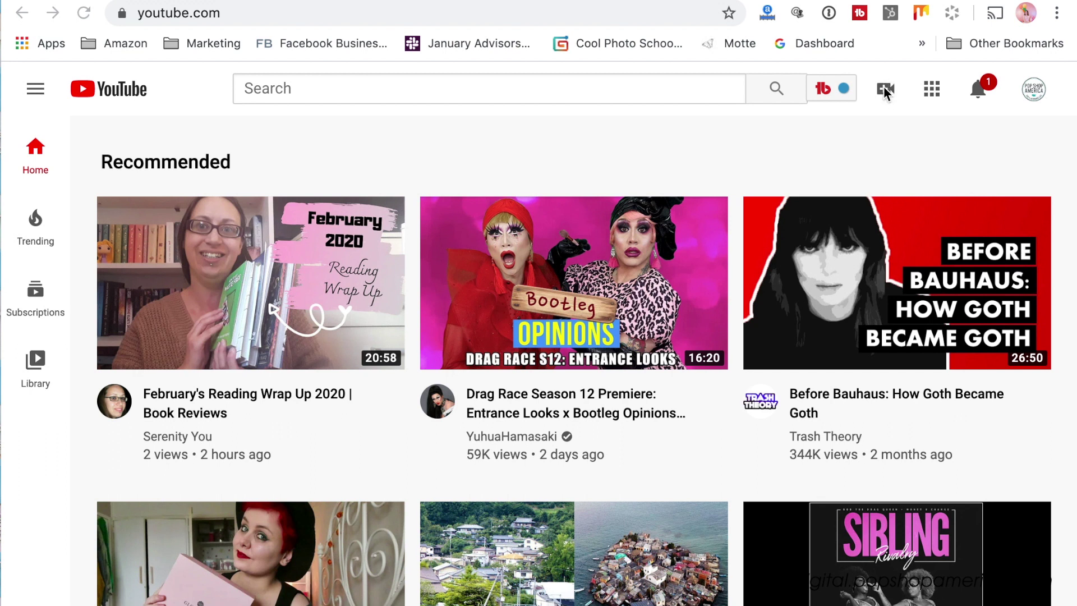
- Open the video upload page for the channel
click(884, 88)
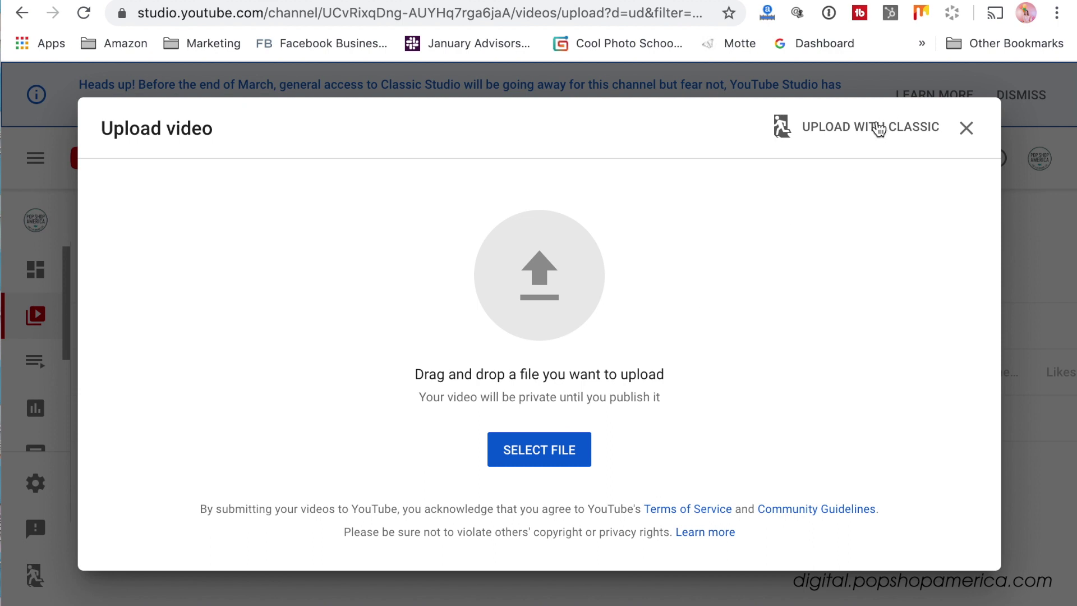
click(535, 456)
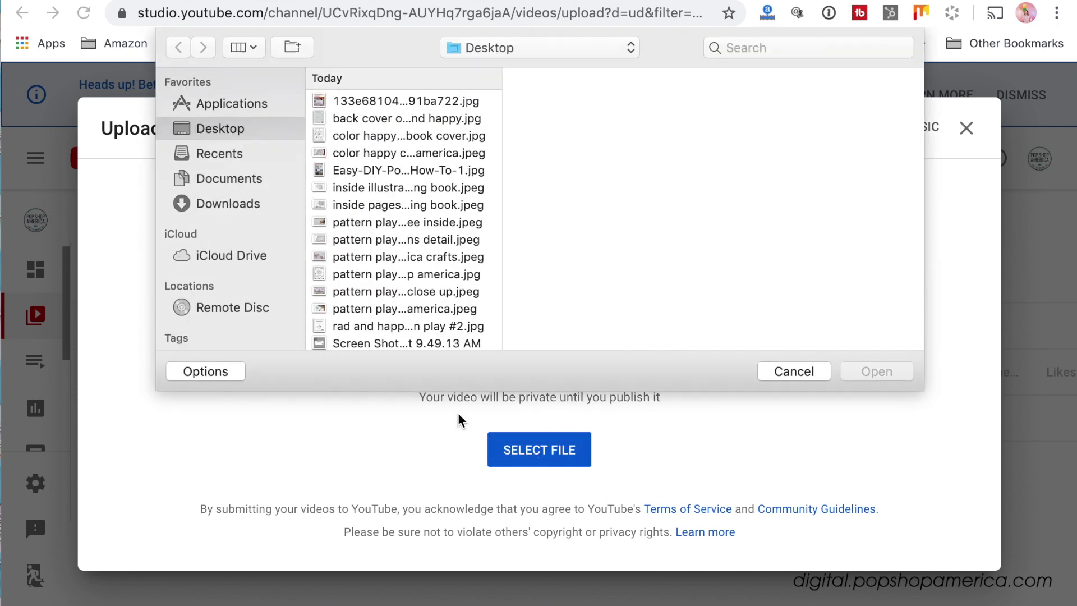
click(245, 207)
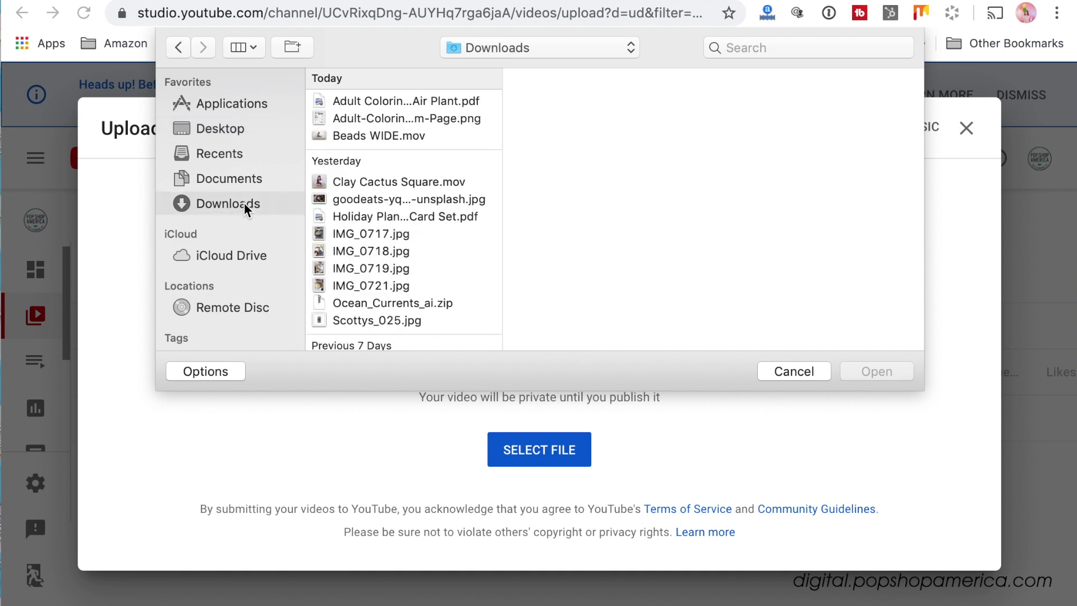
click(373, 136)
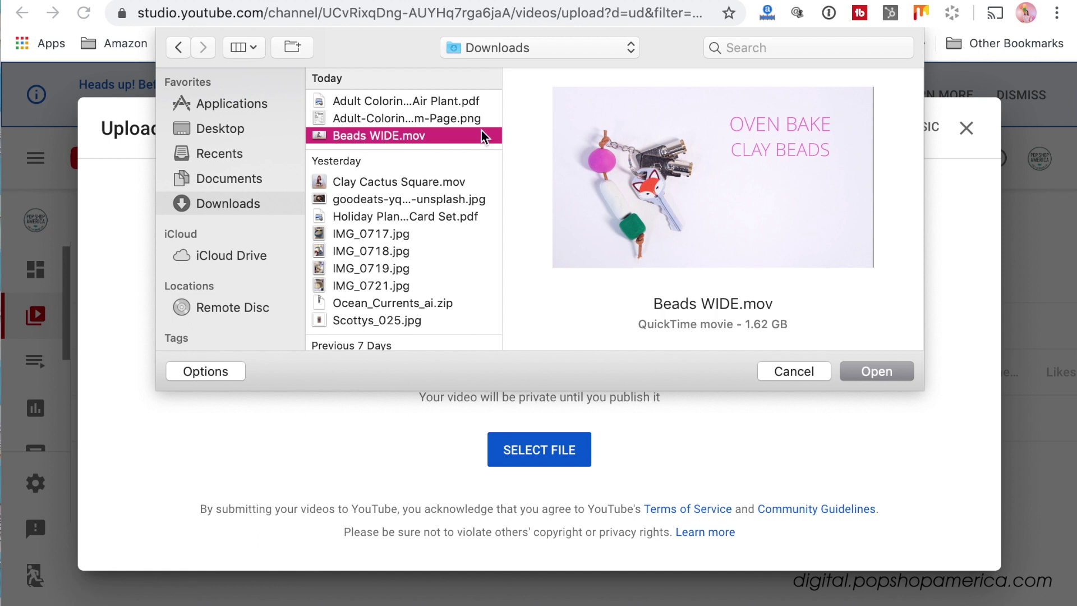
mouse_move(708, 142)
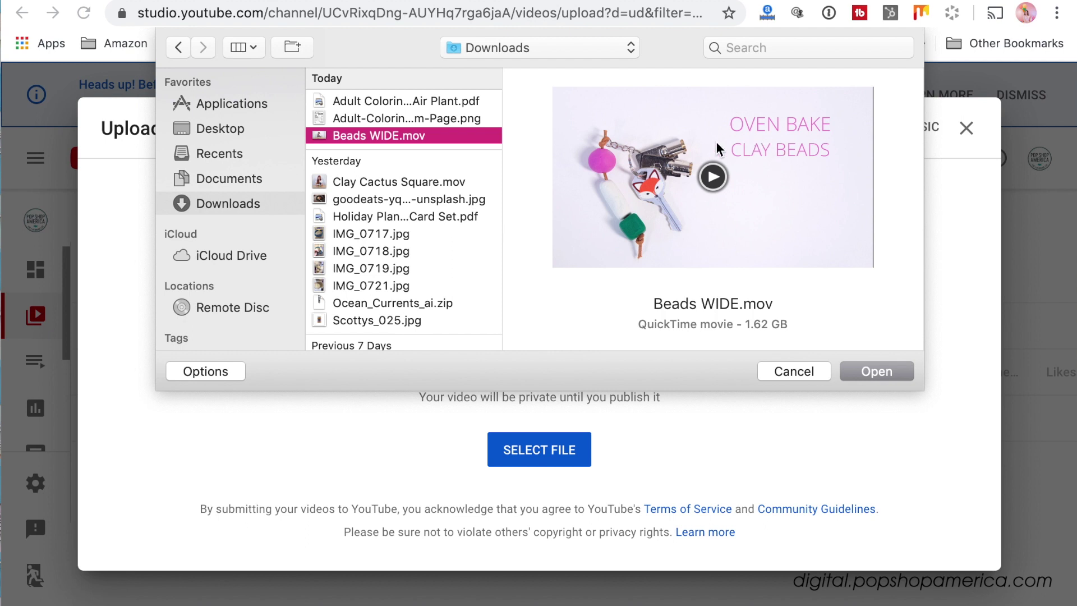
click(783, 373)
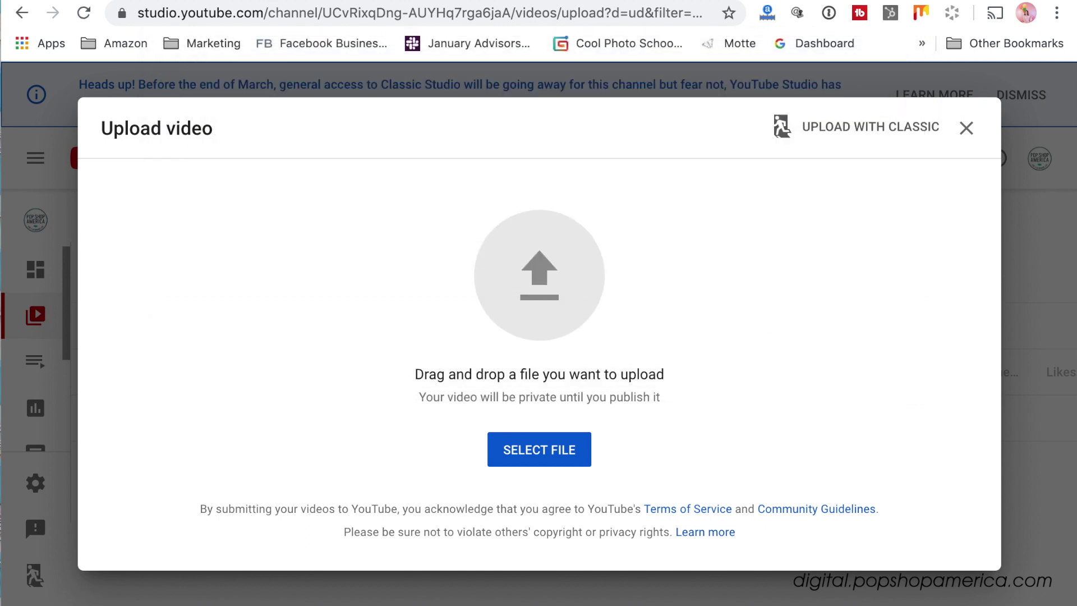
- Open ubersuggest.com in a new browser tab and dismiss the site's notification request
key(super+t)
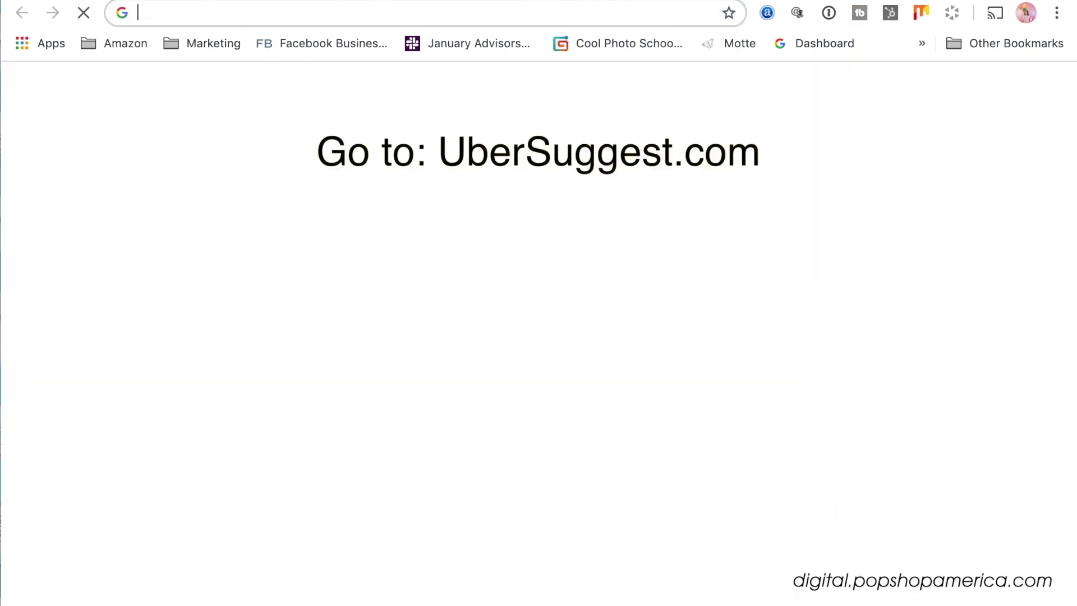
text(ubersuggest.com)
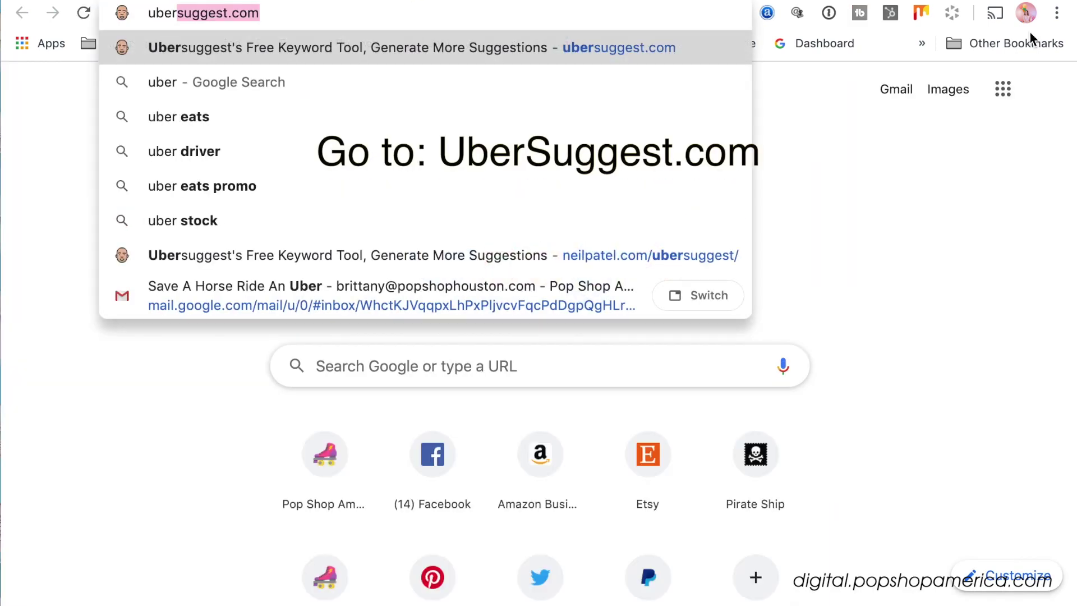
key(Right)
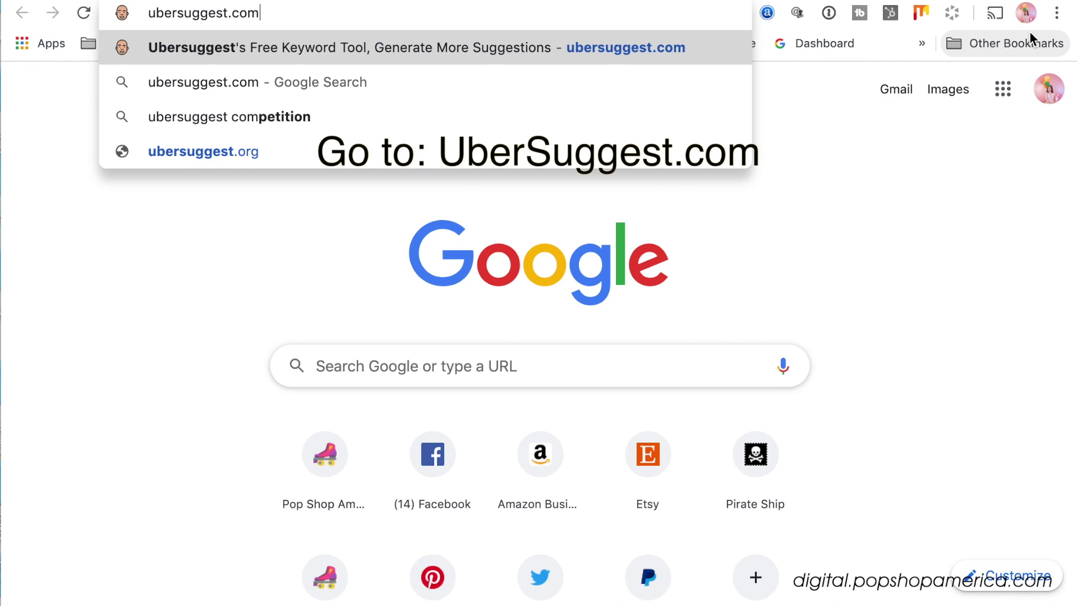
key(Return)
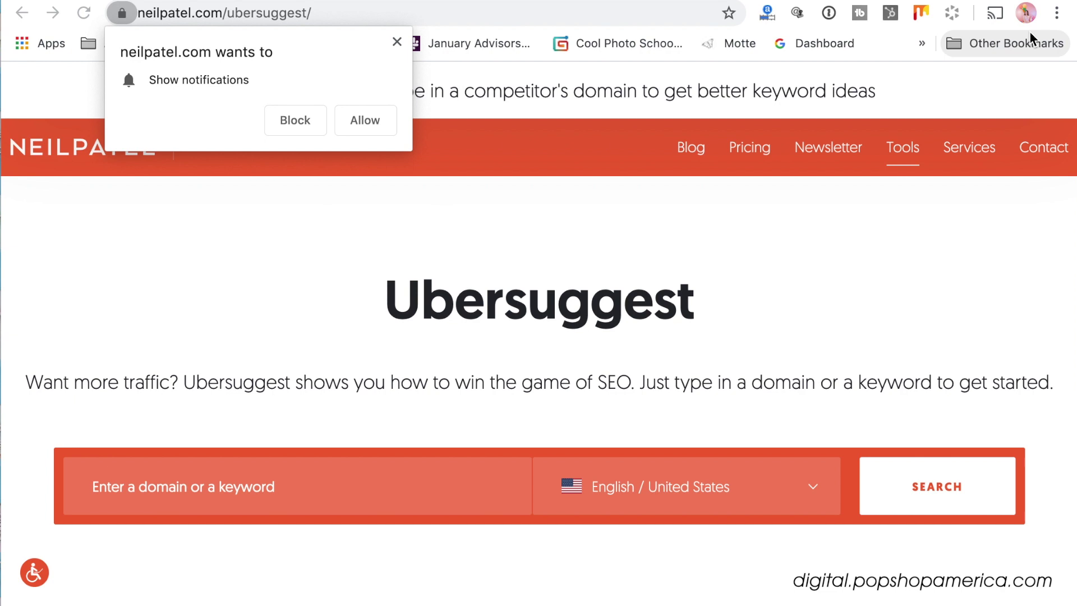
click(397, 42)
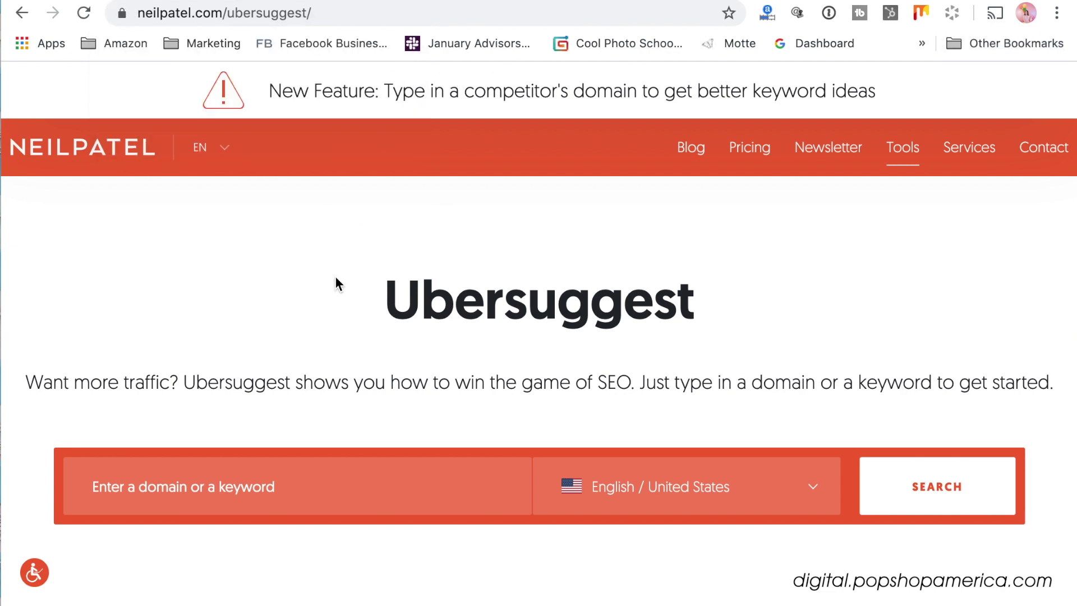
- Search Ubersuggest for the keyword "how to make clay beads" and review the volume and difficulty of its keyword ideas
scroll(325, 305, down, 3)
click(290, 349)
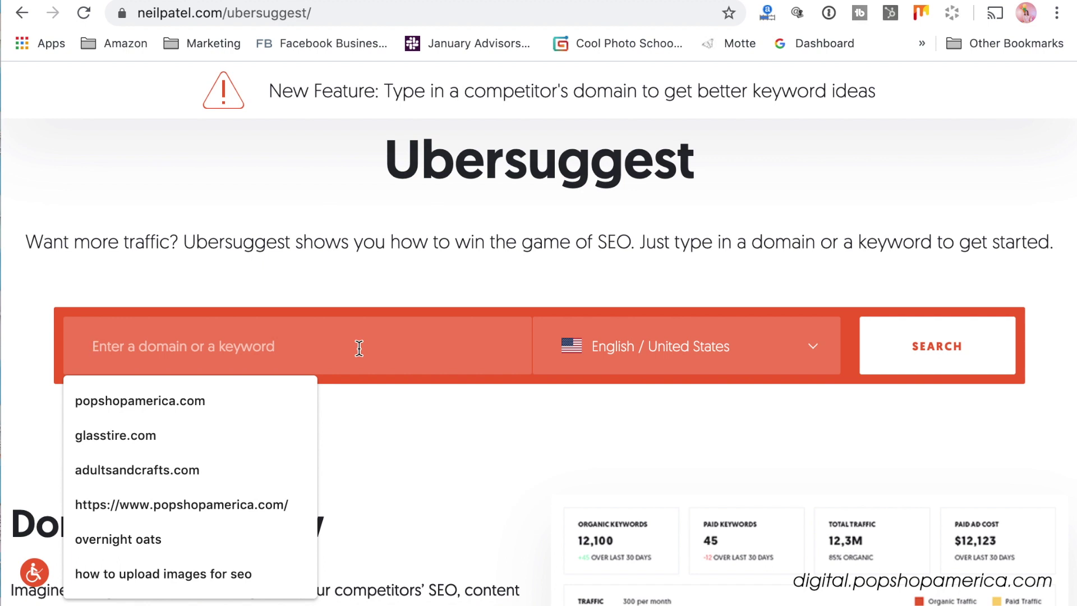
text(di)
key(BackSpace)
key(BackSpace)
text(how )
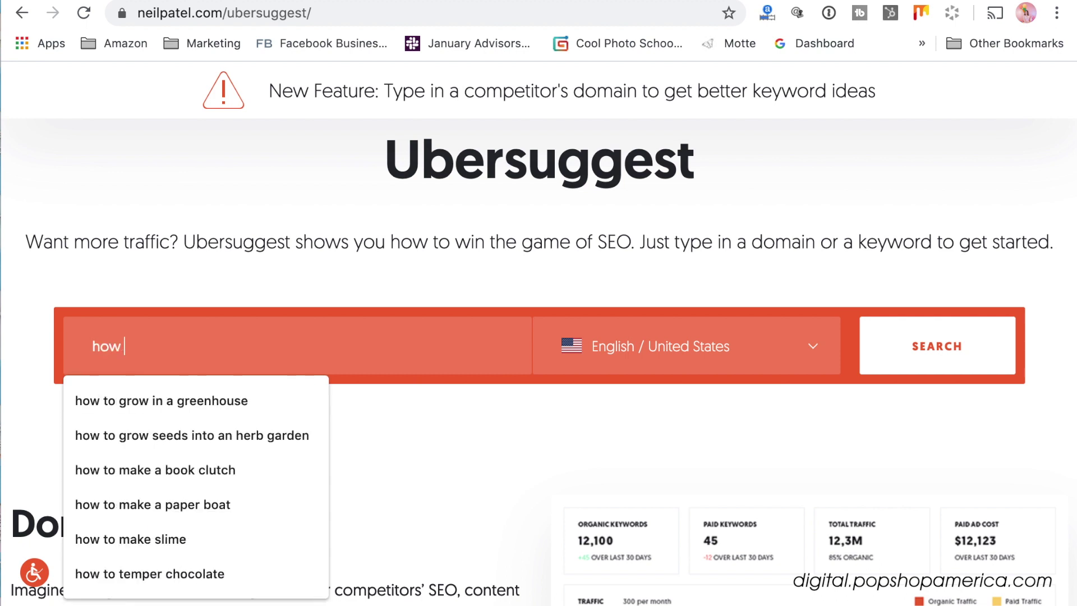
text(to)
text(make )
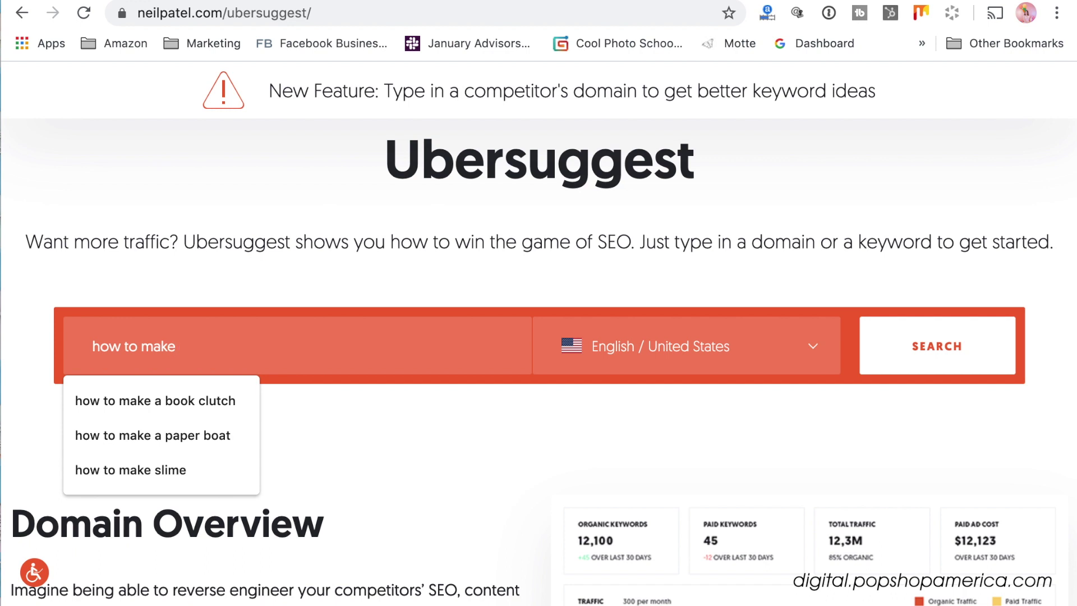
text(clay beads)
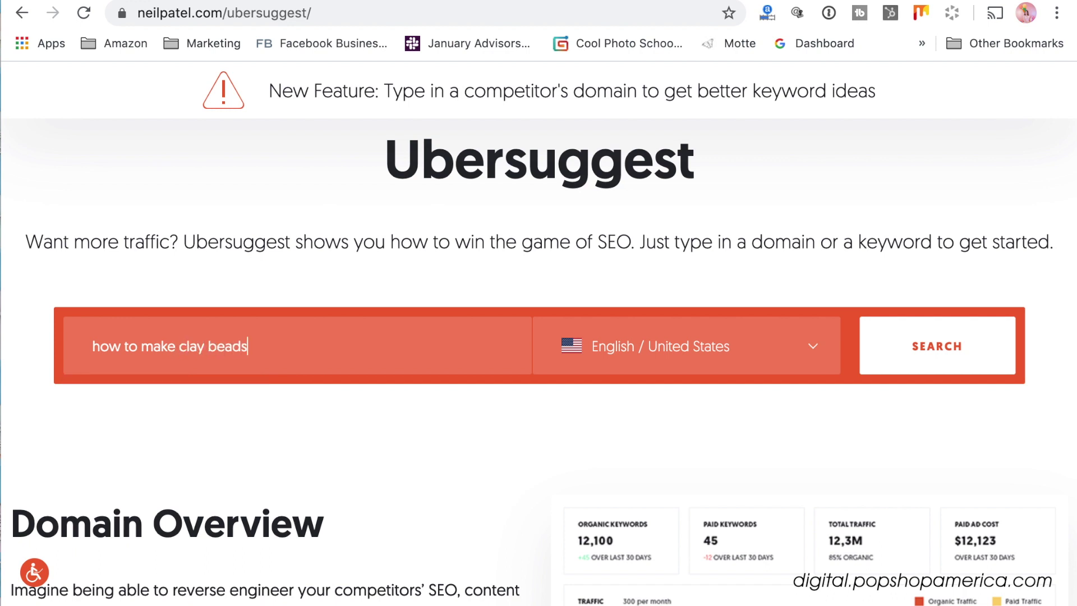
key(Return)
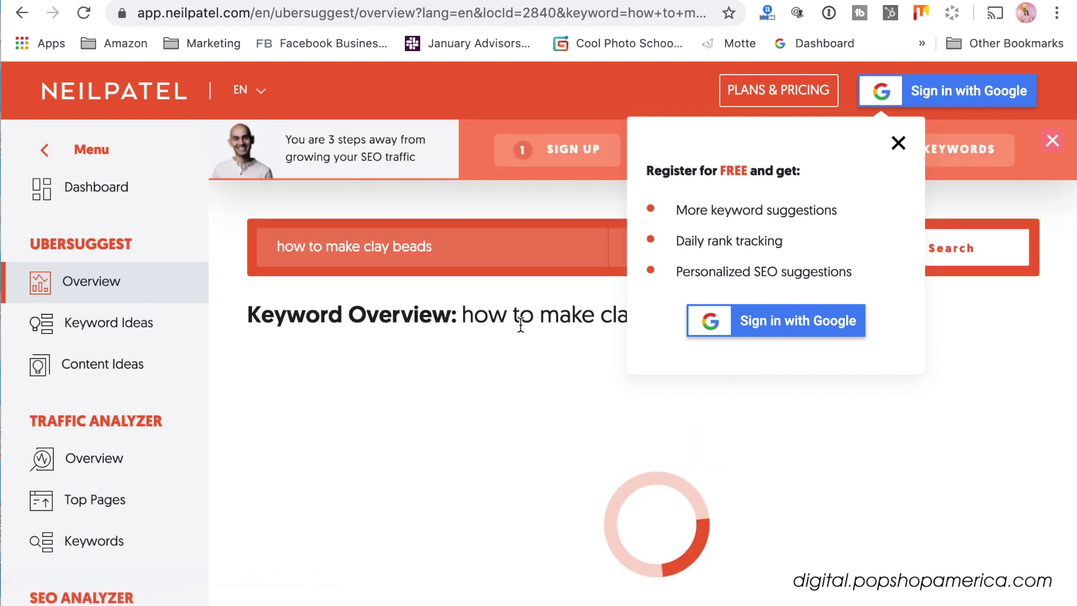
scroll(546, 485, down, 5)
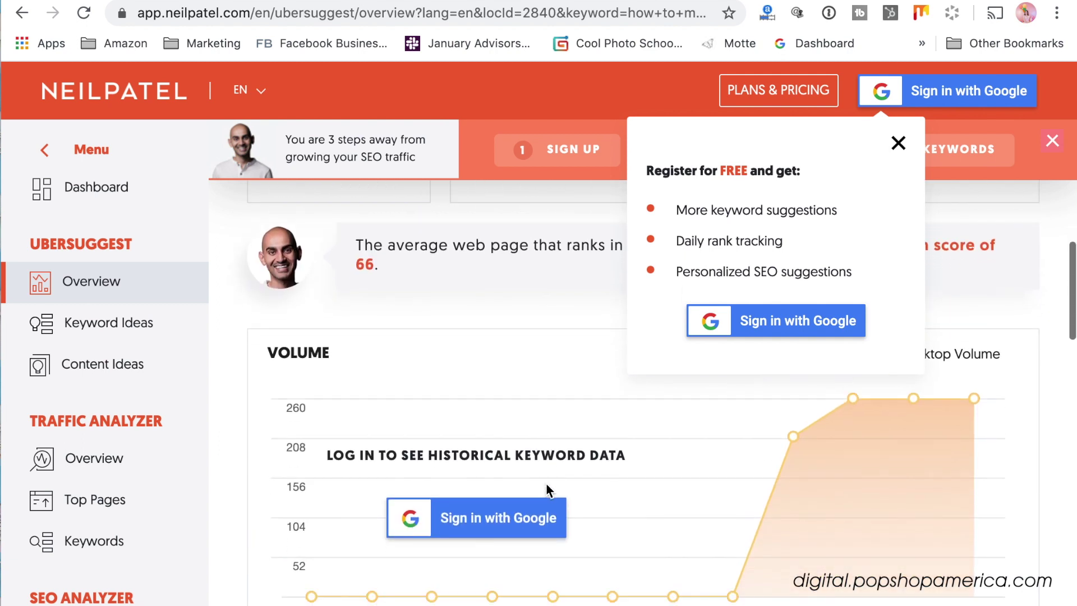
scroll(832, 497, down, 8)
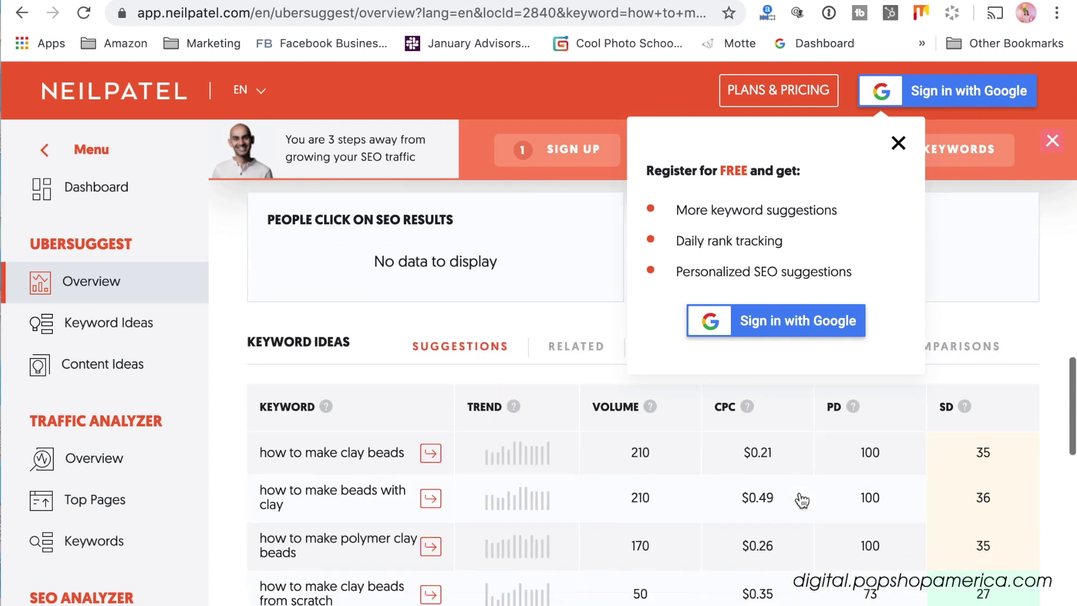
scroll(429, 449, down, 1)
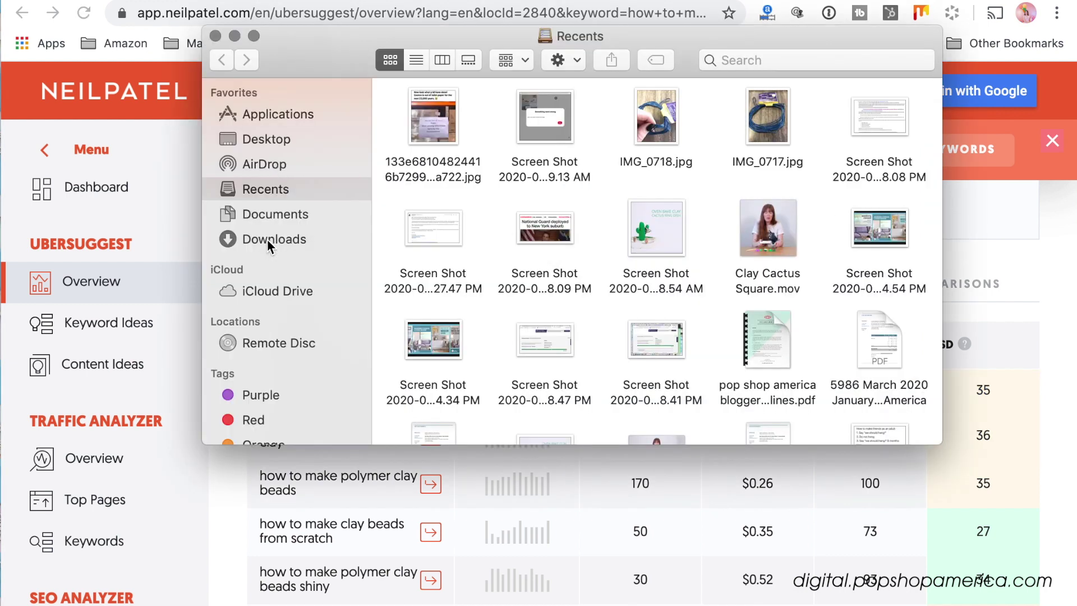
- Switch to Finder and rename Beads WIDE.mov in the Downloads folder as "how to make clay beads pop shop america.mov"
click(268, 241)
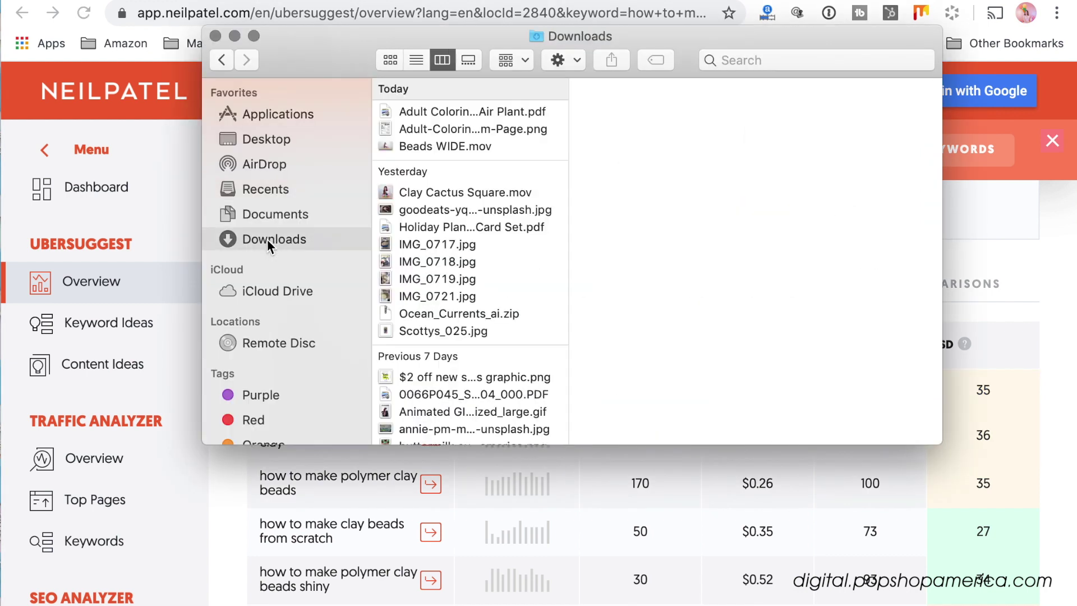
click(449, 147)
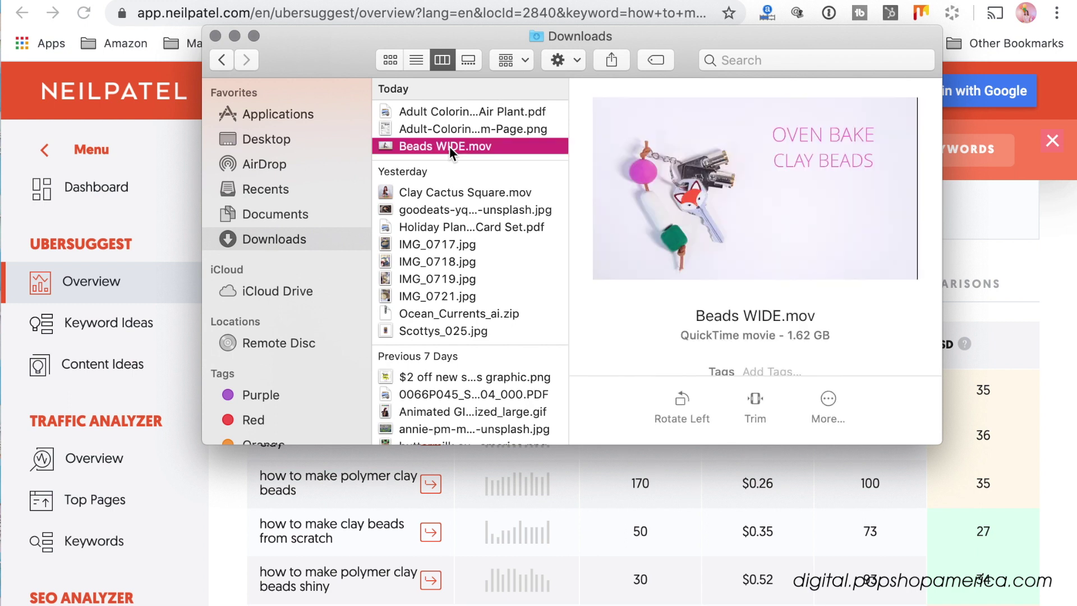
key(Return)
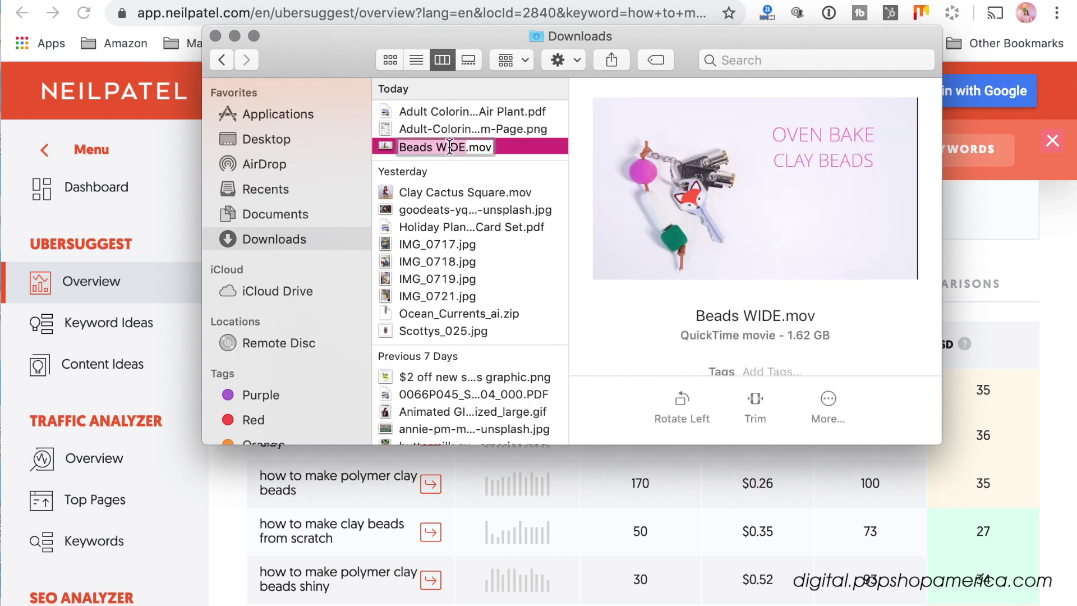
text(how )
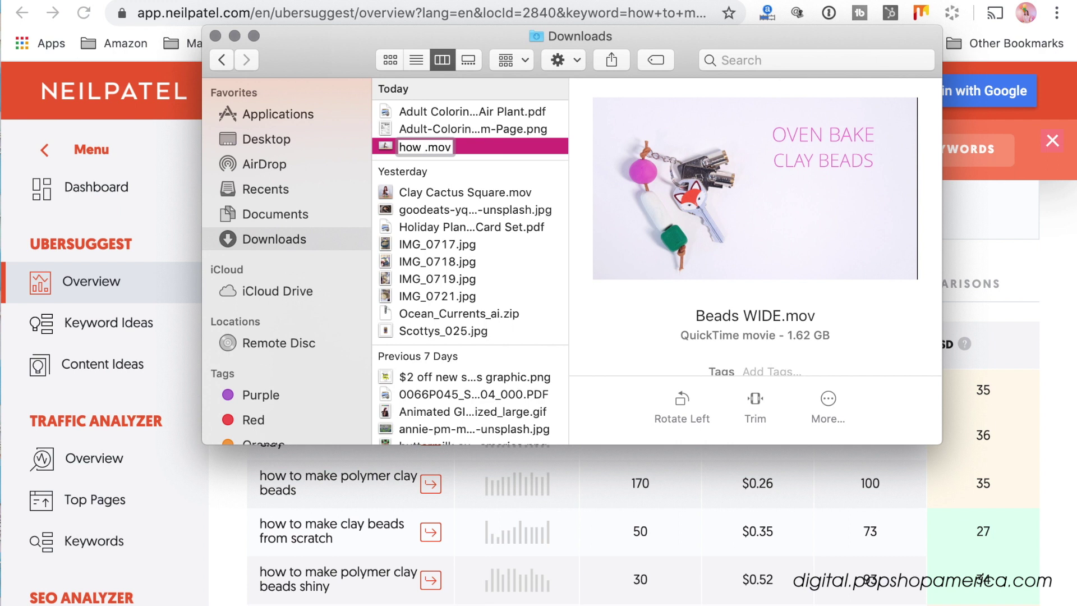
text(to )
text(make clay be)
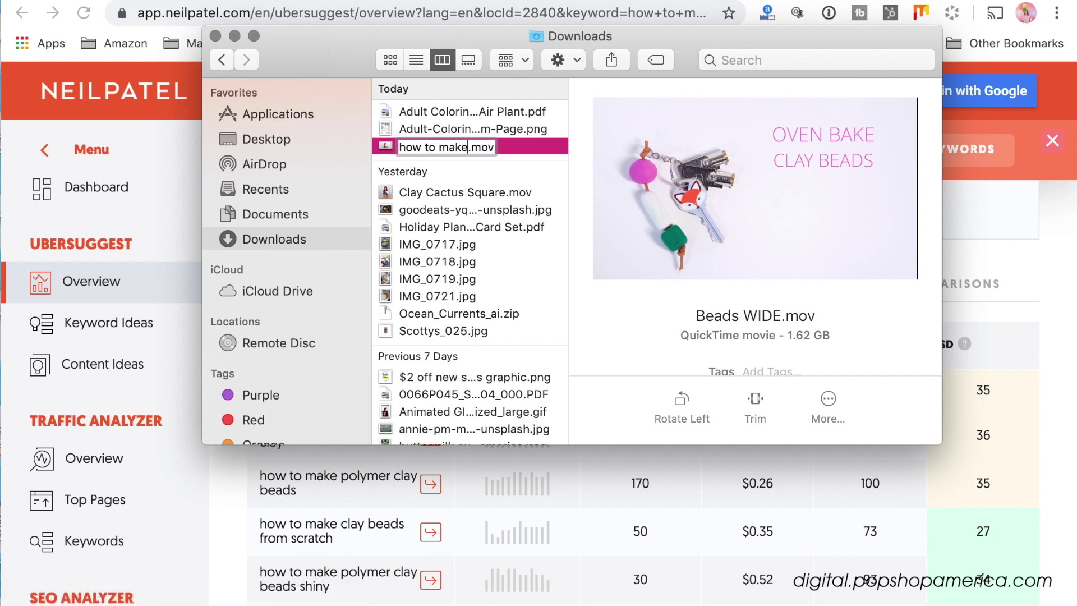
text(ads pops)
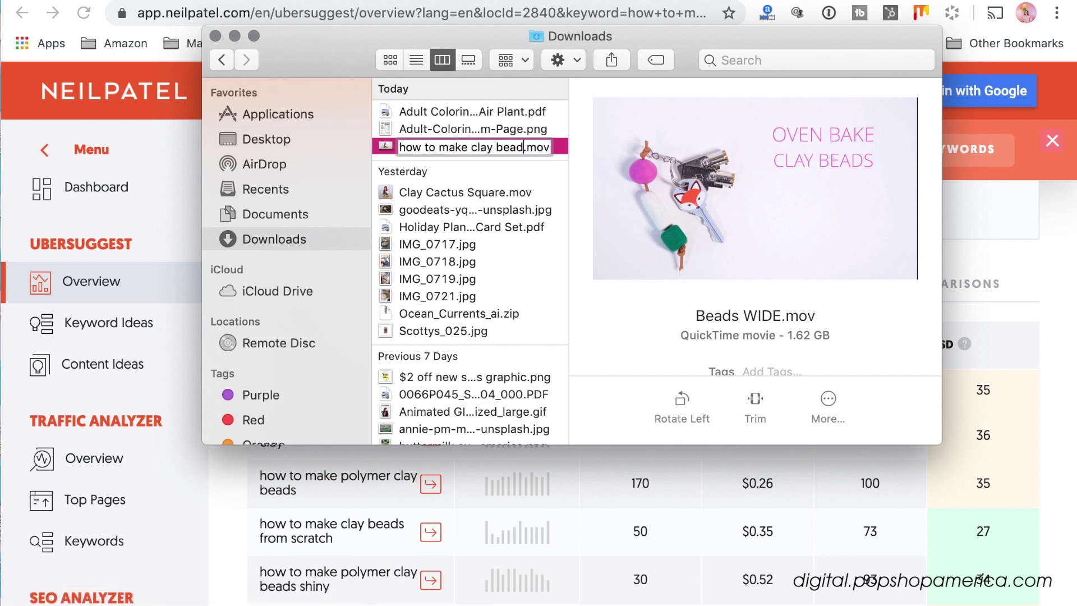
text(hop america)
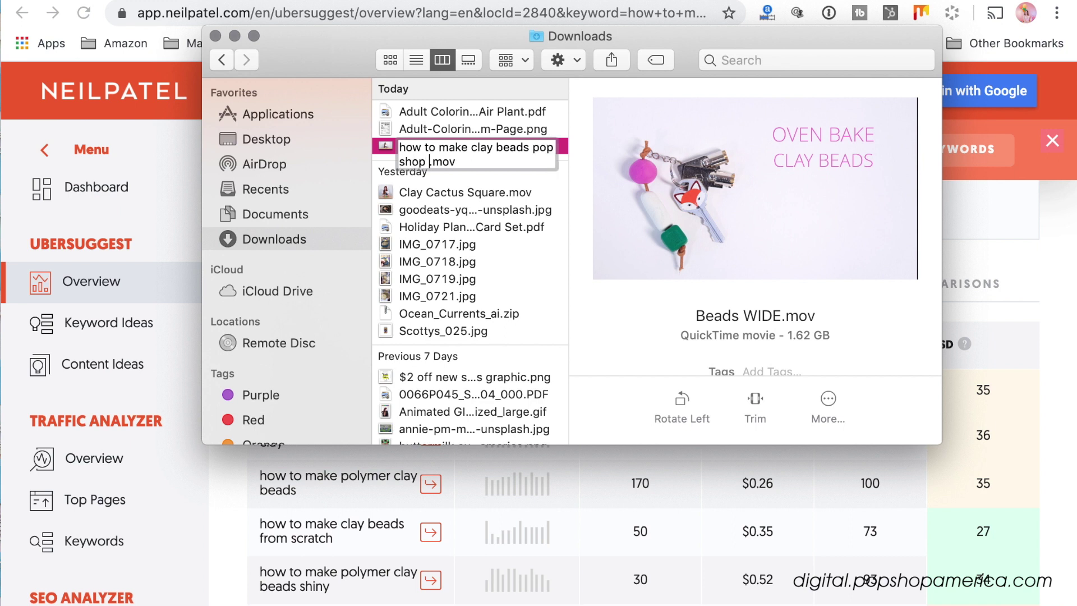
click(472, 162)
key(Return)
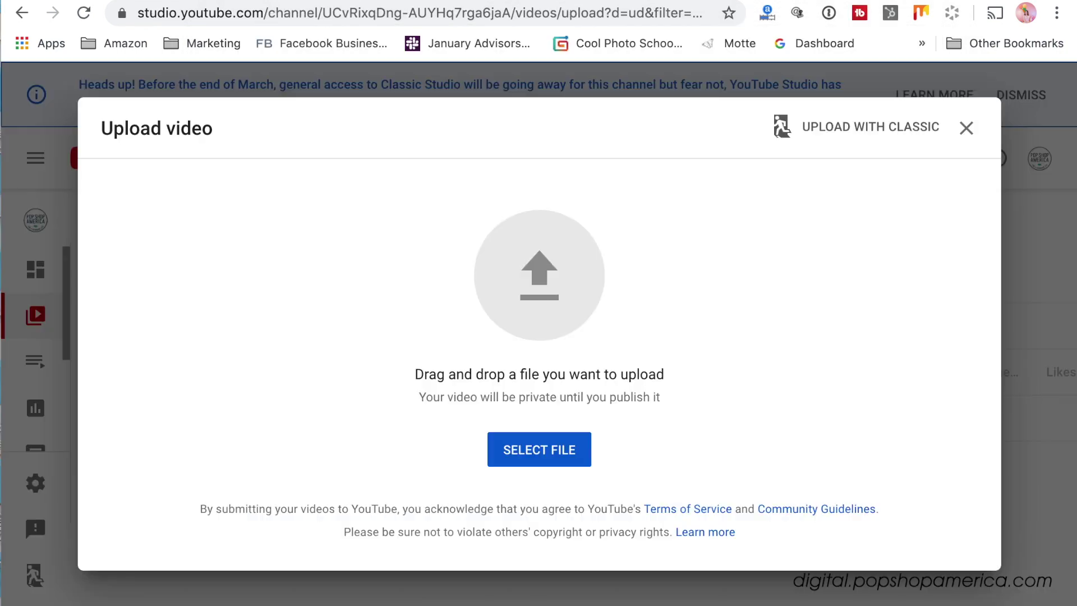
- Switch to YouTube Studio and upload "how to make clay beads pop shop america.mov" from the Downloads folder
click(547, 454)
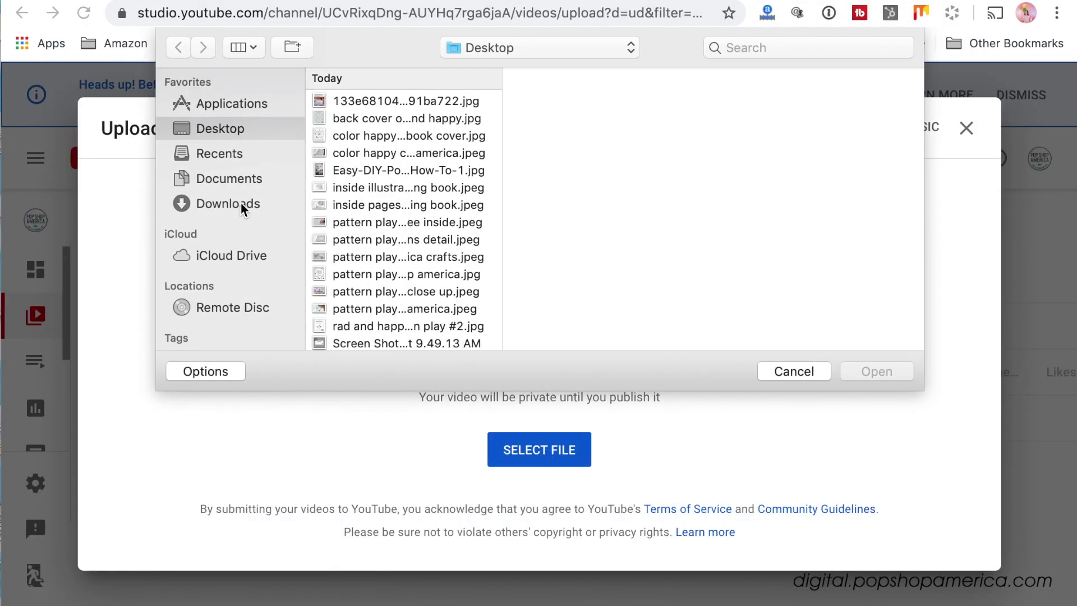
click(241, 203)
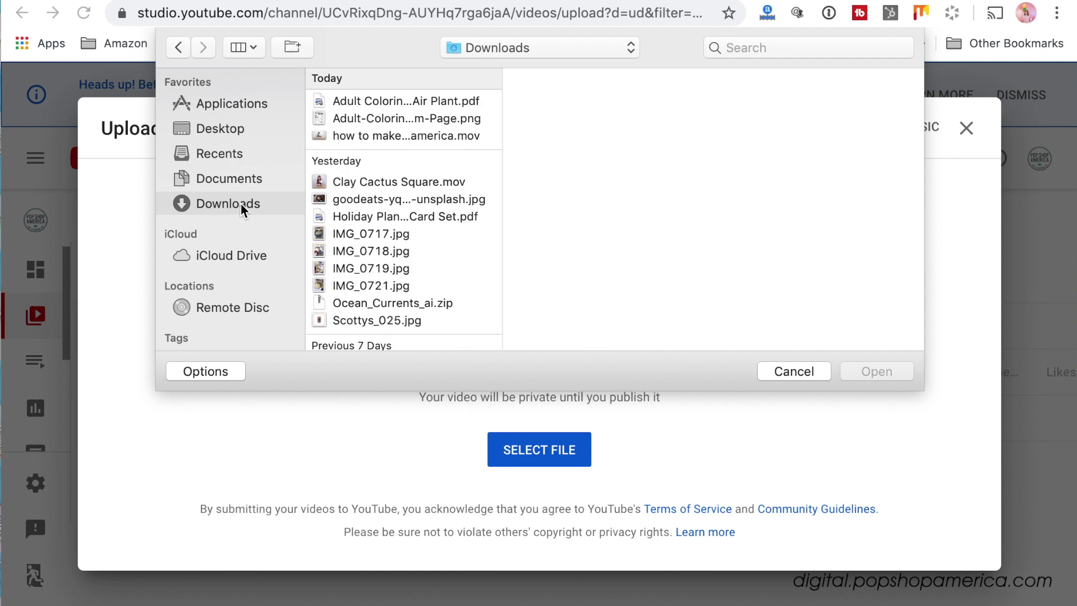
click(436, 137)
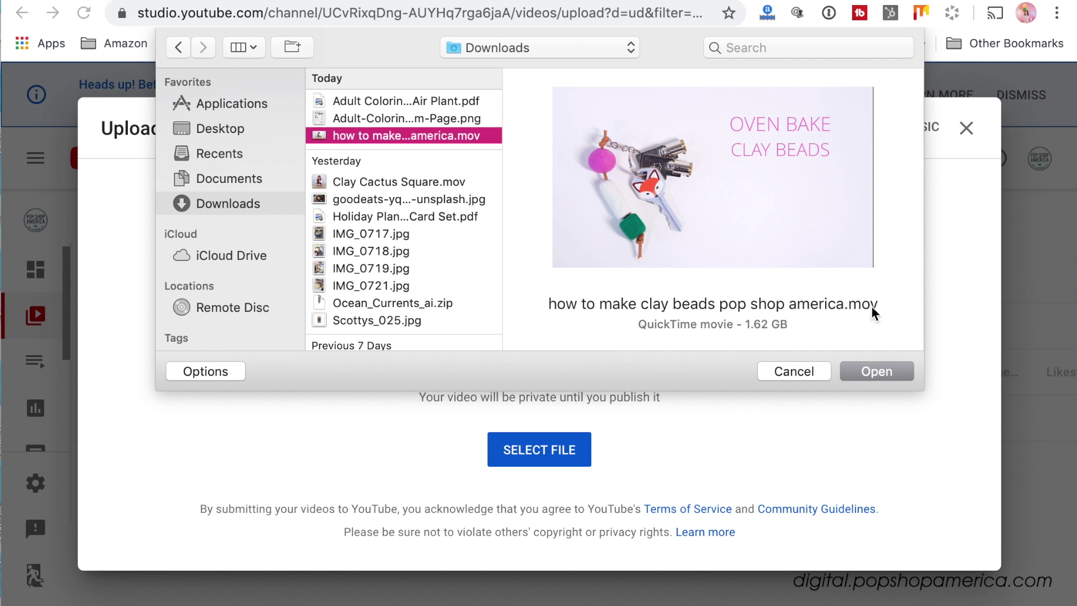
click(880, 376)
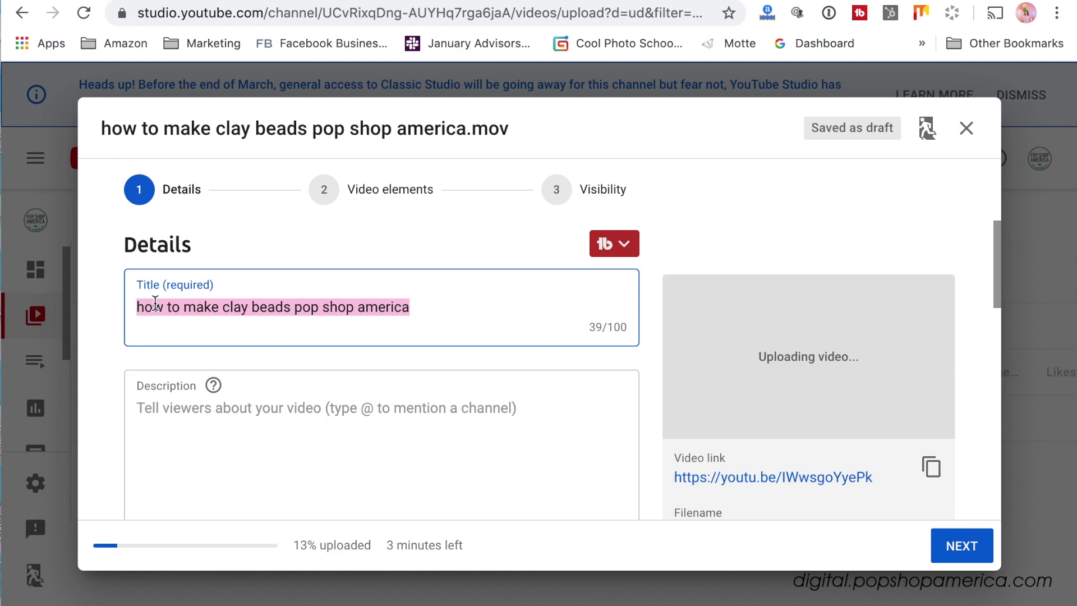
- Capitalize the keyword words in the video title so that part reads "How to Make Clay Beads"
click(143, 307)
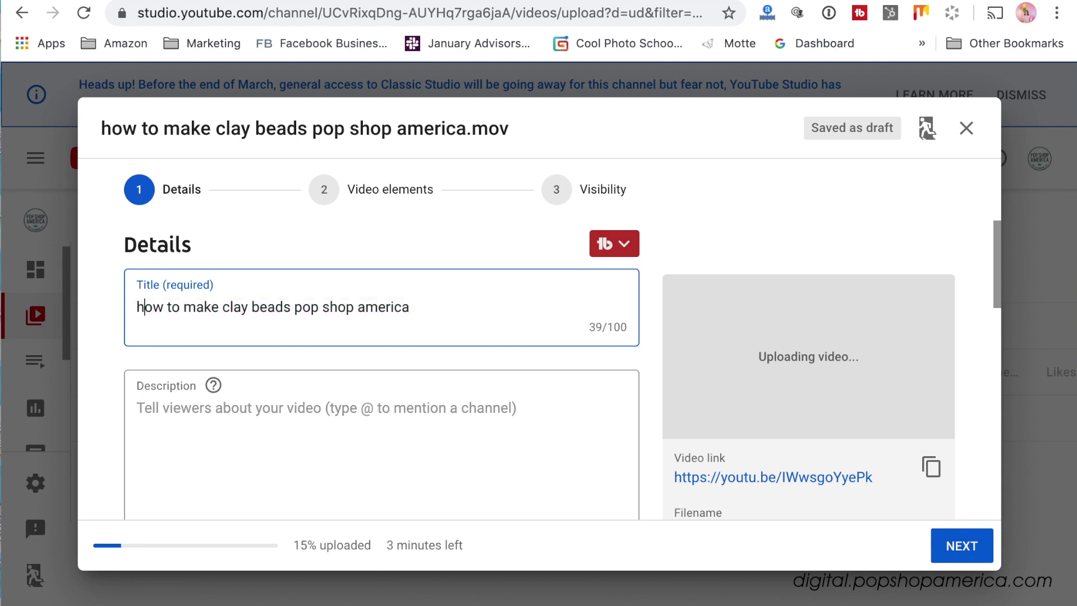
key(BackSpace)
text(H)
click(189, 309)
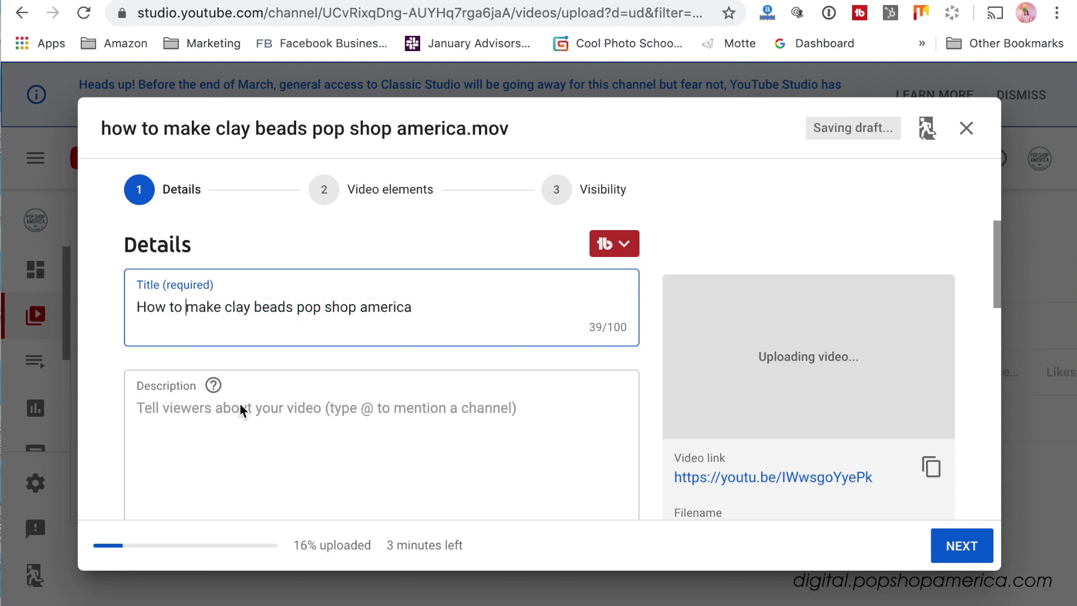
key(Right)
key(BackSpace)
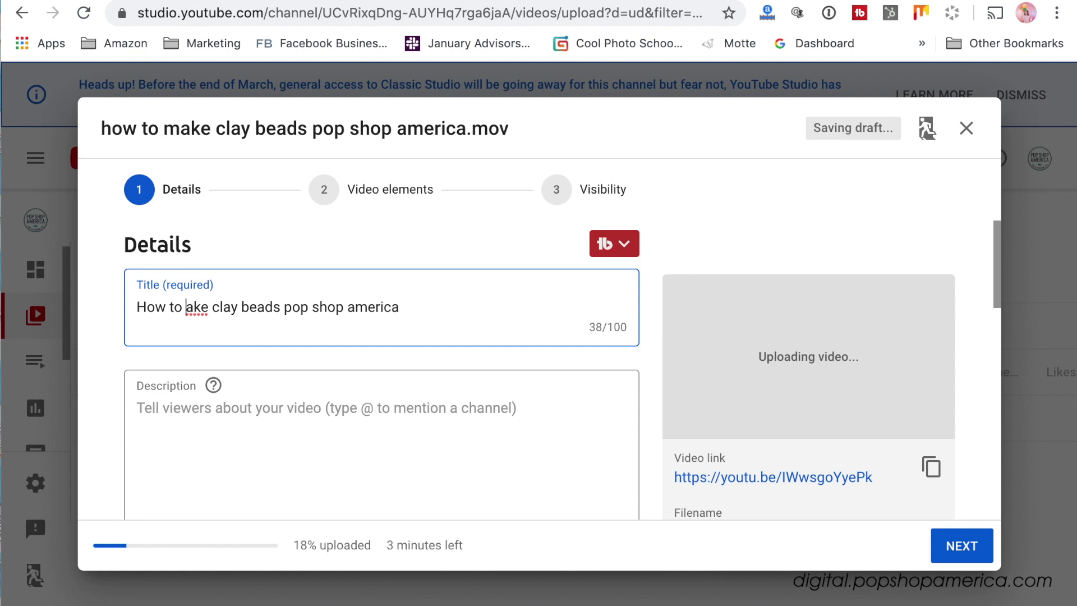
text(M)
key(Right)
key(BackSpace)
text(C)
key(Right)
key(BackSpace)
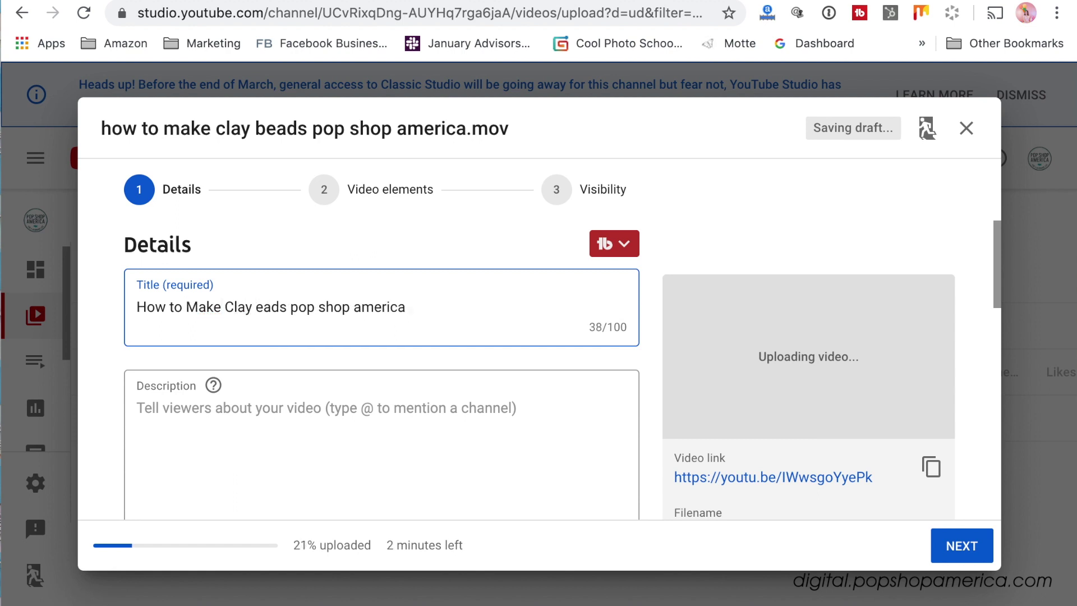
text(B)
- Replace "pop shop america" at the end of the video title with "Tutorial"
key(End)
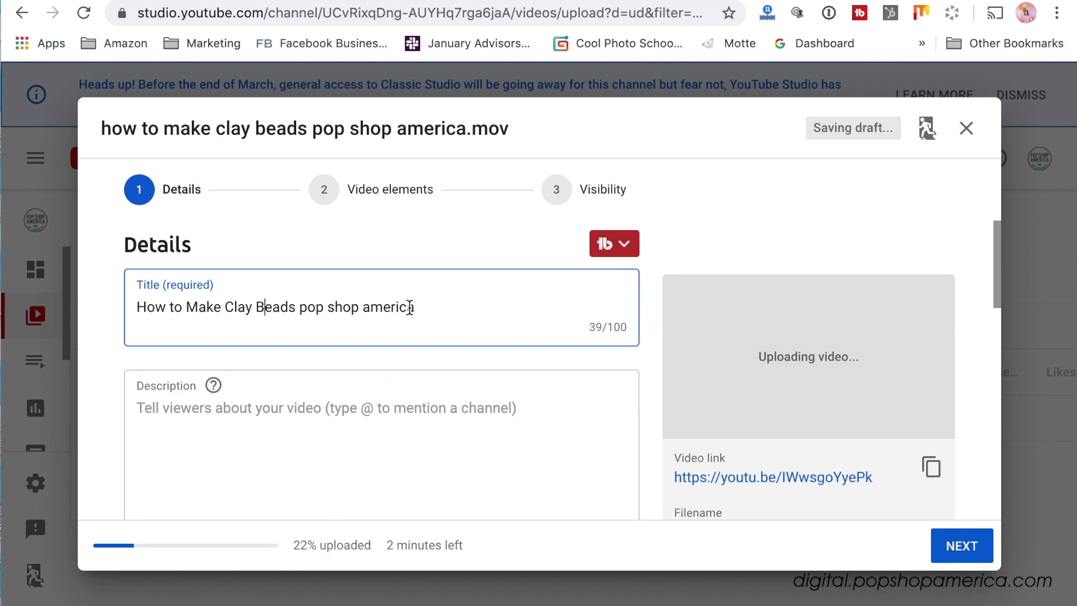
key(BackSpace)
key(BackSpace)
key(BackSpace)
key(BackSpace)
key(BackSpace)
key(BackSpace)
key(BackSpace)
key(BackSpace)
key(BackSpace)
key(BackSpace)
key(BackSpace)
key(BackSpace)
key(BackSpace)
key(BackSpace)
key(BackSpace)
key(BackSpace)
key(BackSpace)
text(T)
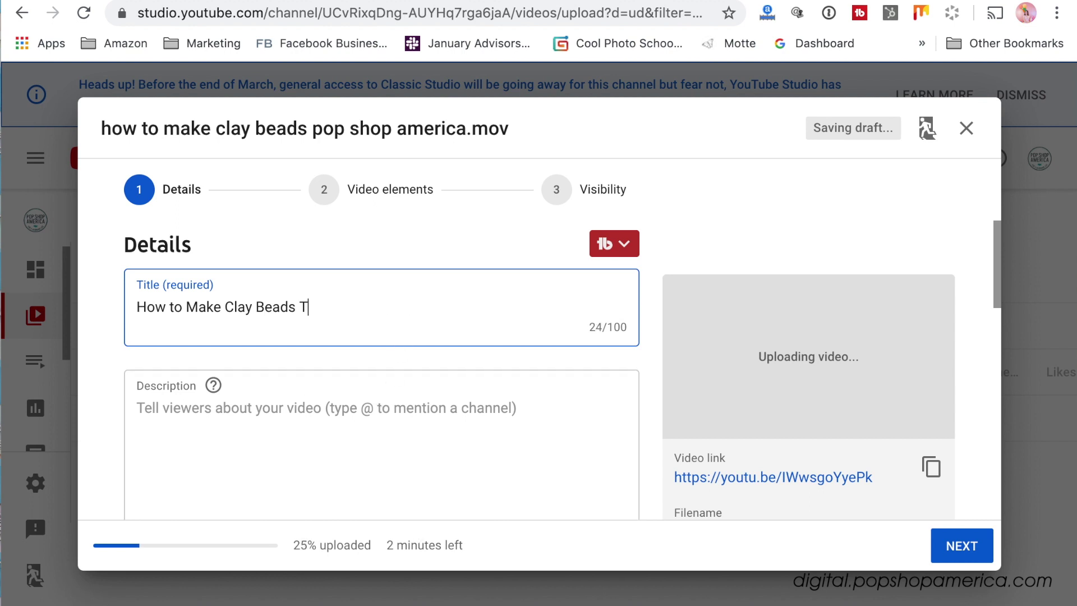
text(utorial)
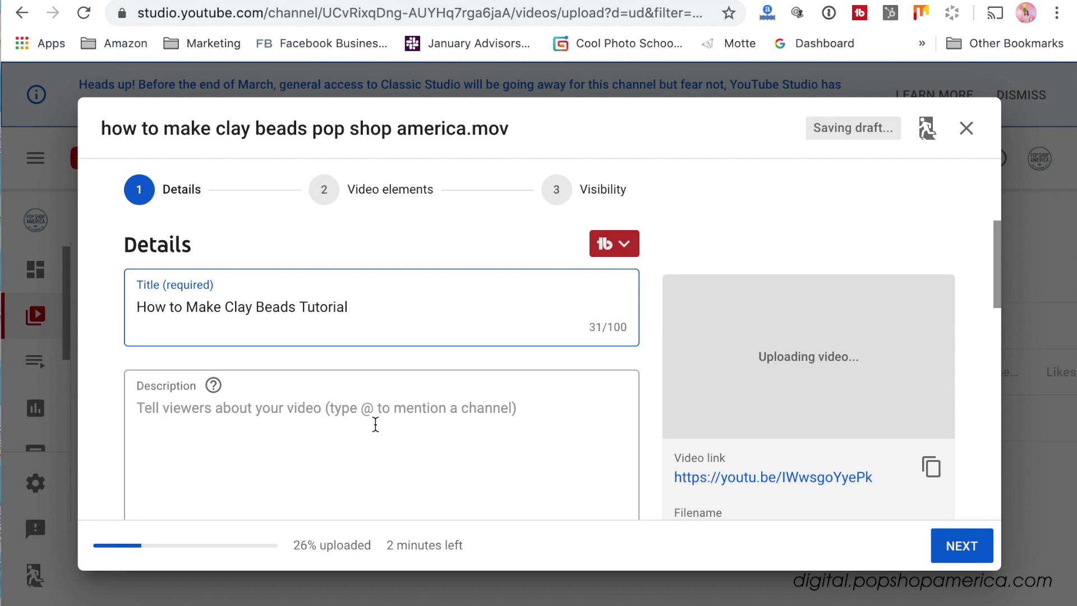
- Place the cursor in the empty video description and open the Pop Shop America YouTube channel in a new browser tab
scroll(374, 469, down, 2)
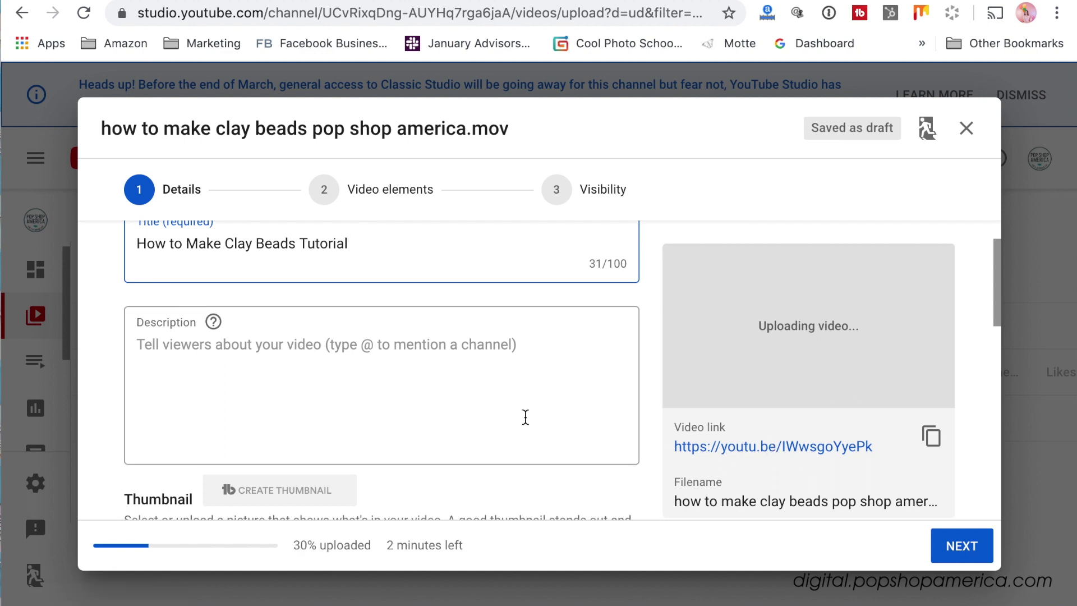
scroll(526, 416, down, 1)
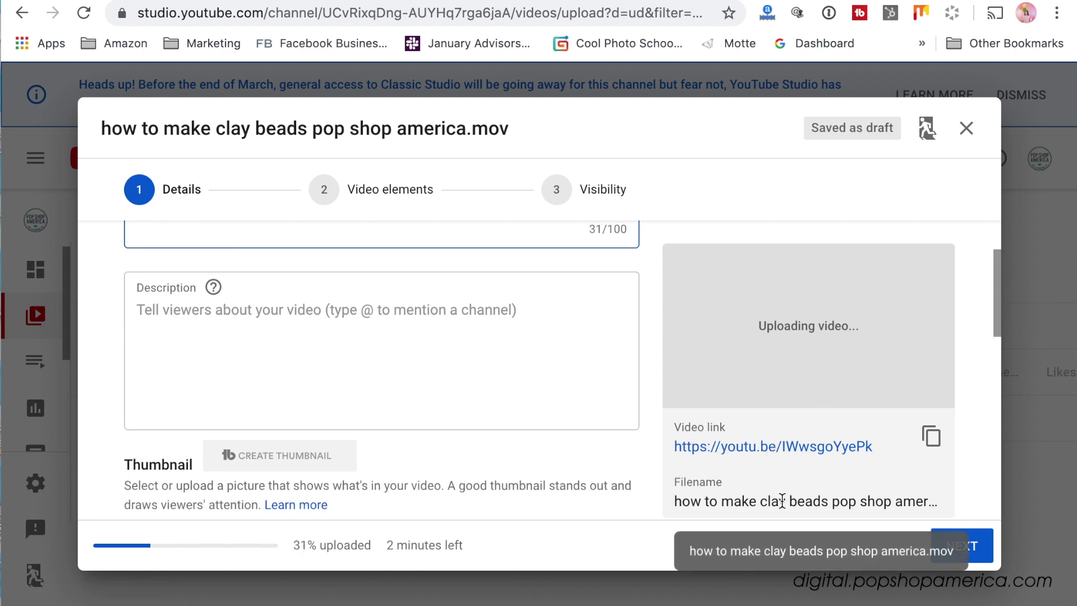
scroll(395, 409, up, 3)
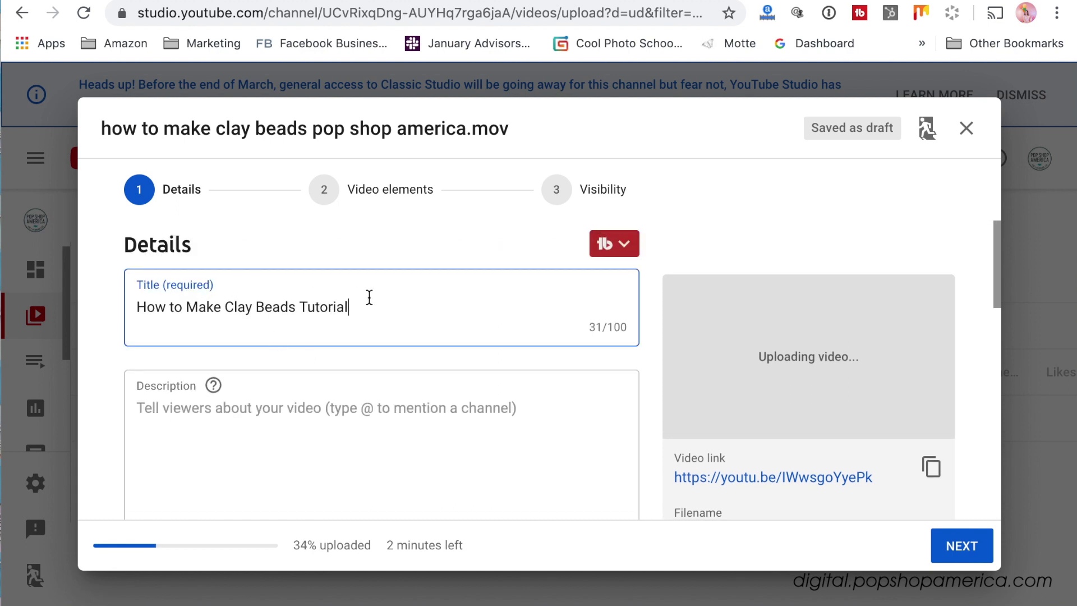
click(271, 433)
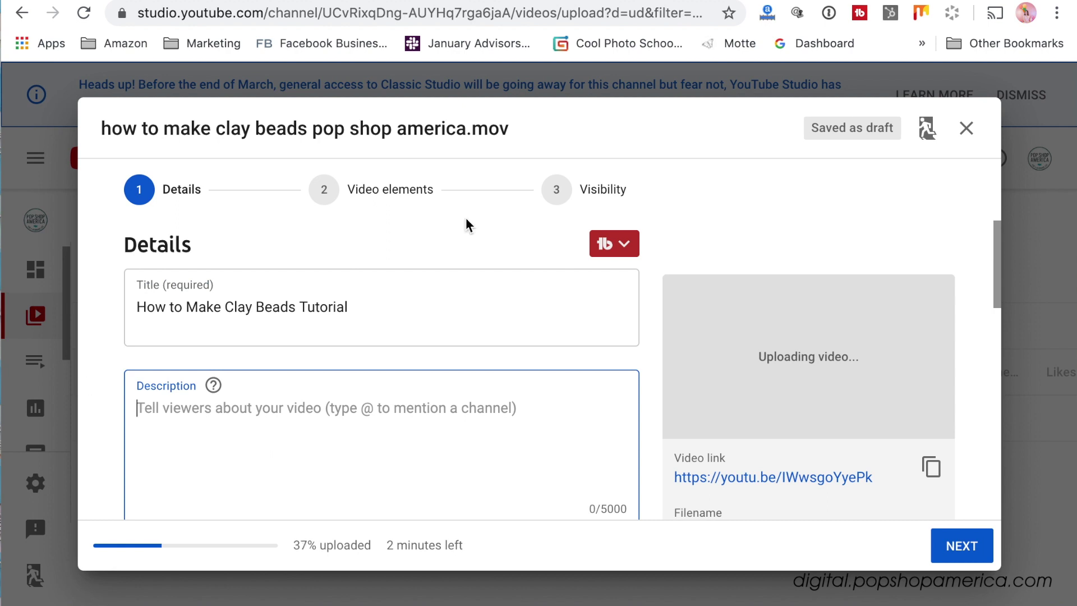
key(super+t)
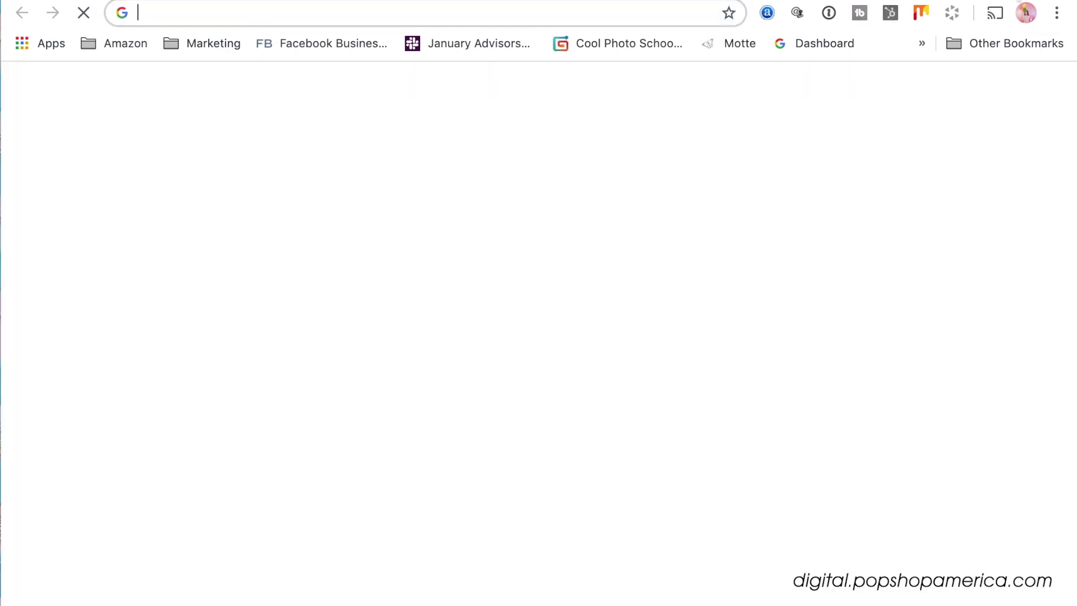
text(you)
key(Down)
key(Down)
key(Down)
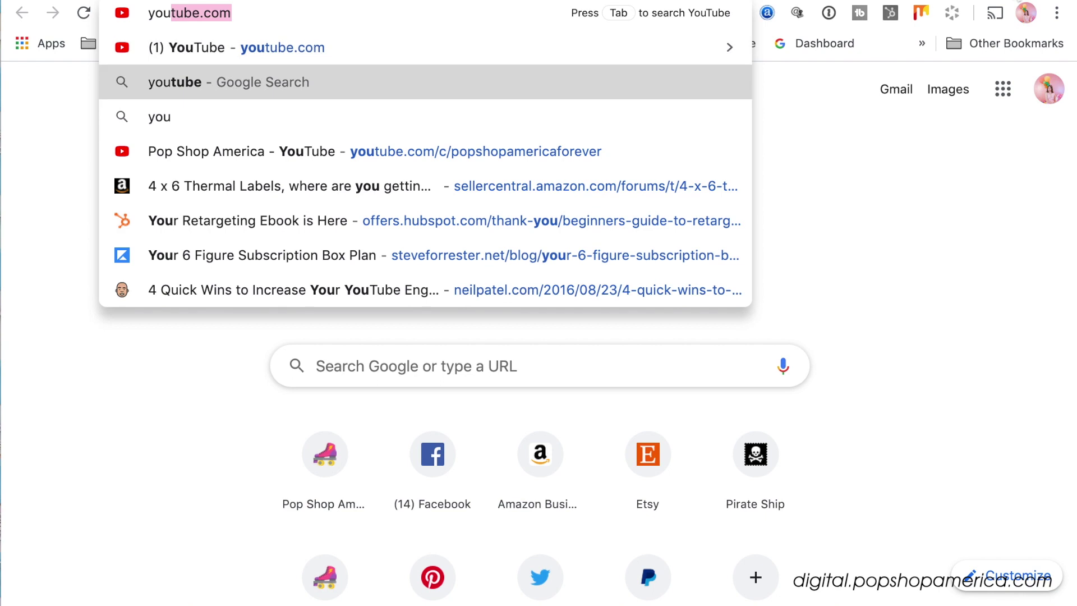
key(Return)
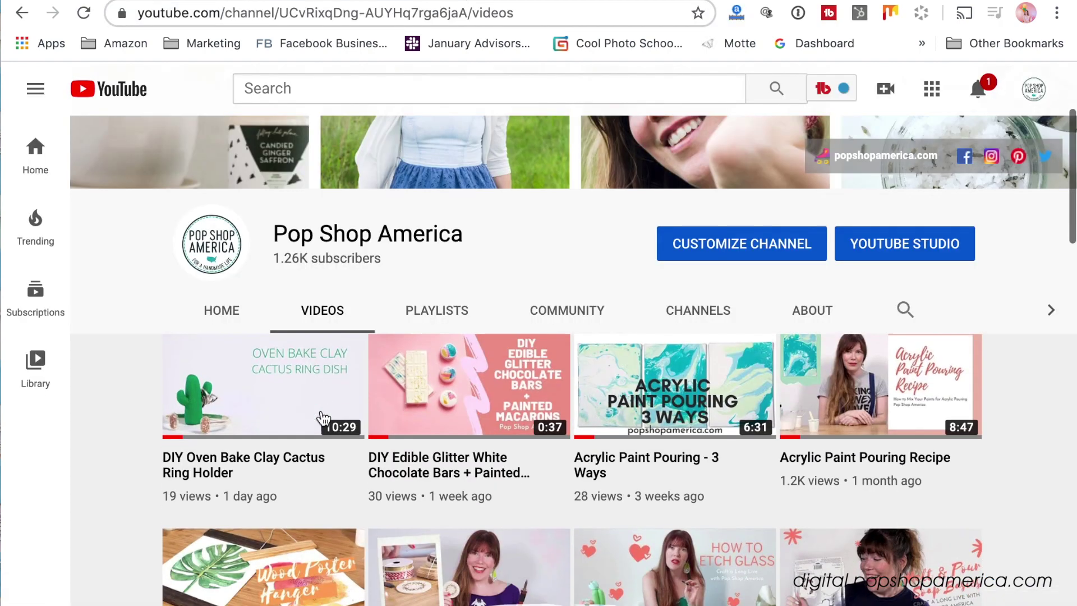
- Open the channel's "DIY Oven Bake Clay Cactus Ring Holder" video, pause it and expand its full description
click(270, 389)
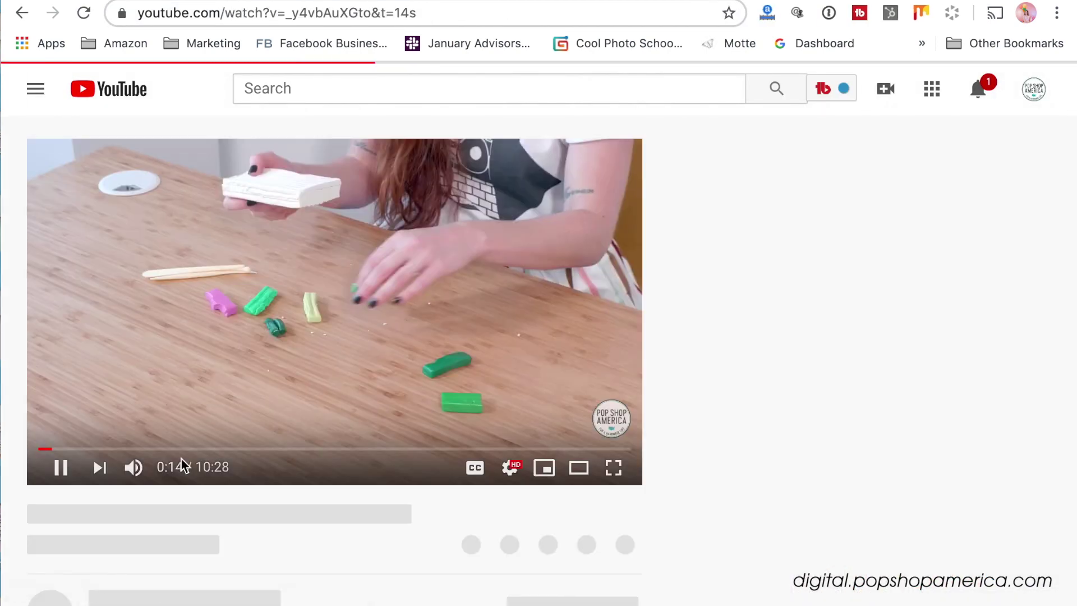
click(61, 470)
scroll(298, 387, down, 5)
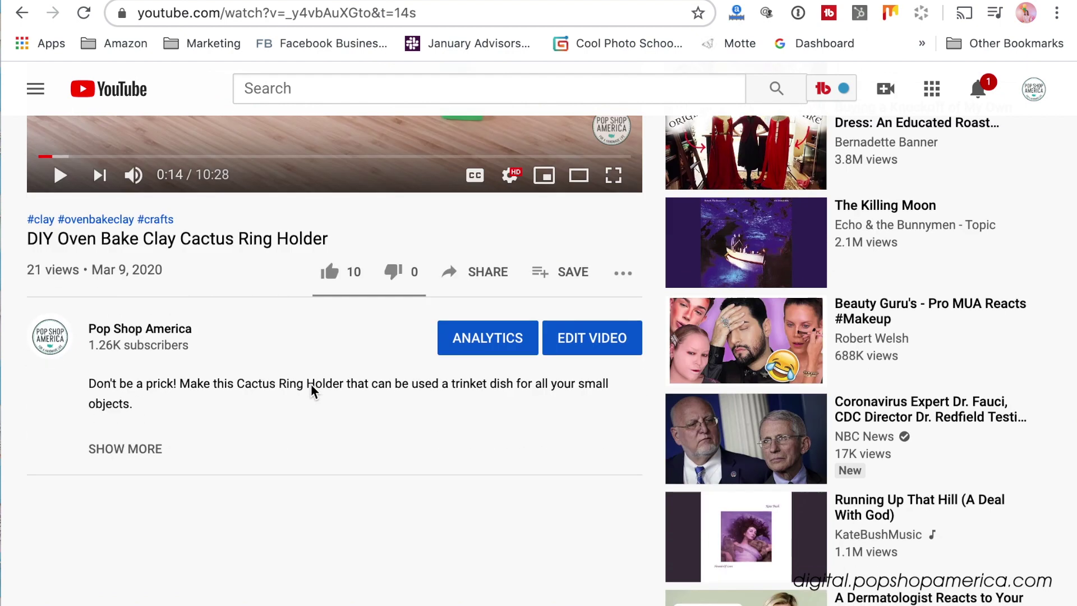
click(127, 444)
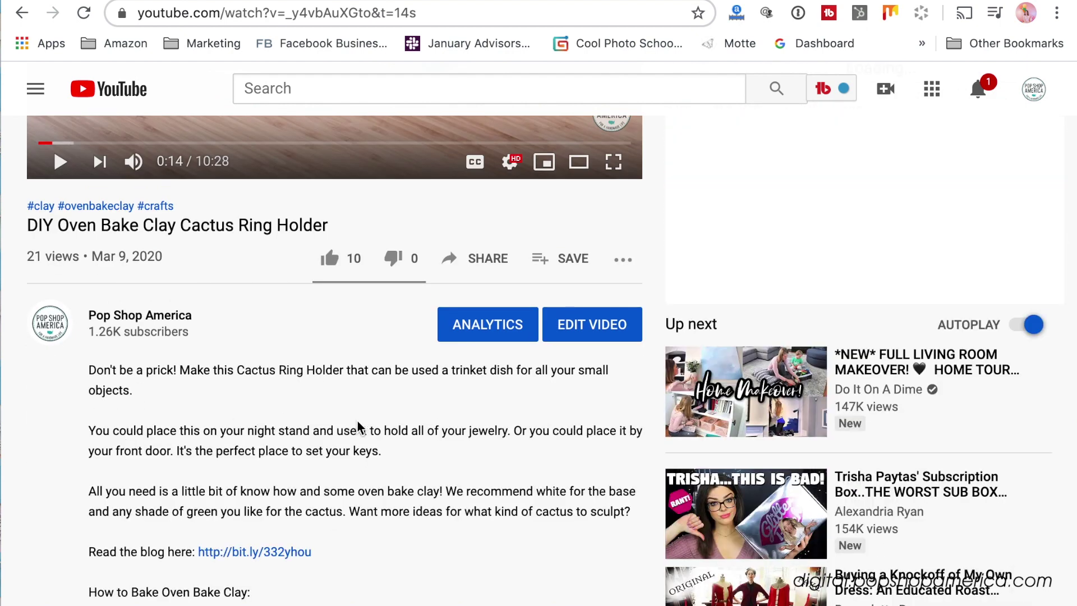
scroll(356, 424, down, 7)
scroll(353, 421, down, 1)
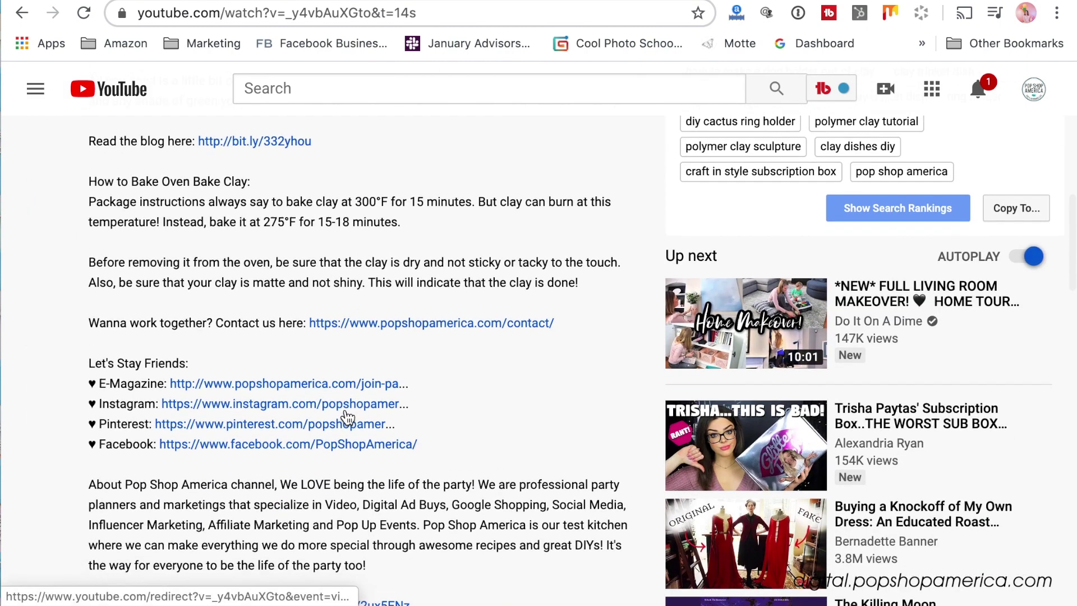
- Copy the text from "Wanna work together?" through the inbox link and paste it into the new upload's description in YouTube Studio
drag(89, 295, 431, 500)
scroll(323, 422, down, 1)
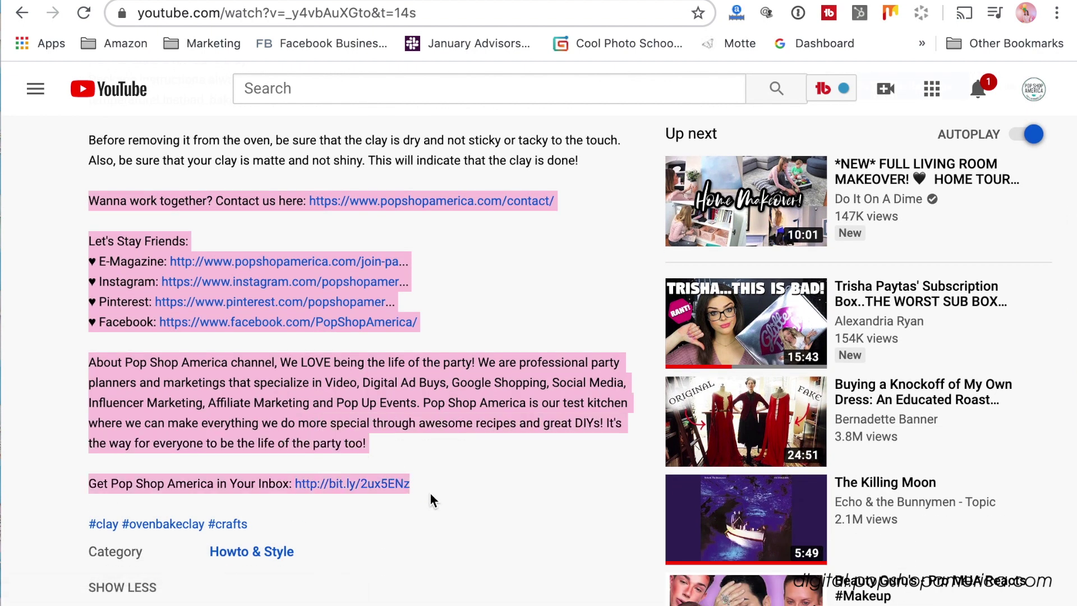
click(894, 1)
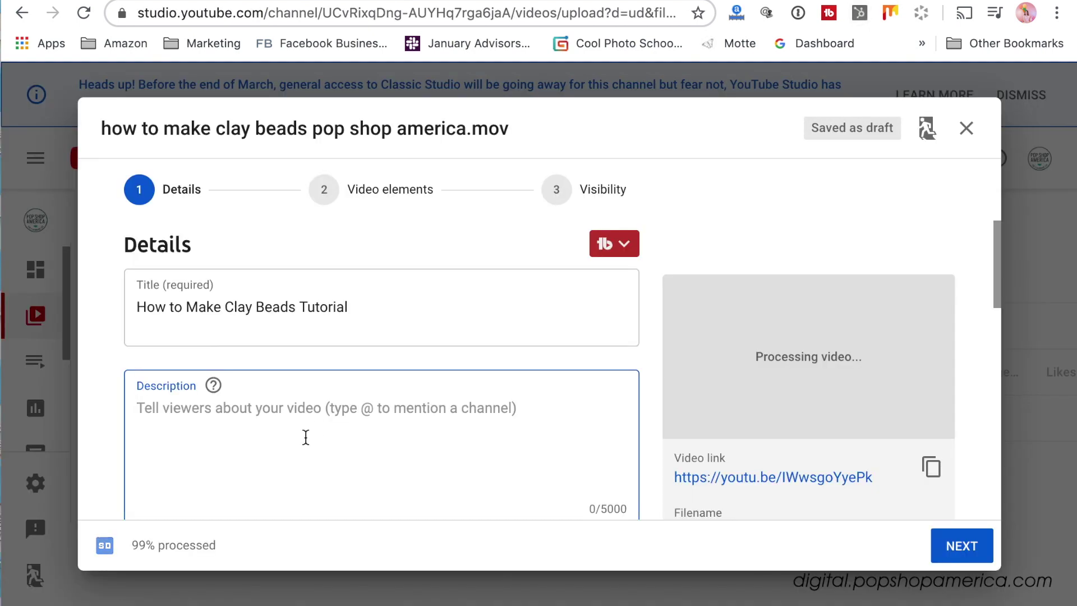
key(super+v)
- Add the hashtags "#clay #beads #crafts" below the inbox link at the end of the description, separated by a blank line
scroll(306, 437, down, 5)
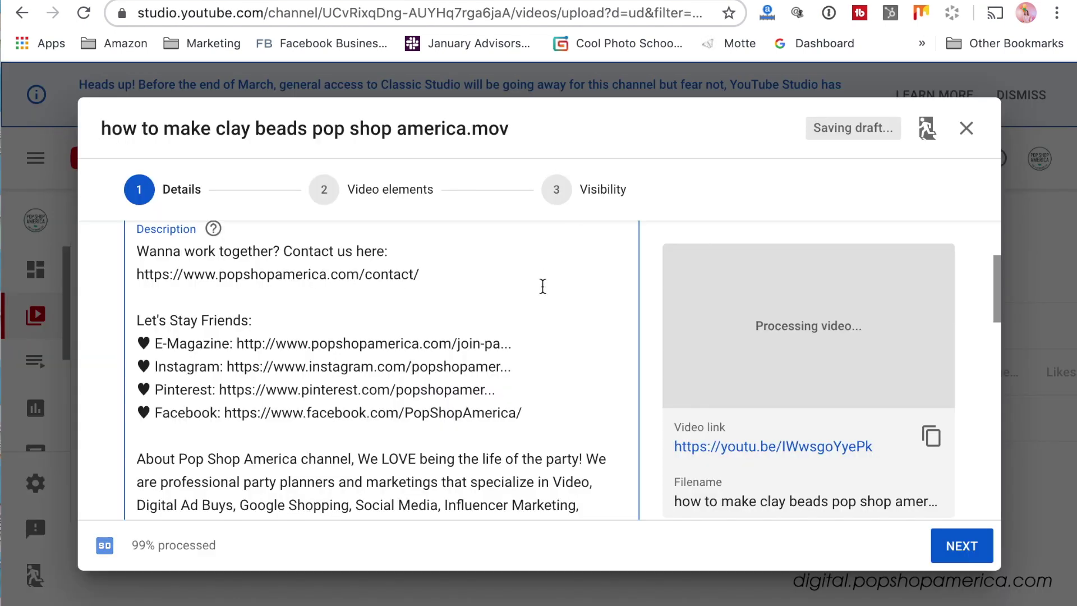
scroll(543, 281, down, 4)
scroll(542, 288, down, 3)
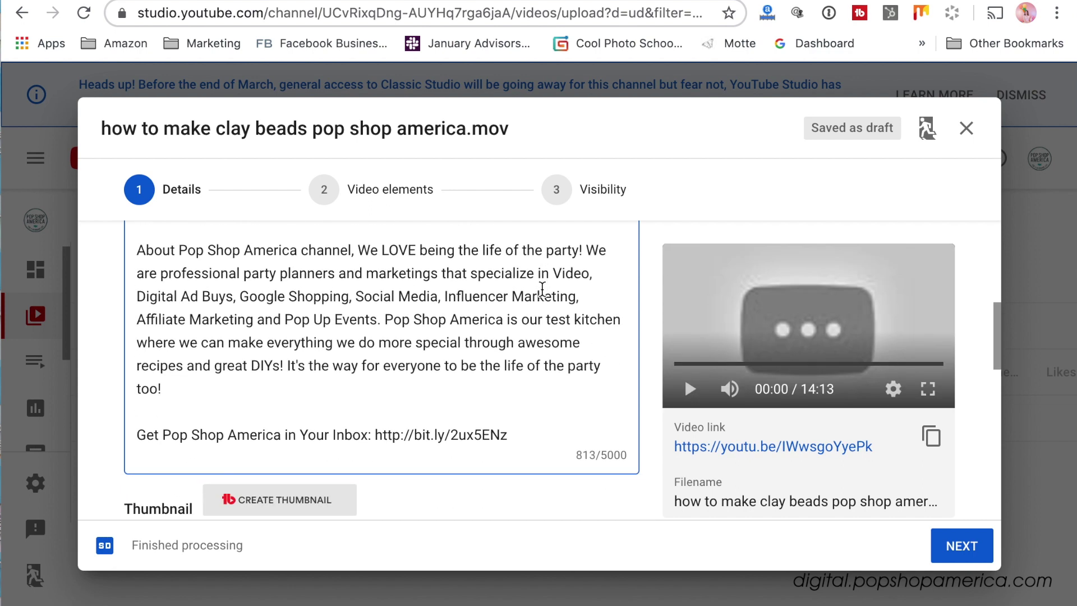
key(Return)
key(Return)
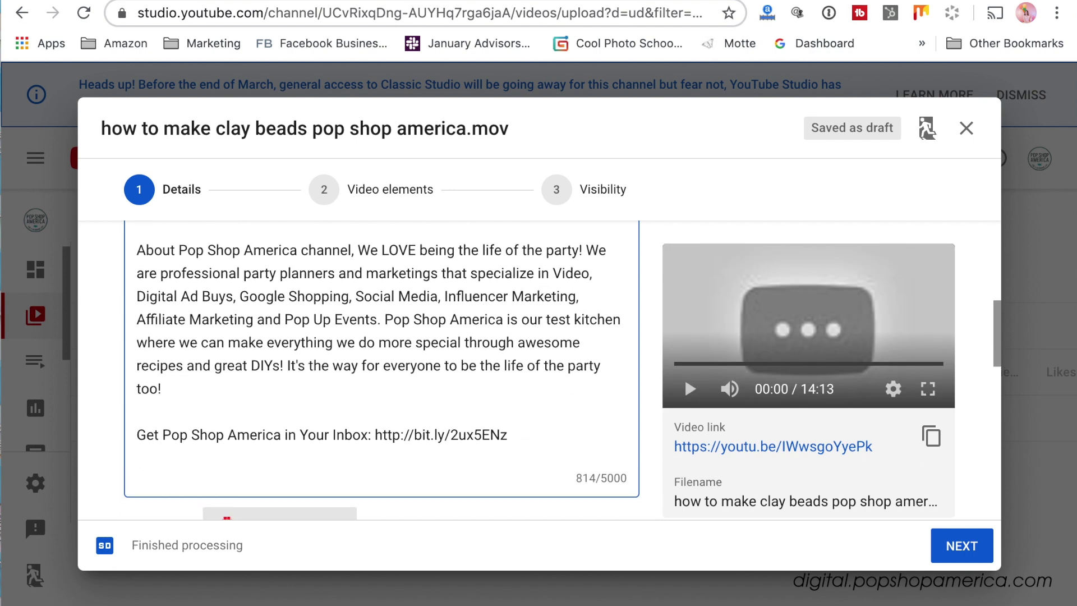
text(#)
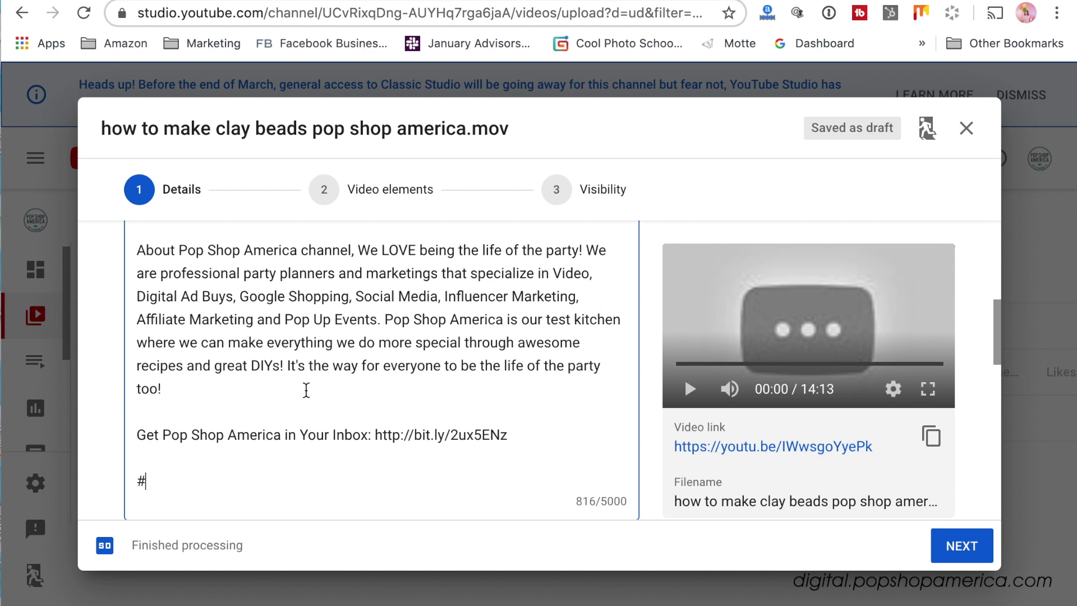
text(cla)
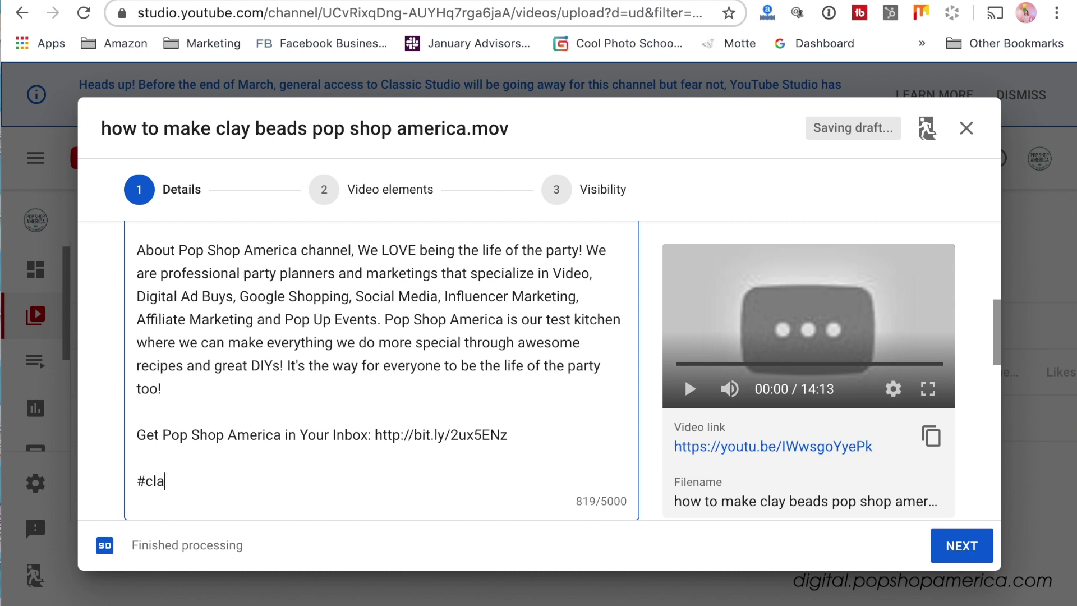
text(y #beads #crafts)
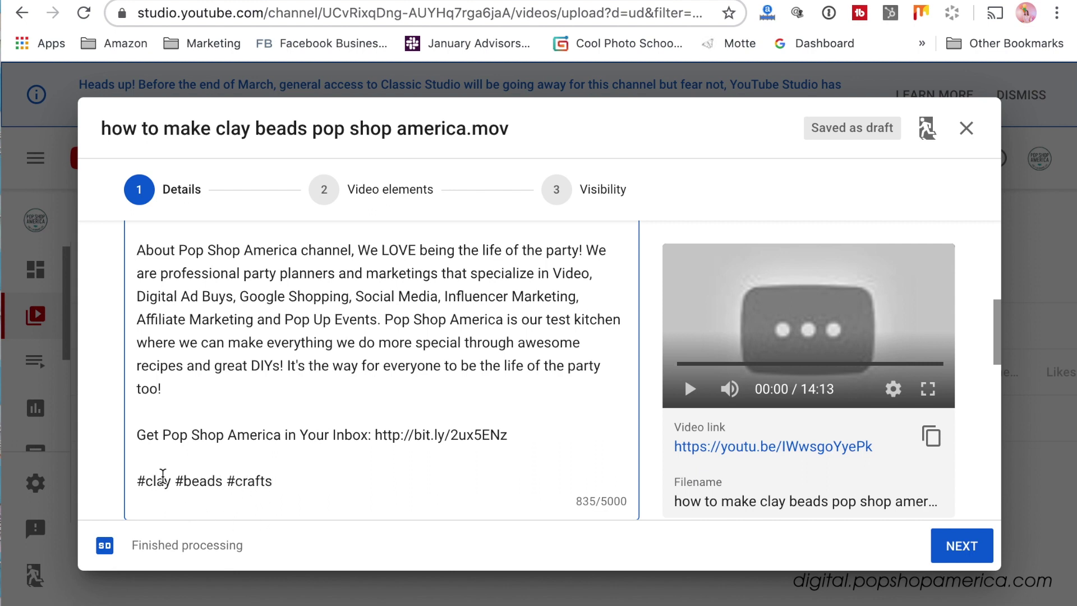
- Insert three blank lines at the beginning of the description, above "Wanna work together?"
scroll(370, 482, up, 5)
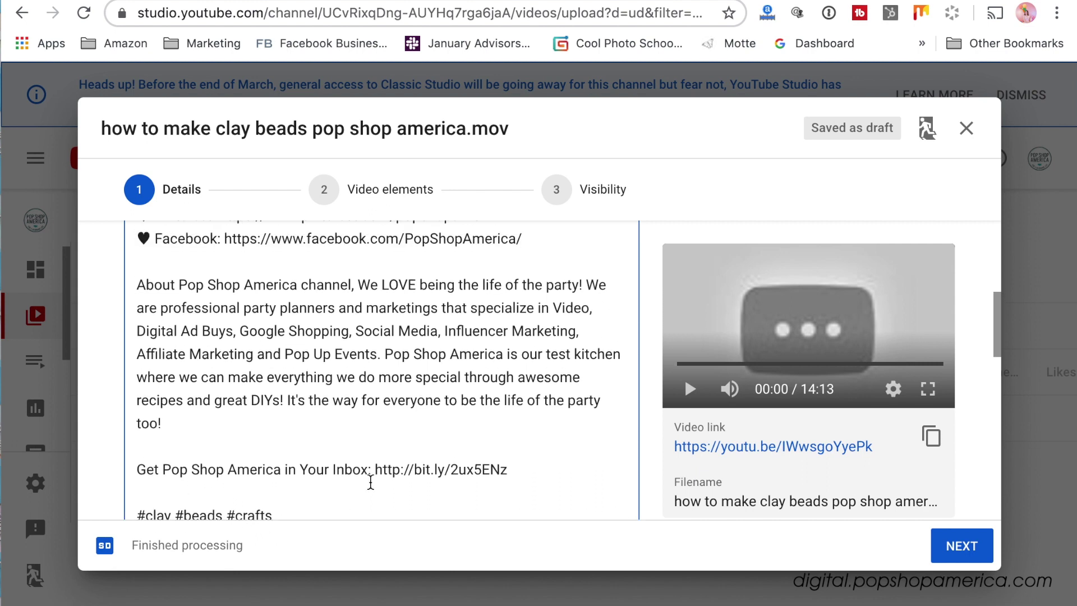
scroll(370, 481, up, 2)
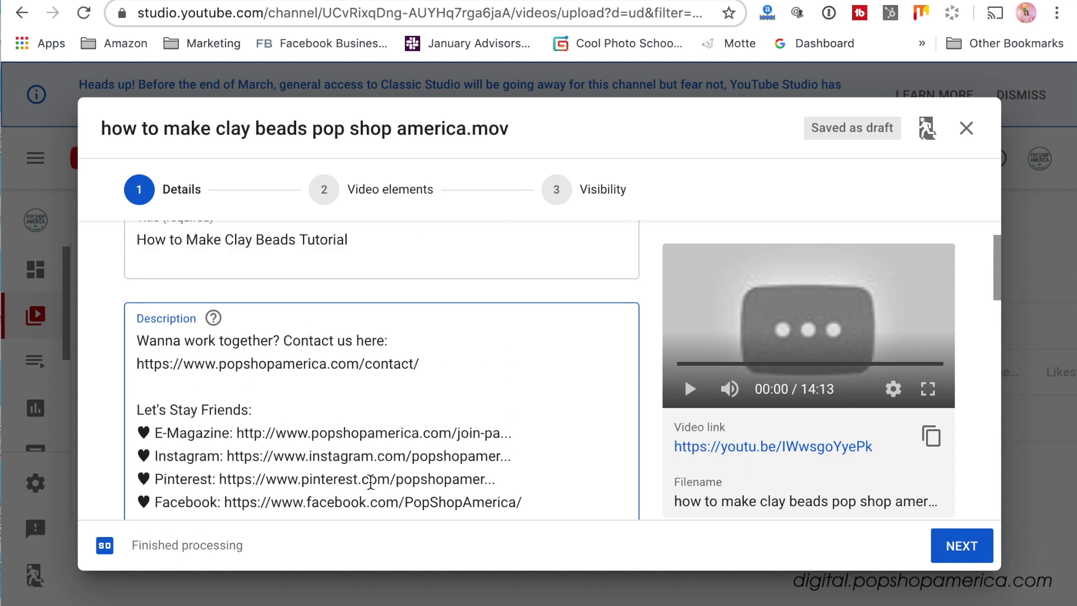
click(137, 339)
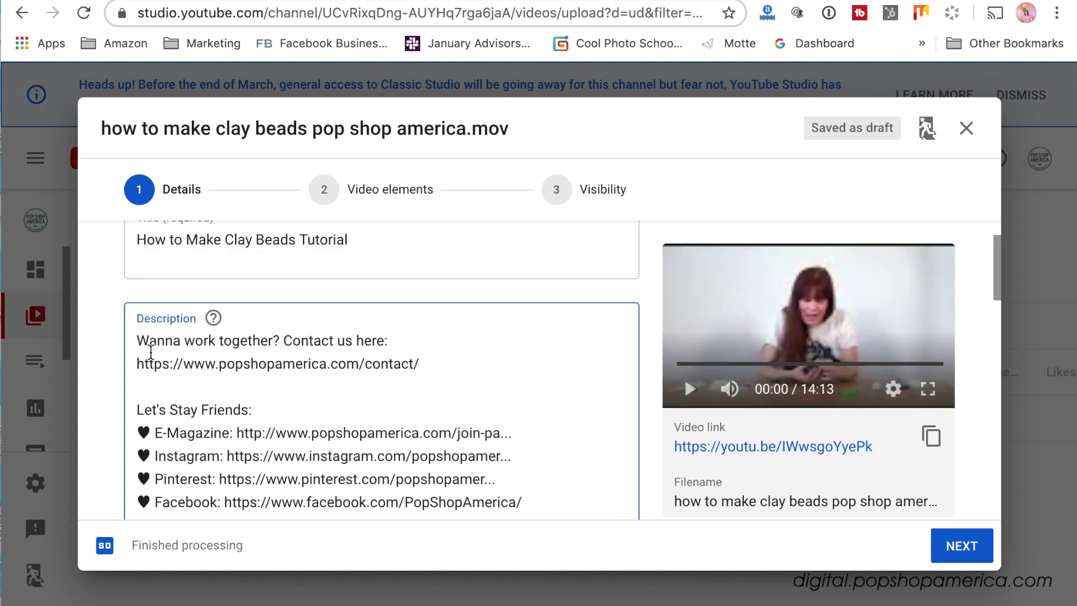
key(Return)
key(Return)
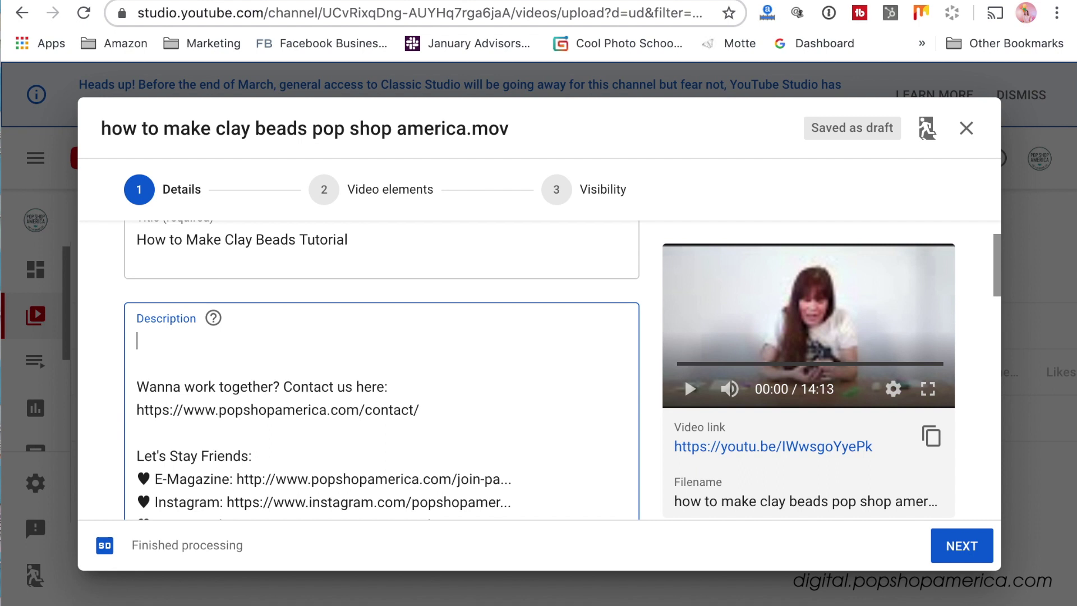
key(Return)
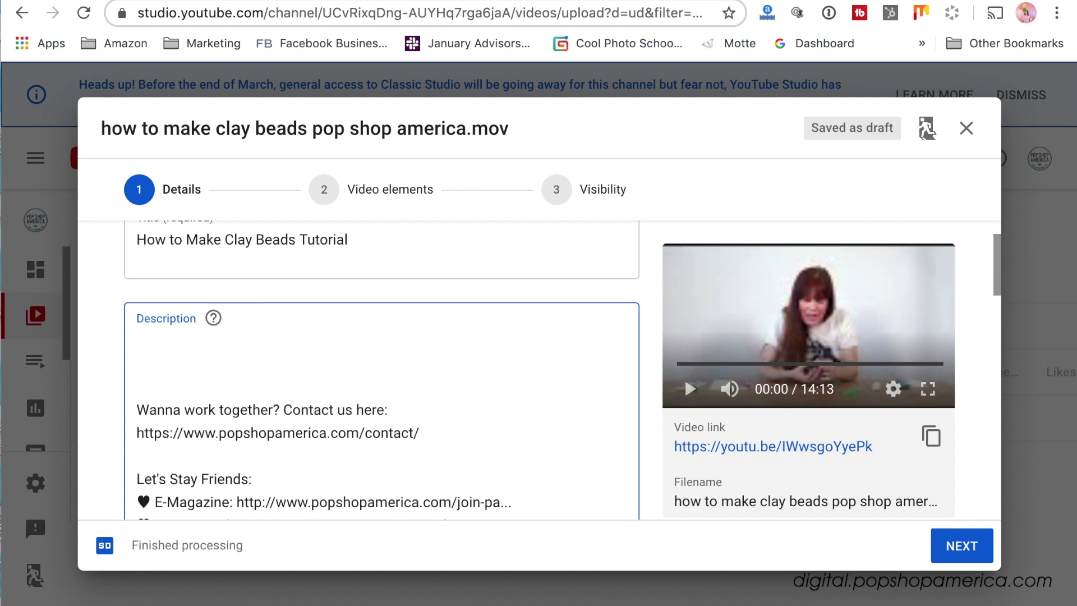
- Insert the 💯 and 🤯 emojis on the first line of the description and place the text cursor between them
key(ctrl+super+space)
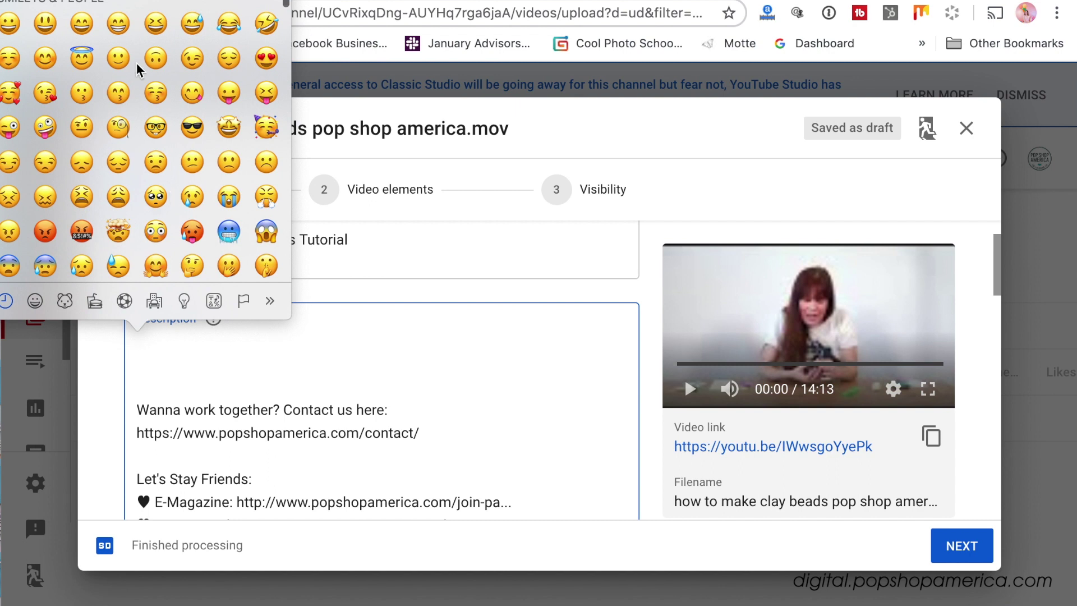
scroll(140, 70, down, 1)
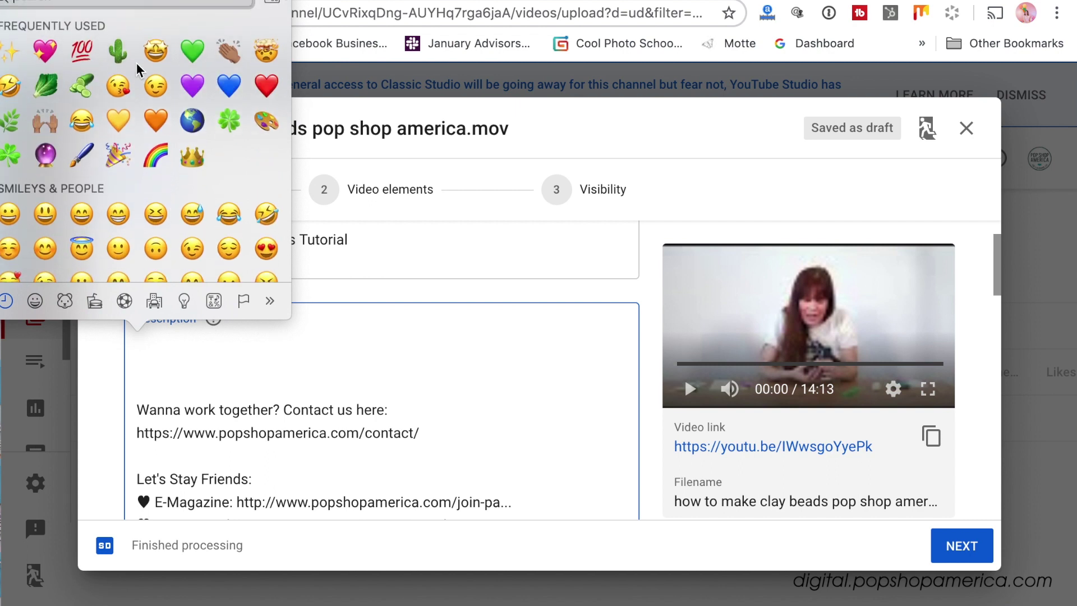
click(81, 52)
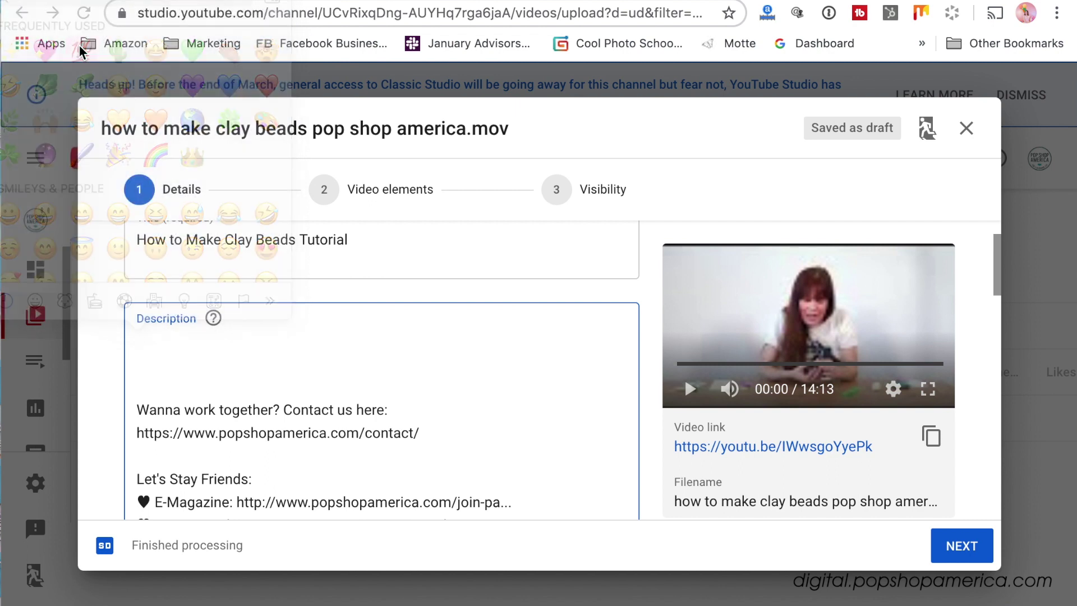
key(ctrl+super+space)
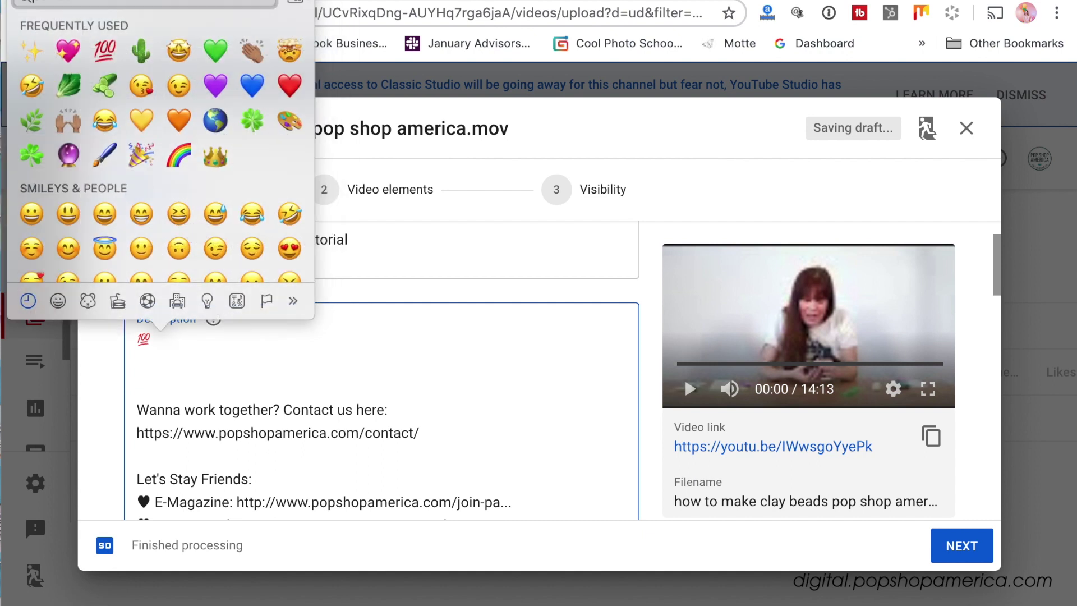
click(291, 58)
key(Left)
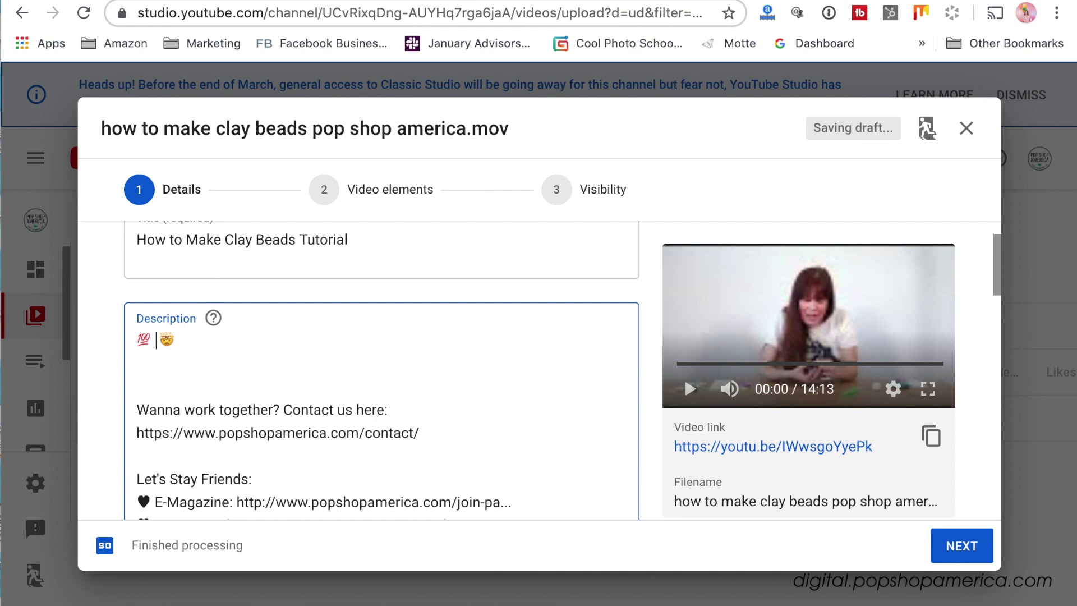
- Open the Pop Shop America channel page on YouTube in a new browser tab and pause its featured video
key(super+t)
text(youtube.com)
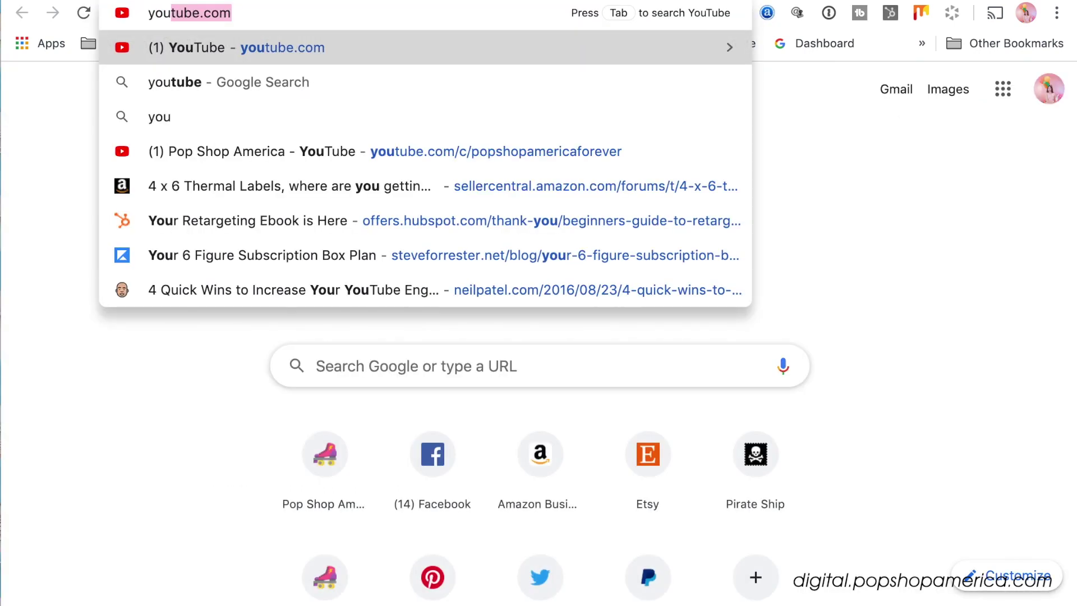
key(Down)
key(Down)
key(Down)
key(Return)
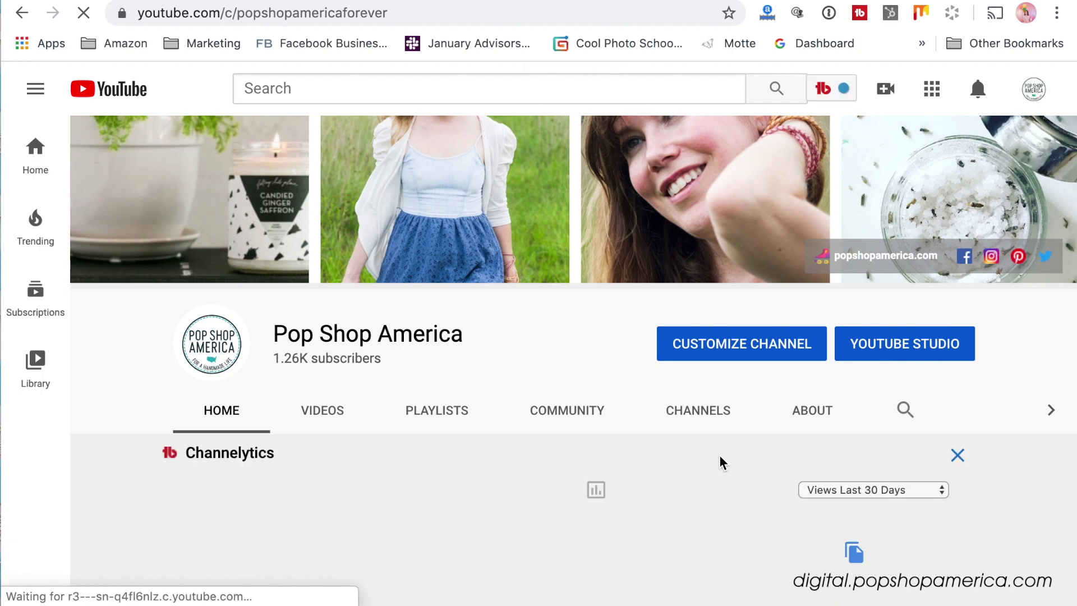
scroll(720, 456, down, 3)
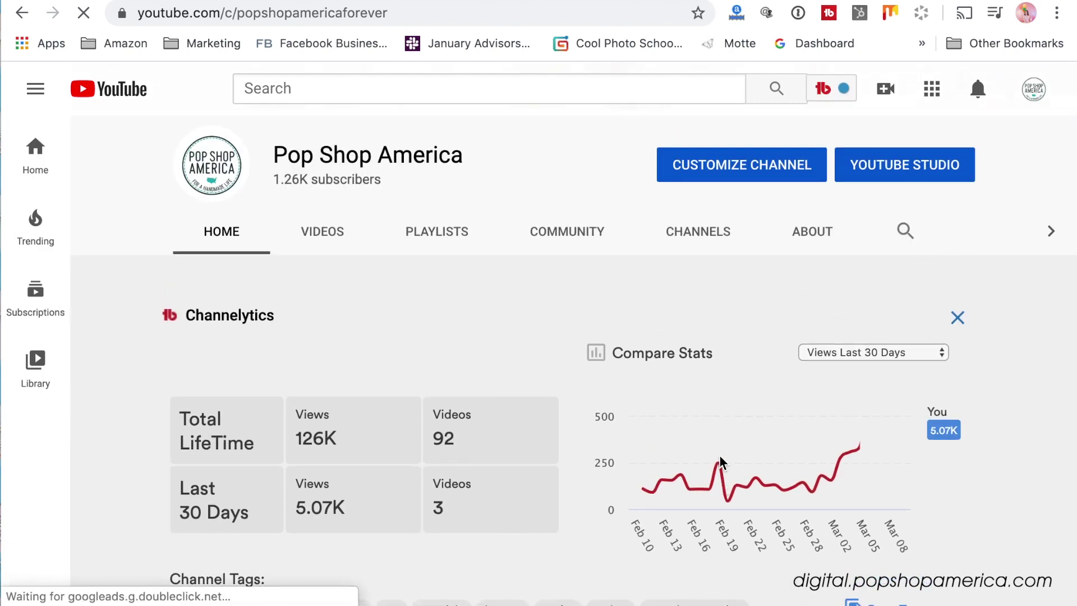
scroll(719, 457, down, 7)
click(196, 541)
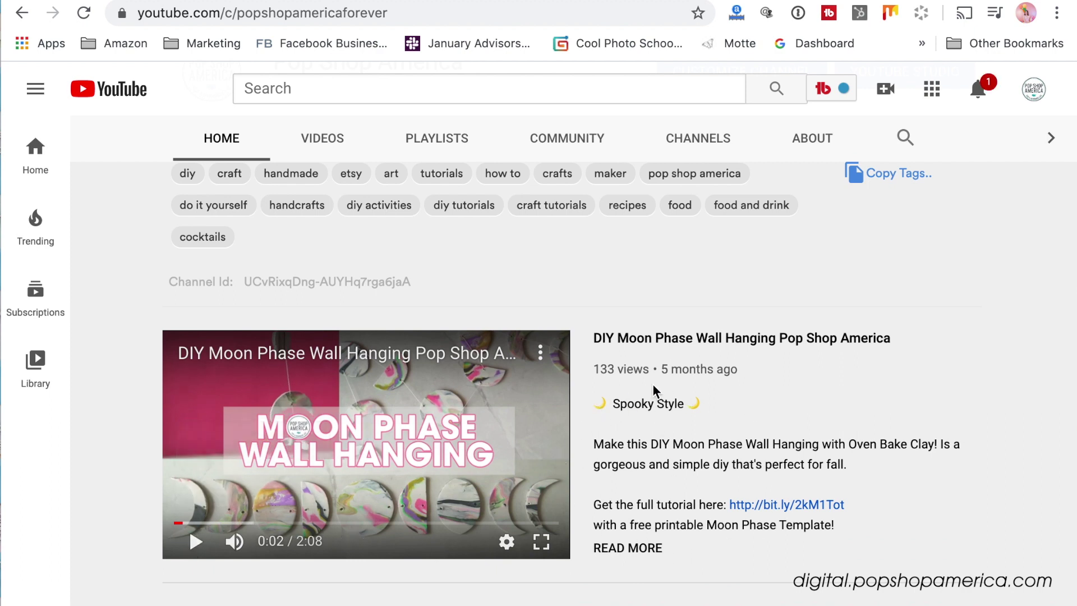
- Examine the channel's home page, especially the description text beside the featured "DIY Moon Phase Wall Hanging" video
scroll(613, 460, down, 1)
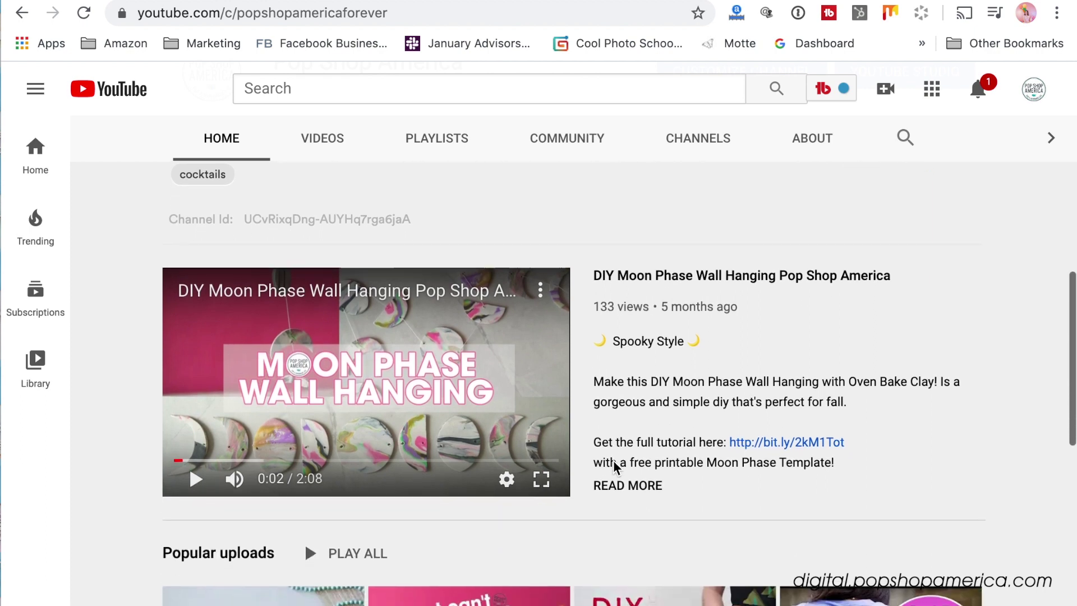
scroll(635, 339, down, 2)
scroll(635, 339, down, 3)
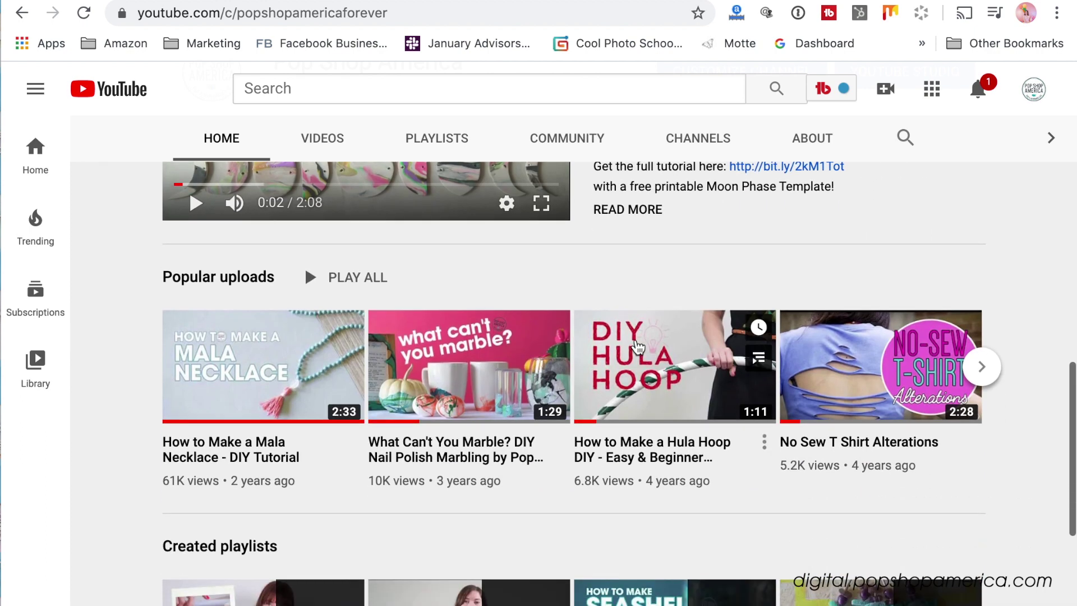
scroll(477, 370, up, 3)
scroll(477, 370, up, 1)
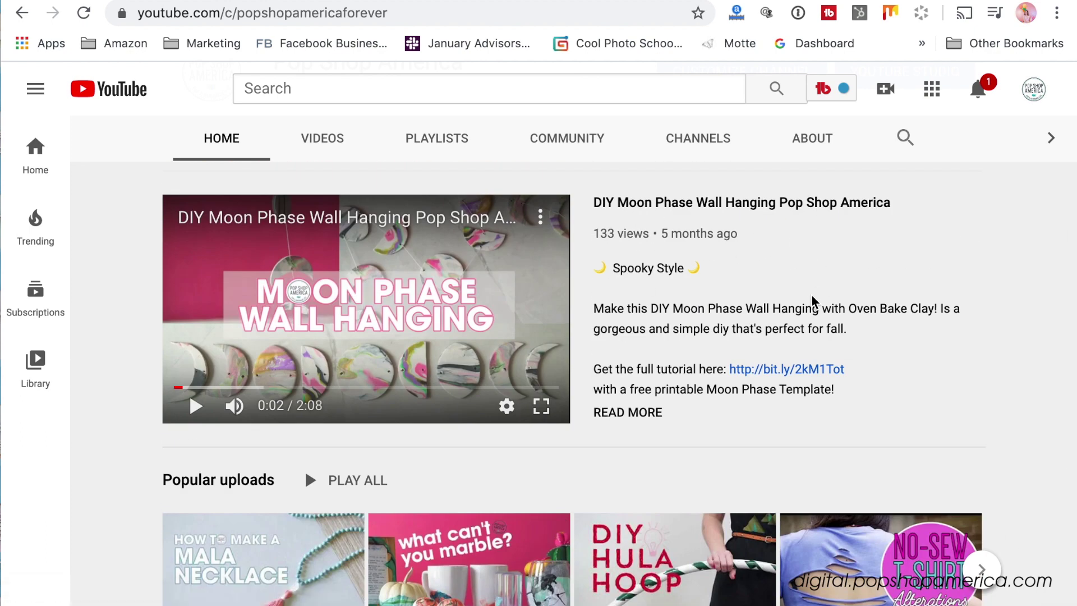
scroll(800, 290, up, 5)
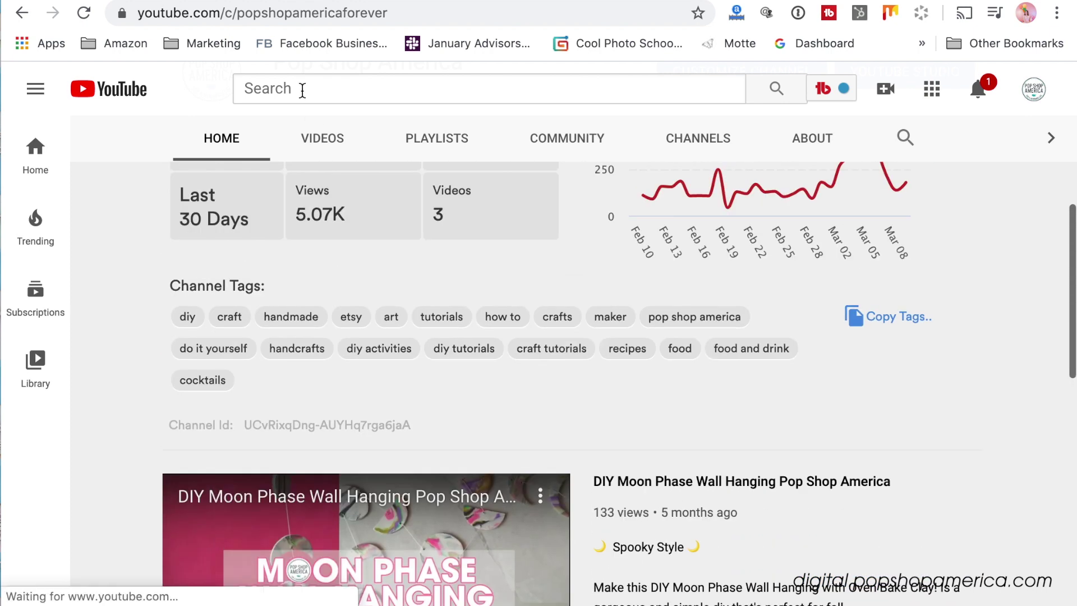
scroll(516, 385, down, 3)
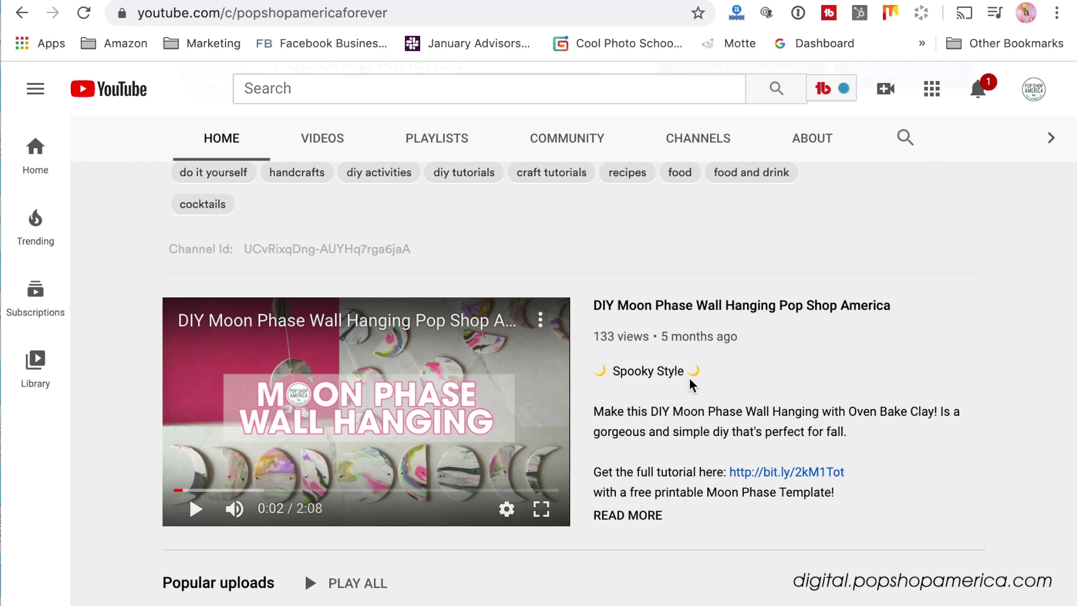
scroll(637, 462, up, 5)
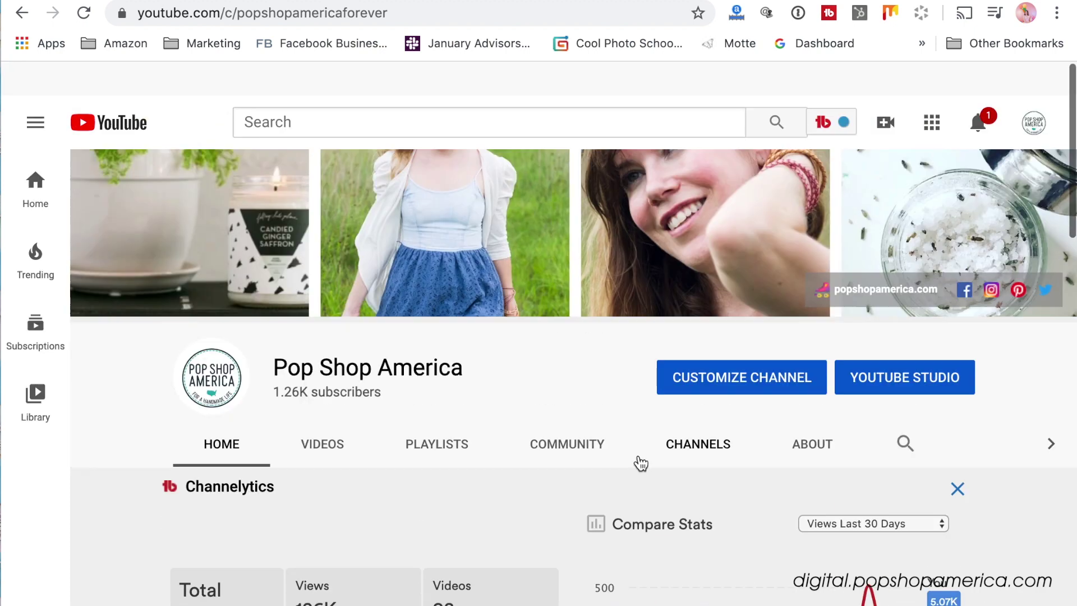
- Search YouTube for "inexpensive craft ideas"
click(292, 89)
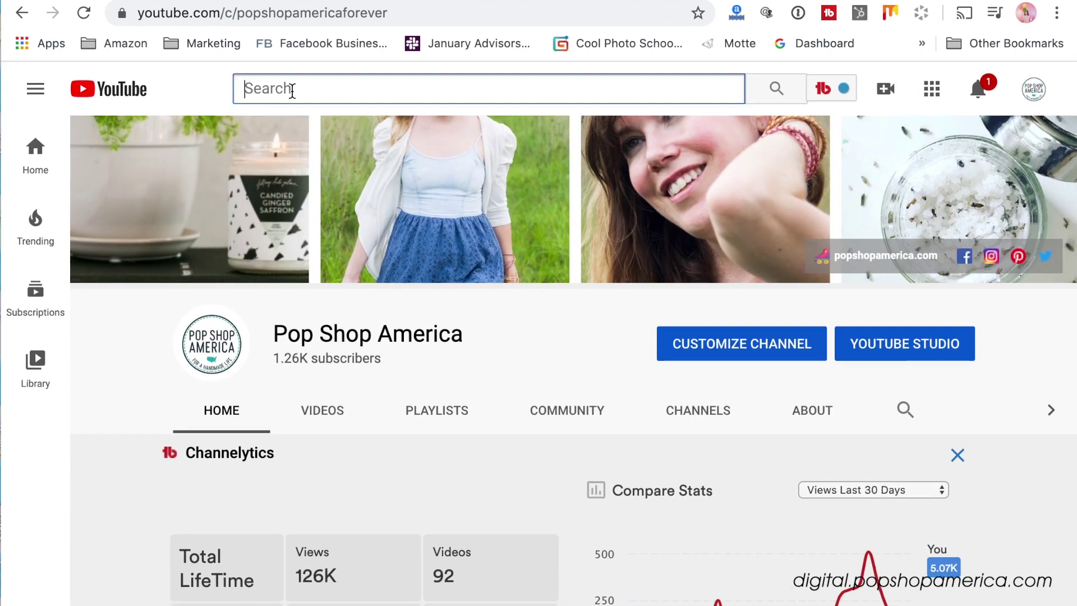
text(inexp)
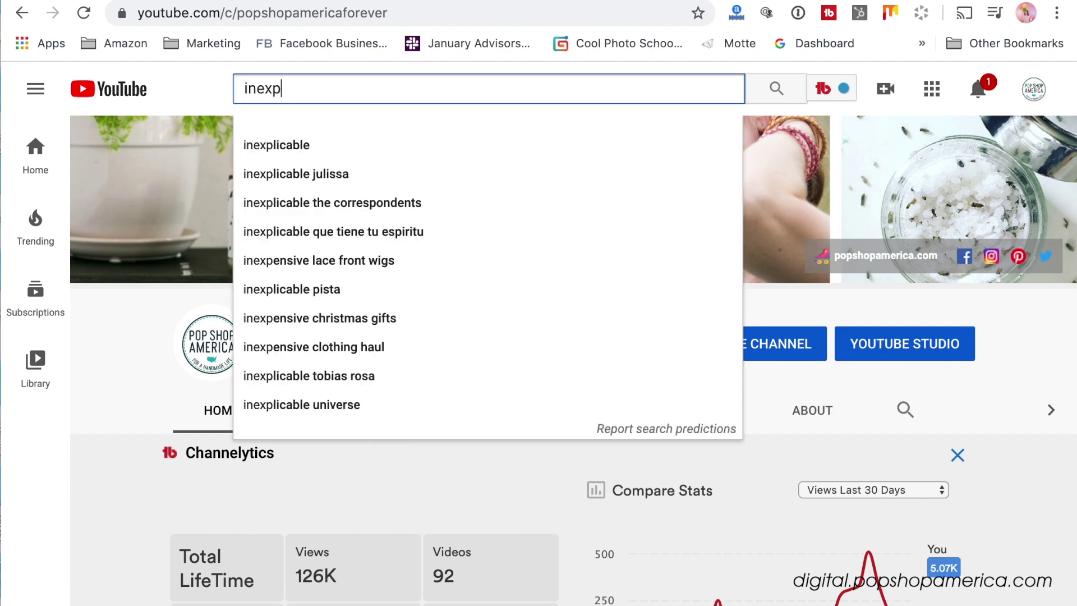
text(ensive craft ideas)
key(Return)
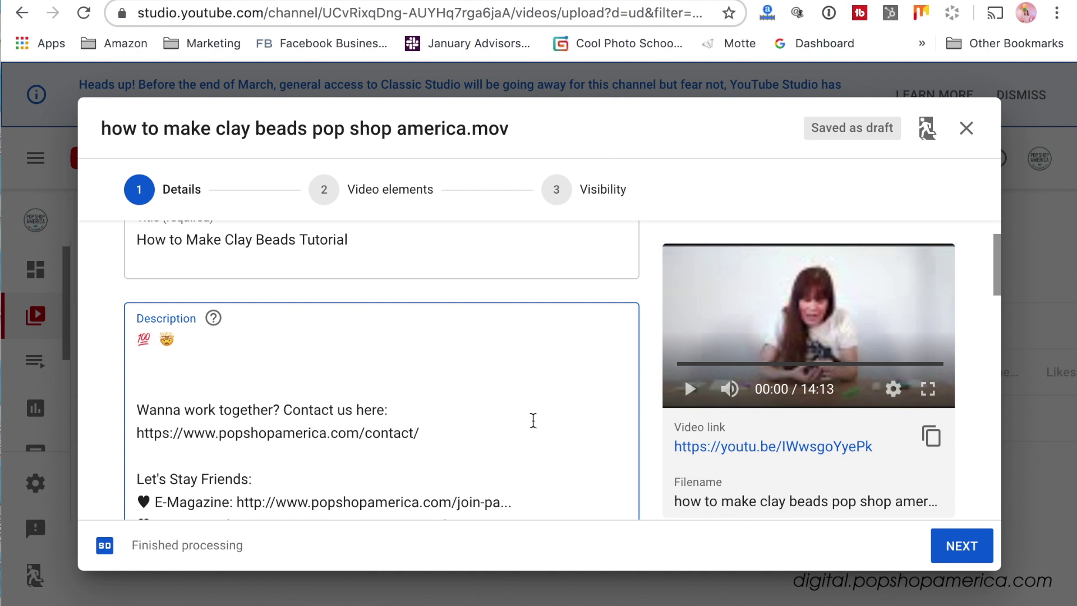
- Write the headline "Make Oven Bake Clay Beads!" between the two emojis in the upload's description and add a line break below it
text(Make Clay)
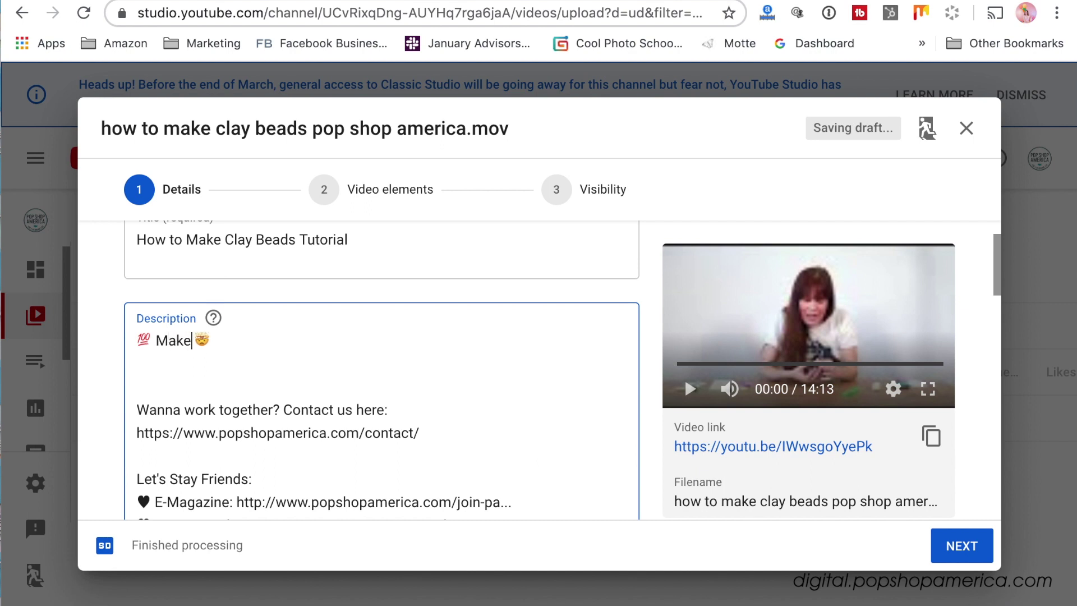
key(BackSpace)
key(BackSpace)
key(BackSpace)
key(BackSpace)
text(Oven )
text(Bake Clay Bea)
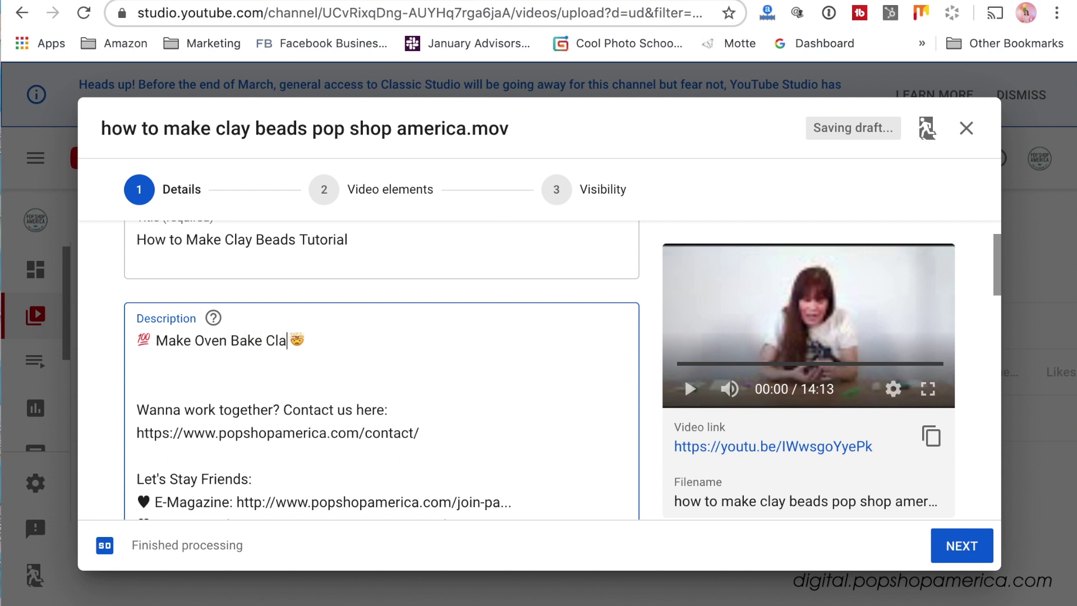
text(ds!)
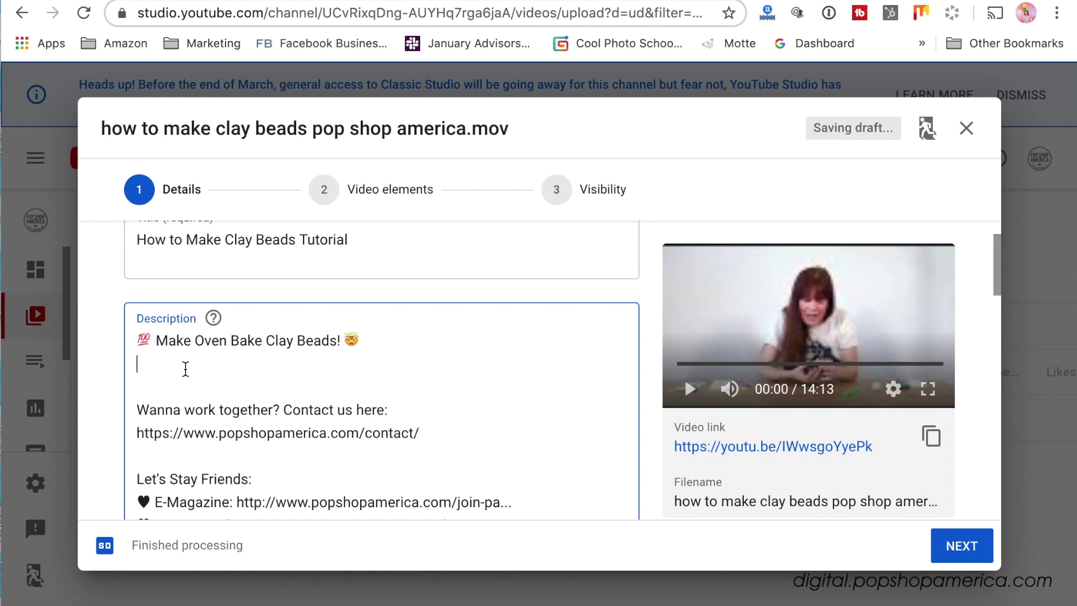
key(Return)
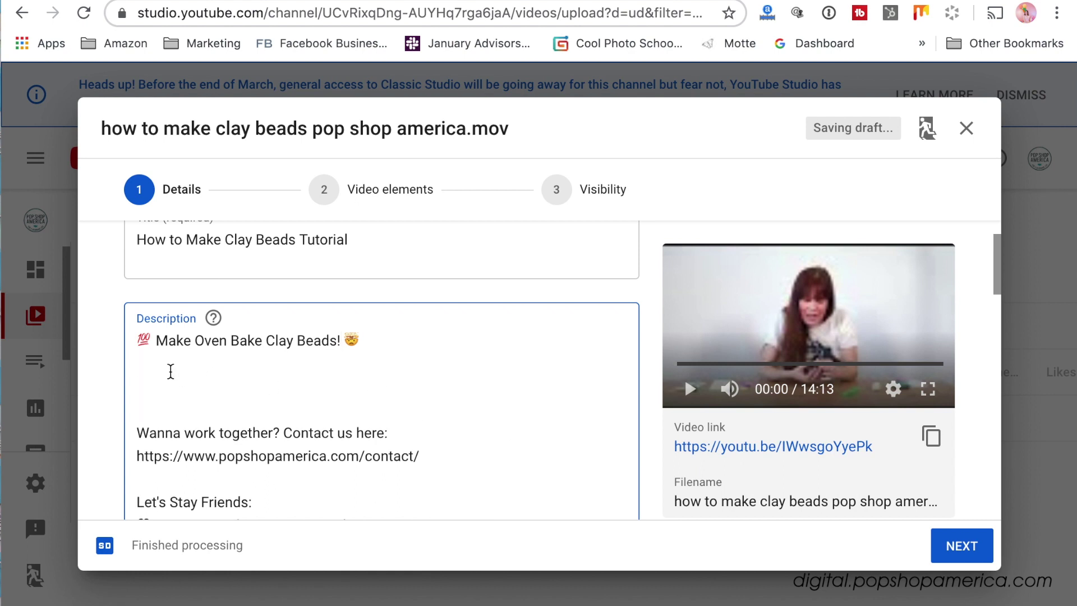
- Review the whole description from the emoji headline down to the hashtags and the character counter
scroll(303, 365, down, 10)
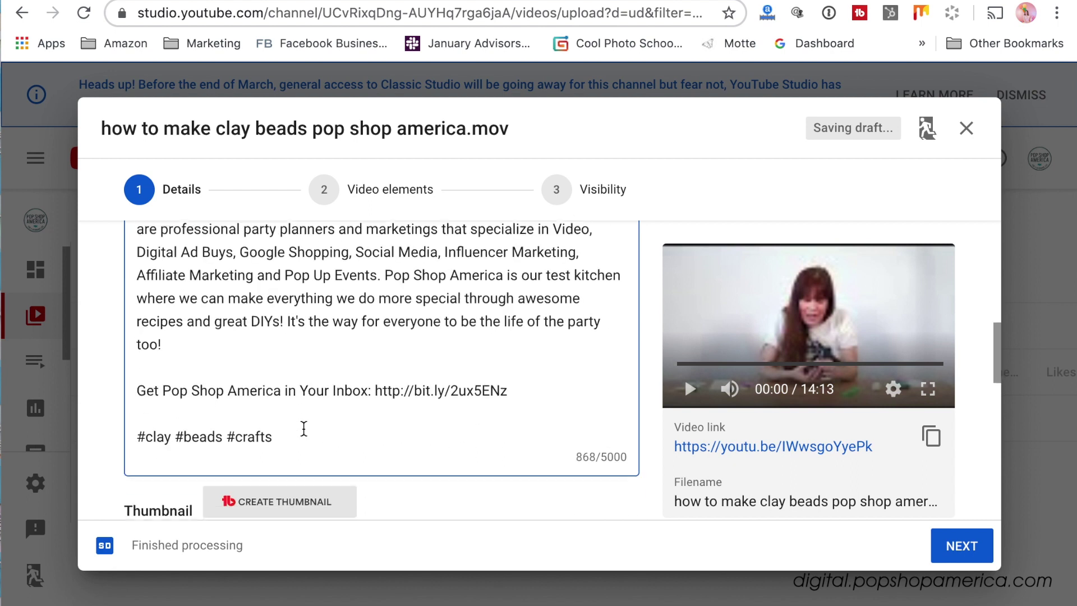
scroll(385, 377, up, 3)
scroll(386, 378, down, 3)
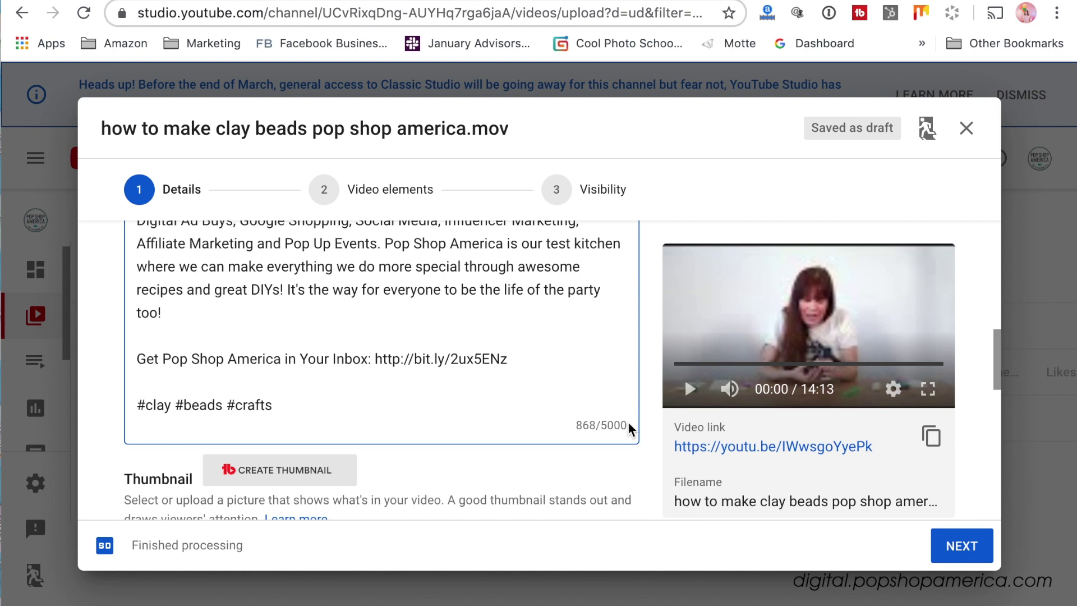
scroll(332, 359, up, 10)
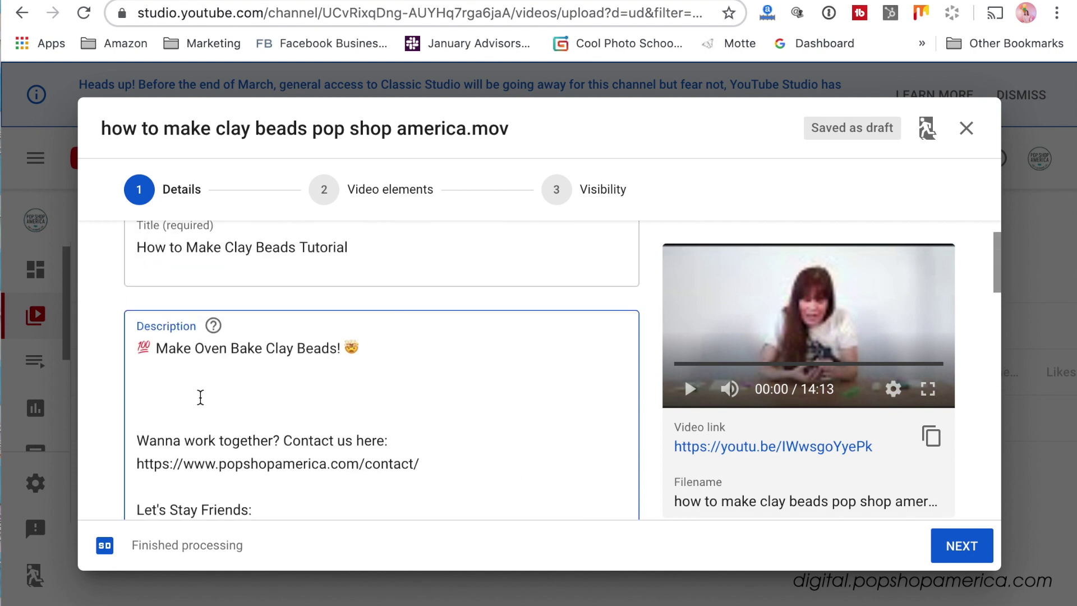
scroll(200, 397, down, 8)
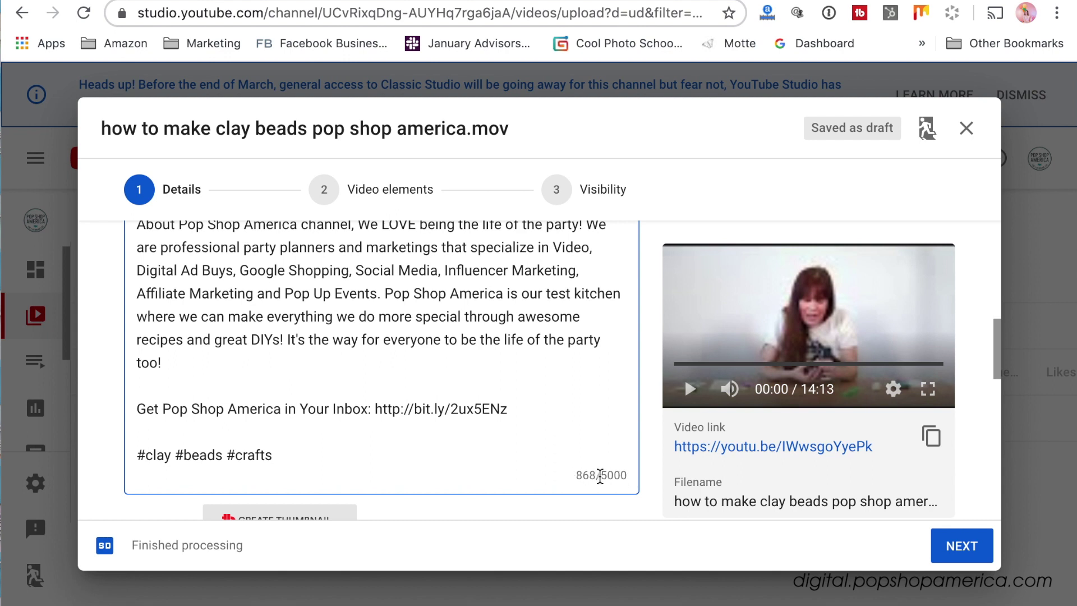
scroll(393, 423, up, 10)
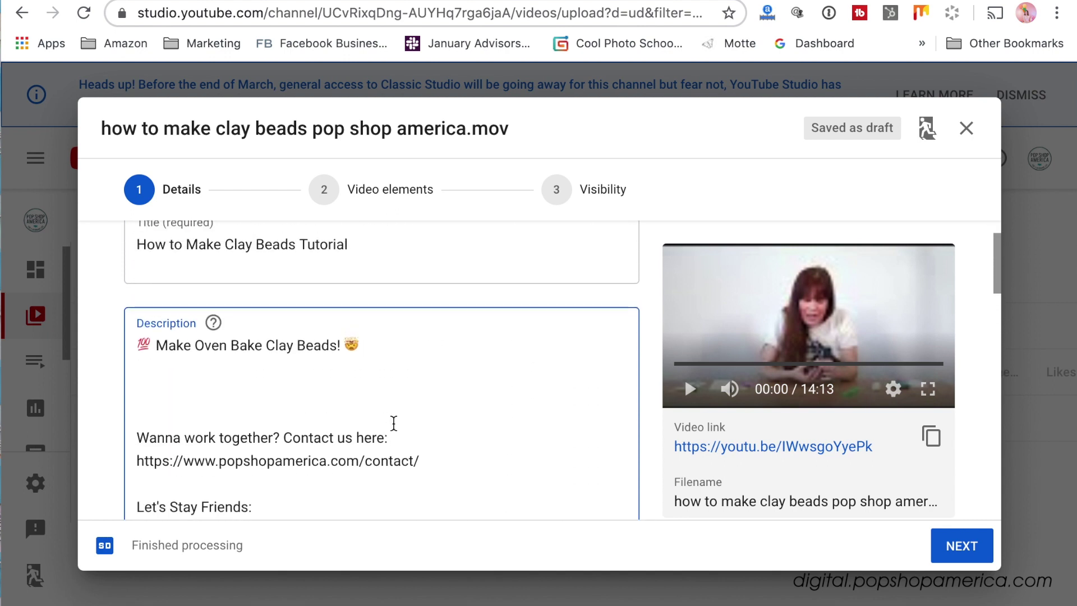
- Begin a paragraph below the headline with "Clay beads are versatile and can be used in so many different ways! Make"
text(Making)
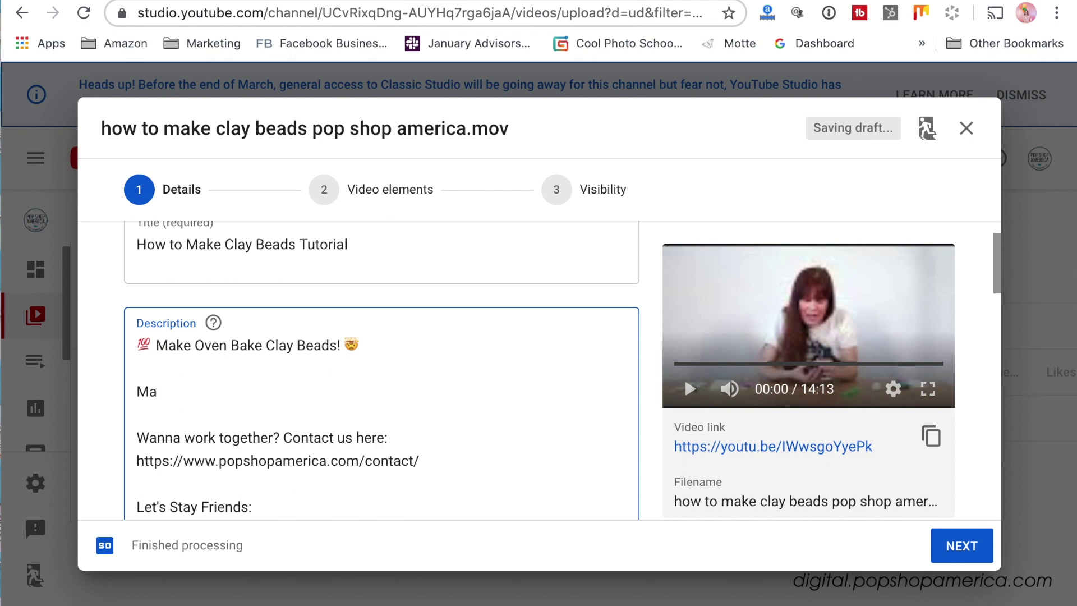
key(BackSpace)
key(BackSpace)
text(Clay beads are ve)
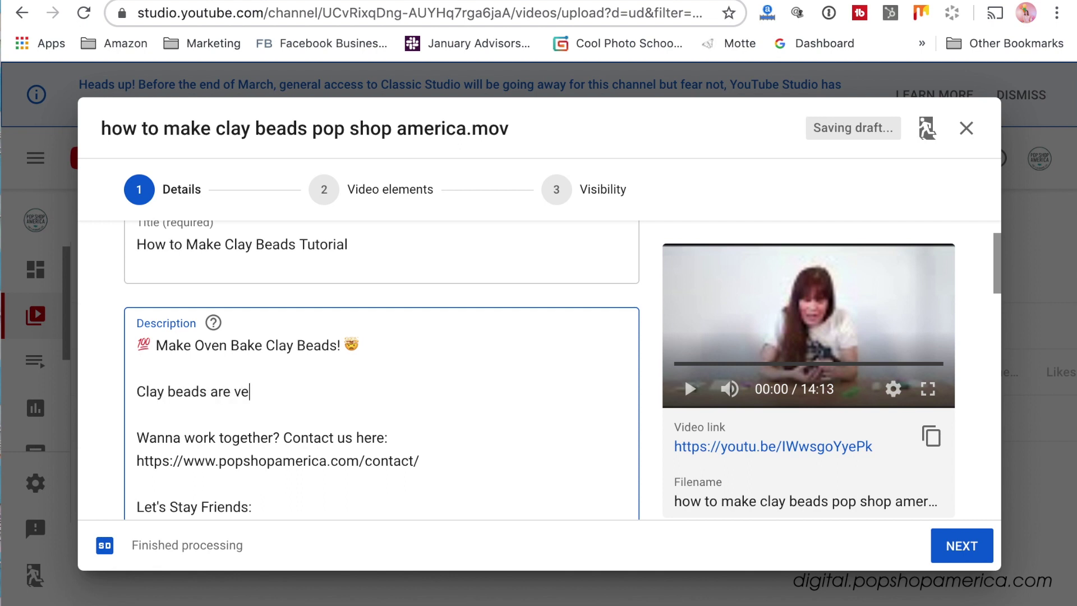
text(rsatile and cab)
key(BackSpace)
text(be used in so many different ways! Make )
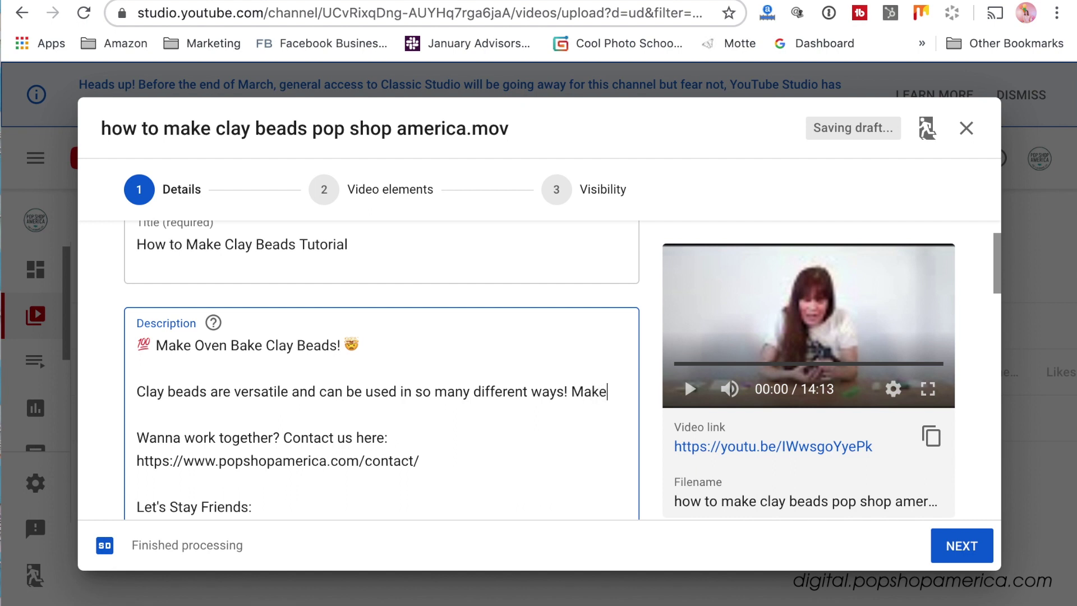
- Continue the paragraph with "jewelry like necklaces and bracelets or make luggage tags and keychains. The possibilities are endless!"
text(jewelry like necl)
text(laces and bracele)
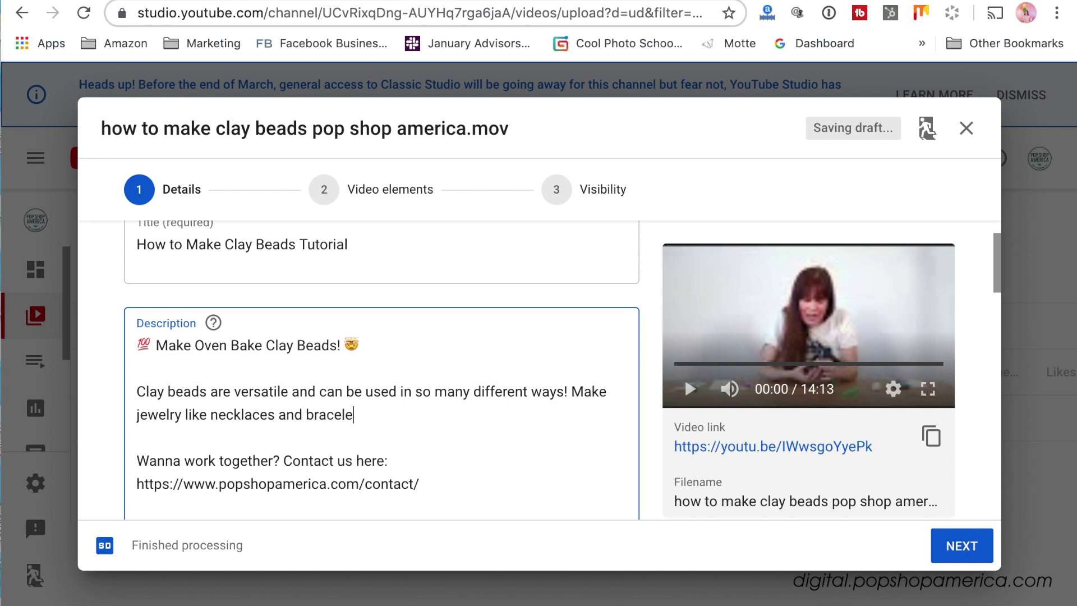
text(ts or make luggage tags)
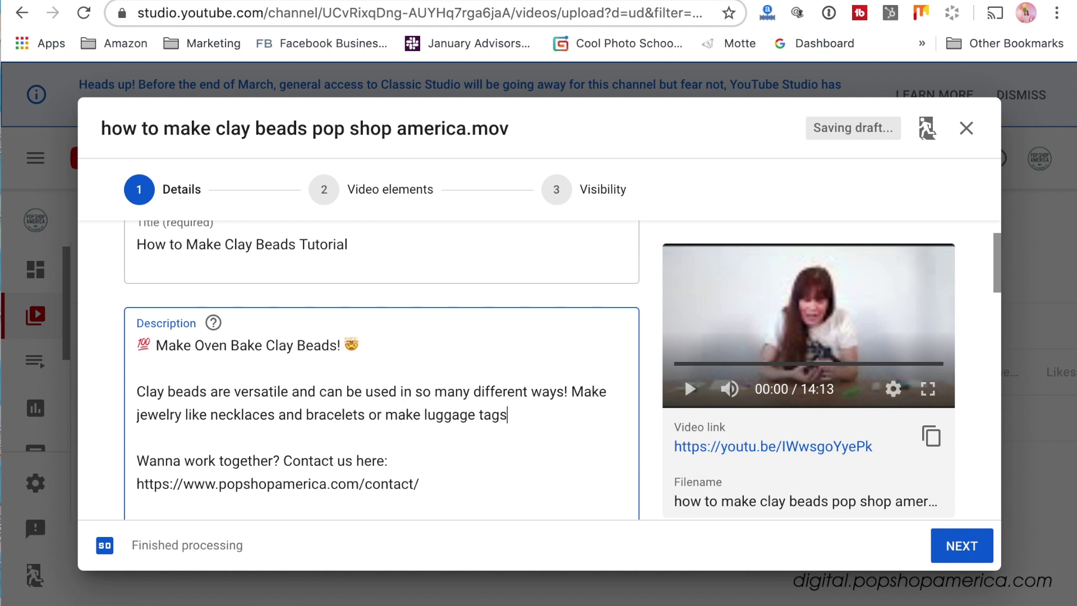
text( and keychains.)
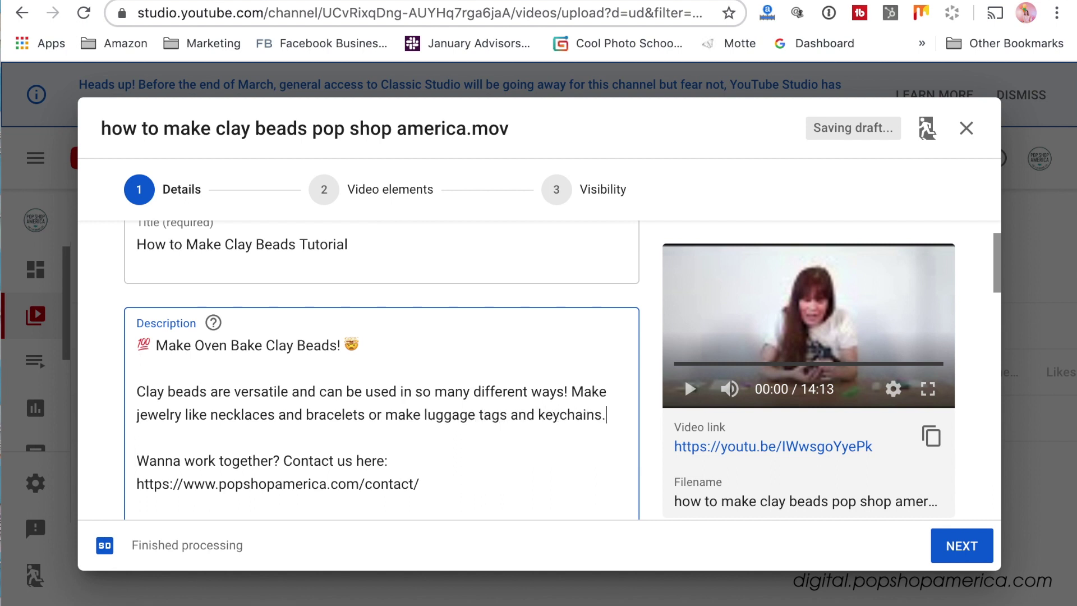
key(Return)
text(The possib)
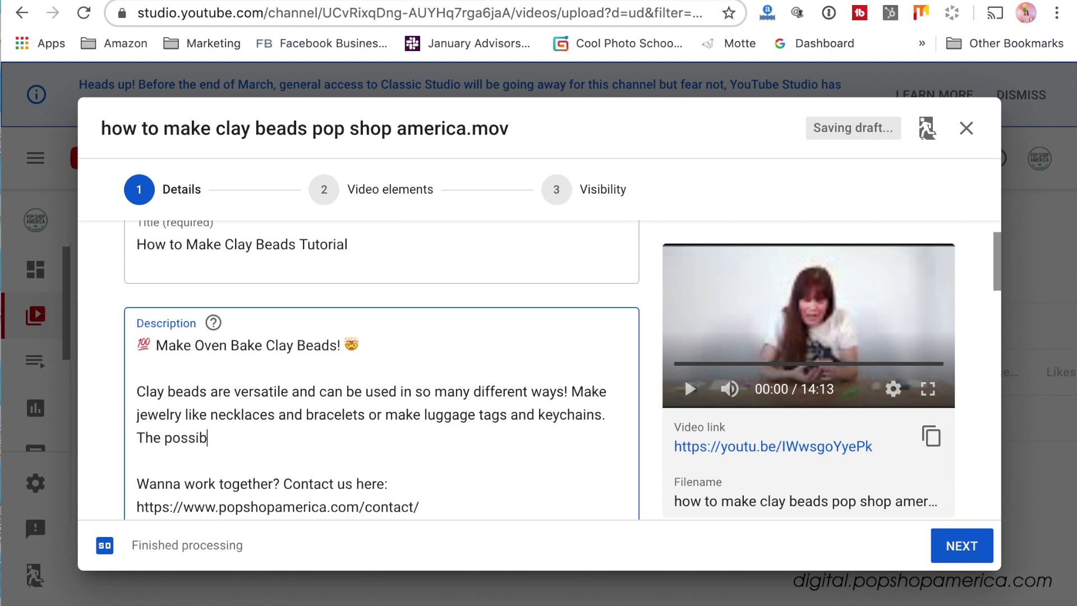
text(ilities are endless!)
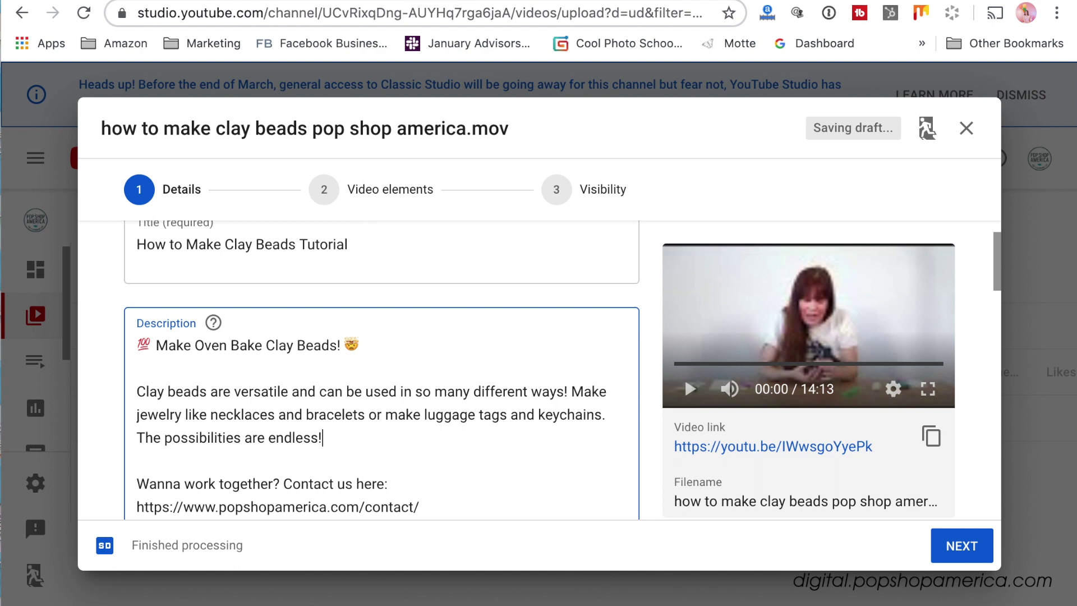
- Add the line "All you need are a few supplies and some simple know how!" below the intro paragraph, followed by a blank line
text(All you need are )
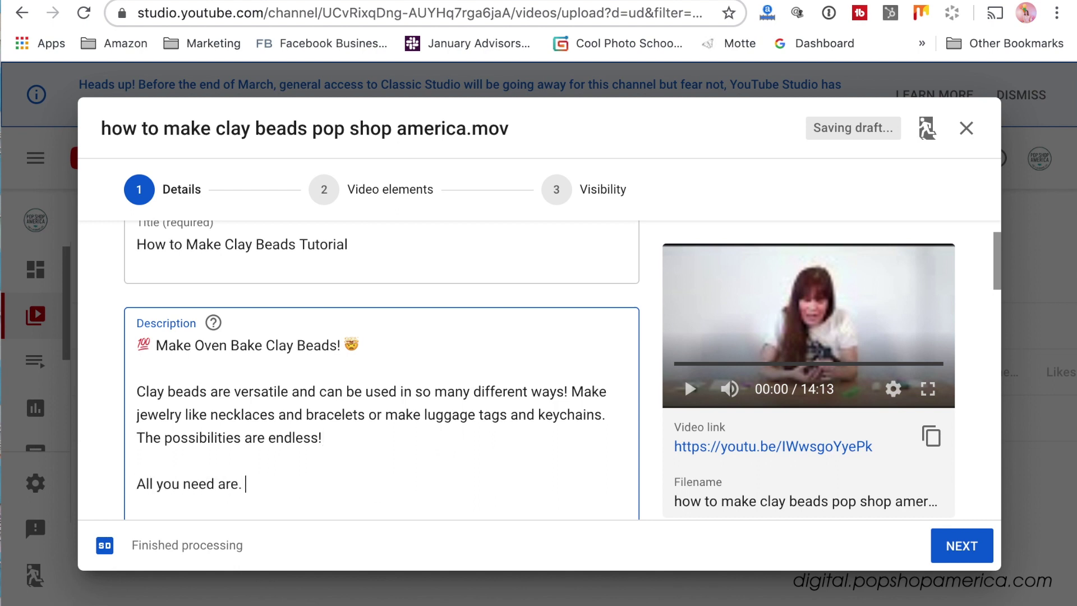
text(a few supplies and )
text(sim)
key(BackSpace)
key(BackSpace)
text(ome simp)
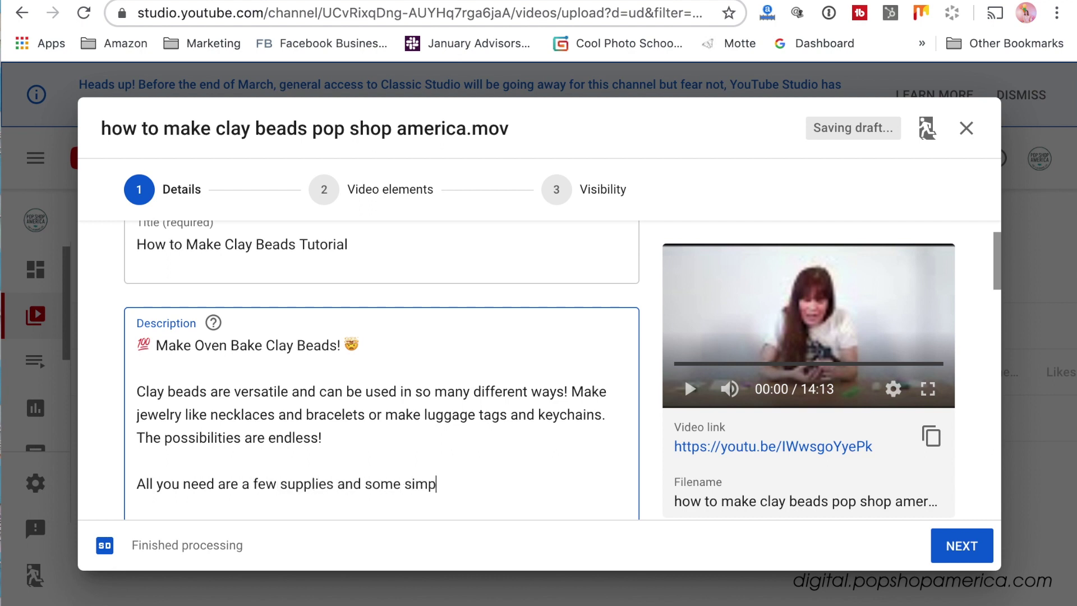
text(le know how)
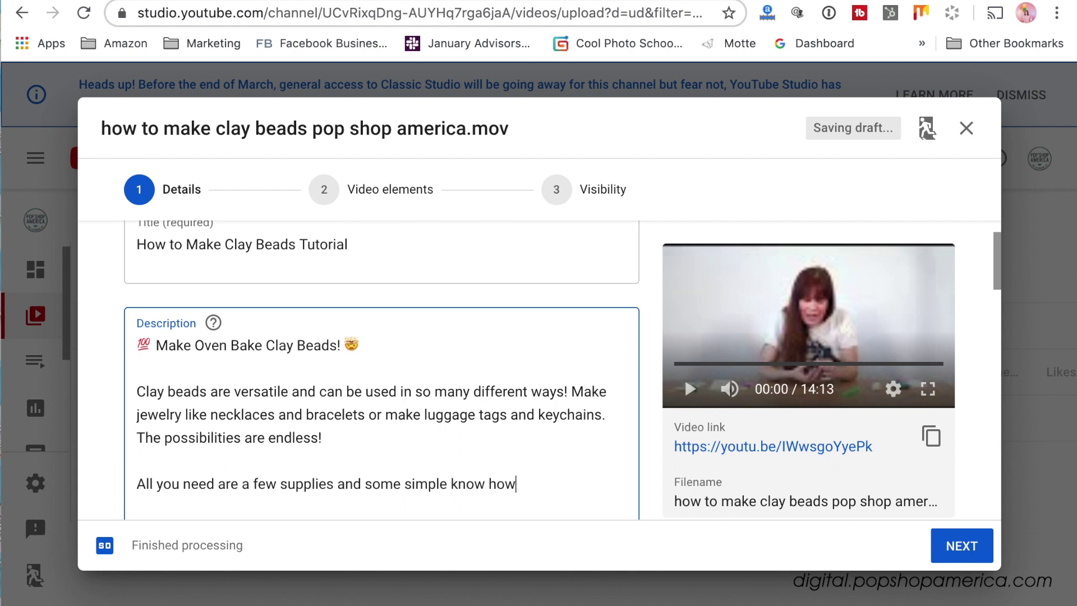
text(!)
key(Return)
key(Return)
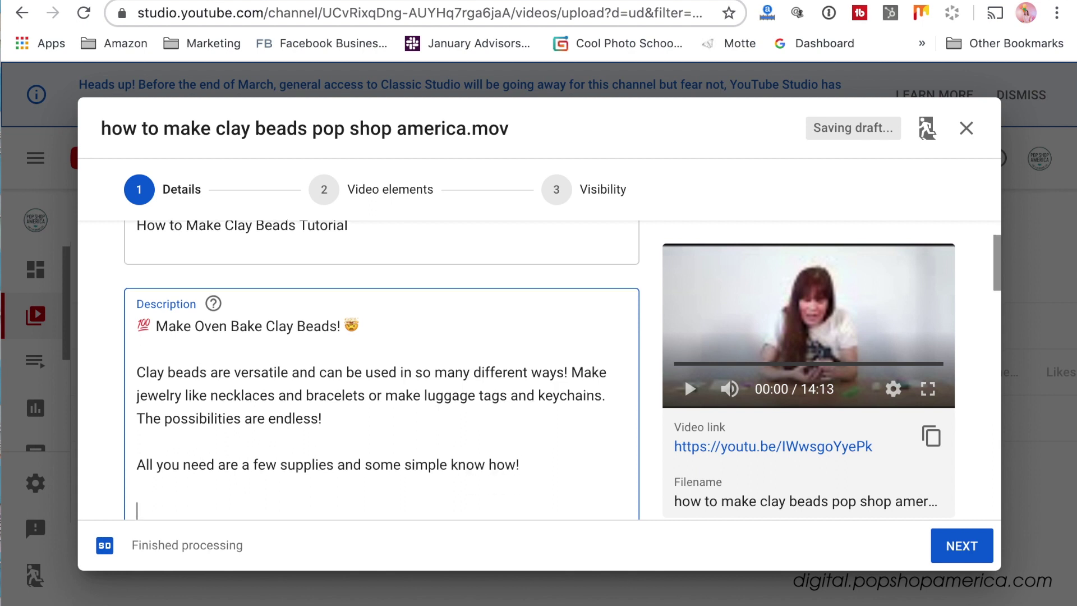
- Start a new description line with "S" and copy "Make Clay Beads Tutorial" from the video title
scroll(390, 402, down, 2)
text(S)
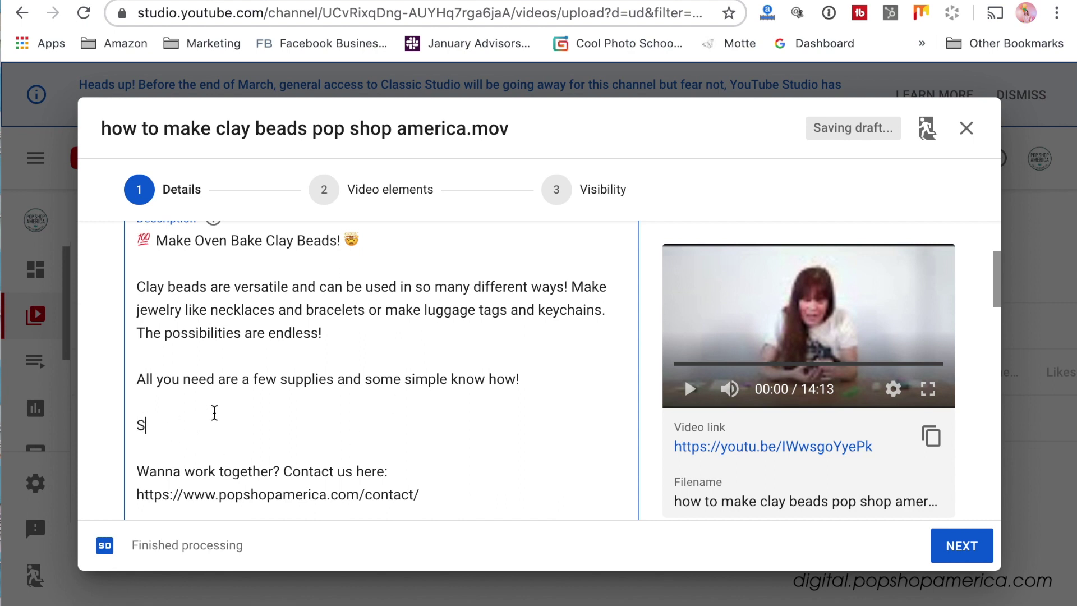
scroll(176, 311, up, 3)
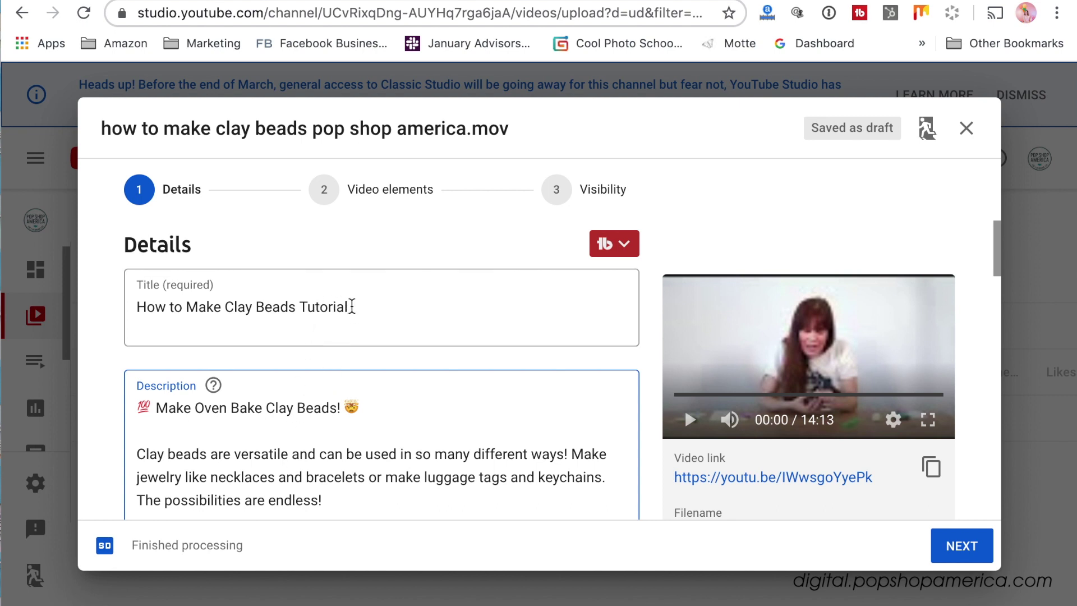
click(353, 307)
drag(341, 307, 227, 306)
scroll(227, 304, down, 4)
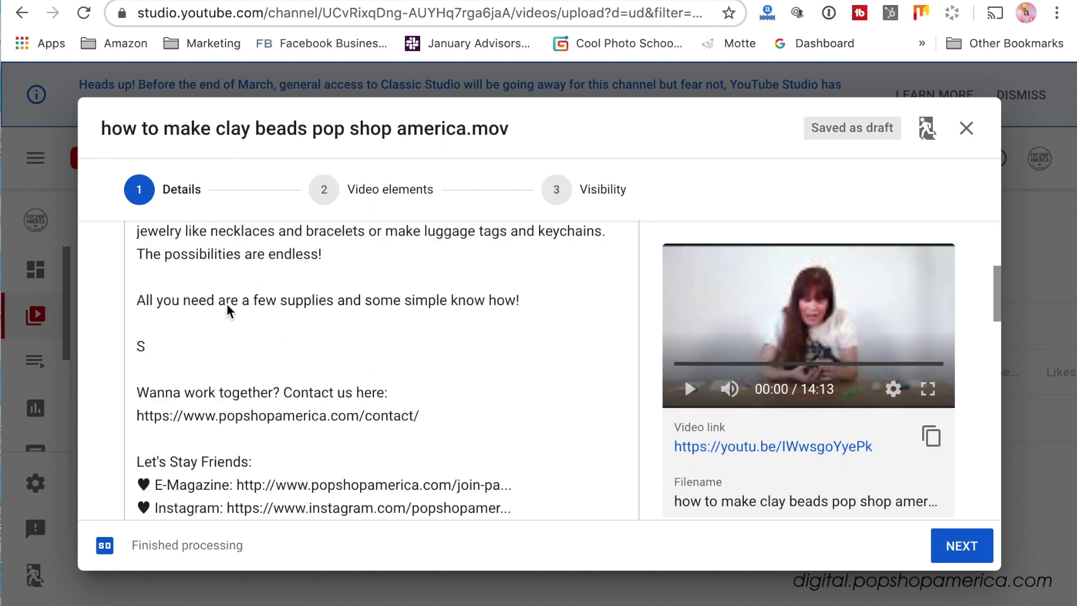
scroll(226, 304, up, 4)
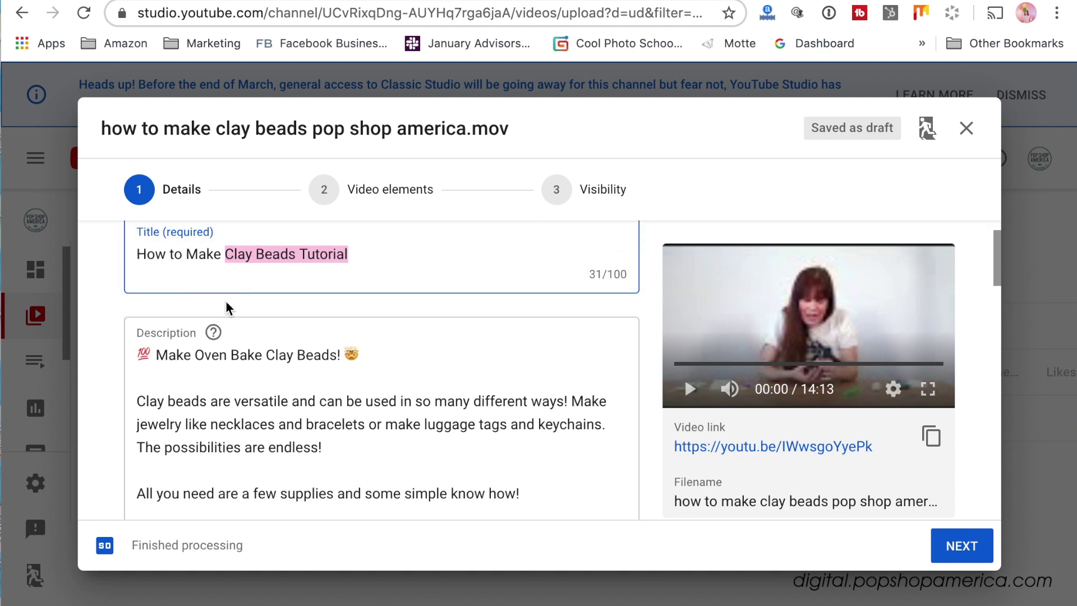
drag(362, 254, 186, 255)
key(super+c)
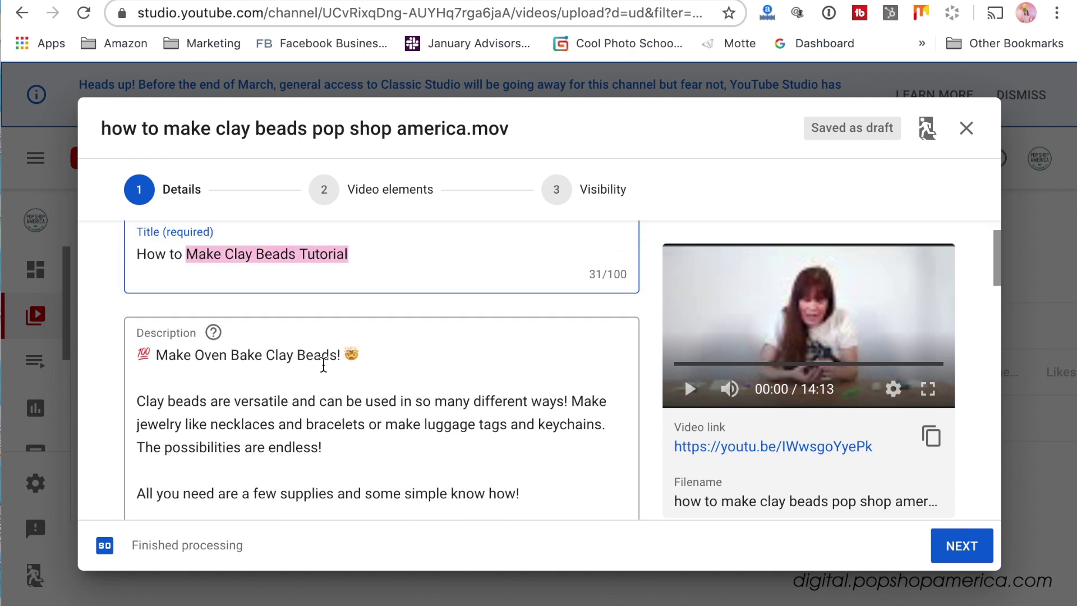
- Complete the new line's opening as "Supplies to Make" and paste the copied title phrase after it
scroll(324, 365, down, 3)
click(161, 351)
text(uppl)
key(BackSpace)
text(p)
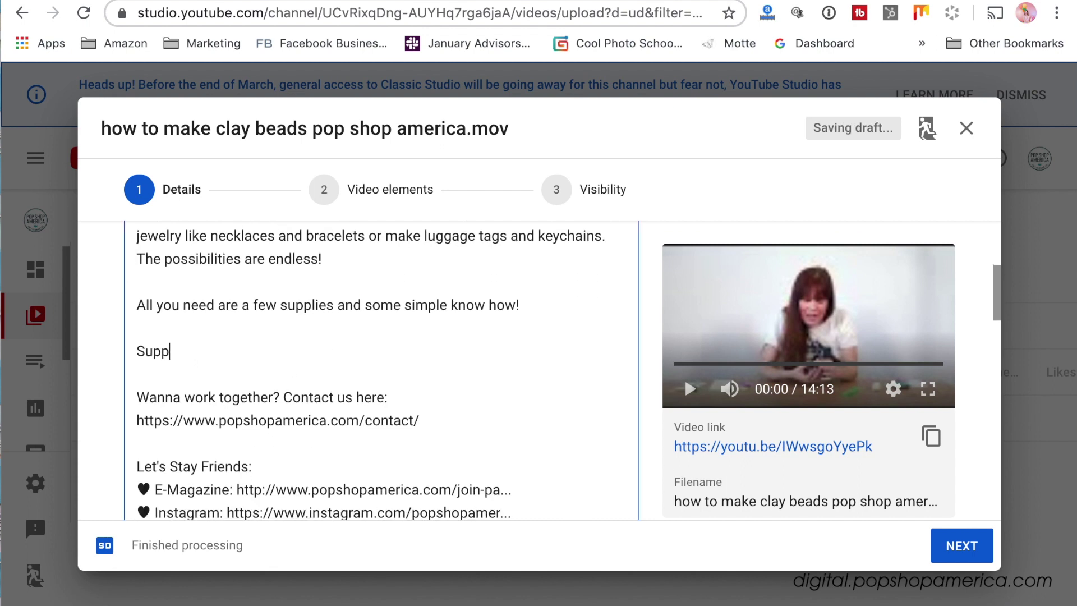
text(lies to Make)
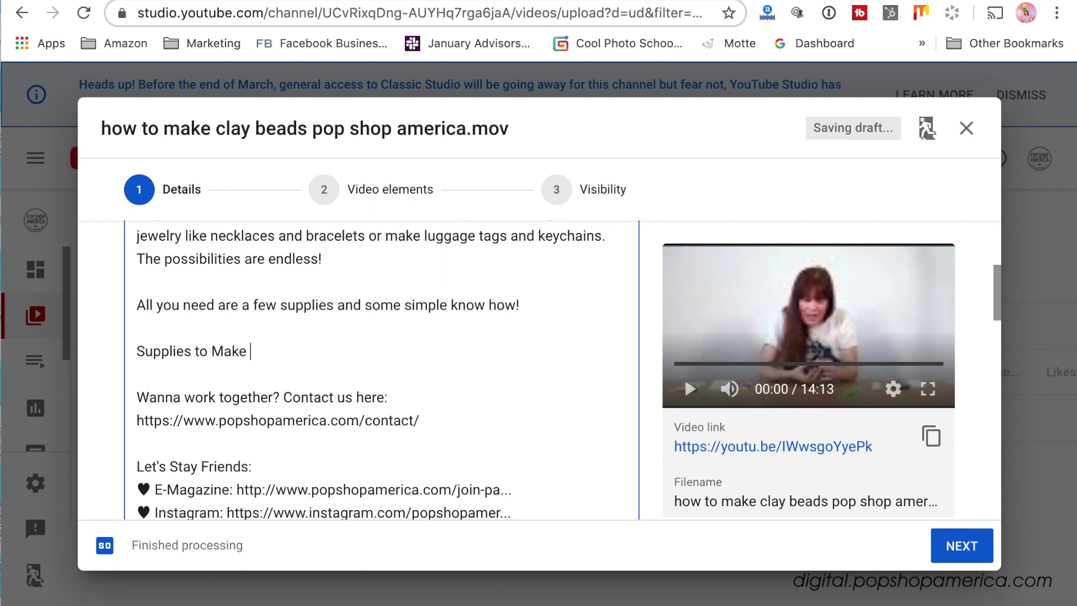
key(super+v)
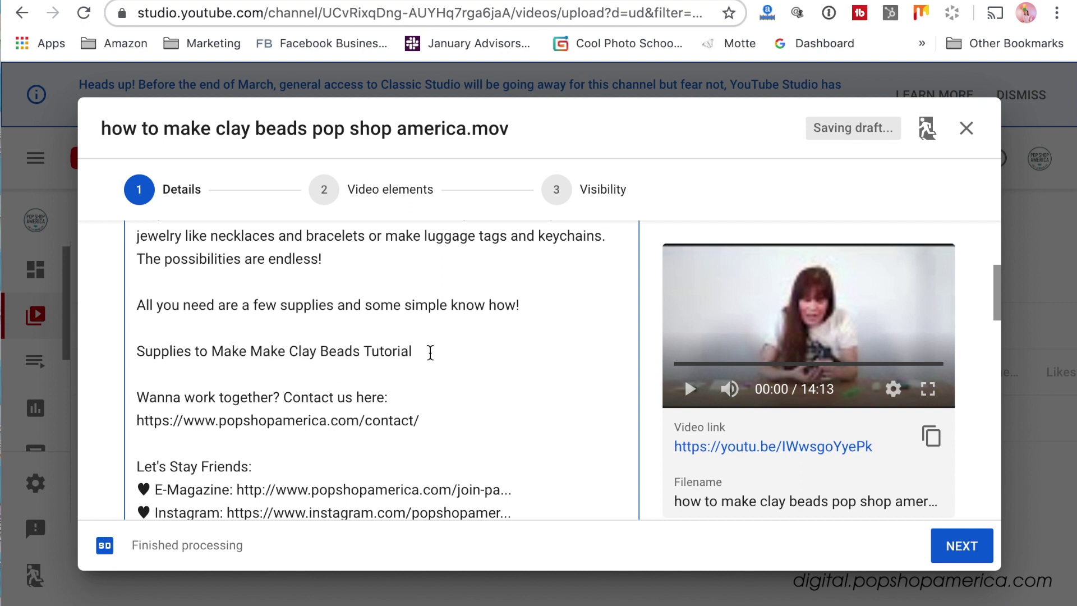
- Trim the pasted heading so it reads "Supplies to Make Clay Beads:"
key(BackSpace)
key(BackSpace)
key(BackSpace)
key(BackSpace)
key(BackSpace)
key(BackSpace)
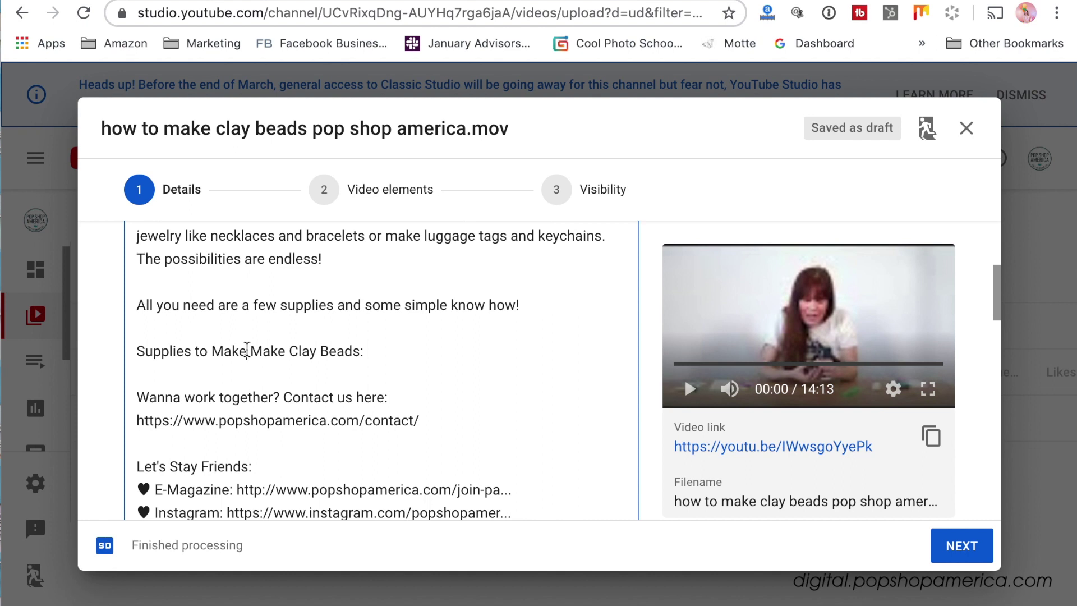
key(BackSpace)
key(BackSpace)
key(BackSpace)
key(BackSpace)
key(BackSpace)
- List "March 2020 Craft in Style Subscription Box" as the first supply, with a blank line between it and the supplies heading
scroll(323, 349, up, 5)
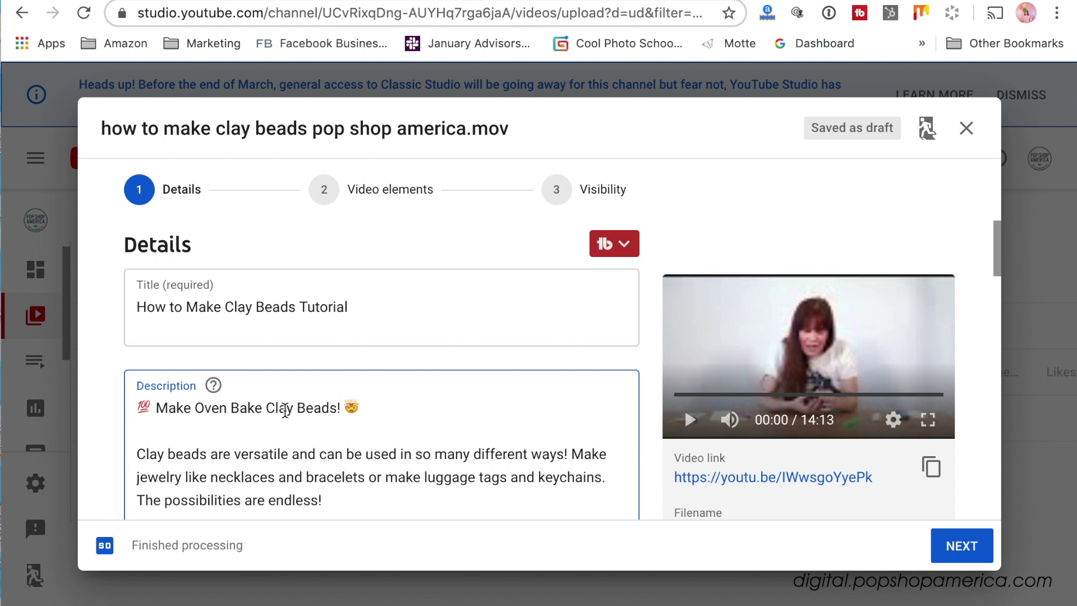
scroll(308, 348, down, 5)
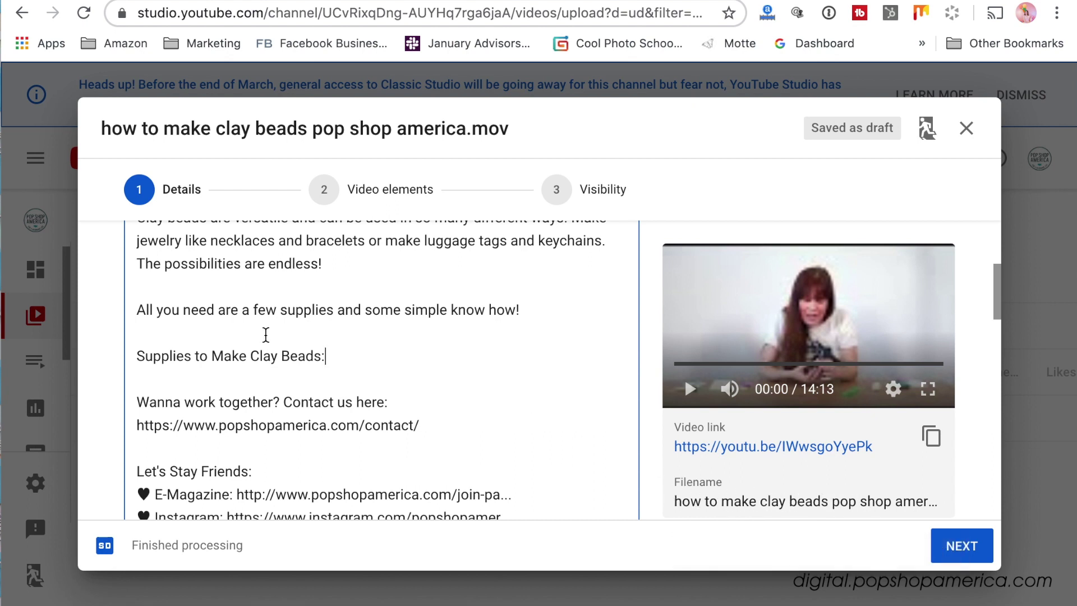
scroll(266, 335, up, 5)
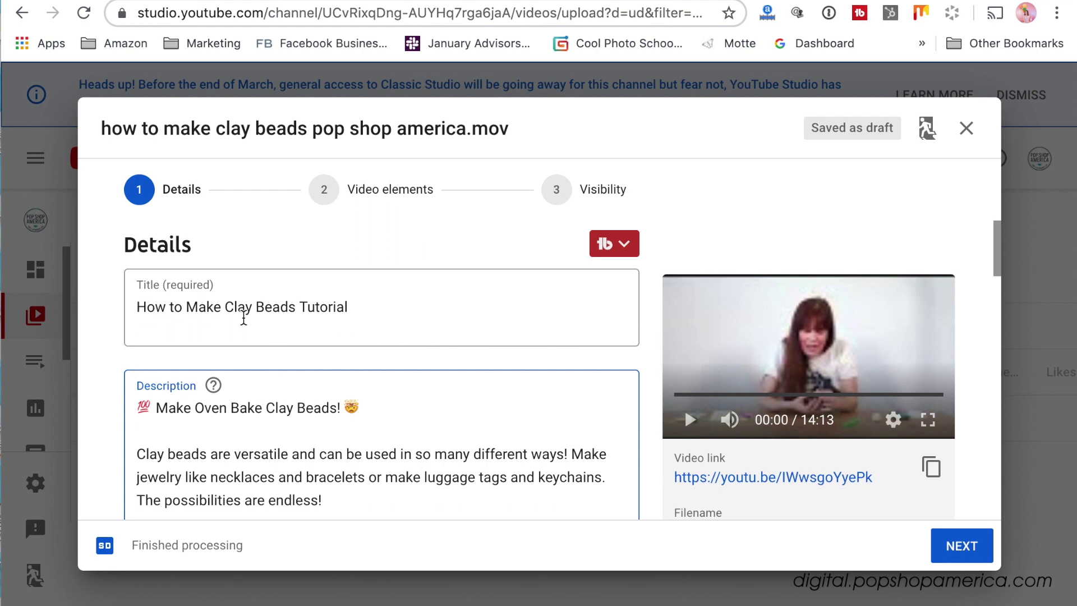
scroll(360, 423, down, 4)
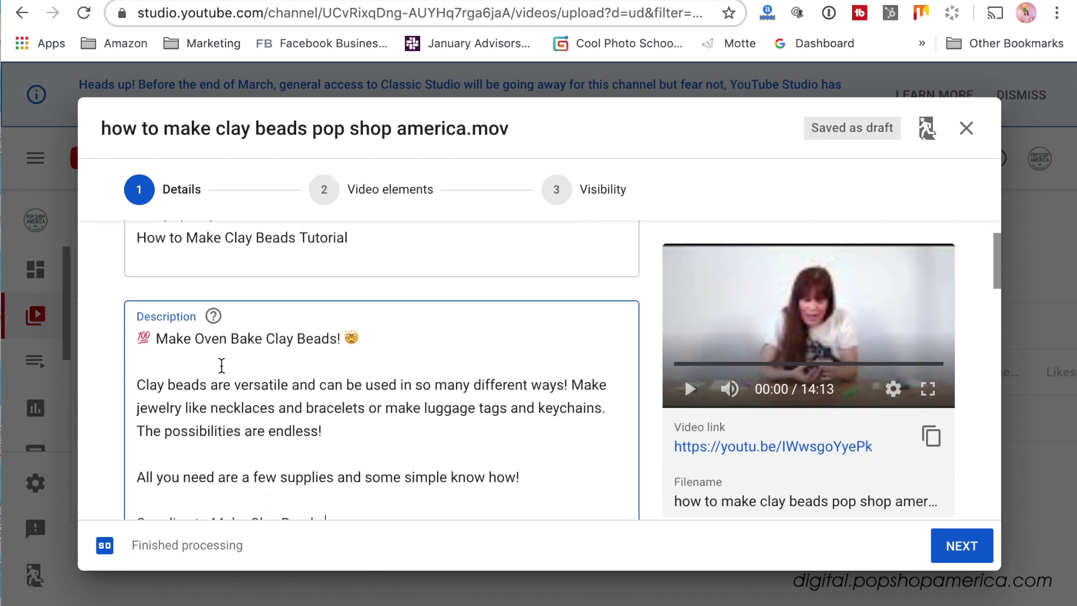
scroll(283, 469, down, 3)
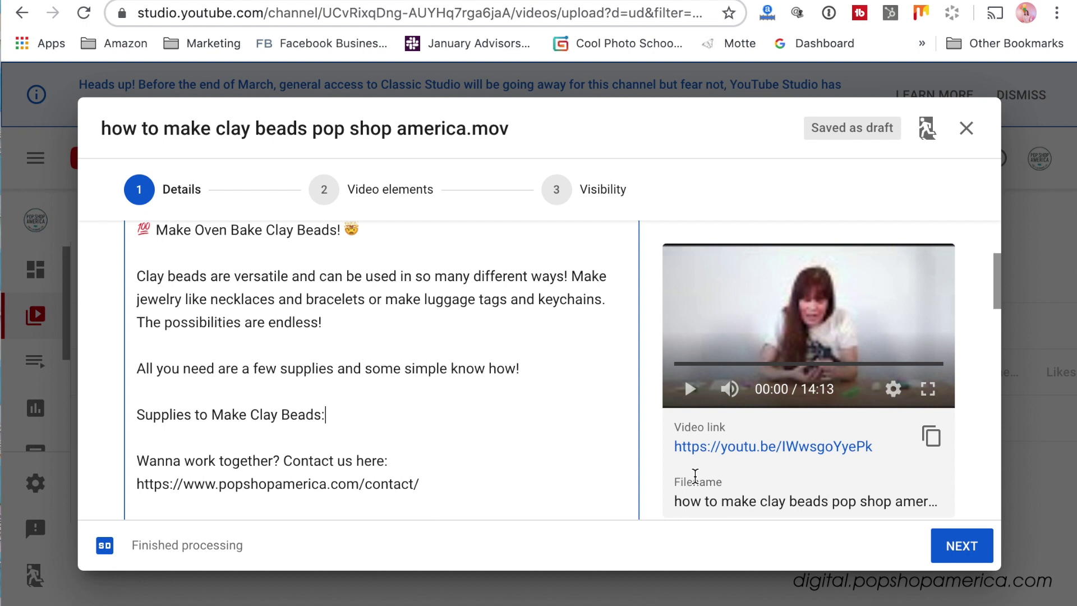
key(Return)
key(Return)
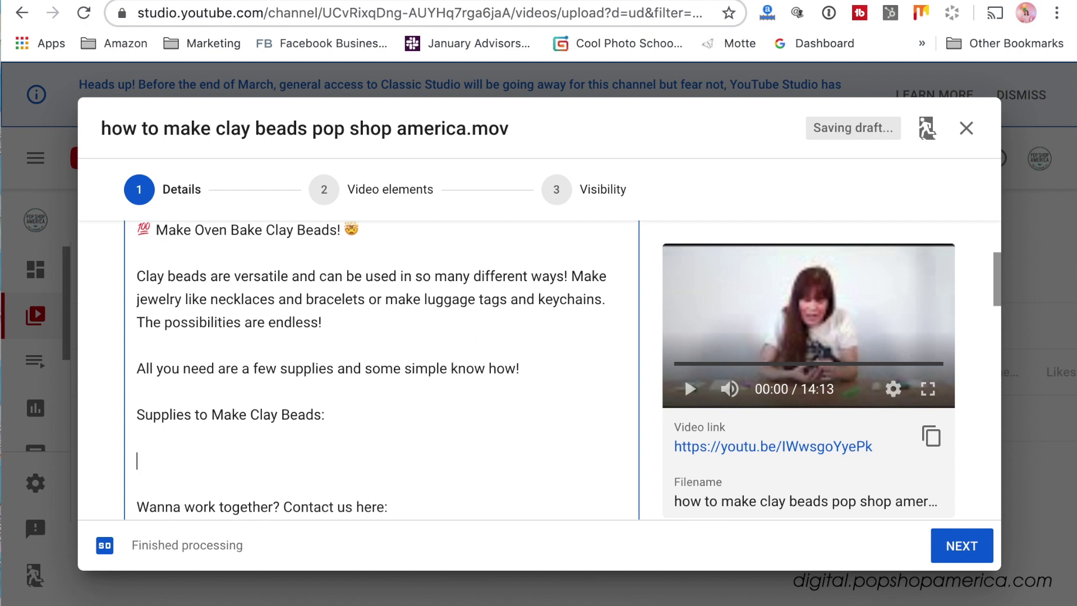
text(March 2020 Cr)
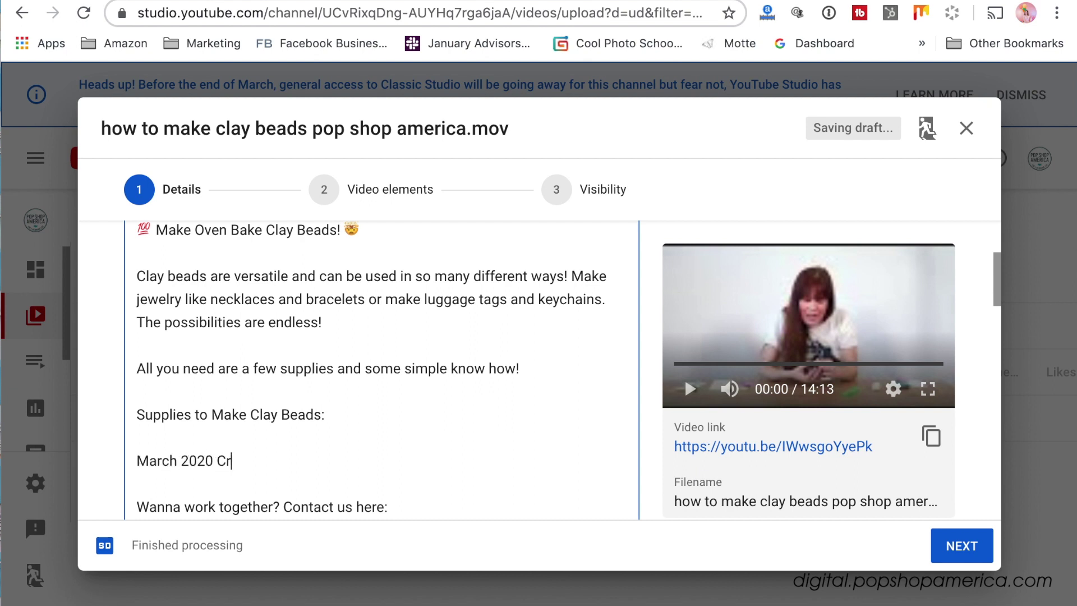
text(aft in Style SUb)
key(BackSpace)
key(BackSpace)
text(ubscription Box)
key(Return)
- Add the lines "or", "Oven Bake Clay in colors of your choice" and "Wooden Skewers" to the supplies list
text(or O)
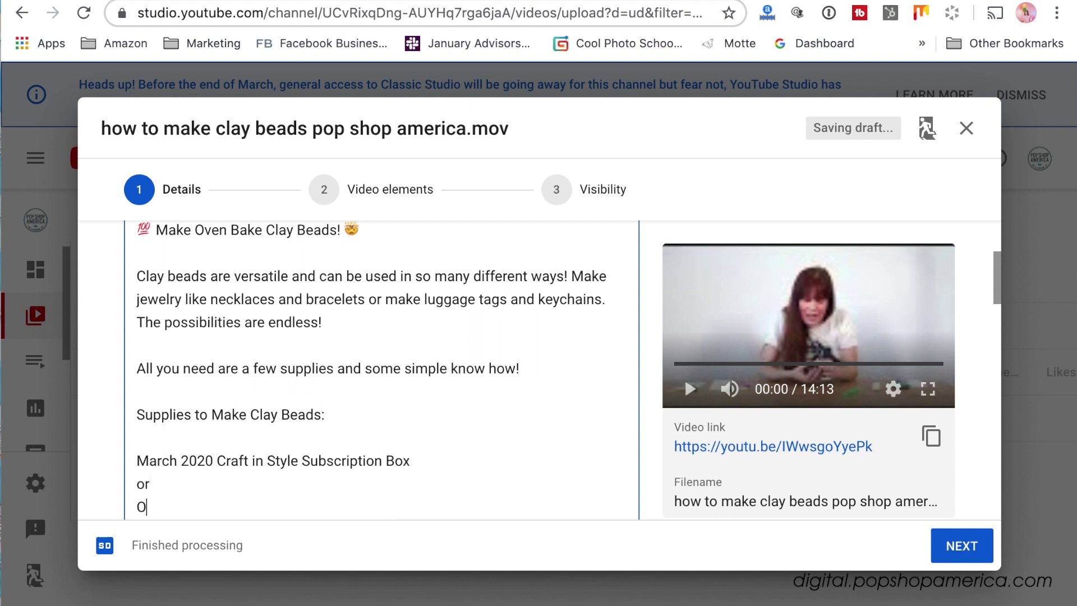
text(ven Bake Cla)
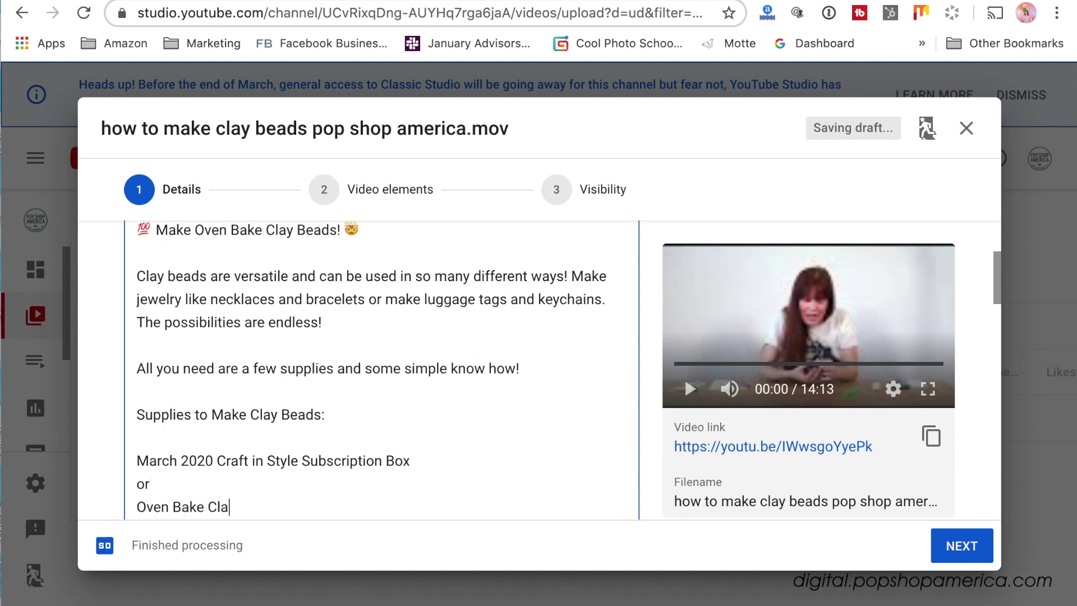
text(y in colors of your choice)
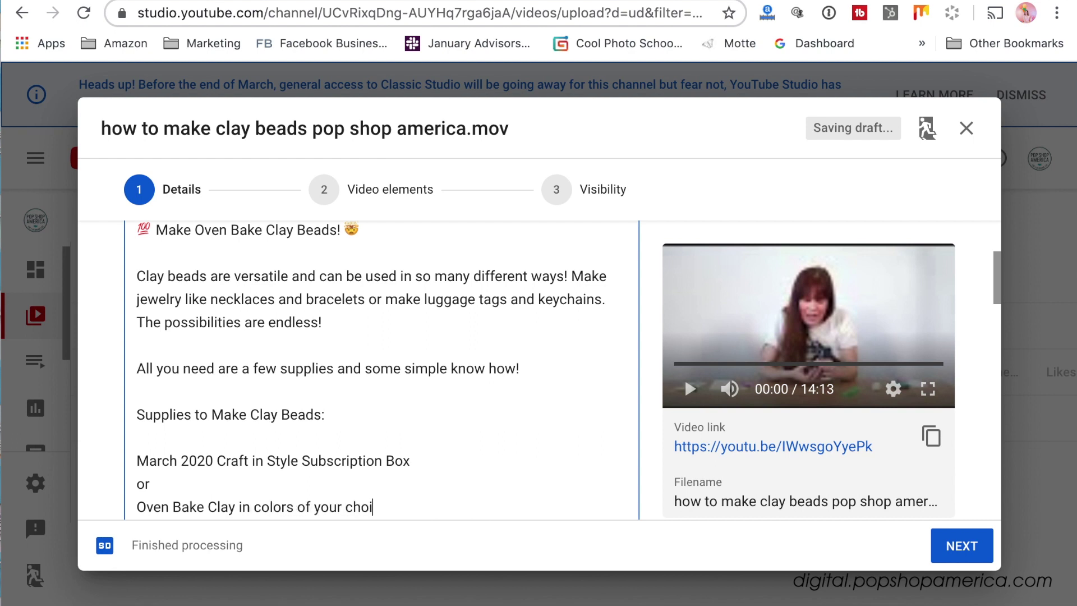
key(Return)
scroll(381, 370, down, 5)
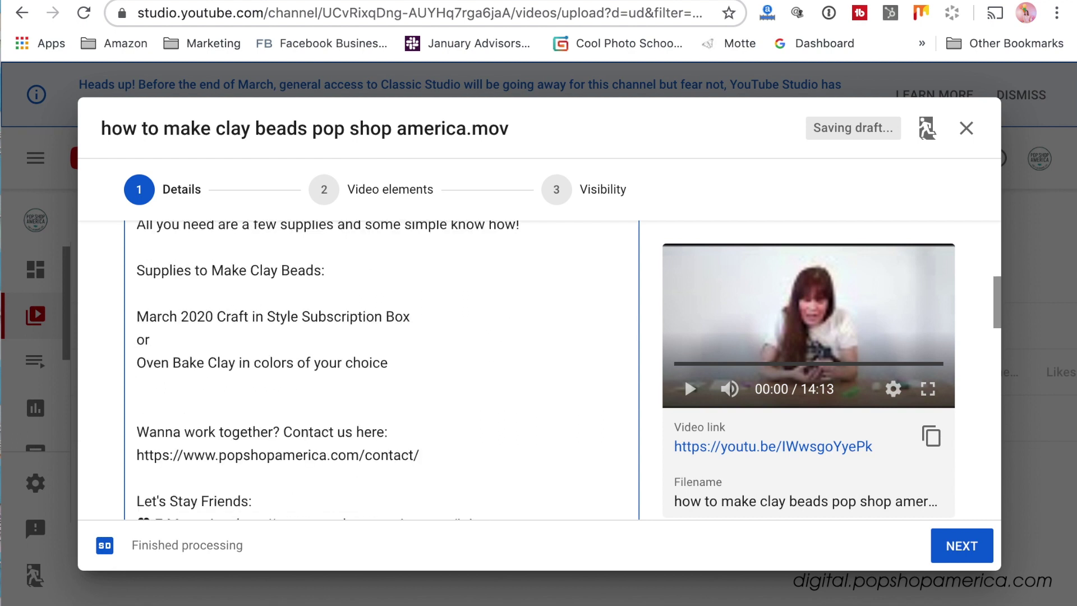
text(Wooden Skewers)
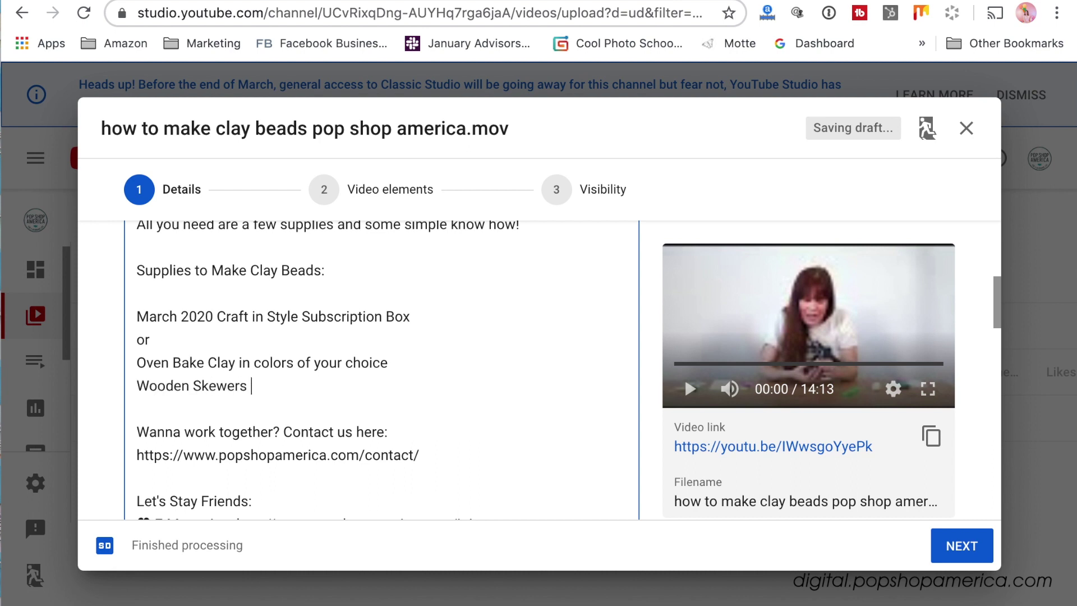
text( (or)
key(BackSpace)
key(BackSpace)
key(BackSpace)
key(Return)
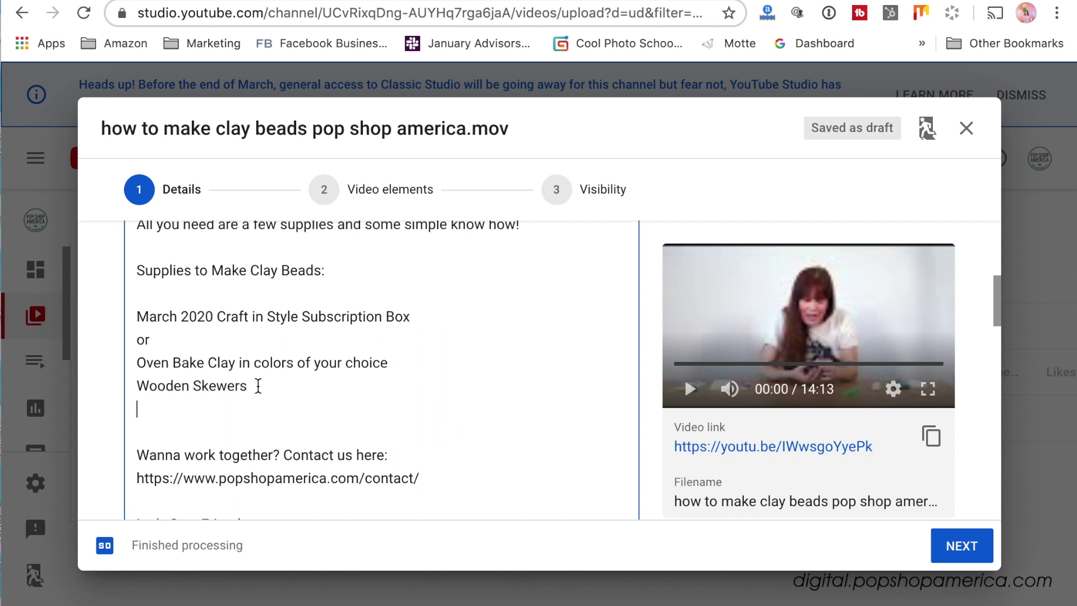
- Below a blank line, add "Plus You Will Need an Oven or Toaster Oven" and "A Smooth, Flat Surface to Work"
key(Return)
text(Plus You Will Need an Oven or Tos)
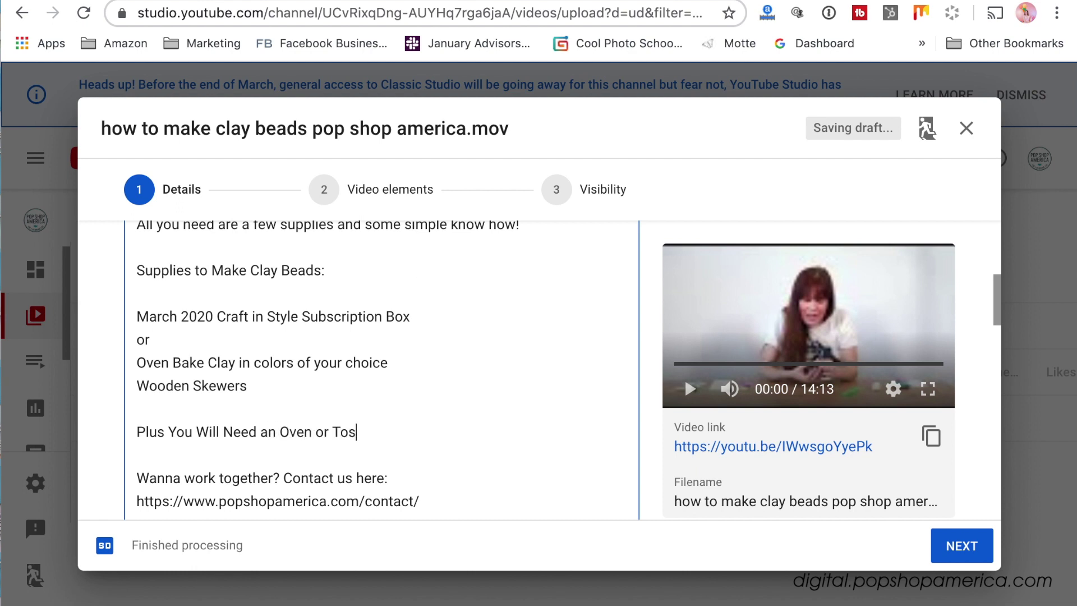
key(BackSpace)
text(aster Oven)
key(Return)
text(A Smooth)
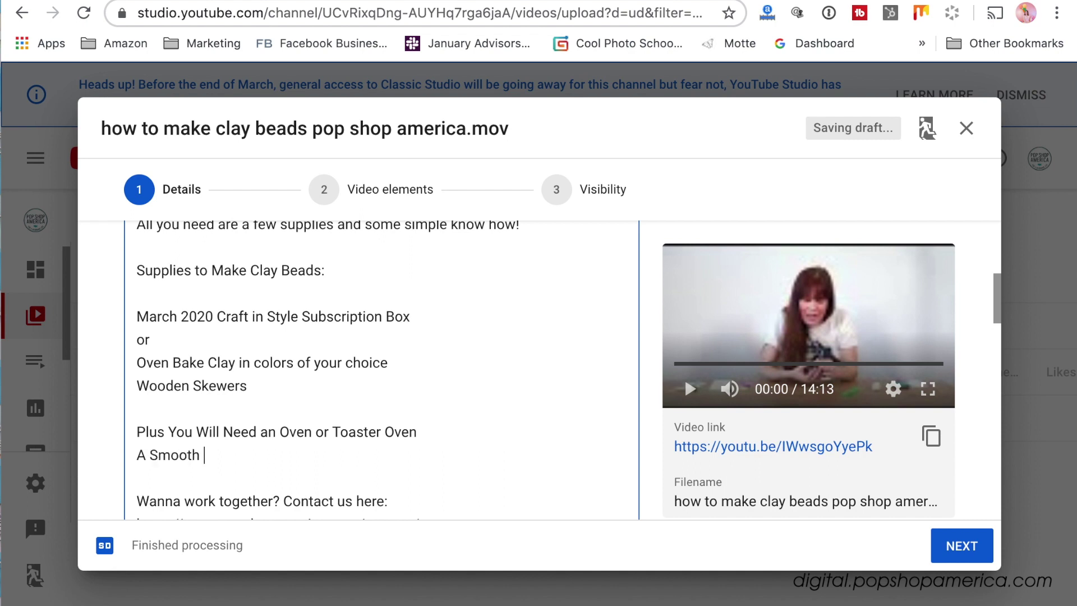
text(, Flat Surface to Work)
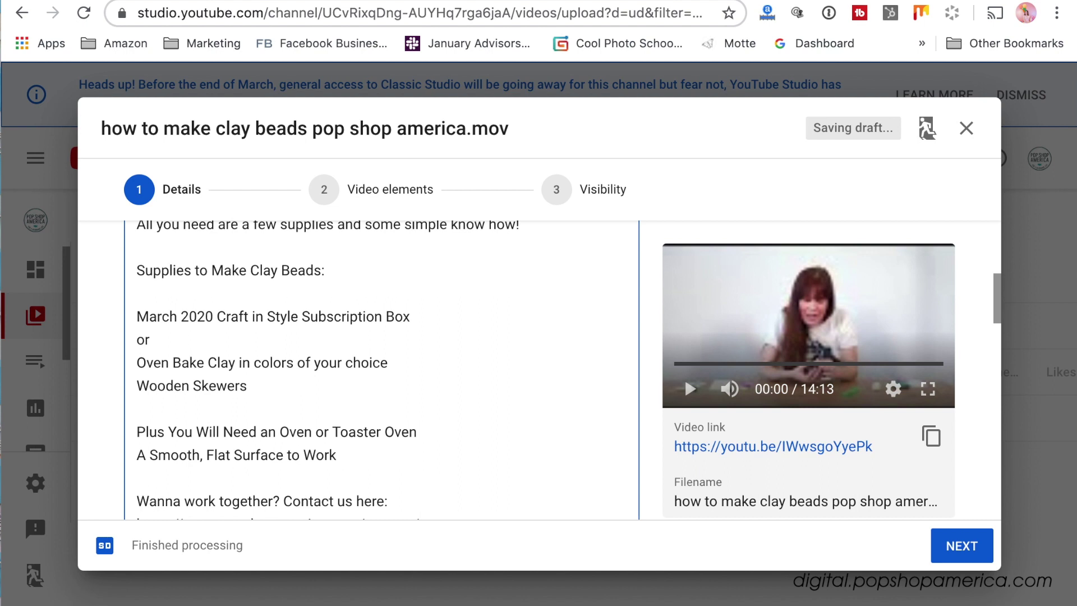
- Add a section "To Make Finished Pieces You May Want" listing "Leather" and "Jewelry Findings", and leave blank lines after it
key(Return)
text(To Ma)
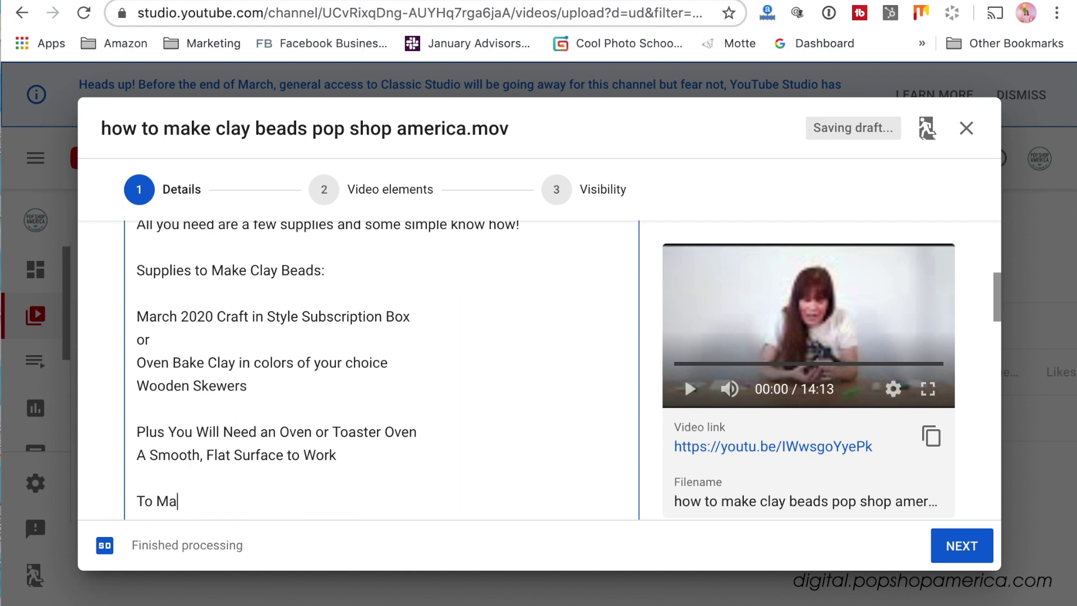
text(ke Finished Pi)
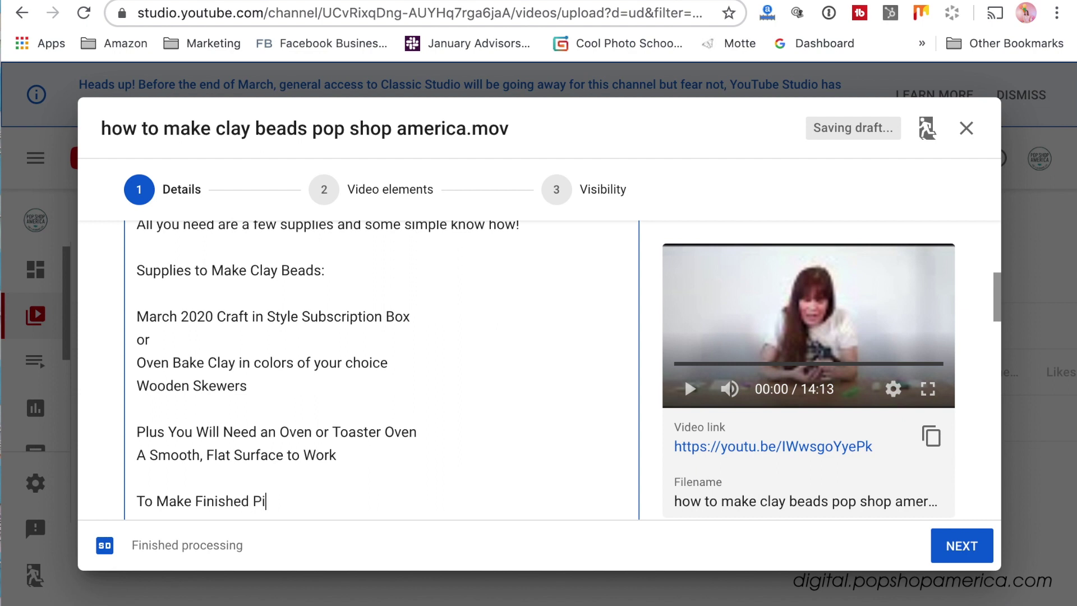
text(eces You May Want)
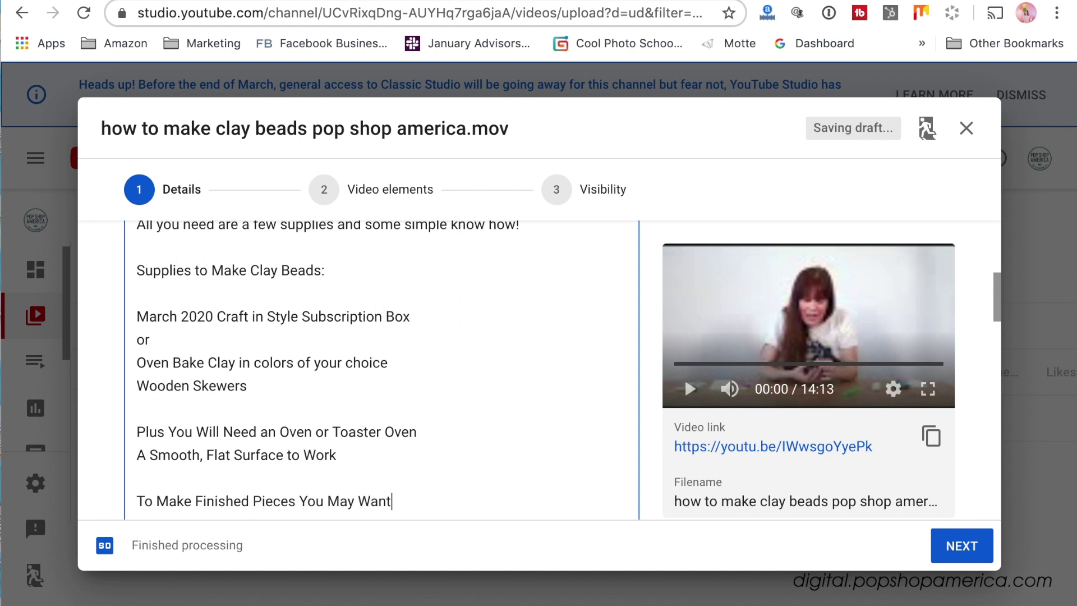
key(Return)
text(Leat)
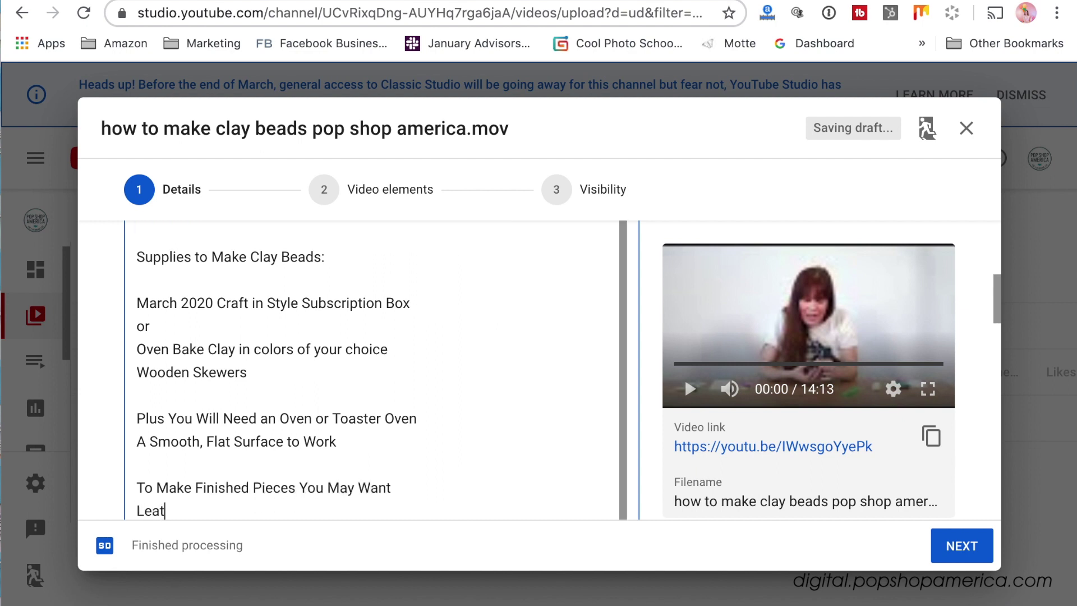
text(her Jewelr)
key(Return)
text(Jewelry Findings)
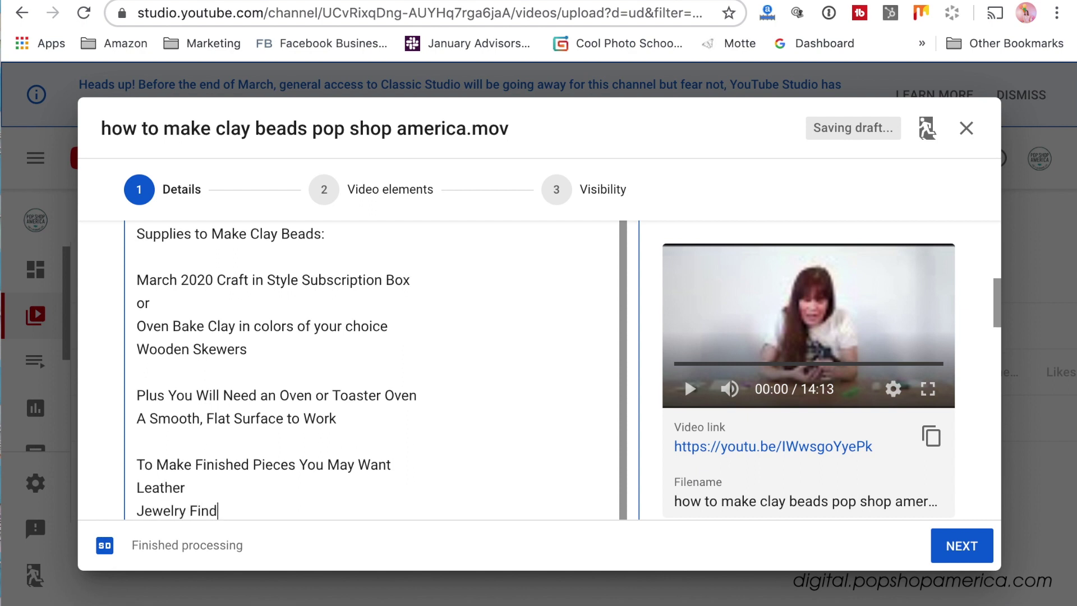
key(Return)
key(Return)
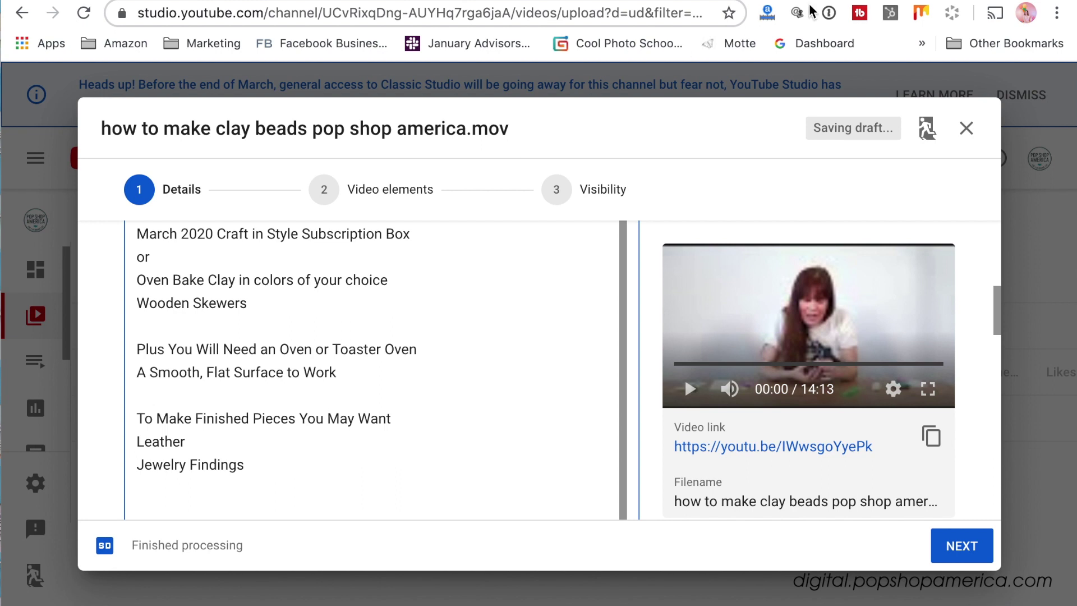
- Open Bitly in a new browser tab and search the saved short links for "diy kit"
key(ctrl+t)
text(bit)
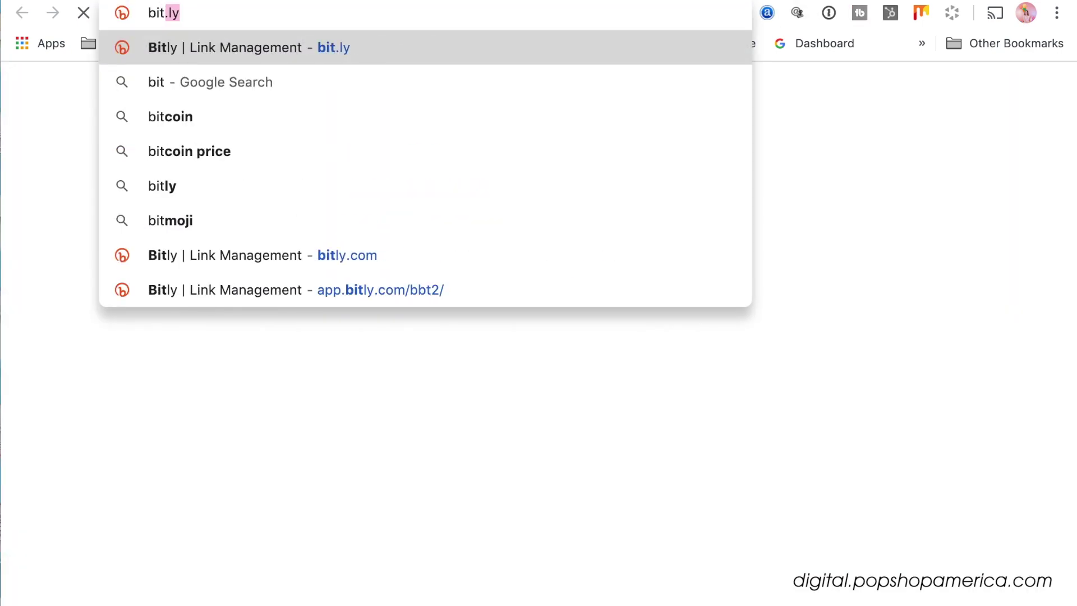
key(Return)
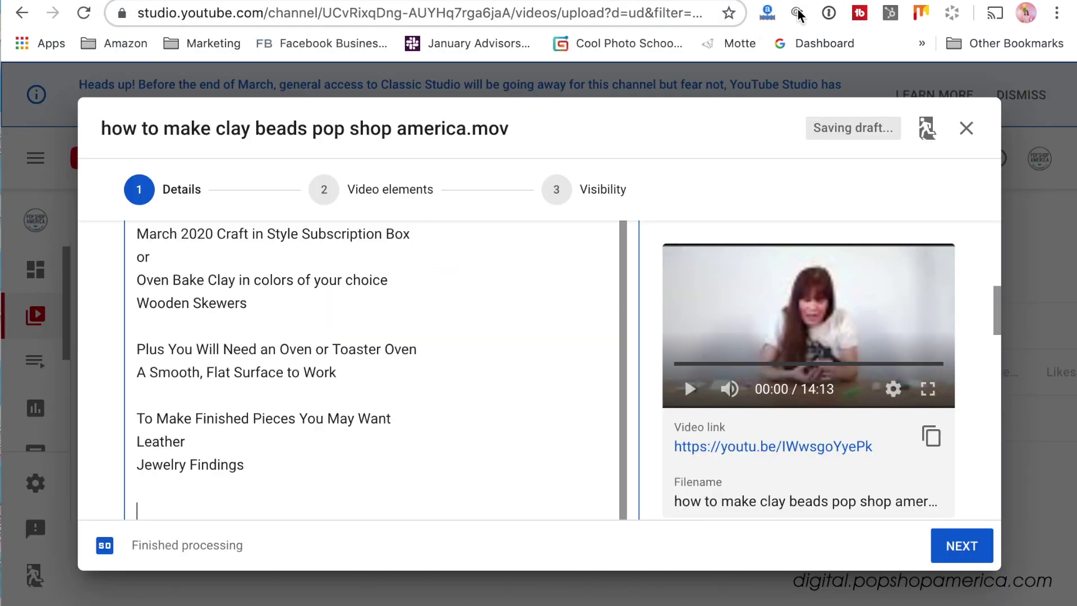
scroll(402, 322, up, 3)
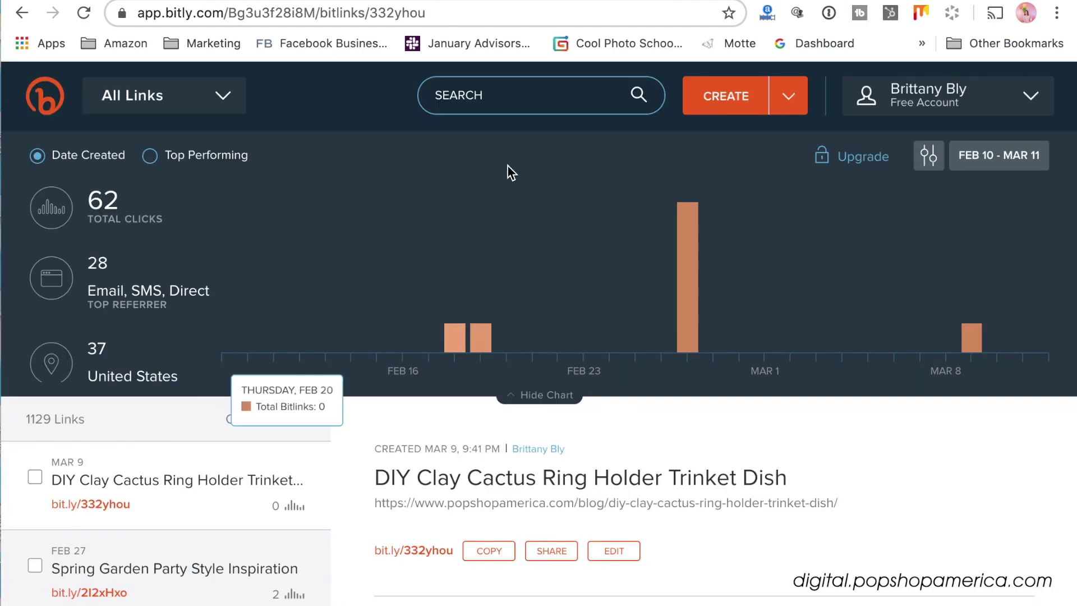
click(519, 94)
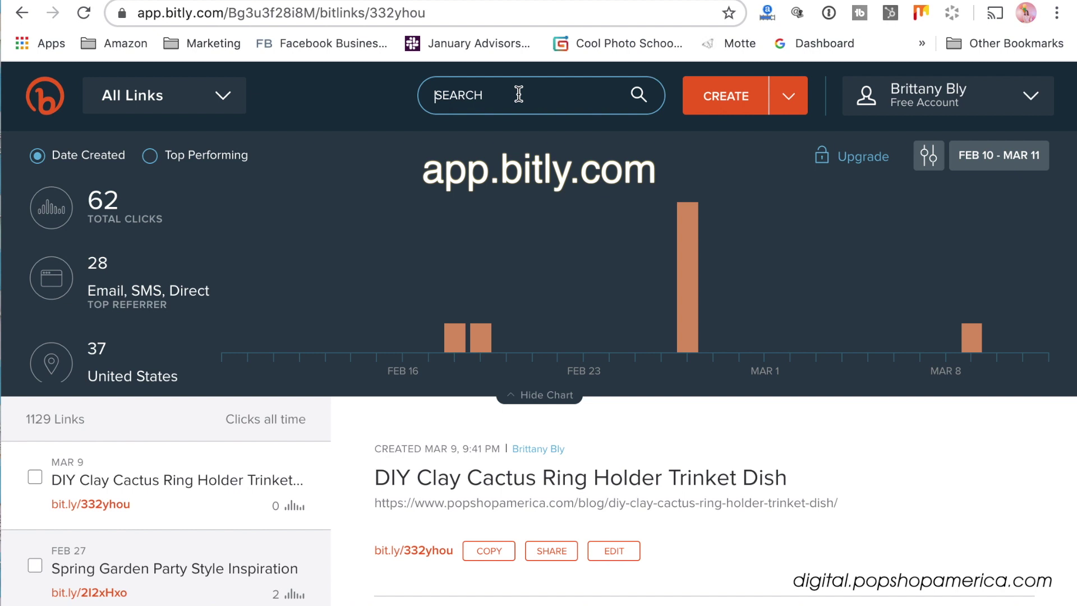
text(diy kit)
key(Return)
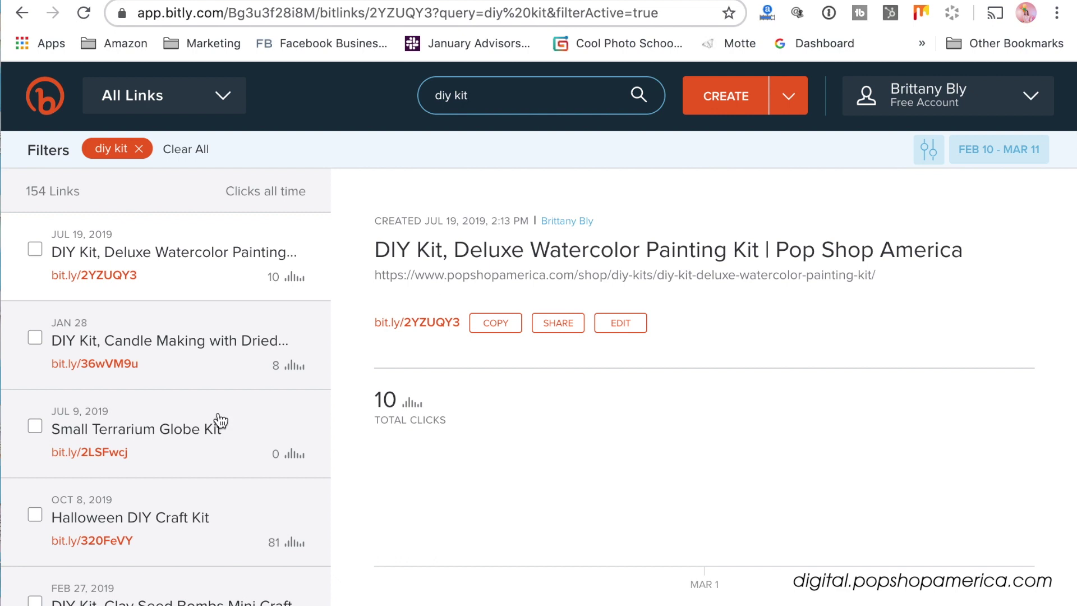
- Find the "Pop Shop America DIY Kit Monthly Subscription" entry in the filtered links and copy its short link
scroll(218, 421, down, 3)
scroll(219, 421, down, 3)
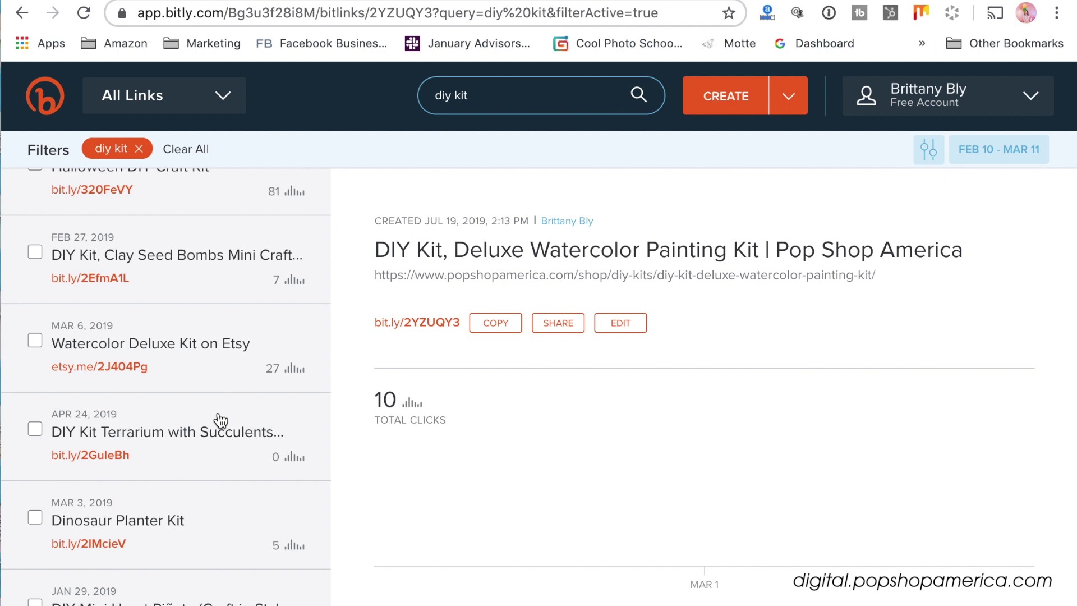
scroll(89, 536, down, 3)
scroll(89, 536, down, 2)
click(90, 535)
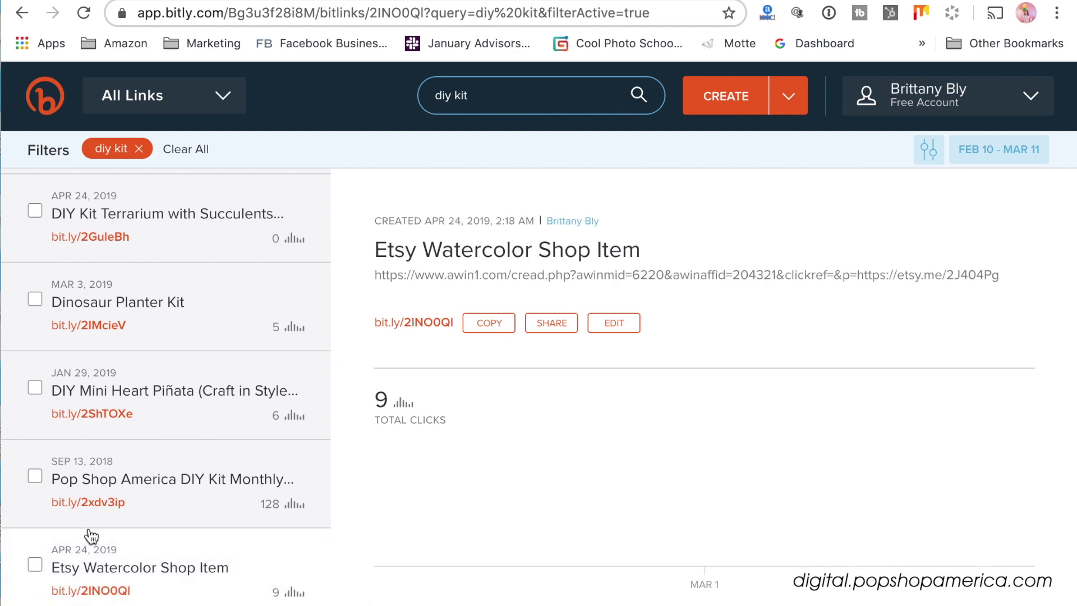
click(144, 489)
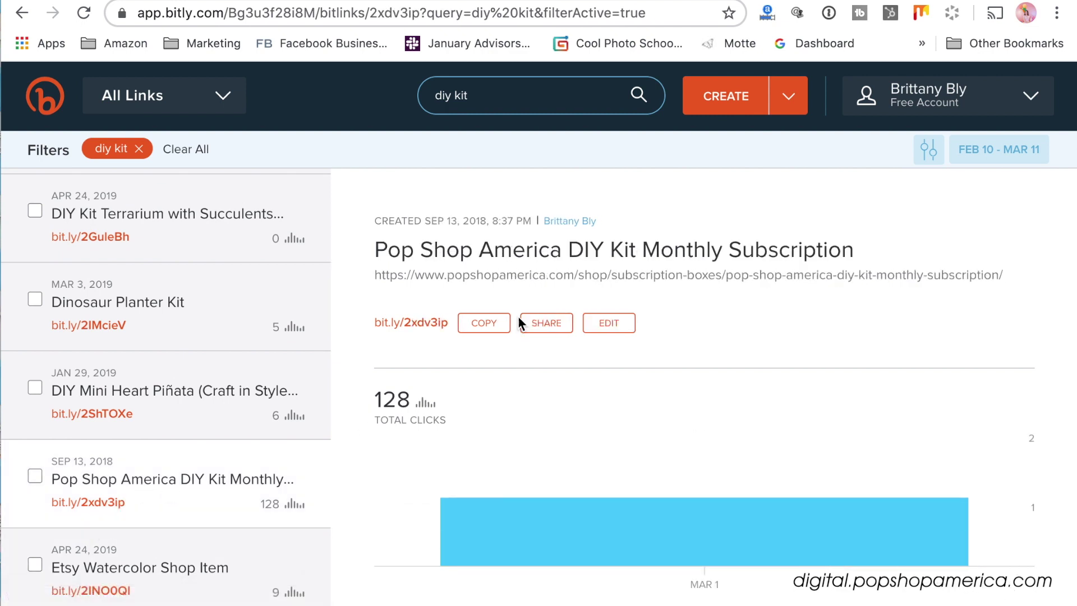
click(501, 325)
key(ctrl+Tab)
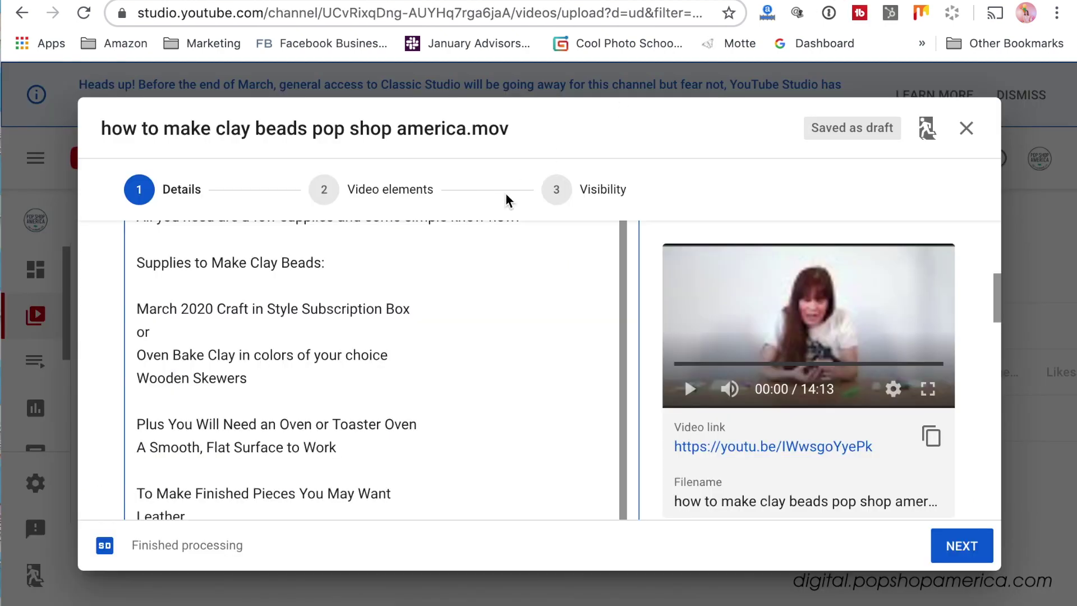
click(433, 310)
text(:)
key(ctrl+v)
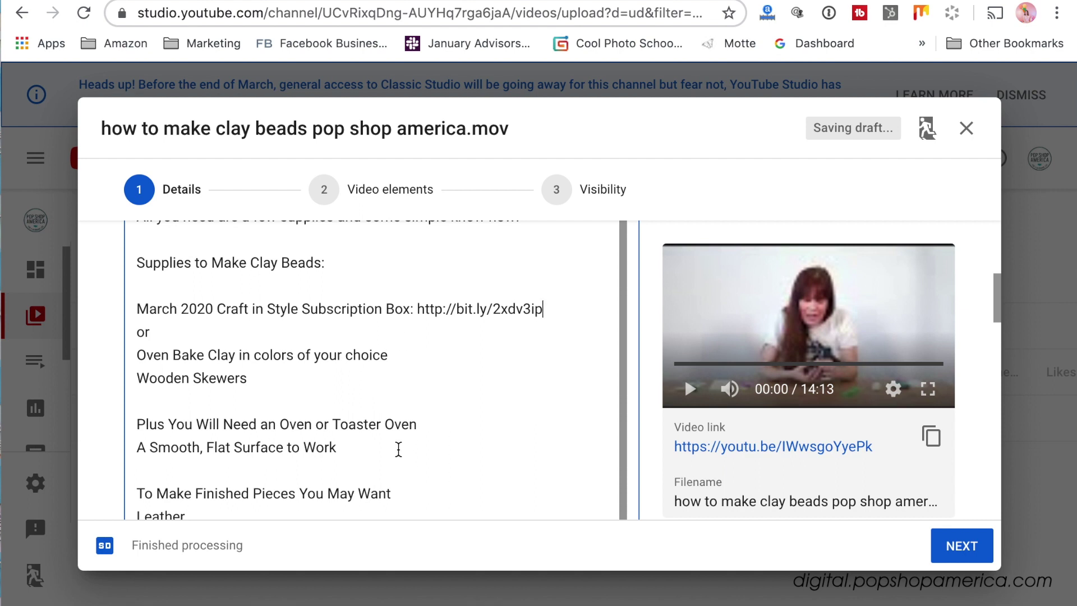
click(136, 332)
scroll(297, 445, down, 3)
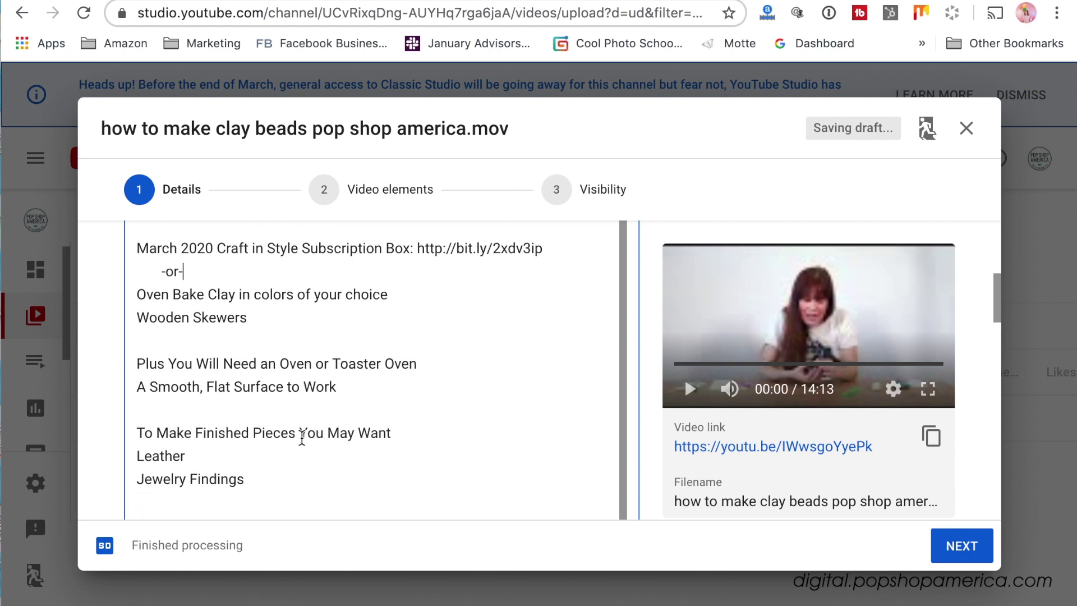
- Below "Jewelry Findings", after a blank line, begin an instruction paragraph with "First start by rolling the clay into a"
scroll(301, 444, down, 1)
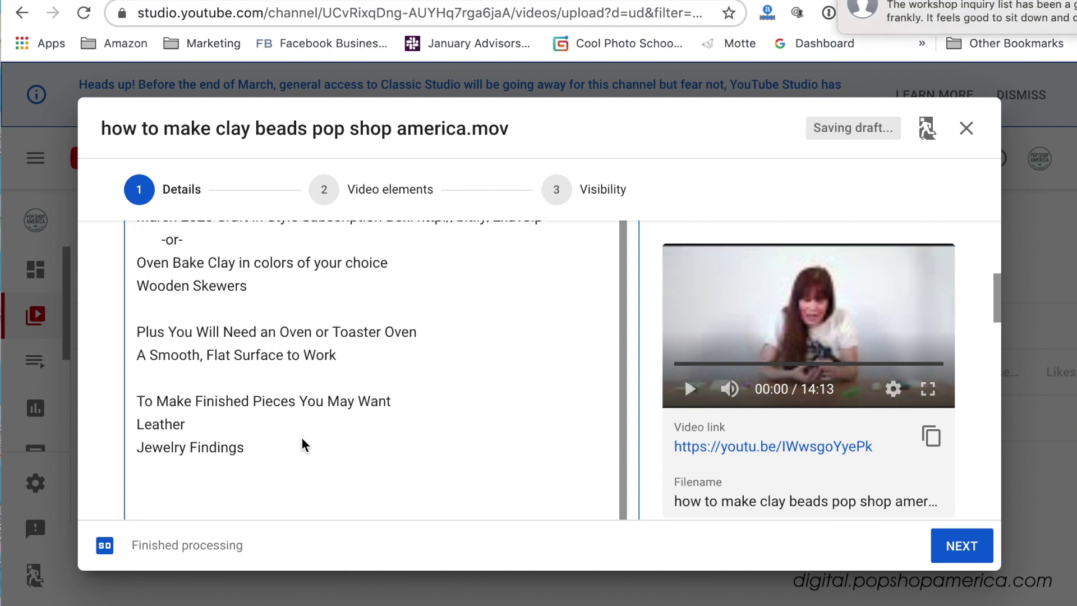
scroll(294, 369, down, 3)
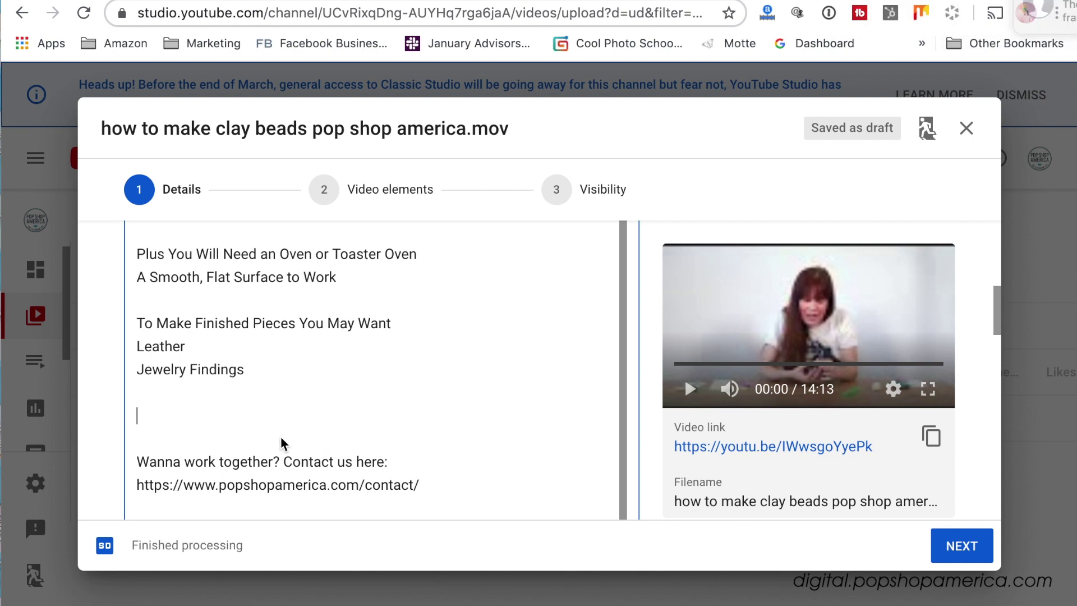
scroll(301, 438, up, 2)
scroll(301, 438, down, 2)
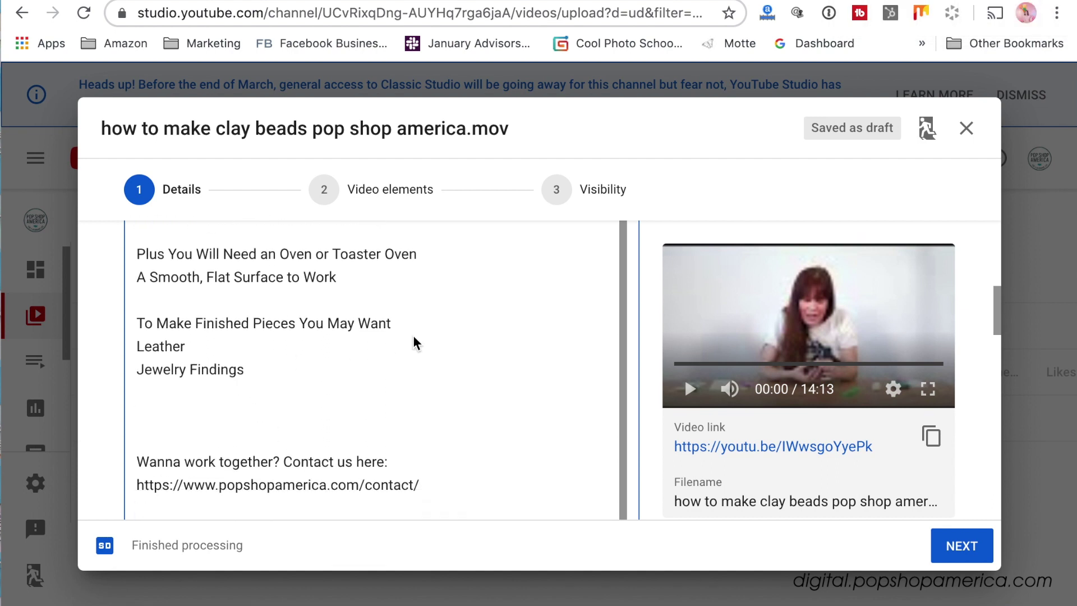
scroll(414, 340, down, 1)
text(First start by rolli)
key(BackSpace)
key(BackSpace)
key(BackSpace)
key(BackSpace)
key(BackSpace)
text(rolling the clay into a )
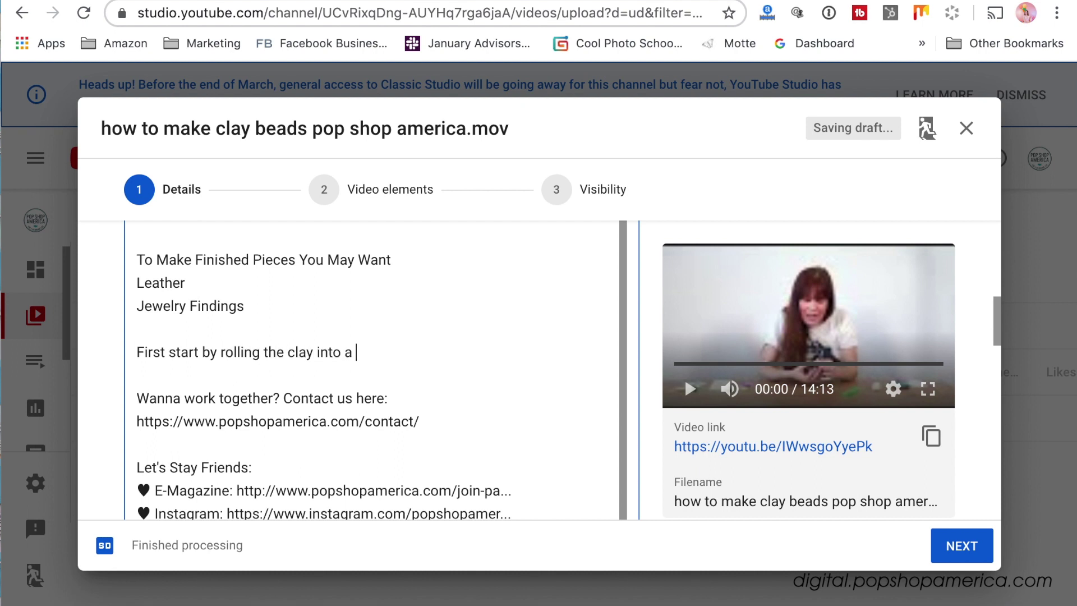
- Continue with "ball. Make sure your edges are smooth and perfect. Any imperfections will show in the finished piece!" and leave a blank line after it
text(ball. Make sure your edges are)
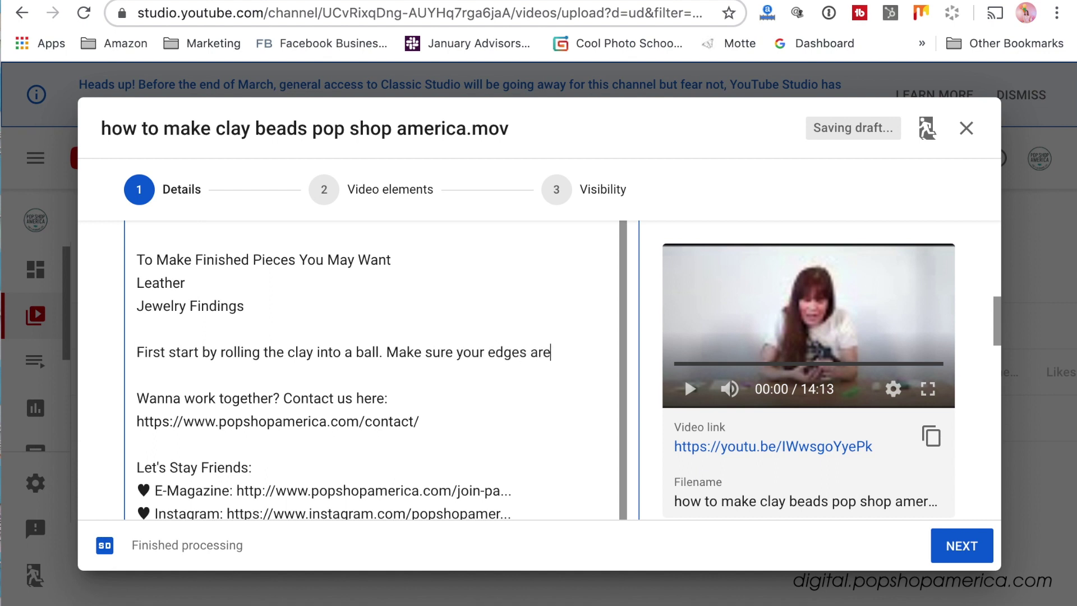
text( smooth and per)
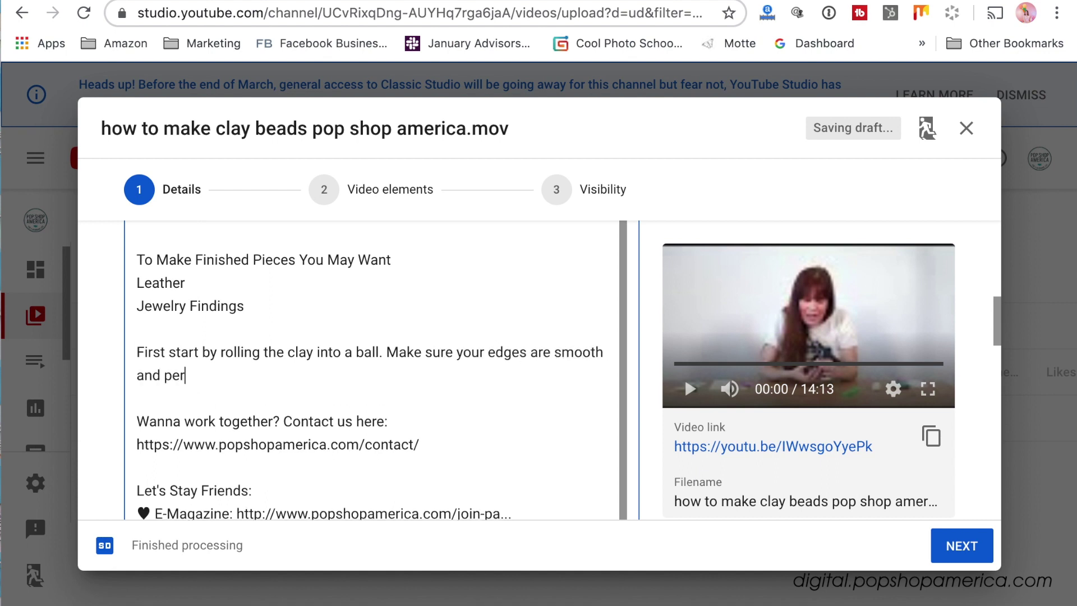
text(fect. Any )
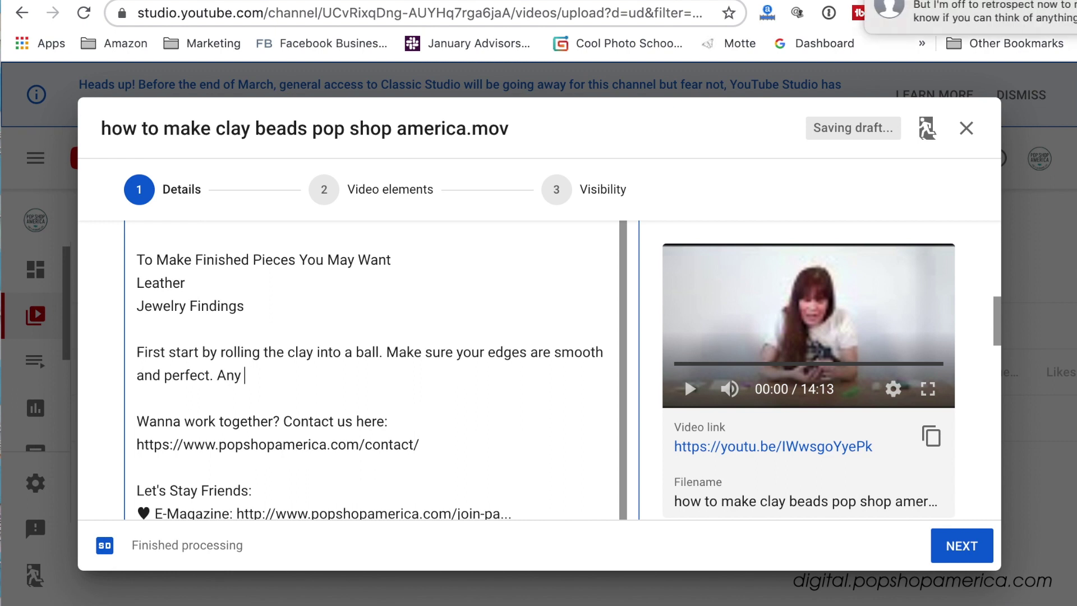
text(imperfections)
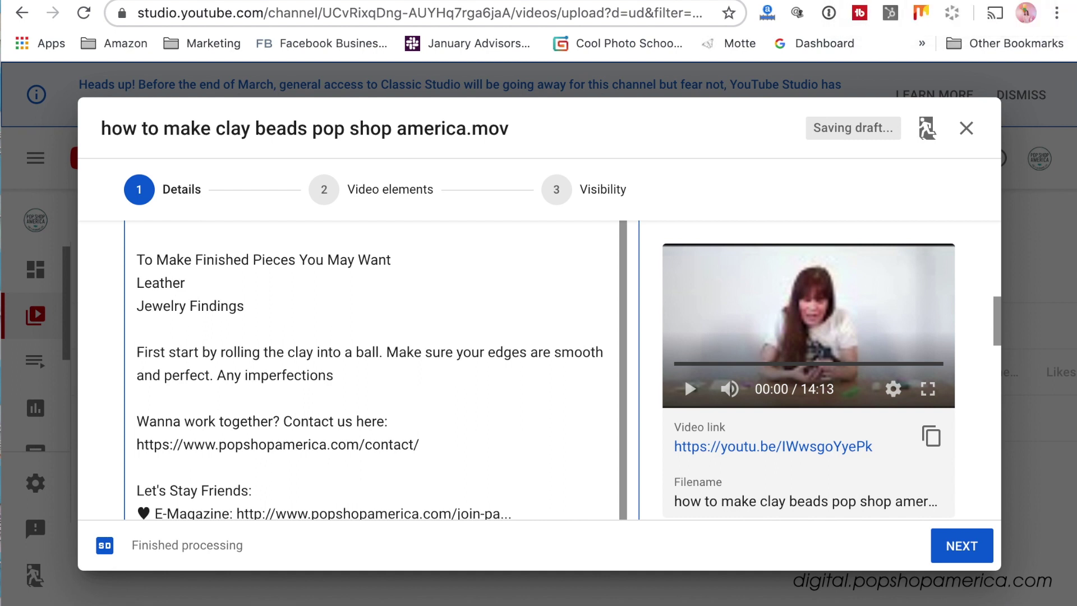
text(will show in the fin)
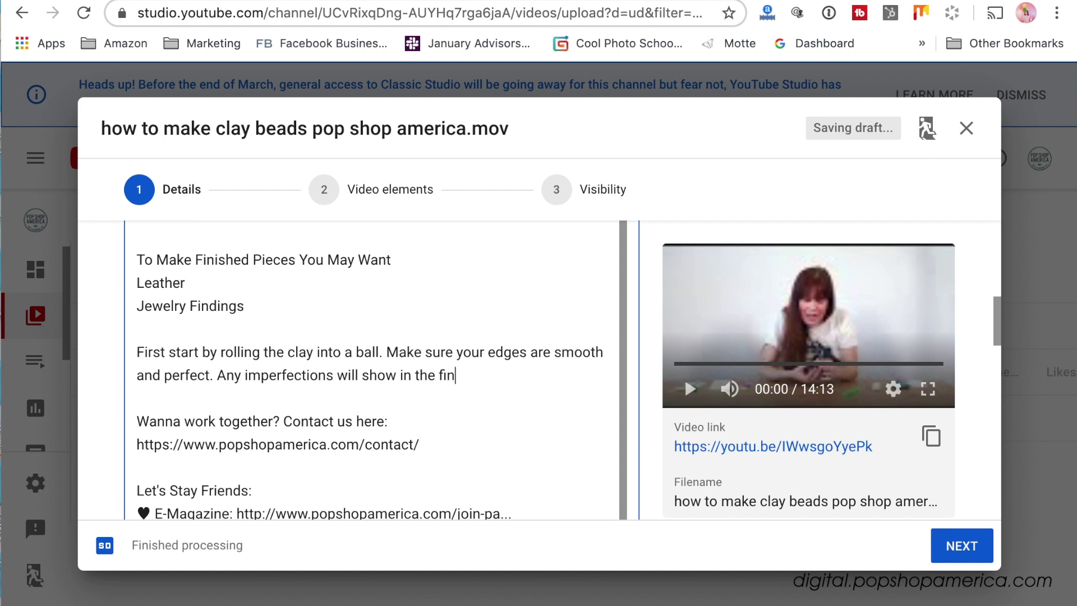
text(ished piece!)
key(Return)
key(Return)
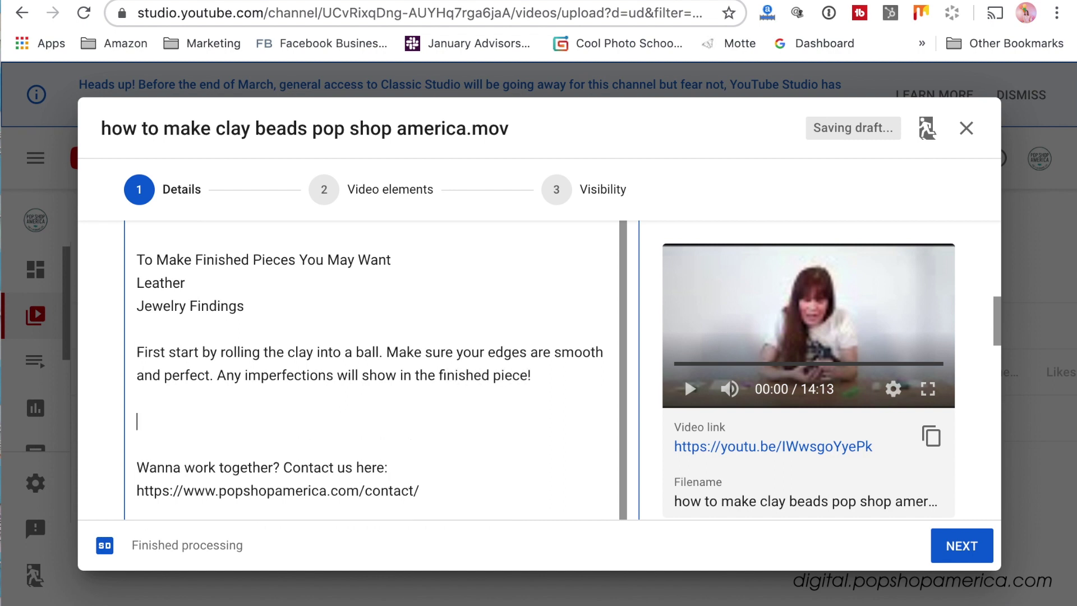
- Start the next paragraph with "Follow the tutorial to make cool shapes like round beads, cube beads,"
text(Follow the tutorial to am)
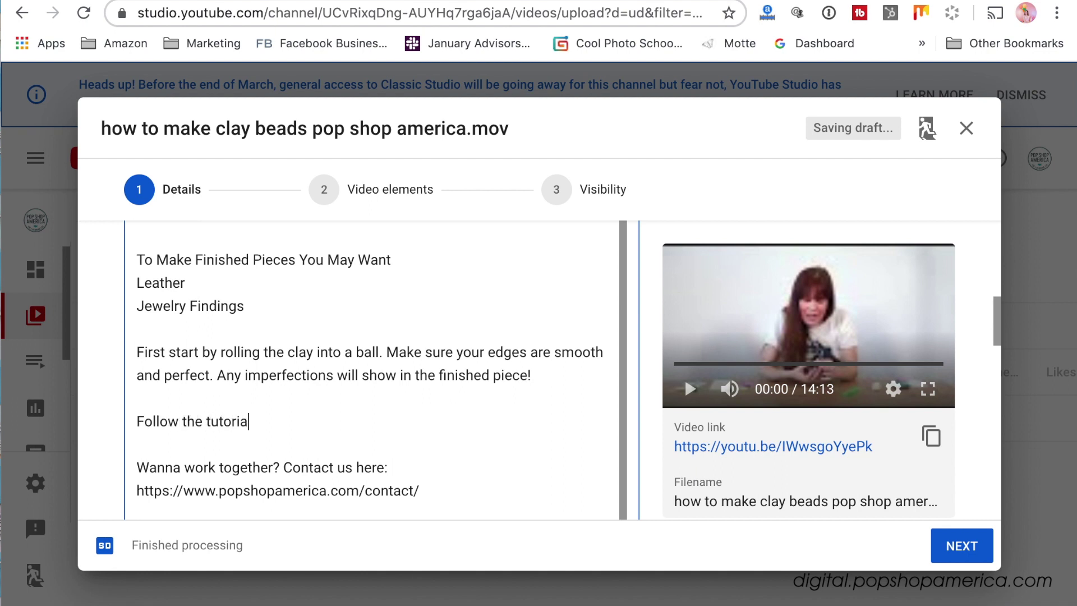
key(BackSpace)
key(BackSpace)
text(make cool shaped beads)
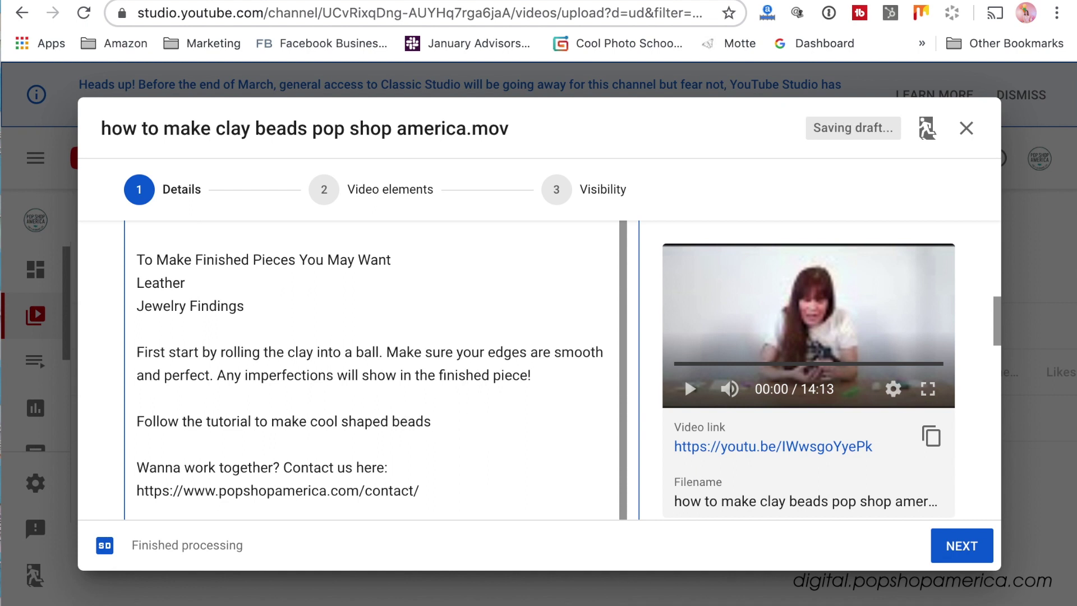
key(BackSpace)
key(BackSpace)
key(BackSpace)
key(BackSpace)
key(BackSpace)
key(BackSpace)
key(BackSpace)
text(s like round beads, cu)
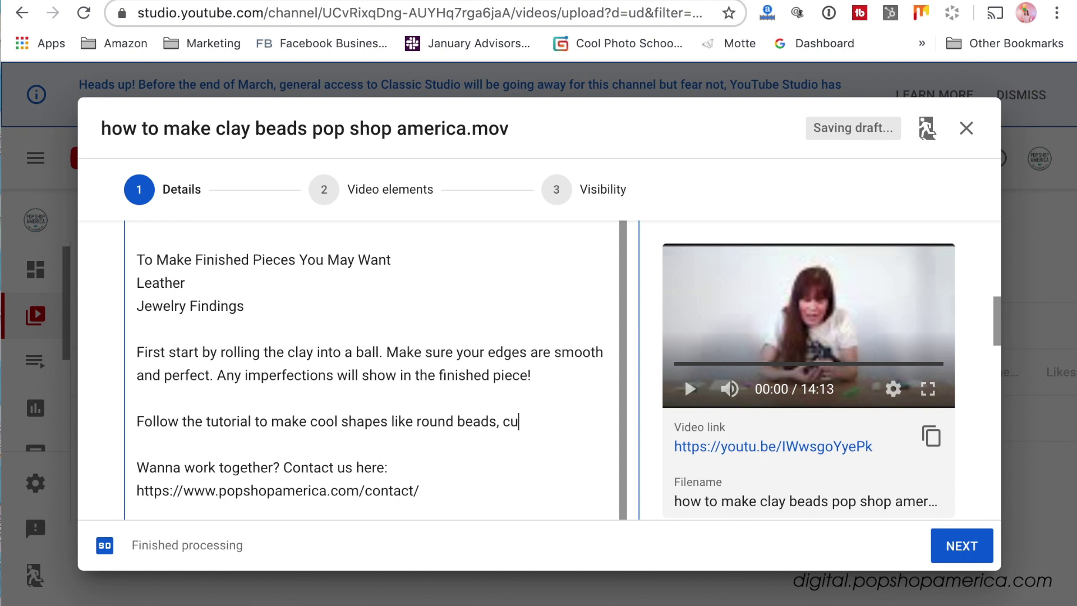
text(be beads,)
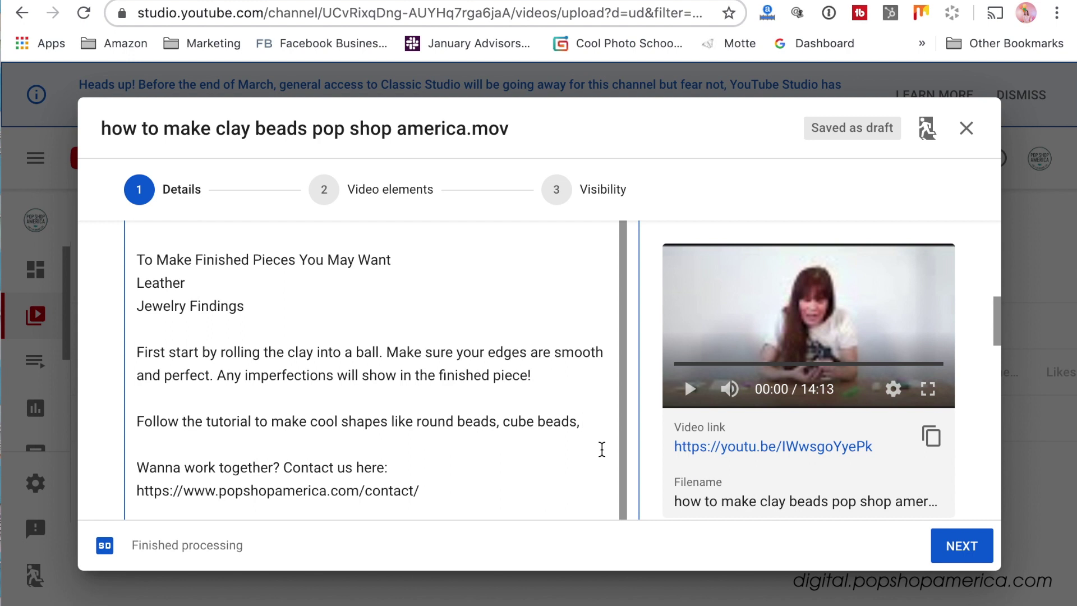
- End the sentence with "and tube beads." and add a paragraph about baking at 275°F for 15-18 minutes until the clay is smooth and matte
key(super+v)
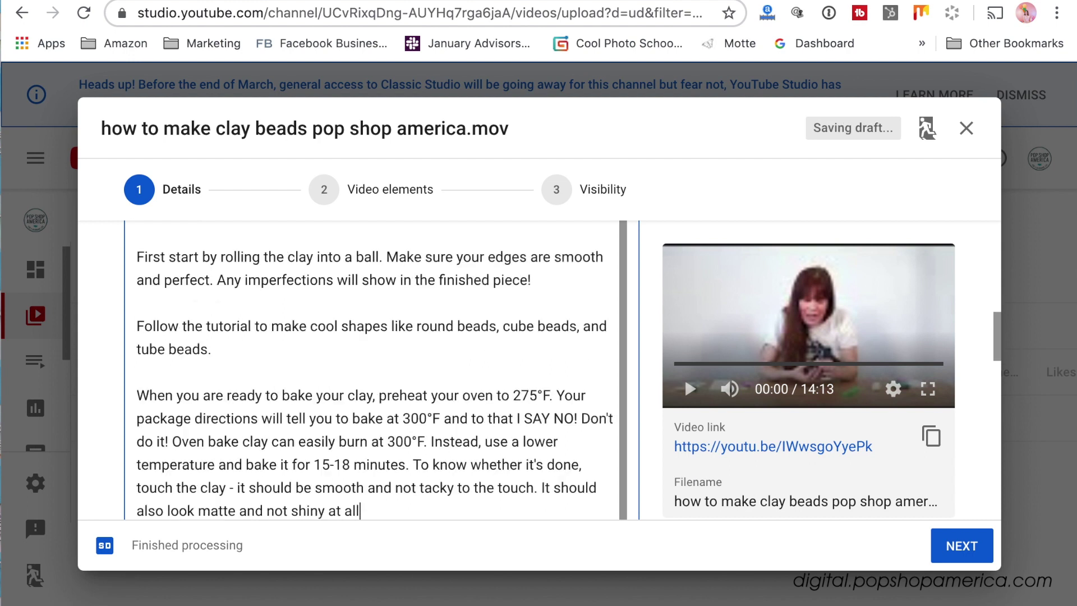
scroll(364, 430, down, 5)
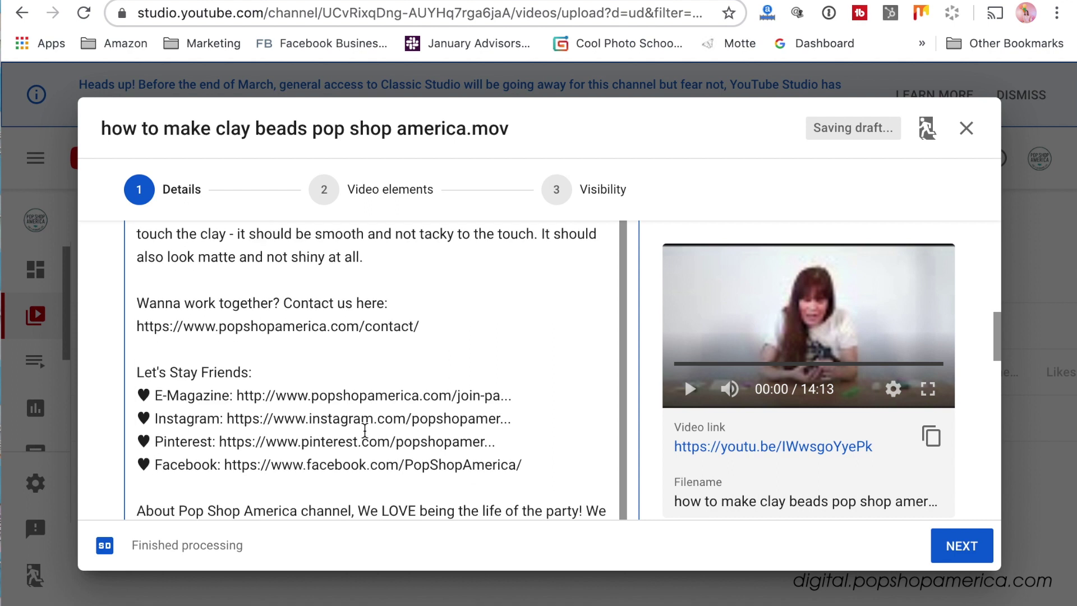
- Review the whole description, from the supplies list and instructions through to the closing links and hashtags
scroll(365, 430, down, 4)
scroll(366, 438, up, 3)
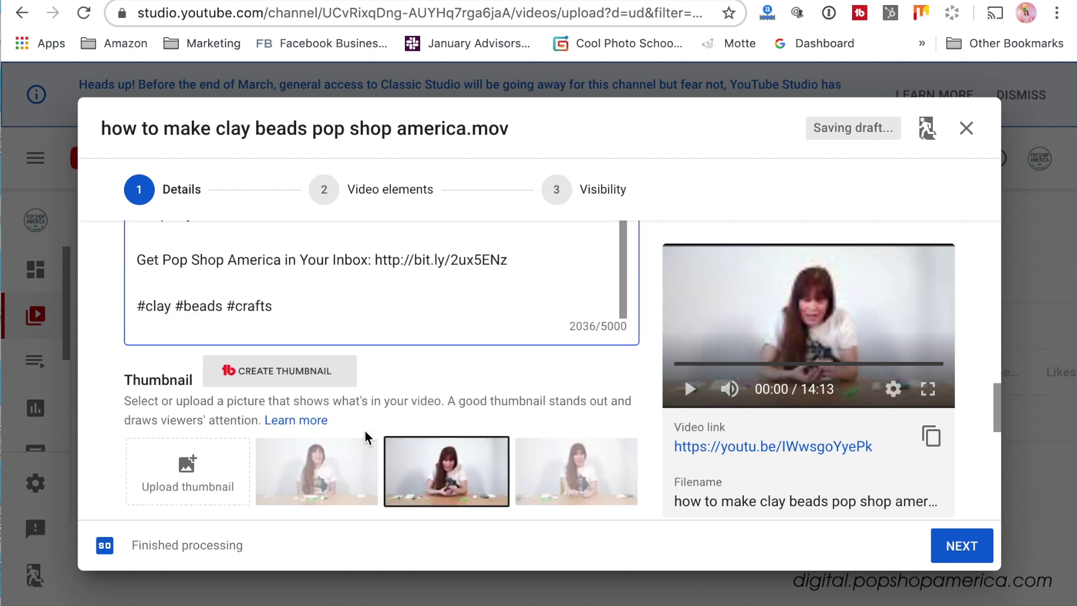
scroll(538, 343, up, 8)
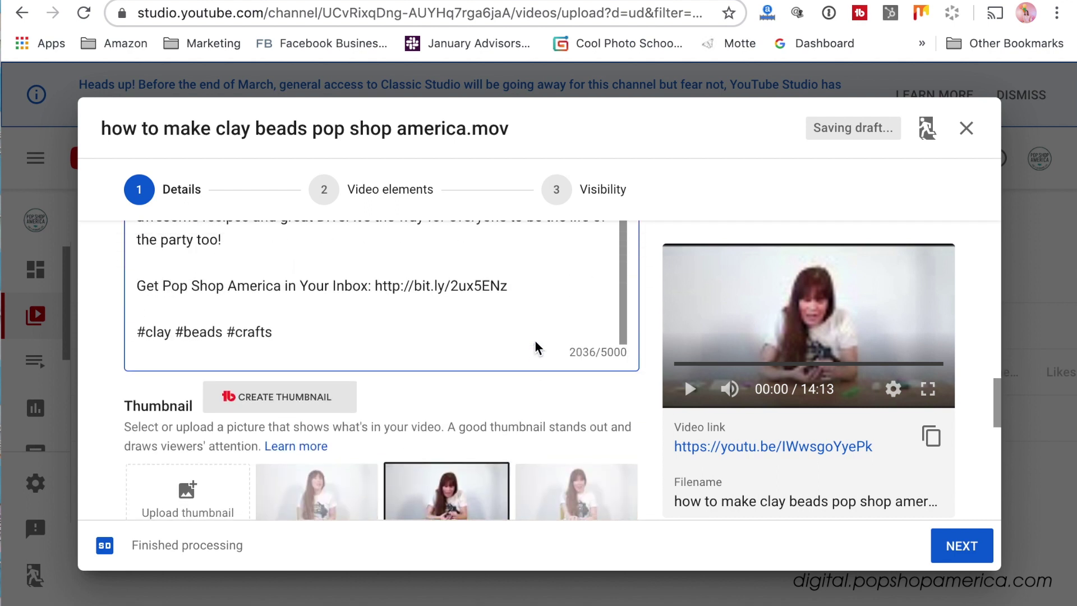
scroll(535, 340, up, 3)
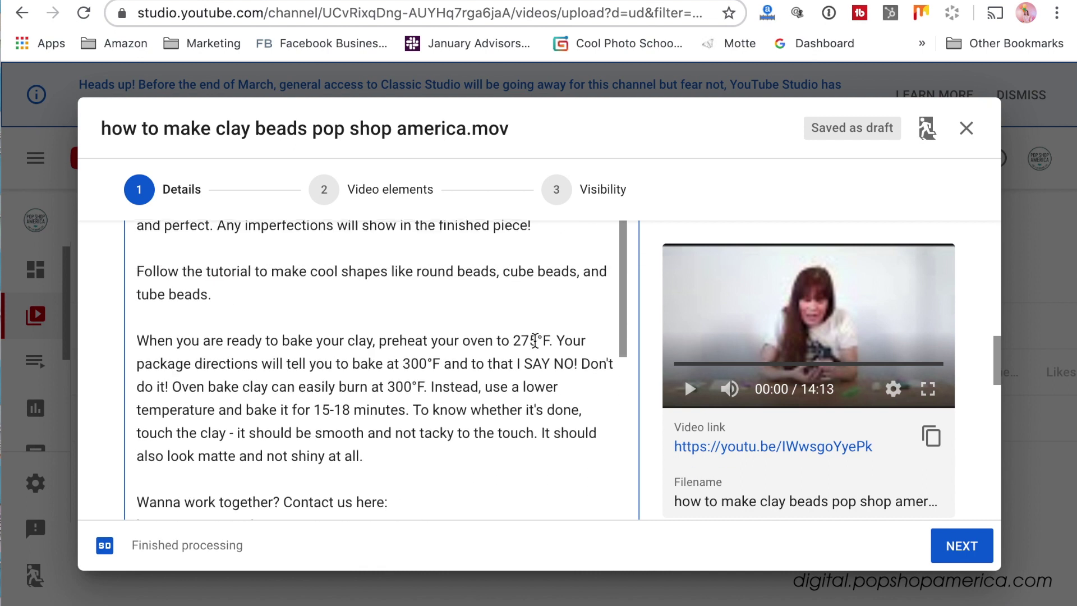
scroll(466, 341, up, 6)
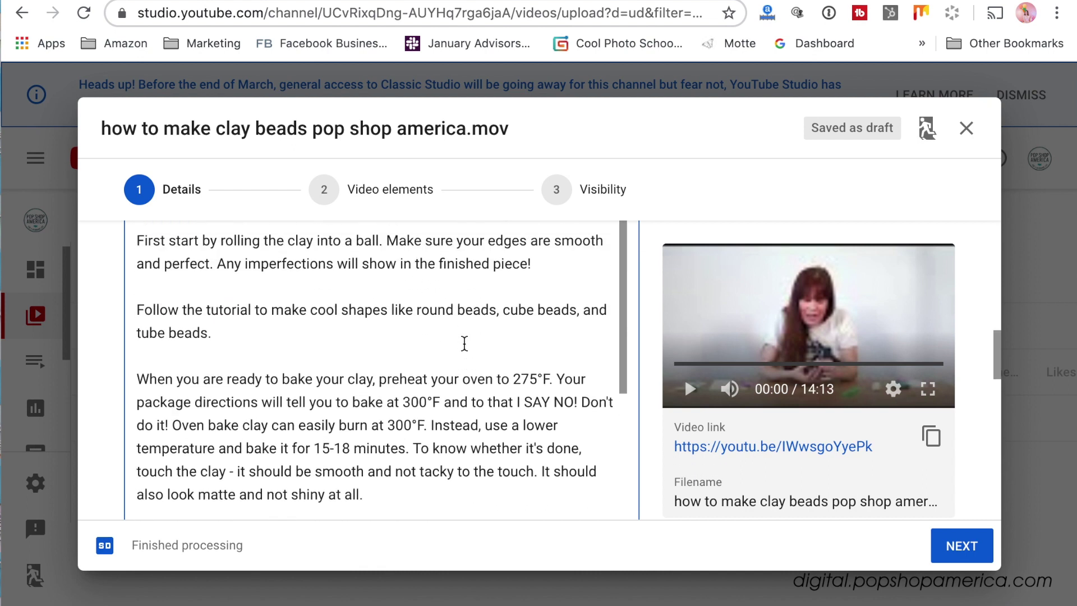
scroll(464, 343, up, 3)
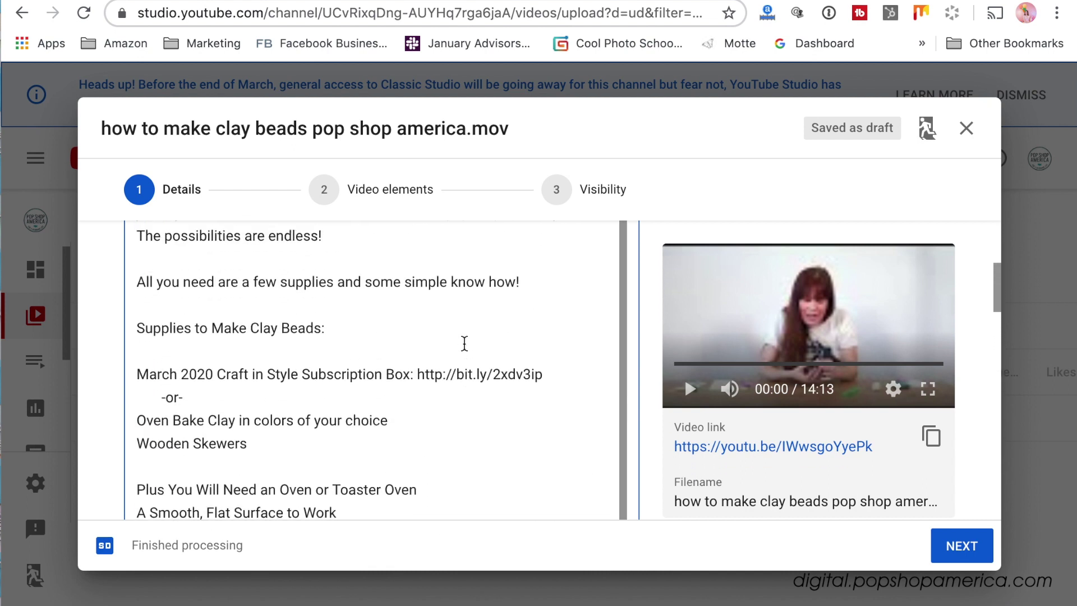
scroll(315, 410, down, 3)
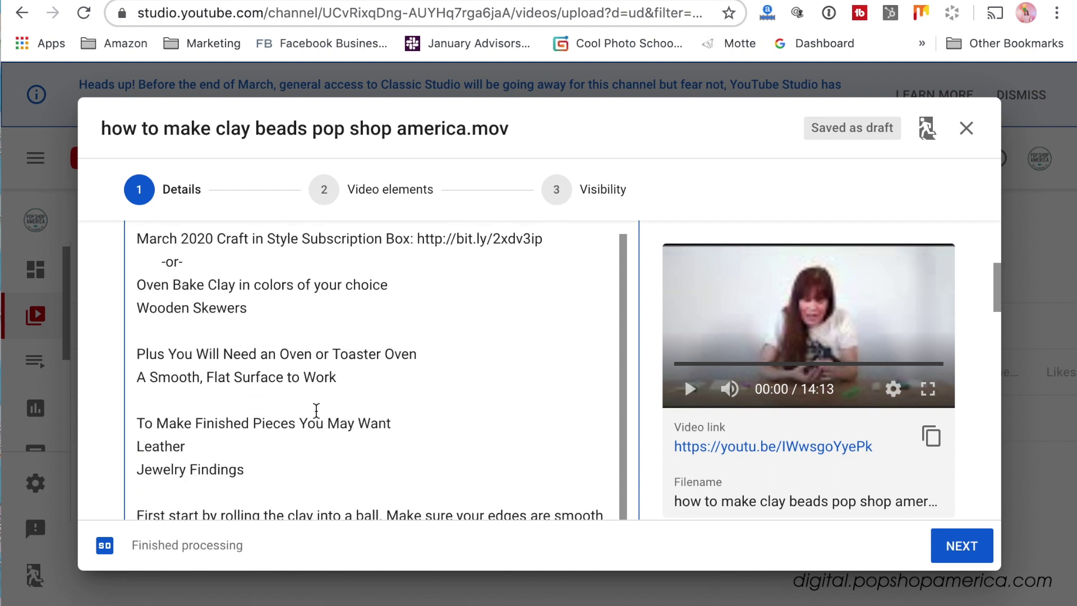
scroll(388, 305, down, 4)
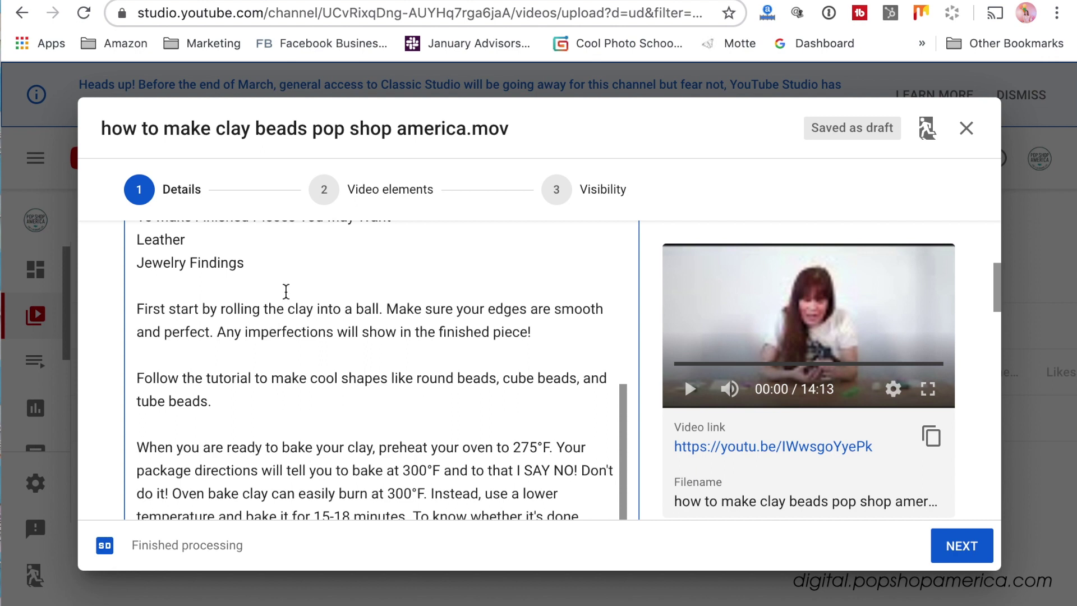
scroll(244, 336, up, 10)
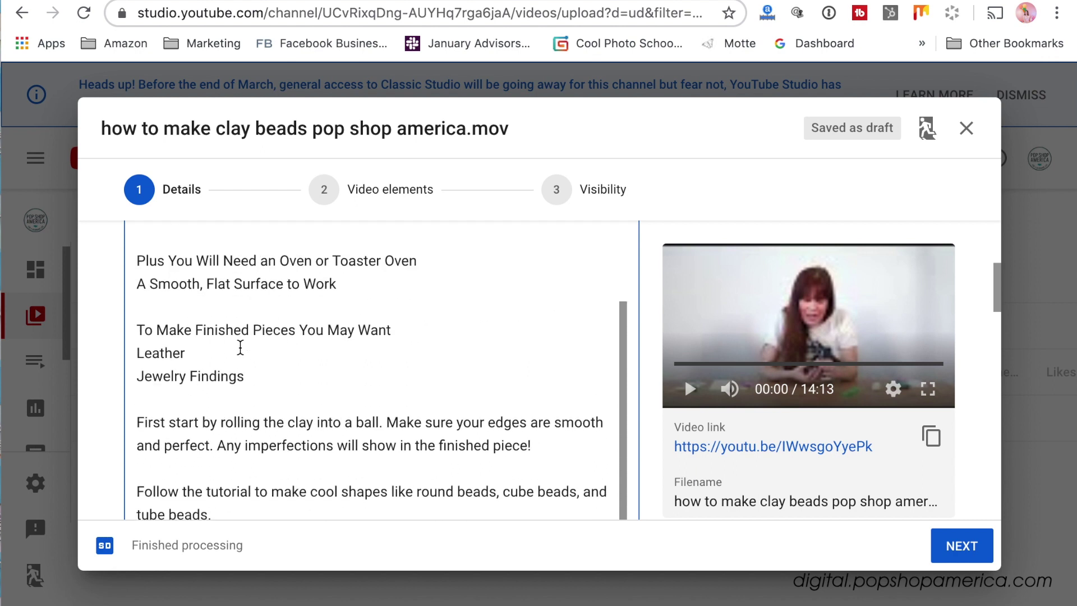
- Review the upload details from the title and description down to the thumbnail choices and playlist setting
scroll(242, 354, up, 2)
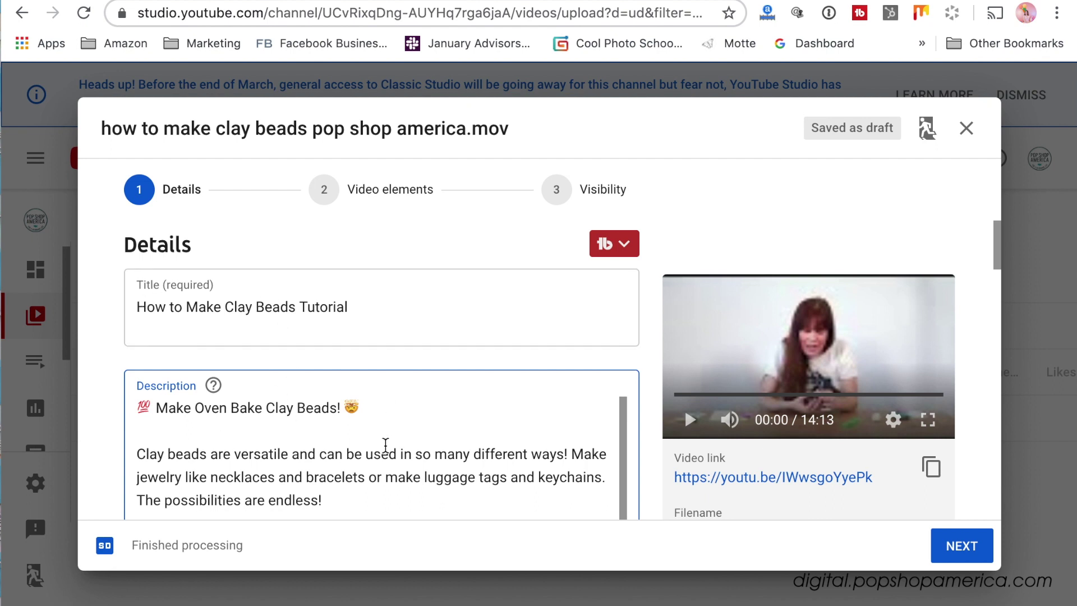
scroll(210, 419, down, 3)
scroll(247, 426, up, 3)
scroll(337, 436, down, 10)
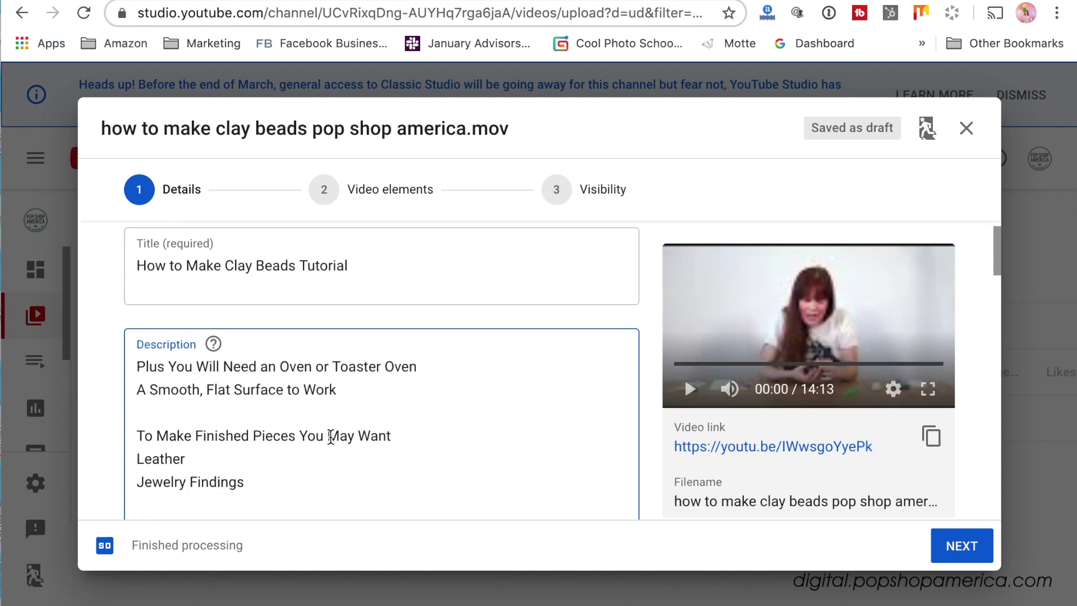
scroll(331, 436, down, 15)
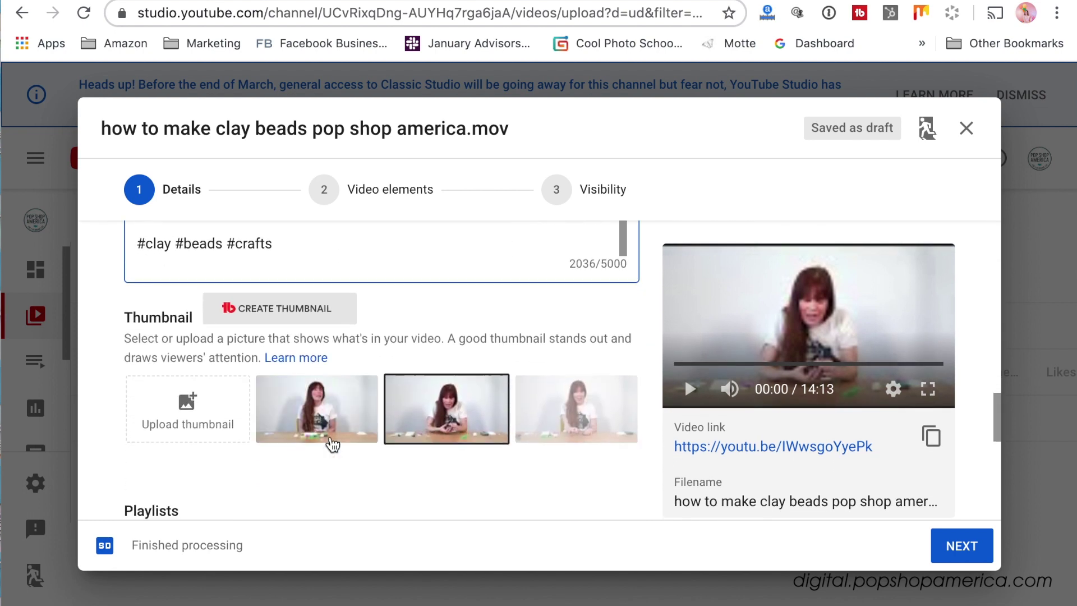
scroll(333, 444, down, 5)
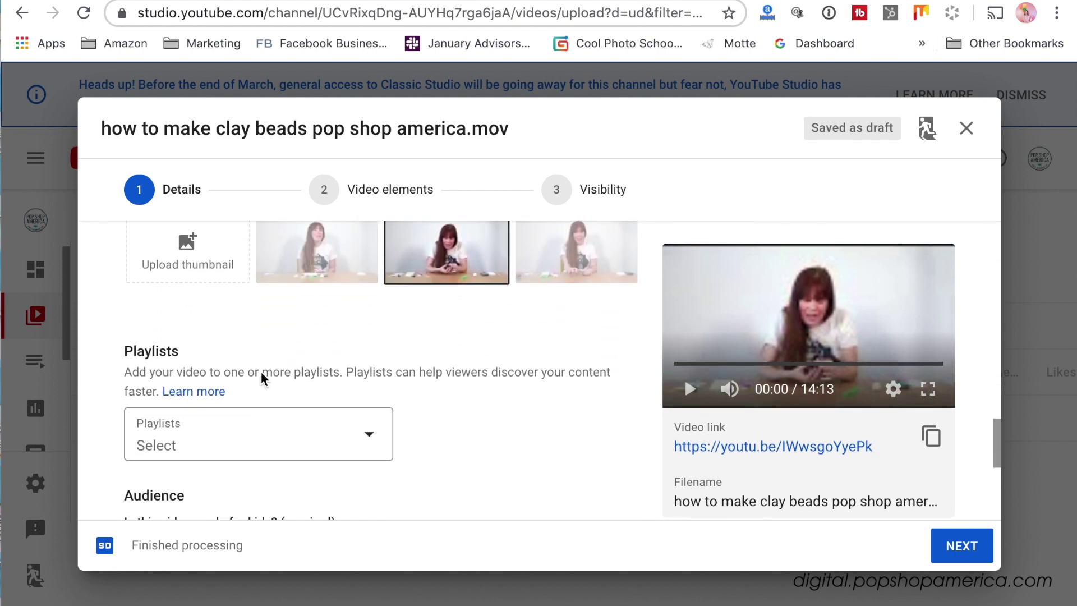
scroll(365, 320, up, 1)
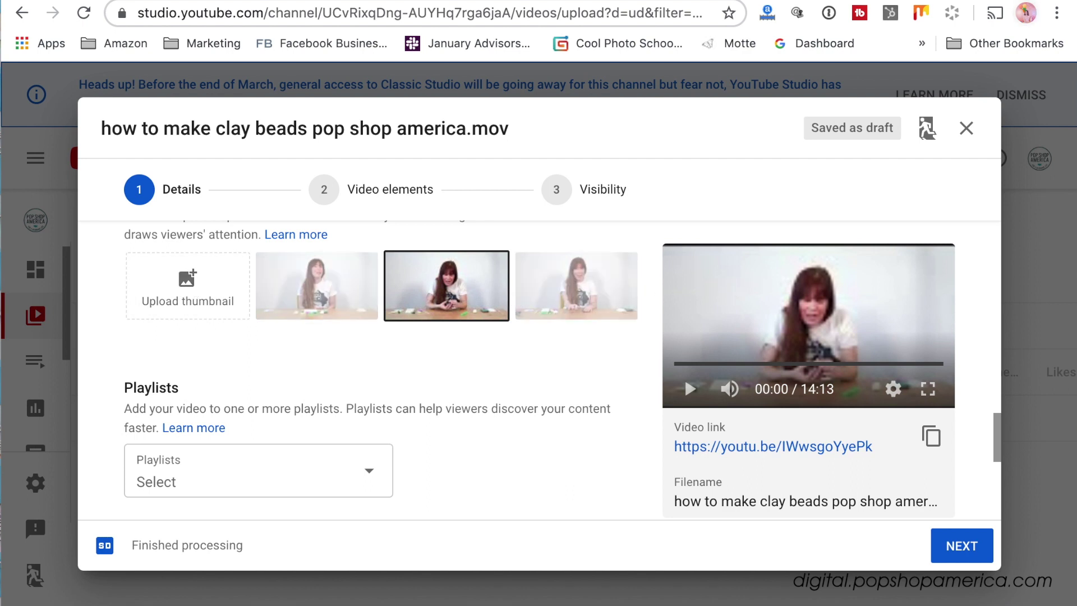
- Open the Pop Shop America YouTube channel in a new tab and show its uploaded videos
key(super+t)
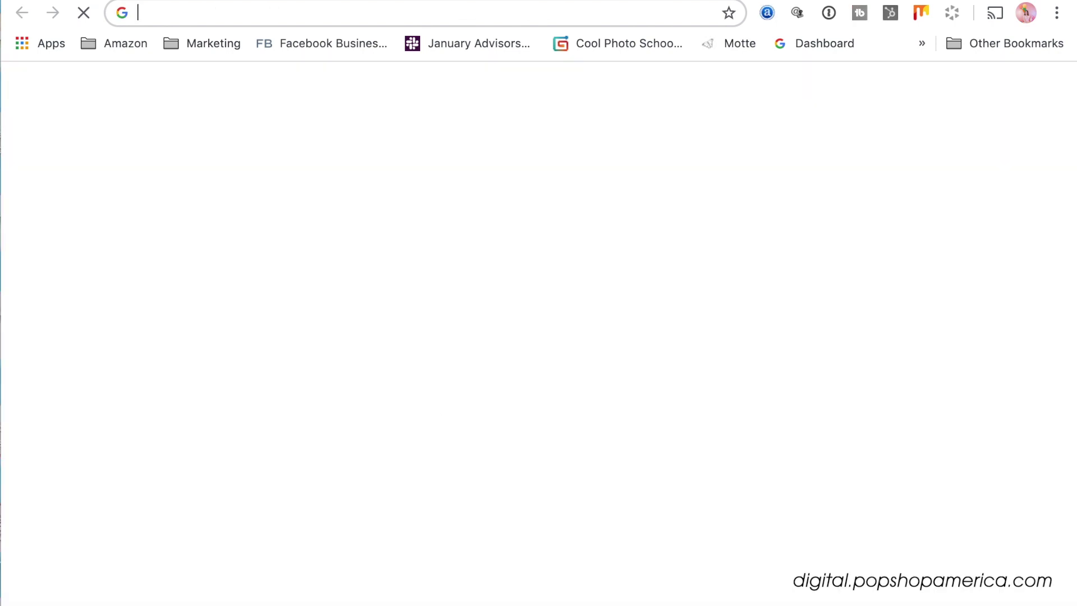
text(you)
key(Down)
key(Down)
key(Down)
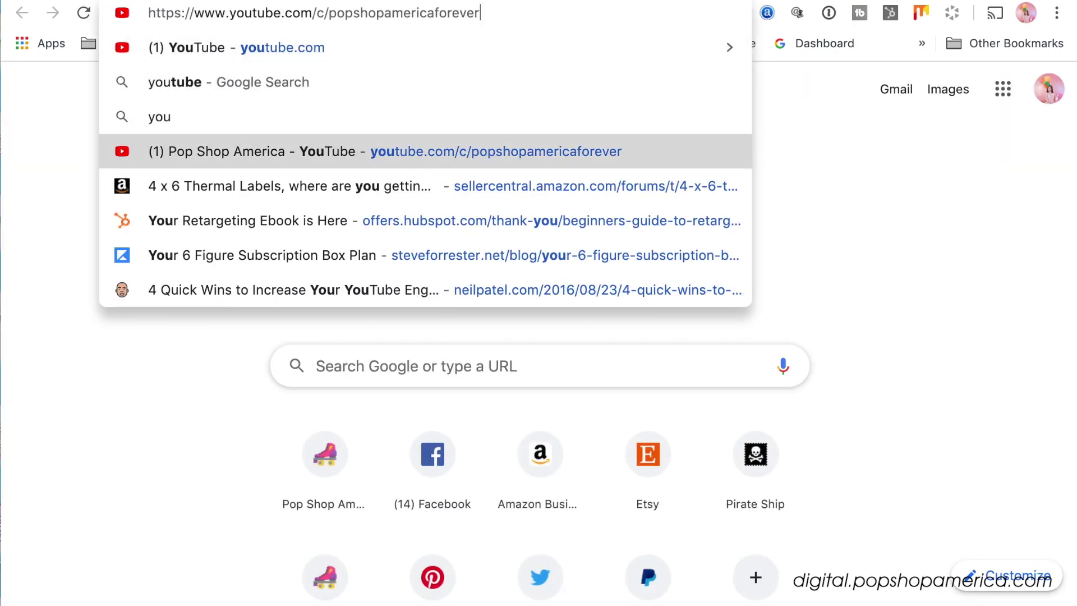
key(Return)
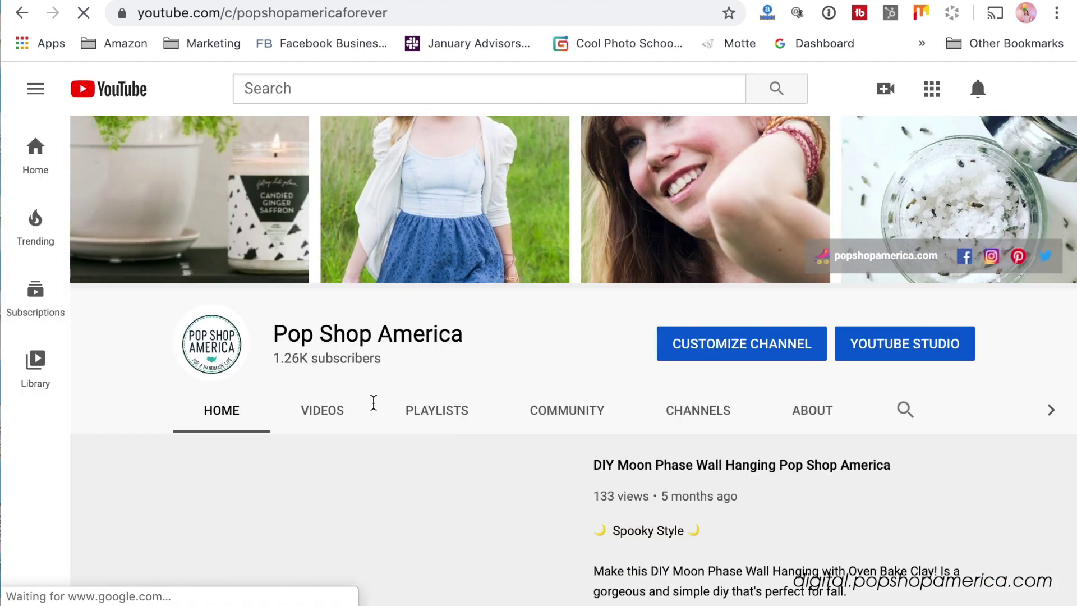
click(330, 412)
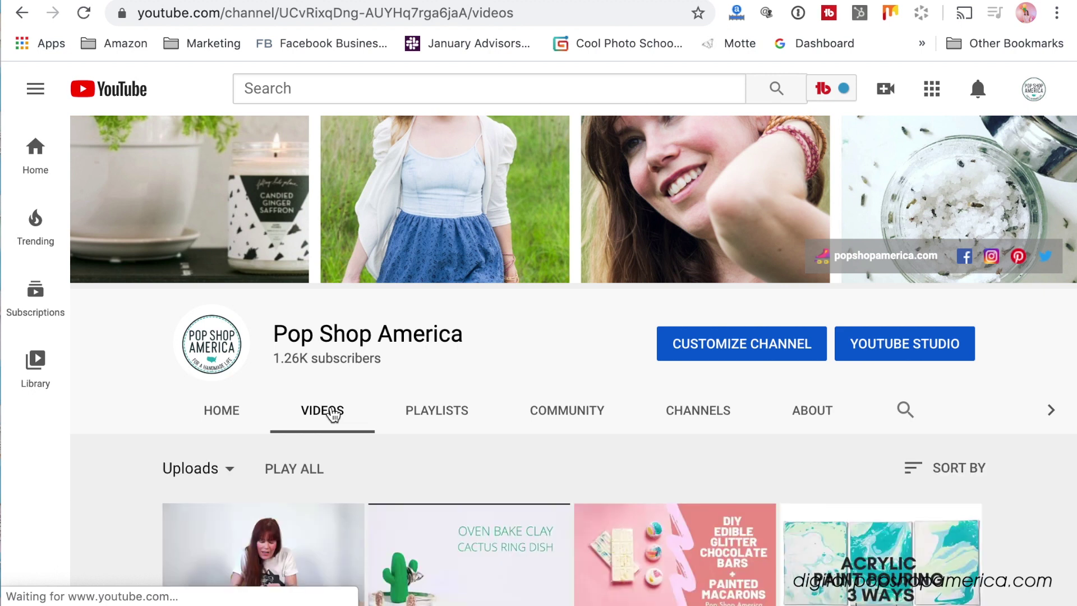
- Examine the custom thumbnails on the Pop Shop America channel's uploaded videos
scroll(661, 371, down, 5)
scroll(662, 371, up, 2)
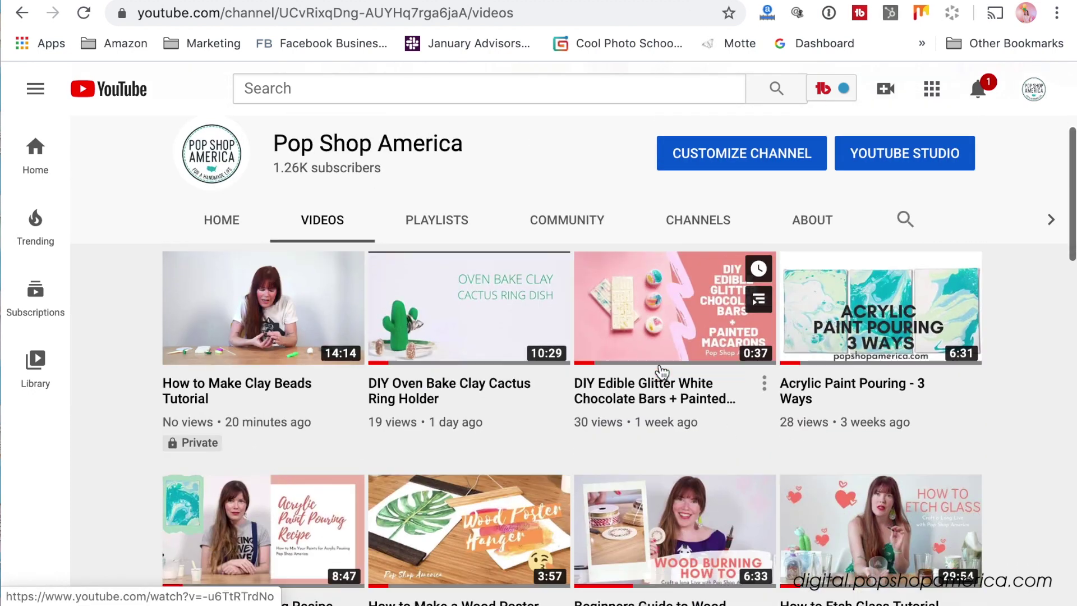
scroll(662, 371, down, 4)
scroll(656, 368, up, 2)
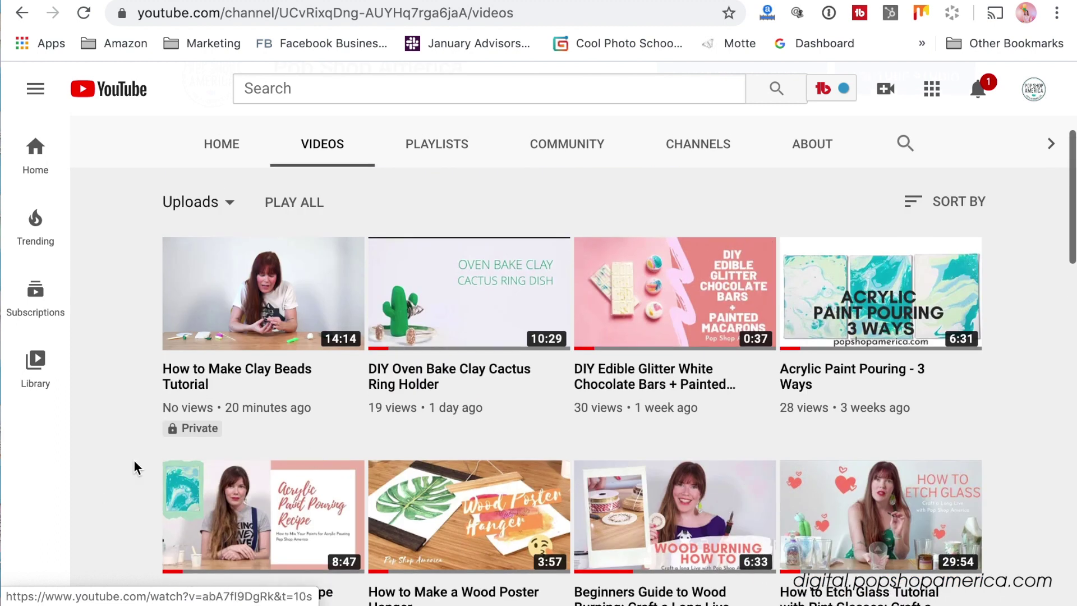
scroll(275, 364, down, 2)
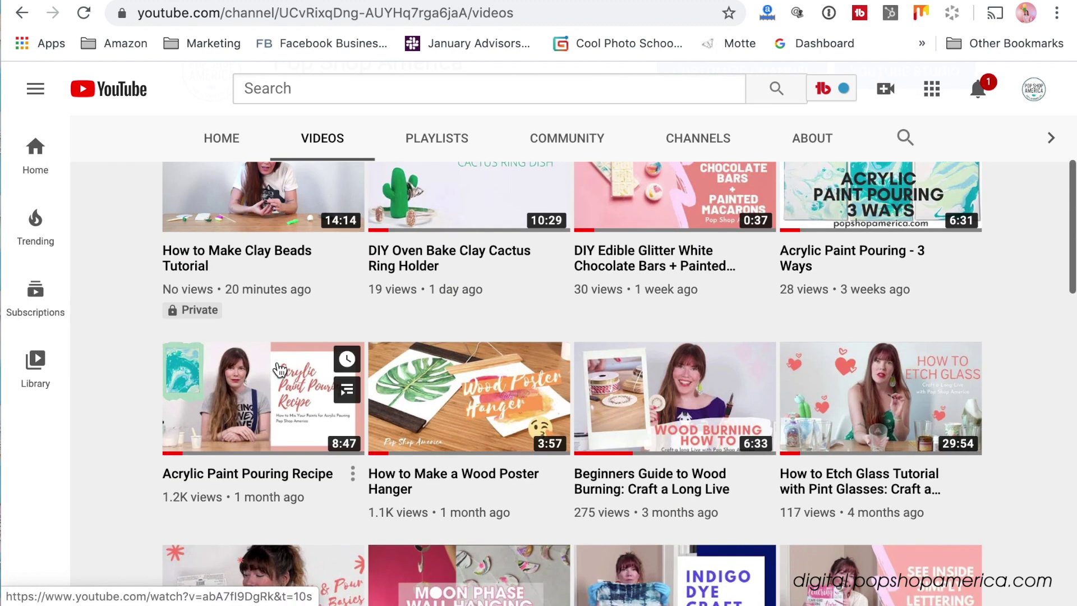
scroll(275, 364, up, 5)
- Search YouTube for "kevin david" and open the uploaded videos of the Kevin David channel
click(309, 90)
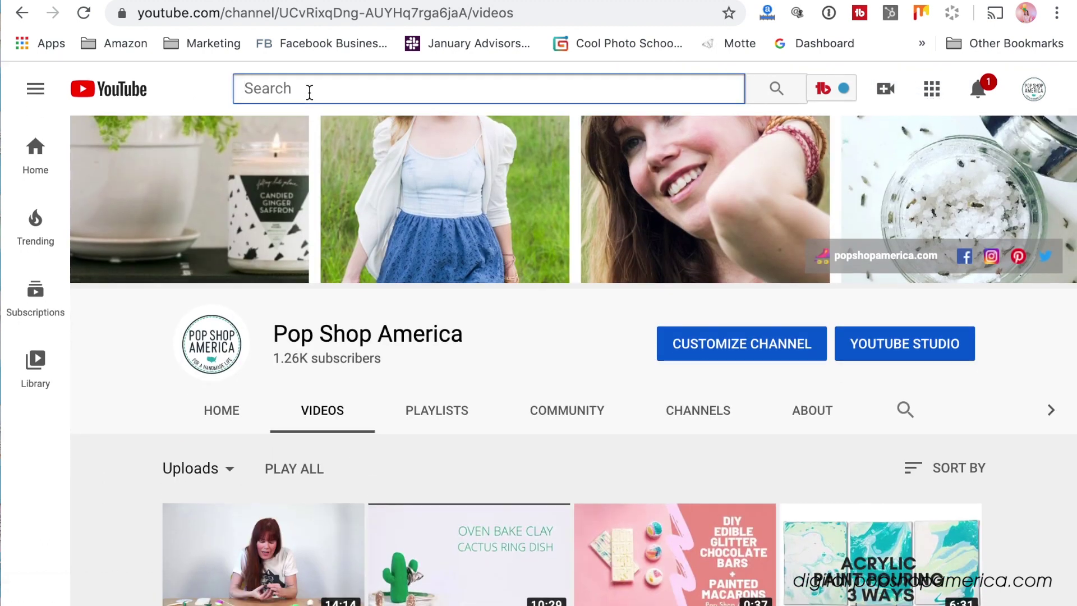
text(kevin )
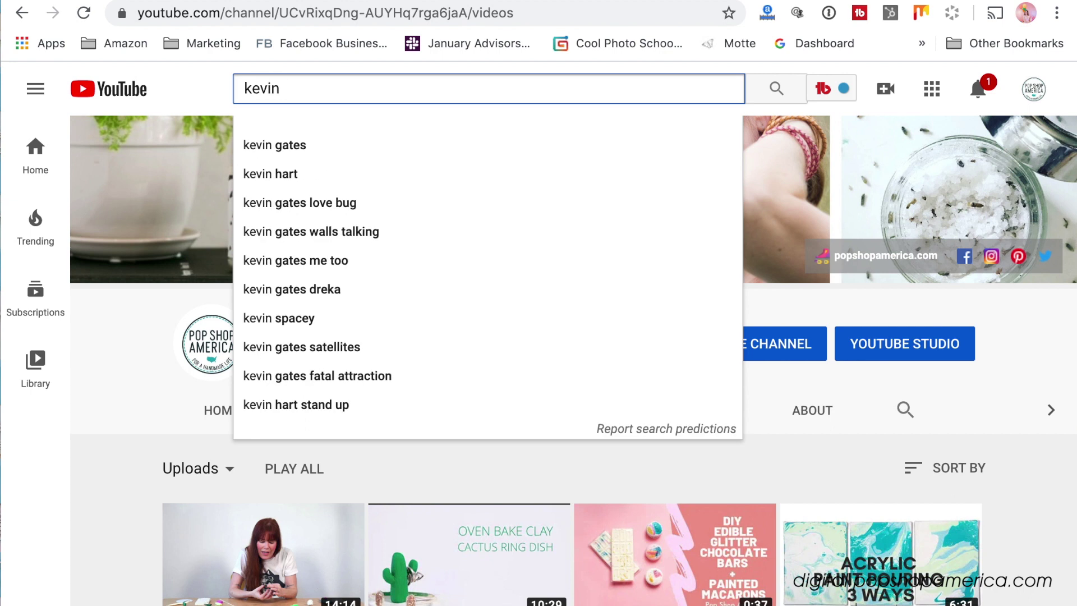
text(david)
key(Return)
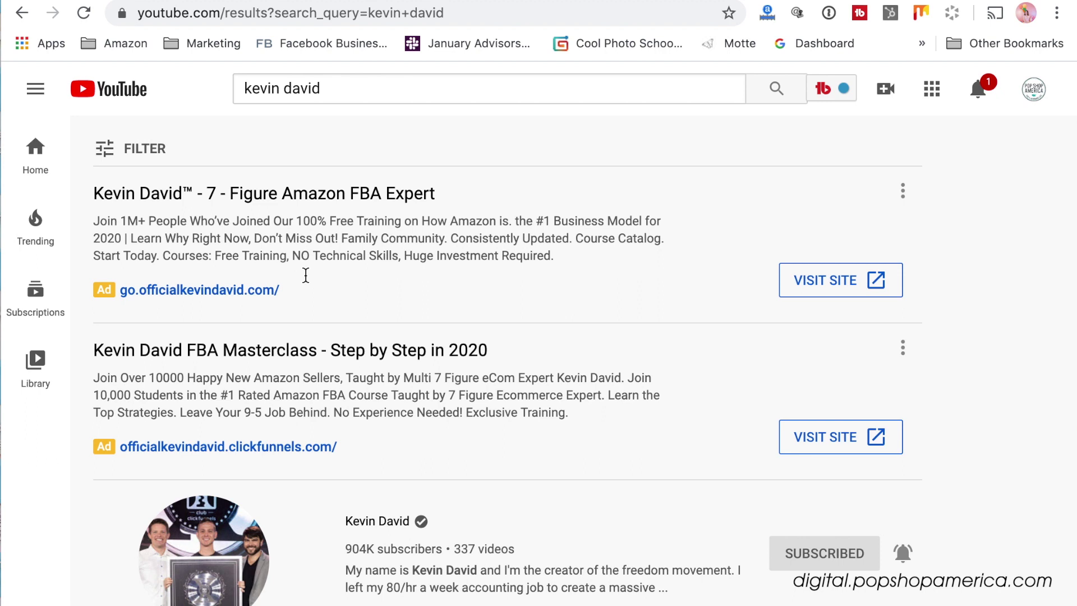
scroll(311, 284, down, 4)
click(386, 335)
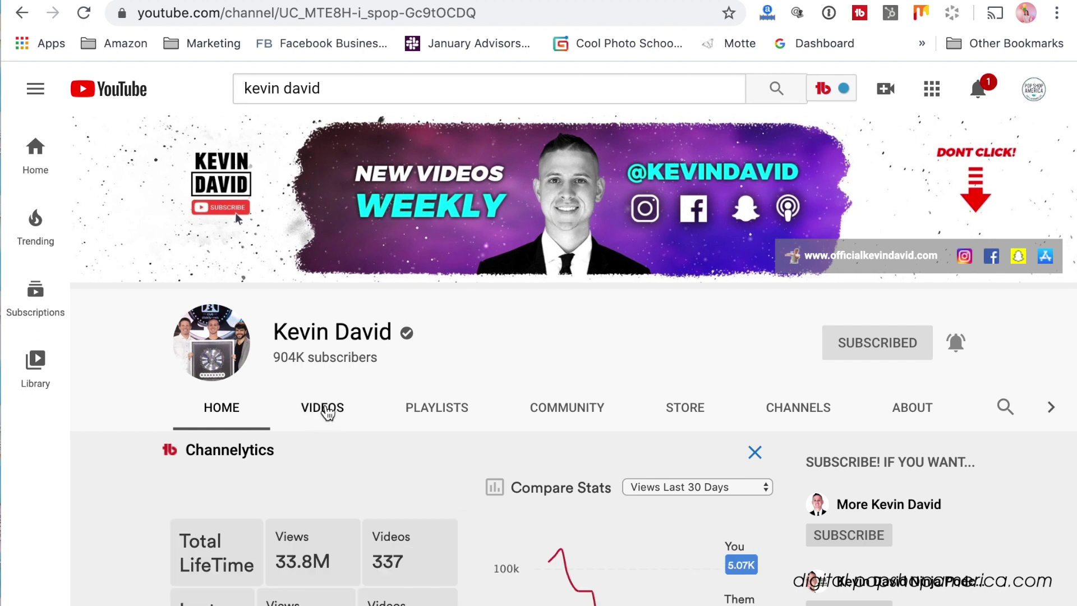
click(328, 412)
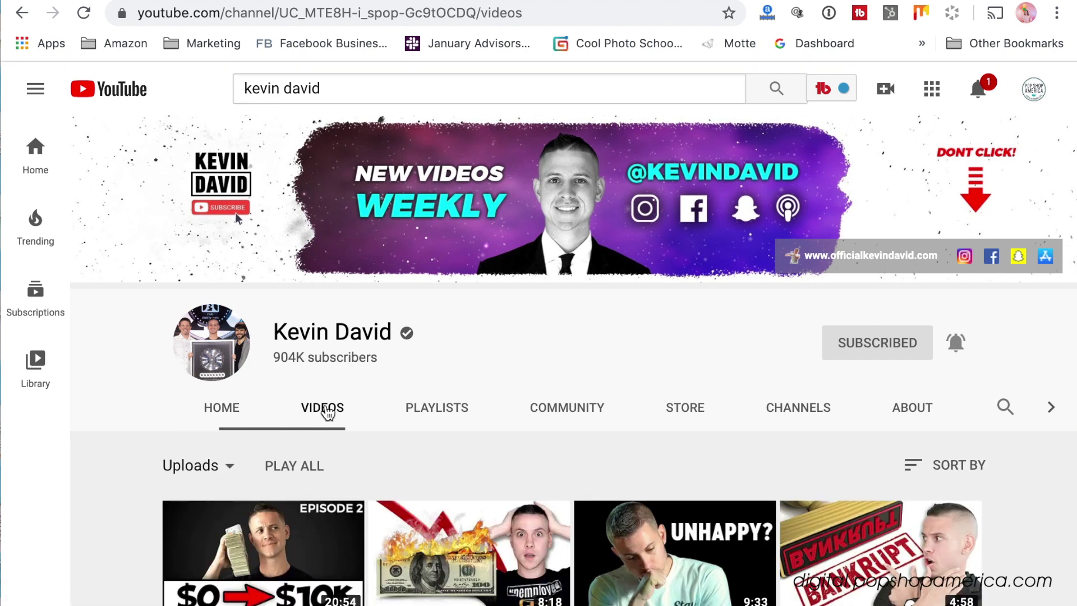
- Examine the thumbnail styles across the Kevin David channel's uploads, including their text, facial expressions and colors
scroll(328, 412, down, 2)
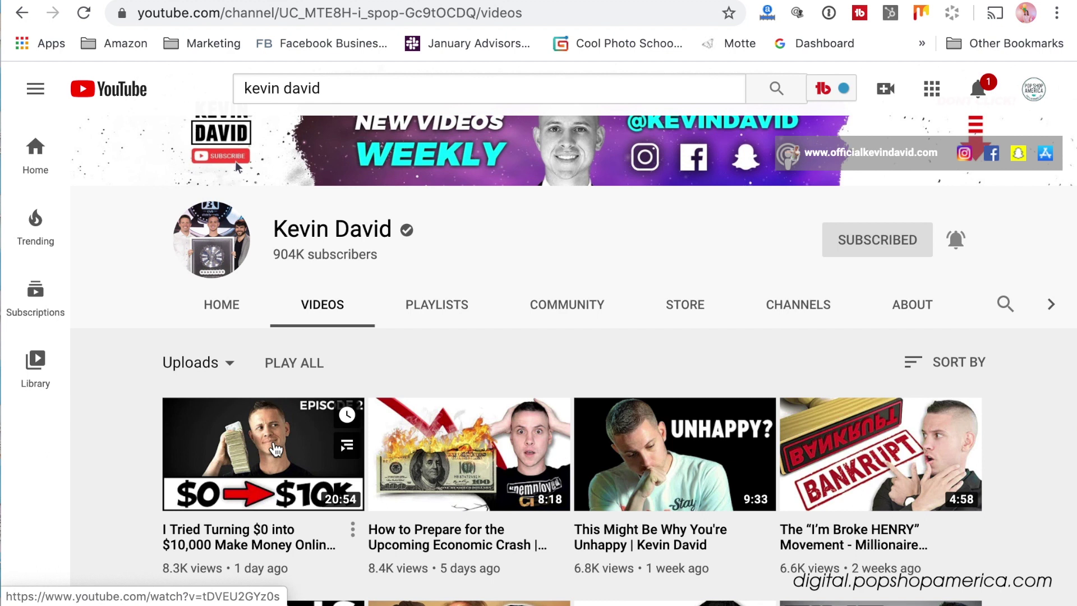
scroll(275, 448, down, 4)
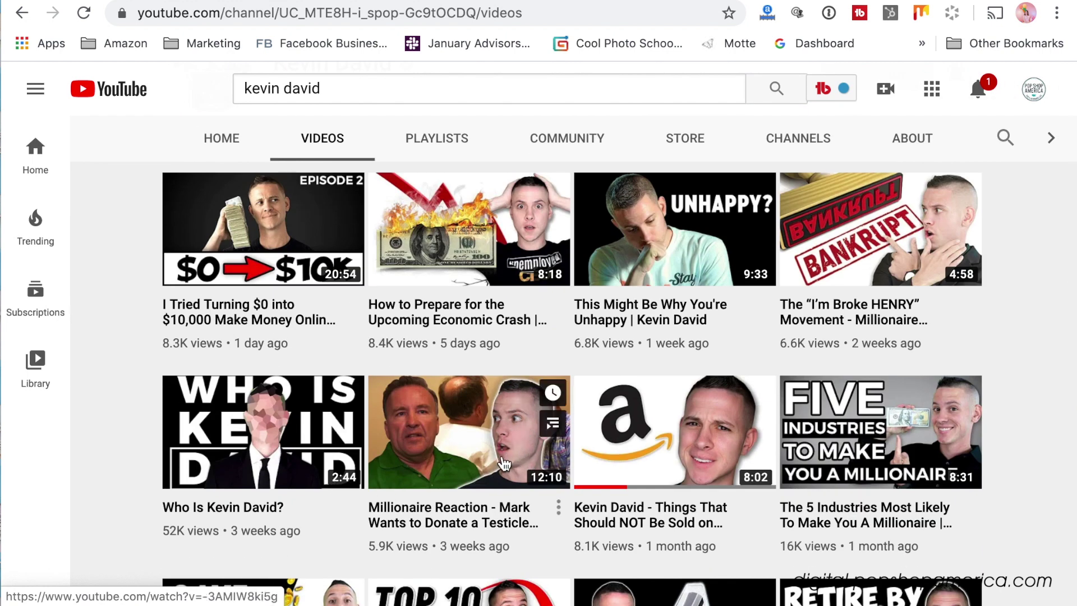
scroll(509, 461, down, 2)
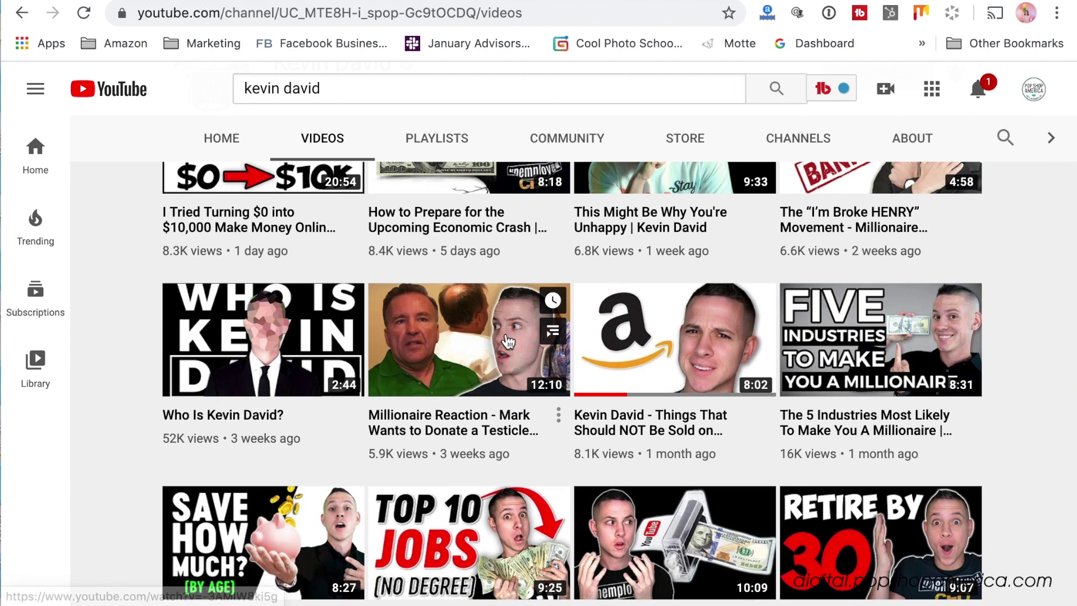
scroll(635, 563, down, 2)
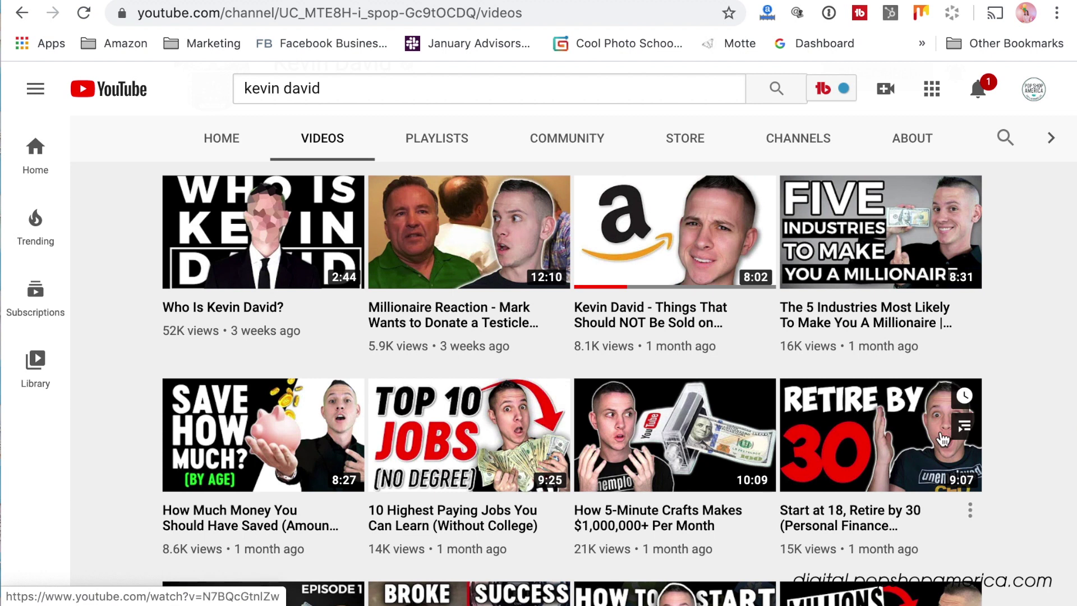
scroll(931, 475, down, 2)
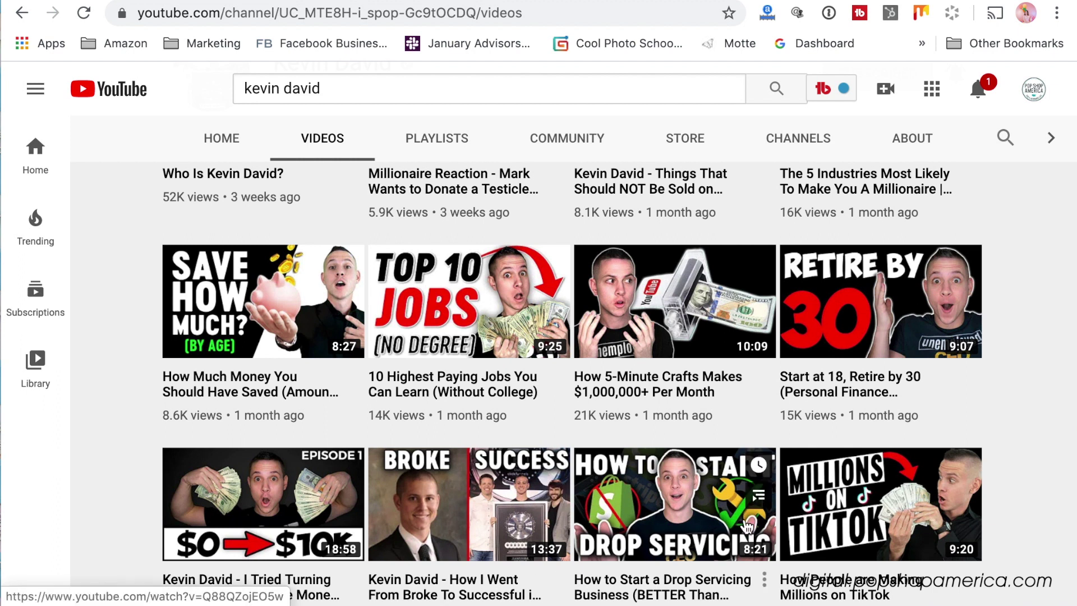
scroll(1004, 431, up, 3)
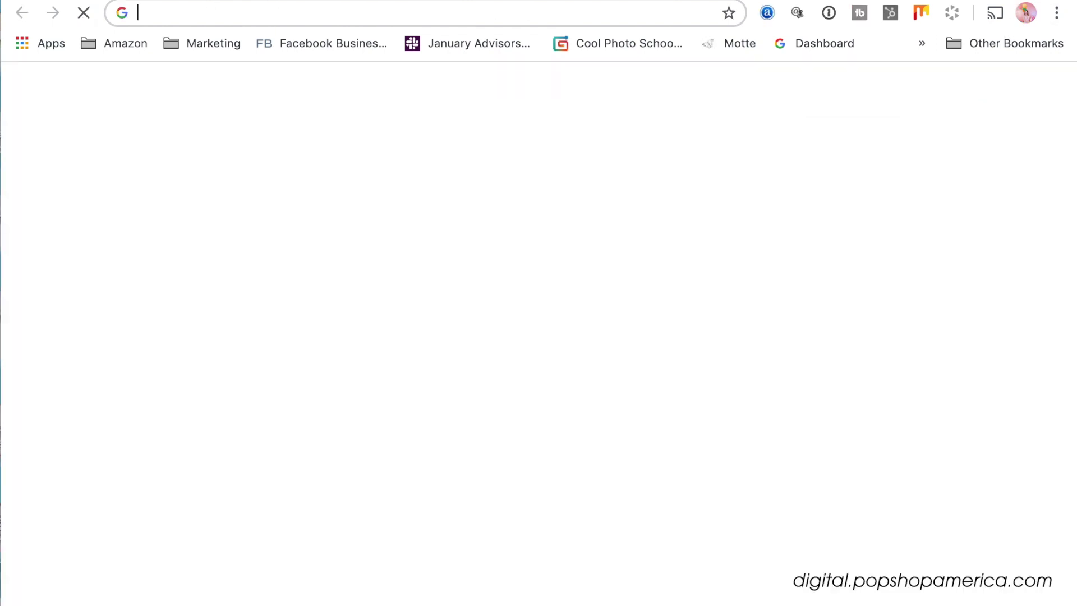
- Go to dropbox.com in a new tab, search for "oven" and open the Oven Bake Clay folder
text(dropbox.com)
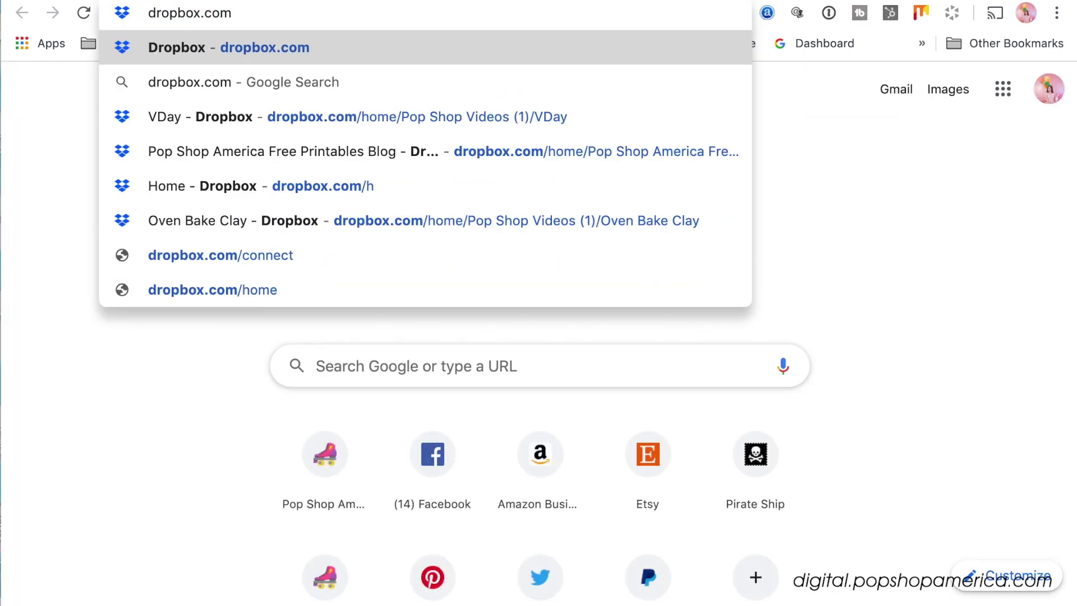
key(Return)
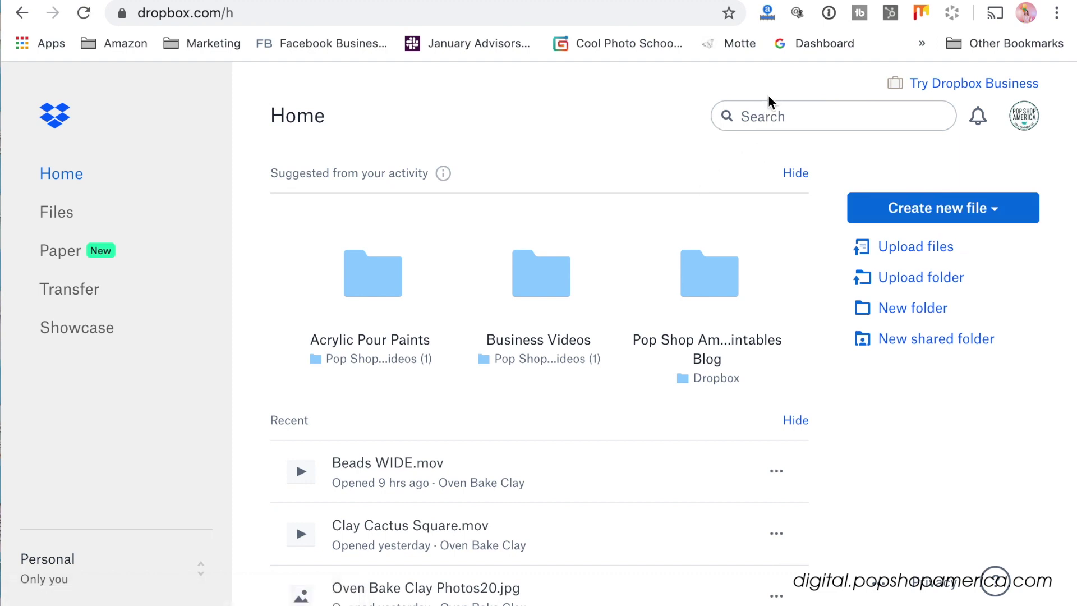
click(767, 110)
text(ove)
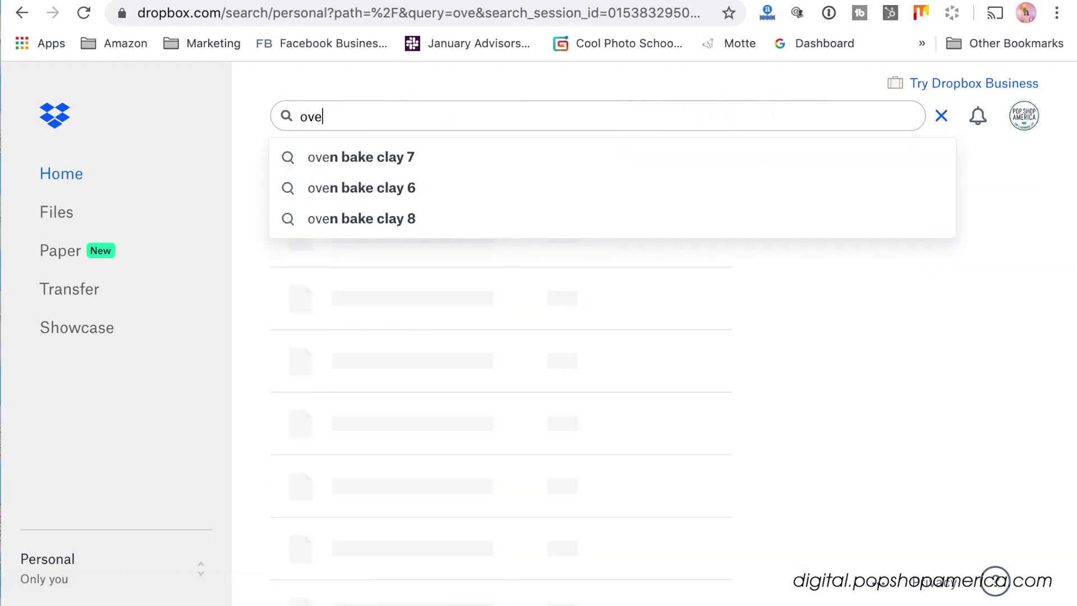
text(n)
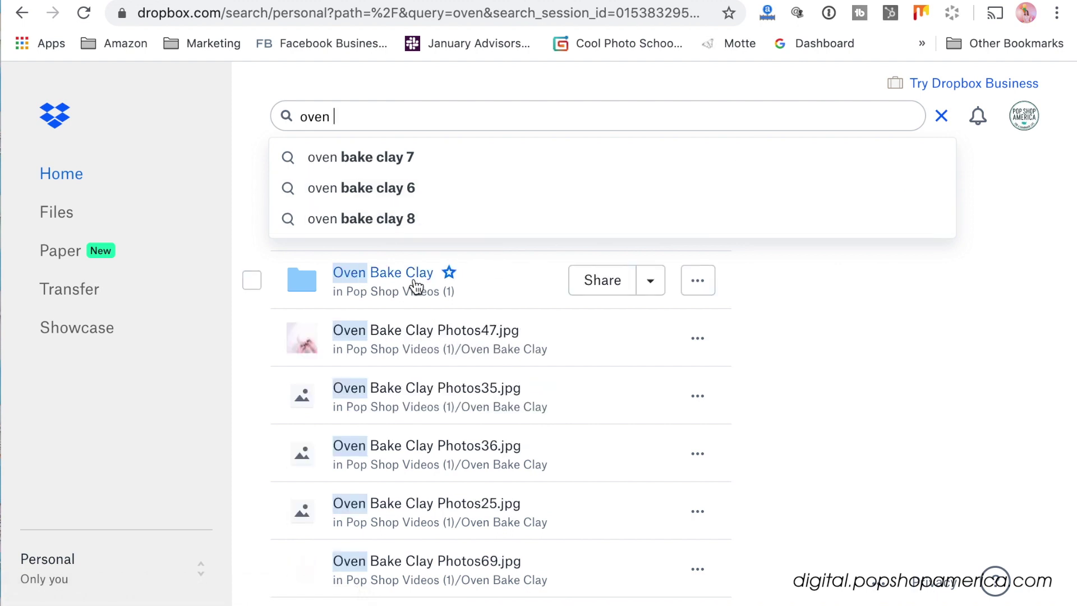
click(411, 286)
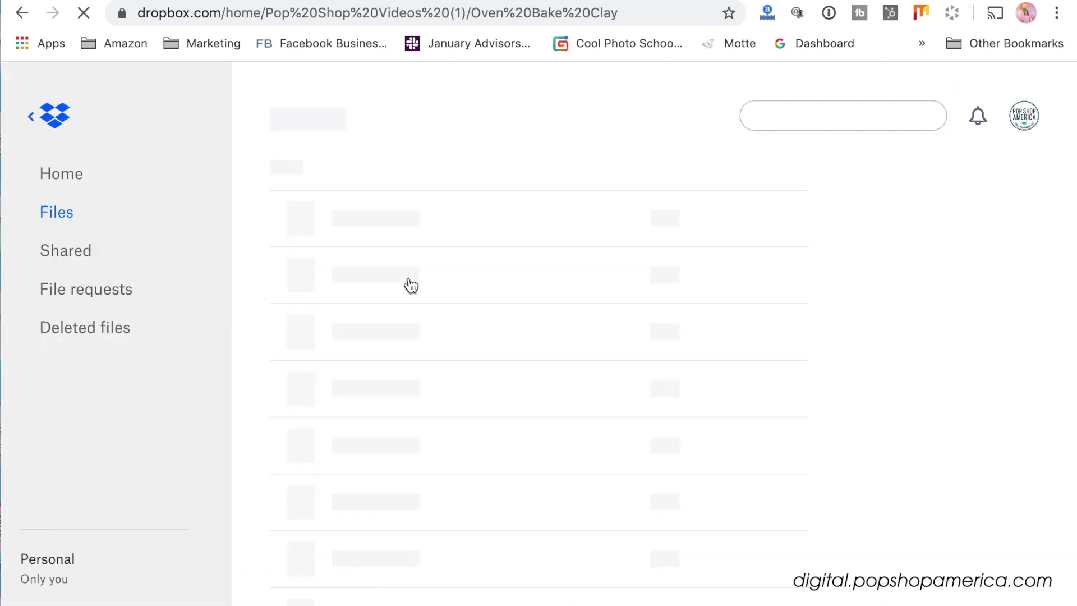
- Preview the photos in the Oven Bake Clay folder and download Oven Bake Clay Photos7.jpg
scroll(411, 286, down, 5)
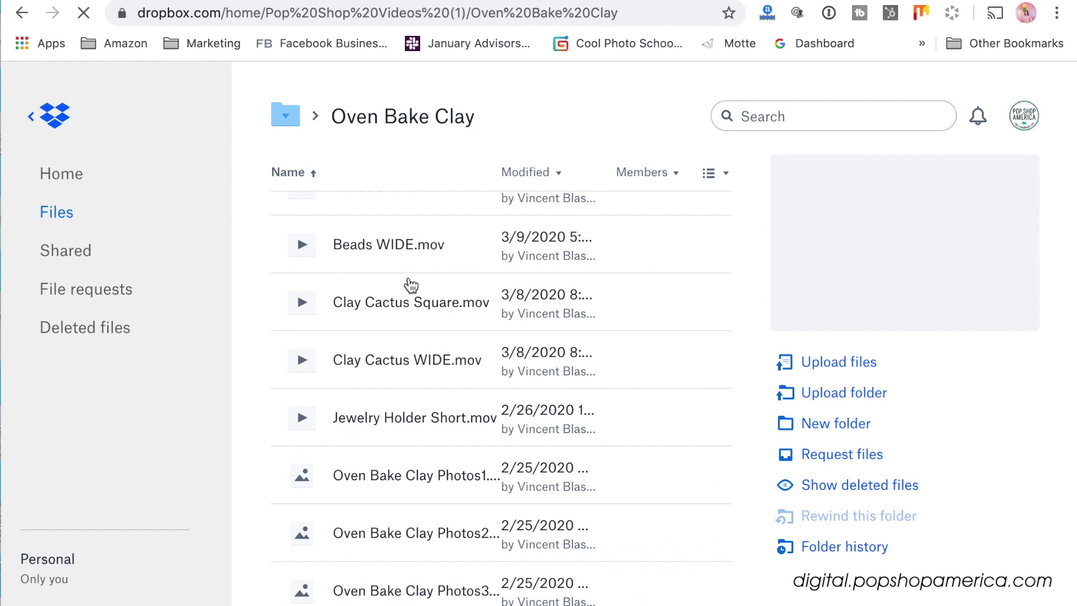
scroll(411, 286, down, 4)
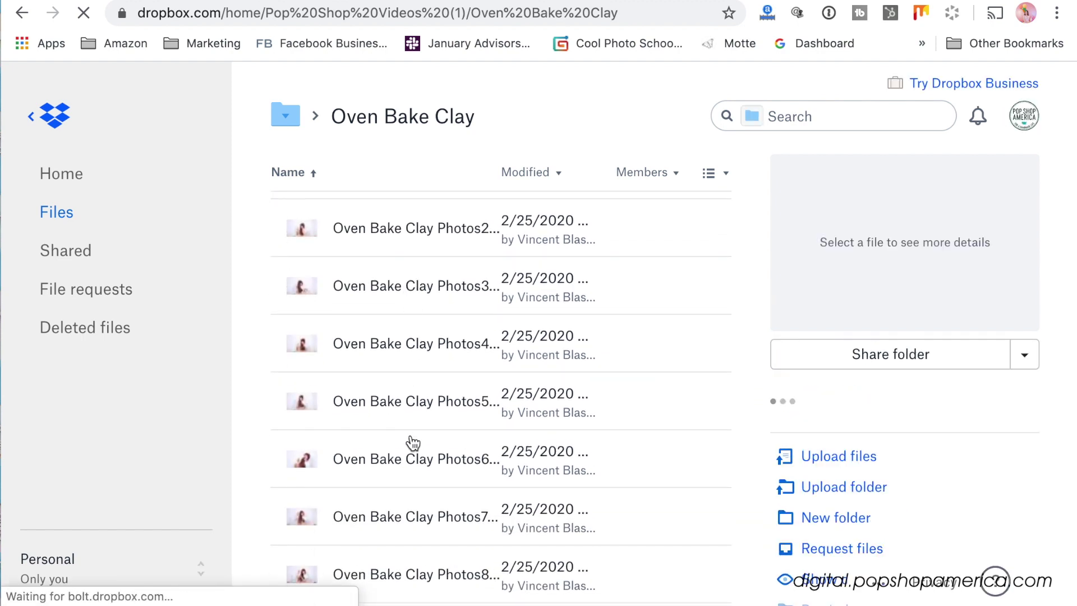
click(405, 467)
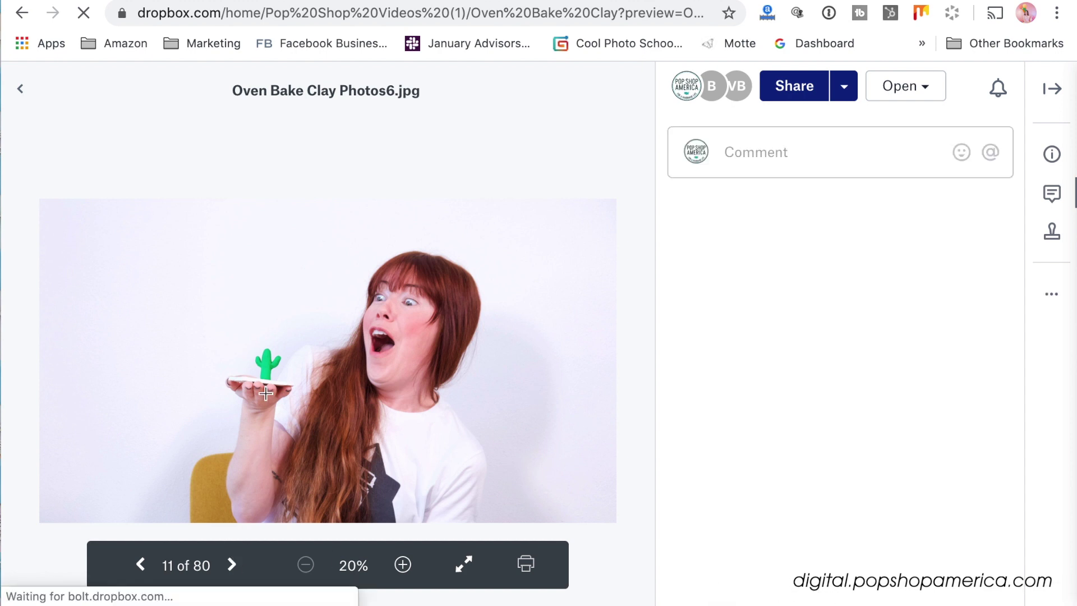
click(232, 567)
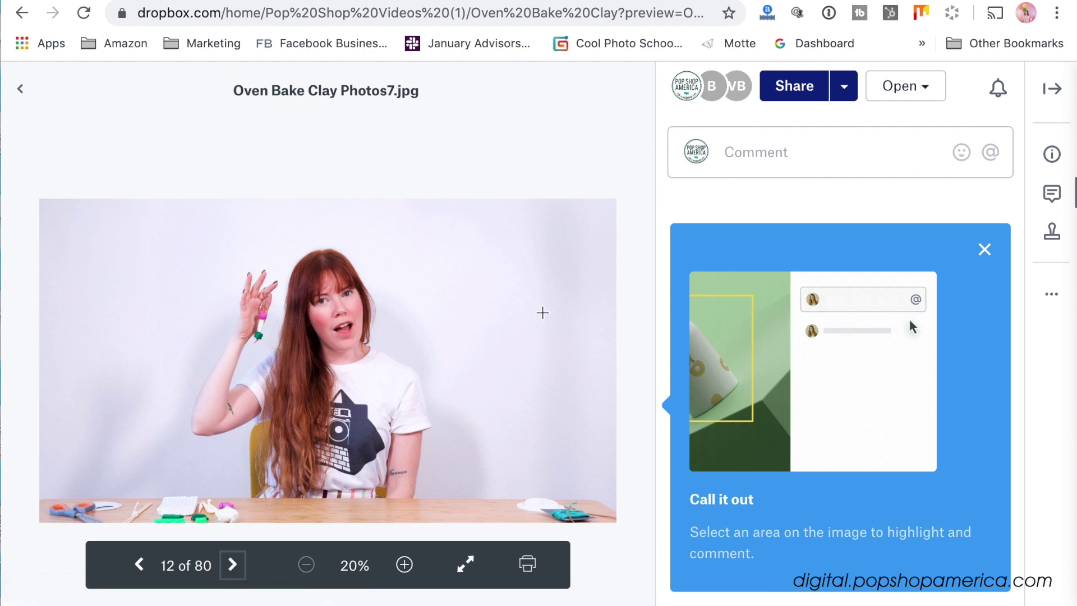
click(905, 86)
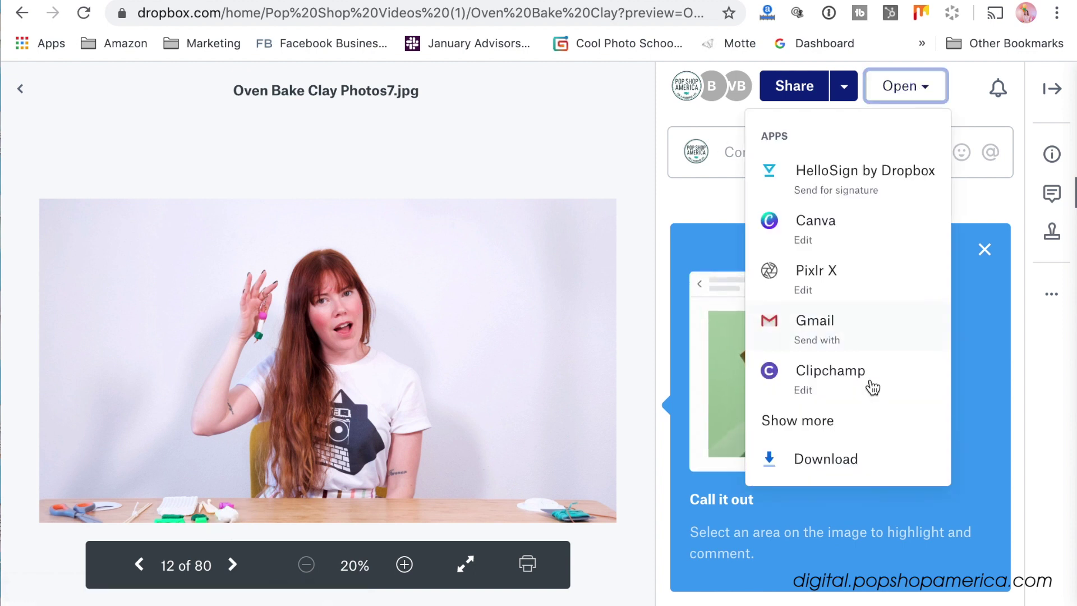
click(839, 463)
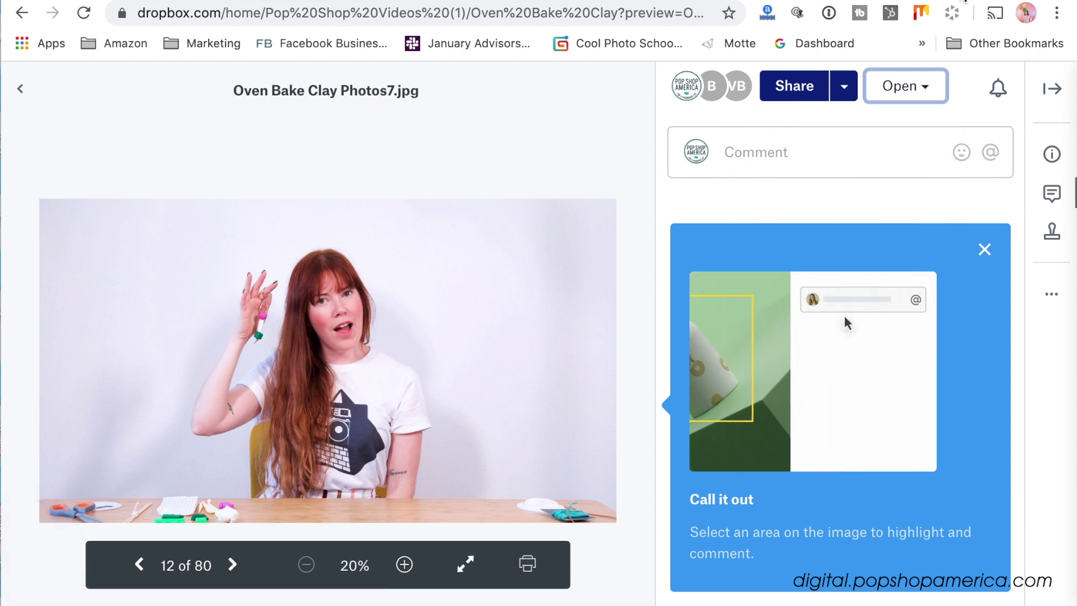
- Go to canva.com in a new tab, search for "youtube" and open the YouTube Thumbnail templates
key(super+t)
text(canva.com)
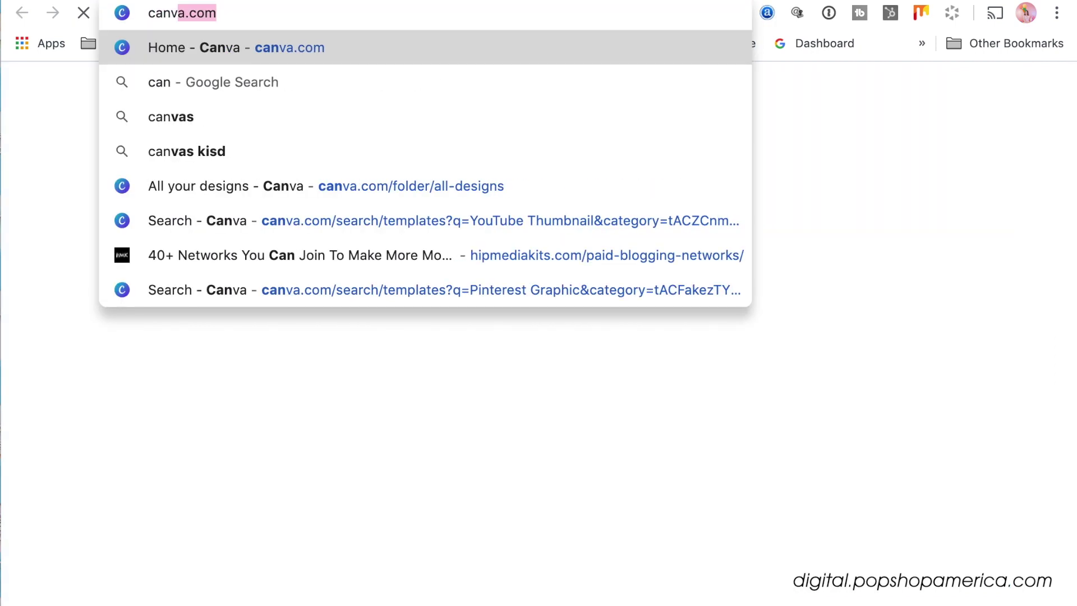
key(Return)
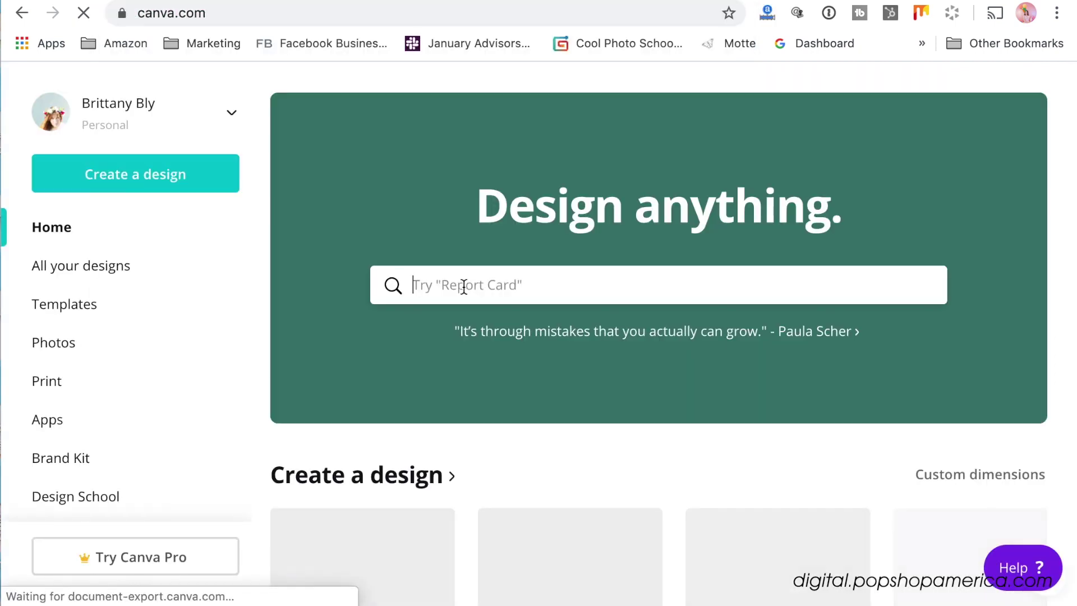
click(464, 287)
text(youtube)
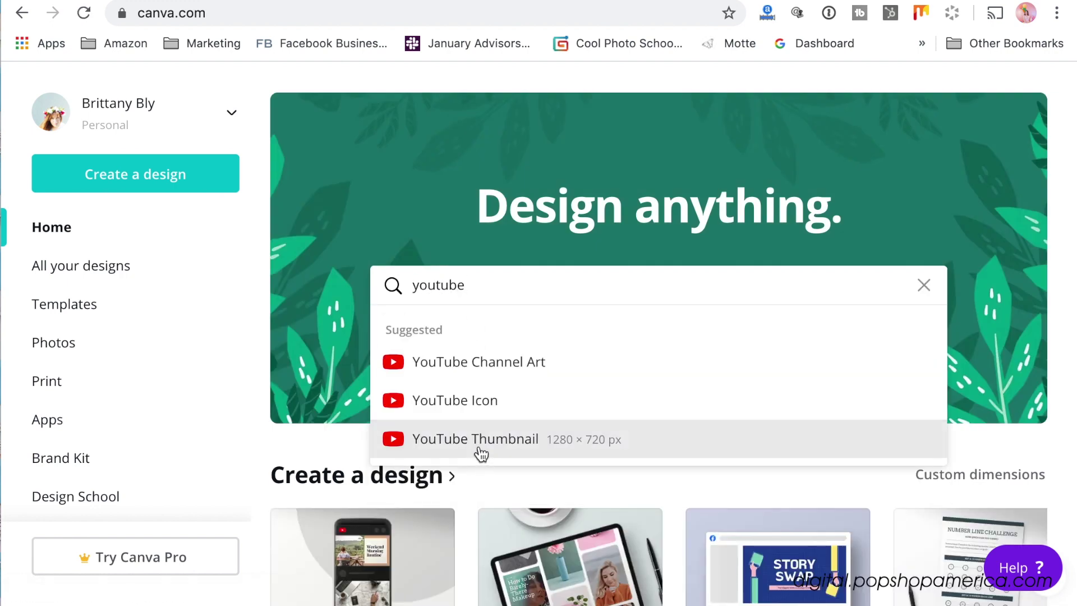
click(480, 449)
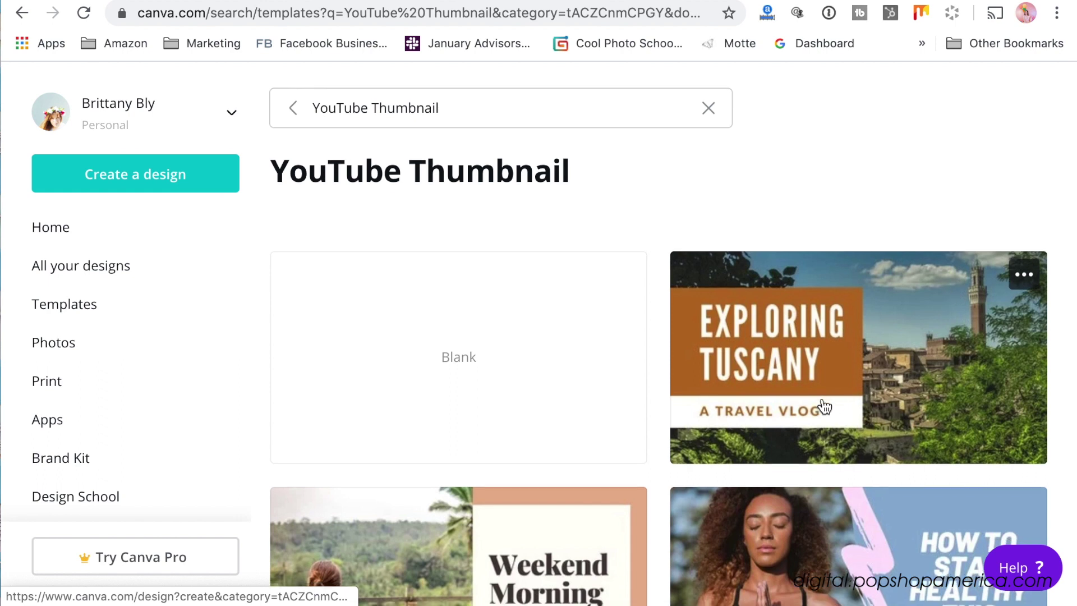
scroll(825, 406, down, 4)
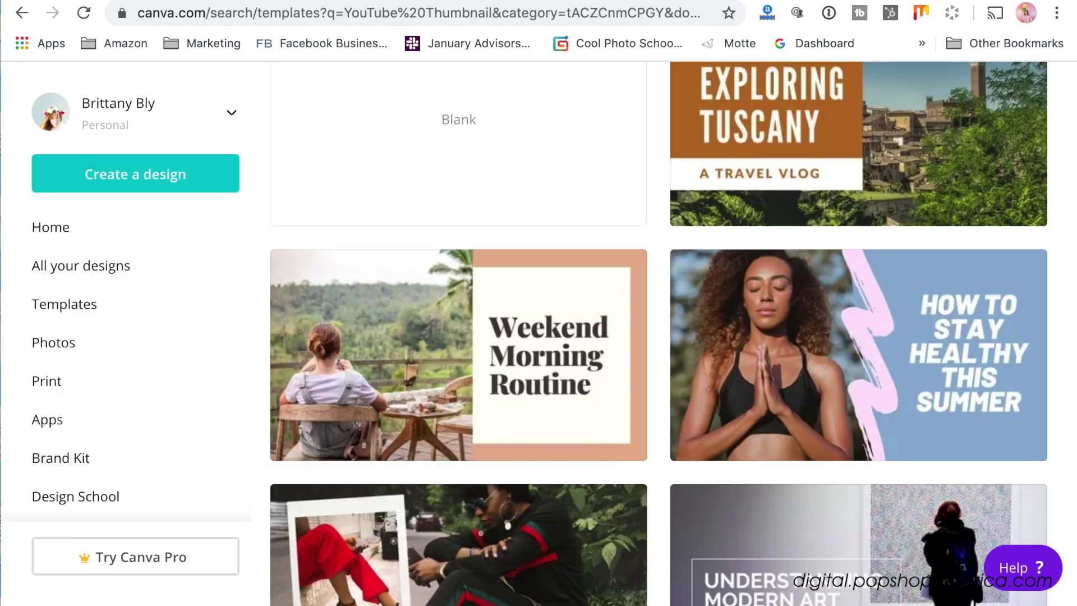
- Open the Pop Shop America YouTube channel in a new tab and examine the thumbnails of its uploaded videos
key(super+t)
text(youtube.com)
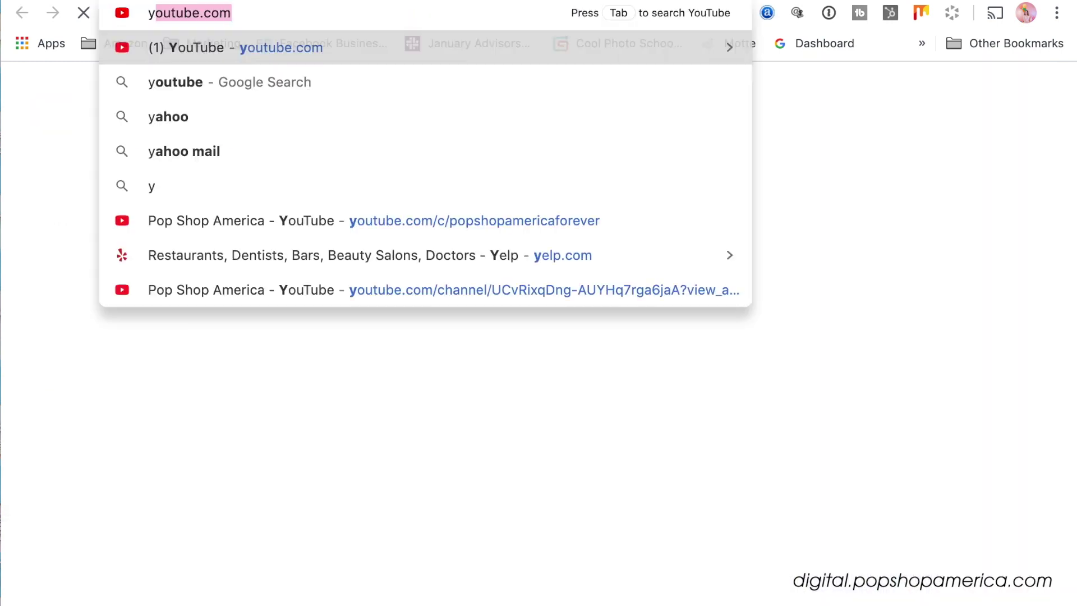
key(Down)
key(Down)
key(Down)
key(Return)
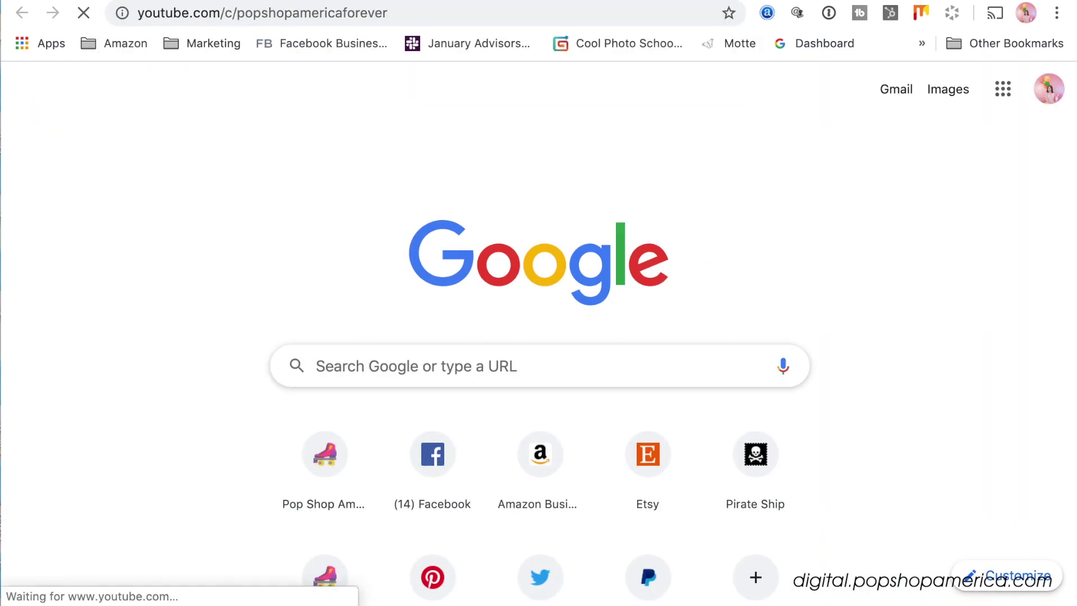
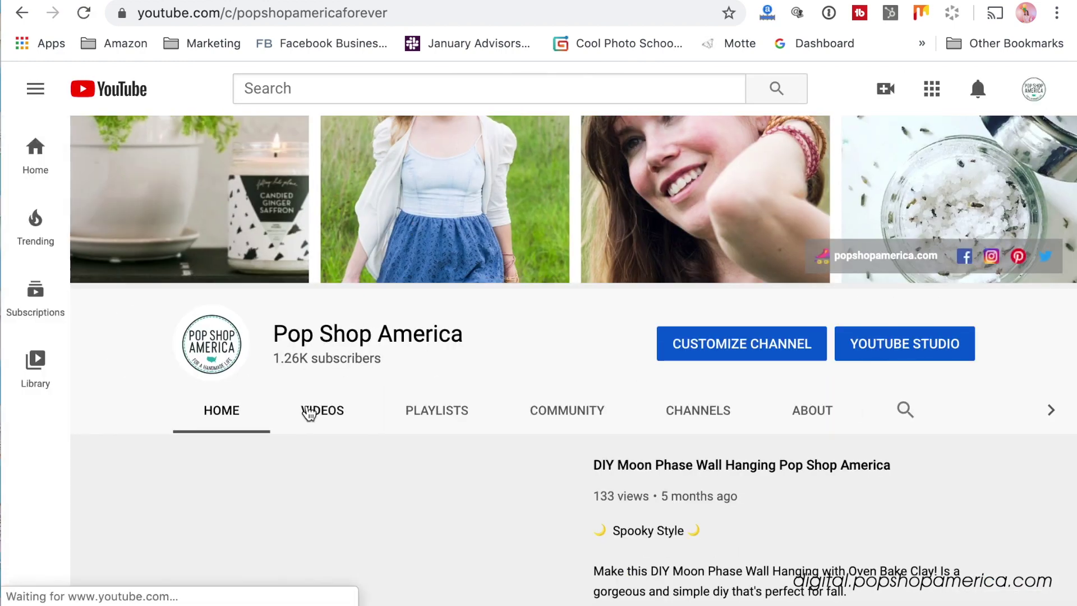
click(309, 414)
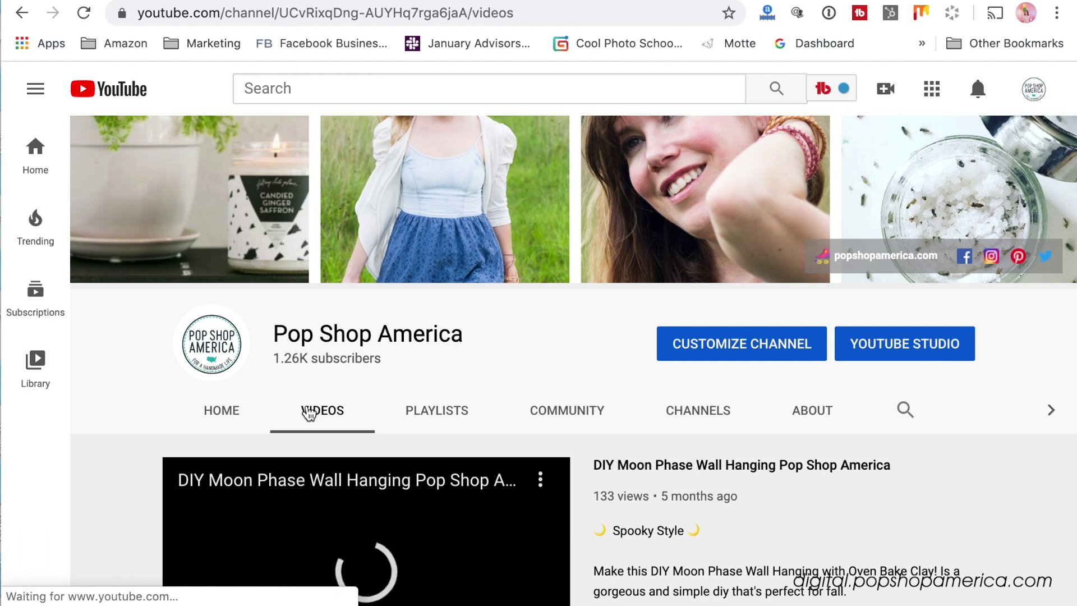
scroll(398, 426, down, 4)
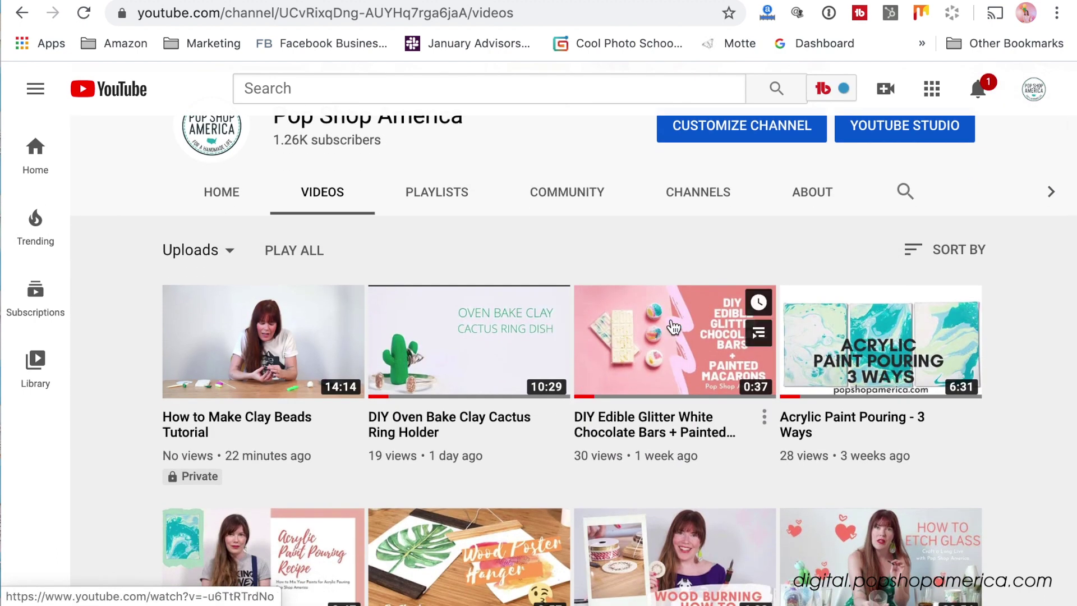
scroll(673, 328, down, 2)
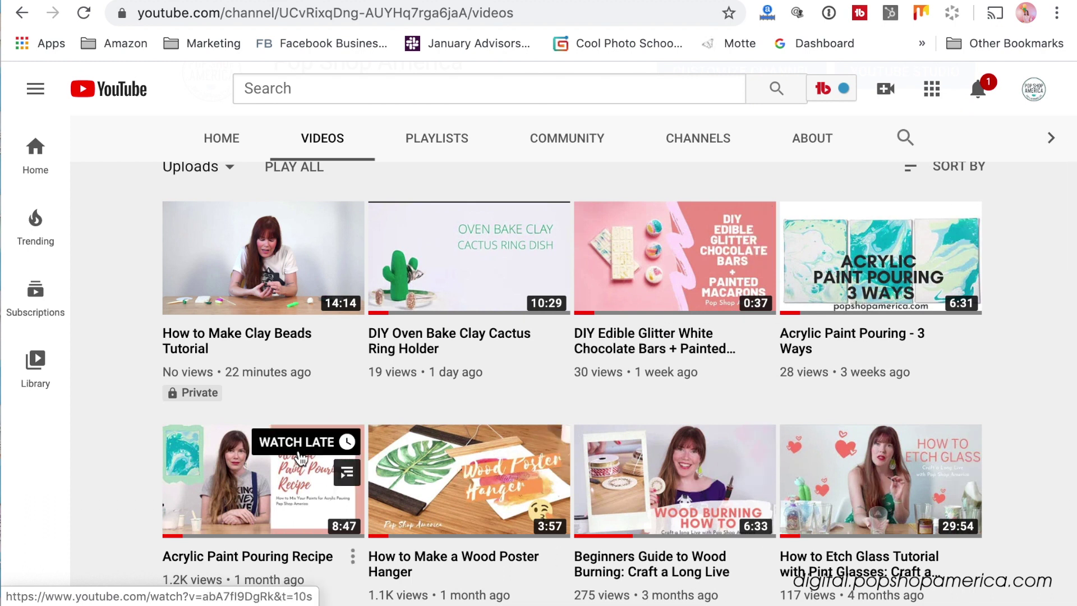
scroll(286, 481, down, 3)
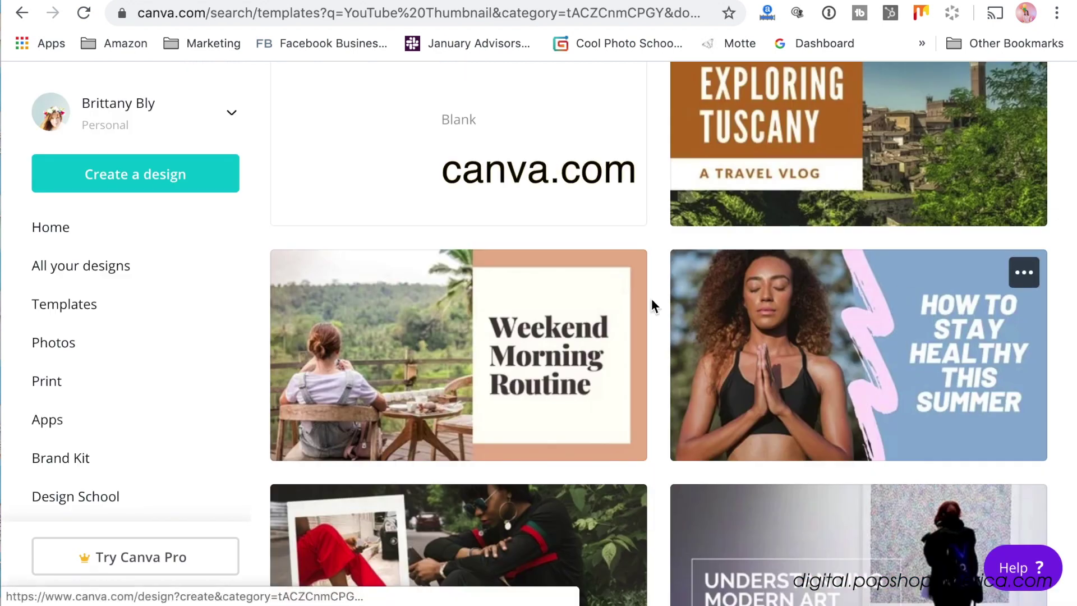
- Browse Canva's YouTube Thumbnail templates and open the "Hiking Essentials" template for editing
scroll(523, 327, down, 1)
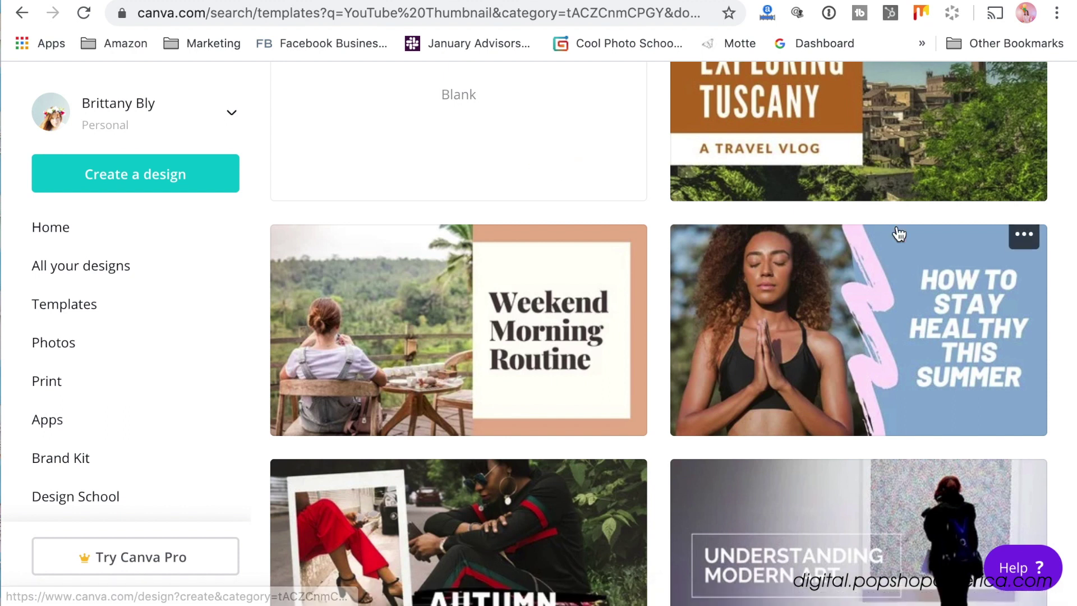
scroll(899, 233, down, 4)
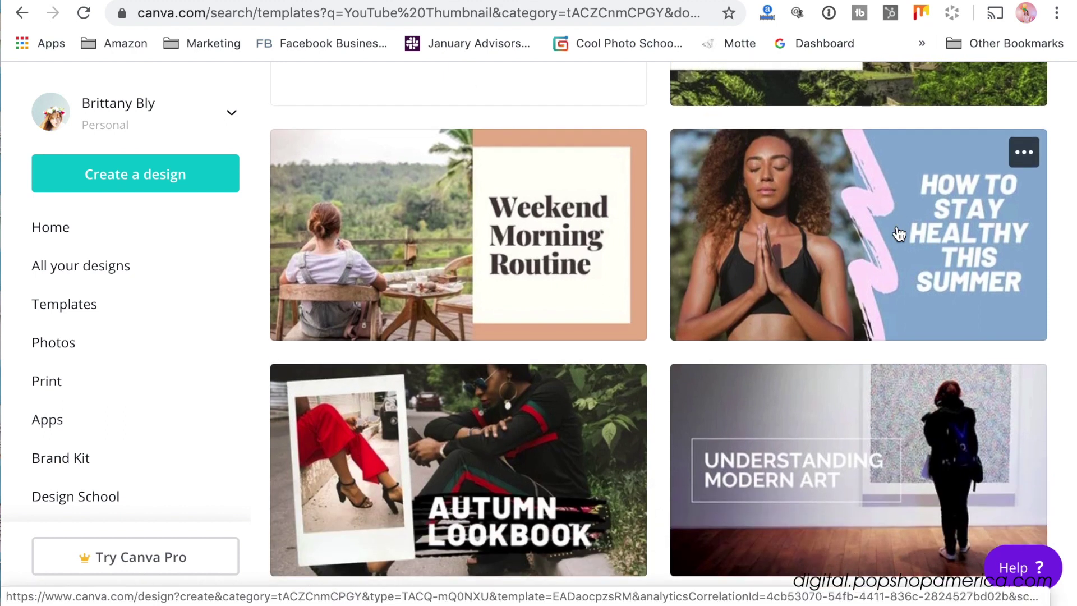
scroll(899, 234, down, 5)
scroll(897, 230, down, 4)
scroll(897, 230, down, 5)
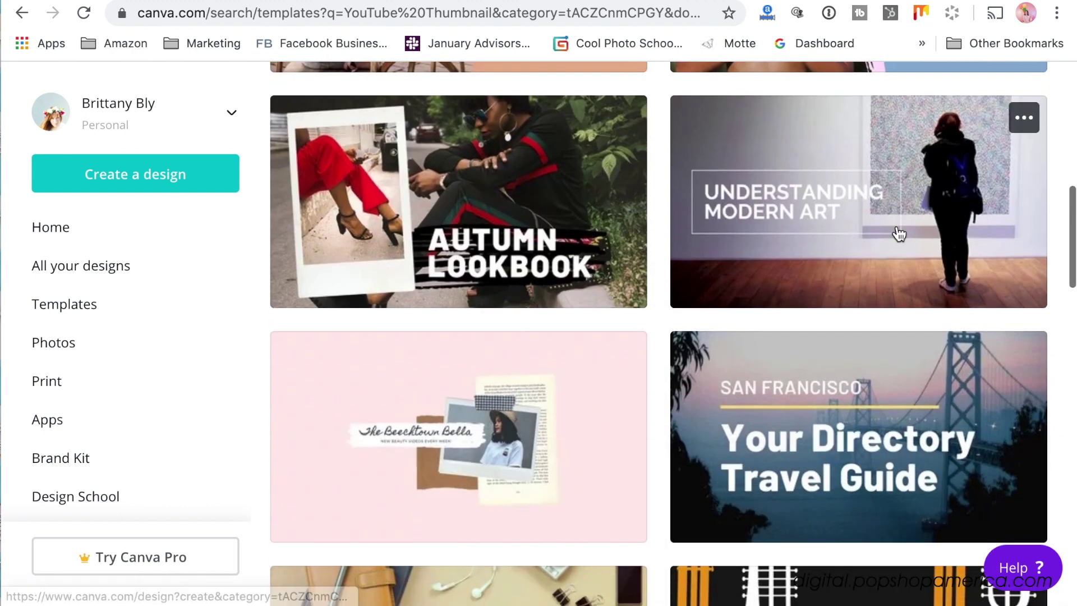
scroll(898, 233, down, 3)
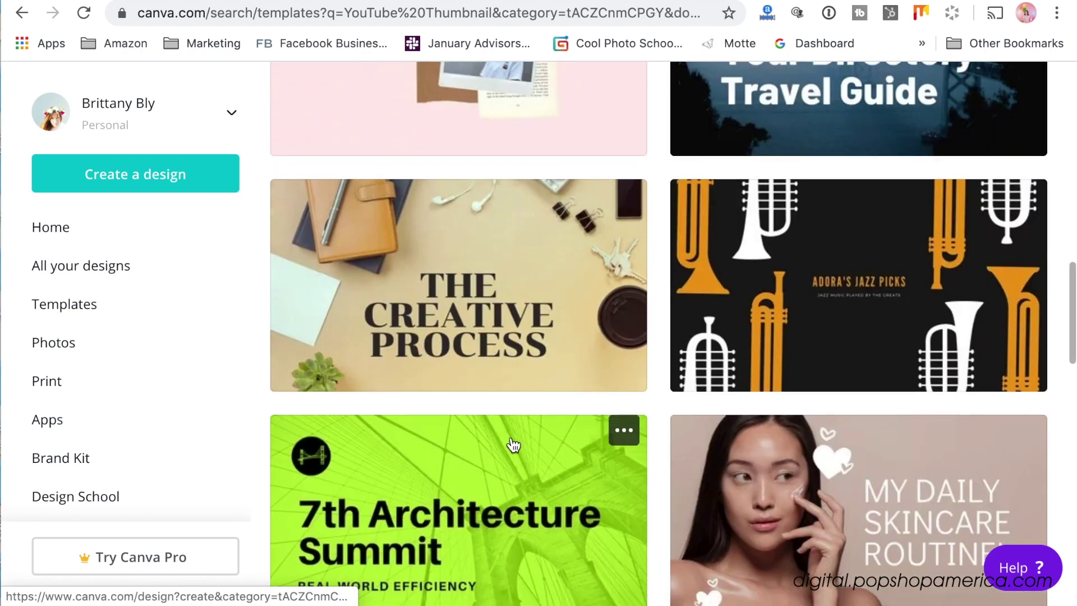
scroll(835, 475, down, 3)
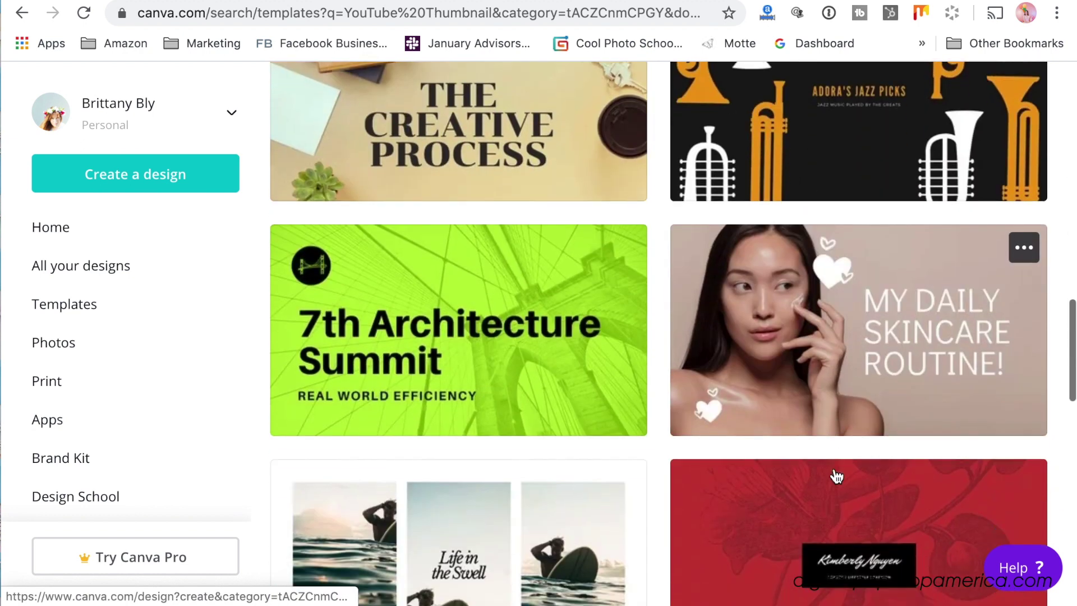
scroll(488, 548, down, 3)
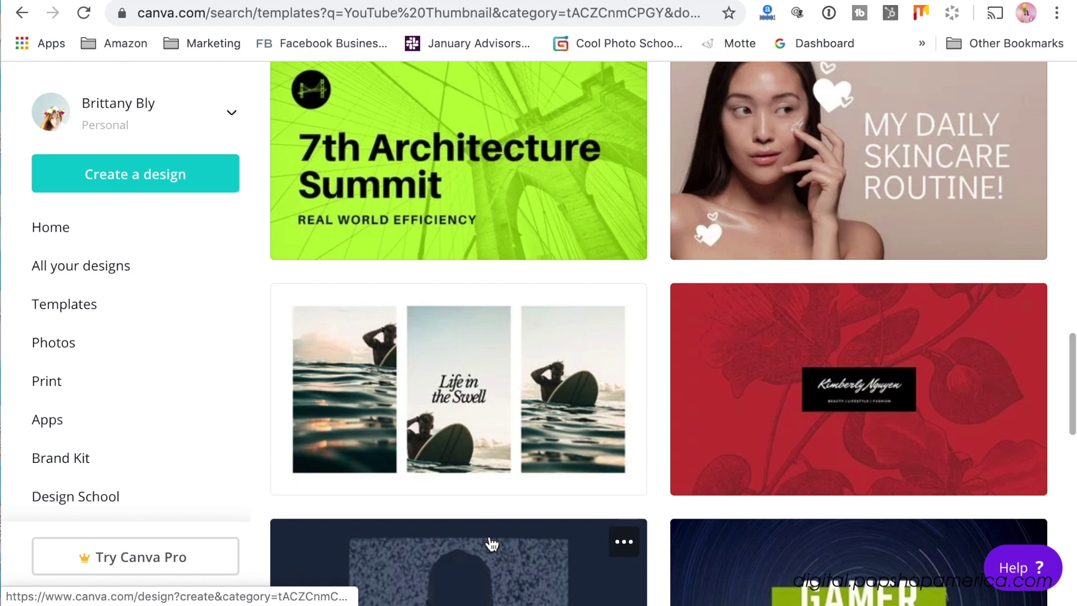
scroll(492, 543, down, 3)
scroll(872, 402, down, 1)
scroll(872, 403, down, 2)
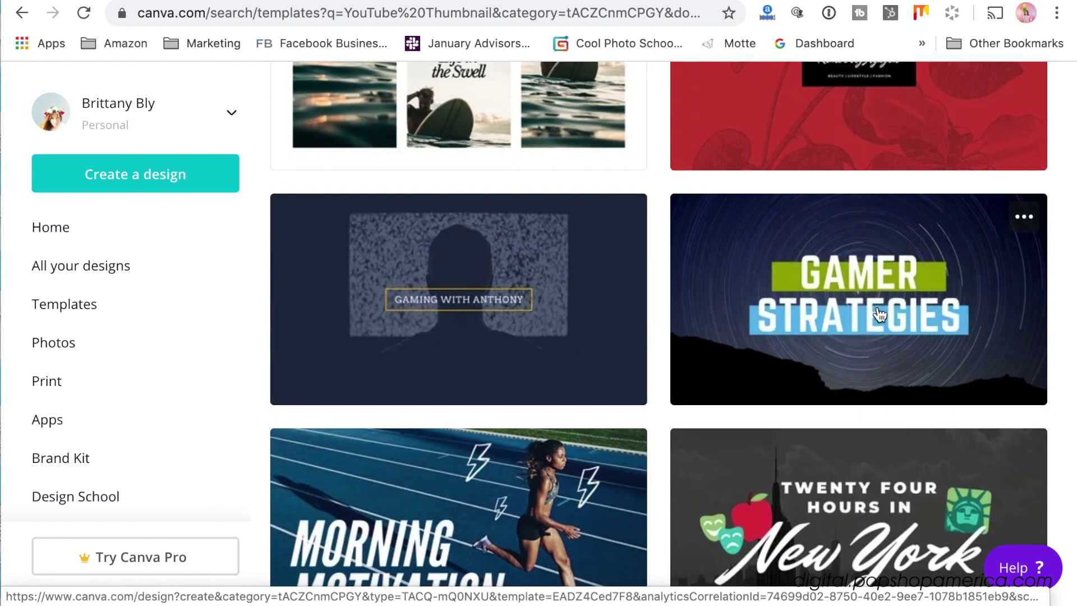
scroll(800, 378, down, 2)
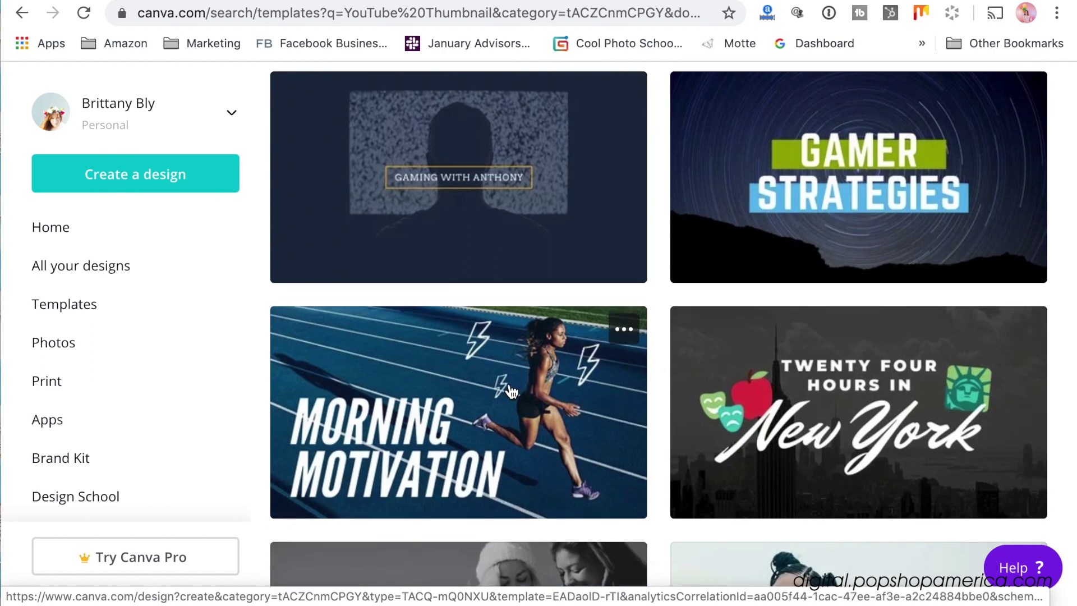
scroll(873, 412, down, 4)
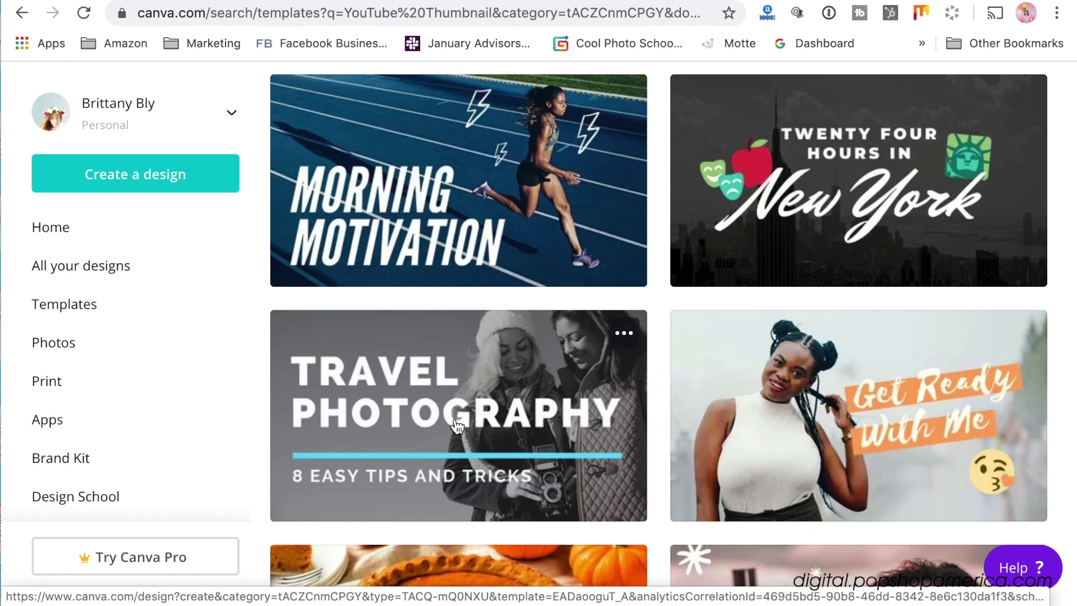
scroll(457, 427, down, 4)
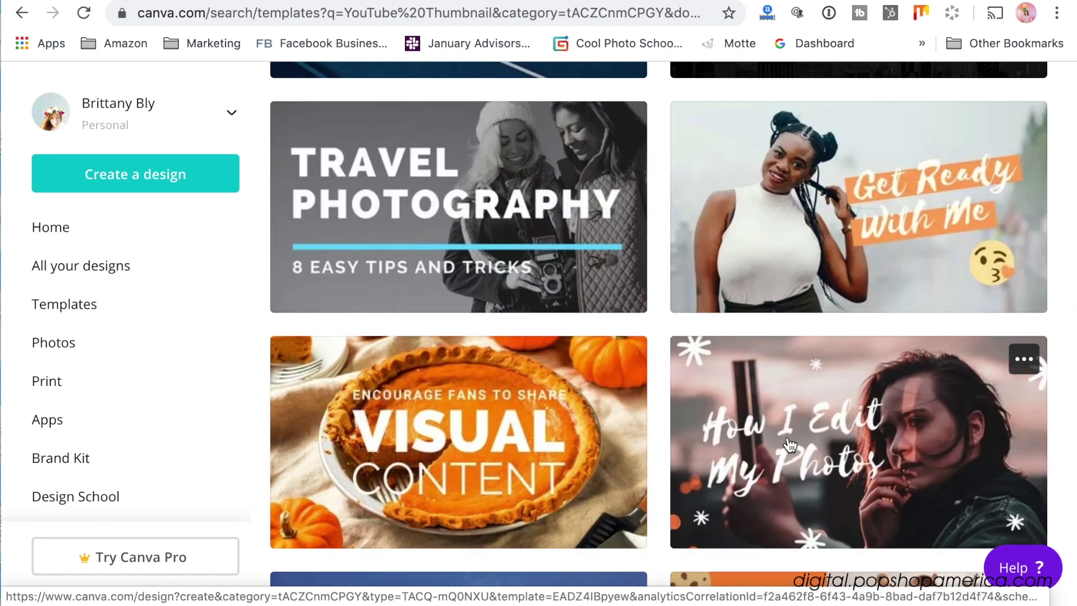
scroll(790, 444, down, 5)
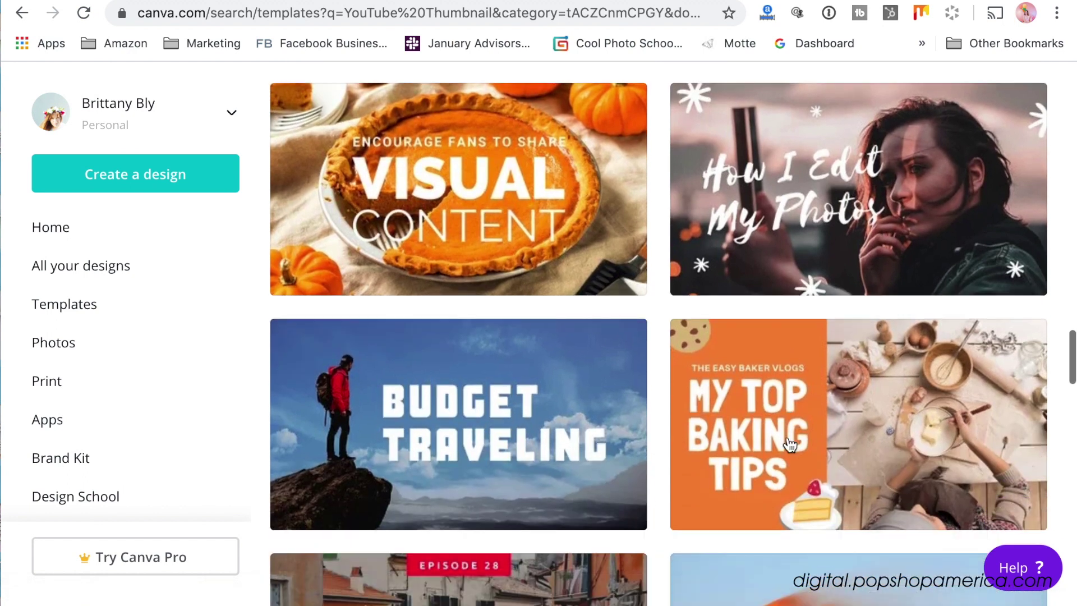
scroll(789, 444, down, 3)
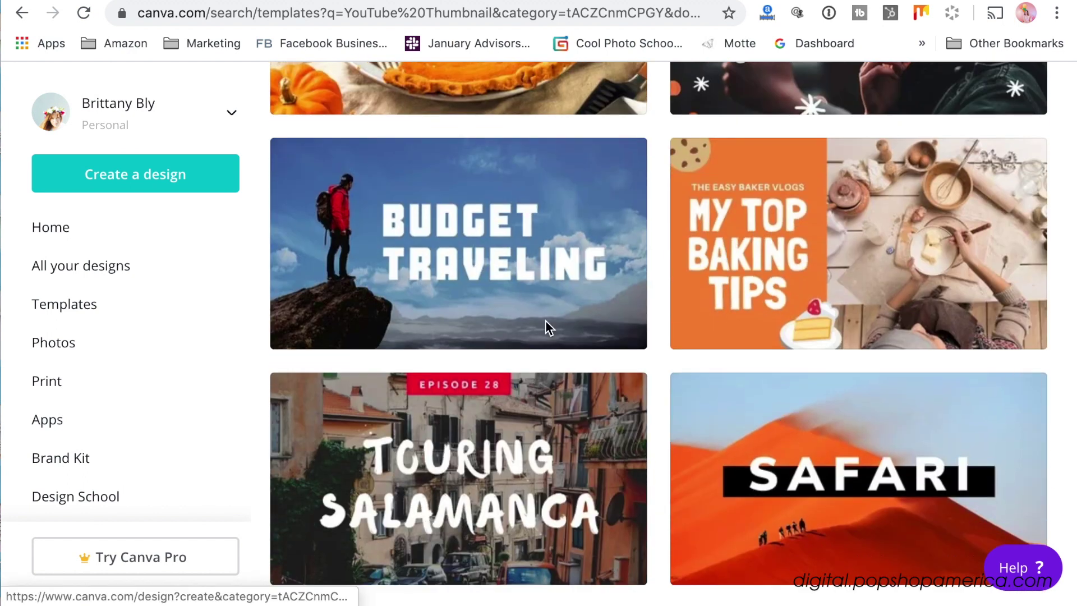
scroll(469, 482, down, 8)
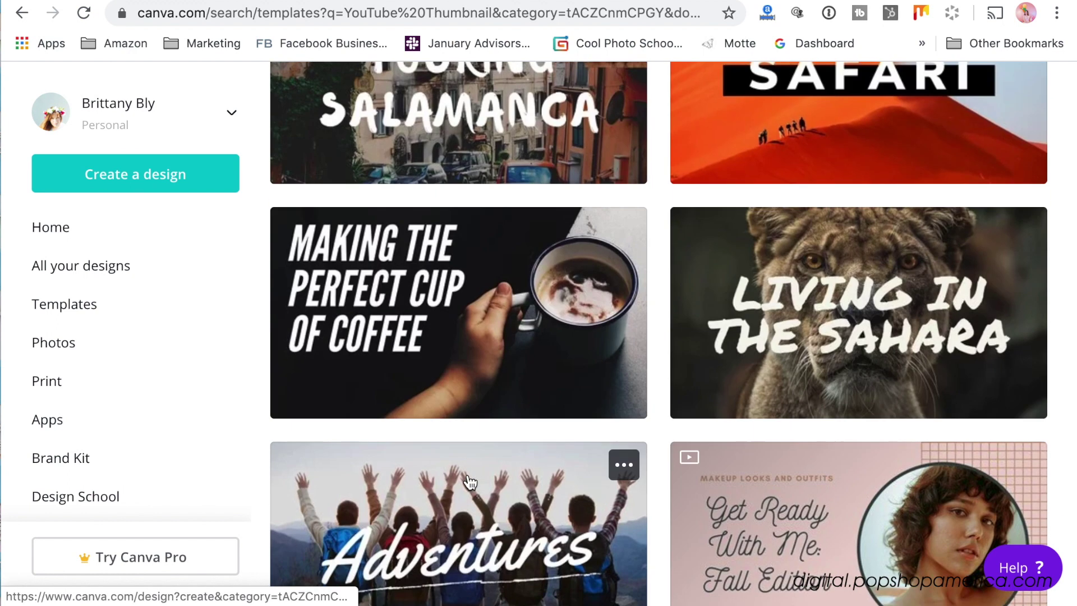
scroll(470, 483, down, 5)
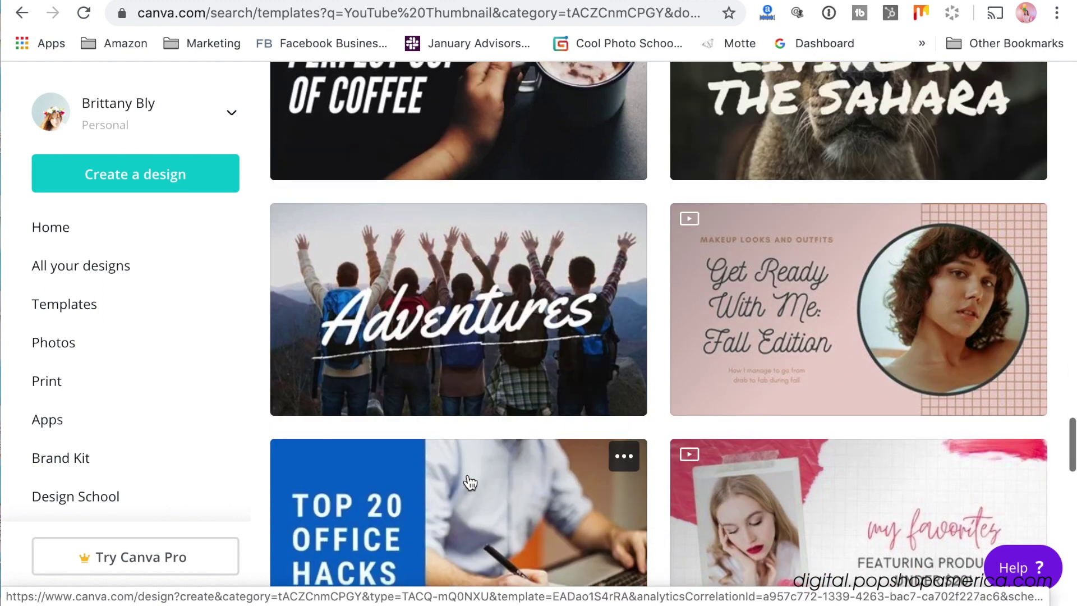
scroll(470, 483, down, 4)
scroll(470, 491, down, 3)
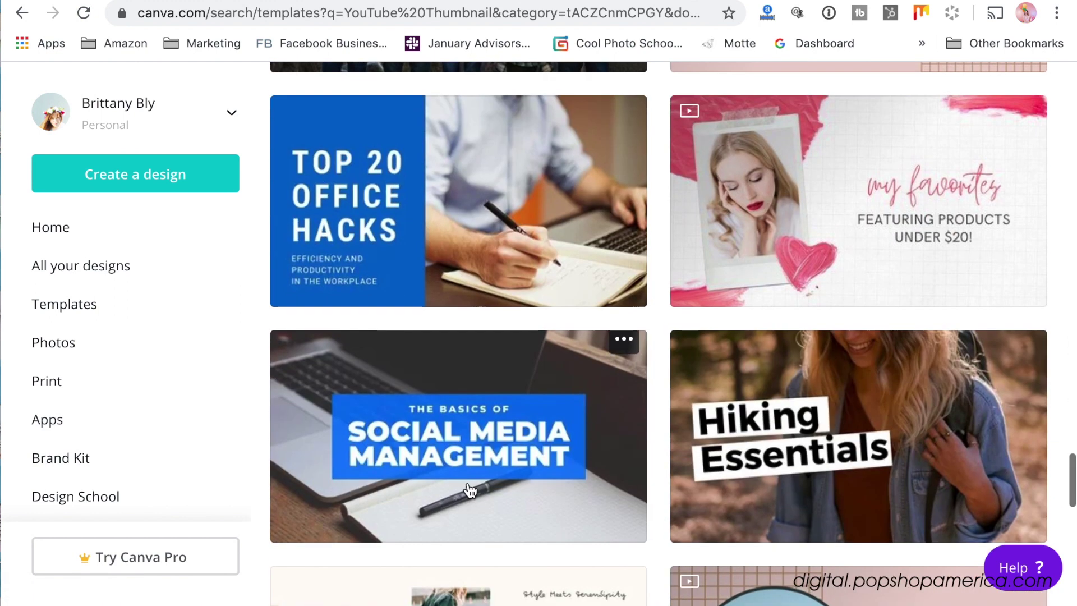
scroll(470, 491, down, 4)
scroll(470, 491, down, 2)
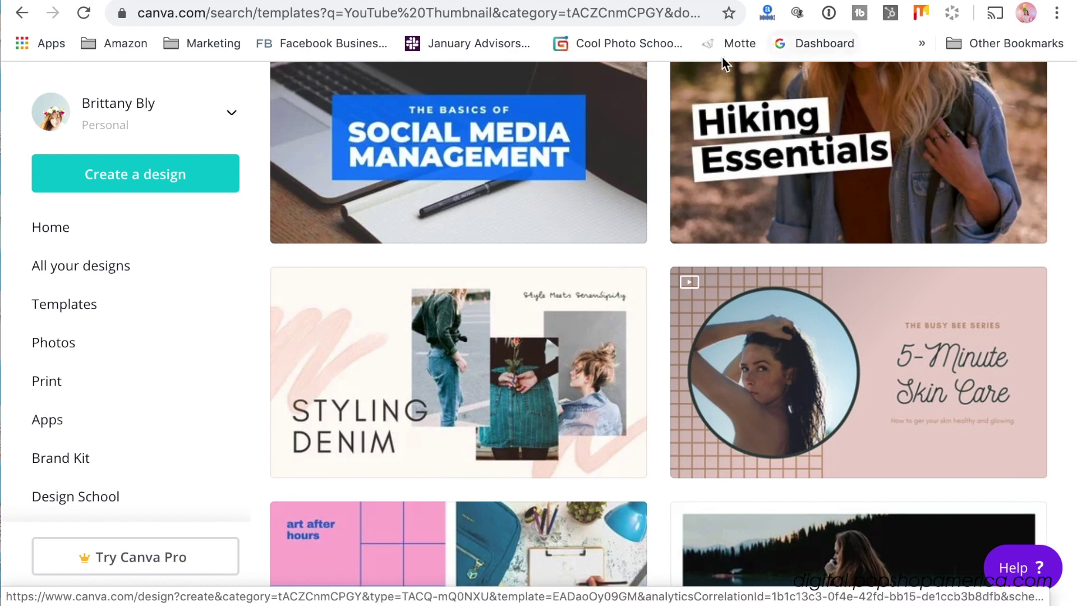
scroll(875, 185, up, 3)
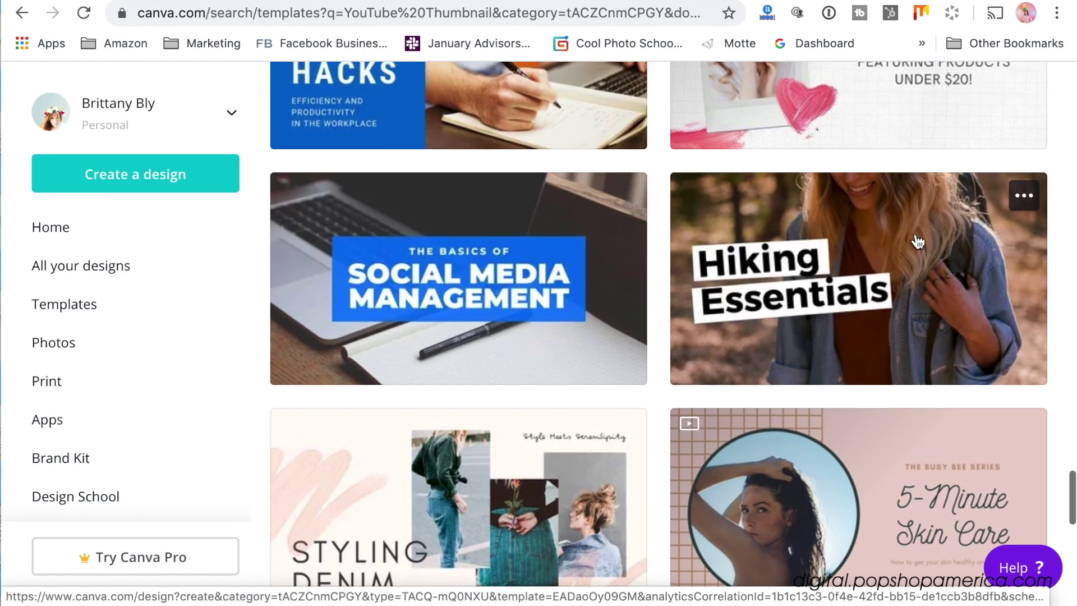
click(938, 245)
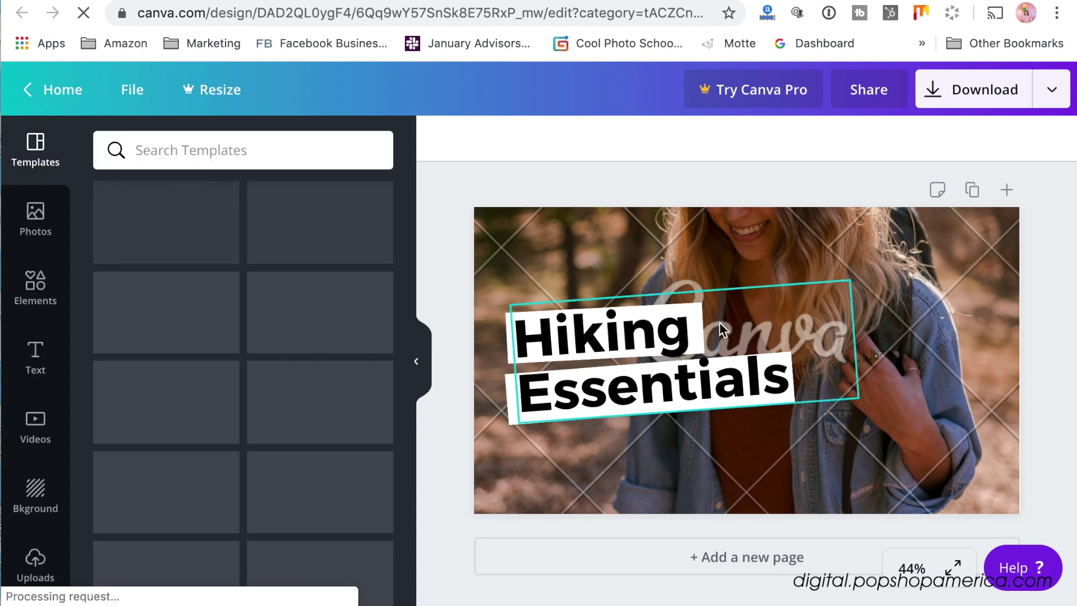
- Duplicate the "Hiking Essentials" text and place the copy on the right side of the thumbnail, slightly higher than the original
click(691, 322)
click(797, 373)
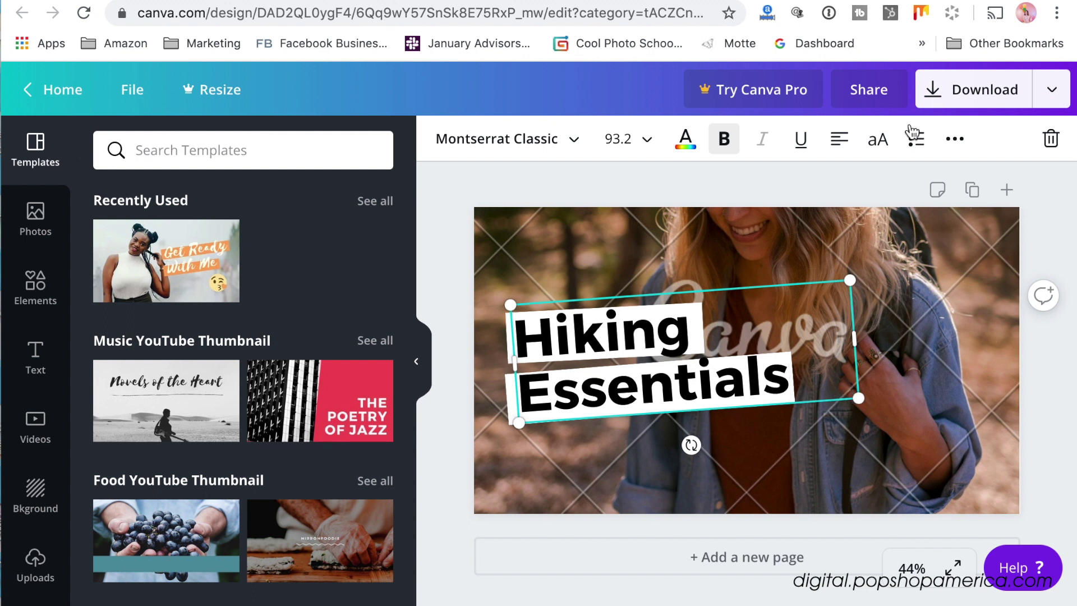
click(956, 139)
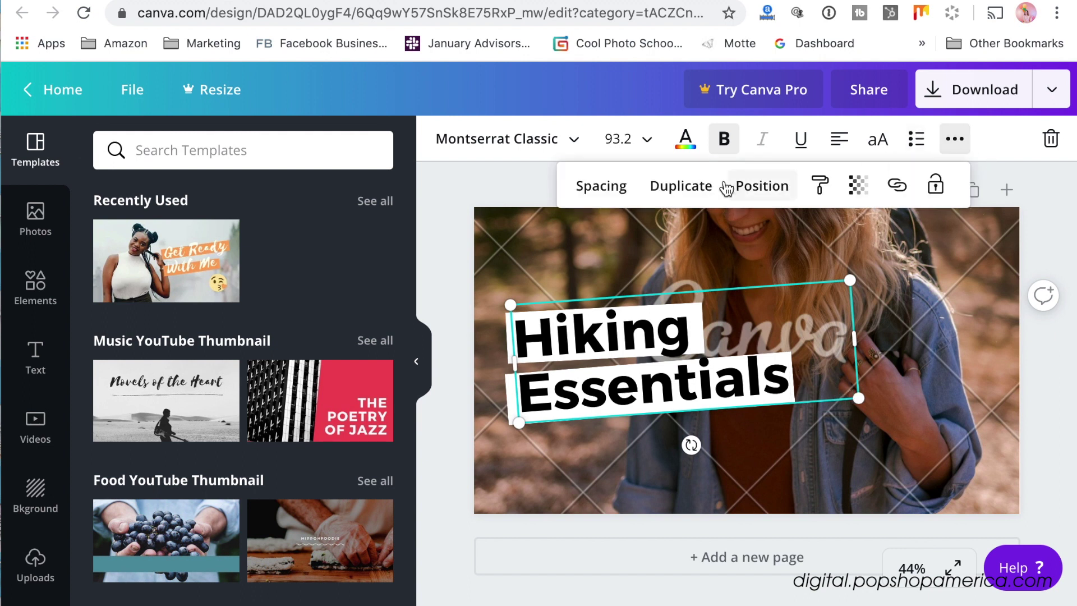
click(693, 188)
drag(718, 370, 936, 330)
- Duplicate the white box behind "Essentials" and move the copy onto the second line of the duplicated text
click(516, 418)
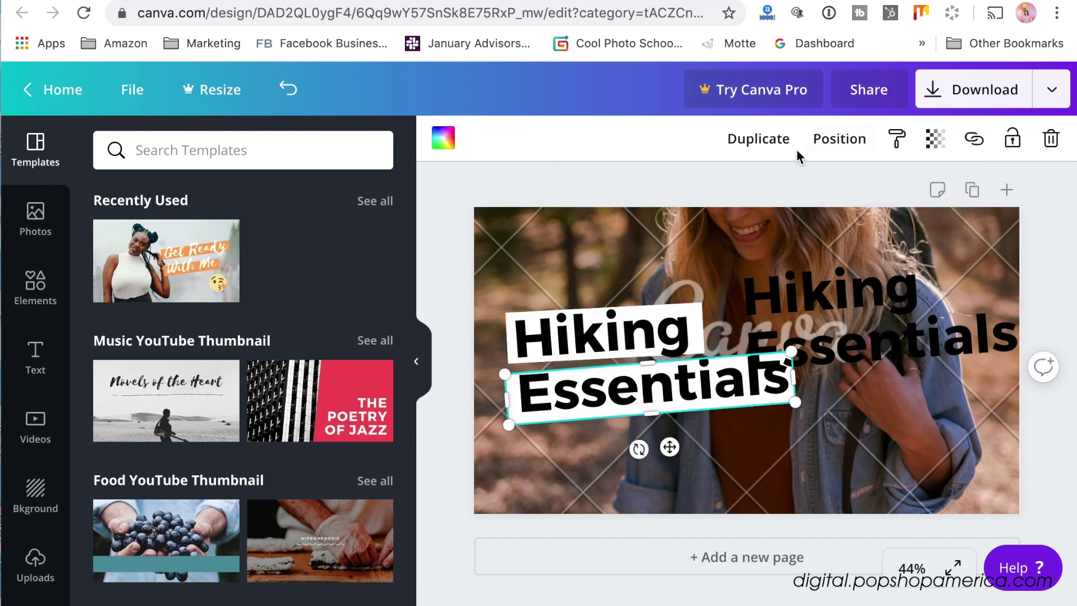
click(771, 149)
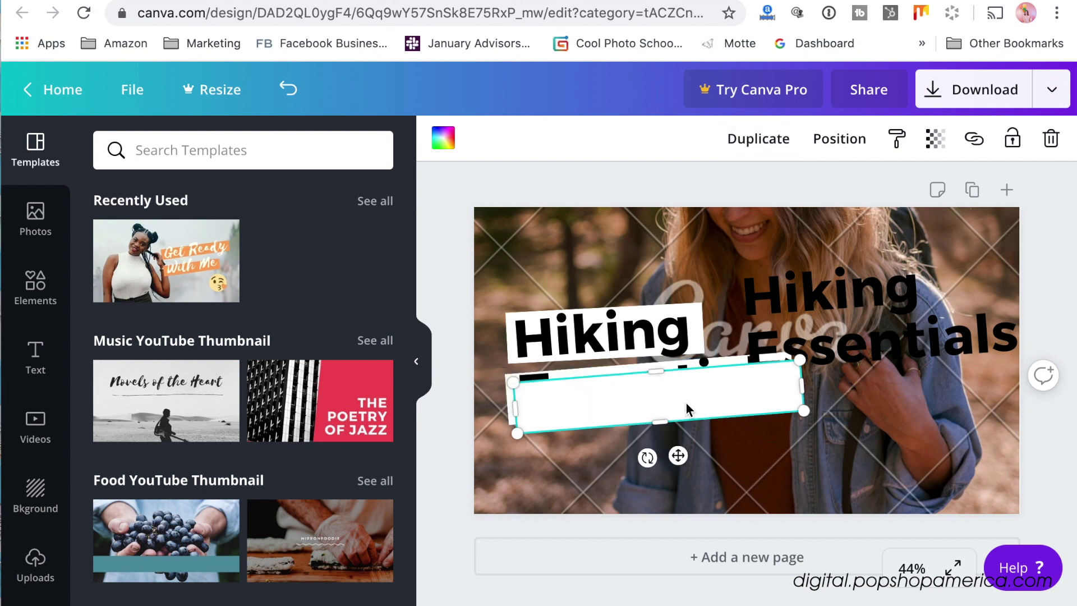
drag(709, 415, 915, 362)
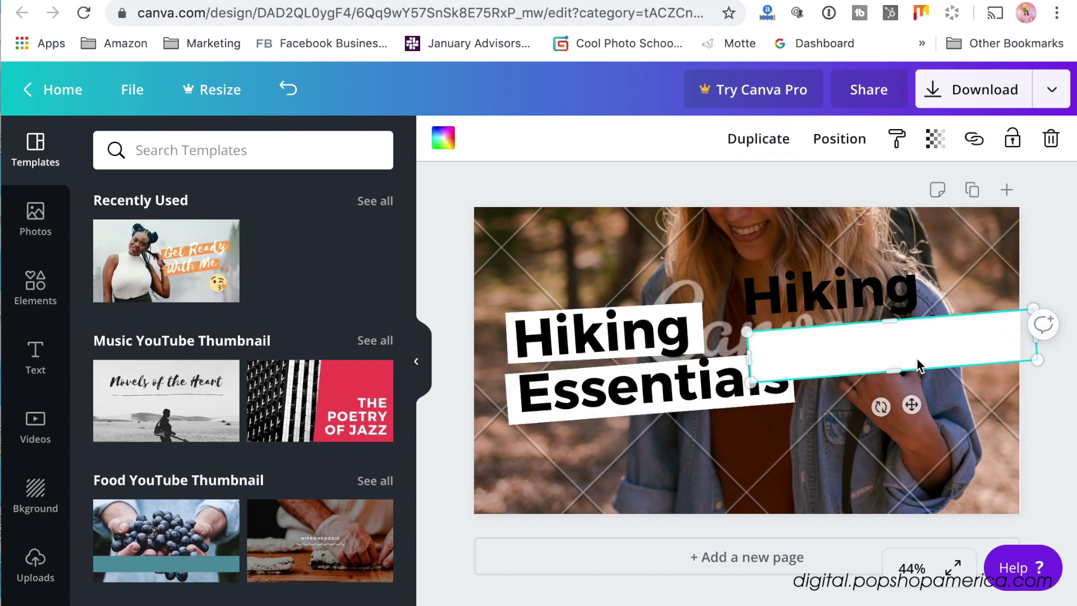
- Send the copied white box backward so it sits behind the duplicated "Hiking Essentials" text
click(835, 139)
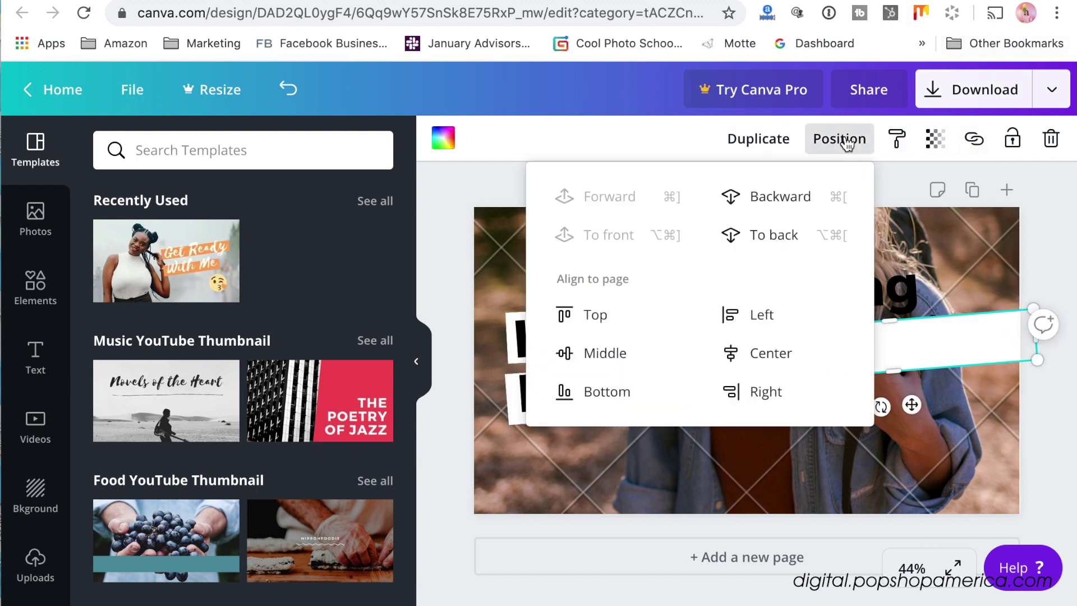
click(772, 207)
click(701, 348)
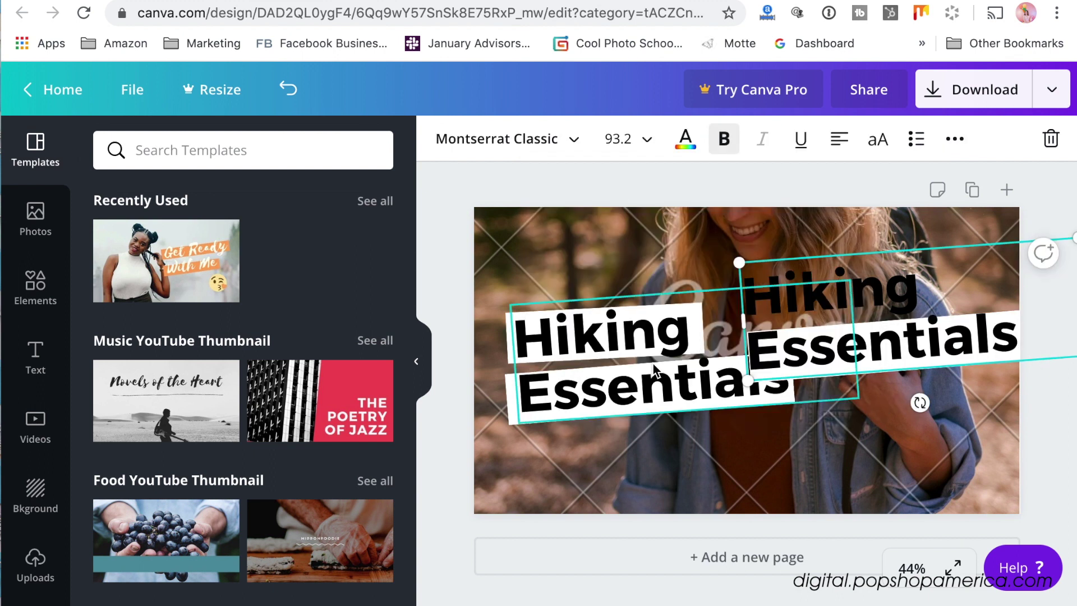
- Move the original "Hiking Essentials" text and its two white boxes to the upper-left corner of the thumbnail
drag(604, 354, 634, 446)
click(611, 342)
drag(582, 345, 558, 252)
click(611, 383)
drag(612, 383, 578, 312)
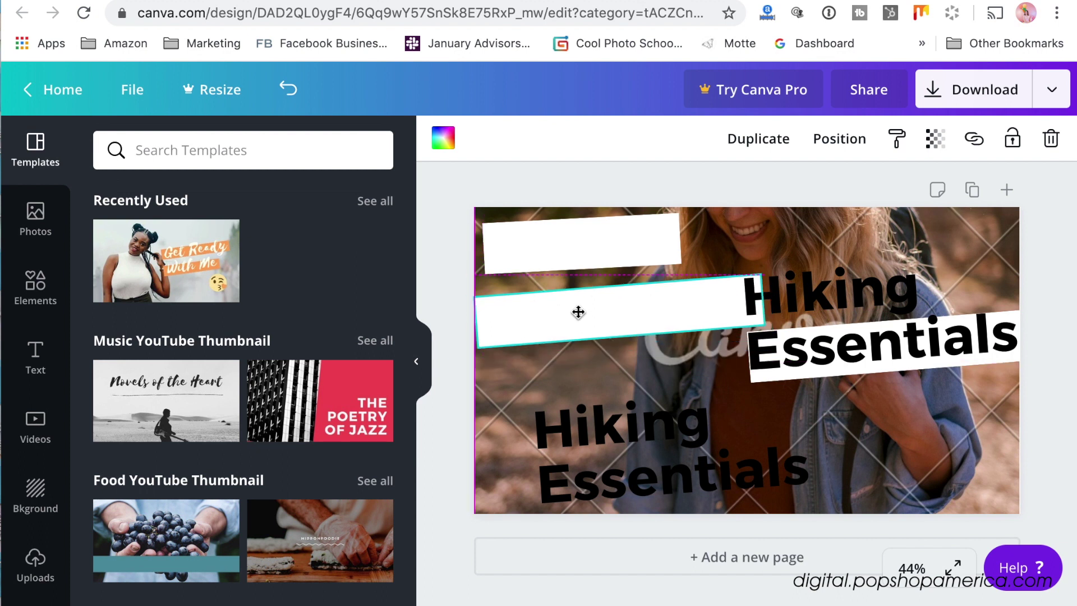
drag(630, 452, 587, 280)
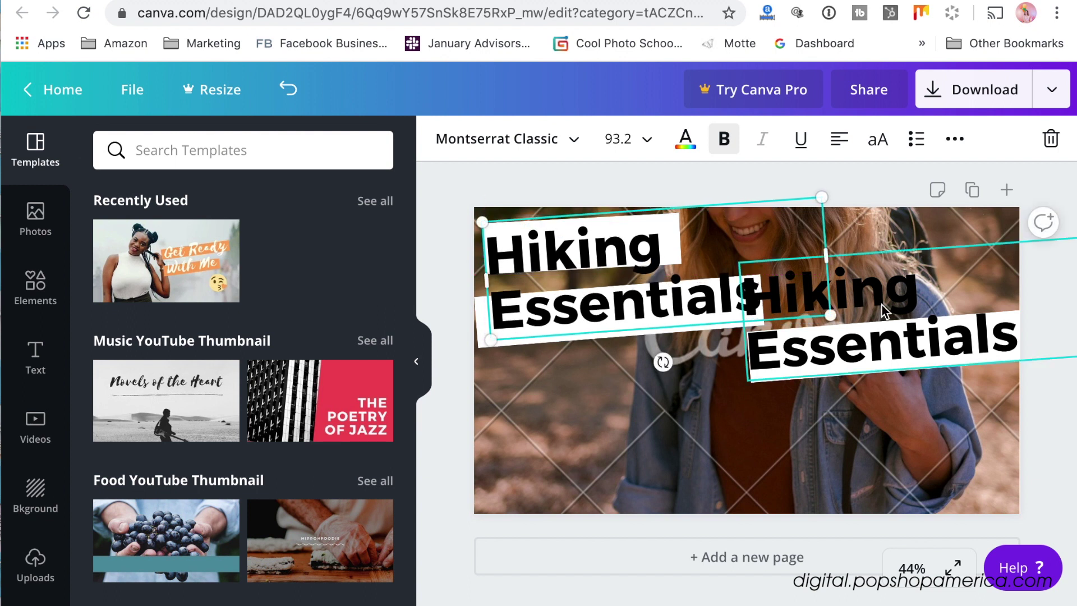
- Tilt the duplicated text and its white box diagonally downward to the right and place them in the thumbnail's upper-right corner
click(862, 354)
drag(920, 403, 880, 394)
drag(895, 269, 929, 241)
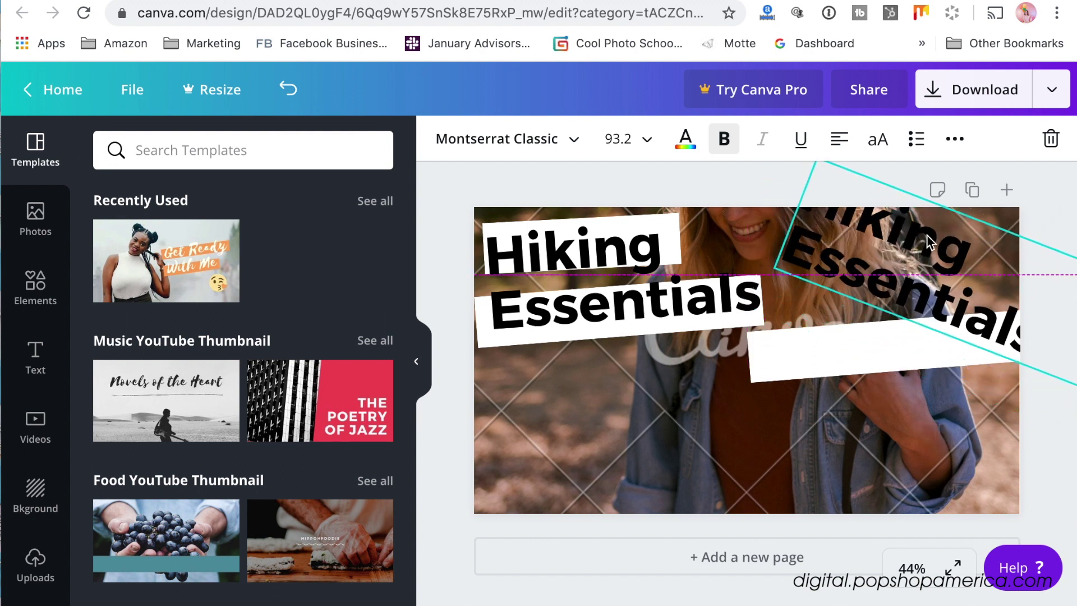
click(857, 353)
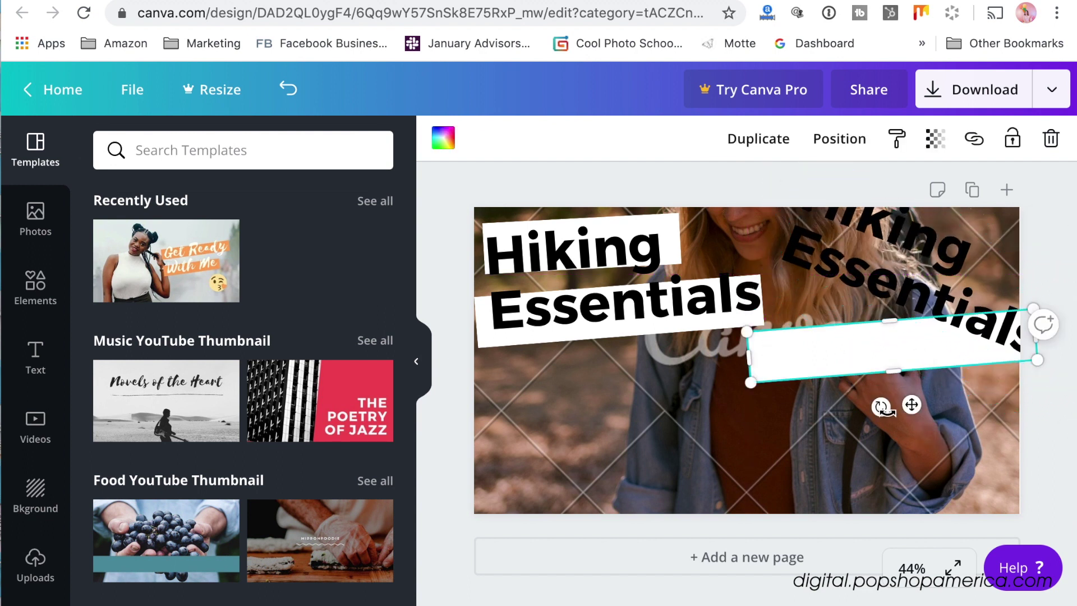
drag(873, 407, 855, 394)
drag(862, 344, 878, 291)
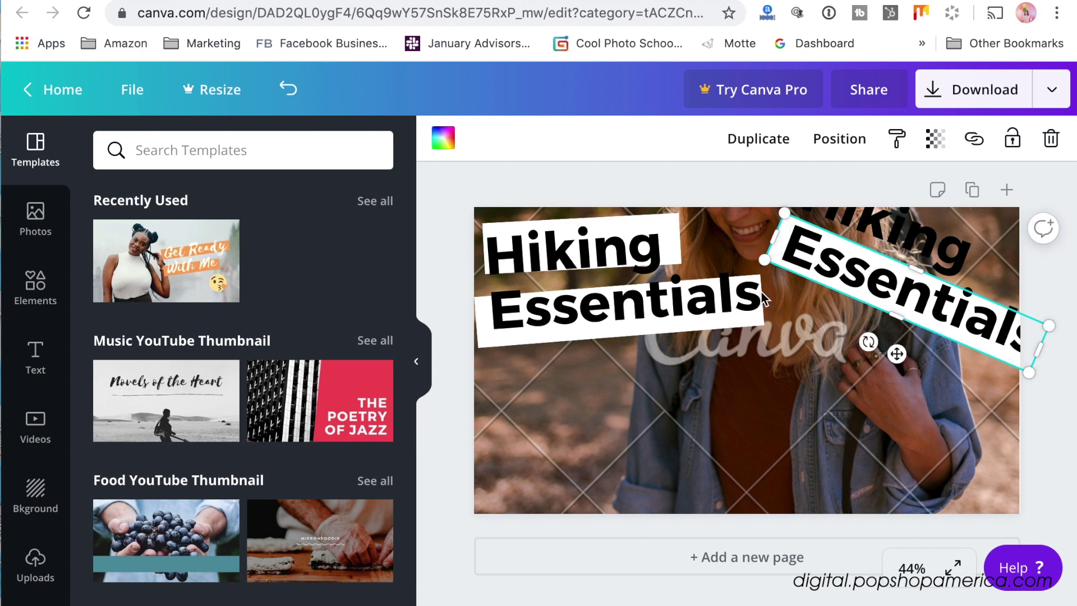
- Change the font of both "Hiking Essentials" texts to Glacial Indifference
click(567, 306)
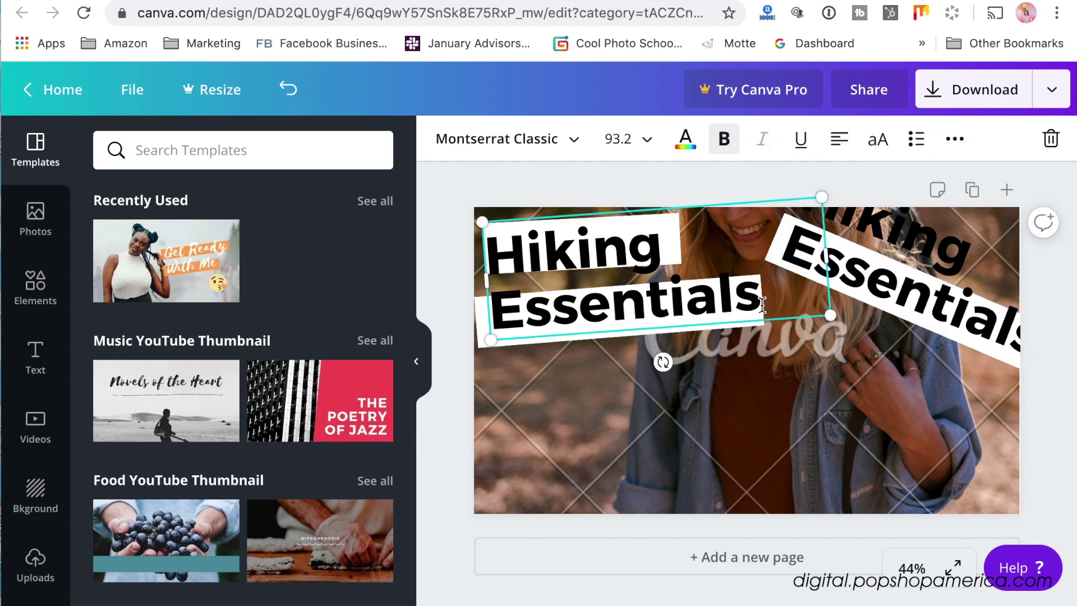
double_click(611, 283)
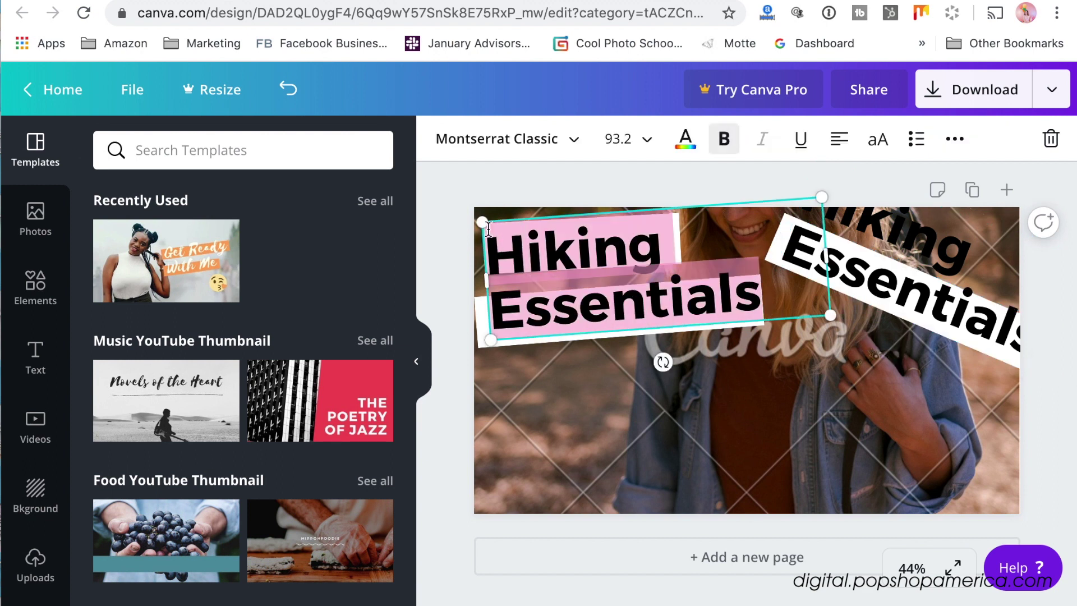
click(492, 148)
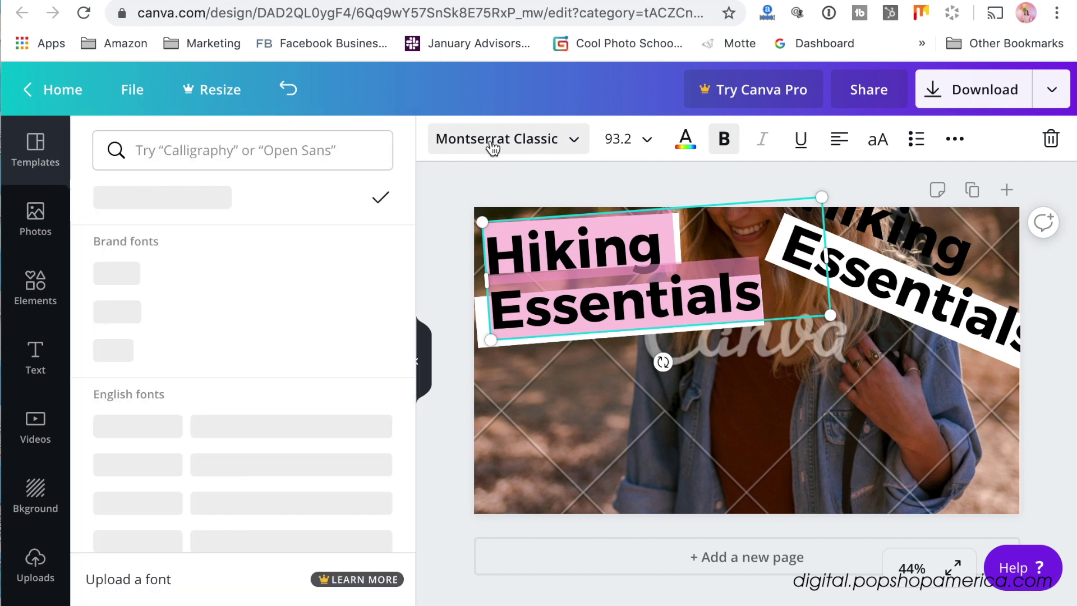
click(188, 157)
text(g)
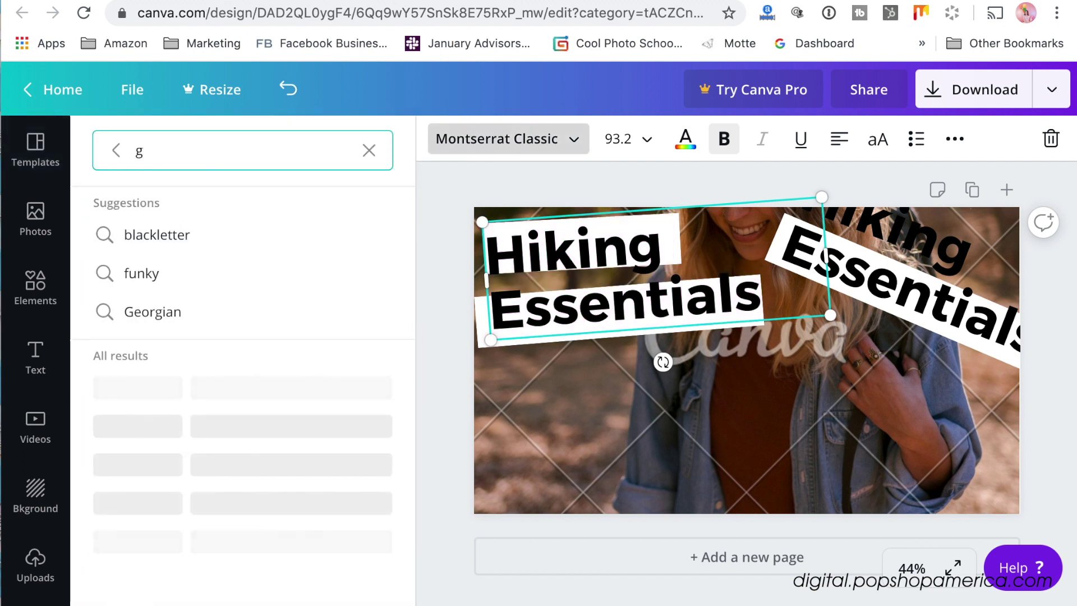
text(lacial)
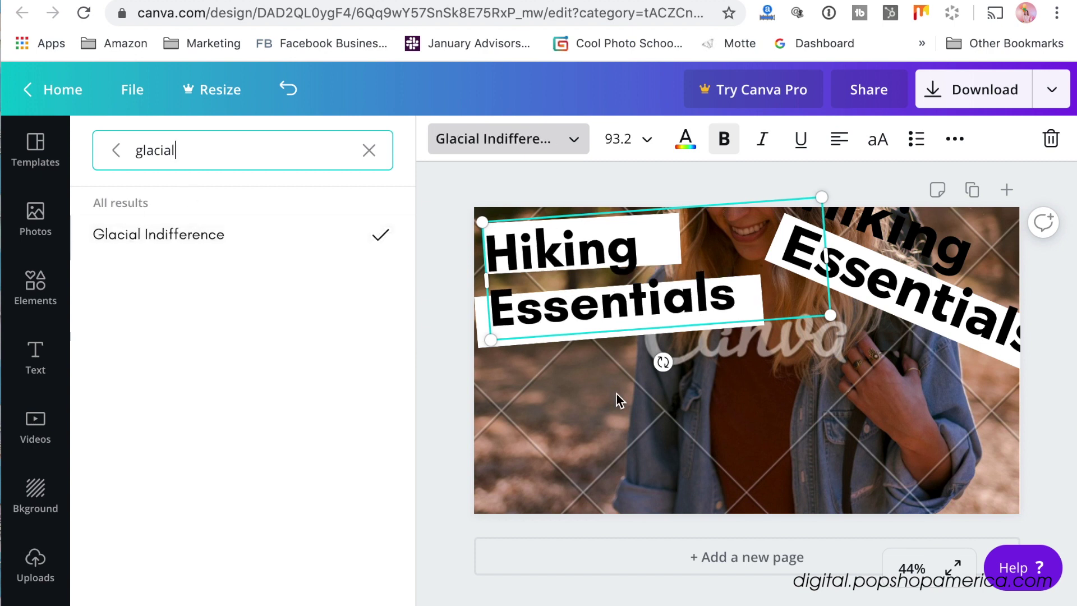
click(935, 301)
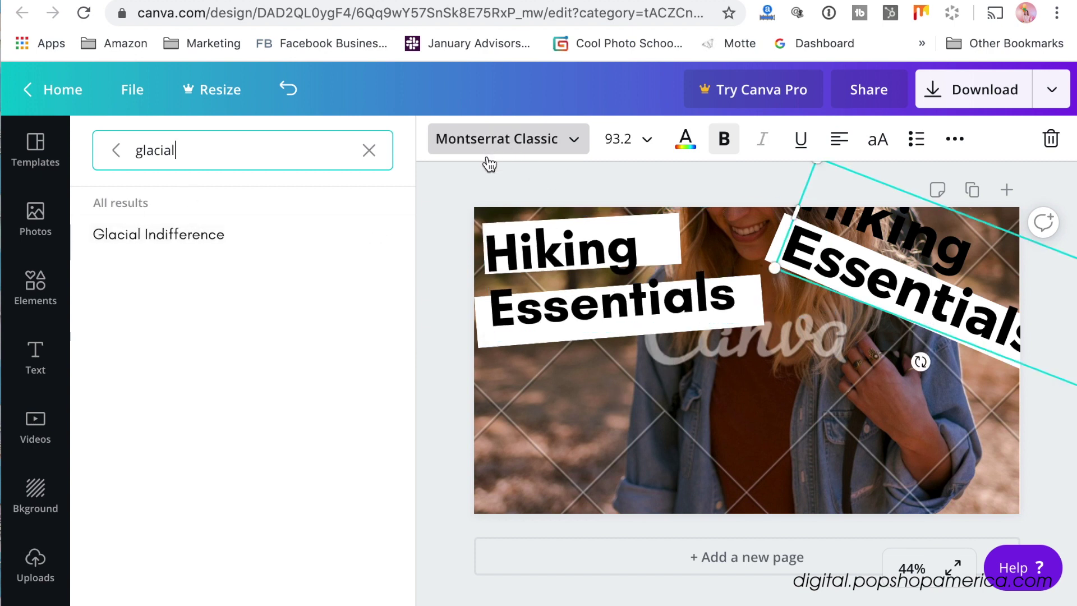
click(149, 234)
click(751, 430)
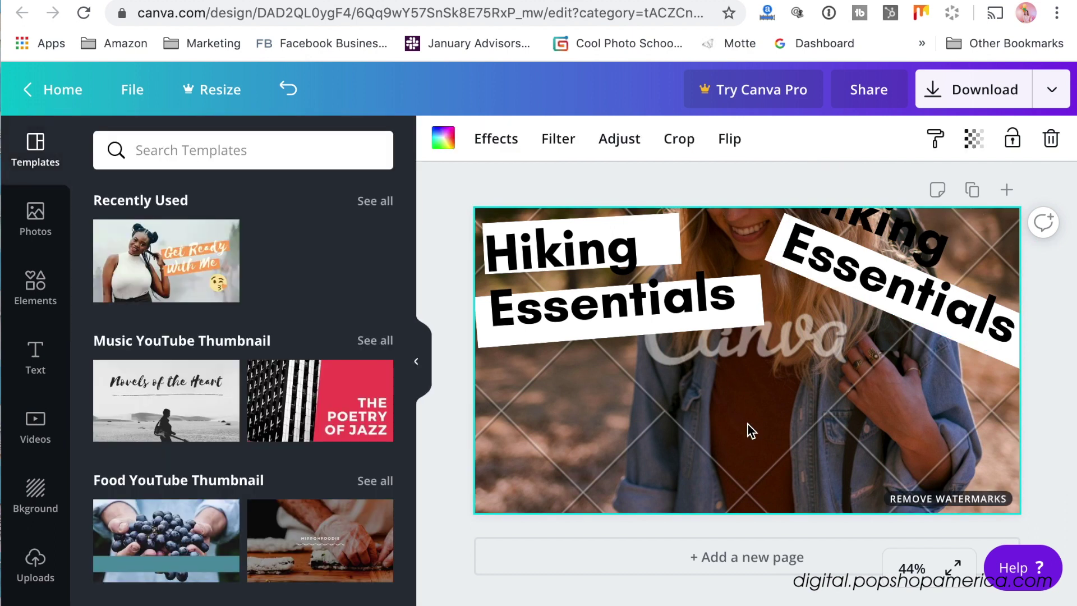
- Upload the photo "Oven Bake Clay Photos7 (2).jpg" from the Downloads folder to the image uploads
click(664, 315)
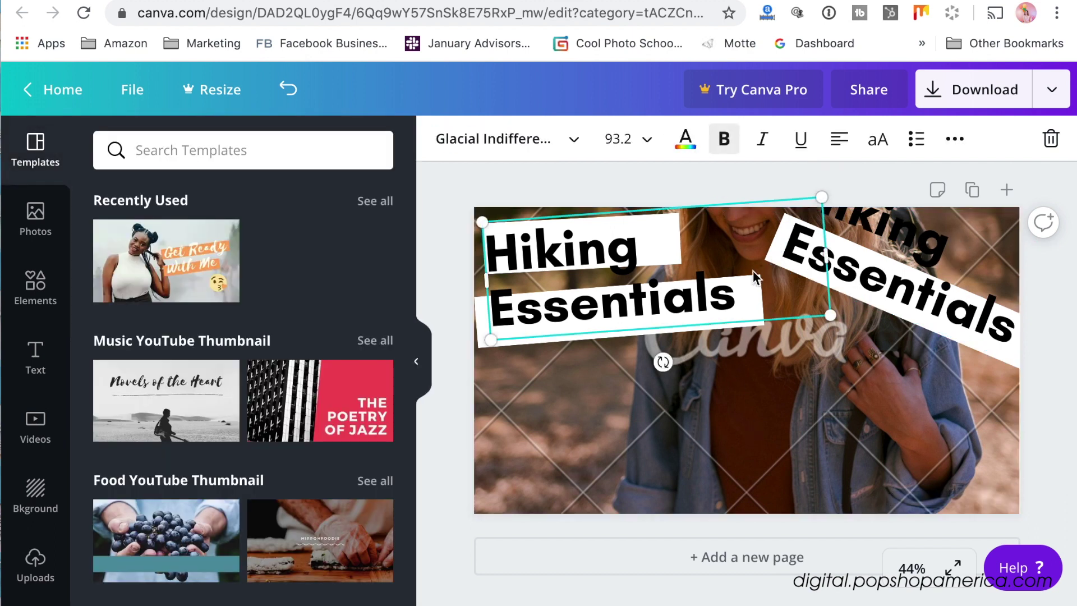
click(39, 569)
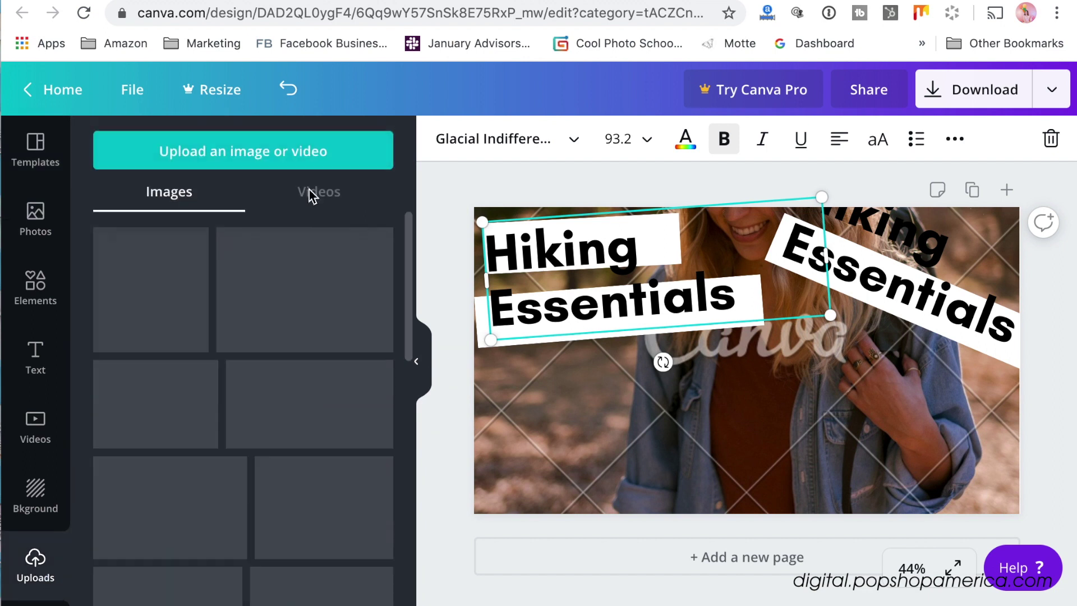
click(243, 150)
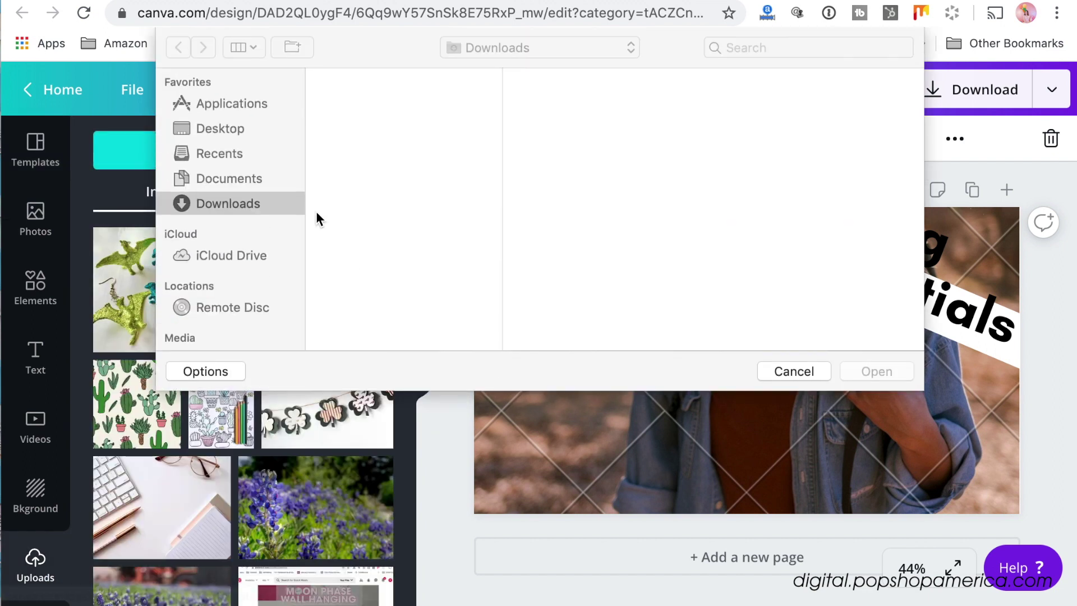
click(392, 156)
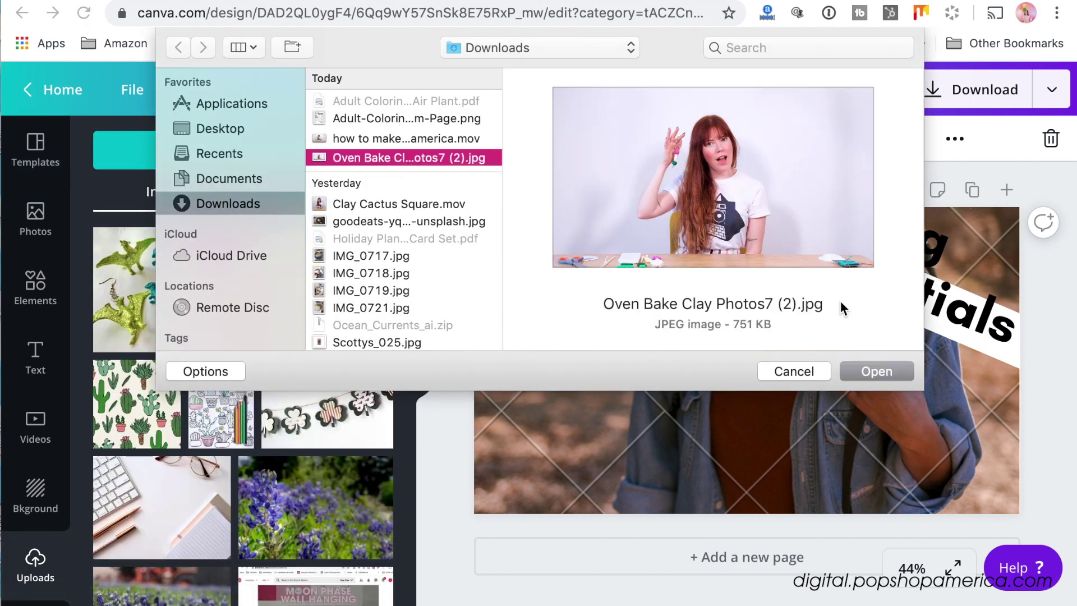
click(873, 371)
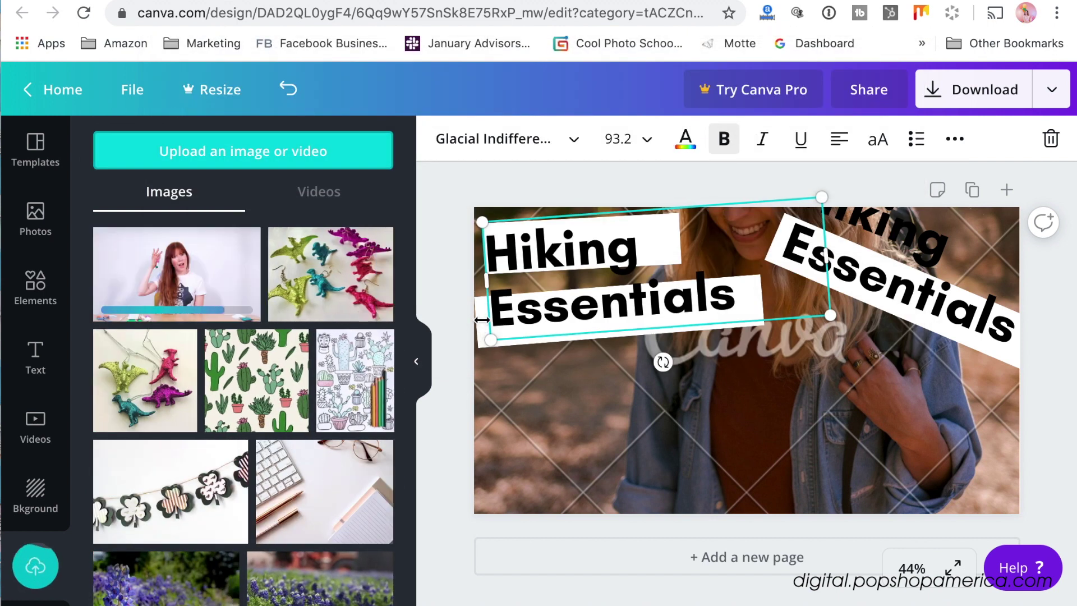
click(454, 357)
- Recolor the white box behind the original text's "Essentials" line with #e17366
click(510, 343)
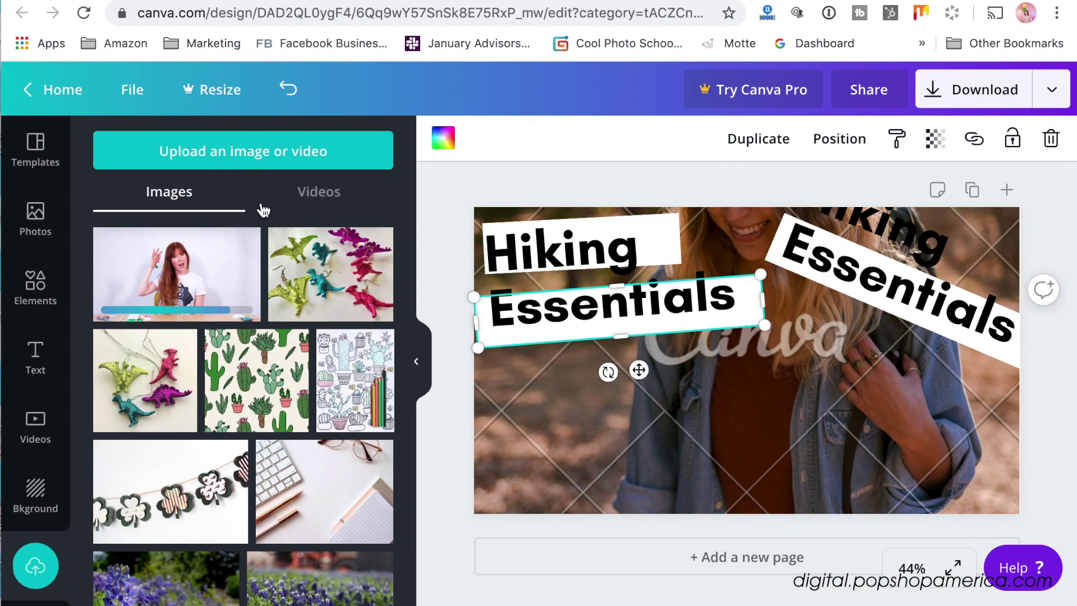
click(443, 138)
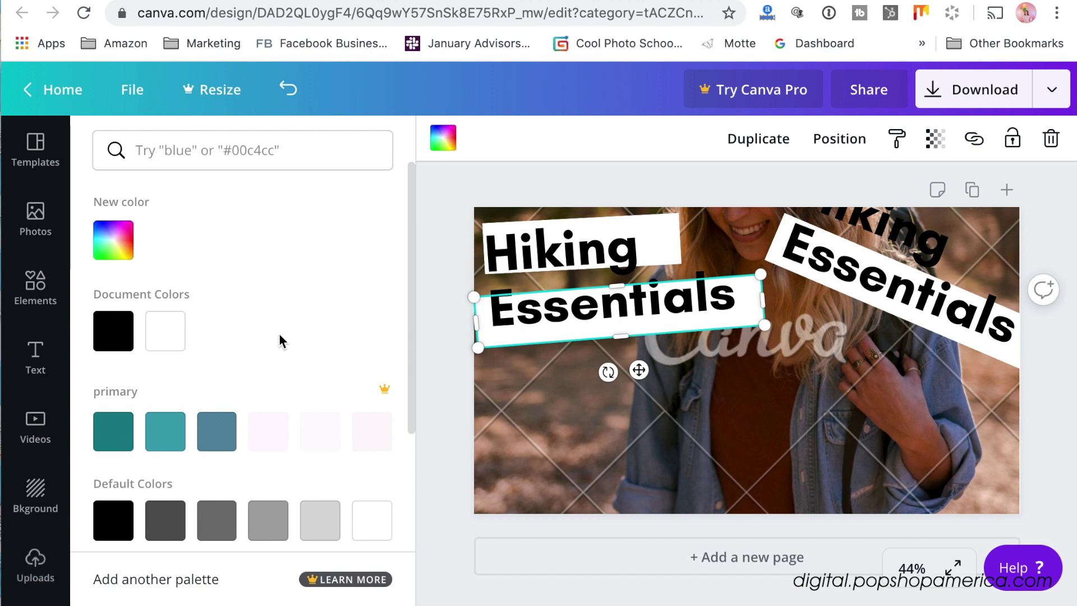
click(122, 256)
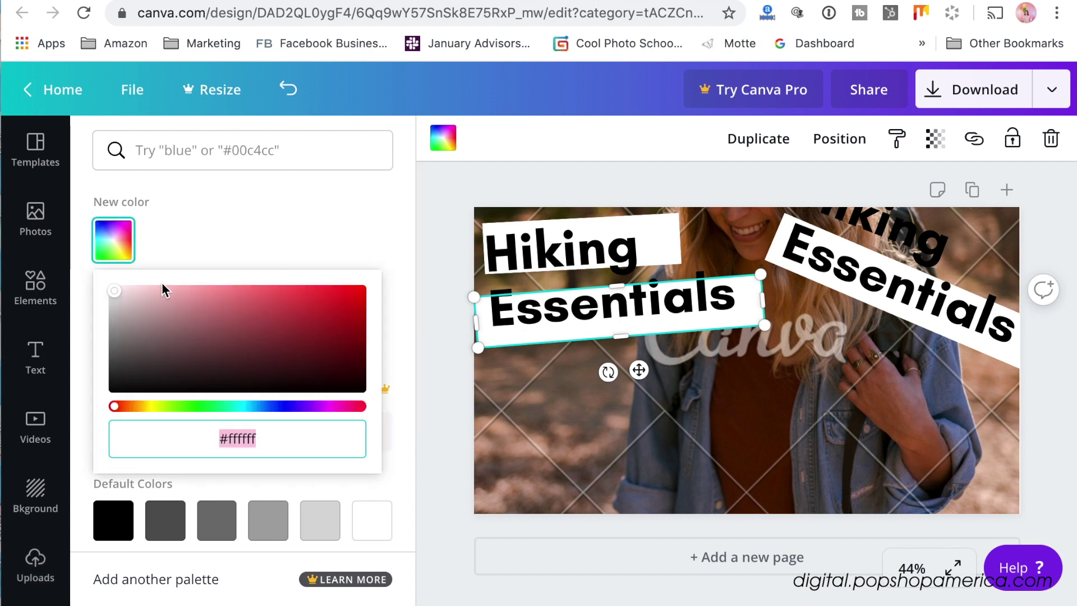
text(#e17366)
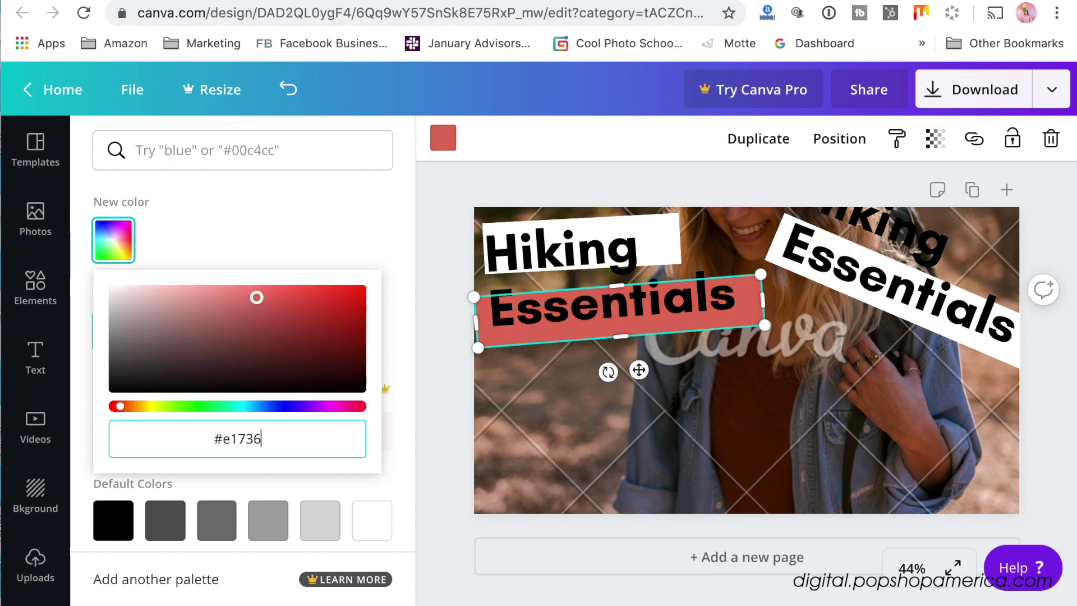
click(441, 408)
- Recolor the white box behind the original "Hiking" line in the same coral red, moving the text aside and back onto the boxes
click(667, 238)
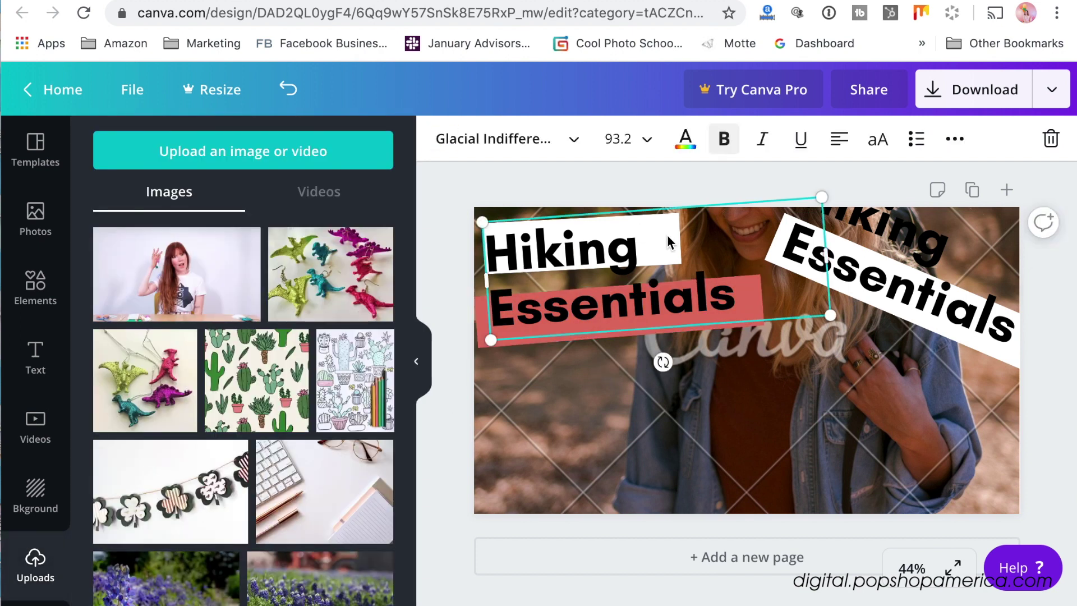
click(514, 206)
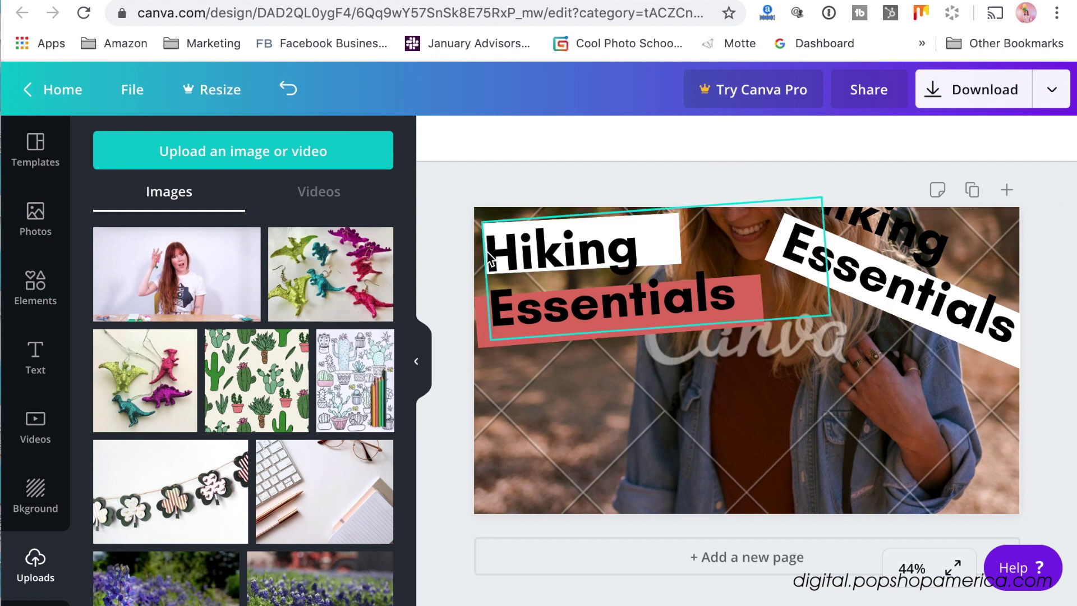
drag(619, 266, 662, 331)
click(597, 254)
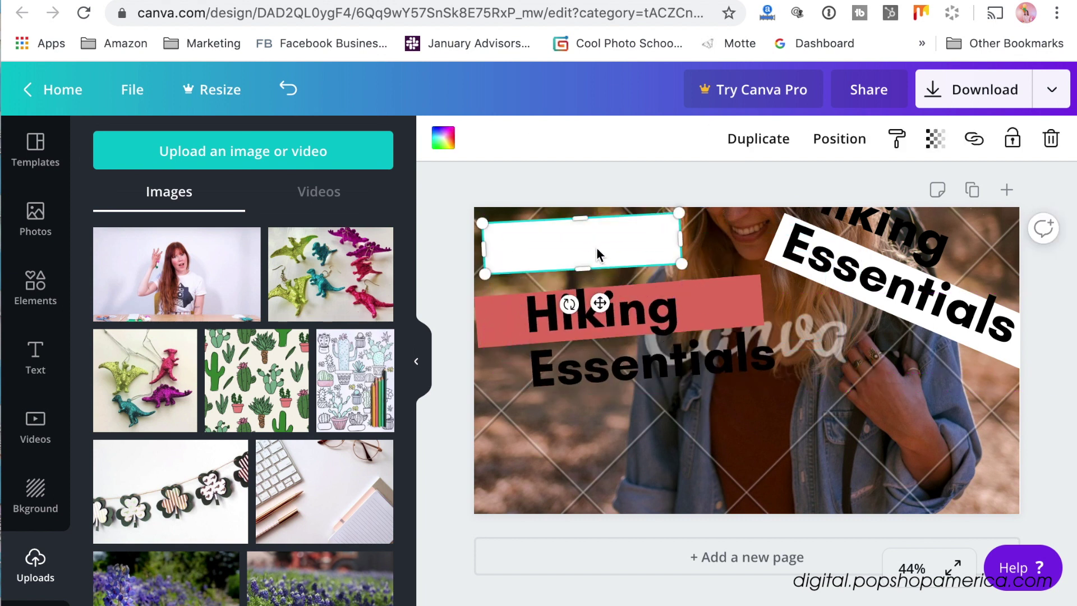
click(444, 136)
click(165, 331)
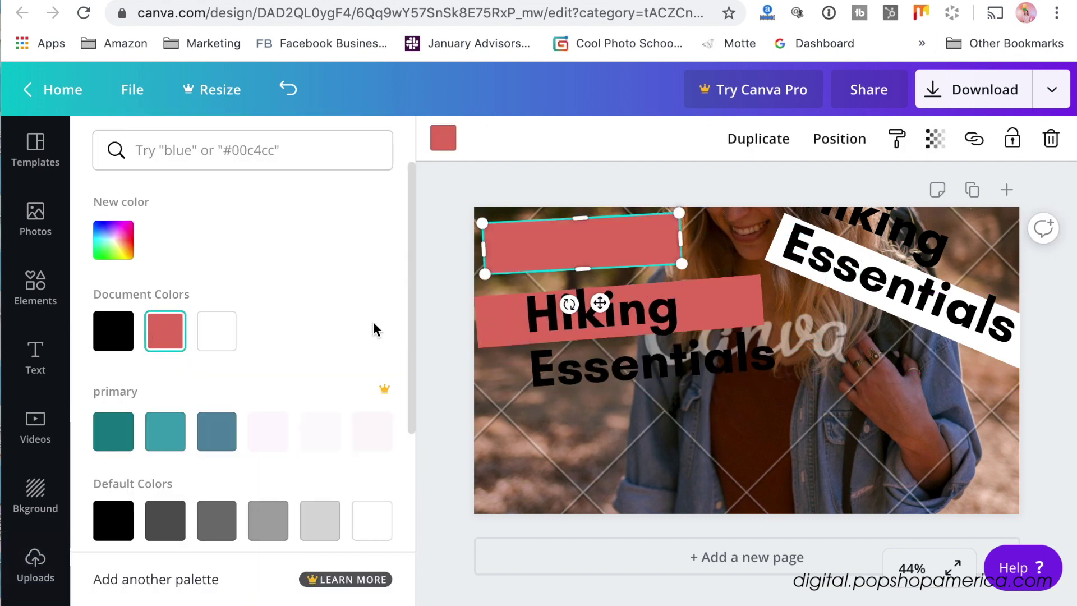
drag(555, 350, 534, 292)
- Change the original "Hiking Essentials" text color to white
drag(758, 287, 481, 231)
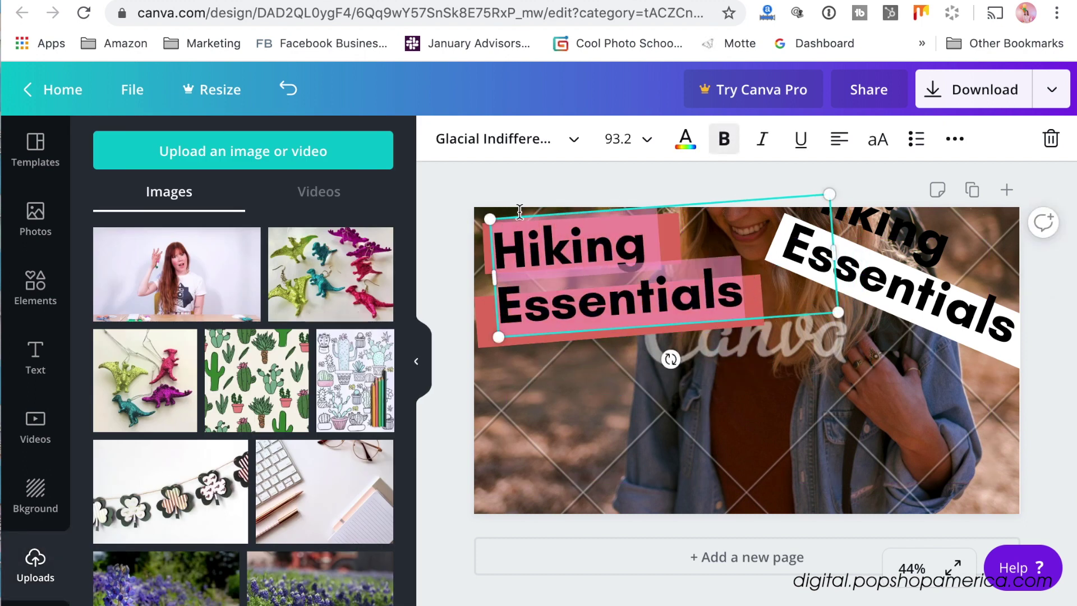
click(685, 141)
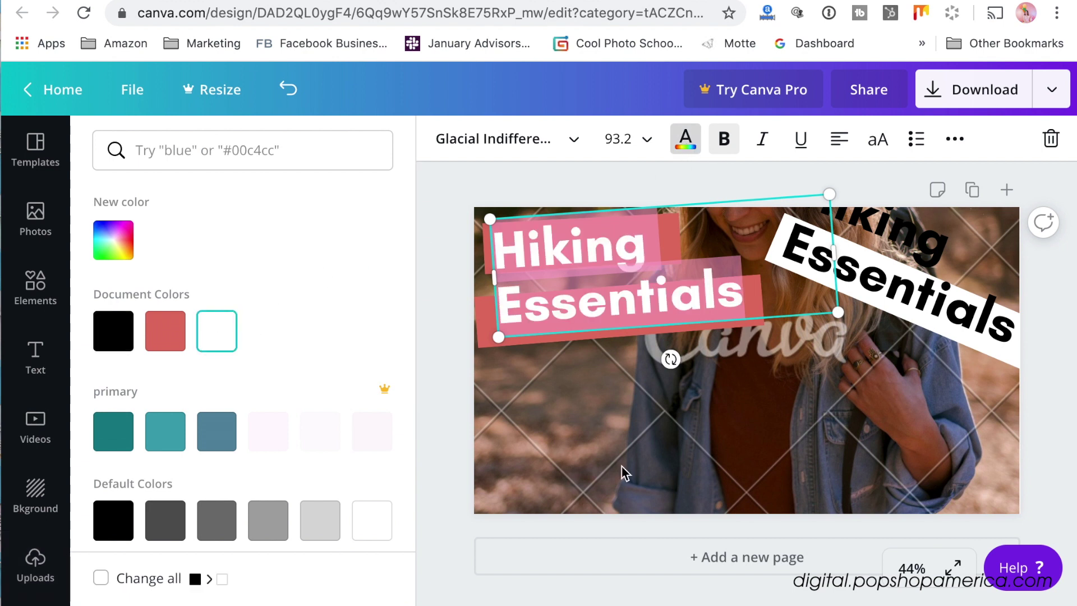
click(591, 468)
- Delete the word "Hiking" from the tilted duplicate text so that only "Essentials" is left
click(952, 314)
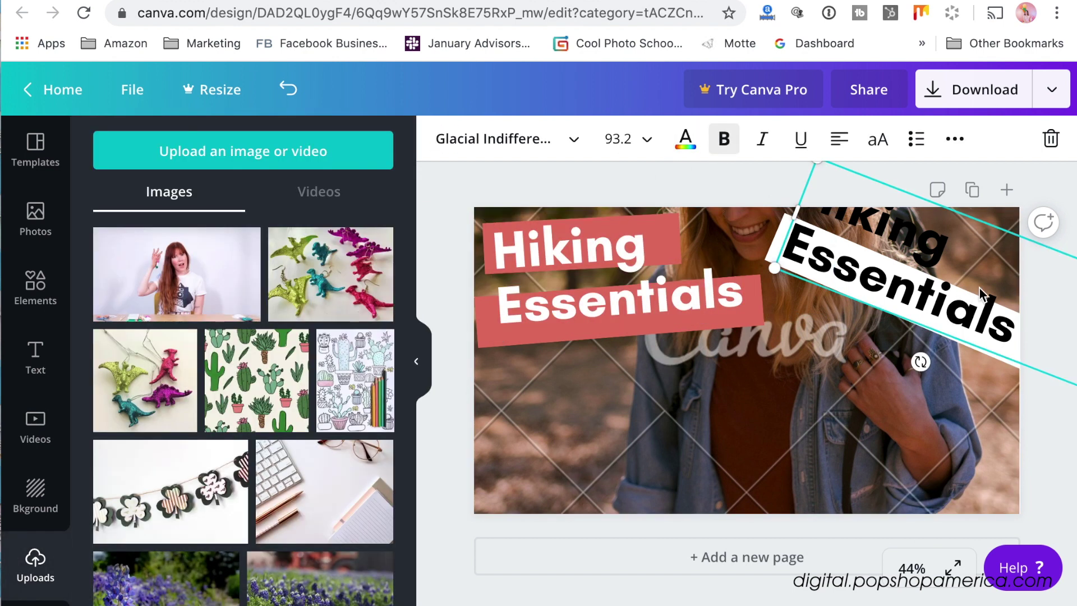
click(980, 287)
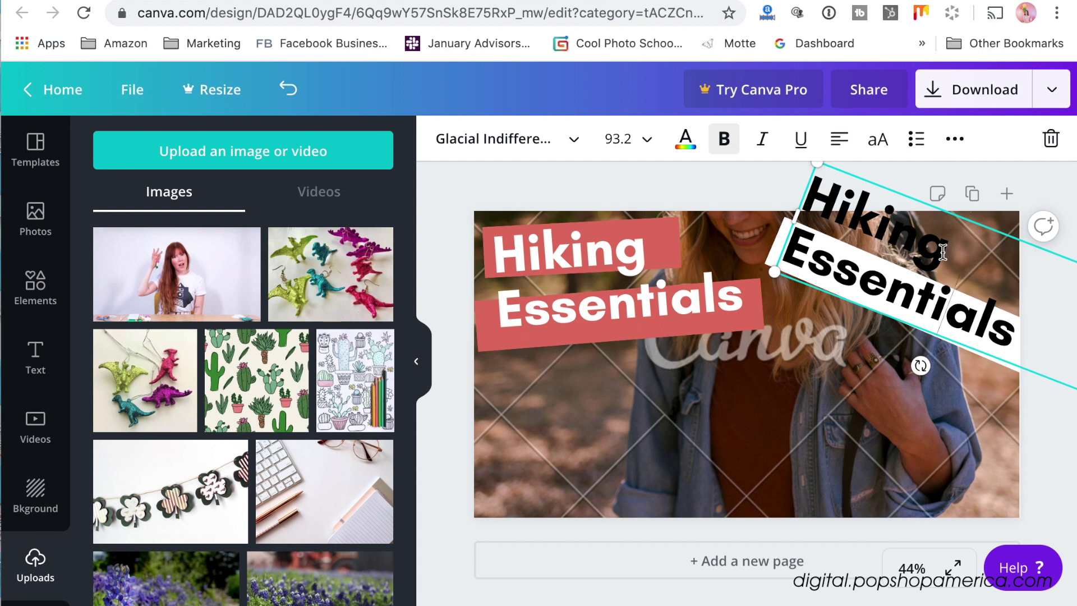
key(BackSpace)
key(BackSpace)
key(BackSpace)
key(BackSpace)
key(BackSpace)
key(BackSpace)
key(BackSpace)
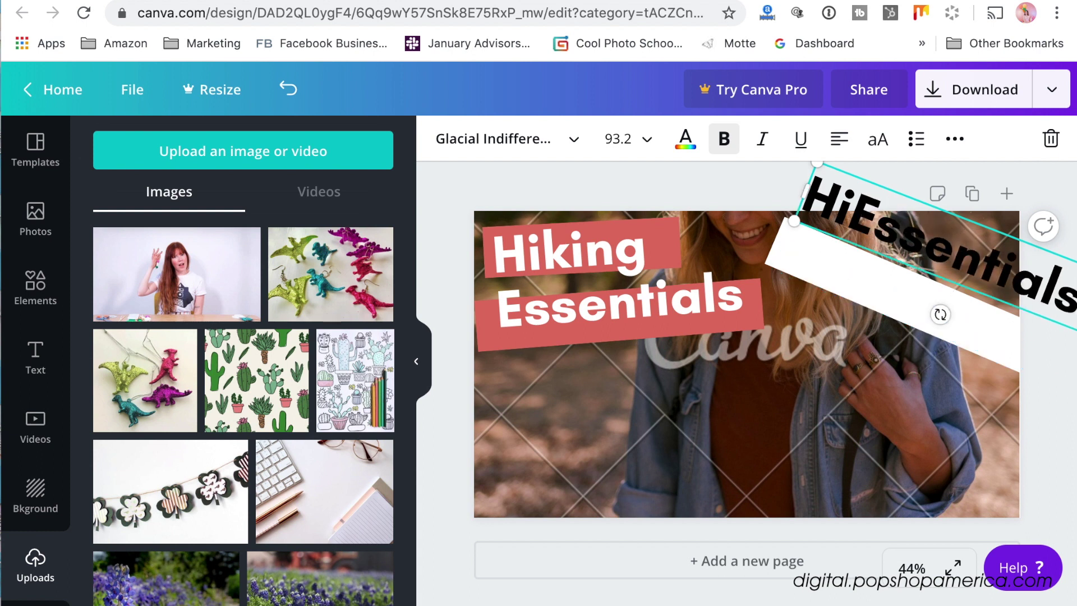
- Recolor the tilted "Essentials" text white and select the white box beneath it
drag(1042, 287, 781, 224)
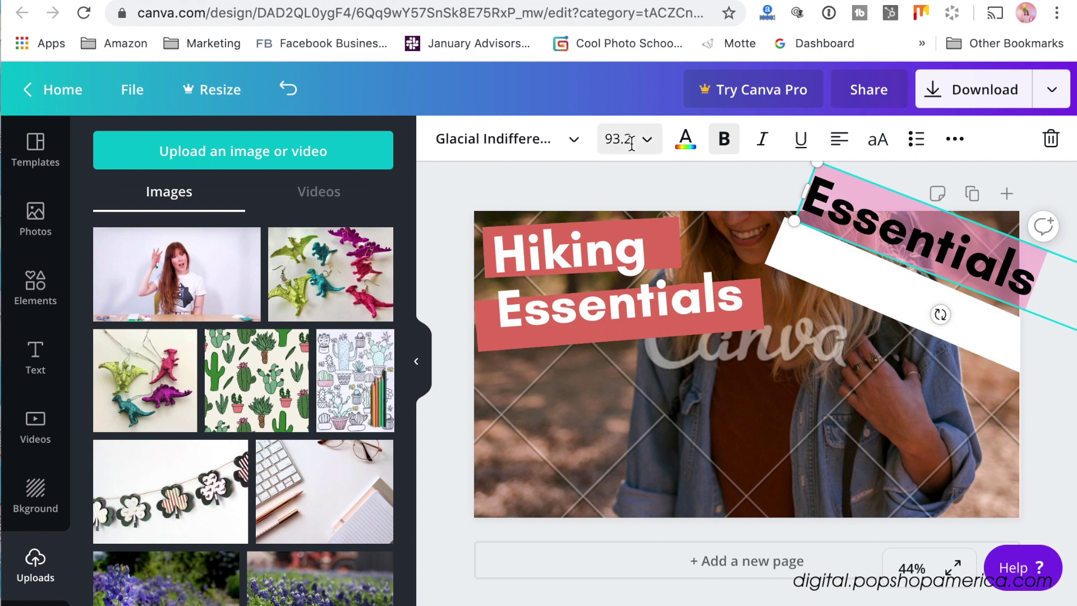
click(686, 139)
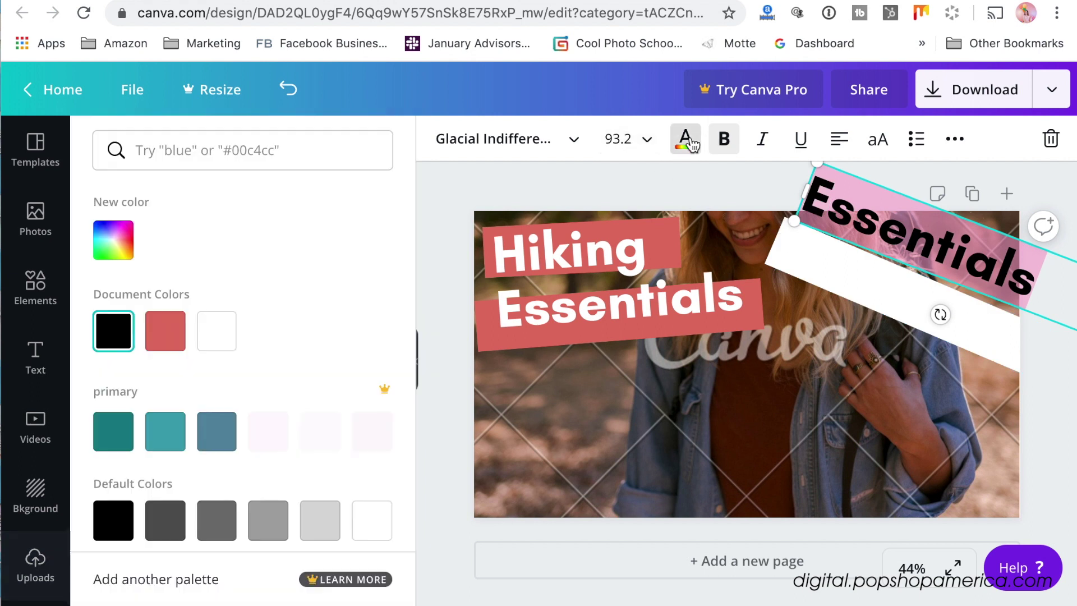
click(216, 331)
click(875, 285)
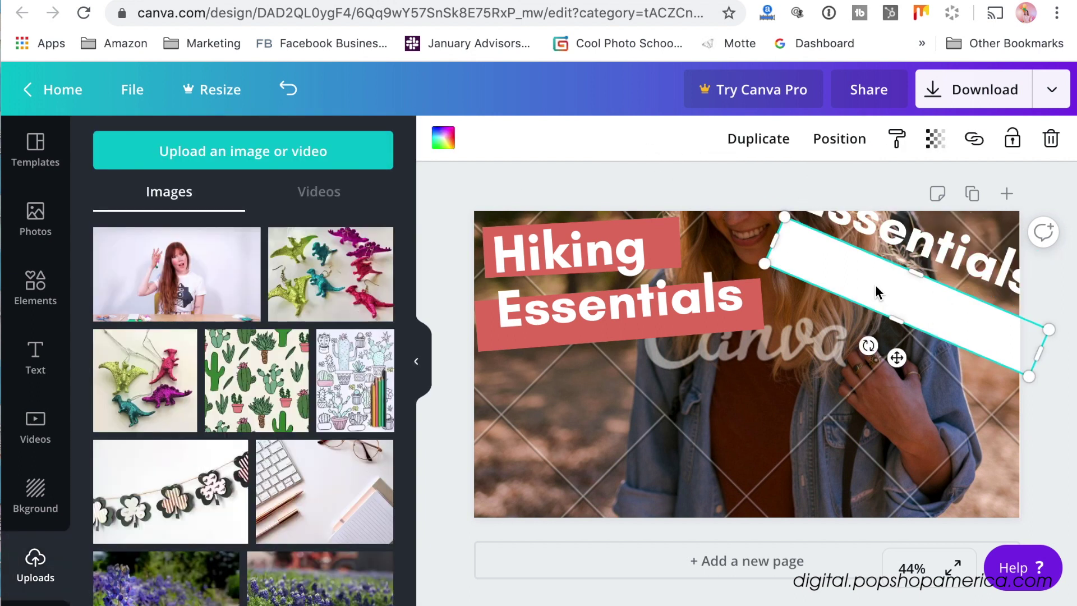
- Recolor the tilted white box in the document's coral red and move the tilted "Essentials" text back onto it
click(443, 141)
click(113, 331)
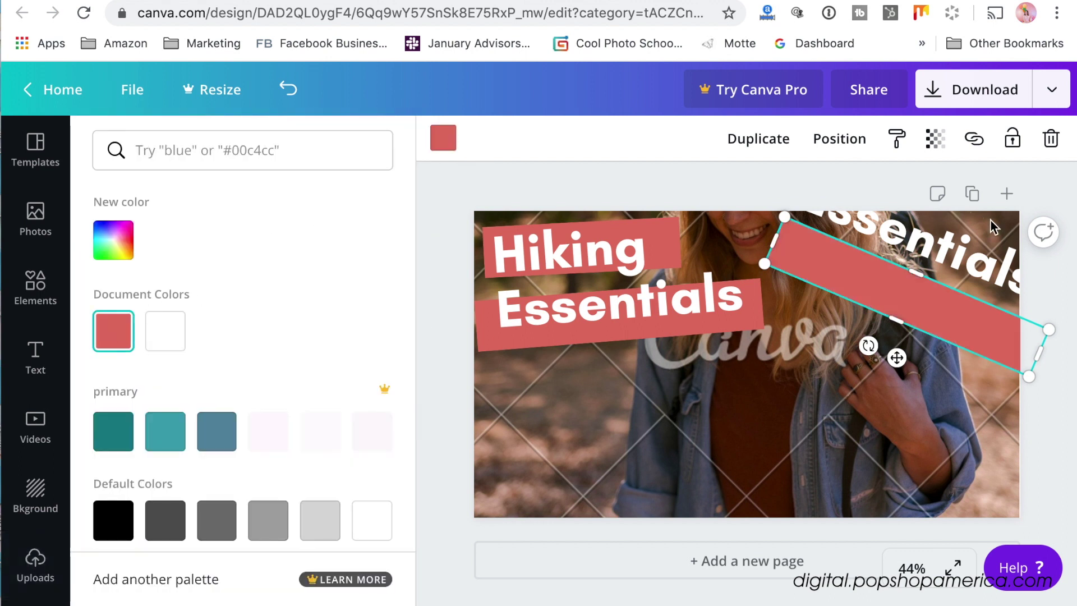
drag(954, 269, 937, 312)
- Replace the background photo with the uploaded picture of the woman at the craft table and view the available photo filters
drag(179, 297, 476, 412)
click(637, 426)
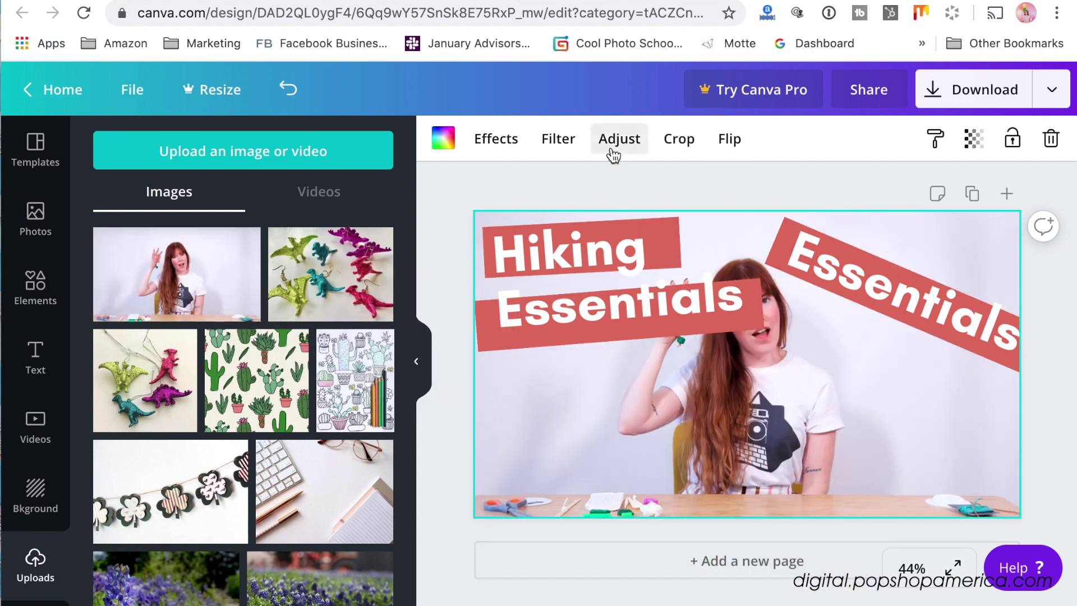
click(559, 141)
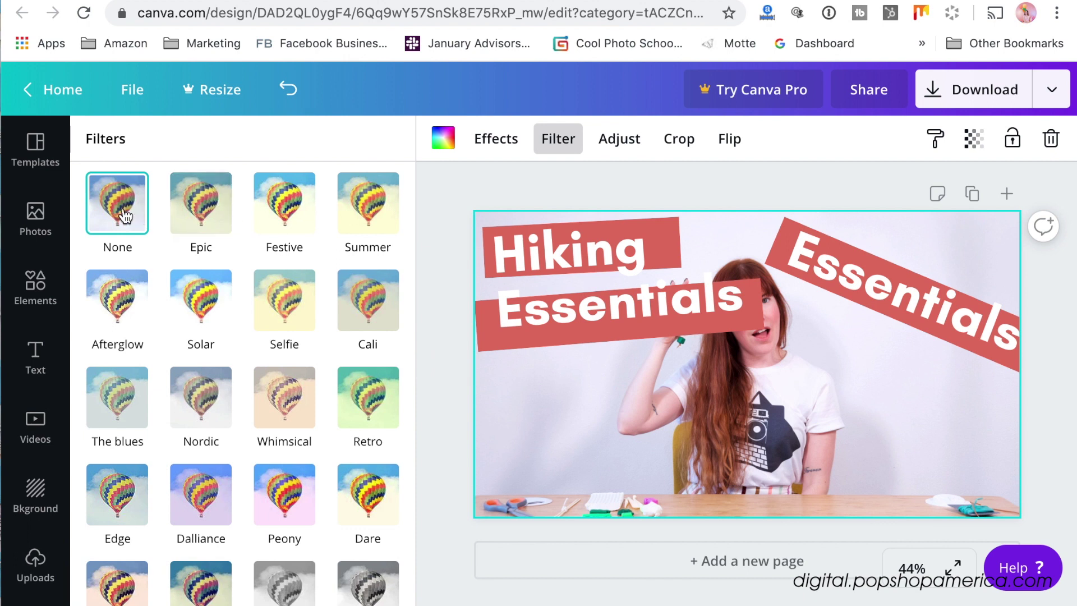
click(554, 460)
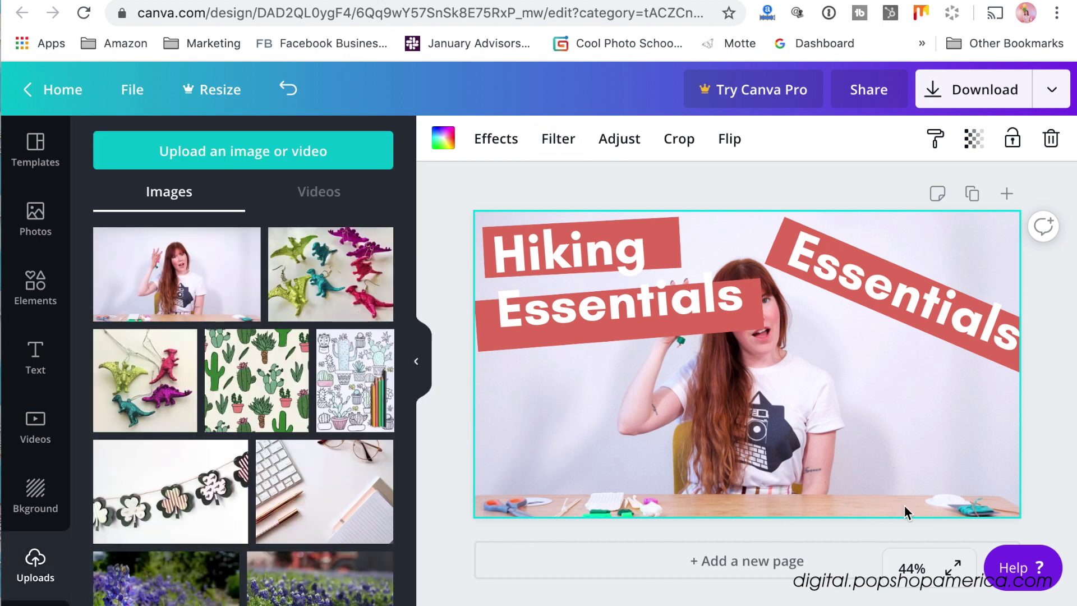
- Replace the word "Hiking" in the thumbnail title with "DIY"
click(636, 249)
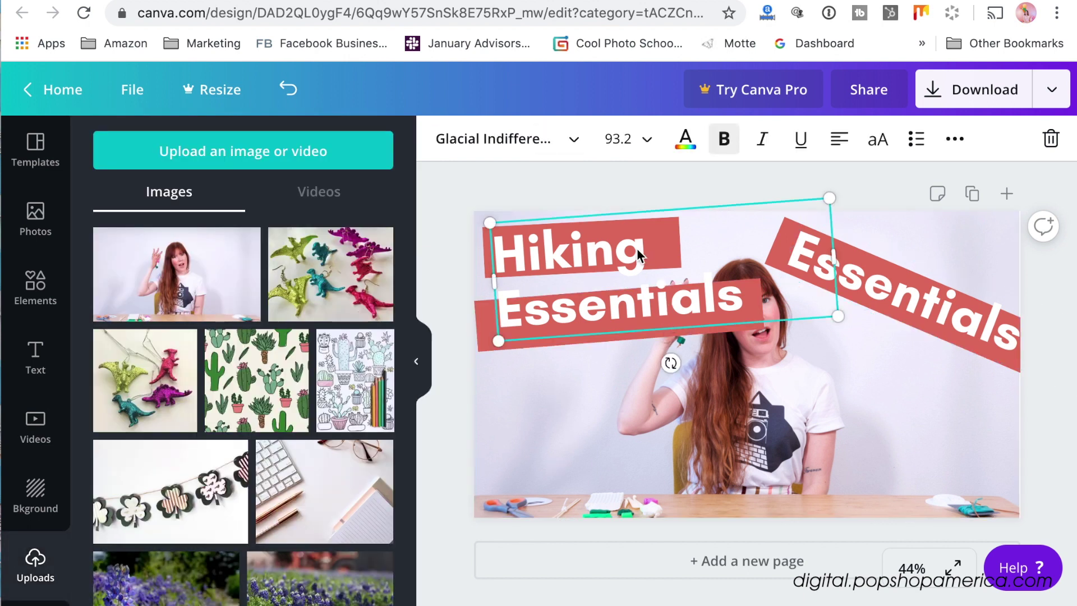
drag(636, 248, 503, 245)
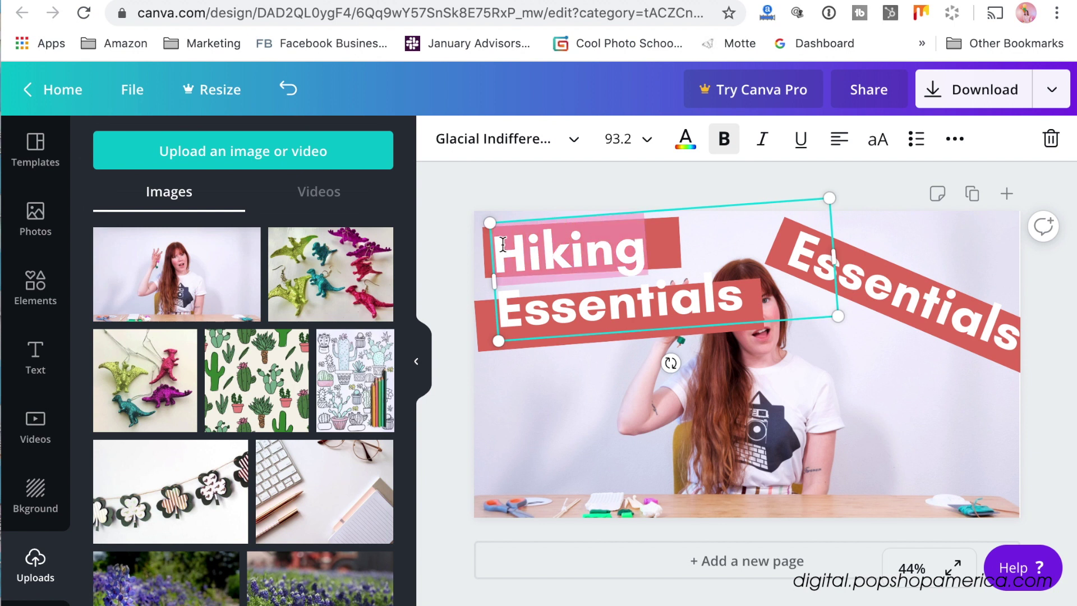
text(DIY)
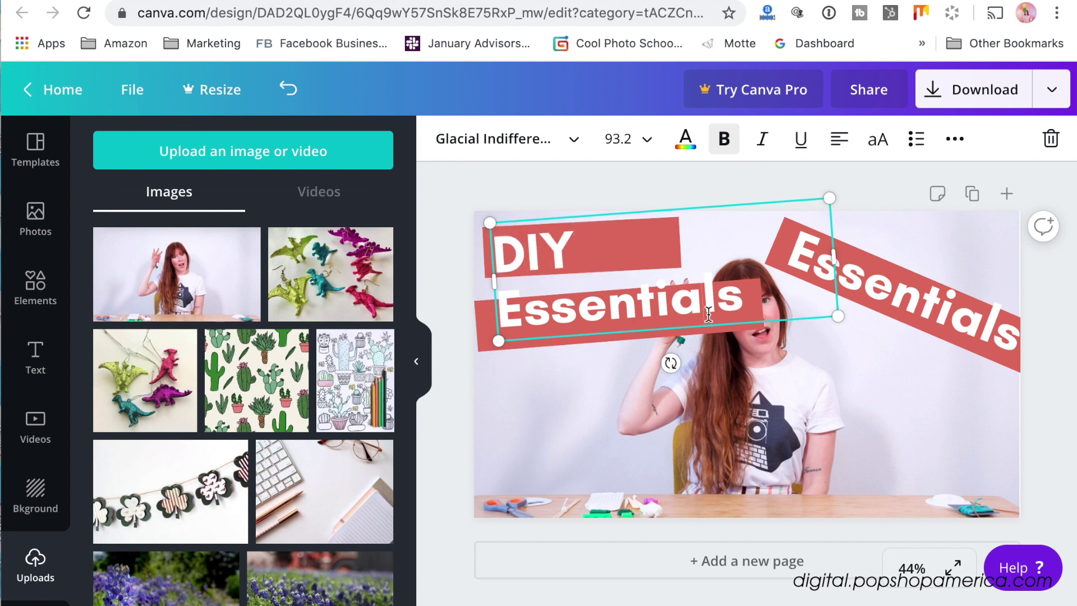
- Replace the word "Essentials" below "DIY" with "Clay"
double_click(527, 246)
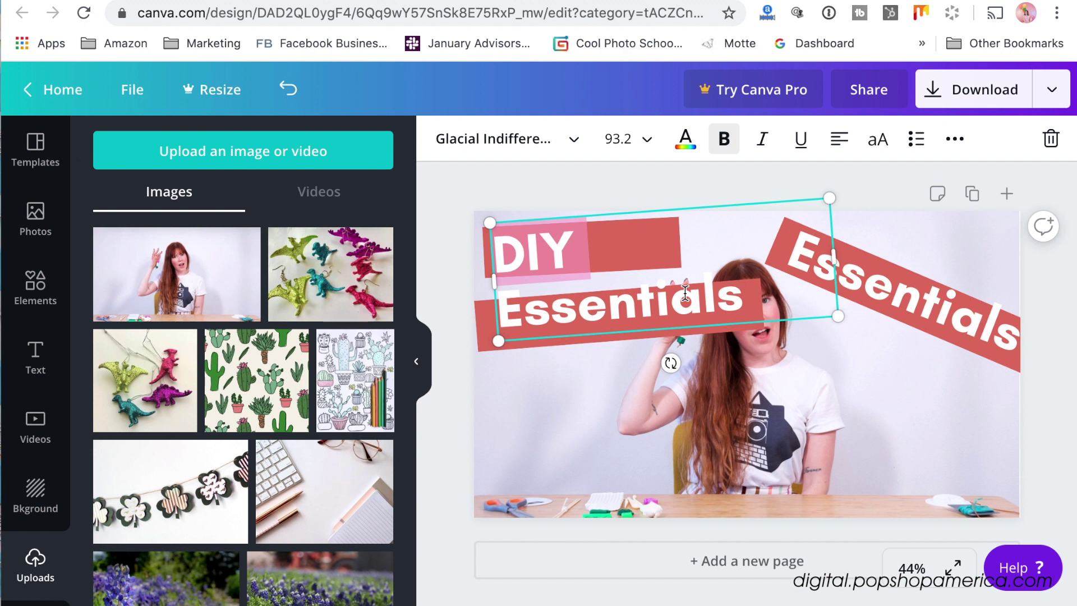
click(745, 300)
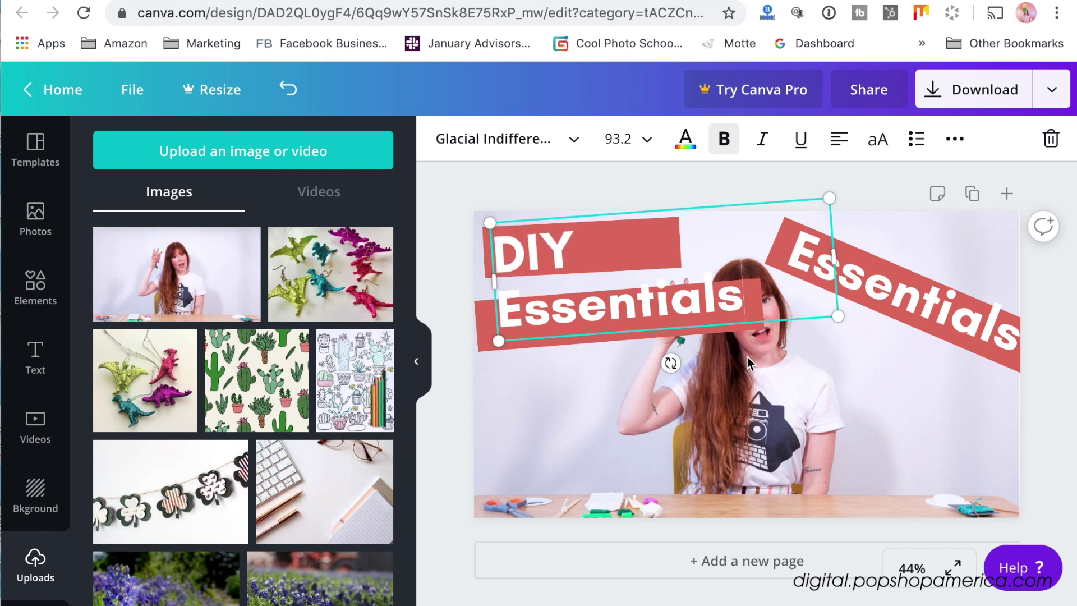
key(BackSpace)
key(BackSpace)
key(BackSpace)
key(BackSpace)
key(BackSpace)
key(BackSpace)
key(BackSpace)
key(BackSpace)
key(BackSpace)
key(BackSpace)
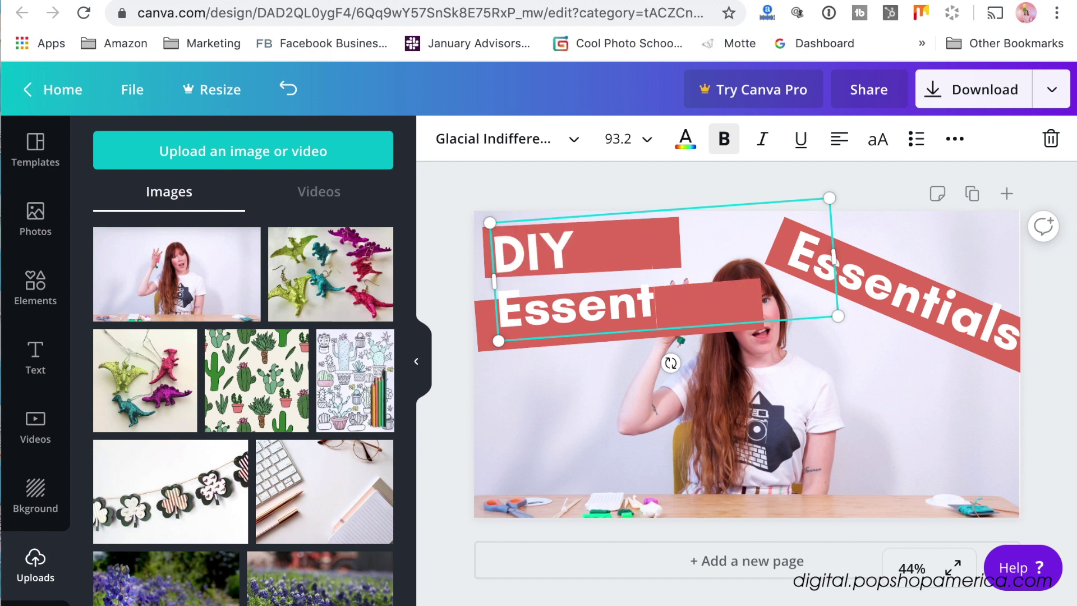
text(Clay)
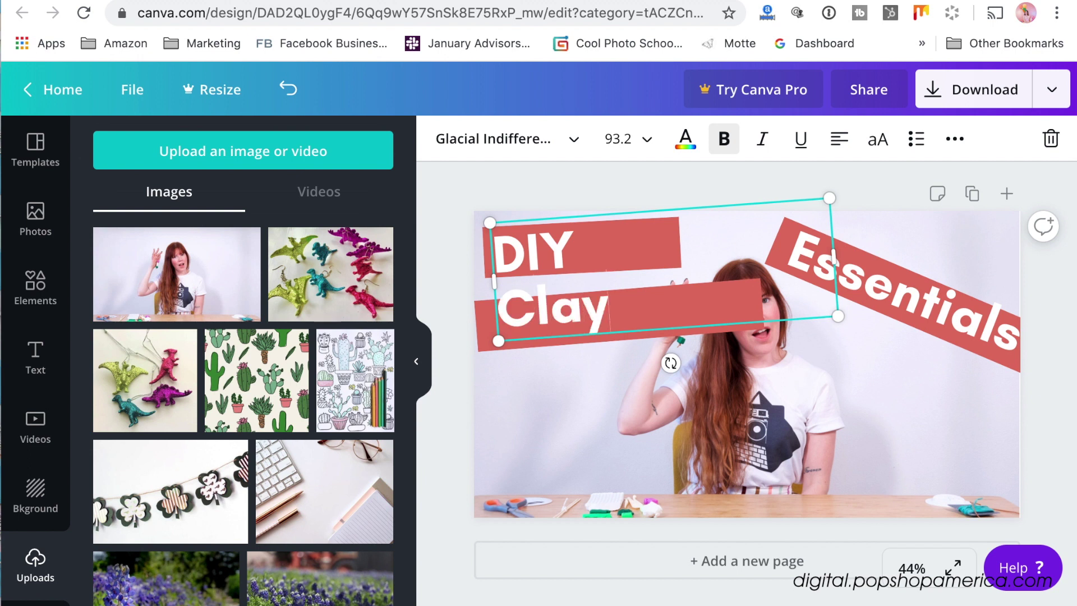
click(908, 392)
- Replace the tilted text "Essentials" with "Beads"
click(906, 298)
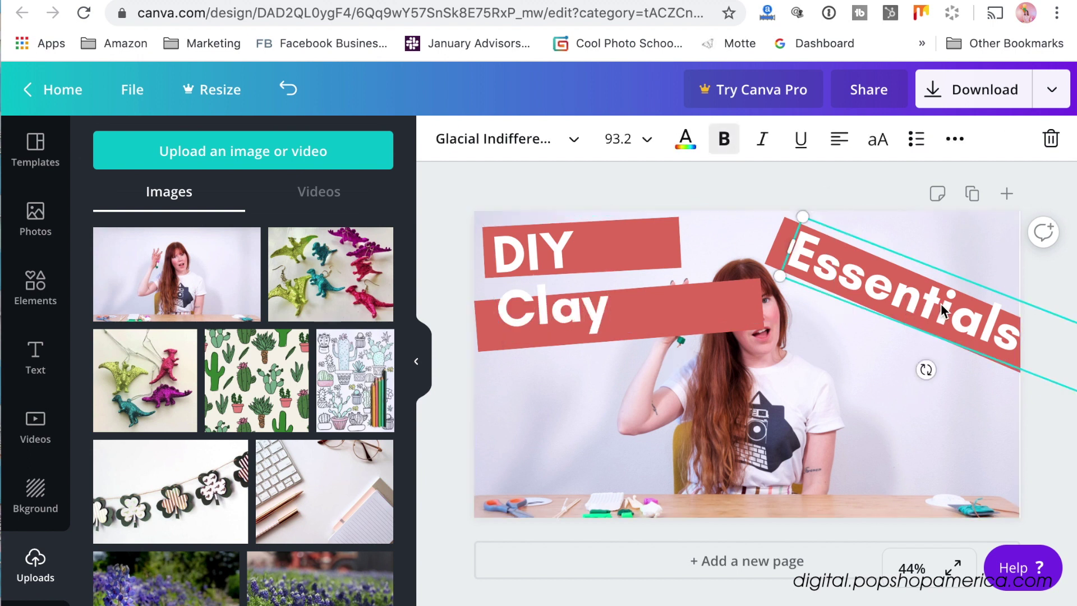
drag(1024, 341, 791, 273)
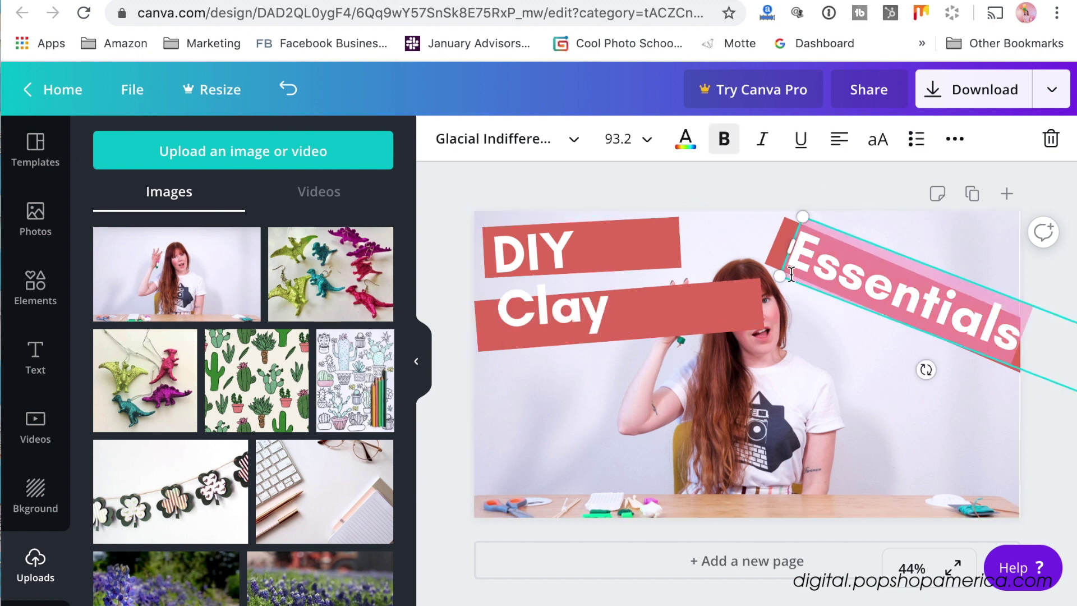
click(791, 275)
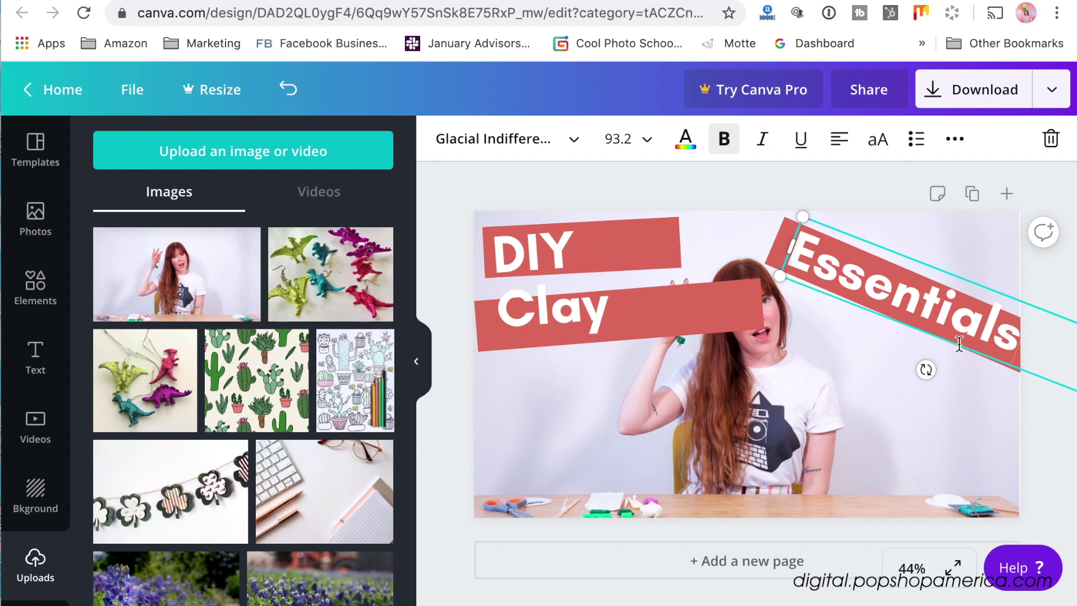
double_click(813, 283)
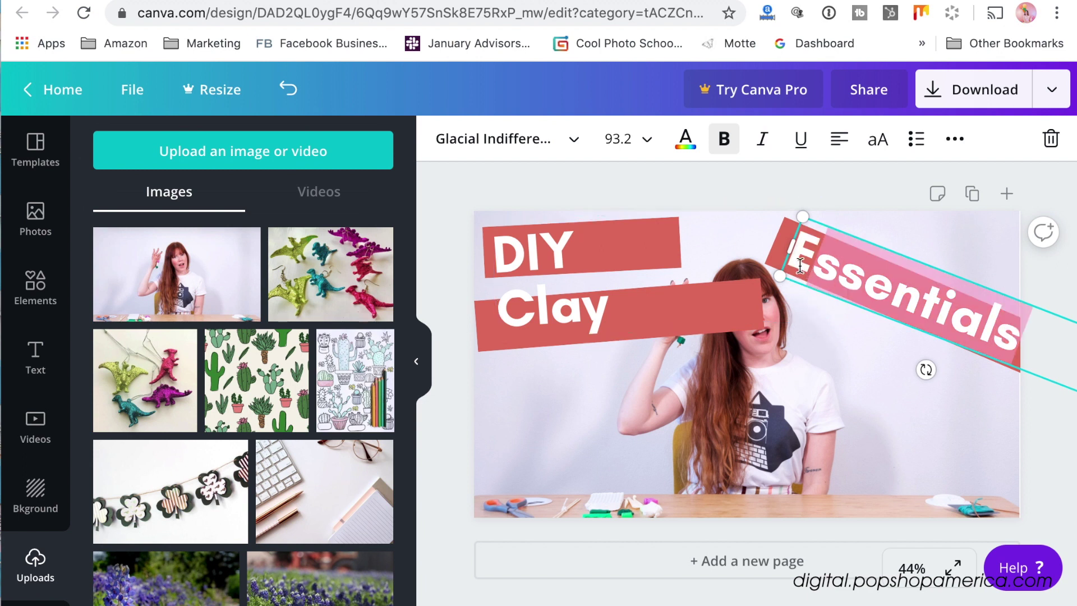
text(Beads)
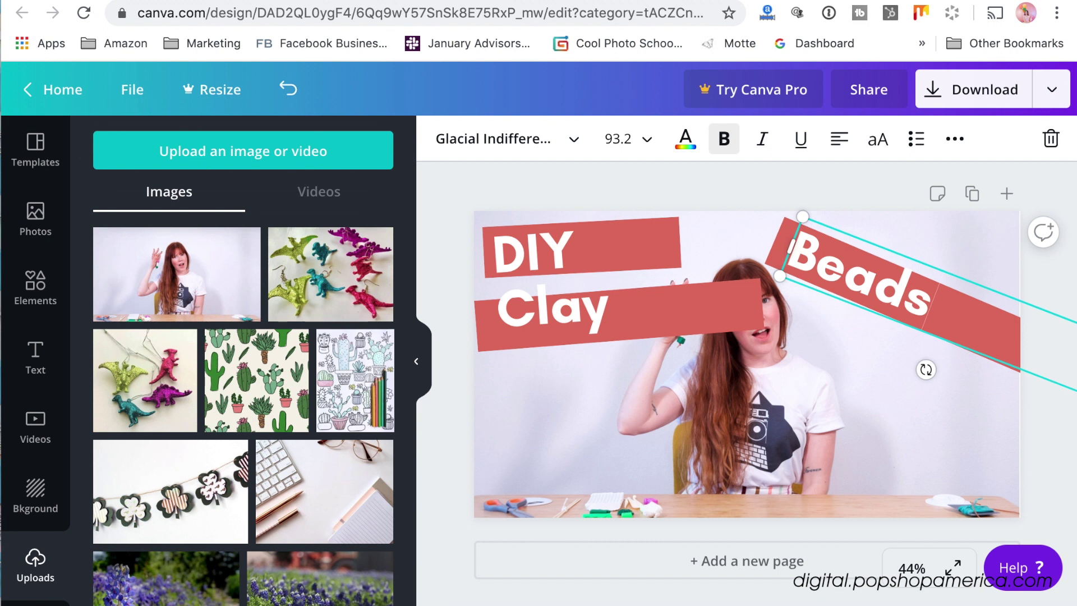
click(835, 368)
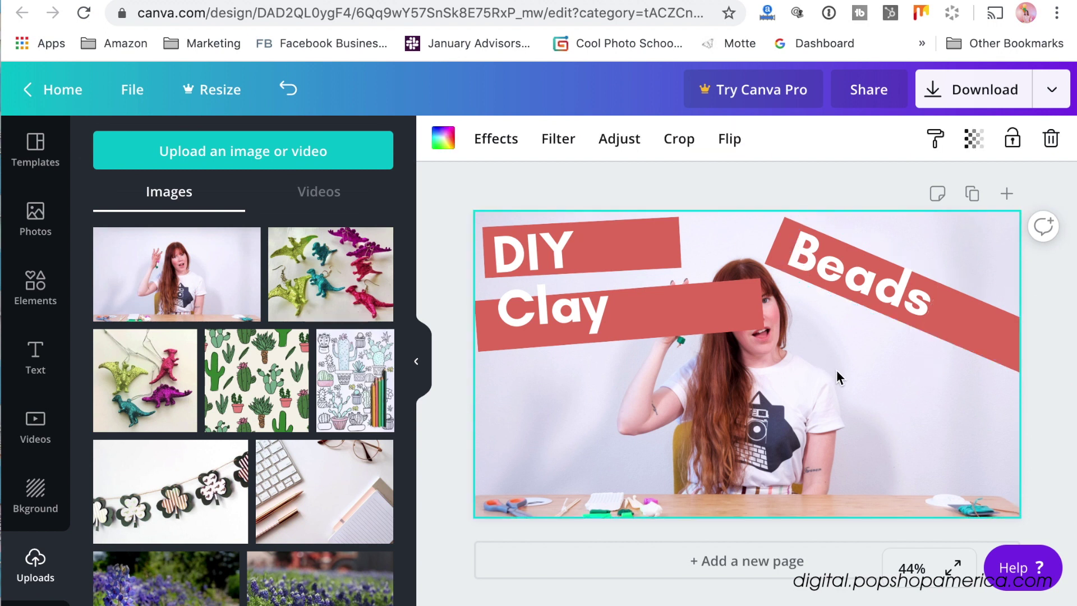
- Select the tilted coral red box behind the "Beads" text
click(951, 322)
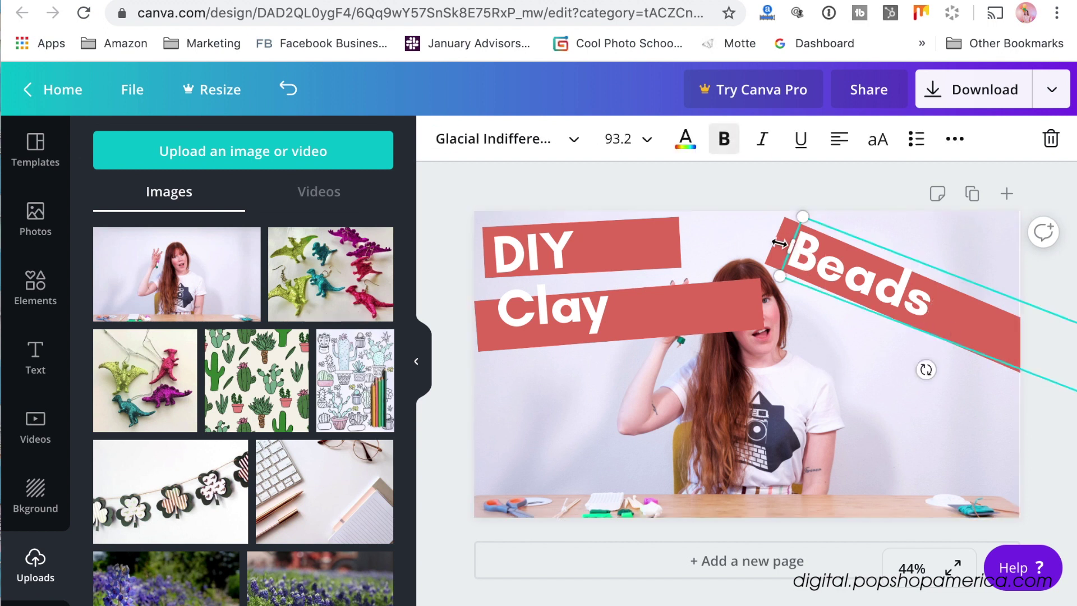
click(847, 367)
click(773, 250)
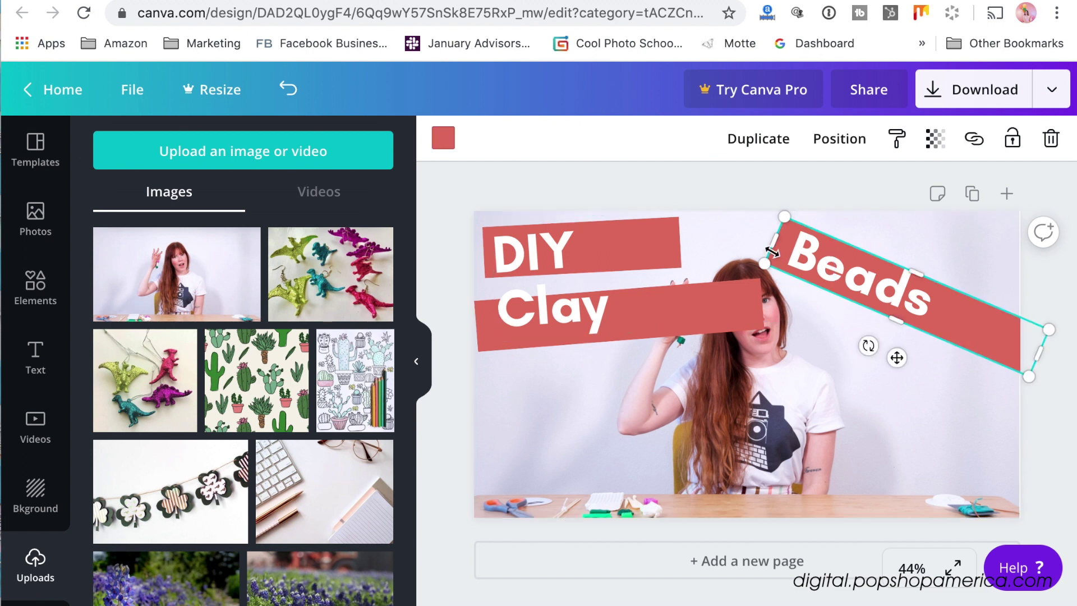
- Shorten the red banner behind "Beads" to fit the word, and tilt the banner and text to a shallower matching angle
drag(1038, 353, 985, 325)
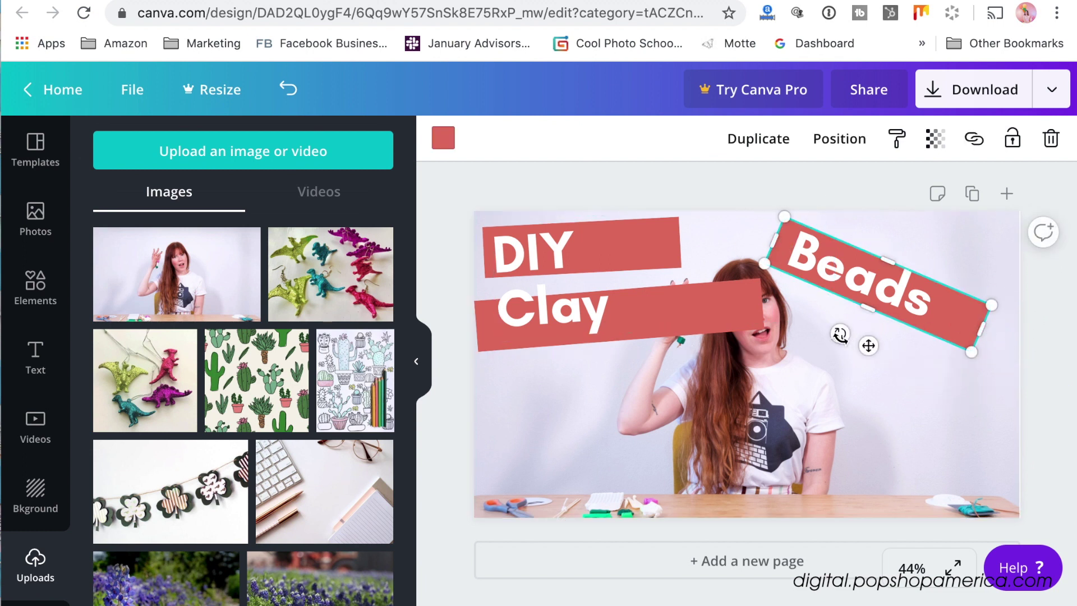
drag(840, 334, 845, 338)
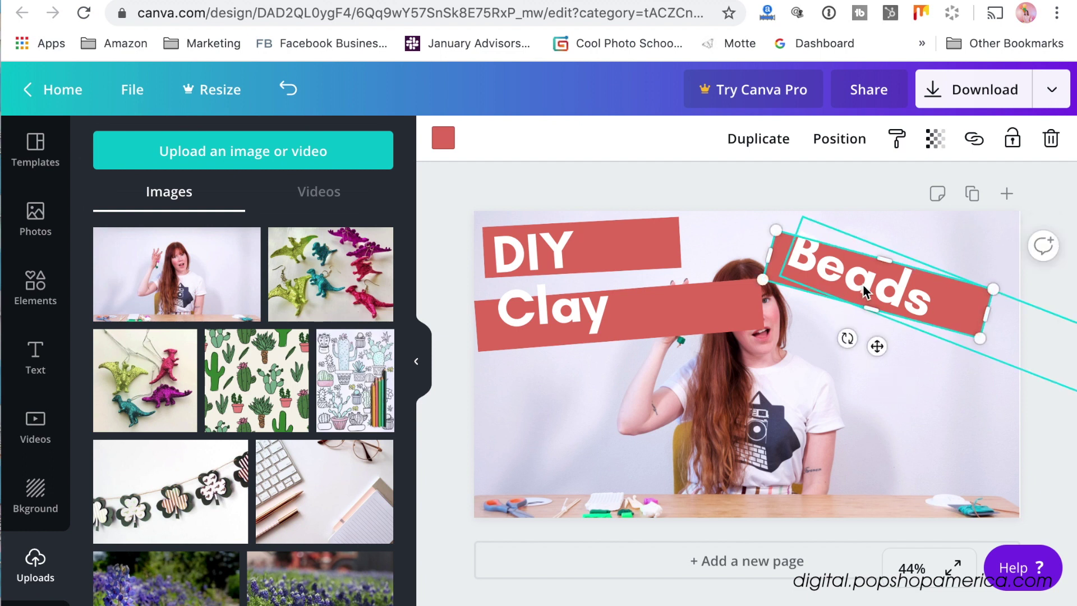
click(892, 322)
drag(926, 369, 931, 371)
drag(905, 291, 910, 287)
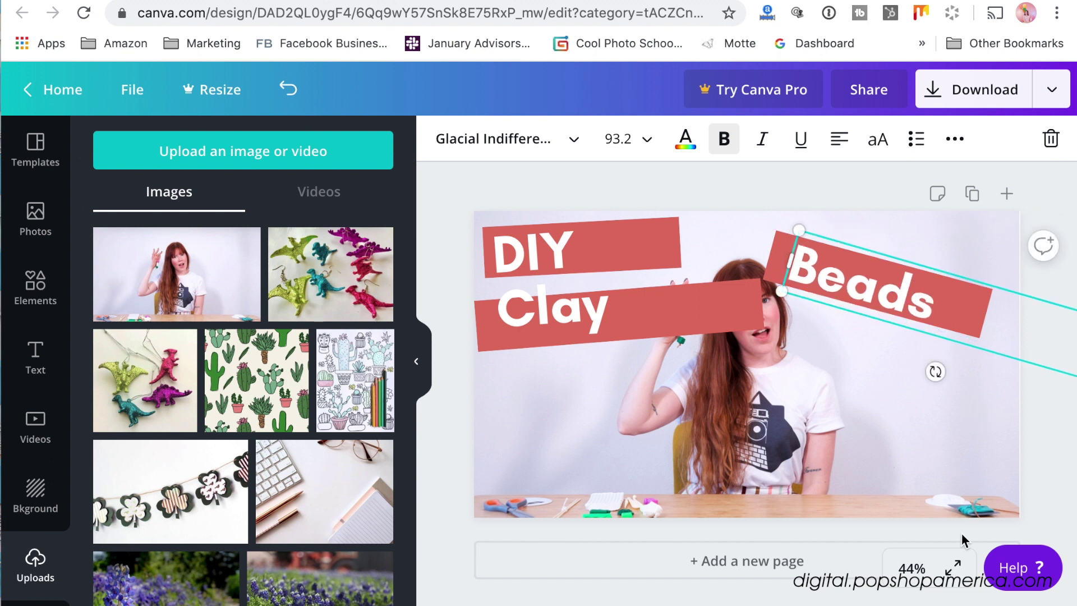
- Rotate the "Beads" text to 15° and center it on its red banner
click(911, 568)
click(909, 268)
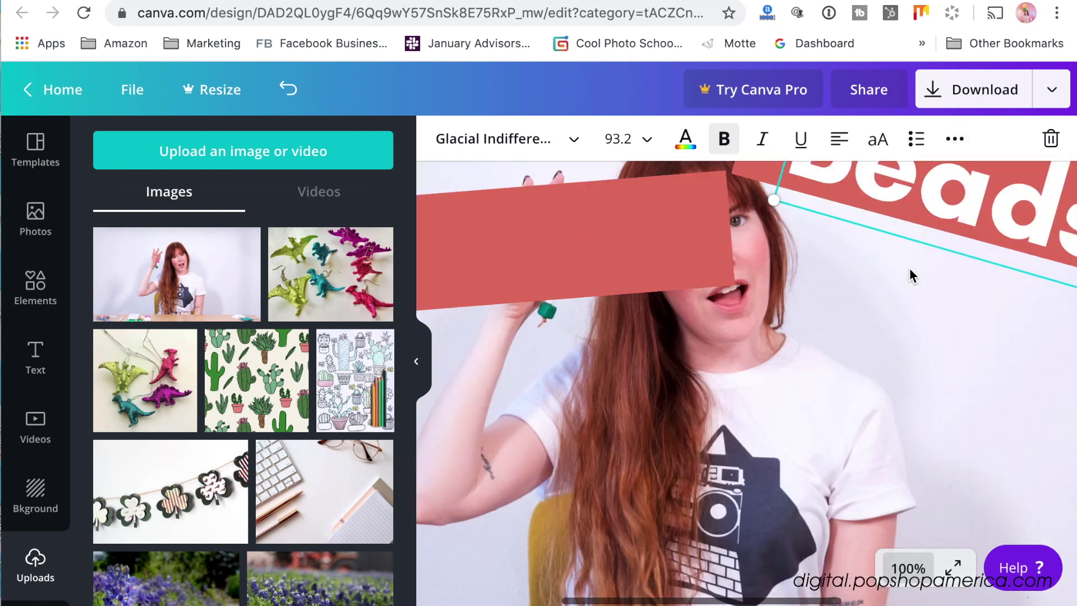
scroll(892, 324, up, 3)
scroll(892, 324, right, 3)
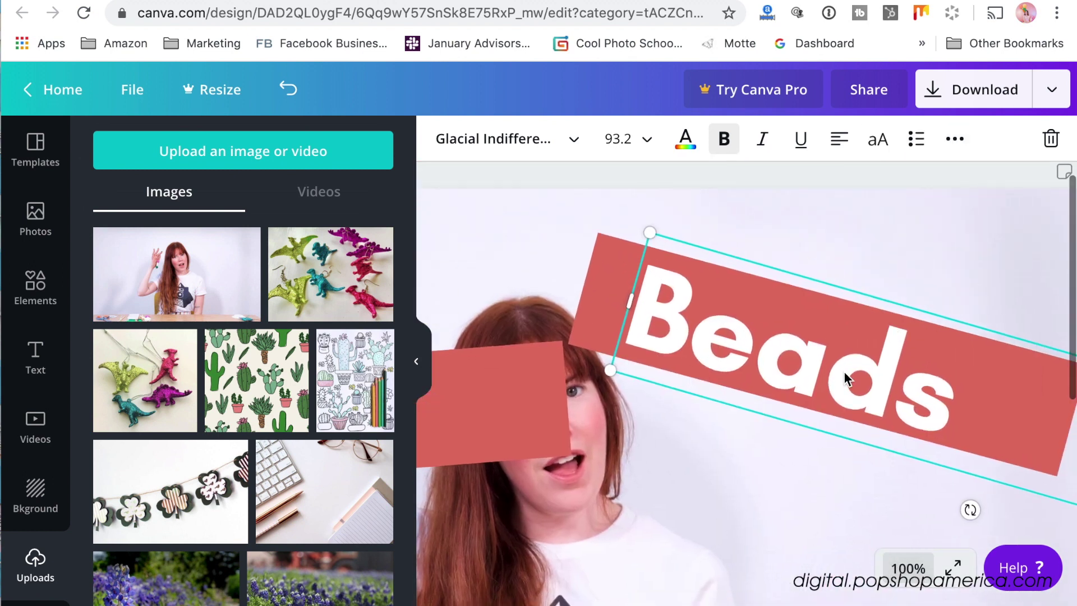
drag(844, 371, 845, 368)
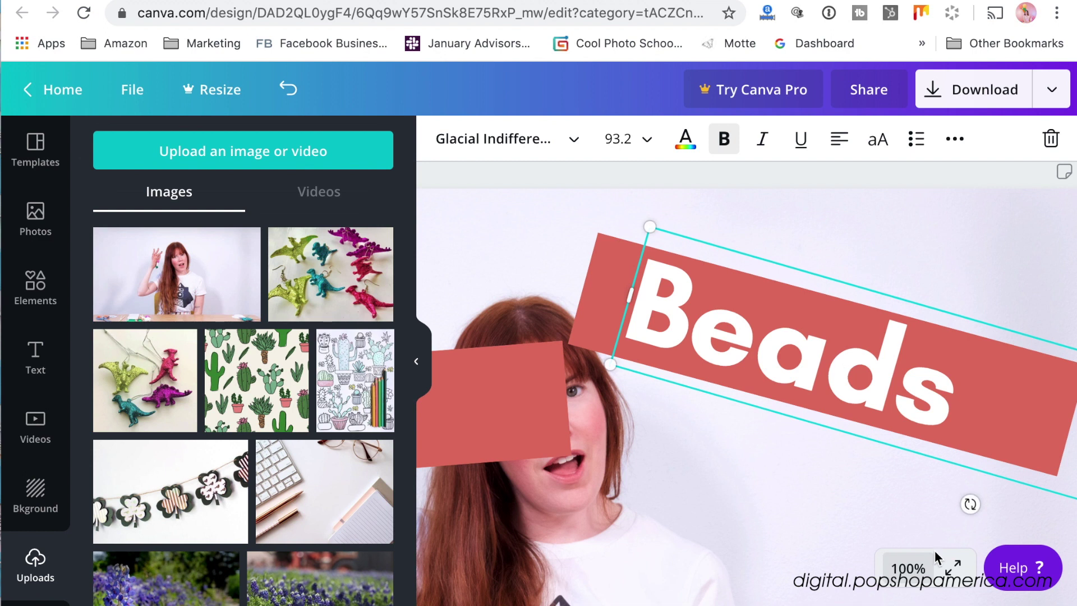
drag(971, 504, 974, 505)
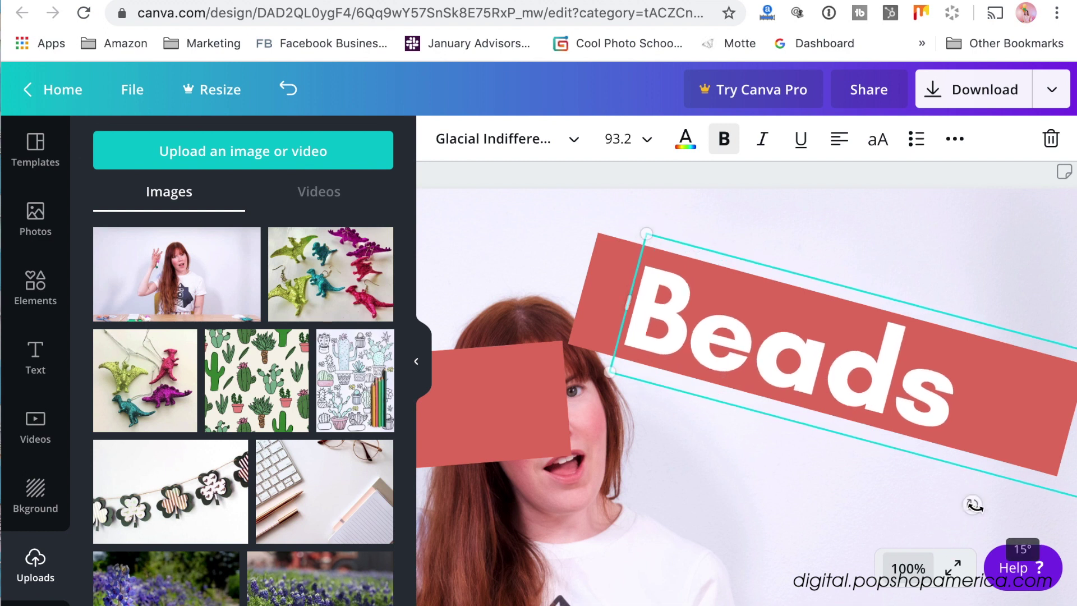
click(809, 540)
drag(801, 383, 825, 386)
click(804, 501)
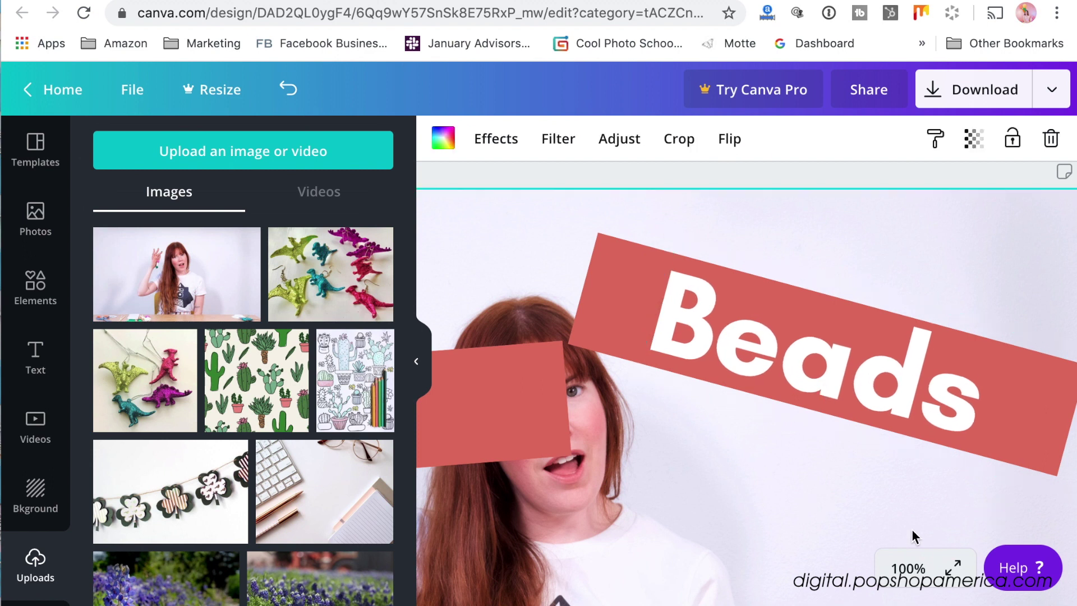
- Move the "Beads" text below its red banner and shift the banner to the right edge of the thumbnail
click(908, 568)
click(904, 385)
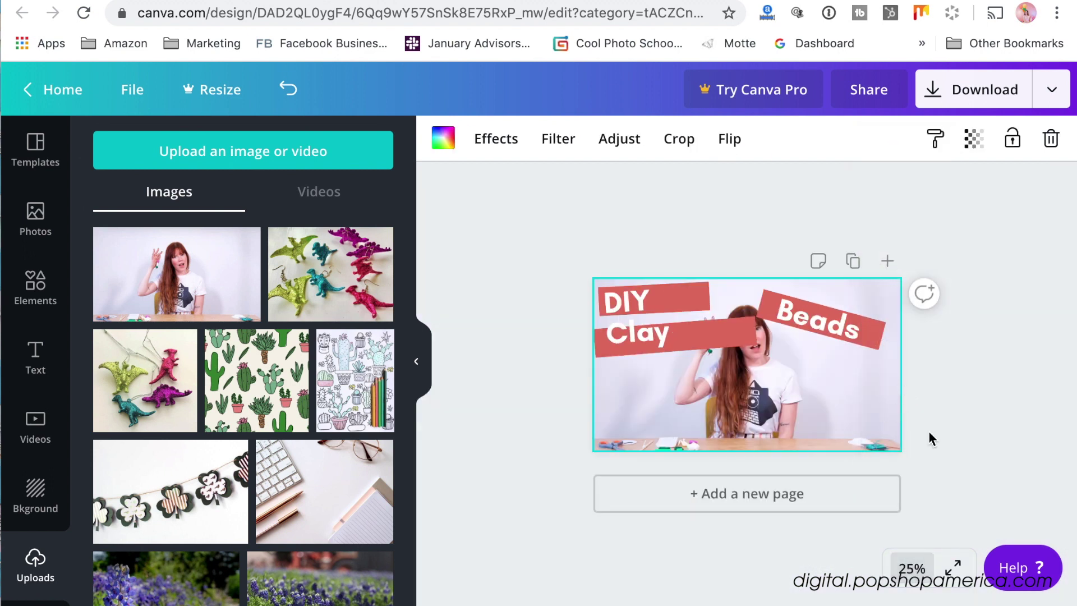
click(997, 415)
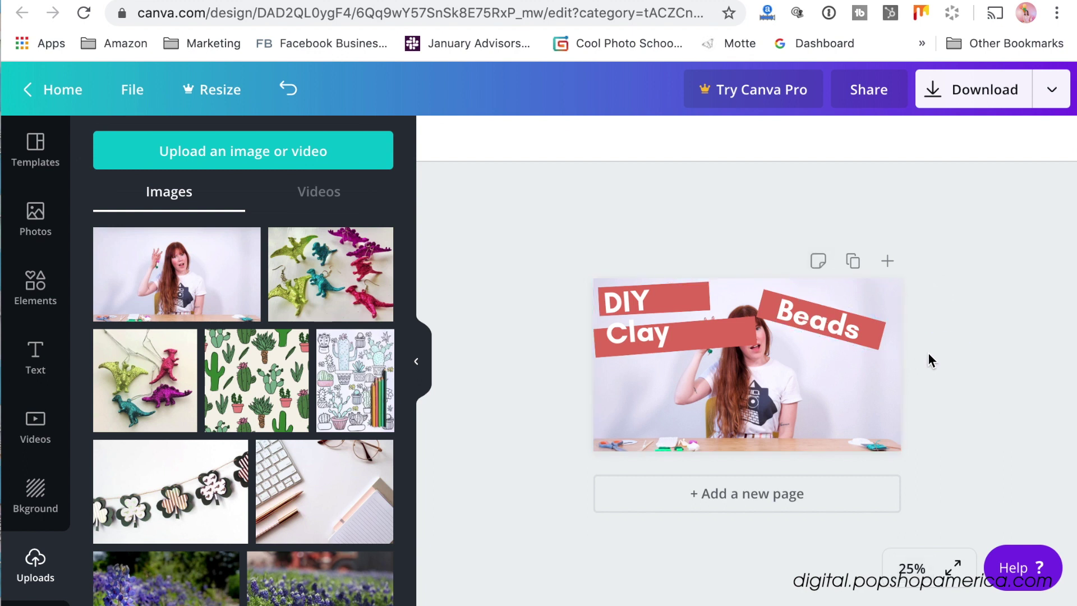
drag(878, 332, 887, 376)
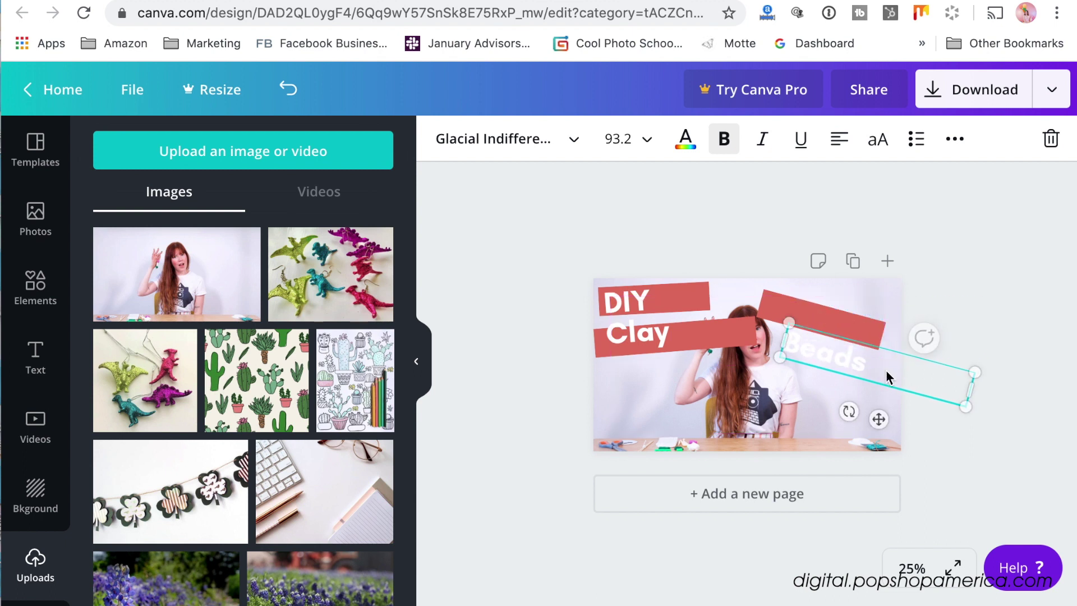
drag(846, 319, 860, 321)
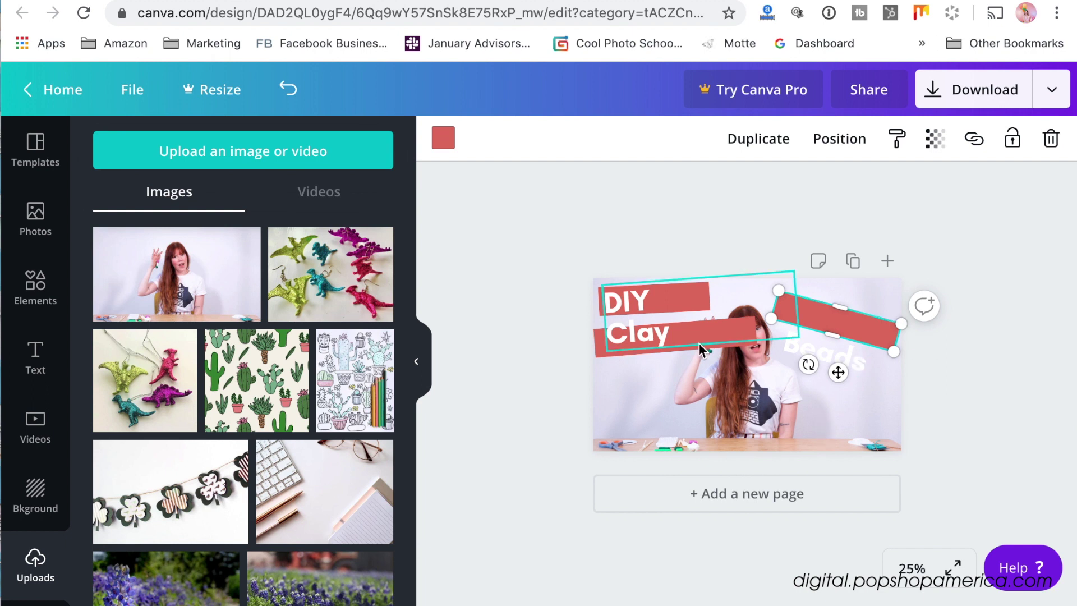
- Shorten the red banners behind "DIY" and "Clay" to uncover the raised hand, and center the text over them
click(684, 350)
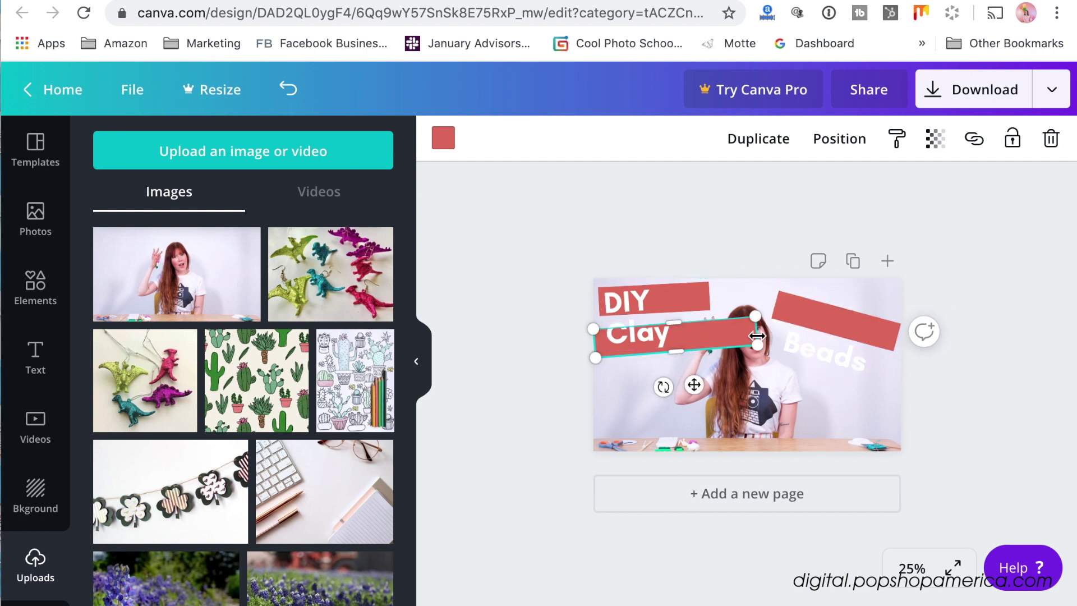
drag(756, 332, 708, 332)
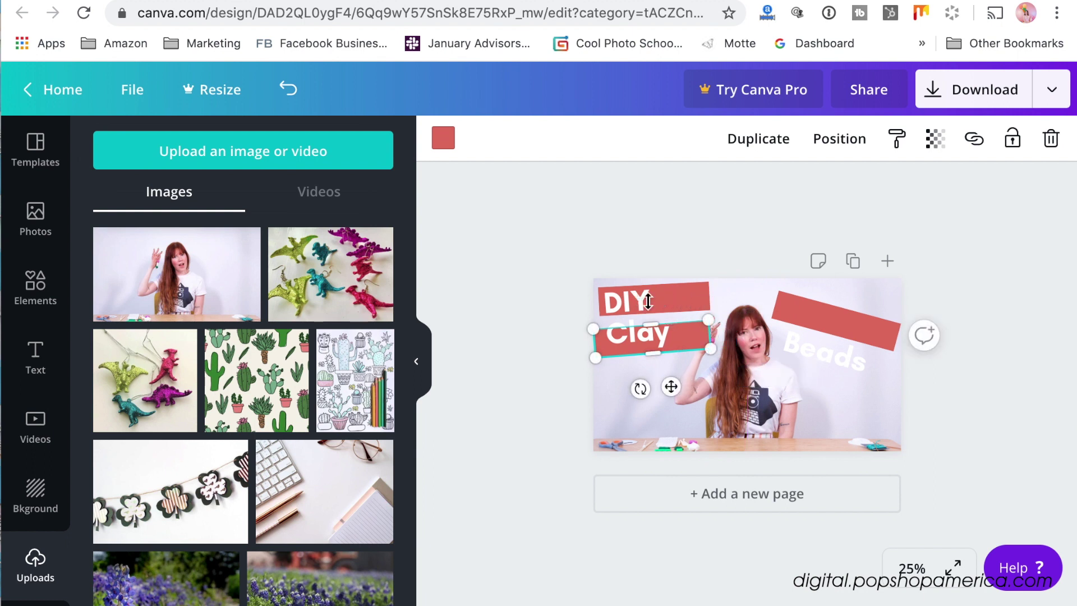
click(701, 285)
mouse_move(698, 297)
mouse_down()
mouse_move(702, 321)
mouse_move(680, 296)
mouse_up()
click(699, 291)
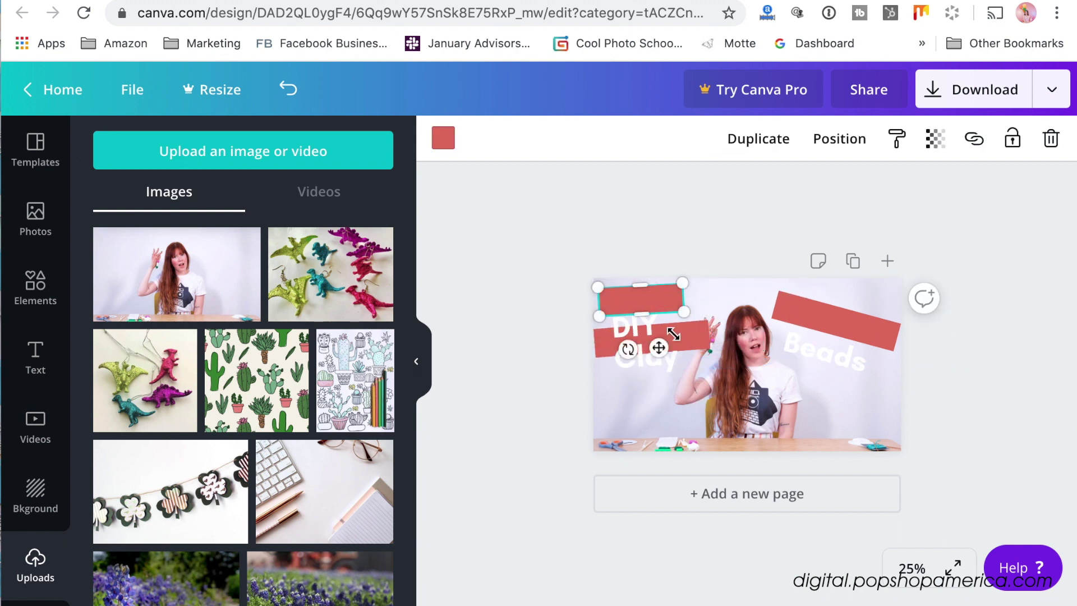
mouse_move(658, 353)
mouse_down()
mouse_move(663, 365)
mouse_move(644, 361)
mouse_move(648, 343)
mouse_up()
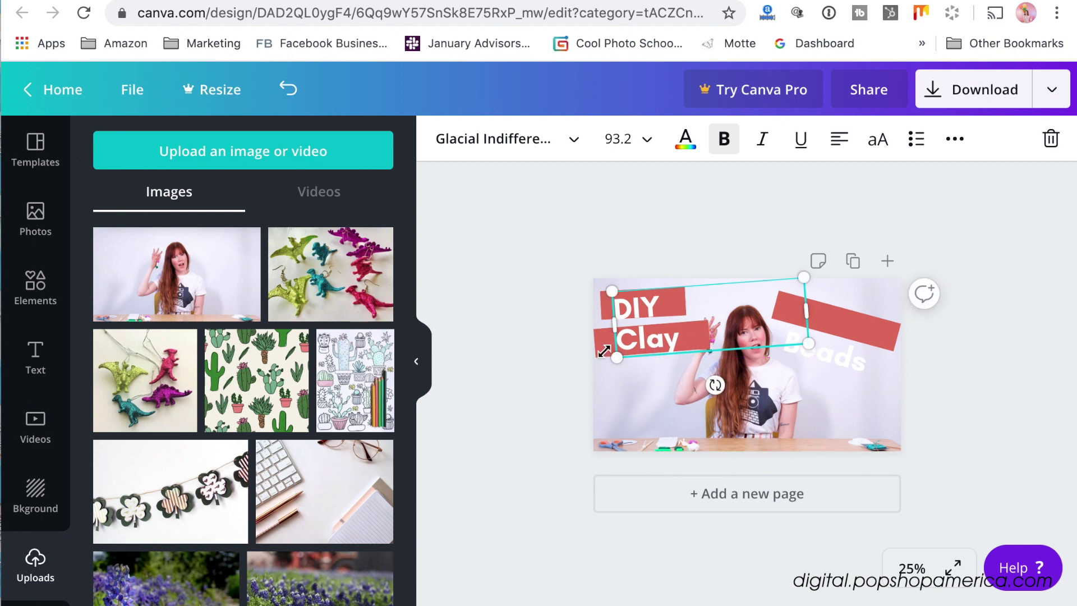
- Trim the right end of the red banner behind "Clay" closer to the word
click(606, 392)
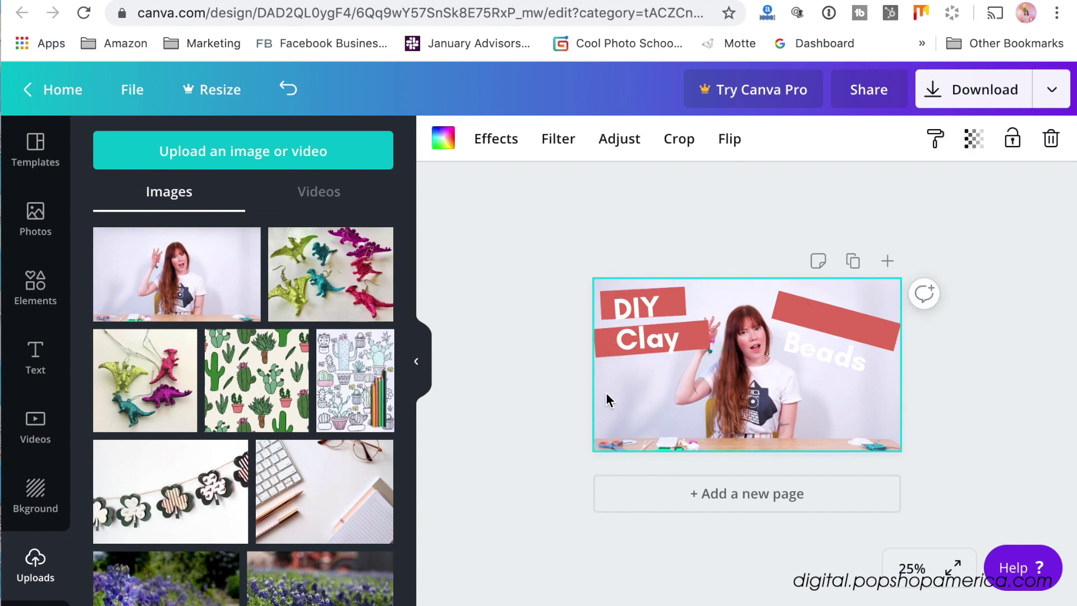
click(600, 349)
drag(709, 336, 646, 315)
click(288, 89)
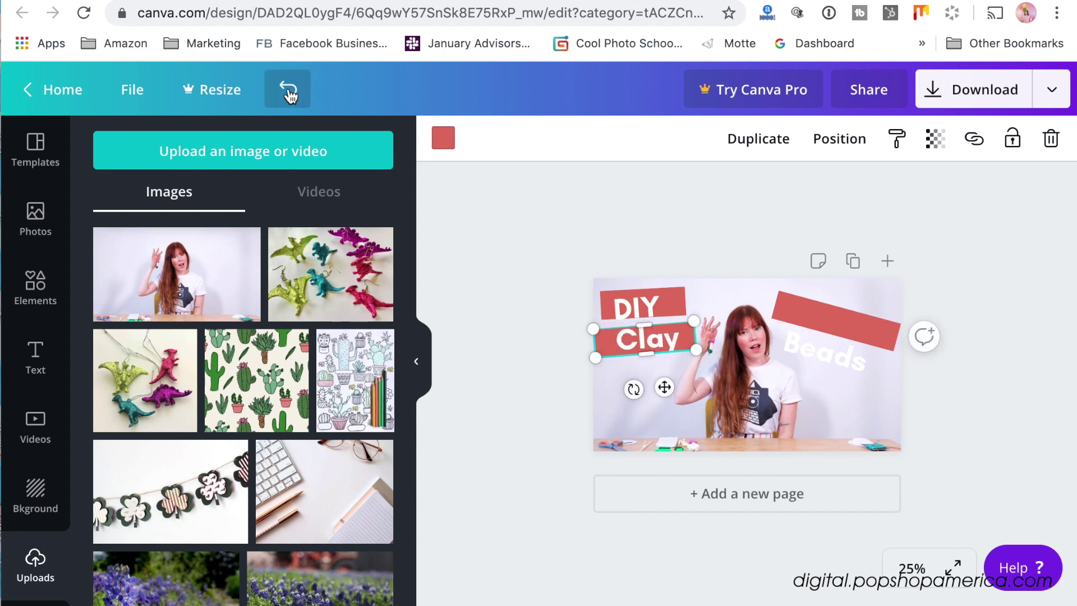
- Trim the red banner behind "DIY" closer to the word and reposition the "DIY Clay" text over both banners
drag(656, 318, 656, 332)
click(659, 292)
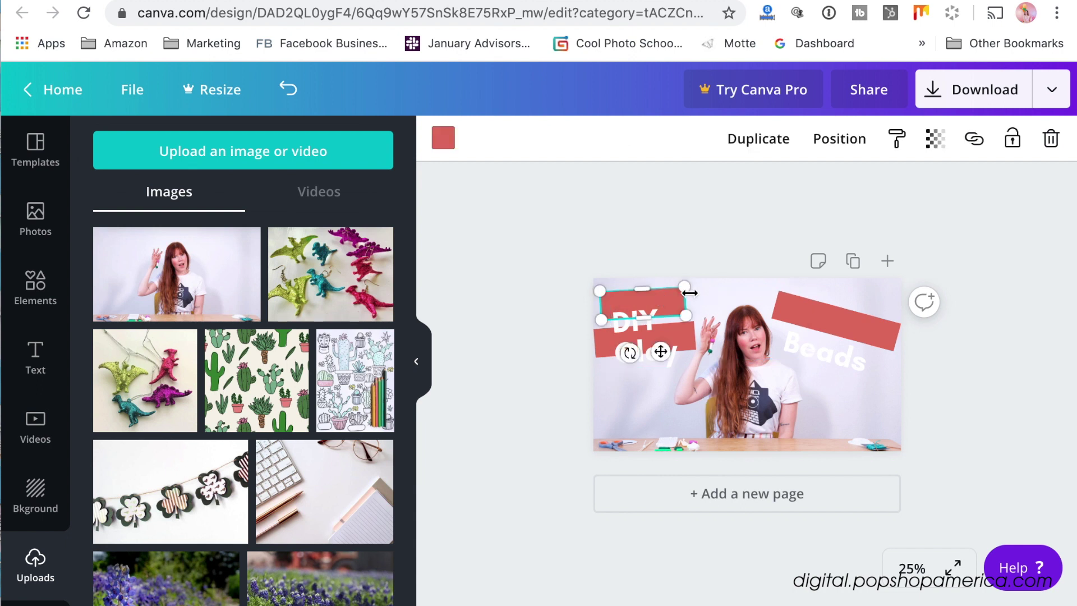
drag(684, 299, 676, 300)
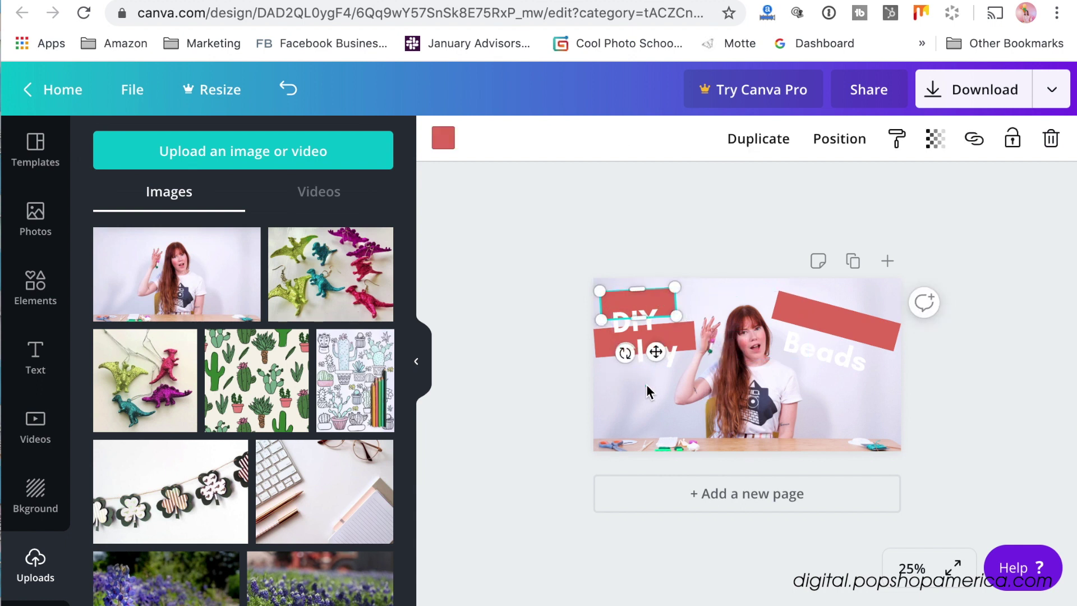
click(646, 385)
click(645, 347)
drag(645, 345, 639, 336)
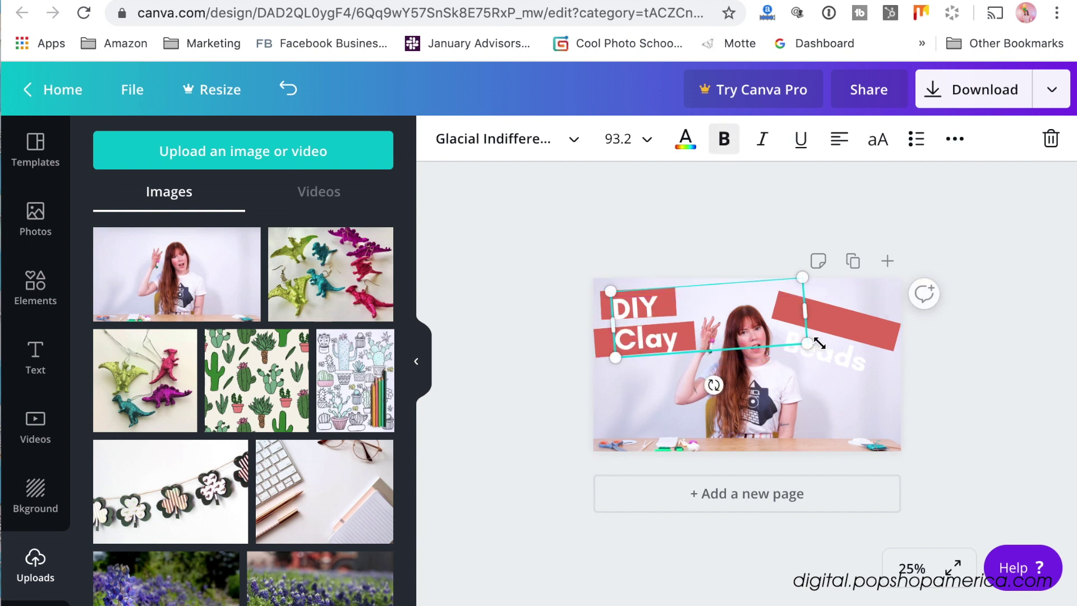
- Shorten the tilted red banner from its left end and place the "Beads" text back on it
click(893, 419)
drag(829, 359, 872, 403)
drag(776, 303, 789, 307)
drag(846, 373, 837, 330)
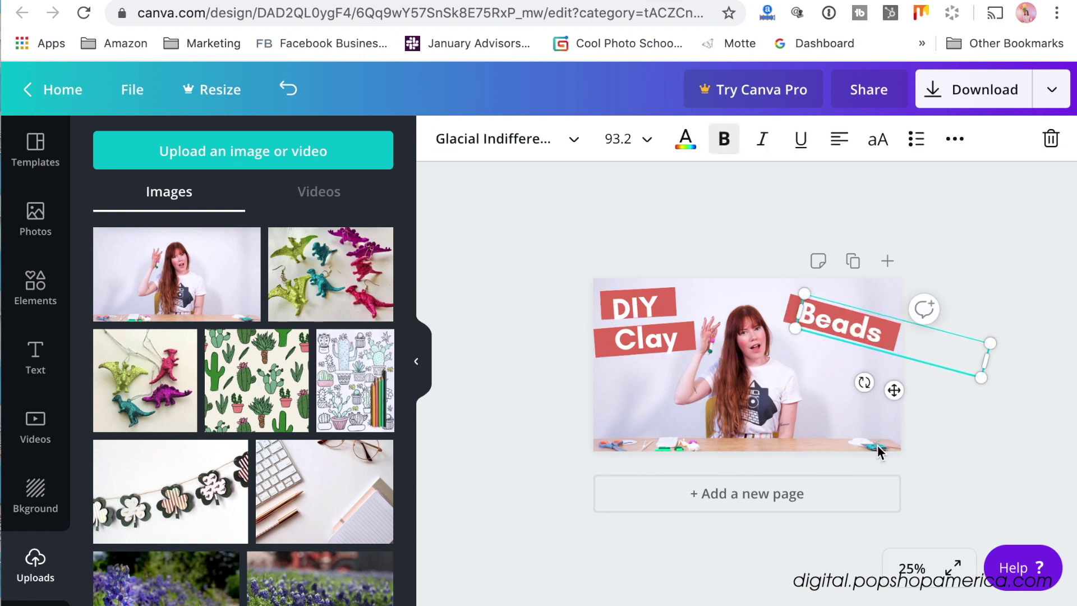
click(964, 441)
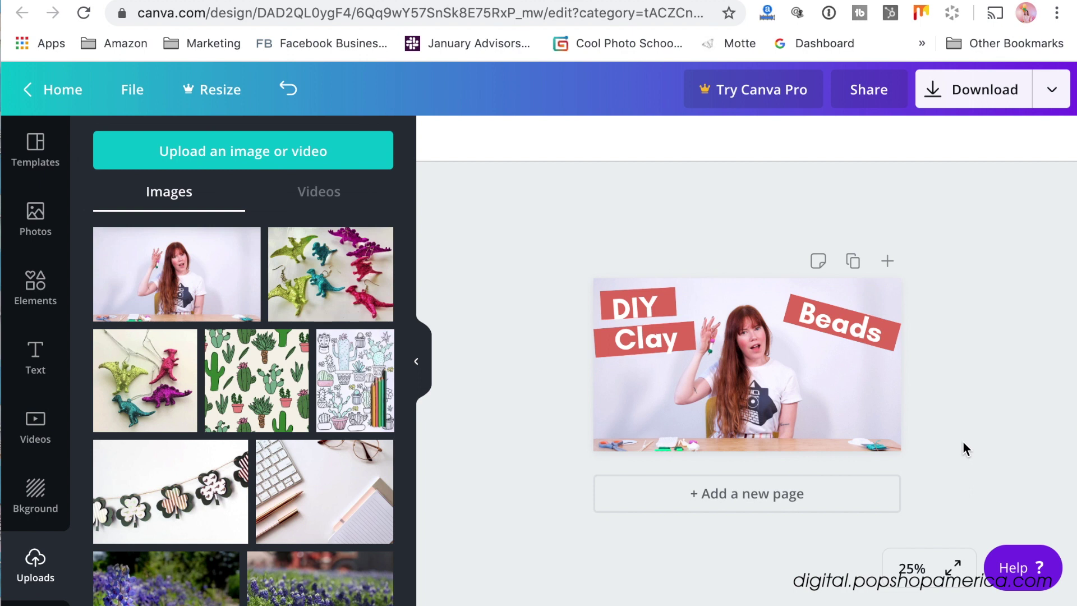
- Add a body text box reading "POP SHOP AMERICA" to the lower part of the thumbnail
click(911, 568)
click(896, 274)
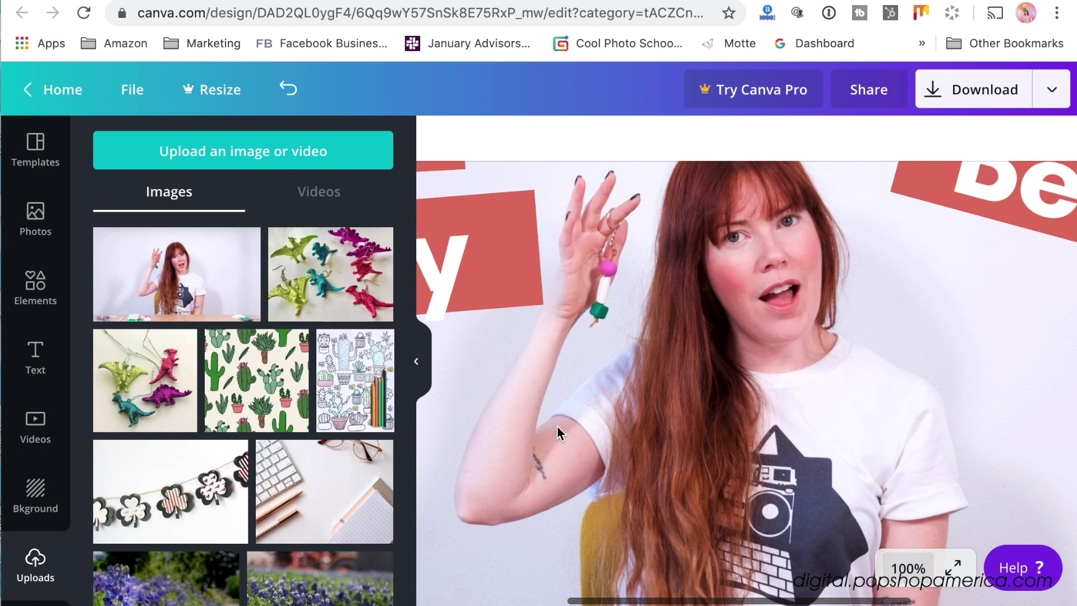
scroll(673, 431, down, 3)
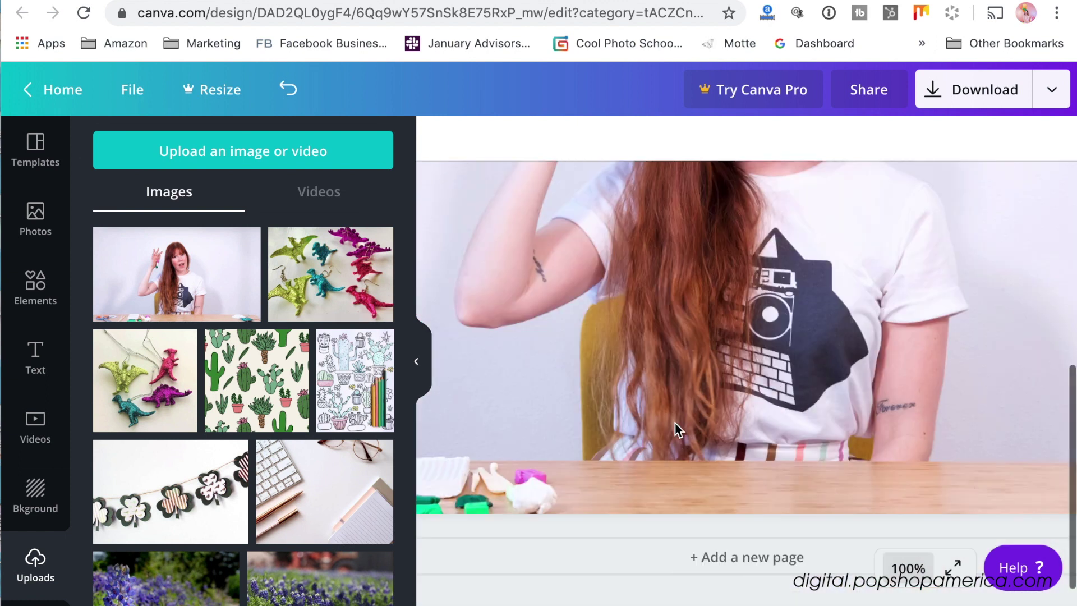
click(36, 356)
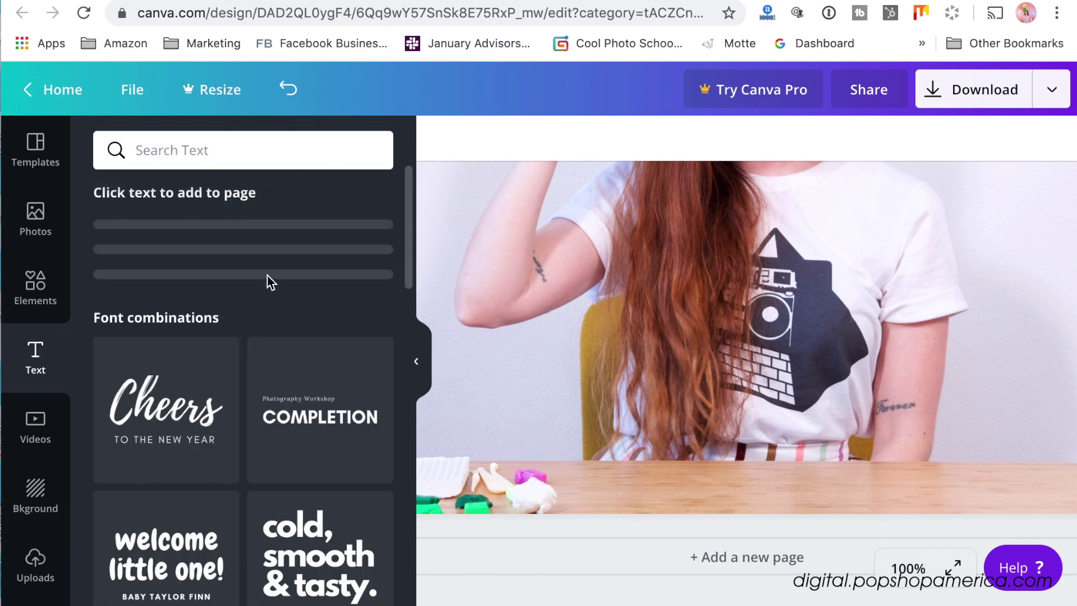
click(218, 366)
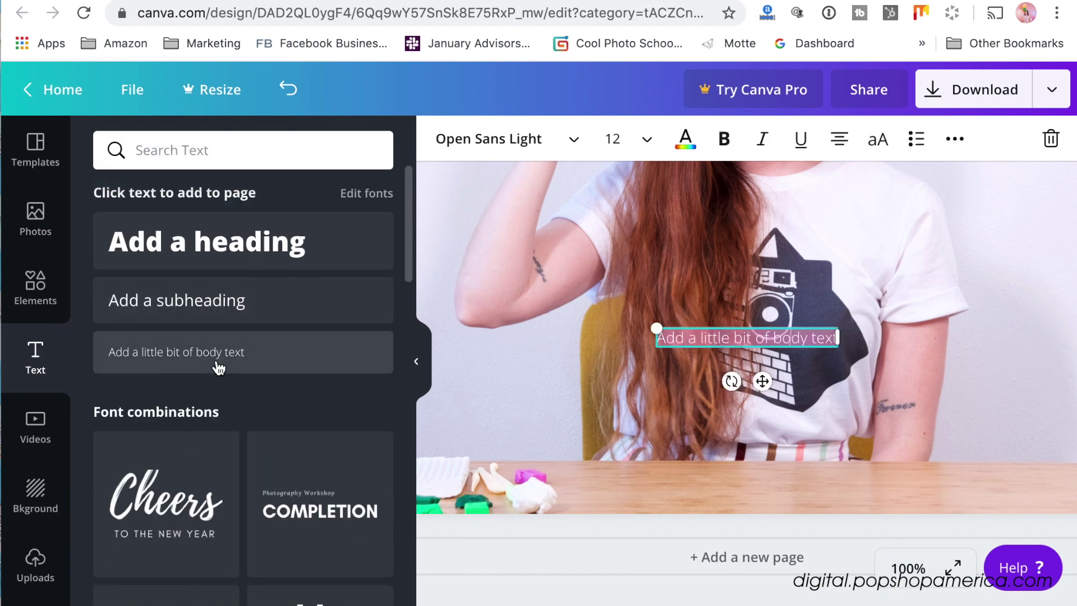
text(POP)
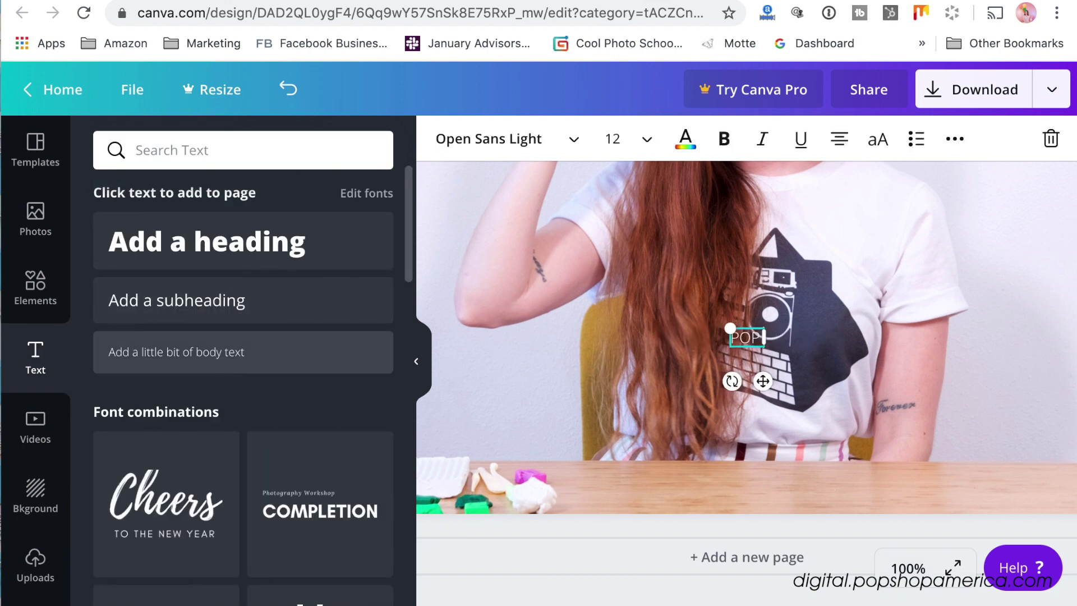
text( SHOP AMERICA)
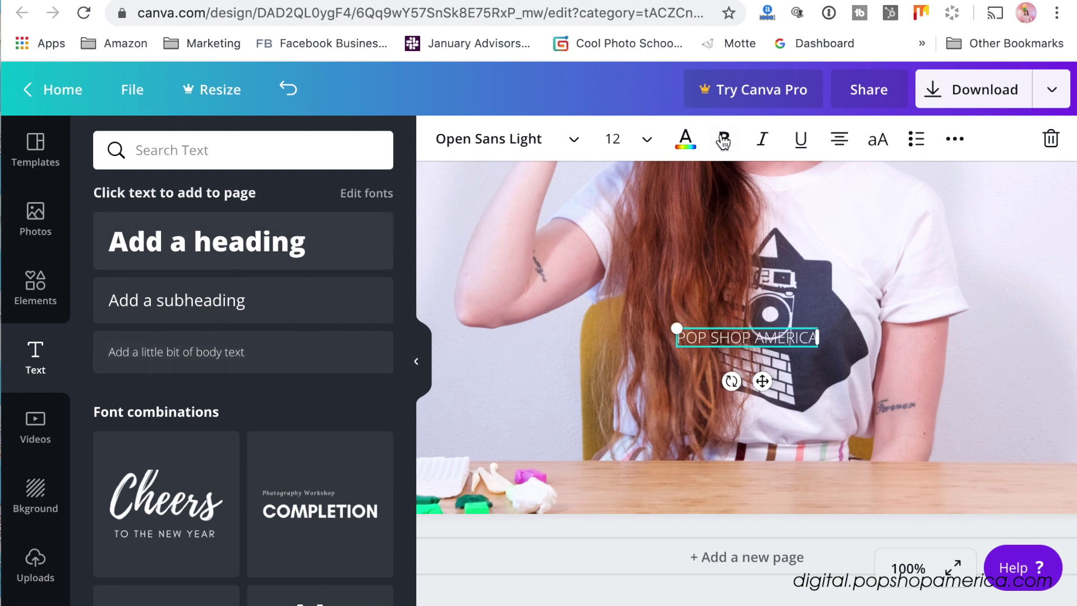
- Set the "POP SHOP AMERICA" font to Glacial Indifference and move the text down onto the table
click(544, 144)
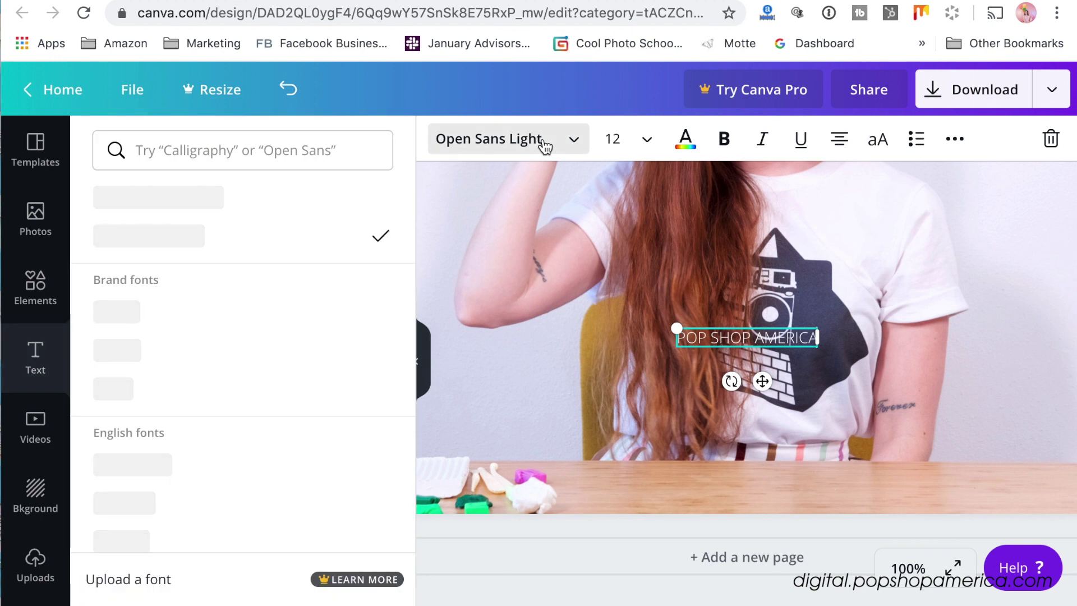
click(219, 208)
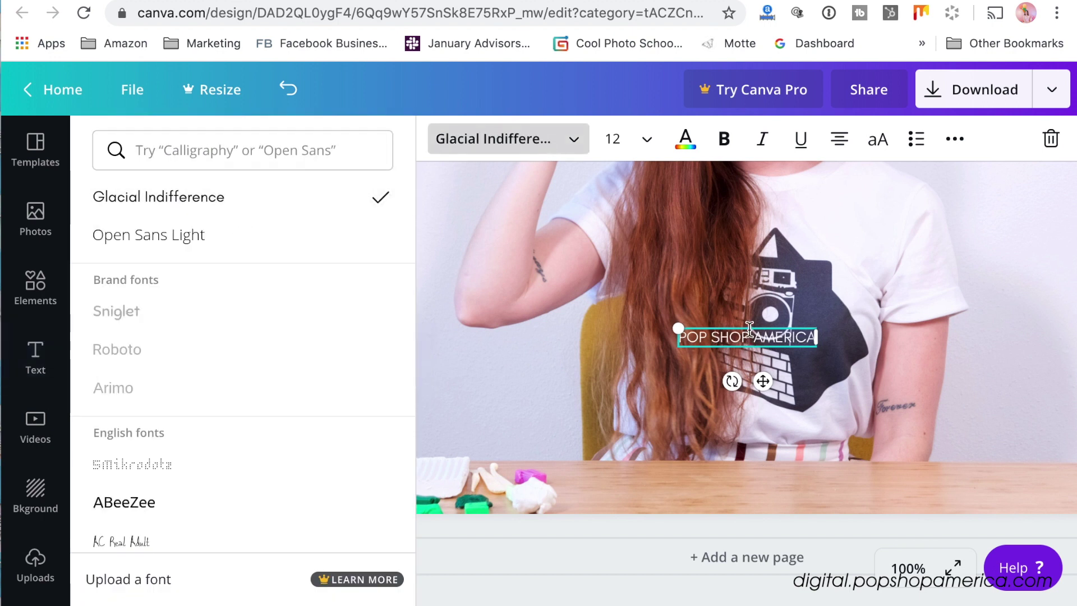
drag(749, 327, 736, 478)
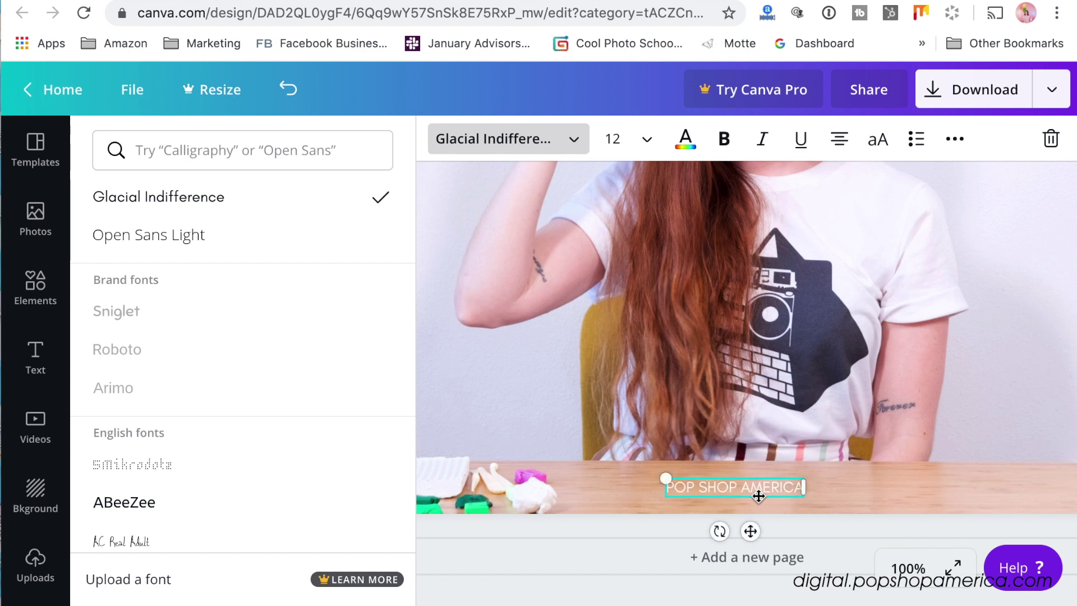
- Set the "POP SHOP AMERICA" font size to 42 and move the text up to fit along the thumbnail's bottom edge
click(623, 139)
scroll(650, 319, down, 5)
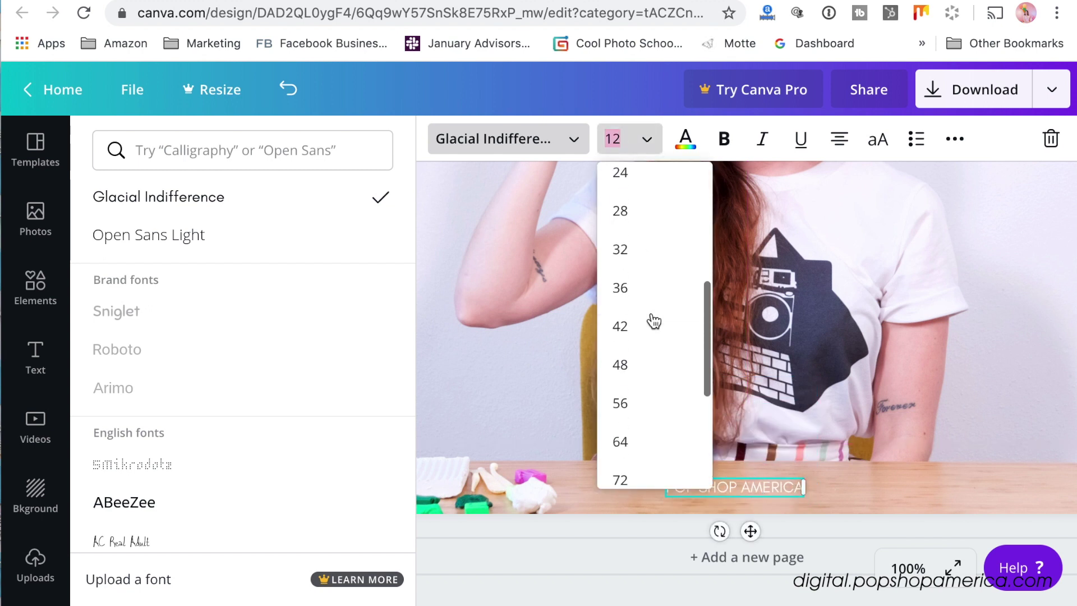
click(654, 320)
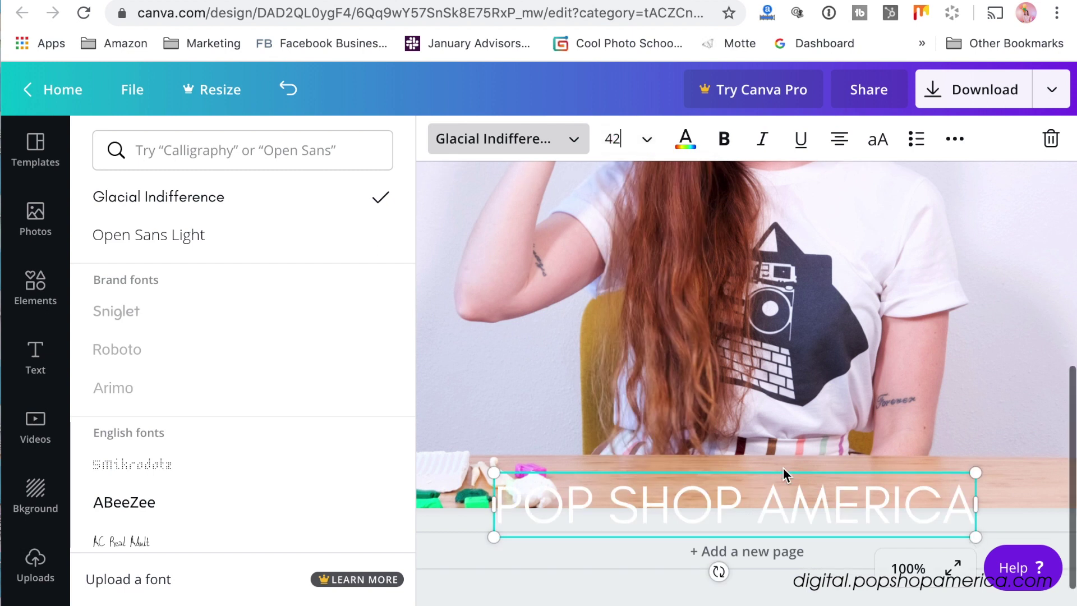
drag(747, 507, 751, 450)
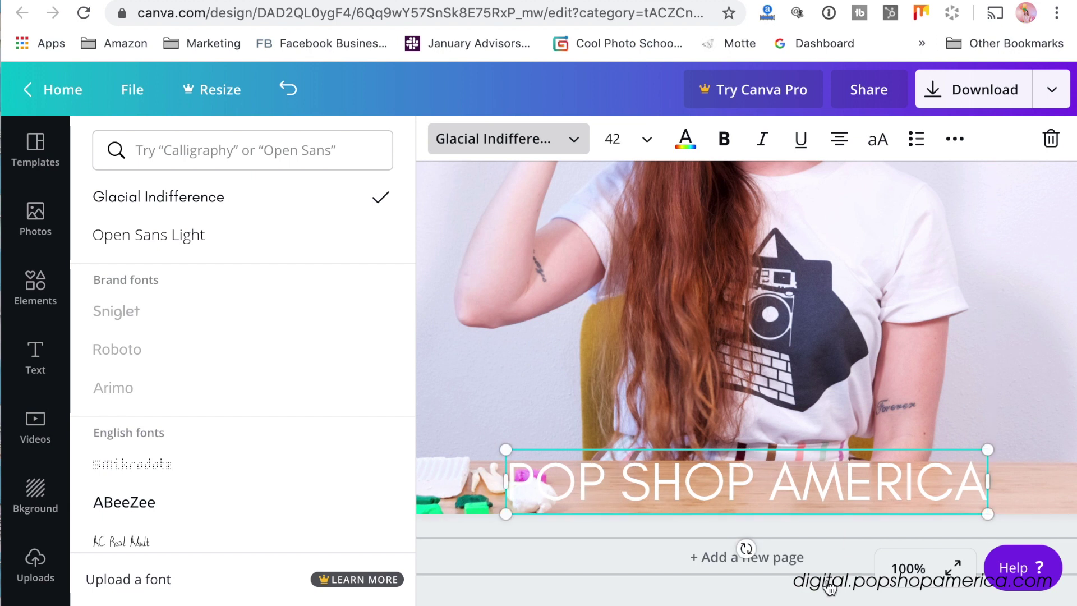
- Rotate the "DIY Clay" text to a flatter tilt of about -2° with the whole thumbnail in view
click(908, 568)
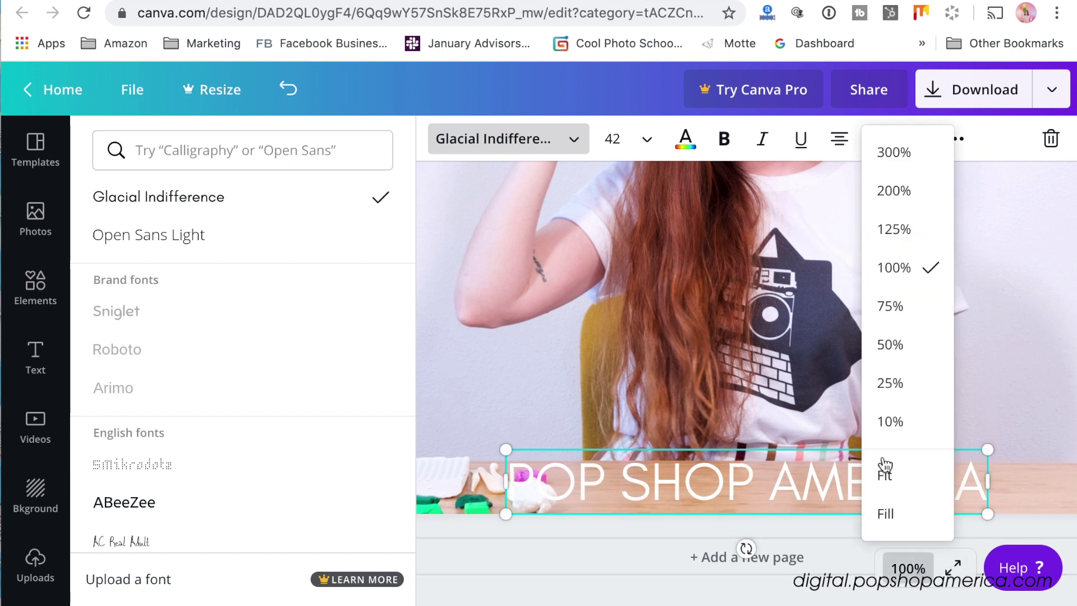
click(892, 315)
click(914, 568)
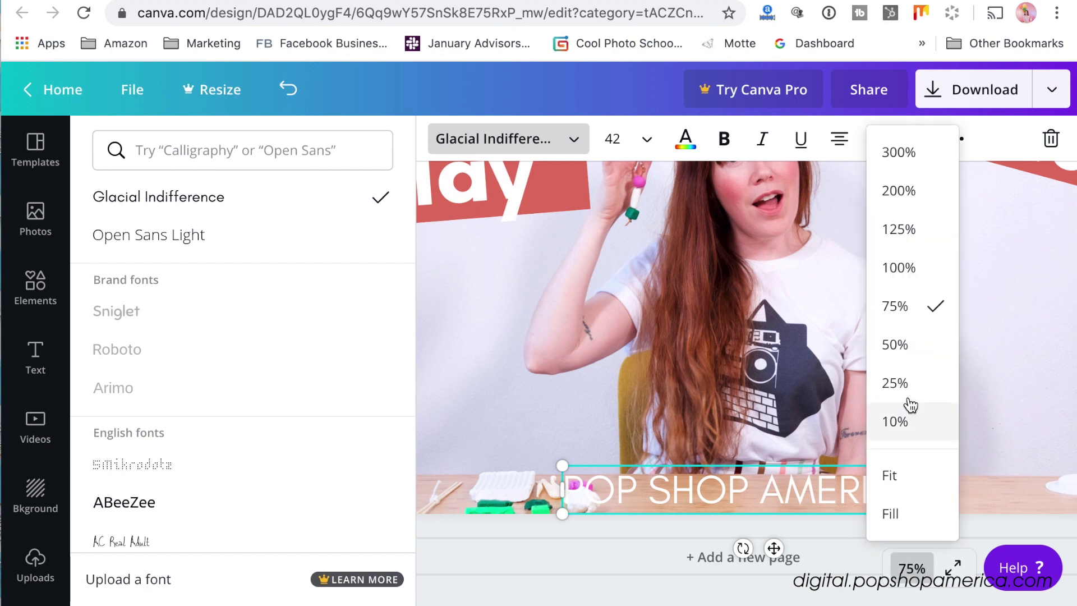
click(899, 358)
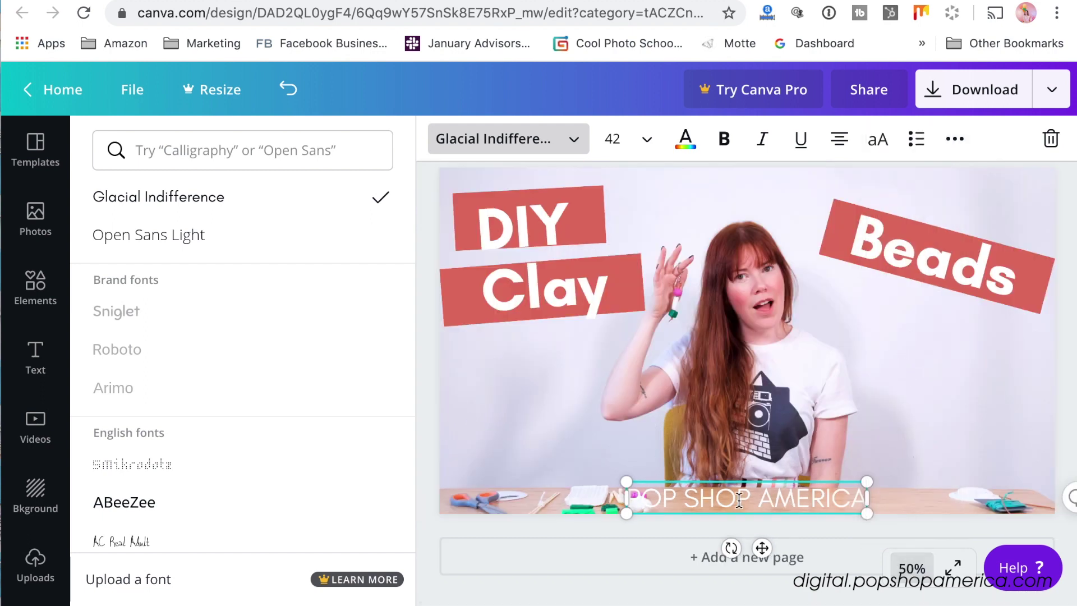
drag(753, 480, 757, 480)
click(527, 256)
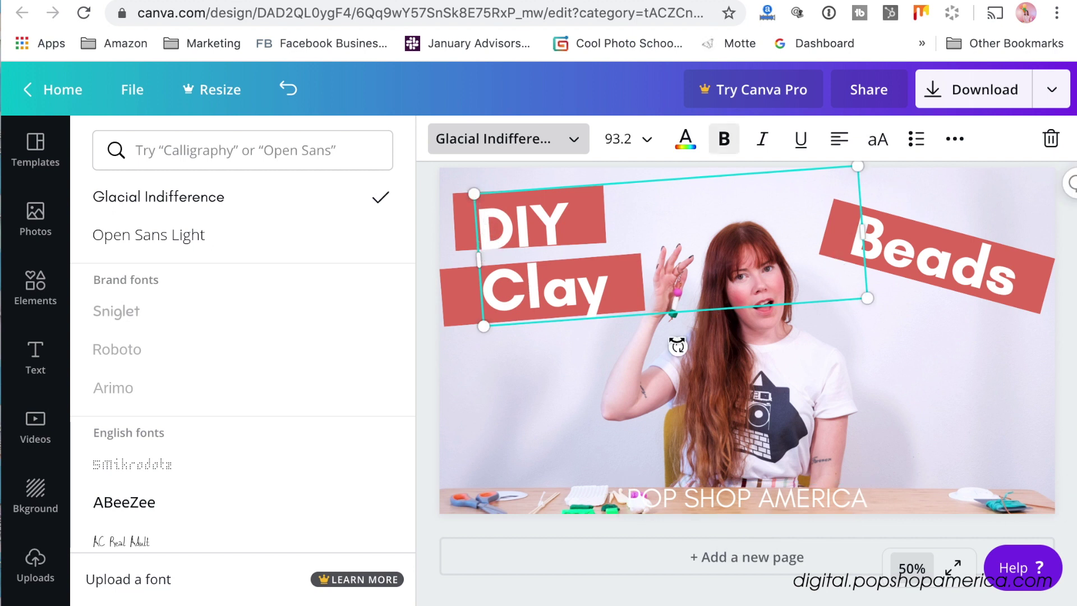
drag(677, 347, 672, 350)
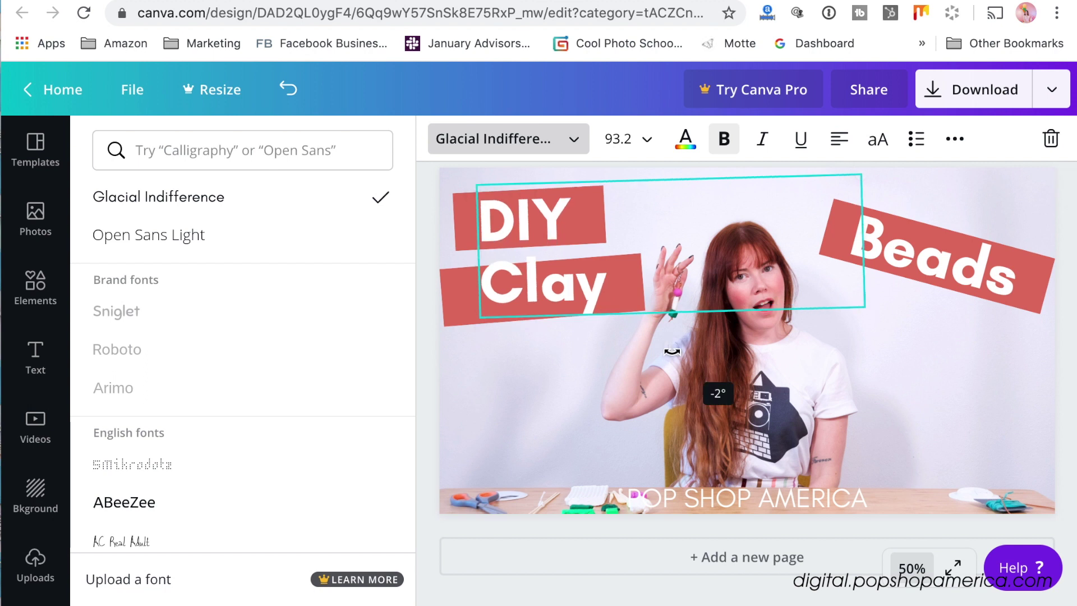
drag(672, 350, 675, 344)
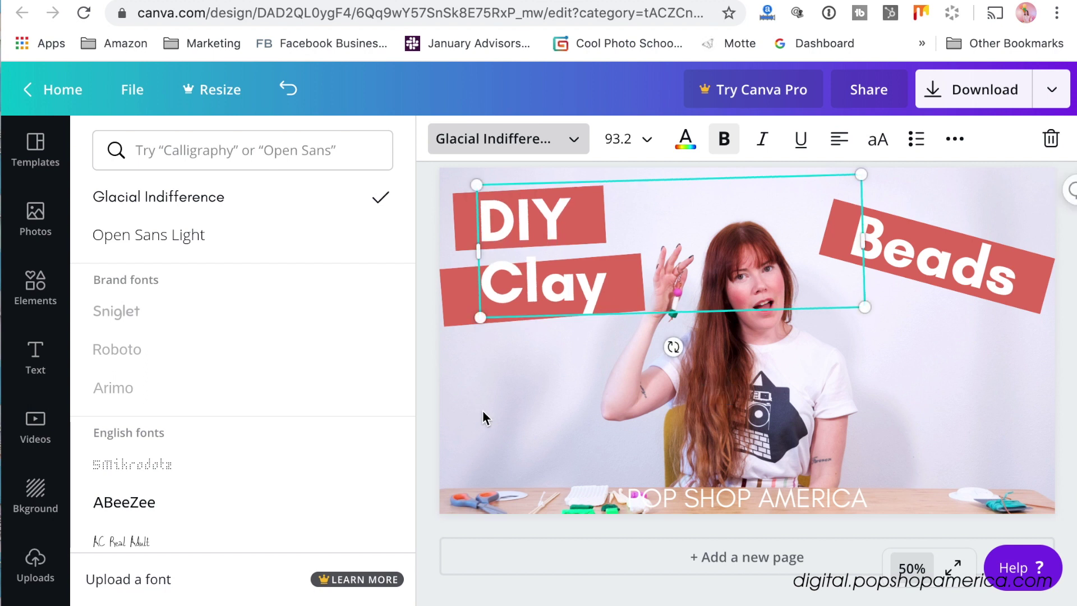
click(488, 397)
- Move the red banner behind "Clay" up and rotate it slightly flatter to match the text
click(457, 304)
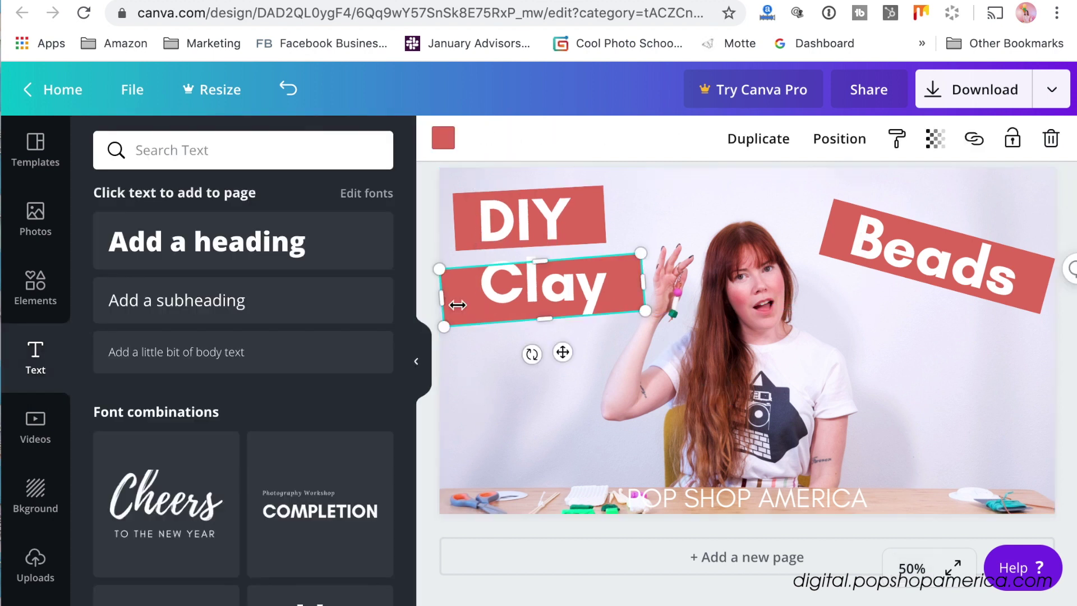
drag(458, 304, 458, 284)
drag(563, 354, 535, 350)
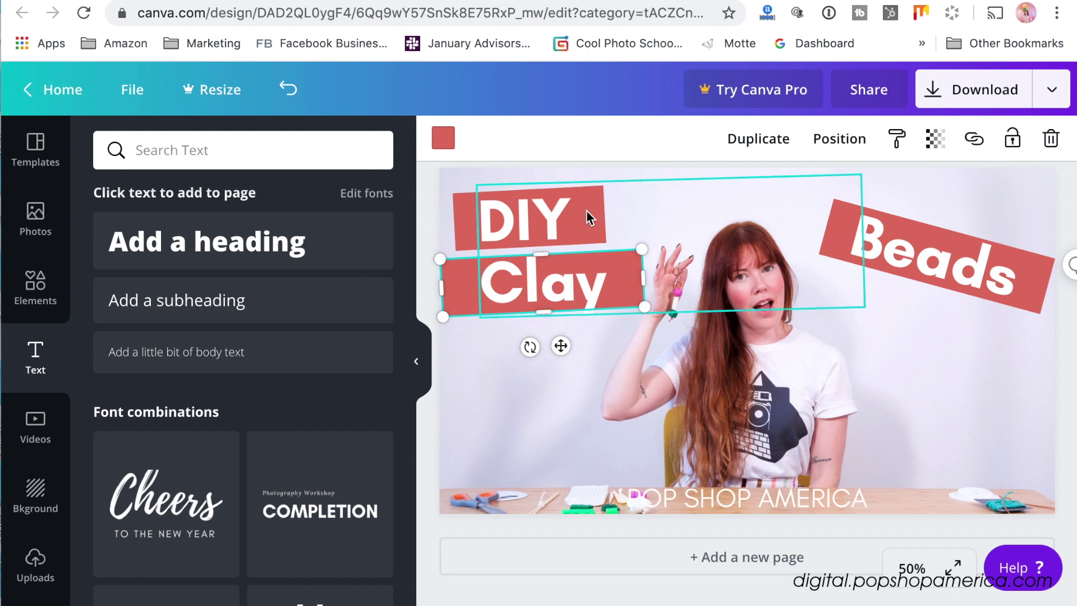
- Shorten the red banner behind "DIY" slightly from its right end
click(463, 222)
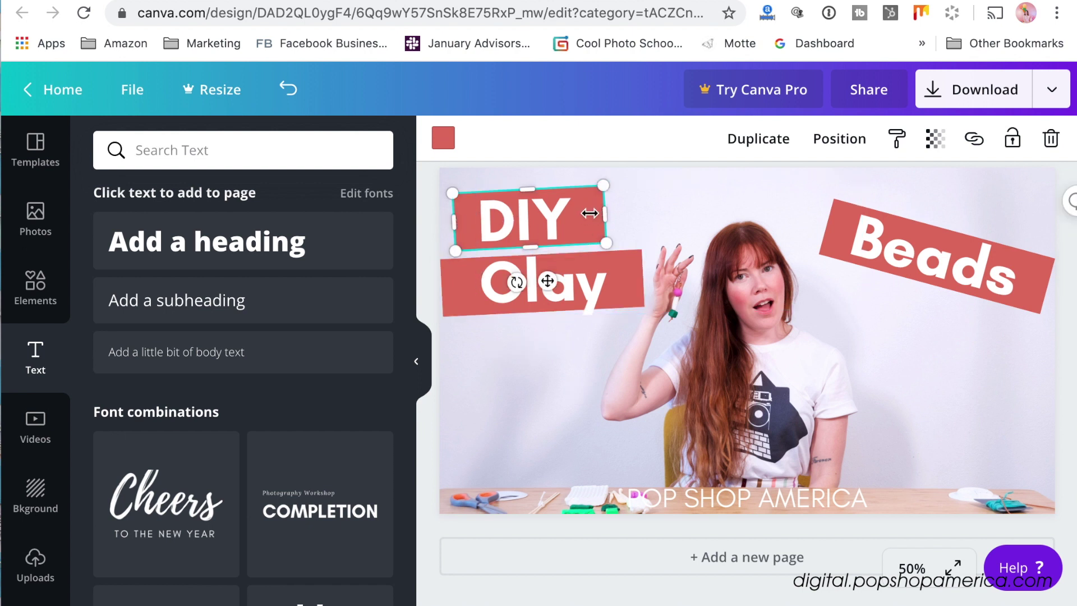
drag(603, 214, 594, 214)
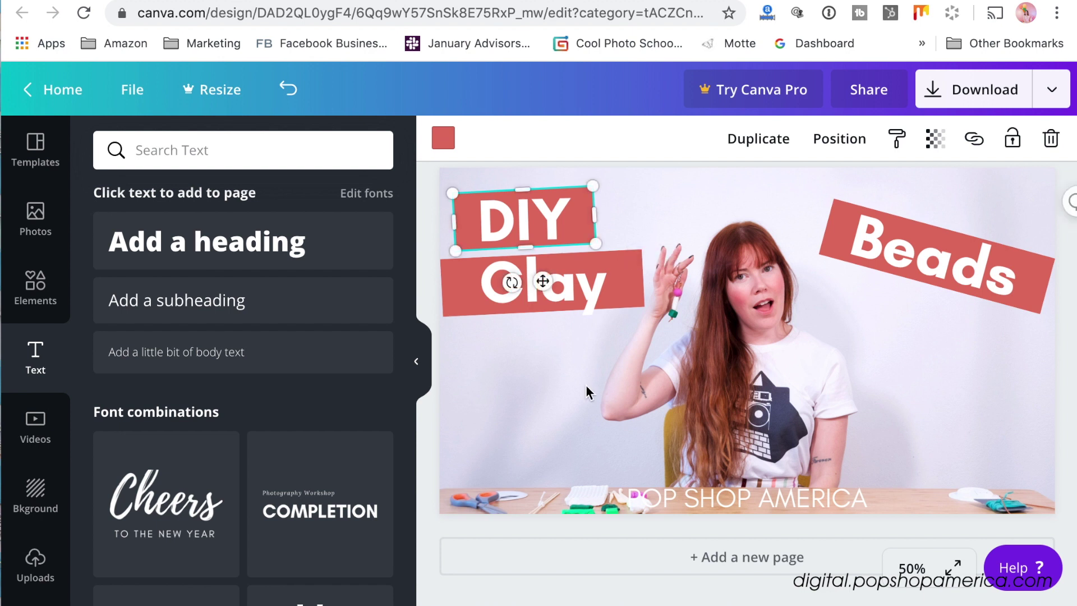
click(535, 409)
- Tilt the "DIY Clay" text slightly steeper and move the red "Clay" banner down a little behind it
click(569, 292)
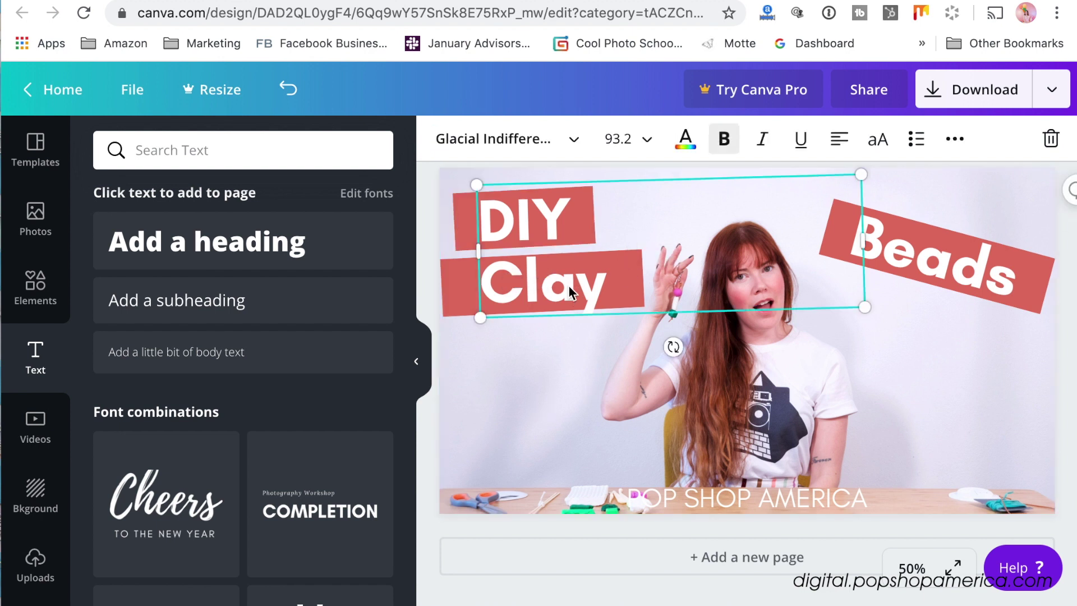
drag(675, 348, 678, 352)
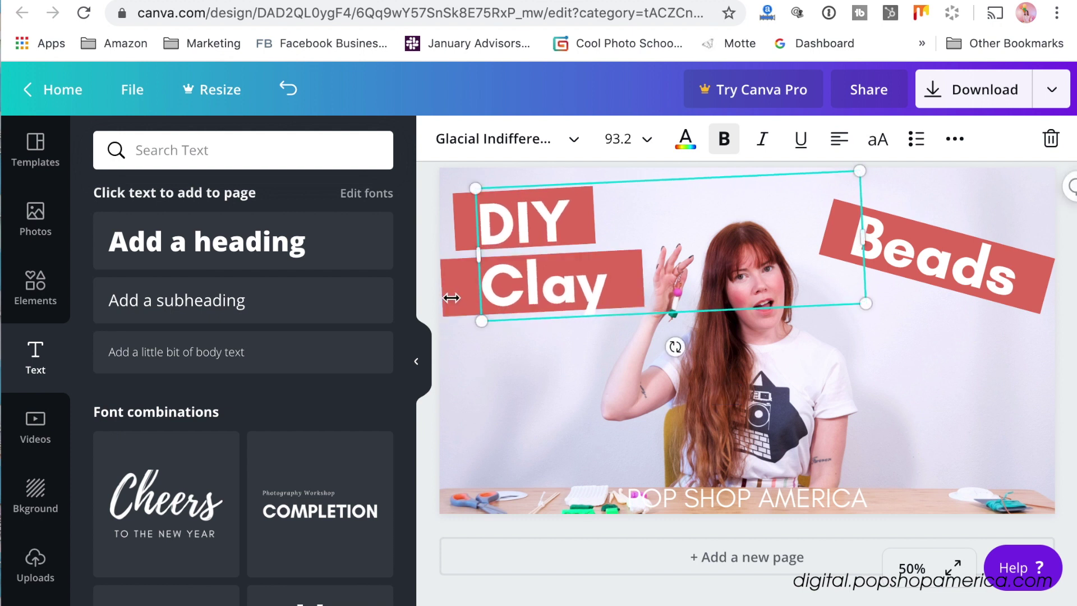
click(464, 337)
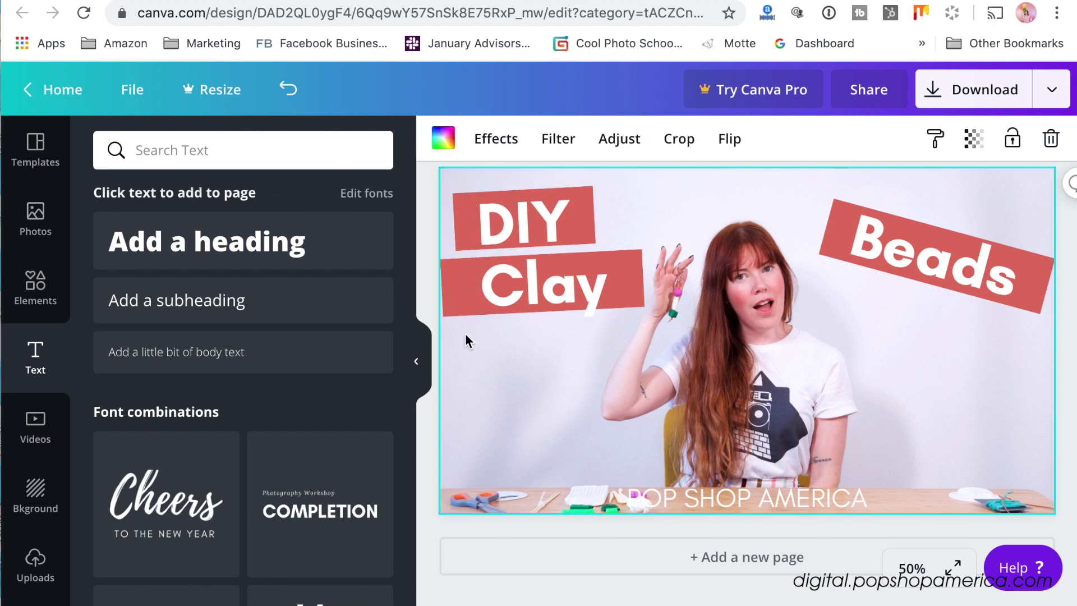
drag(459, 308, 460, 308)
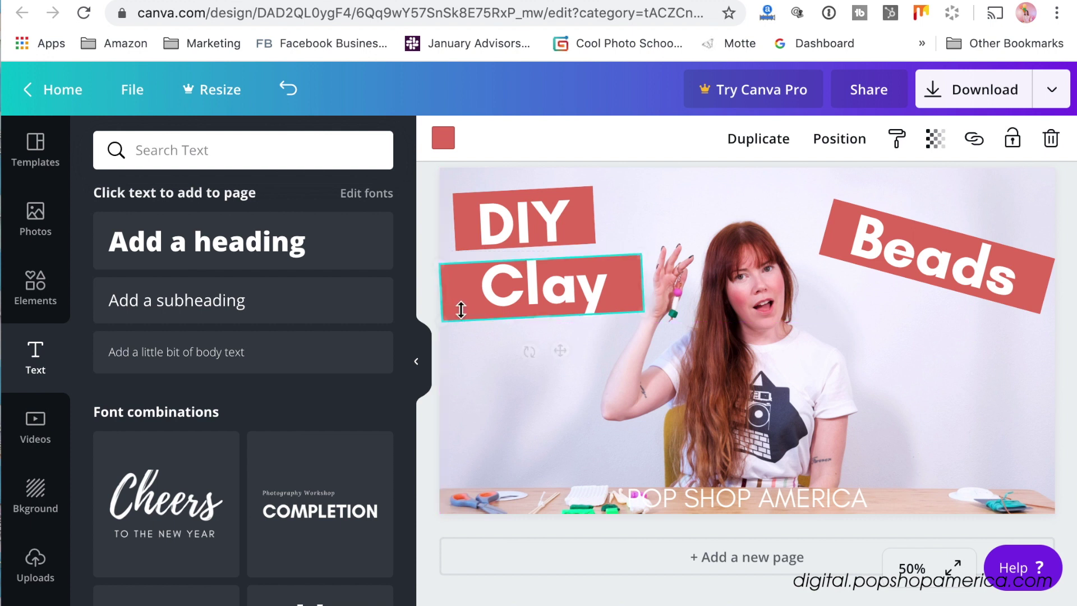
click(500, 394)
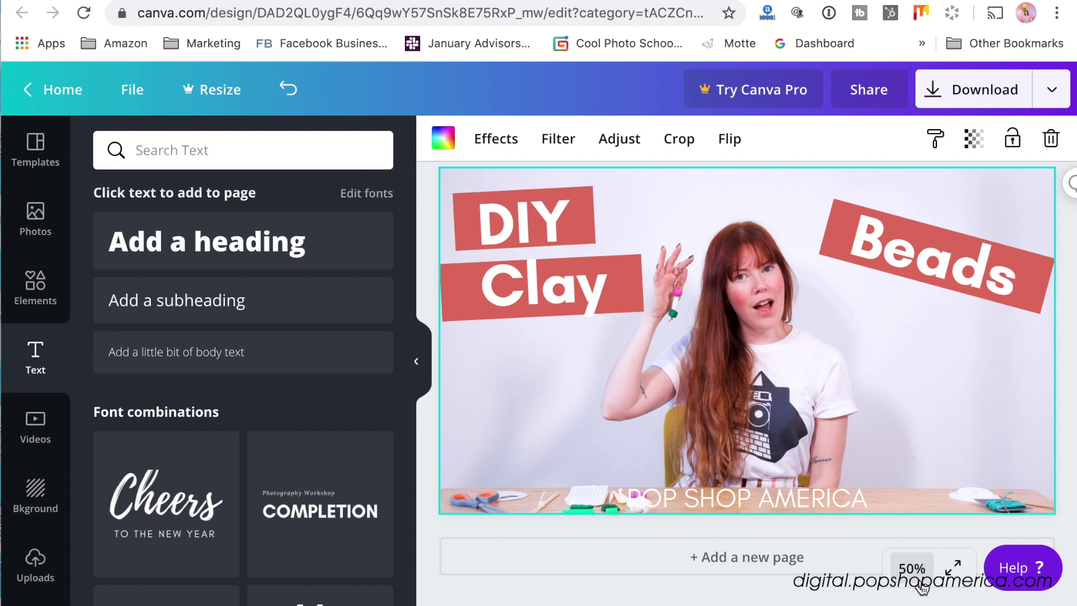
- Check the thumbnail at 25% zoom and nudge the "POP SHOP AMERICA" text up slightly from the bottom edge
click(911, 567)
click(895, 383)
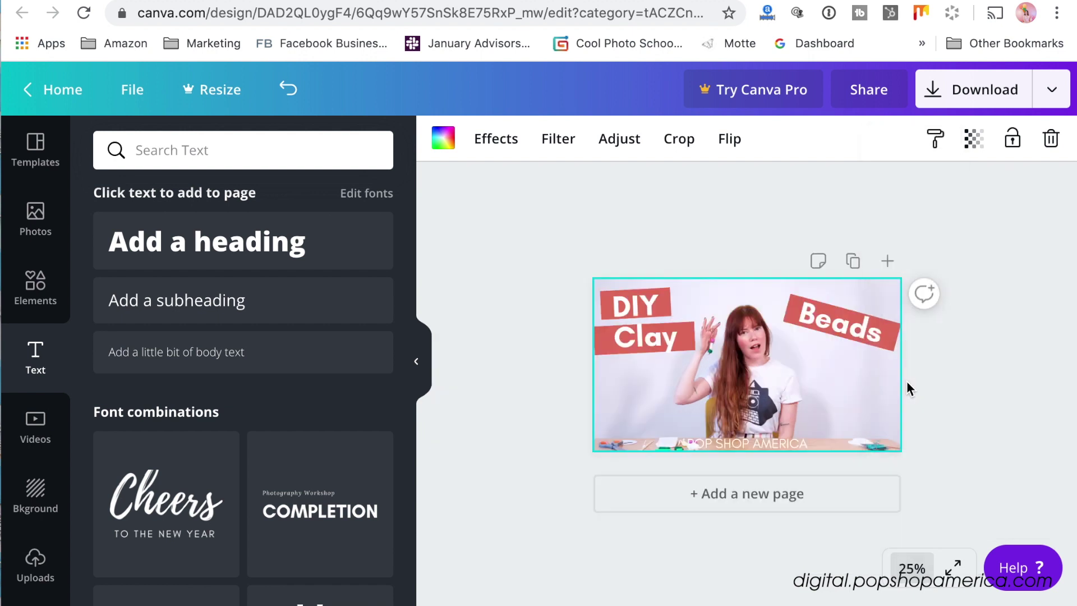
drag(756, 445, 758, 440)
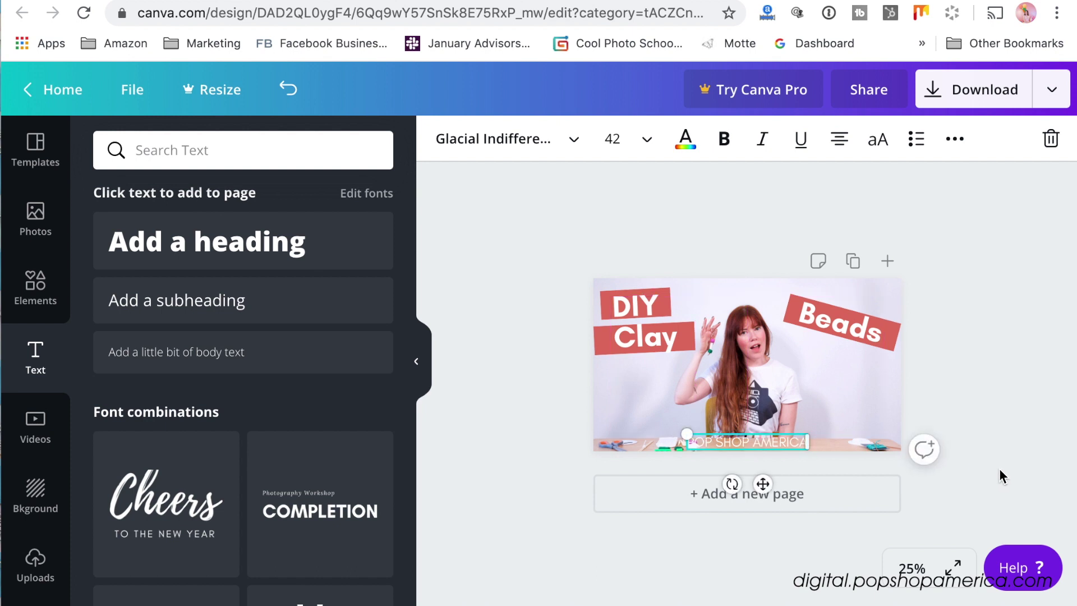
click(1016, 401)
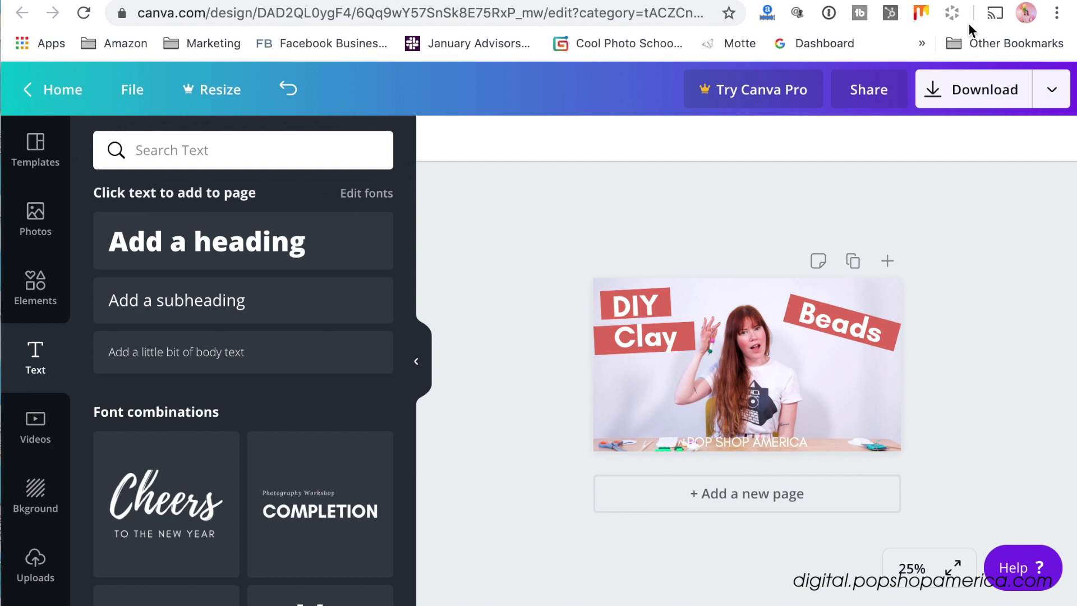
- Download the thumbnail as a PNG and switch to the Downloads folder in Finder
click(968, 93)
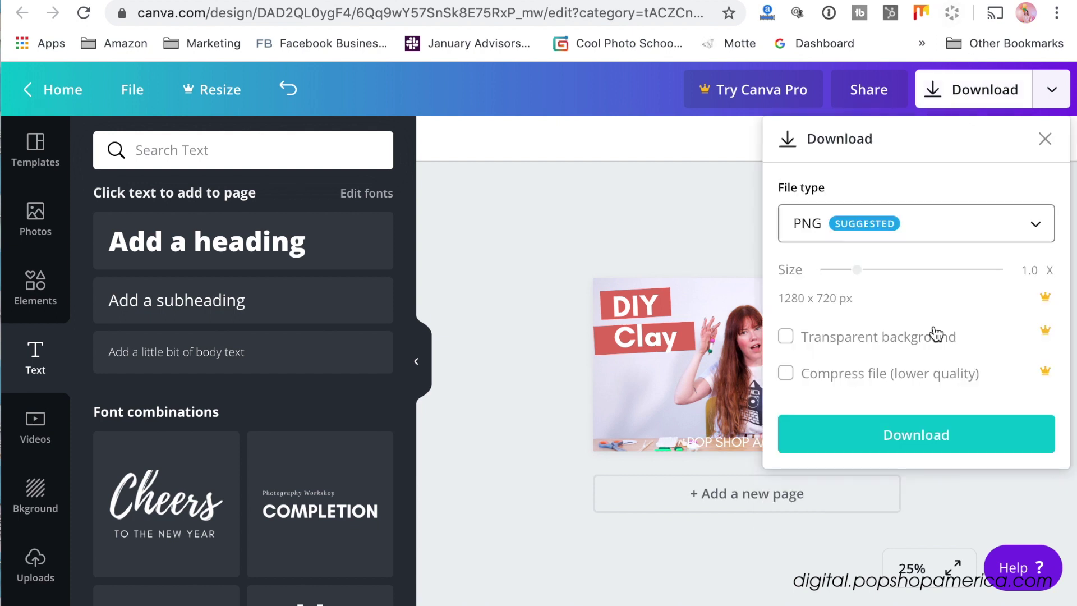
click(868, 435)
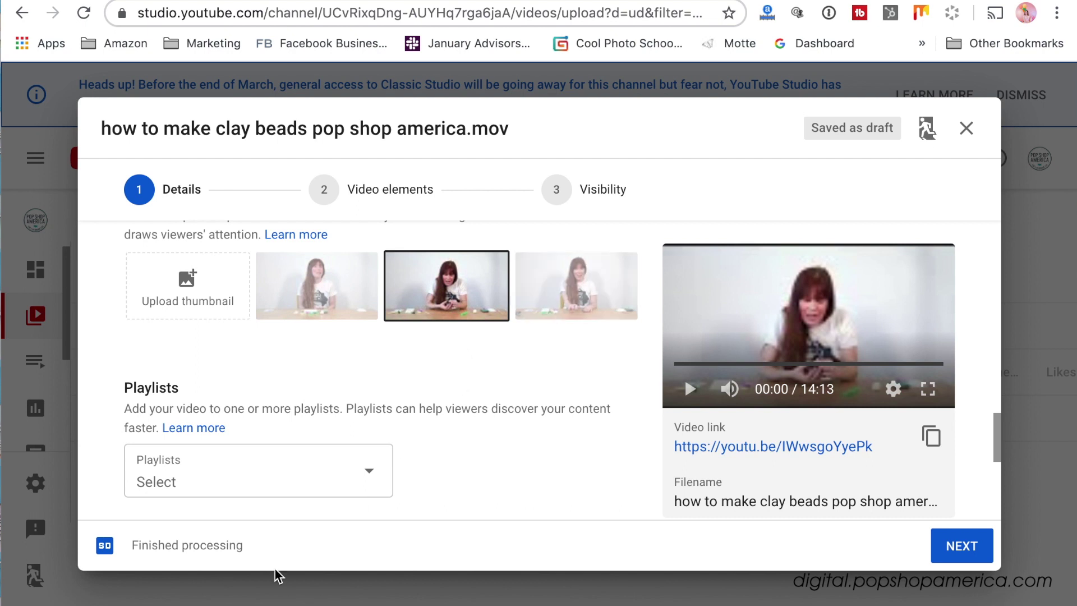
key(super+Tab)
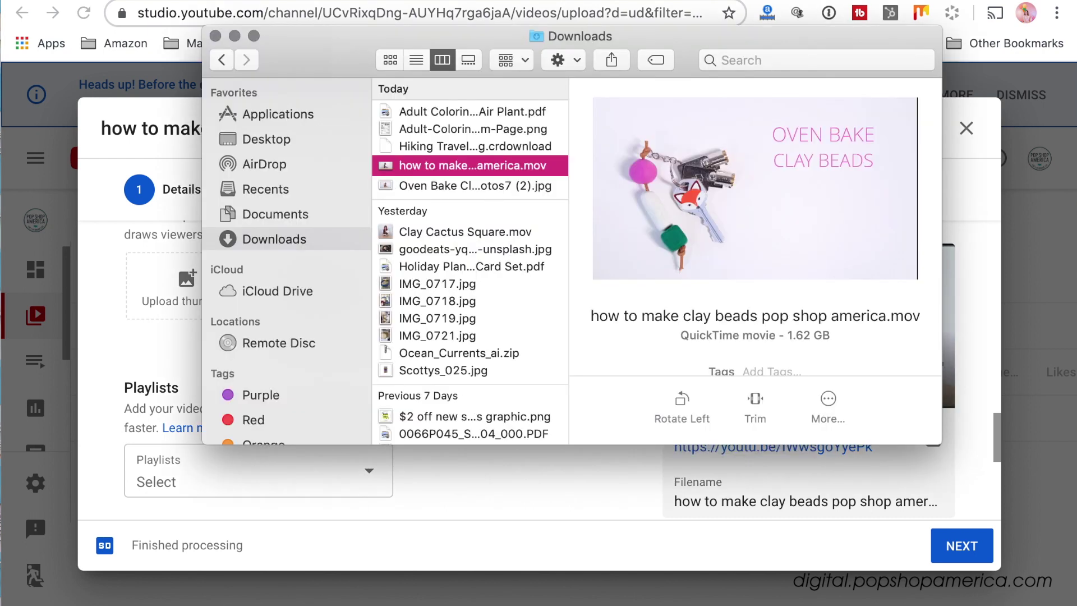
- Rename the downloaded "Hiking Travel YouTube Thumbnail.png" as "how to make clay beads tutorial.png"
click(463, 188)
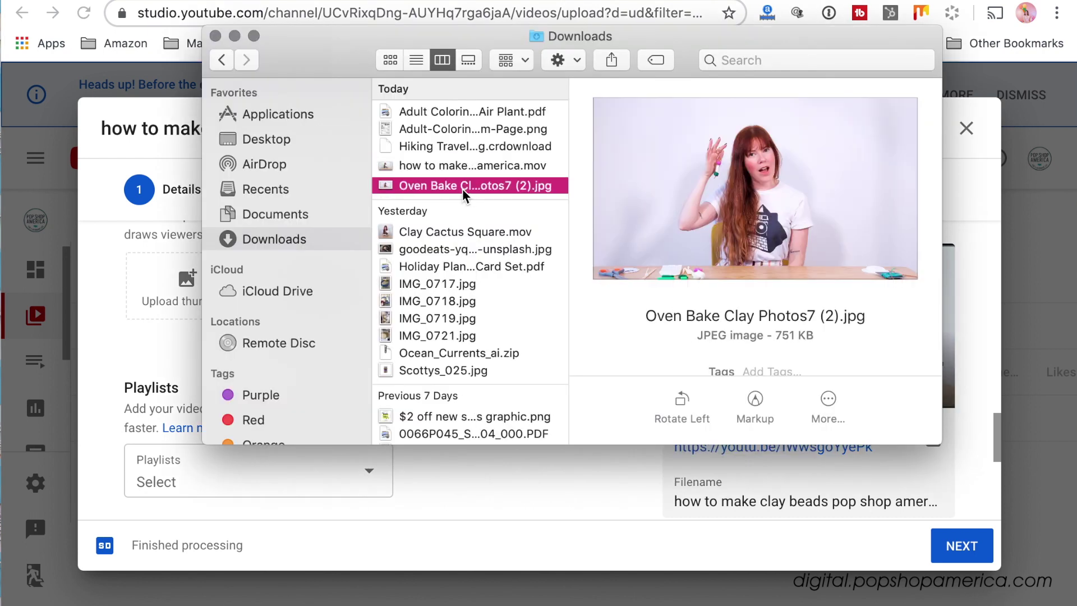
click(448, 145)
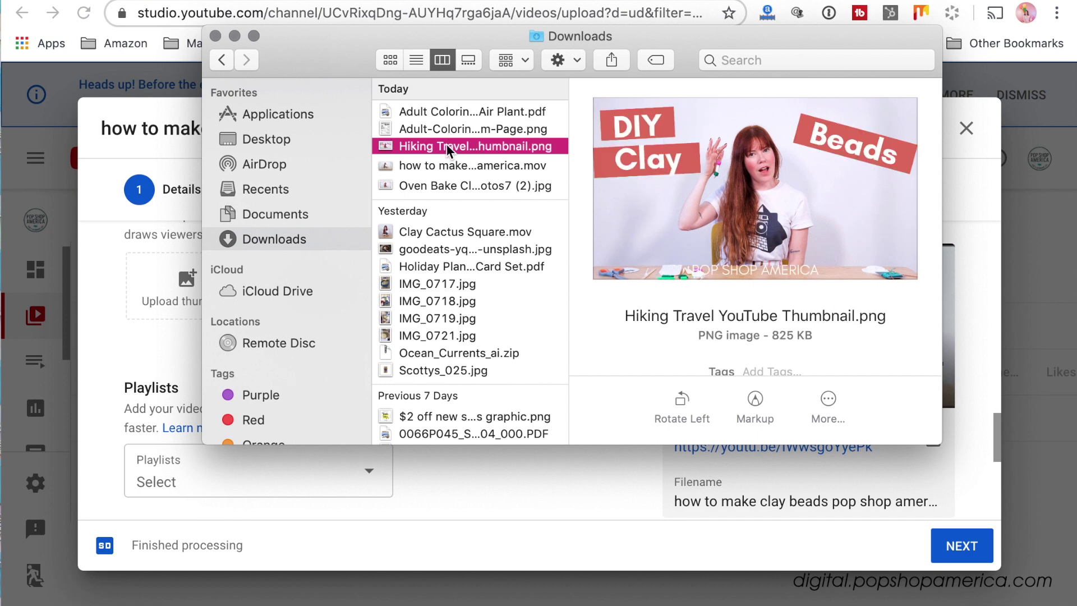
click(444, 146)
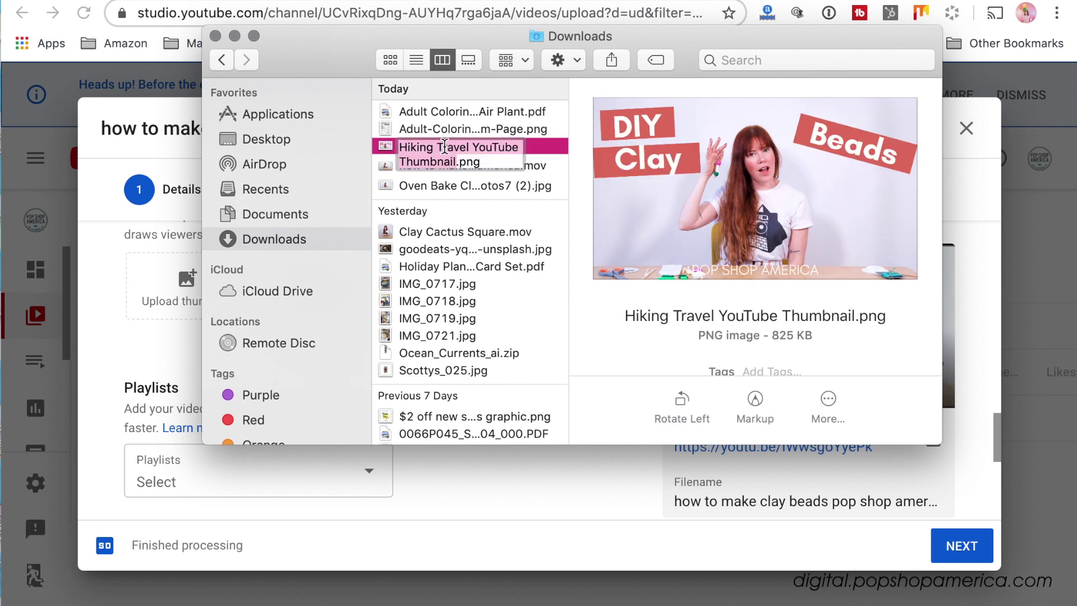
text(how )
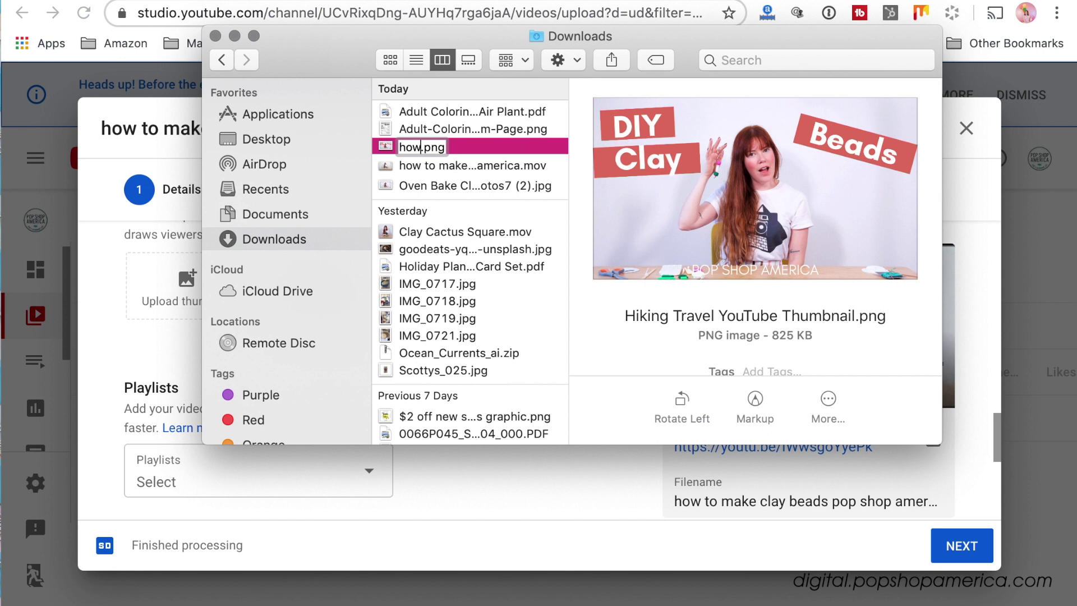
text(to make )
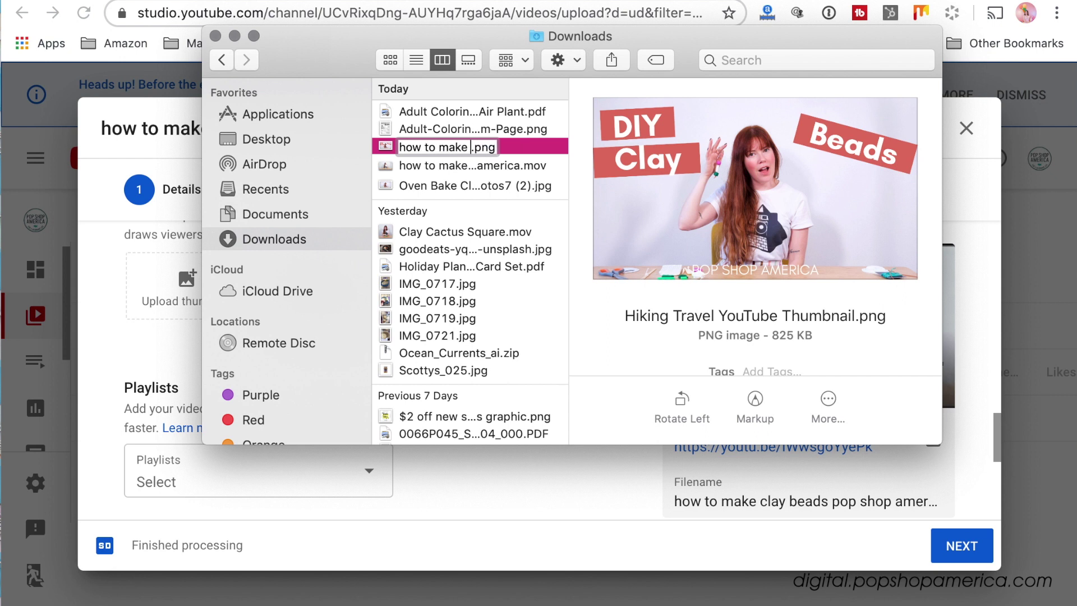
text(clay bead)
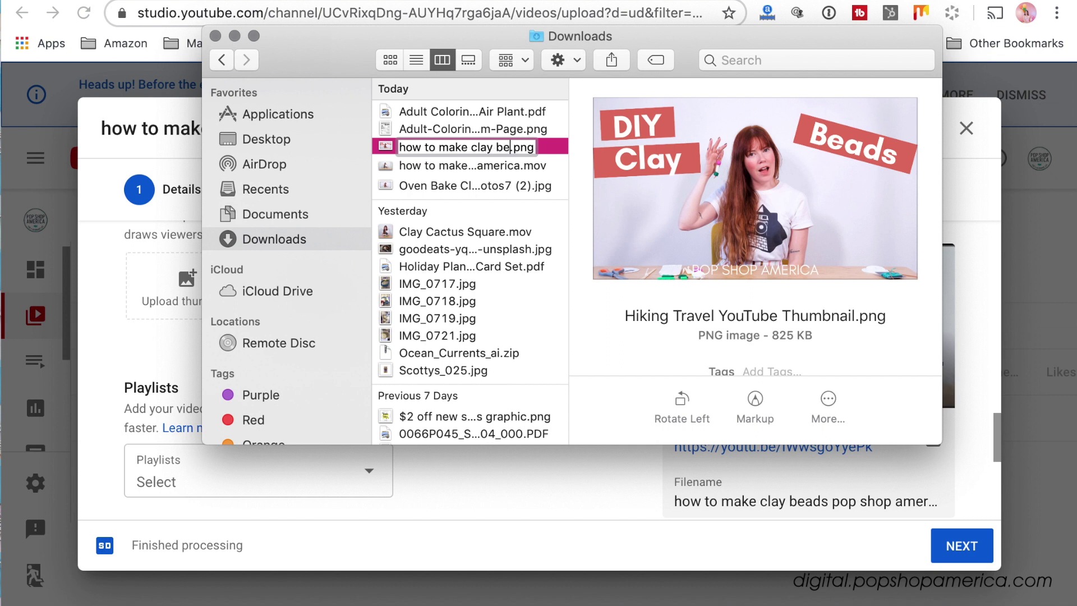
text(s tutorial)
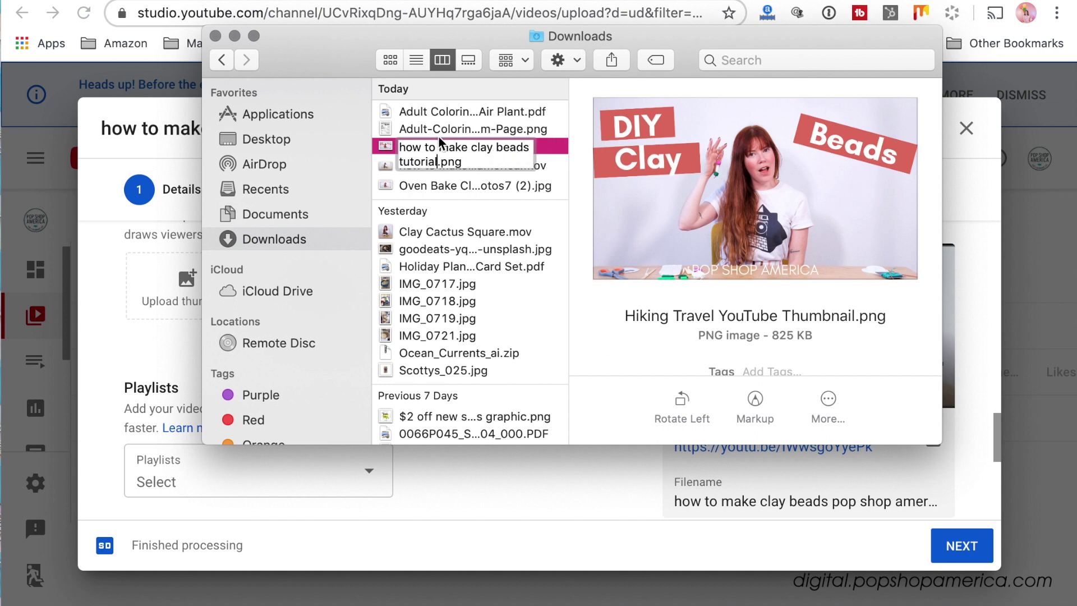
key(Return)
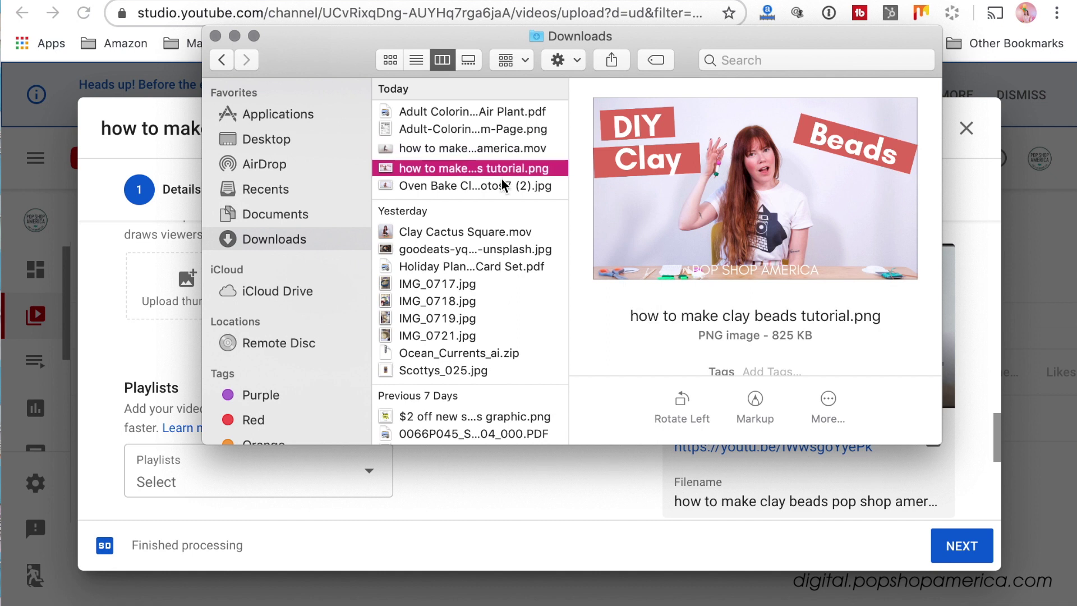
- Switch back to the YouTube Studio draft and upload "how to make clay beads tutorial.png" as the video's custom thumbnail
click(156, 359)
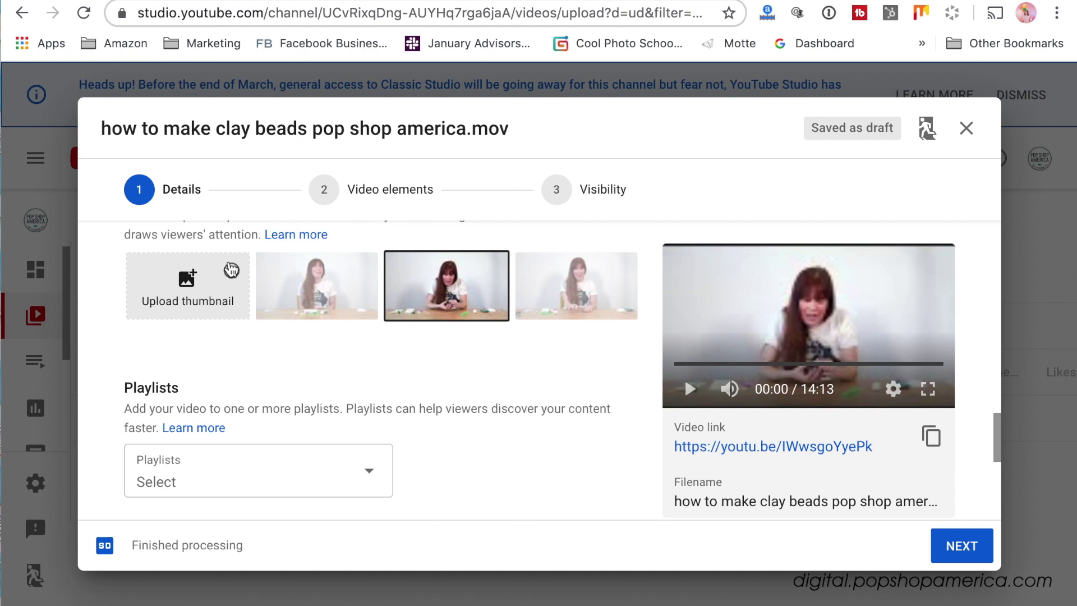
click(189, 297)
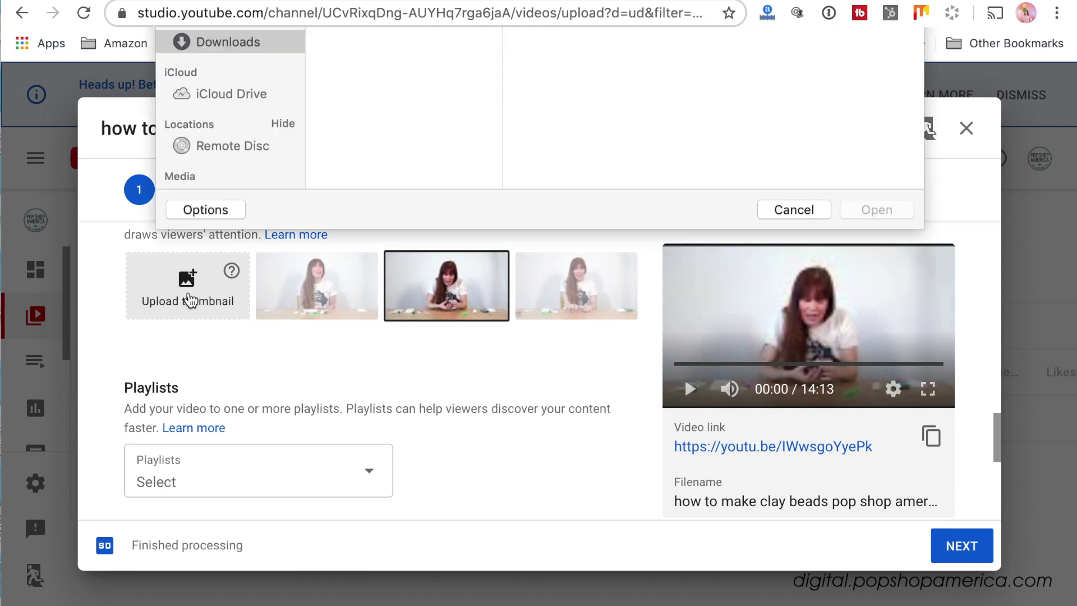
click(414, 170)
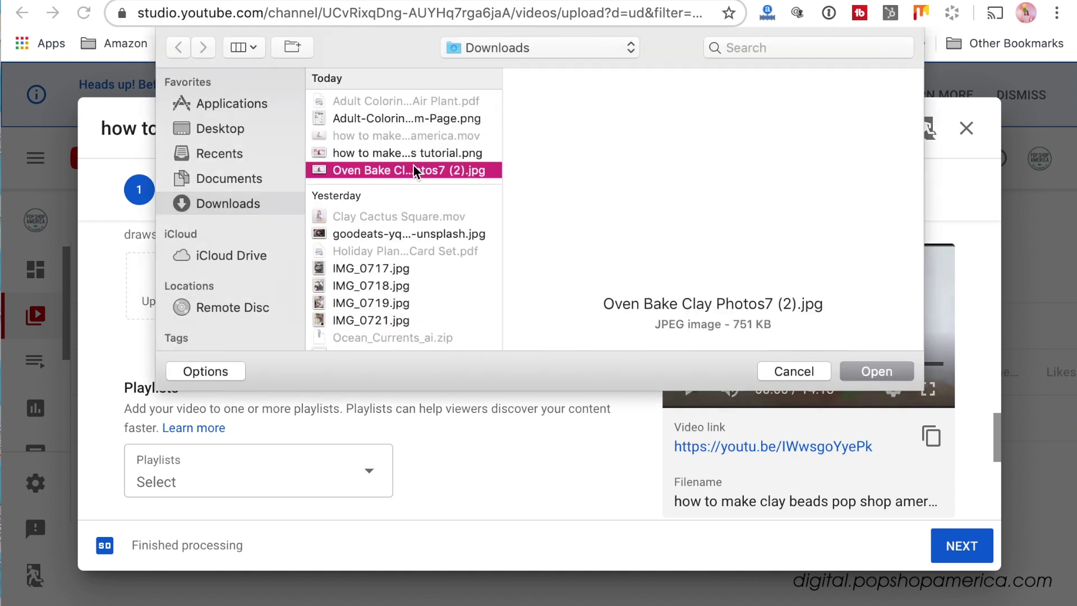
click(413, 152)
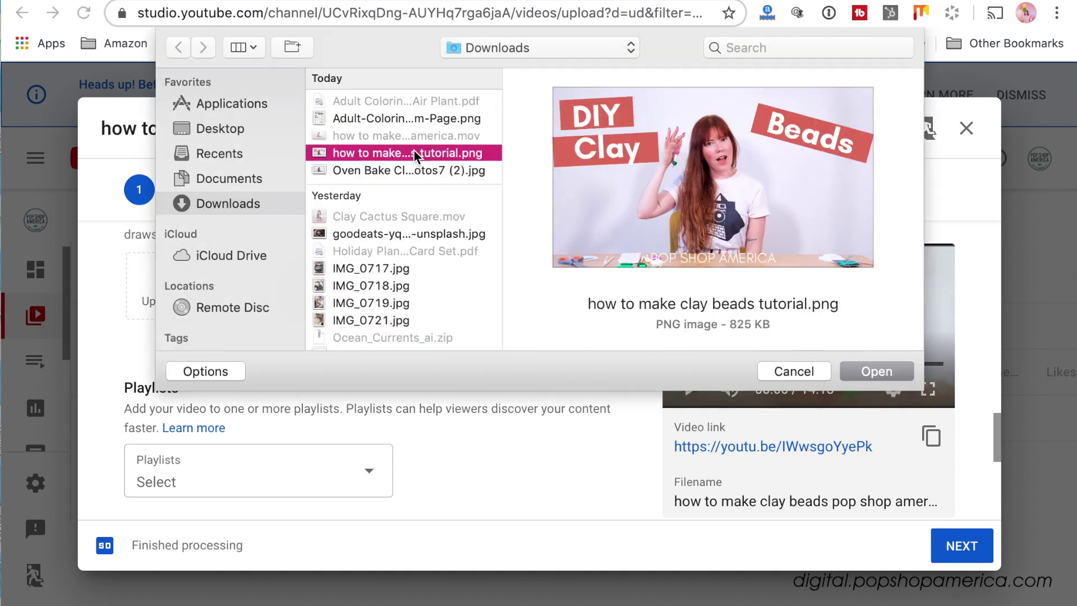
click(857, 379)
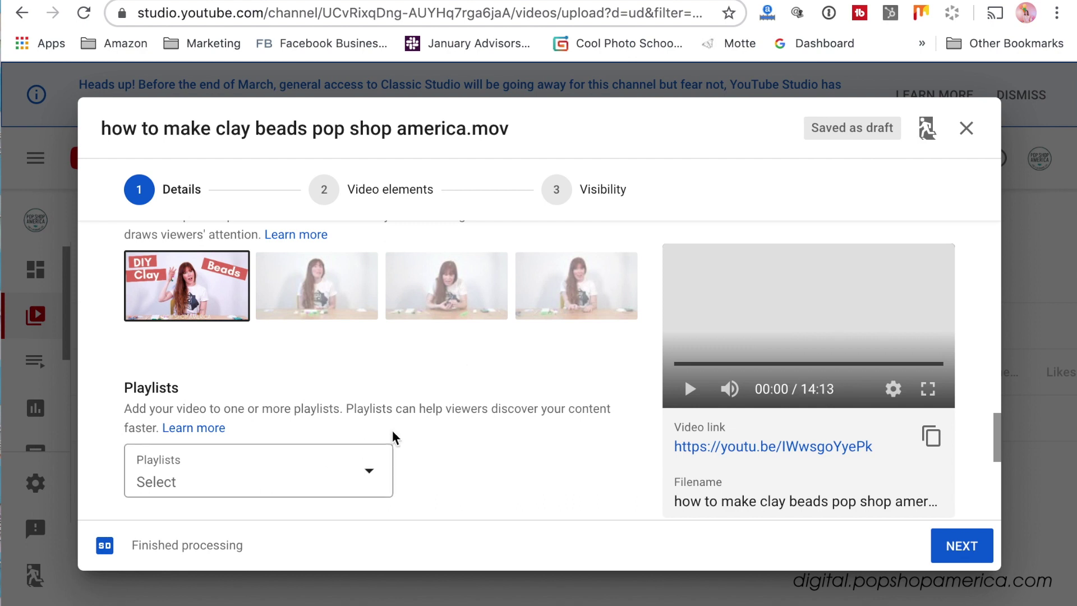
scroll(448, 428, up, 5)
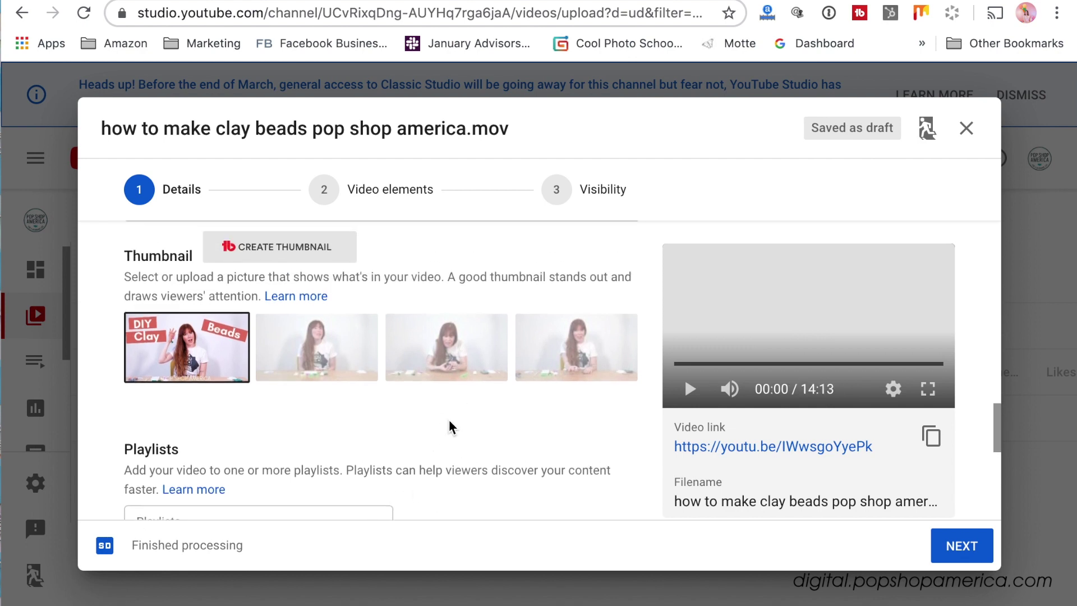
- Add the video to the "Craft in Style Subscription Box Instructions" playlist after reviewing its description and thumbnail
scroll(449, 427, up, 10)
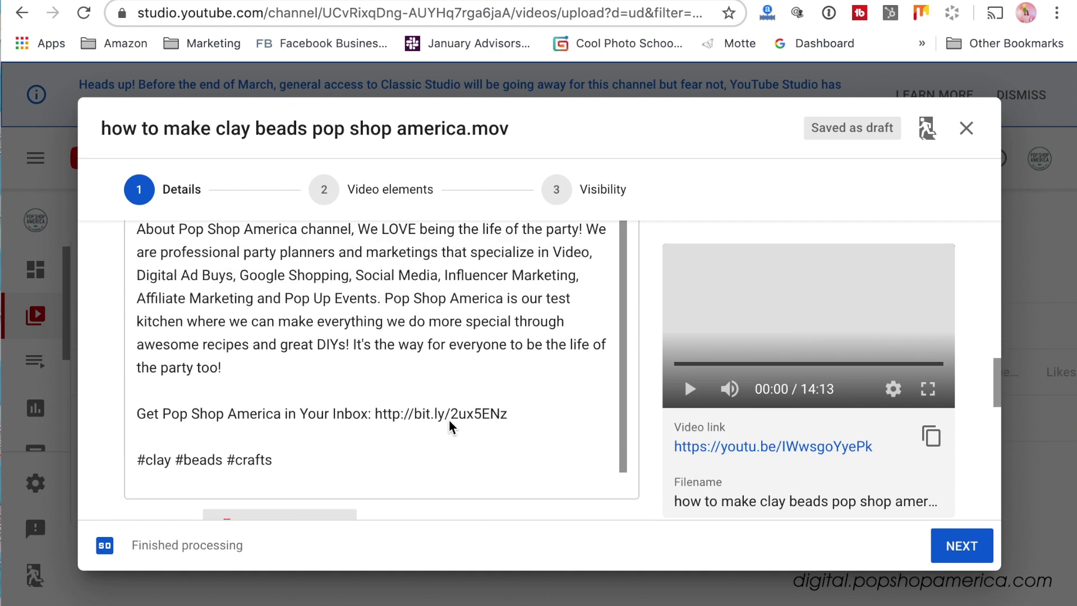
scroll(449, 419, up, 10)
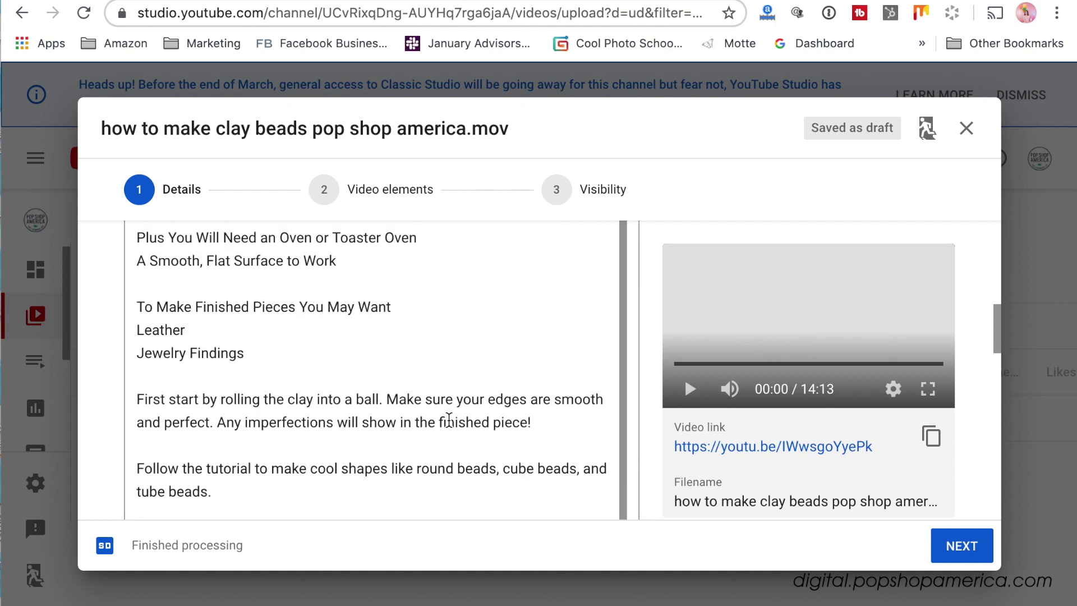
scroll(448, 419, down, 15)
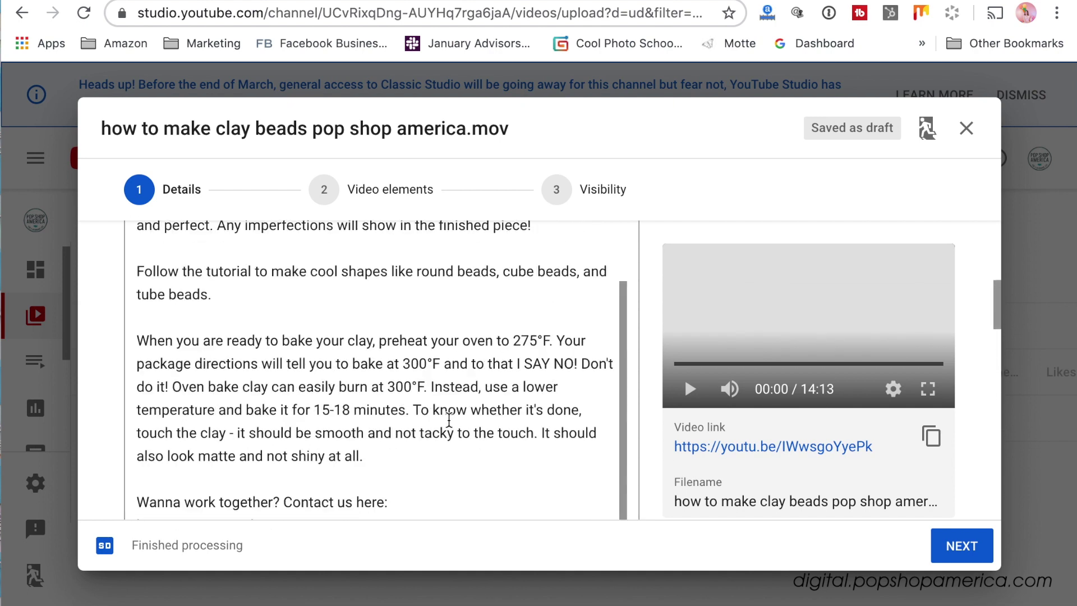
scroll(448, 420, down, 10)
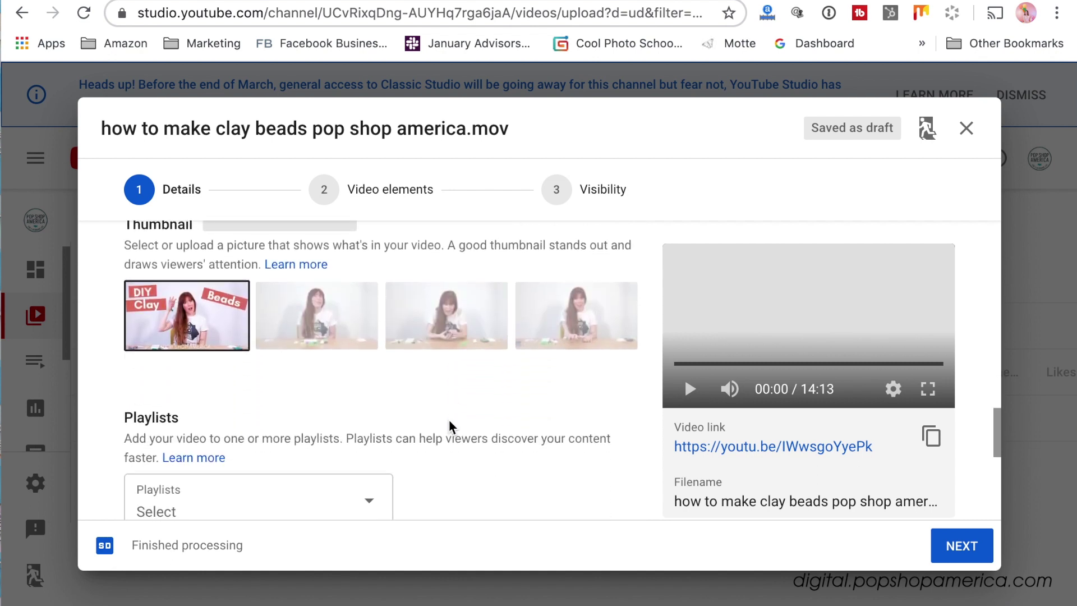
click(281, 329)
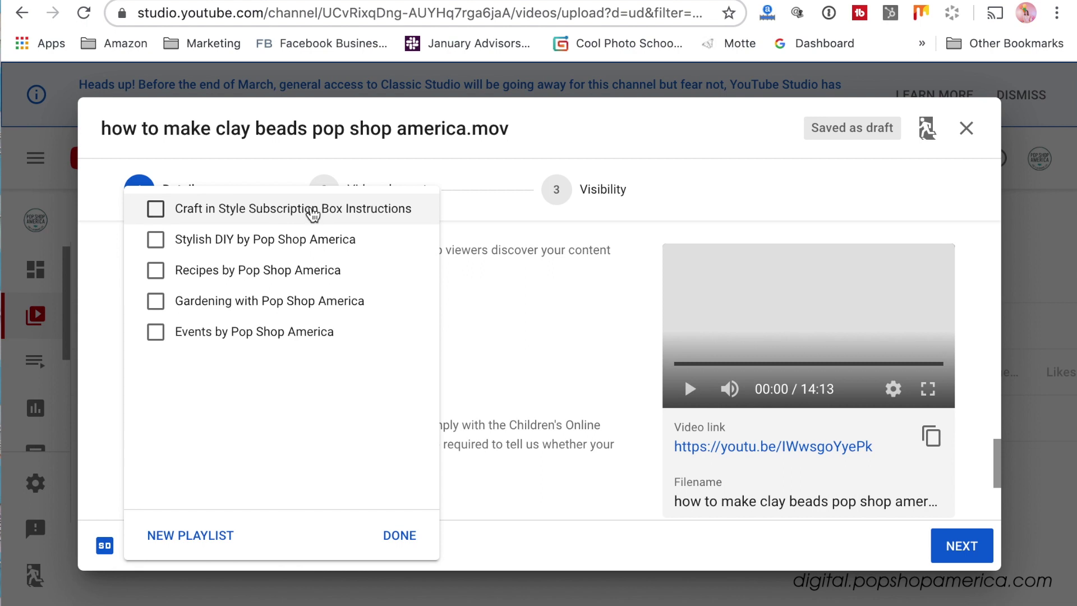
click(310, 212)
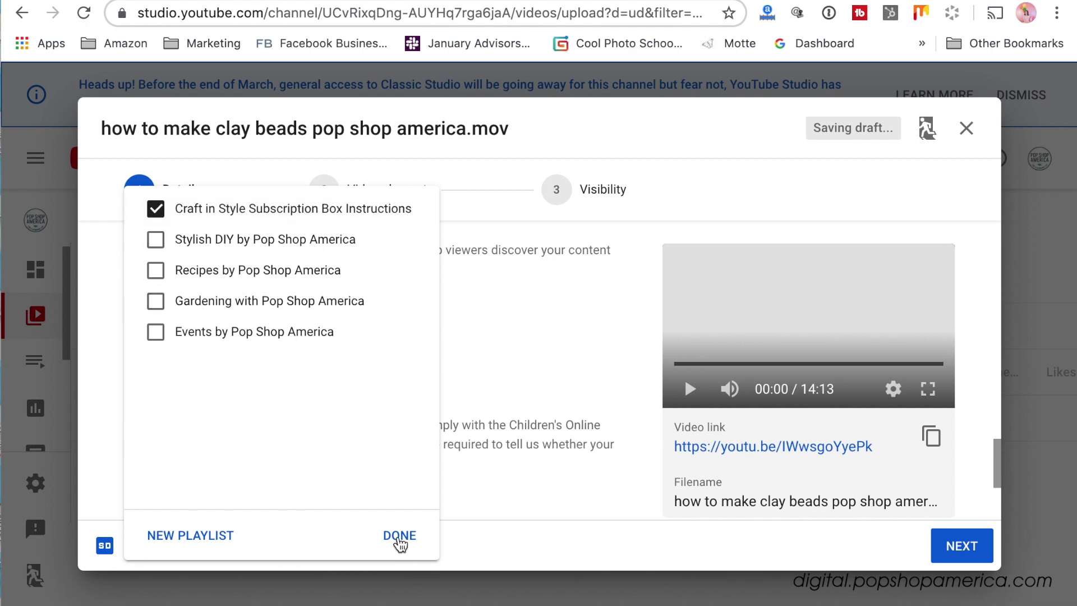
click(399, 537)
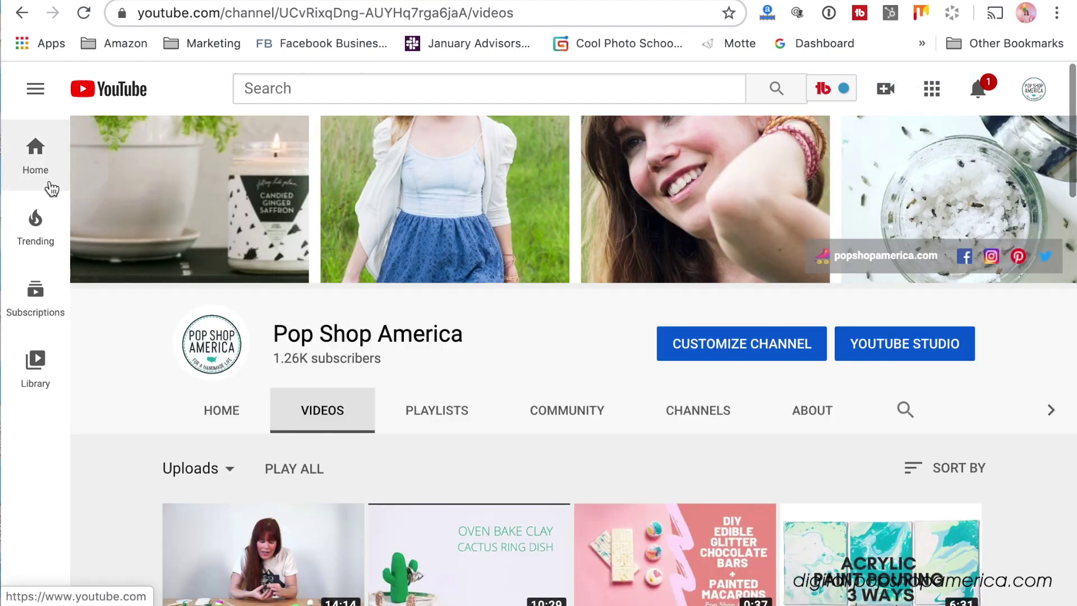
- Examine the Pop Shop America channel's home page, pausing the featured video and reviewing its popular uploads and created playlists
click(221, 412)
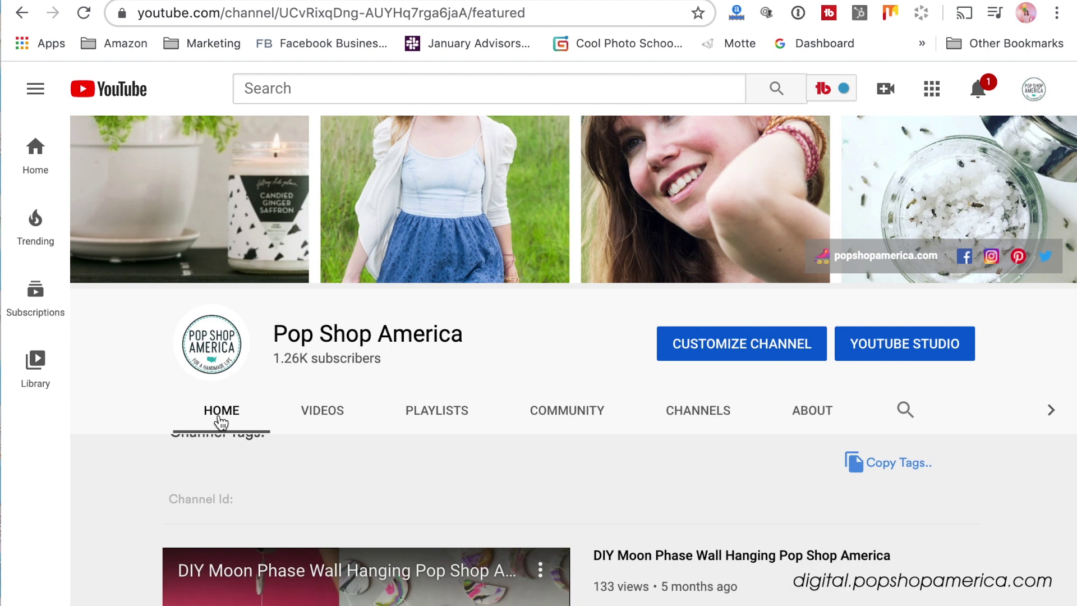
scroll(218, 426, down, 5)
click(197, 465)
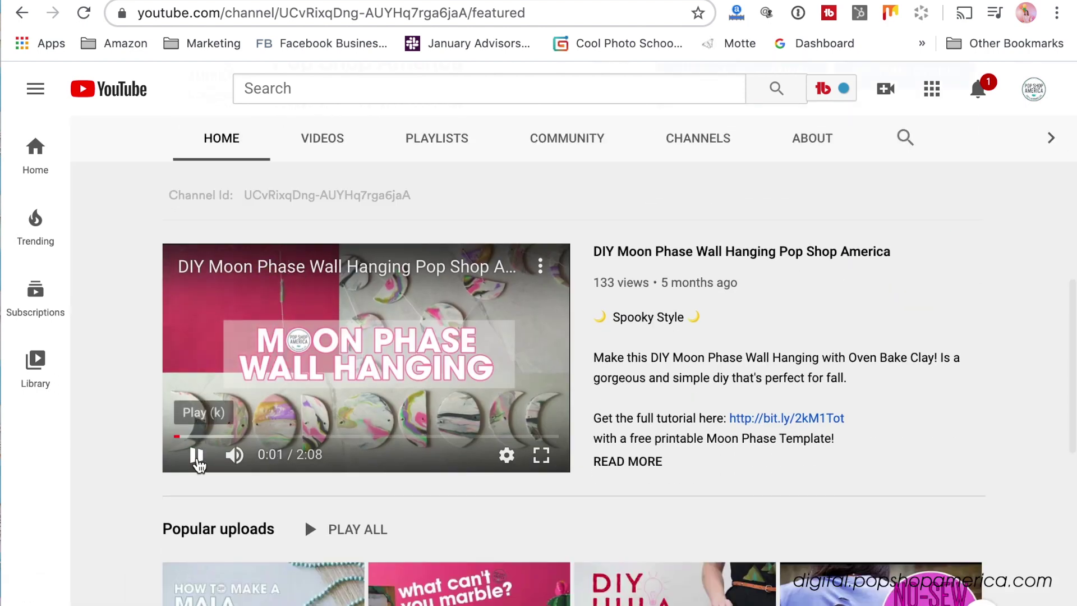
scroll(329, 465, down, 7)
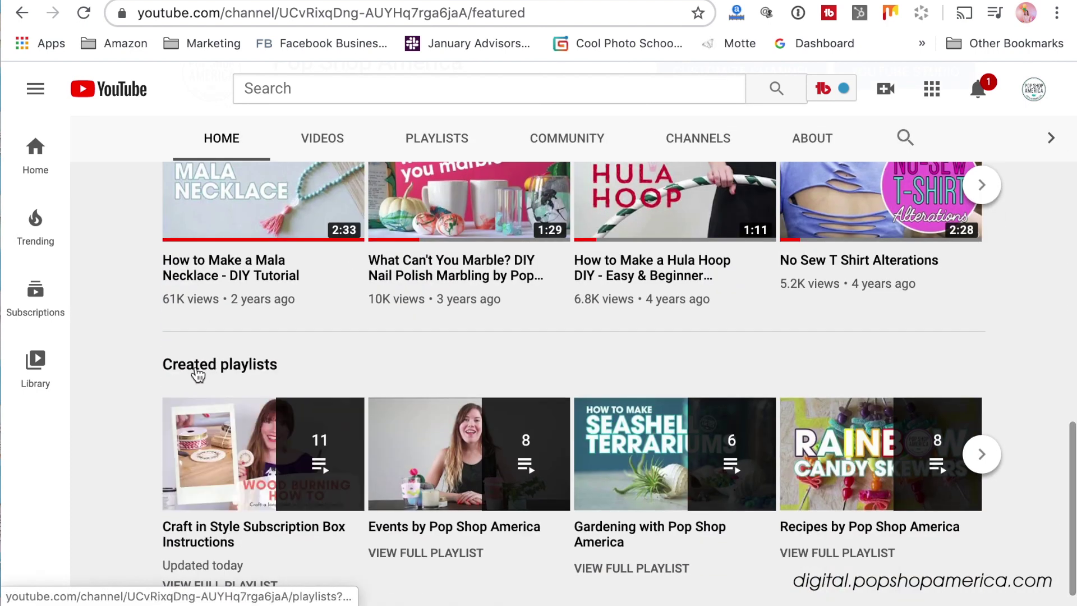
scroll(469, 495, up, 3)
scroll(468, 496, up, 10)
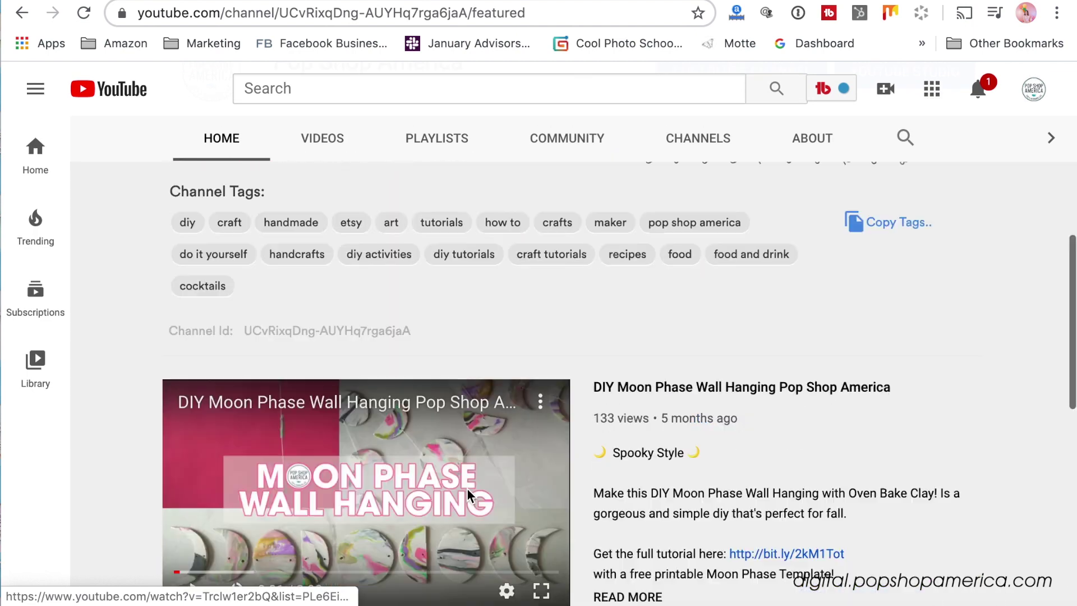
scroll(469, 494, down, 12)
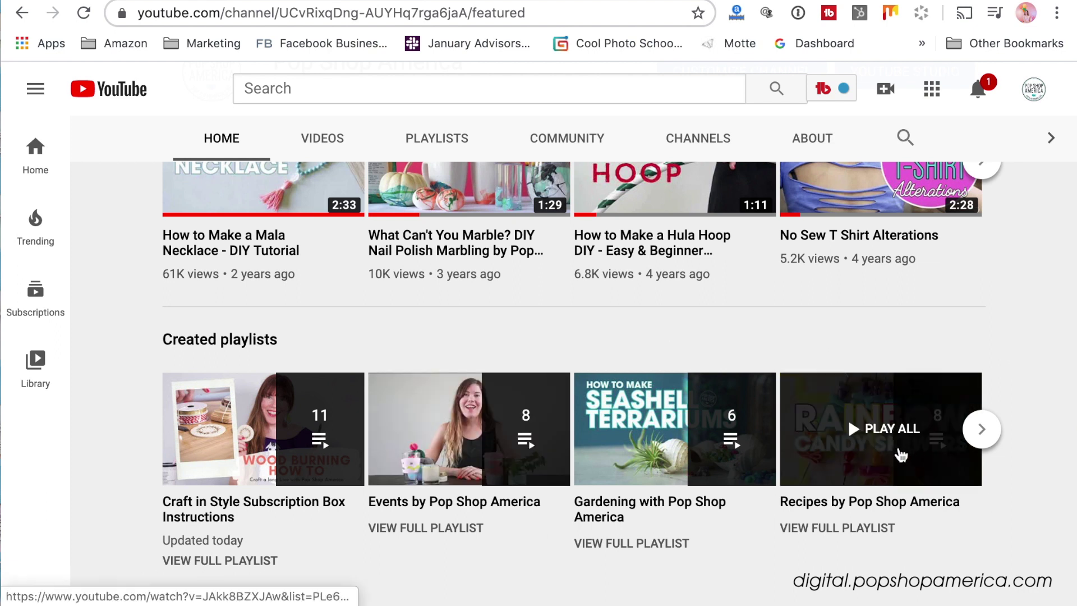
scroll(361, 455, up, 4)
scroll(361, 459, up, 1)
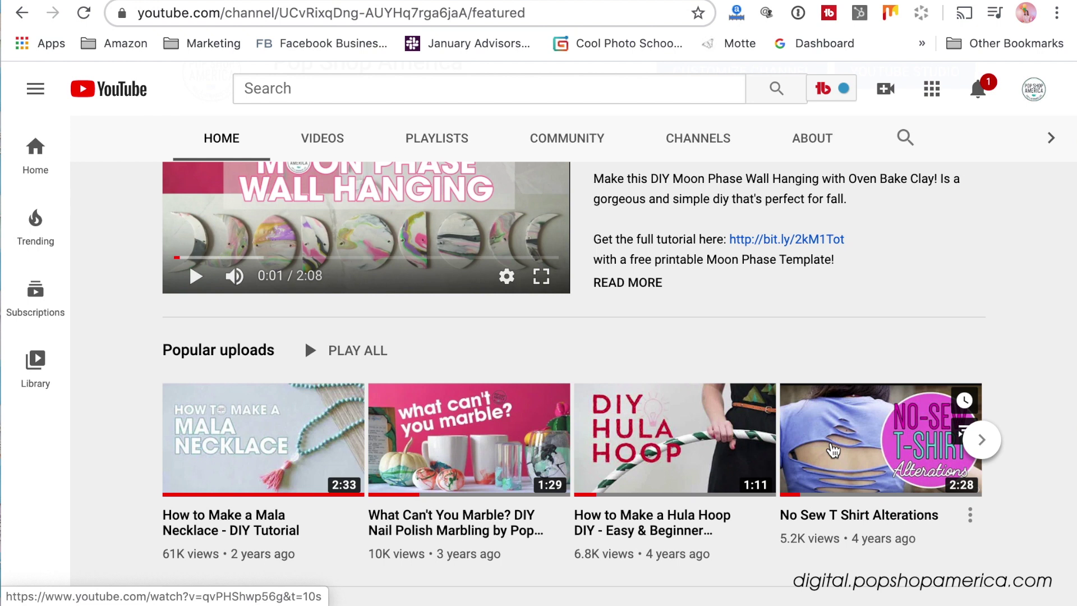
scroll(680, 493, down, 5)
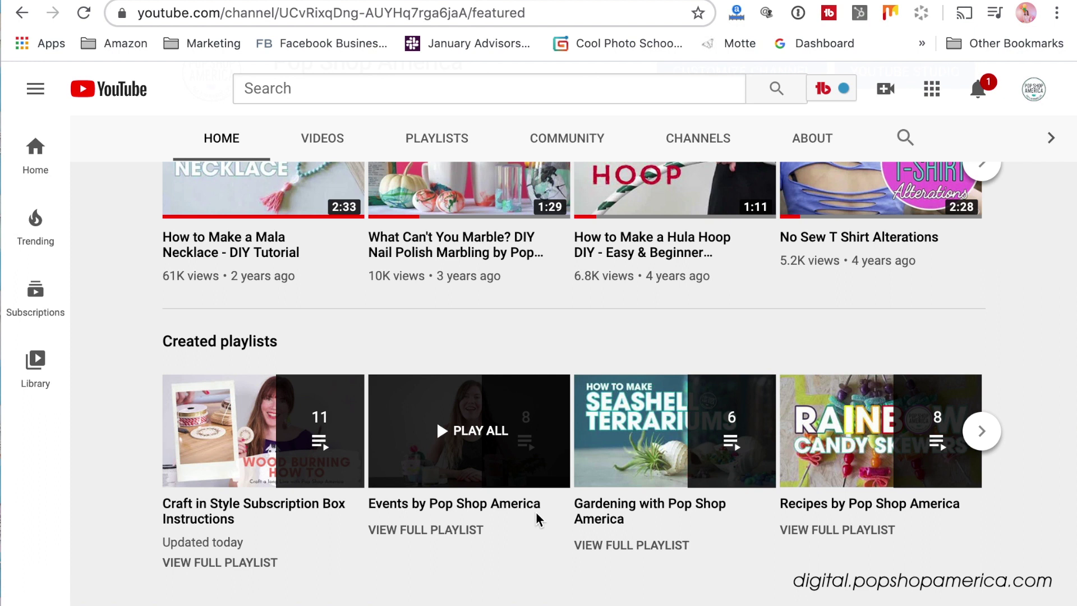
scroll(539, 518, up, 3)
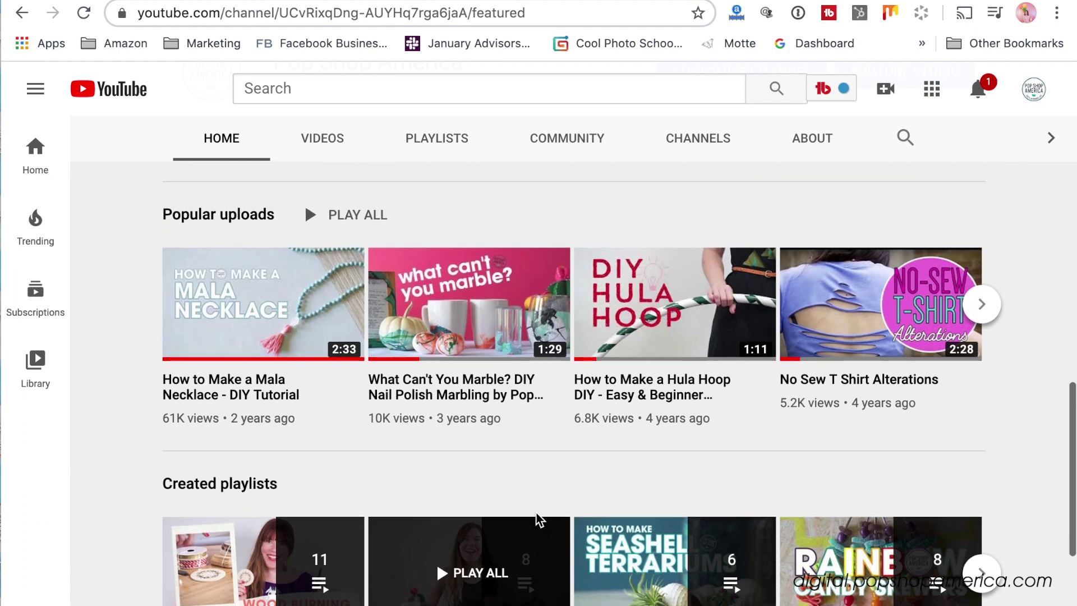
scroll(536, 519, down, 2)
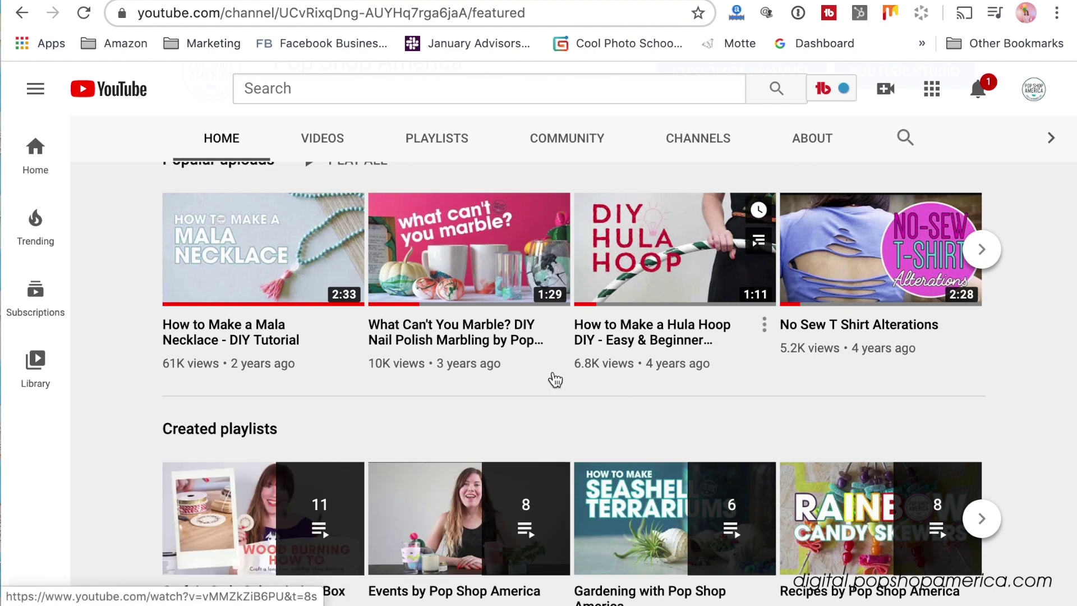
scroll(661, 365, up, 5)
scroll(503, 394, up, 5)
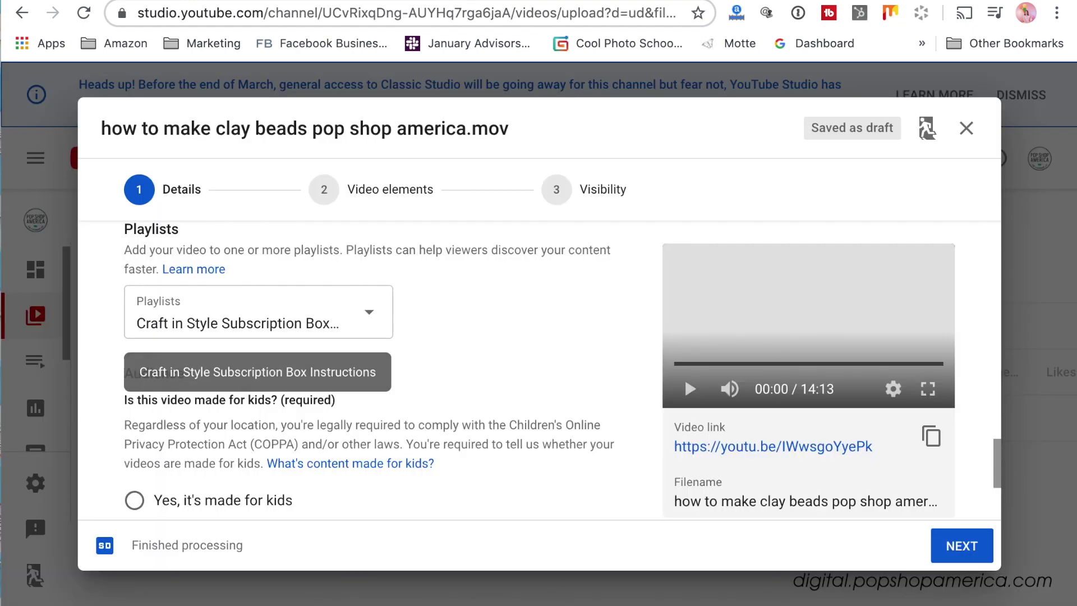
- In the upload draft's audience settings, mark the video as not made for kids and expand the age restriction options
scroll(456, 365, down, 3)
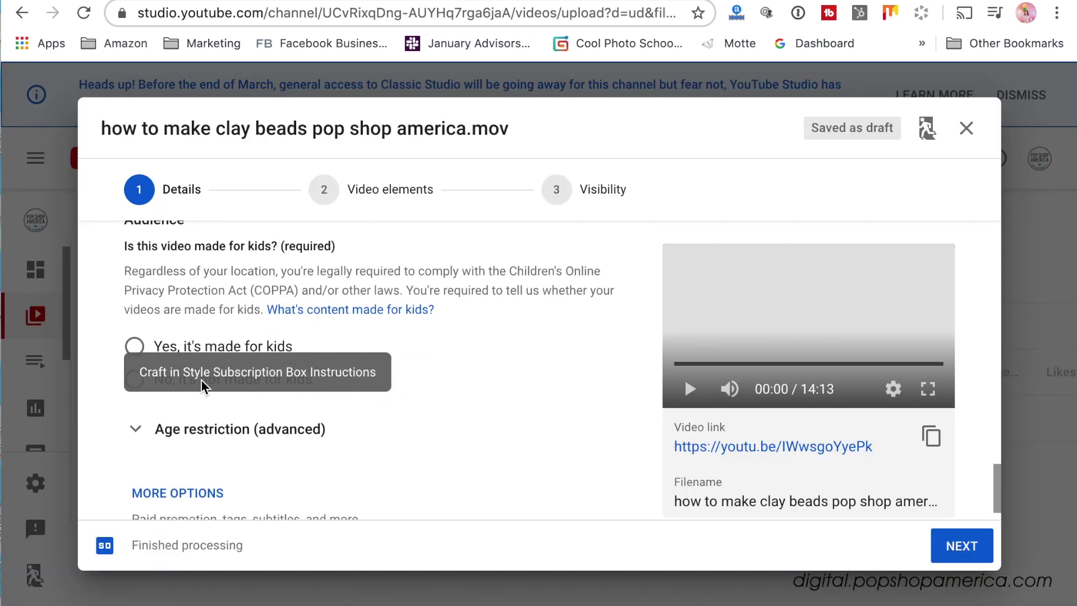
click(135, 430)
click(135, 380)
scroll(344, 372, down, 2)
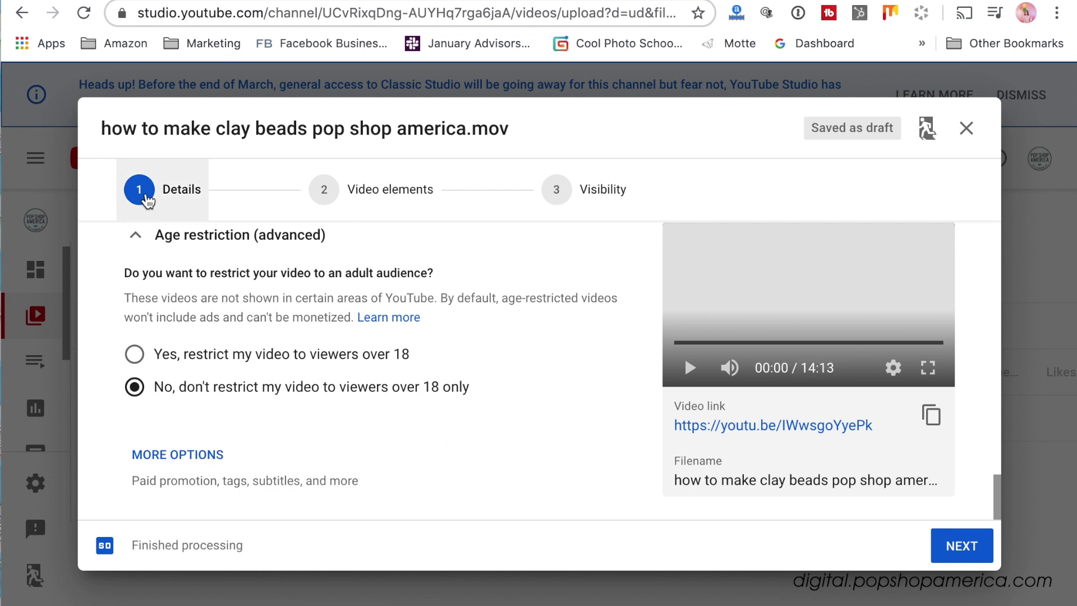
- Show the additional video options and review the paid promotion settings down to the tags
click(194, 451)
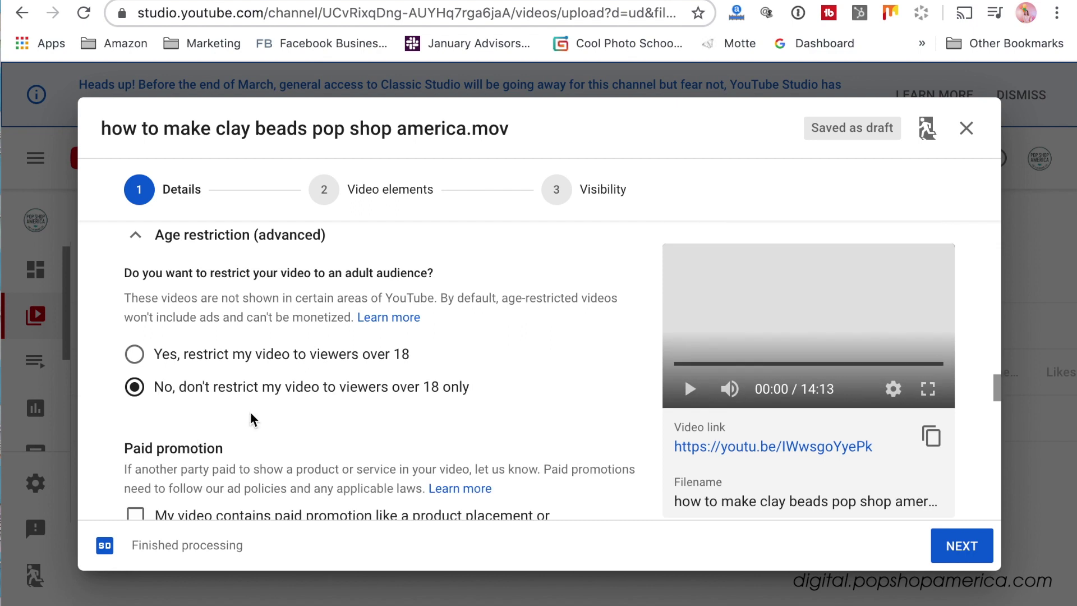
scroll(308, 390, down, 1)
scroll(308, 390, down, 3)
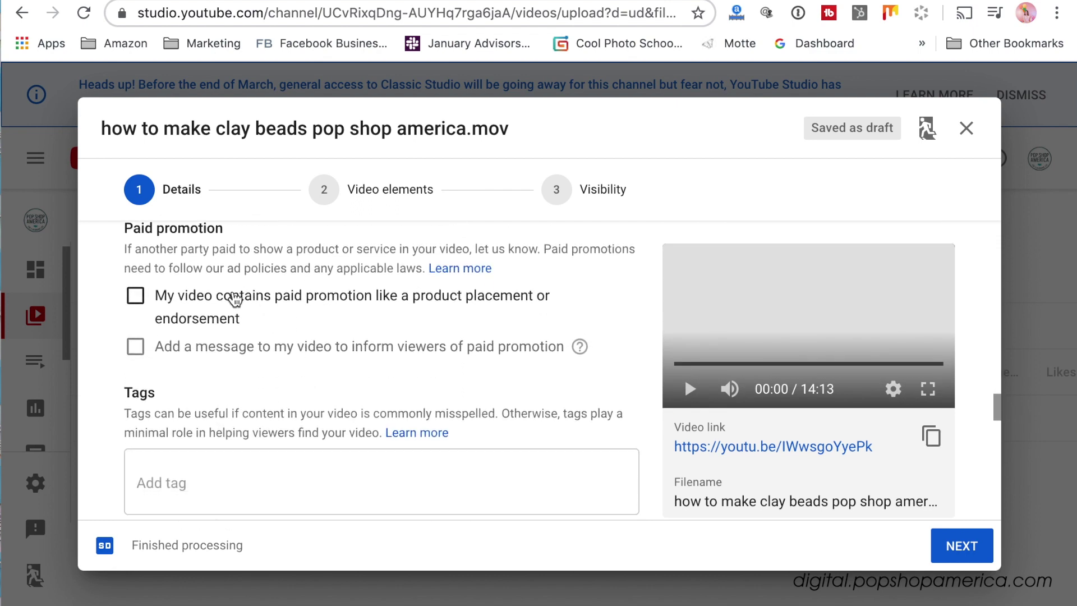
scroll(255, 350, down, 1)
scroll(230, 303, up, 1)
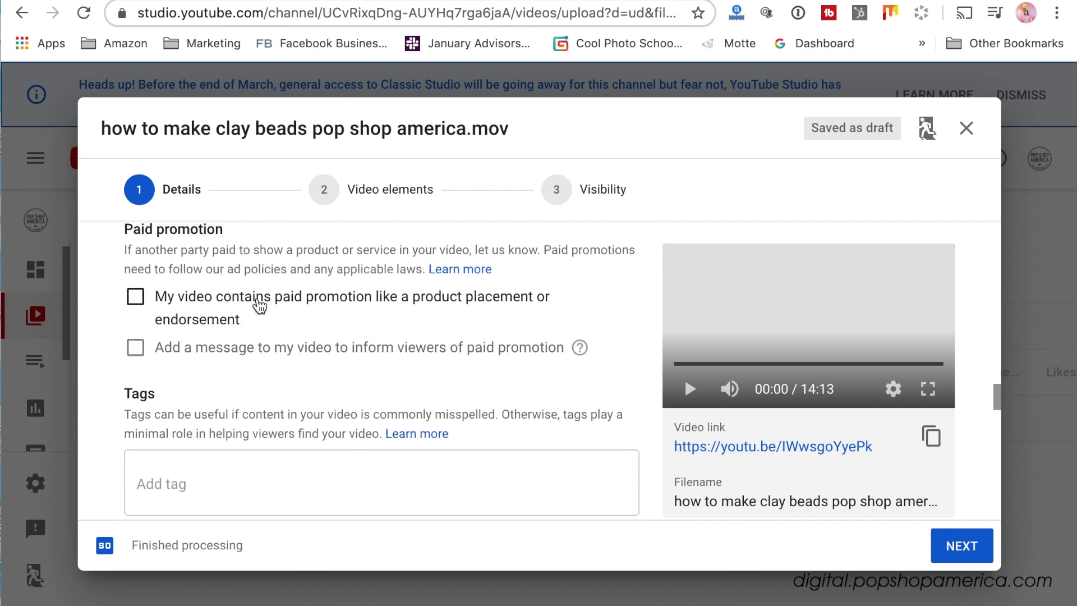
scroll(283, 370, down, 3)
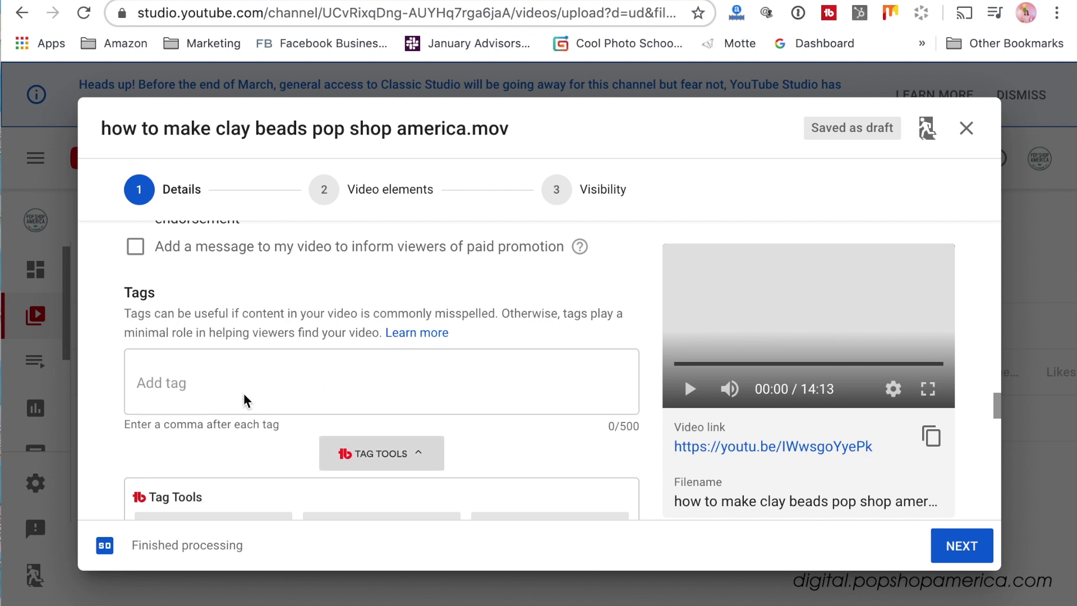
- Enter "oven bake" as the text of a first video tag
click(275, 379)
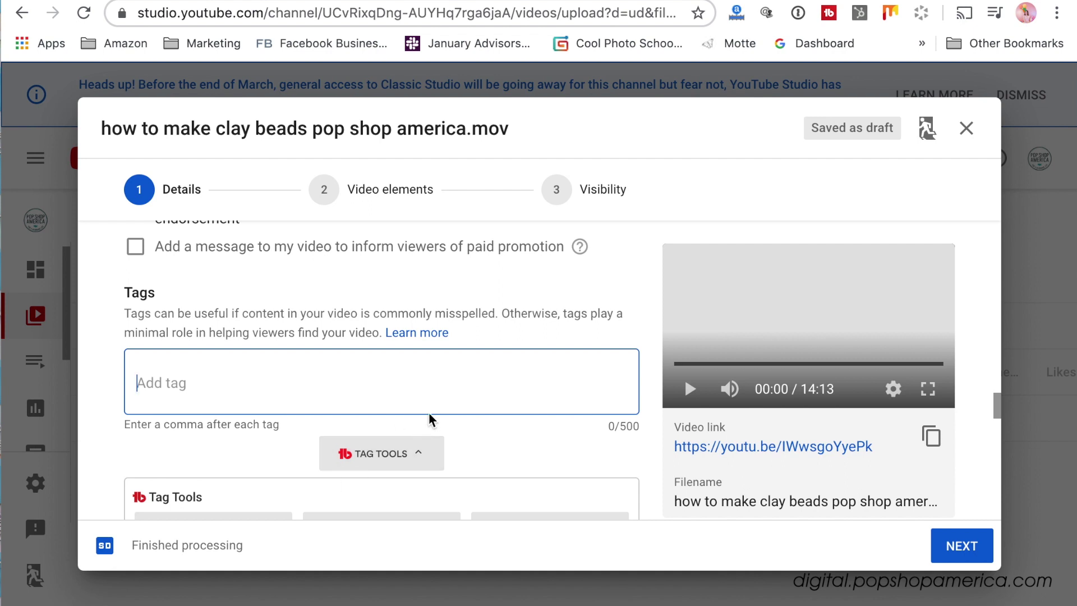
scroll(507, 420, down, 3)
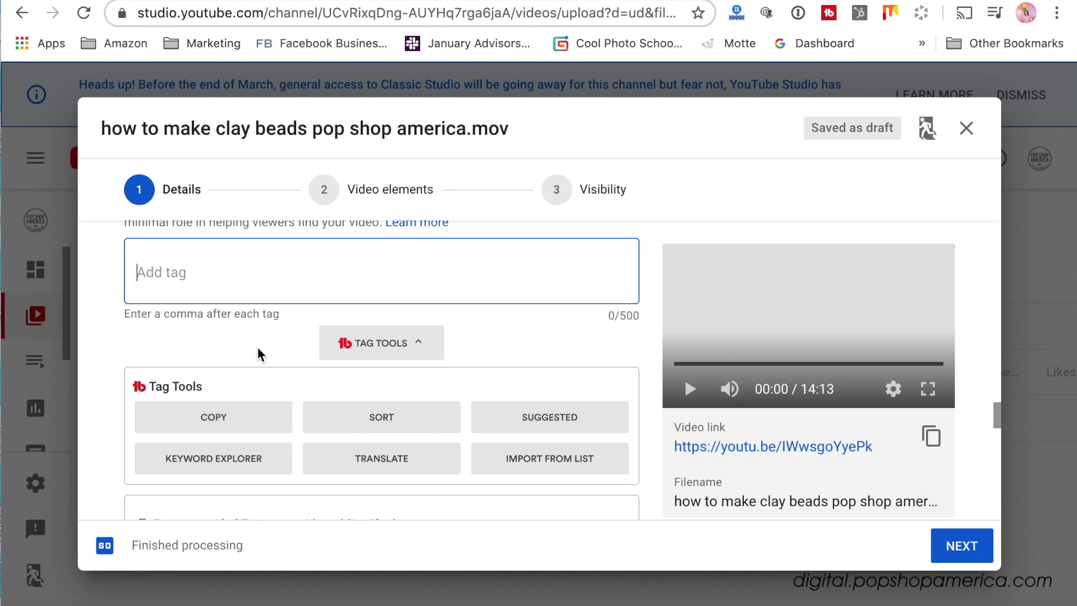
text(oven bake)
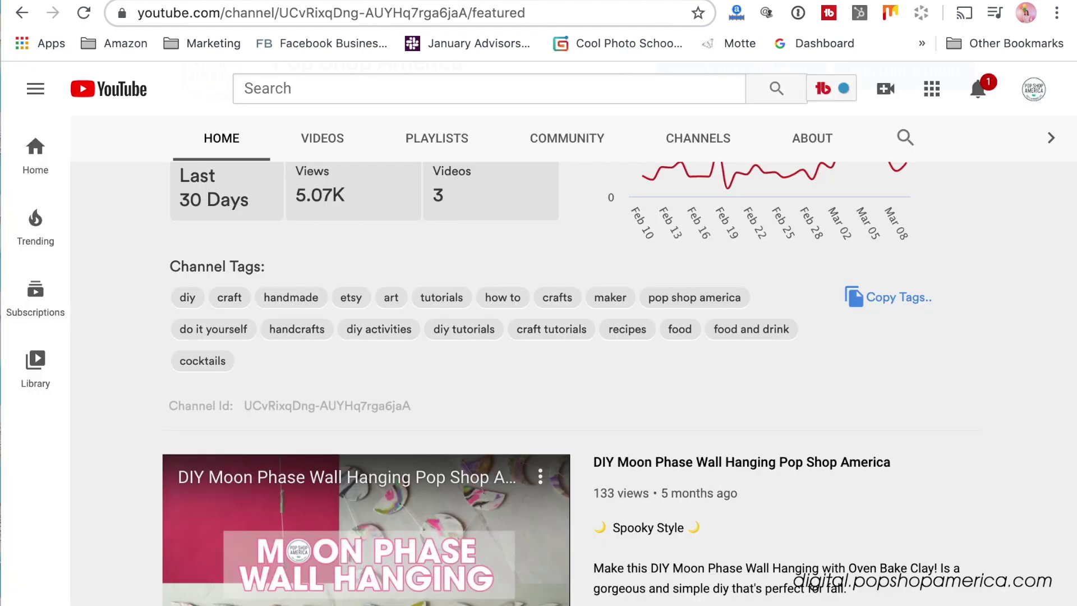
- On the channel page, open the "DIY Moon Phase Wall Hanging Pop Shop America" video, pause it and examine its tags
scroll(294, 285, down, 3)
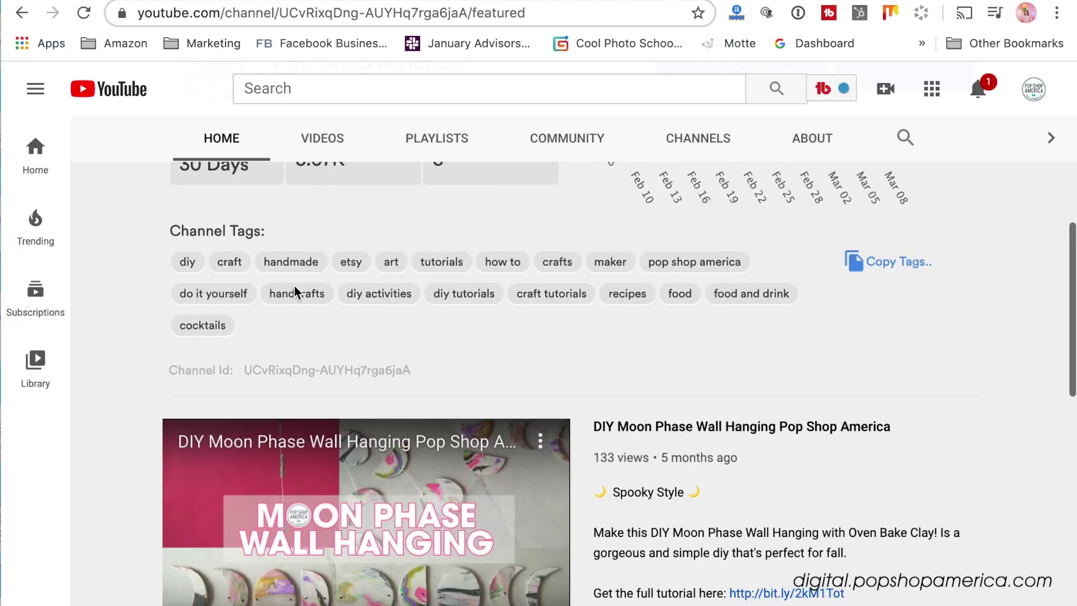
click(763, 381)
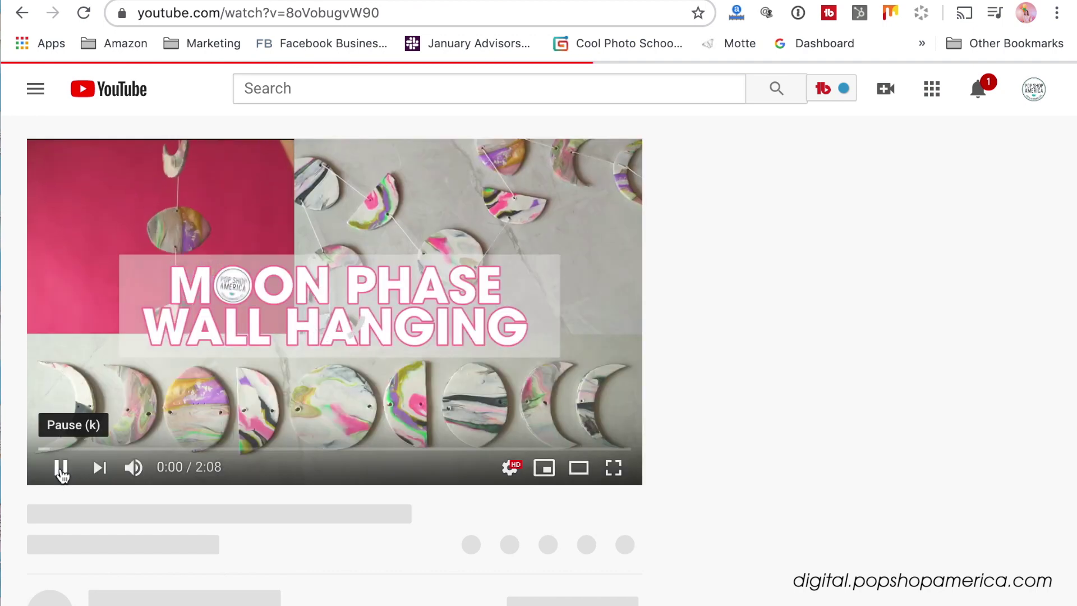
click(61, 469)
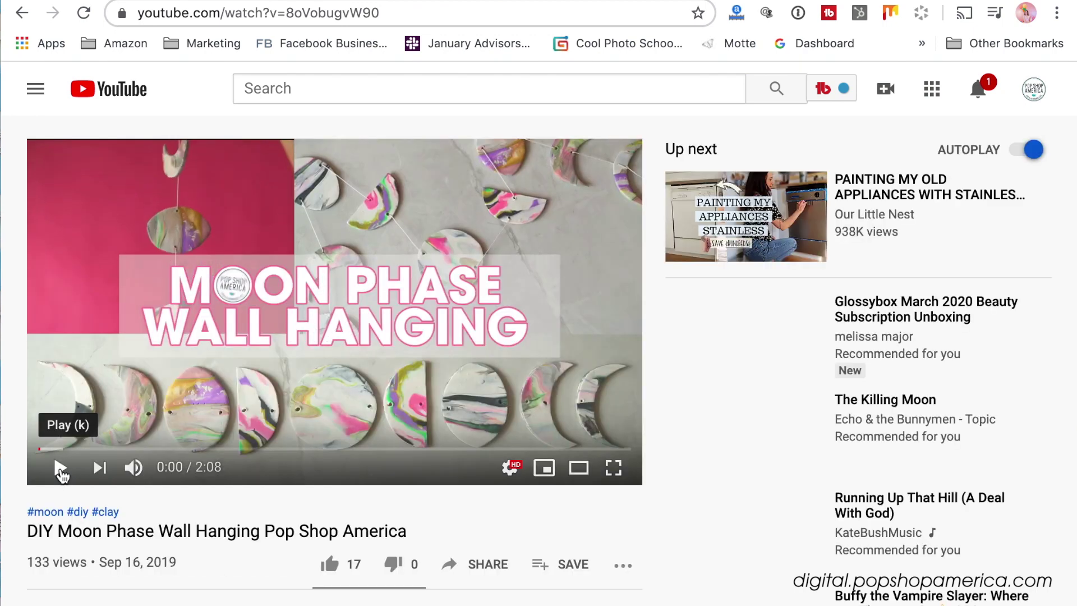
scroll(433, 443, down, 3)
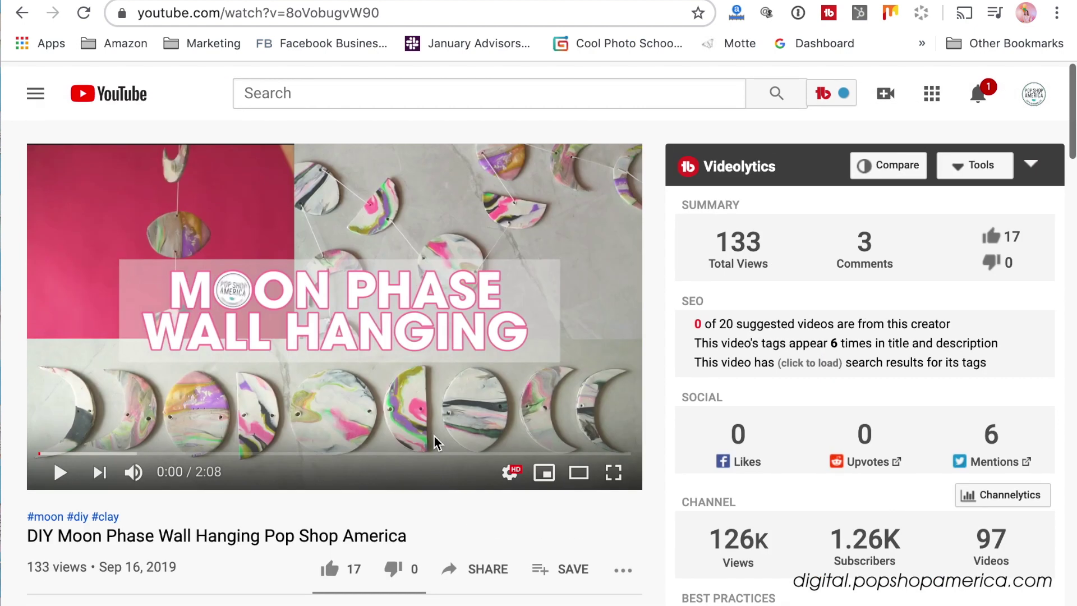
scroll(433, 435, down, 4)
scroll(433, 436, down, 3)
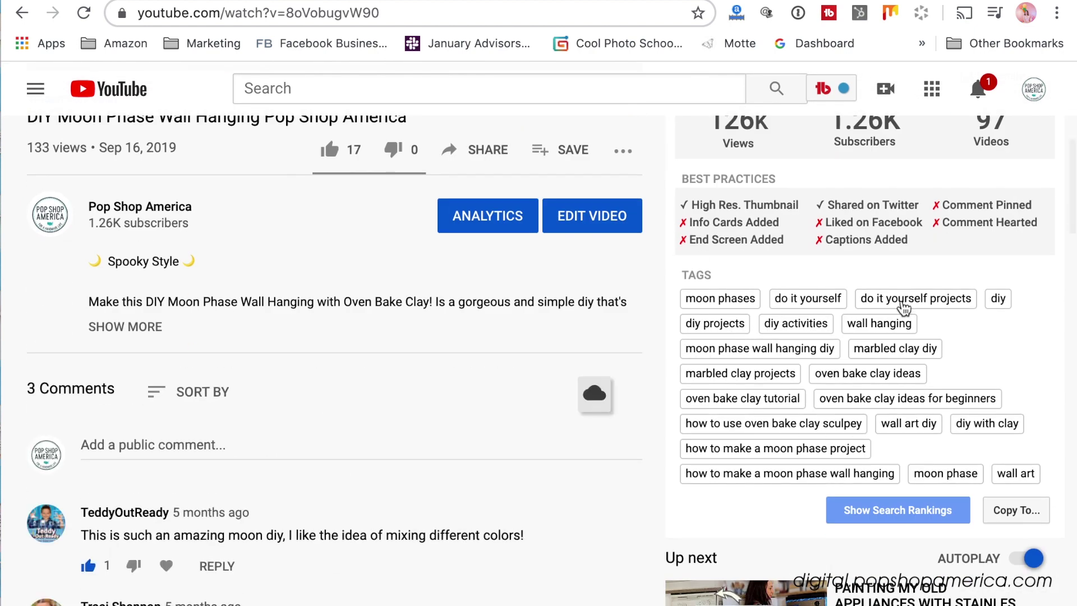
scroll(875, 364, up, 8)
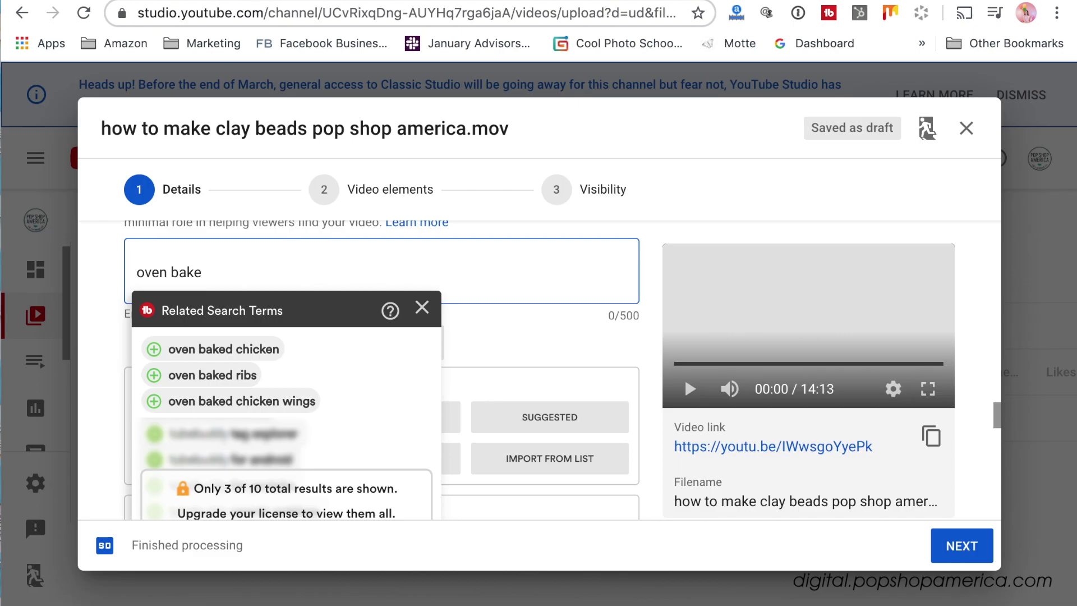
- Replace the "oven bake" tag with the suggested tags "oven bake clay ideas" and "oven bake clay ideas for beginners"
key(Return)
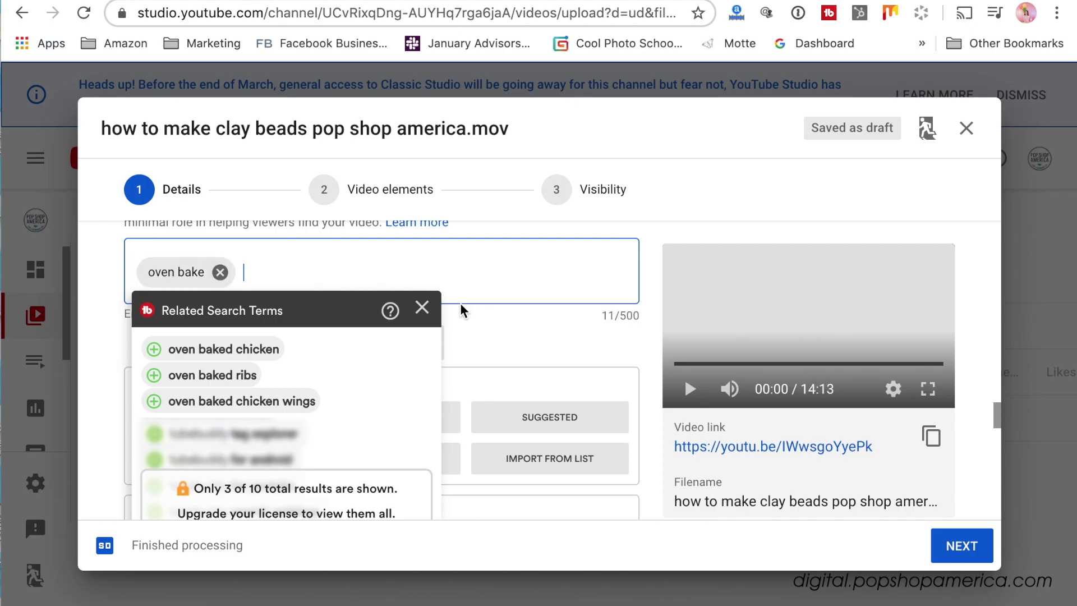
click(220, 272)
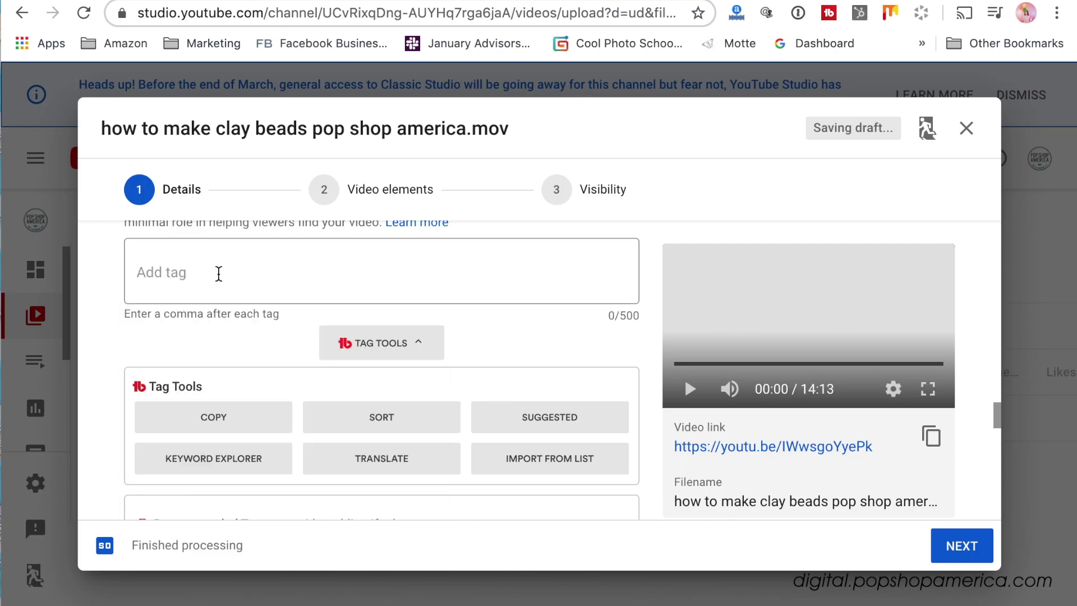
click(219, 273)
text(ov)
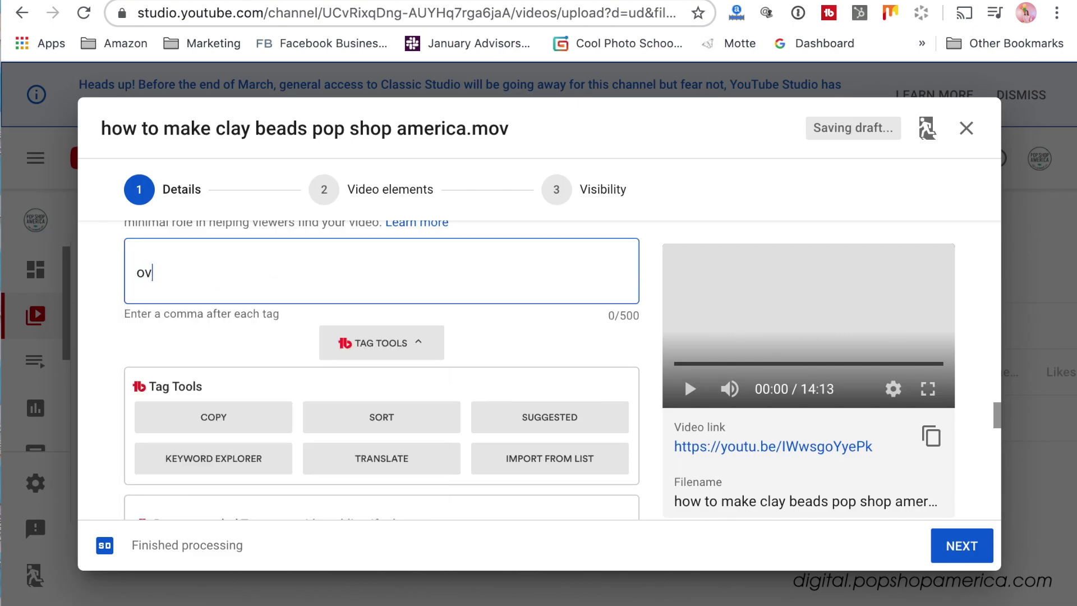
text(en bake clay)
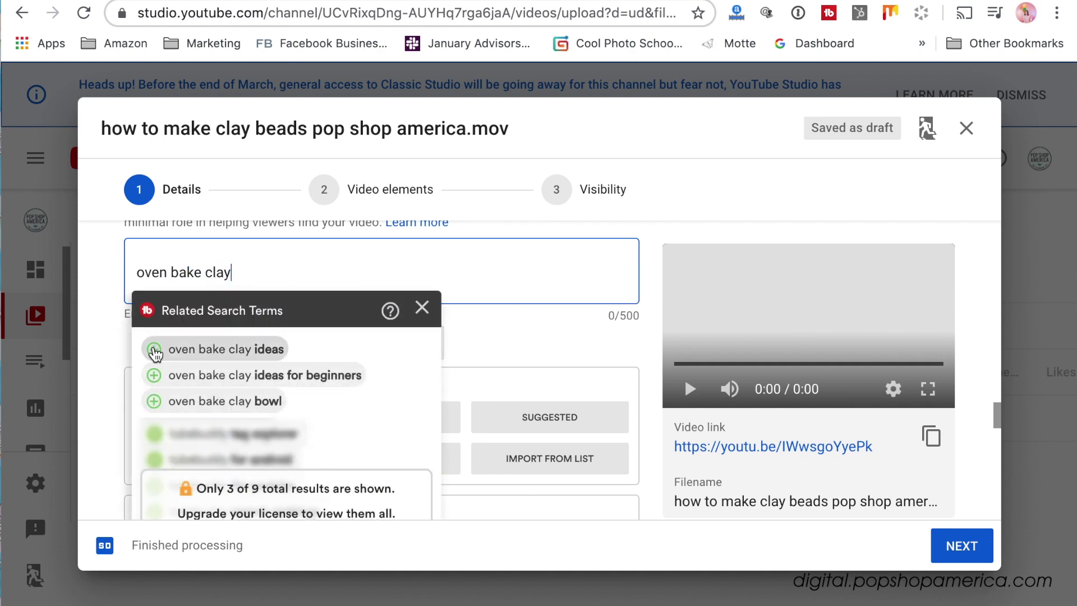
click(154, 348)
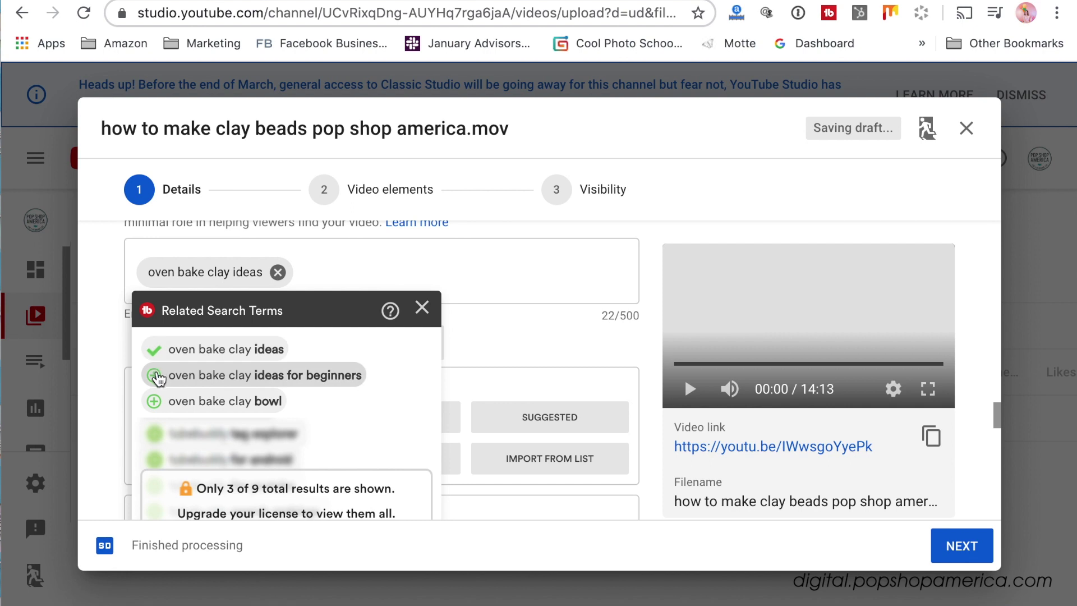
click(155, 375)
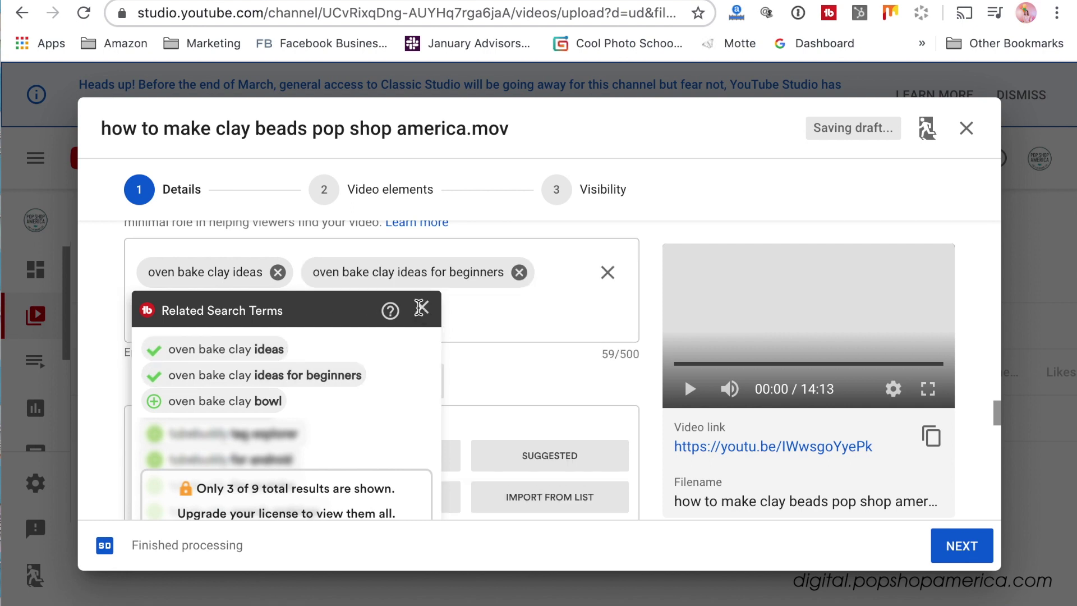
click(421, 310)
- Add the plain tag "oven bake clay" to the video's tags
click(269, 314)
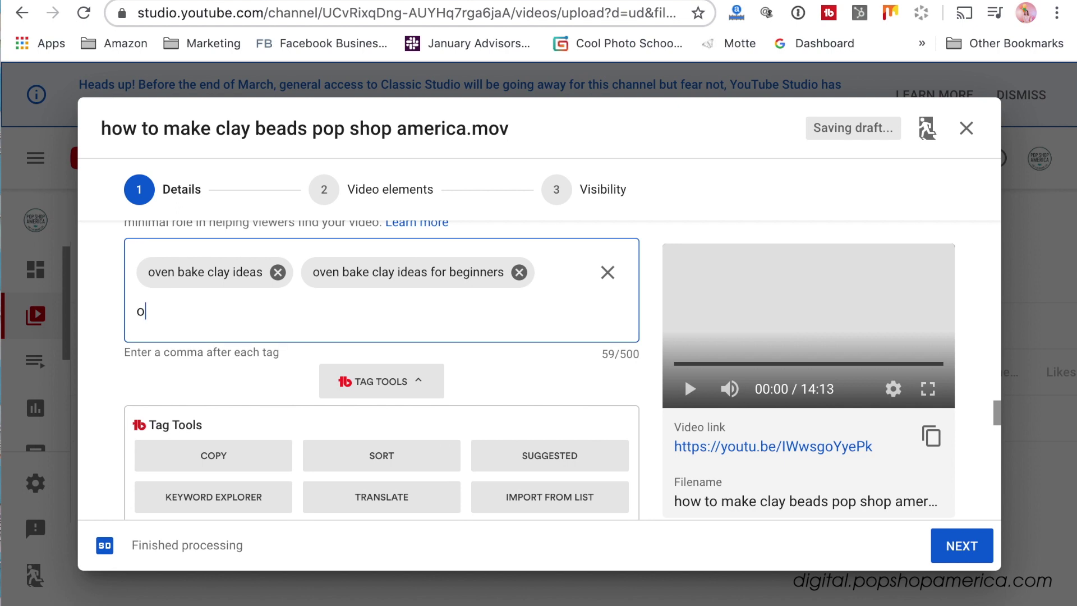
text(oven bake clay)
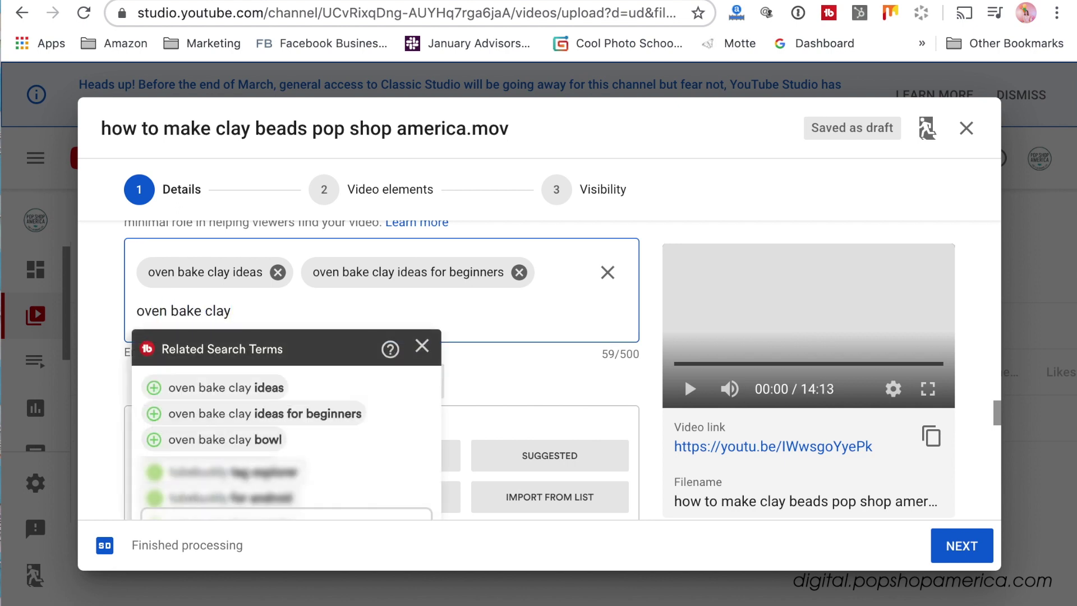
key(Return)
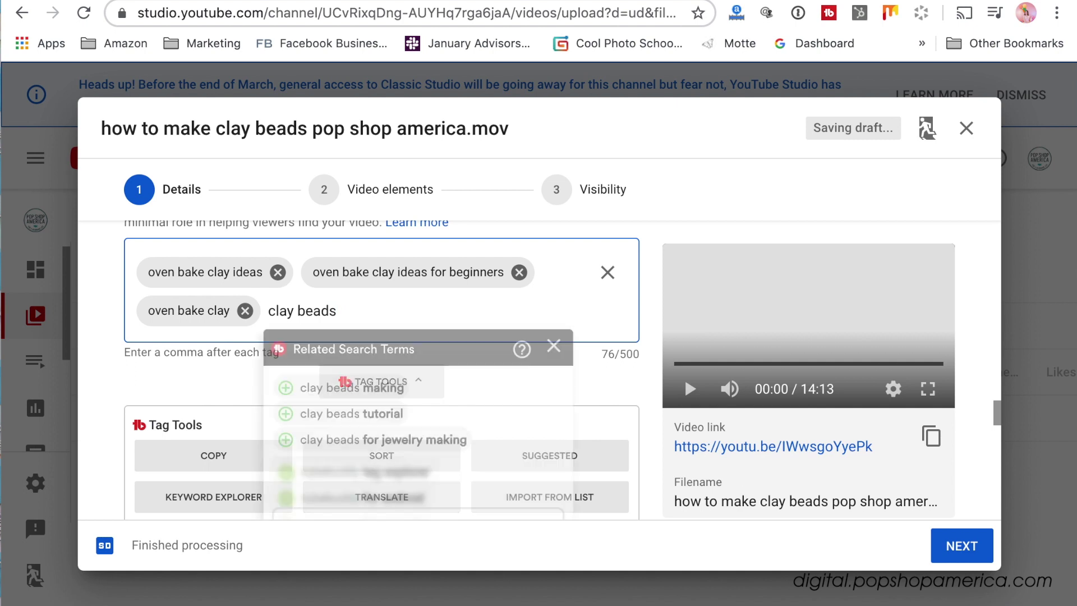
- From the related terms for "clay beads", add the tags "clay beads making", "clay beads tutorial" and "clay beads for jewelry making"
click(285, 387)
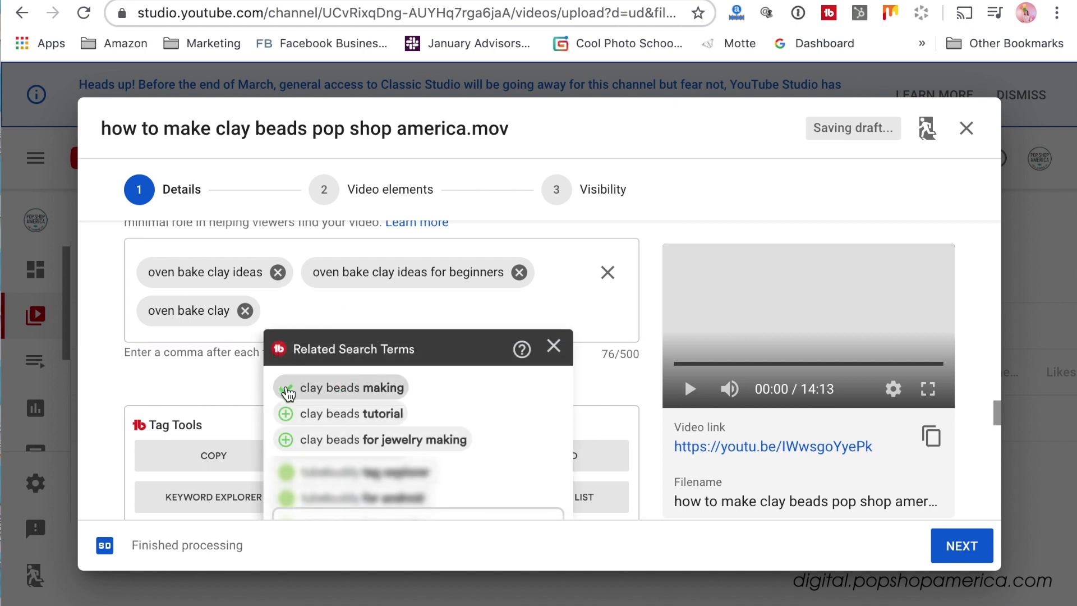
click(285, 414)
click(286, 440)
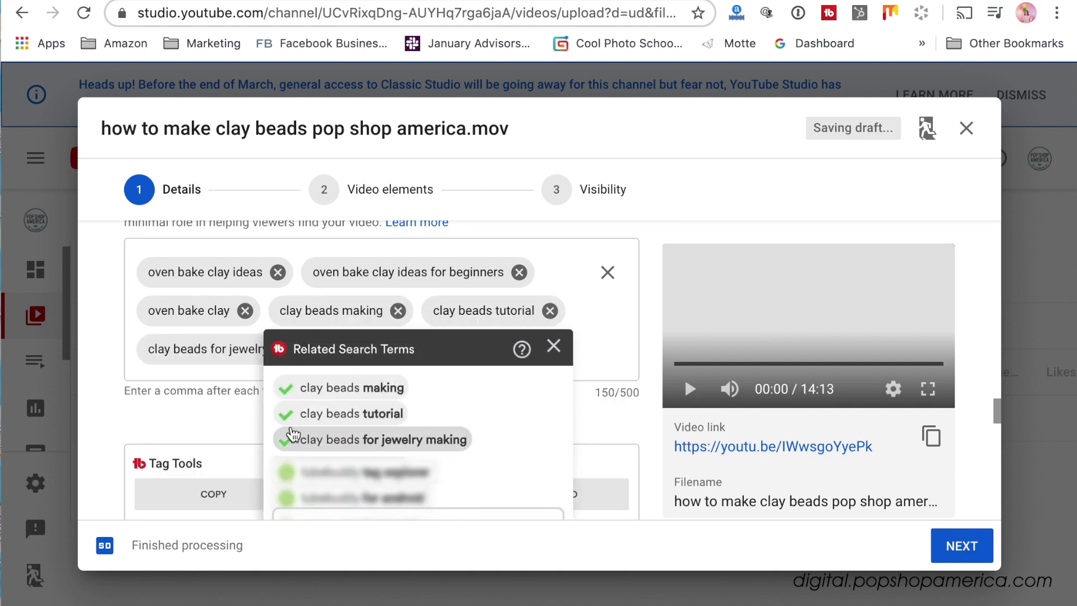
click(616, 322)
- Add the tags "how to make clay beads" and "oven bake clay beads" to the video
click(456, 345)
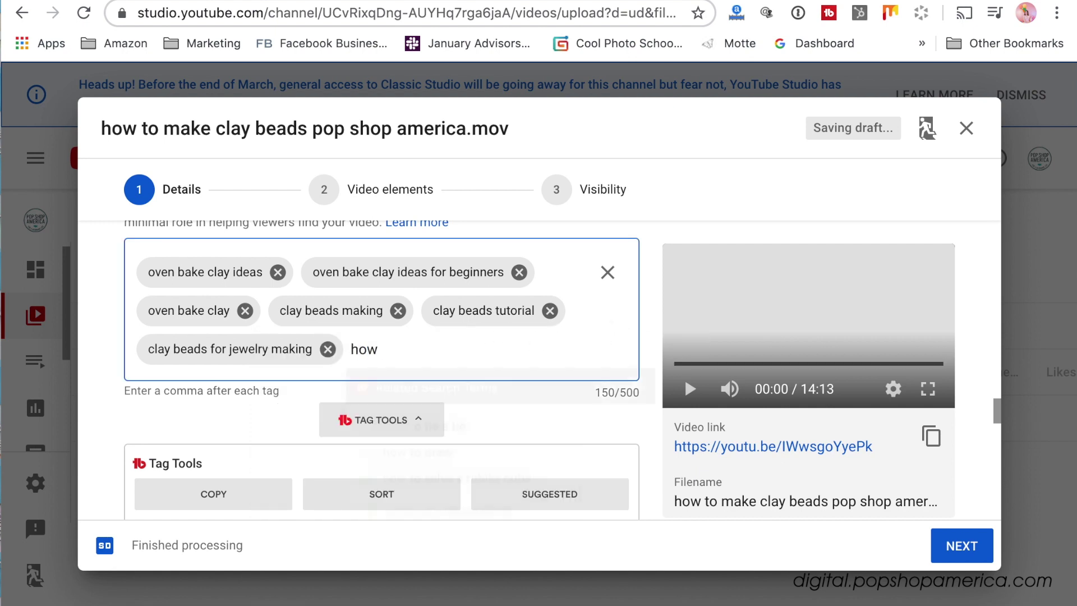
text(how)
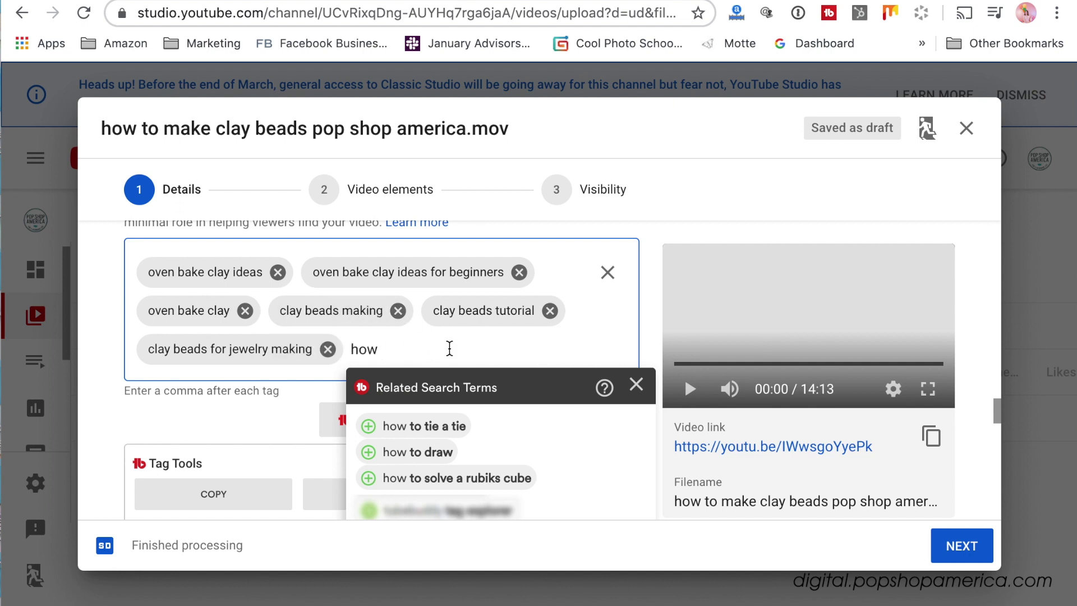
click(449, 348)
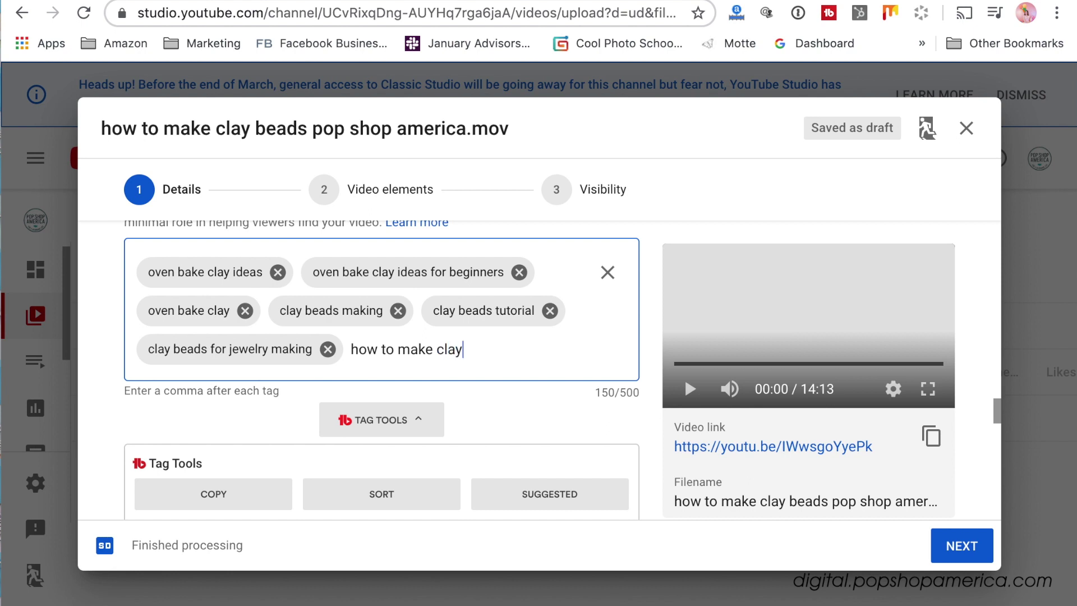
text(to make clay beads,ove)
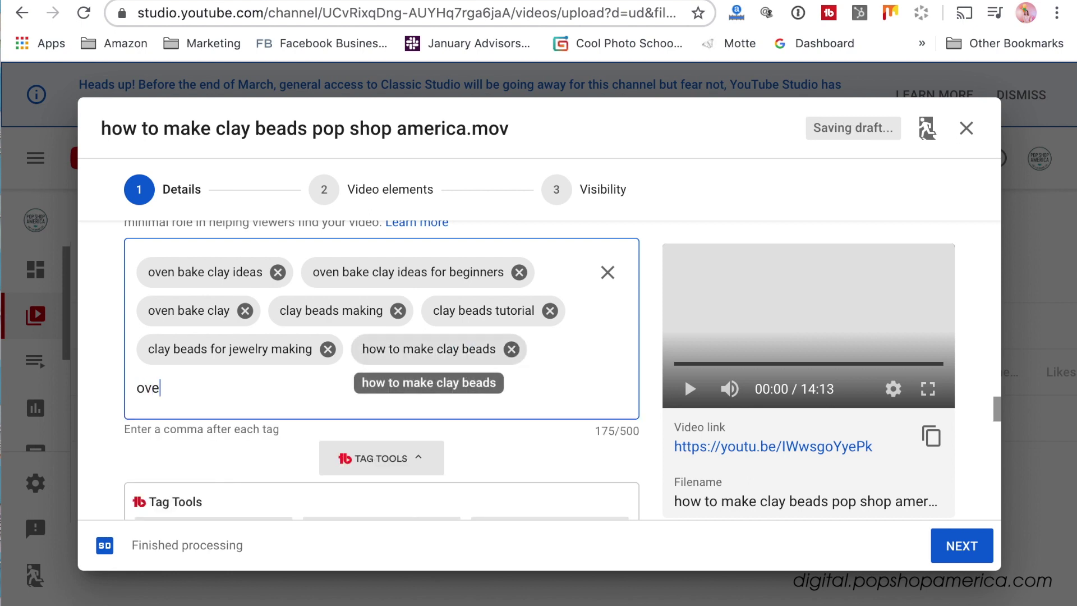
text(n bake clay bea)
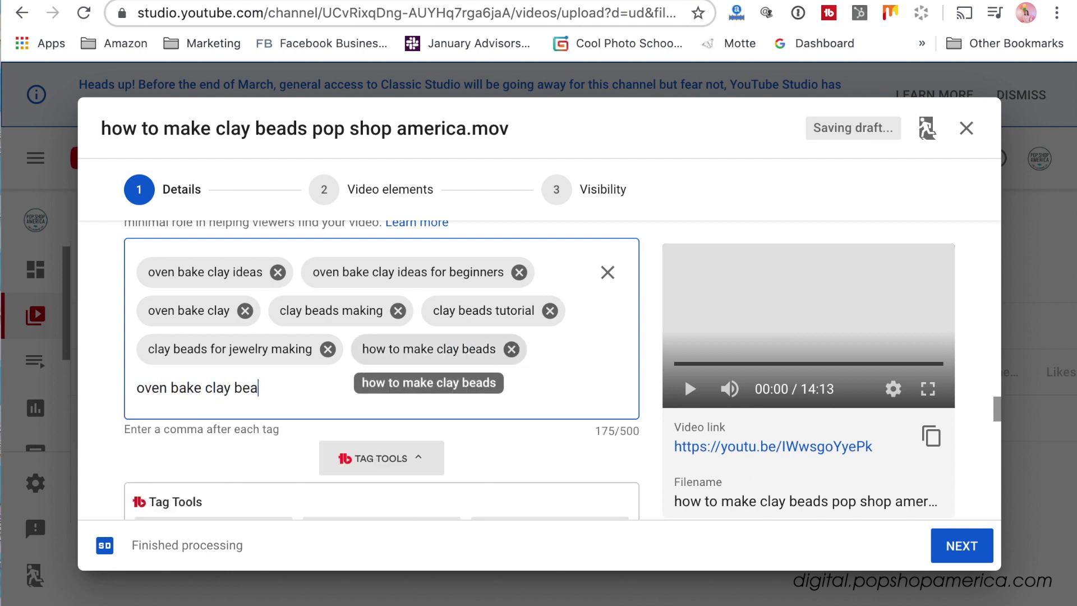
text(ds,)
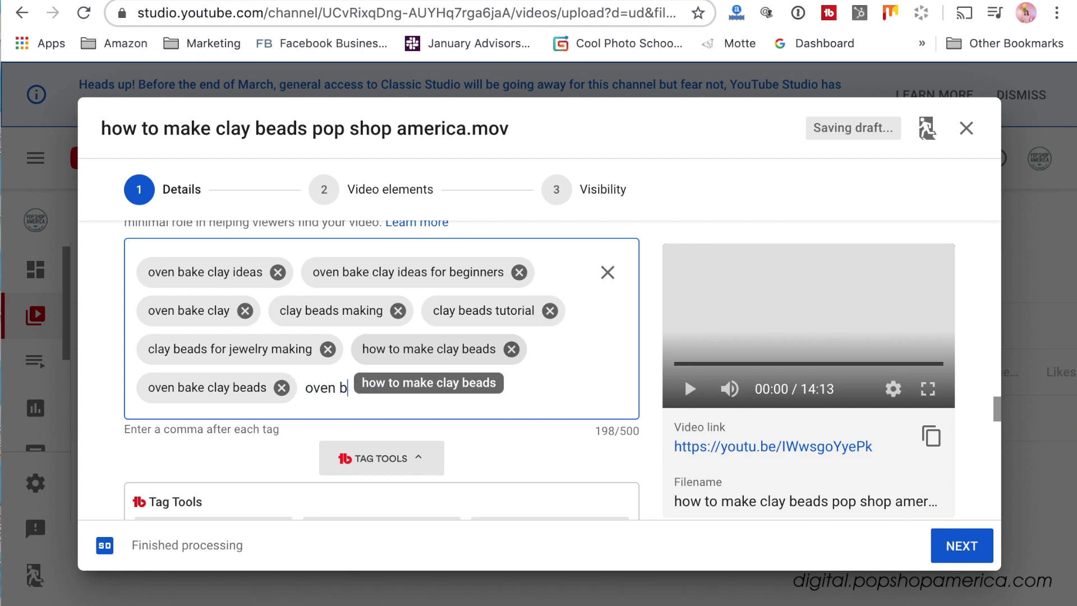
- Add the tag "polymer clay beads" and the suggested tag "diy polymer clay charms" to the video
text(polymer clay beads,)
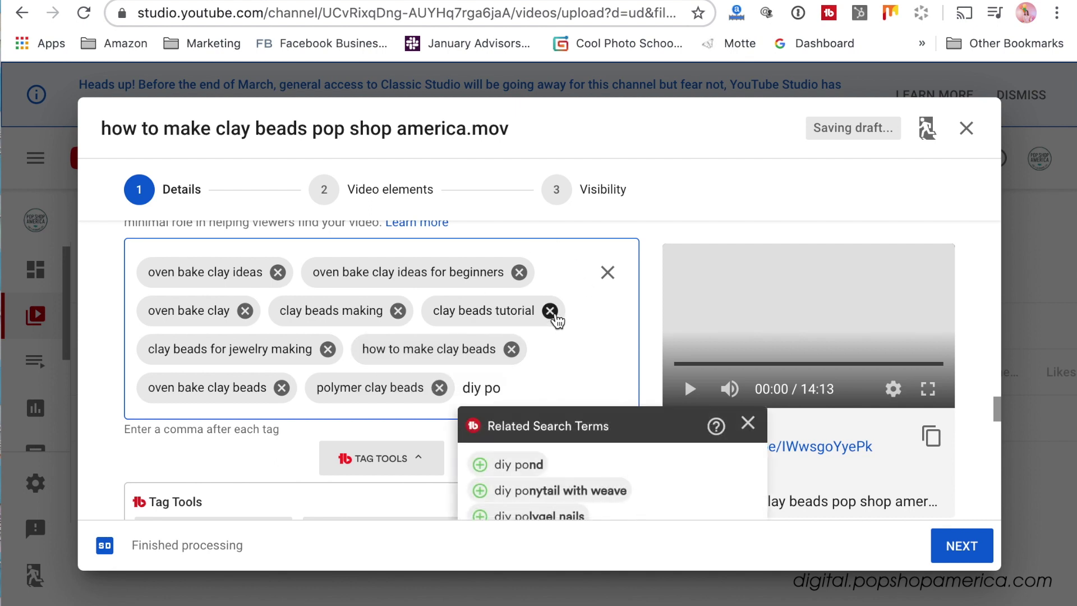
text(diy polymer clay)
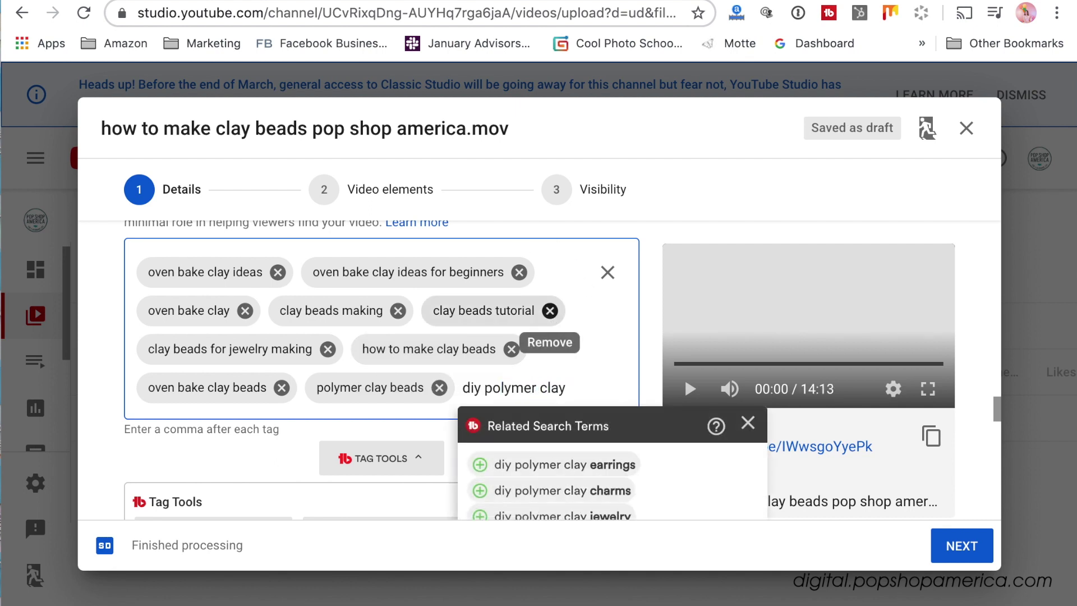
scroll(549, 337, down, 2)
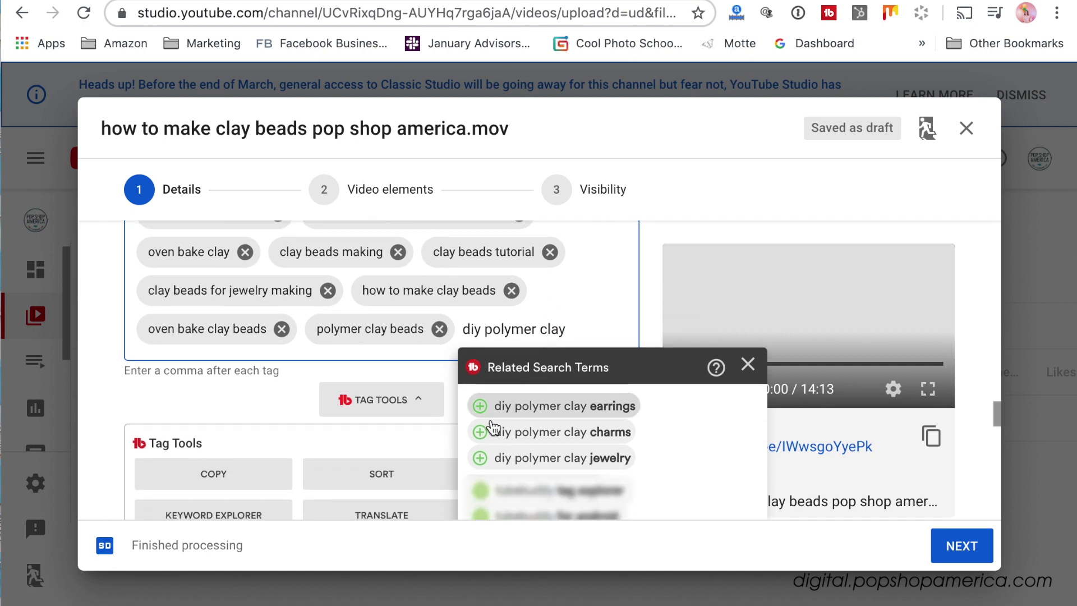
click(486, 433)
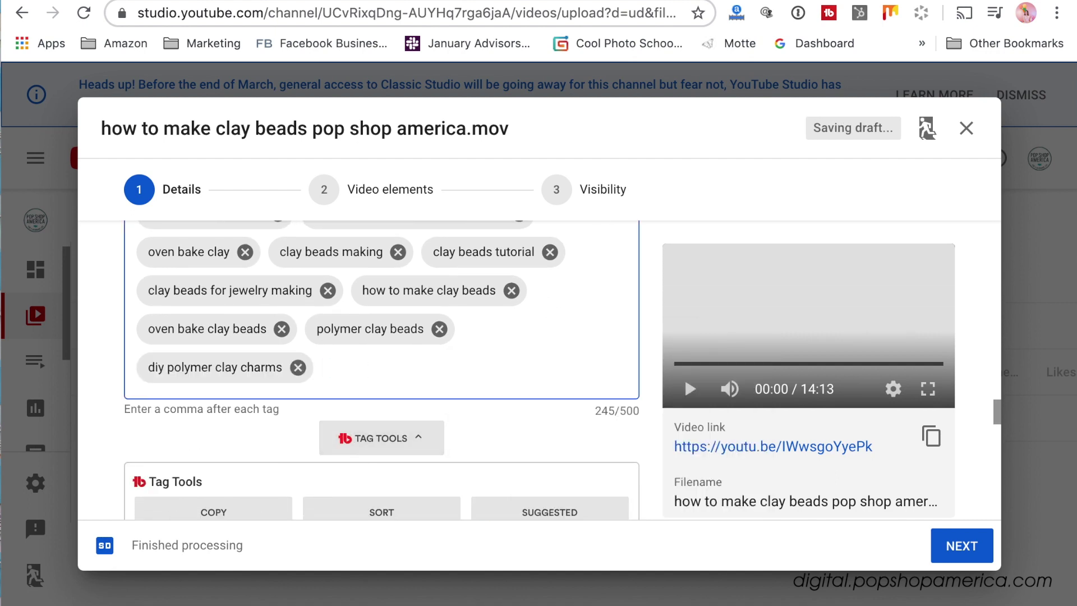
- Add the tags "diy polymer clay" and "how to use polymer clay" to the video
text(diy p)
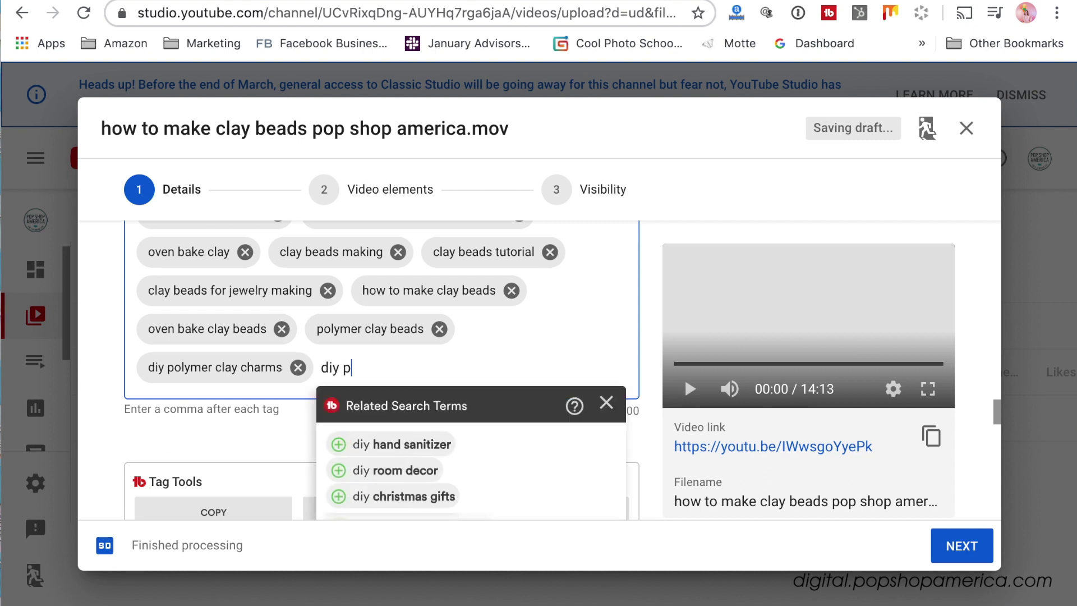
text(olymer cla)
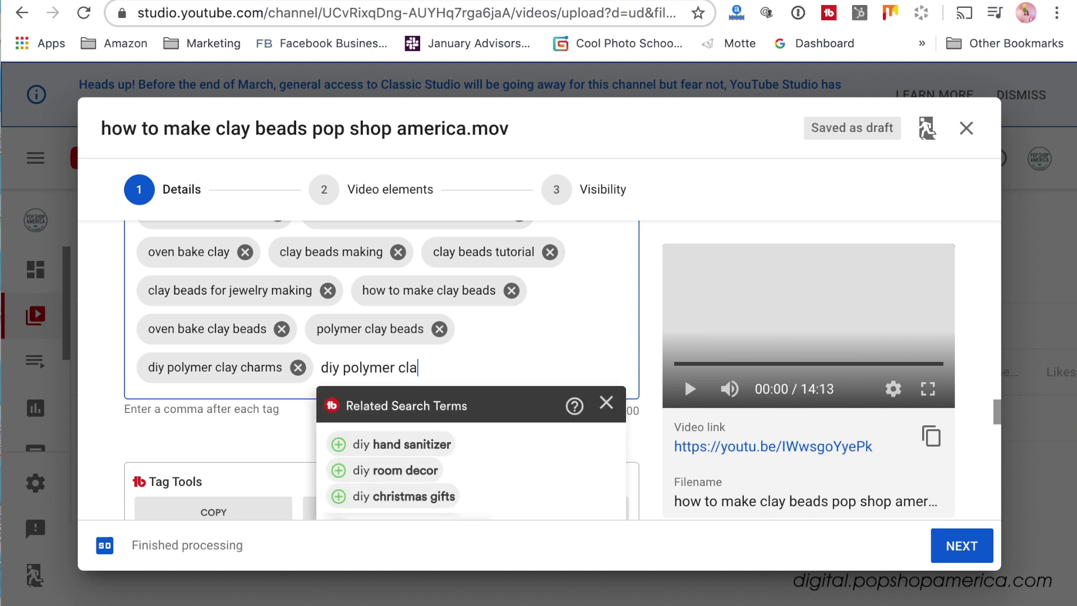
text(y,how to use p)
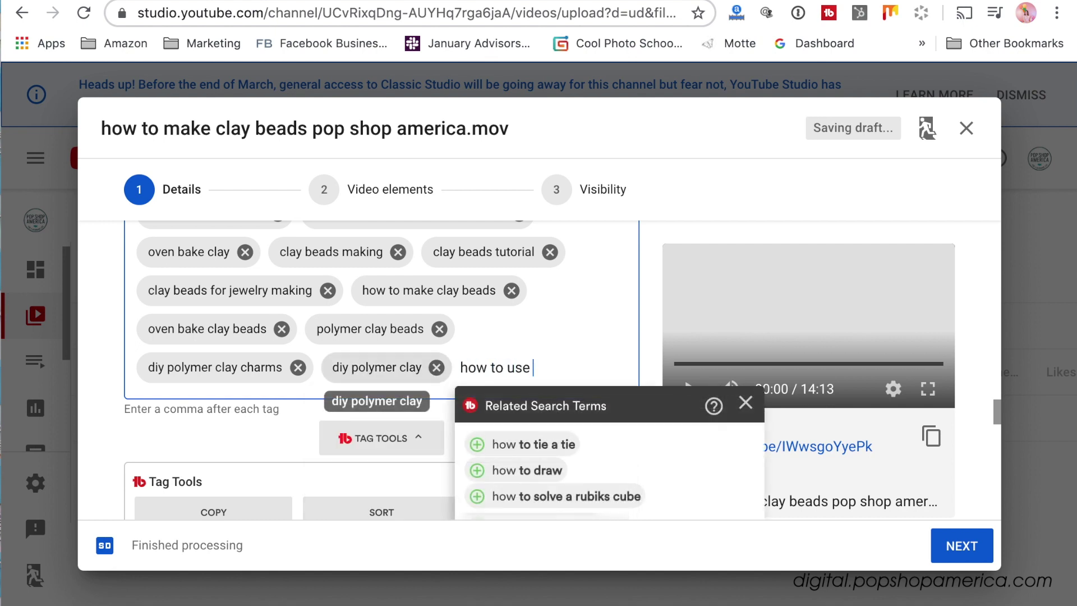
text(olymer clay,)
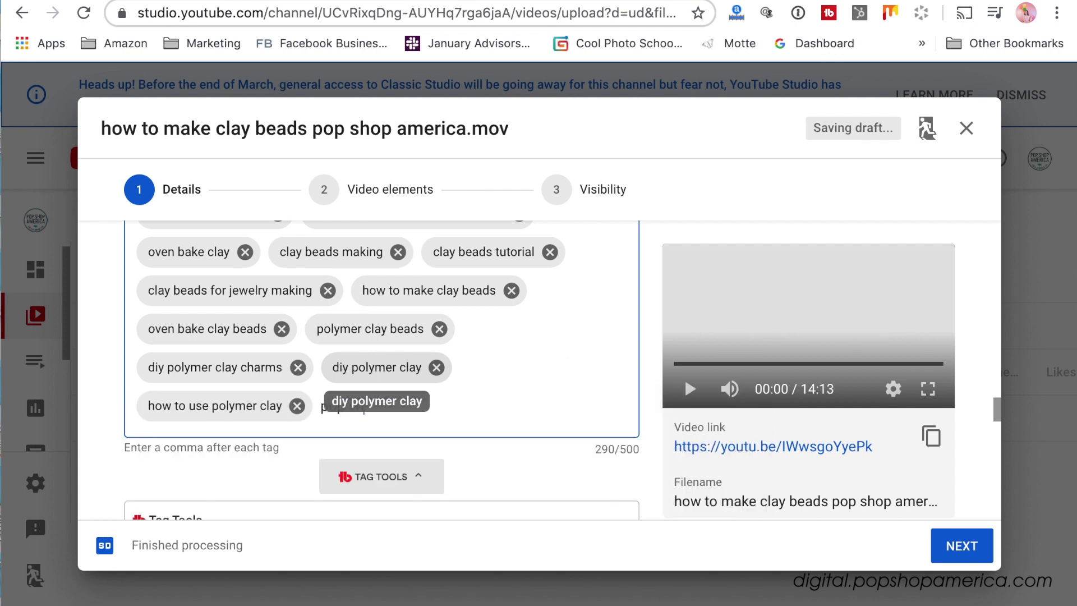
- Add the brand and craft tags "pop shop america", "craft in style box", "craft in style subscription box" and "craft tutorials"
text(pop shop america,)
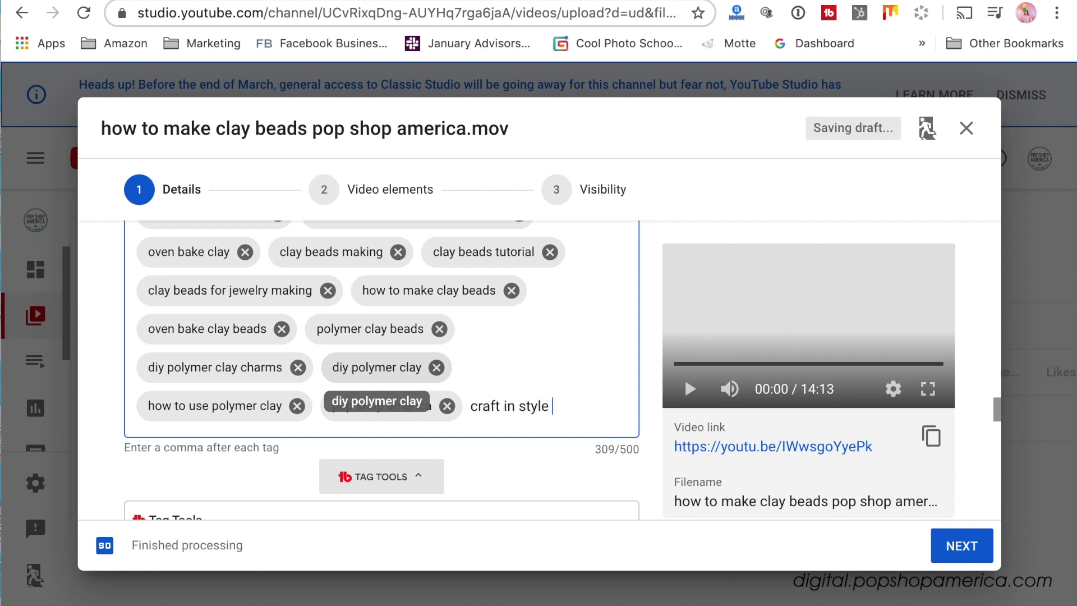
text(craft in style subscription b)
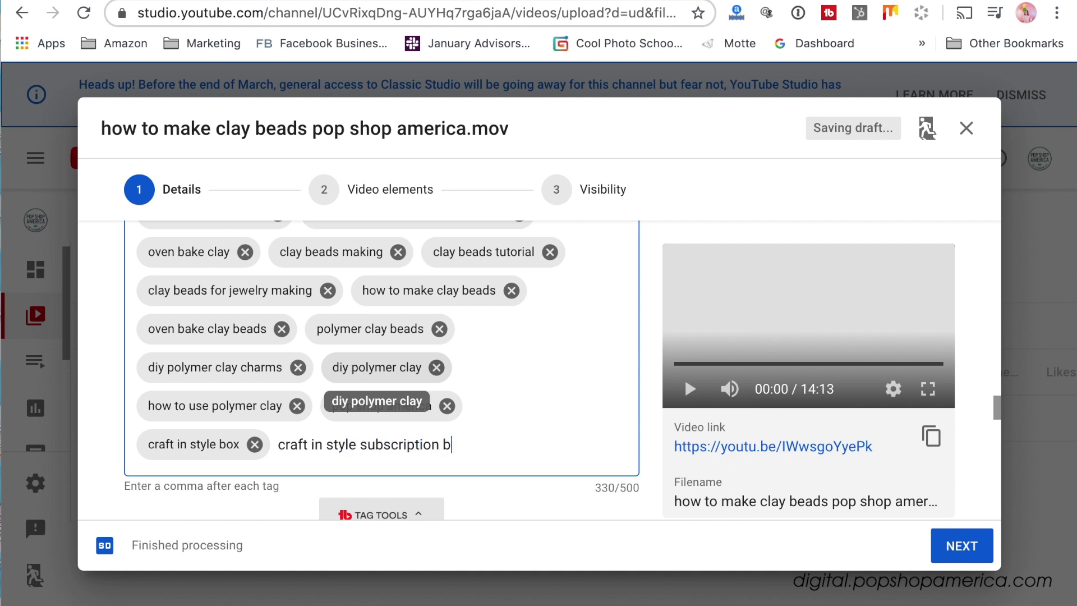
text(ox,craft tutorial)
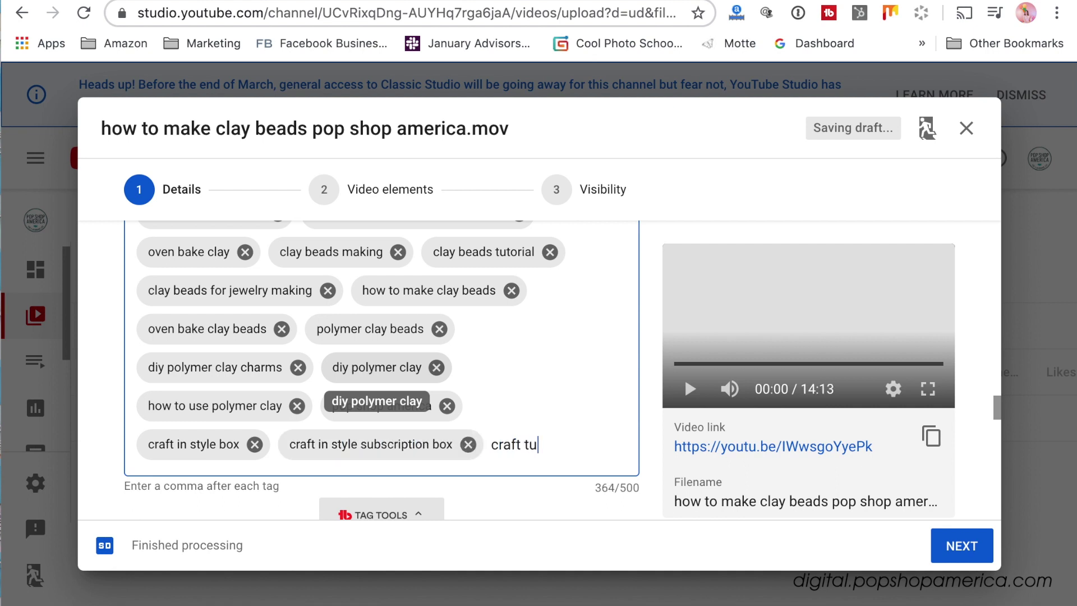
text(s,)
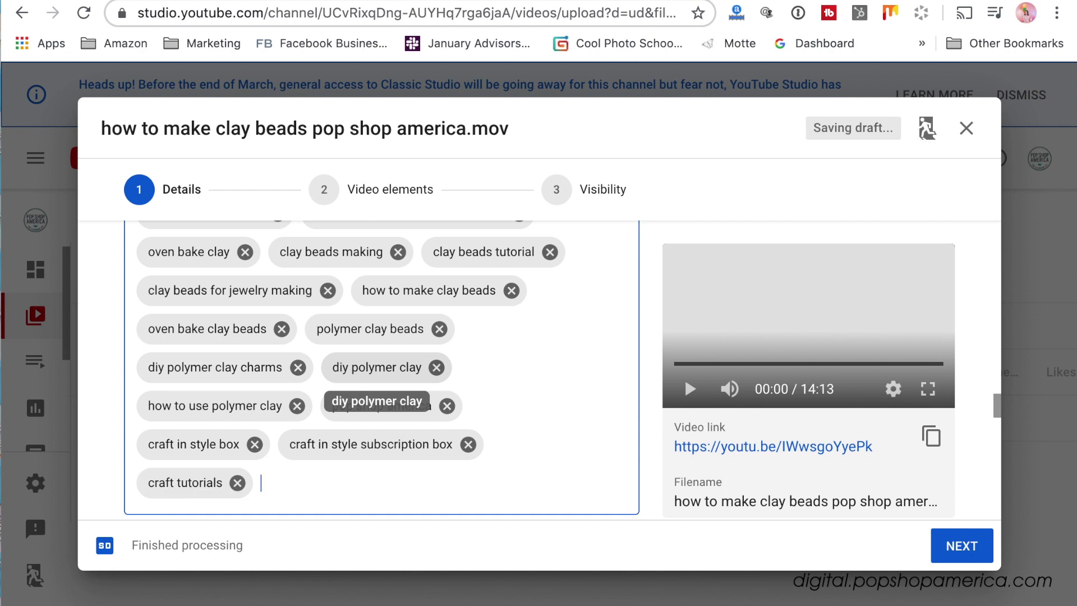
- Extend the video's tags with "clay tutorials", "craft subscription box" and "craft supplies"
scroll(382, 387, down, 1)
text(clay tutorials)
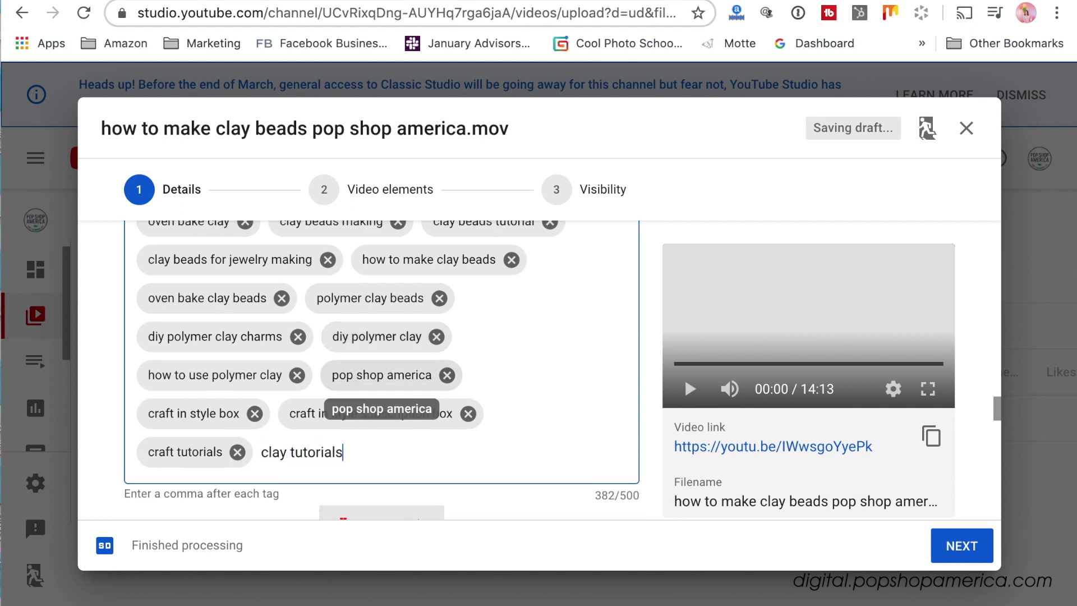
text(,)
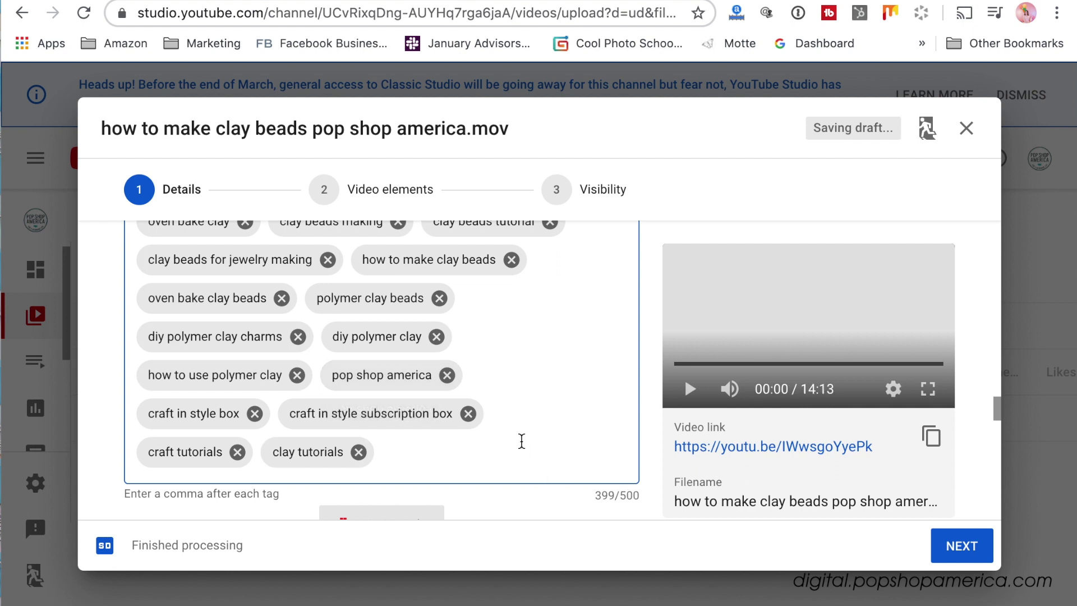
scroll(368, 315, up, 2)
scroll(369, 311, down, 4)
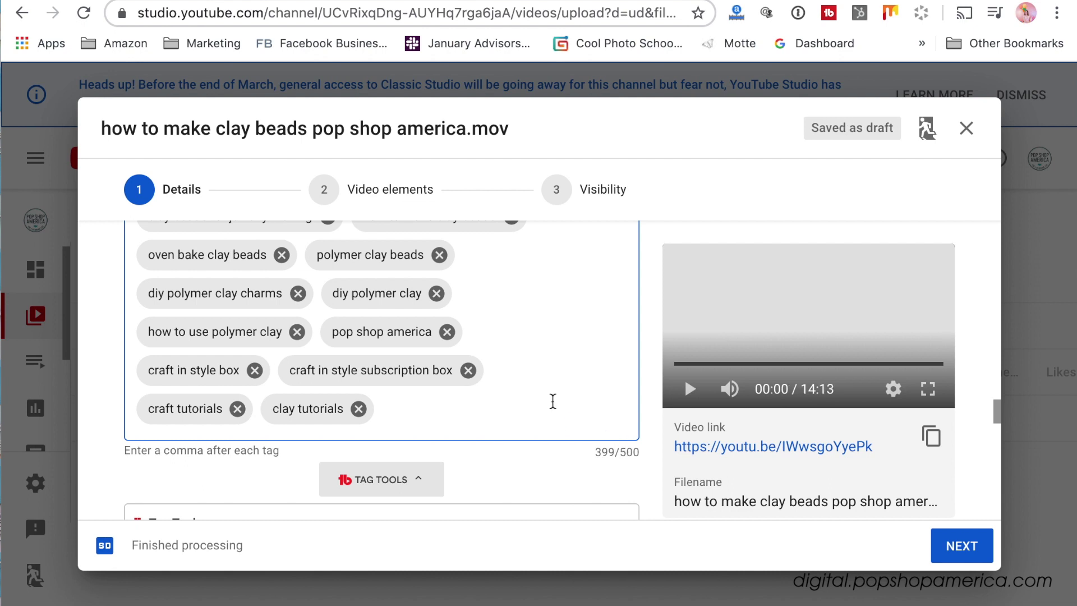
text(craft subscription box,)
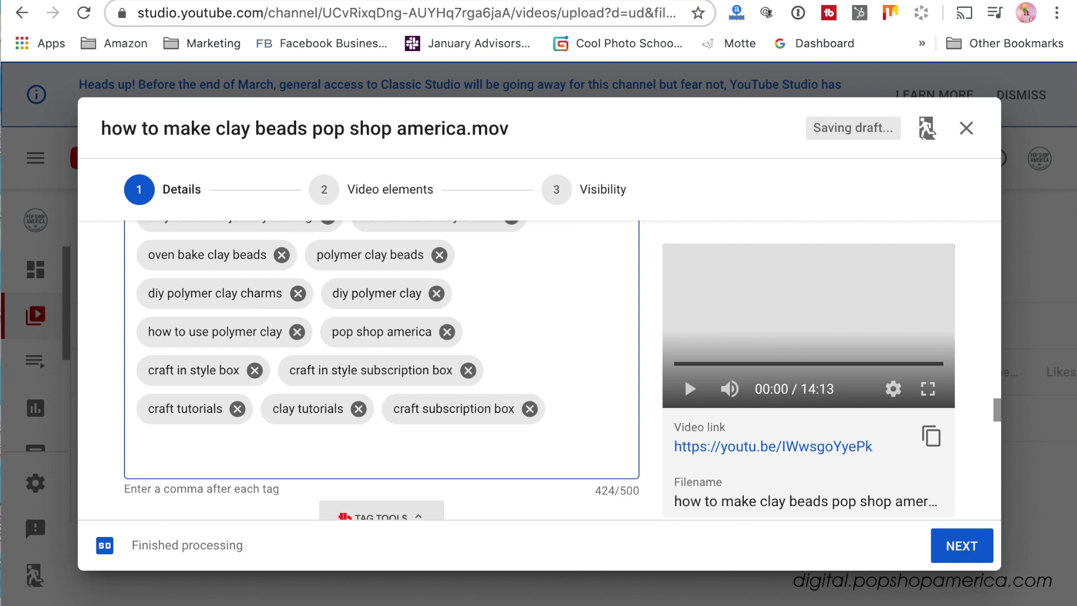
scroll(603, 404, down, 3)
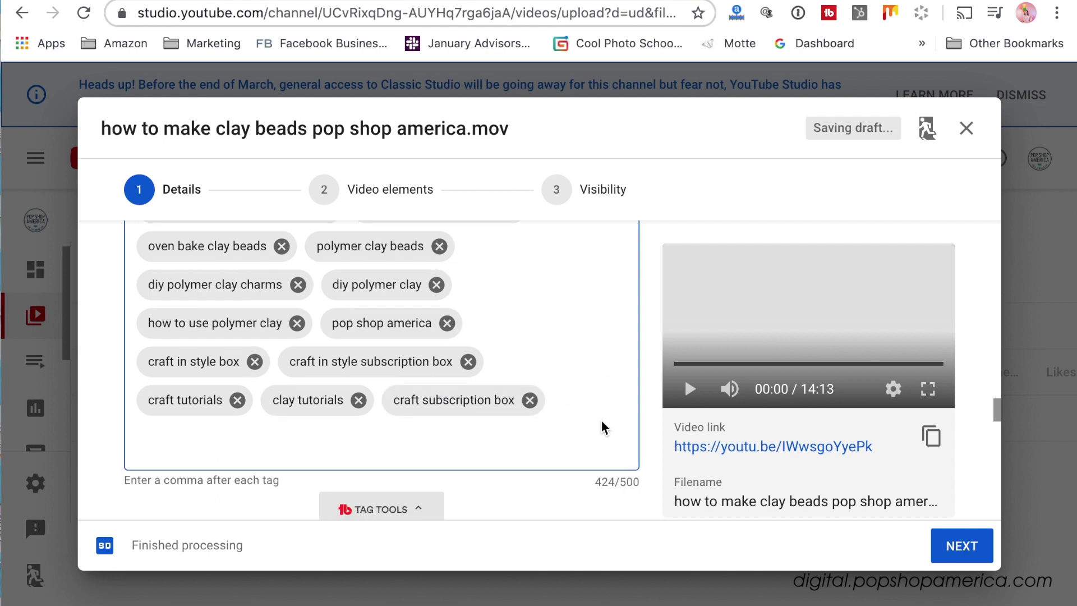
text(craft supplies)
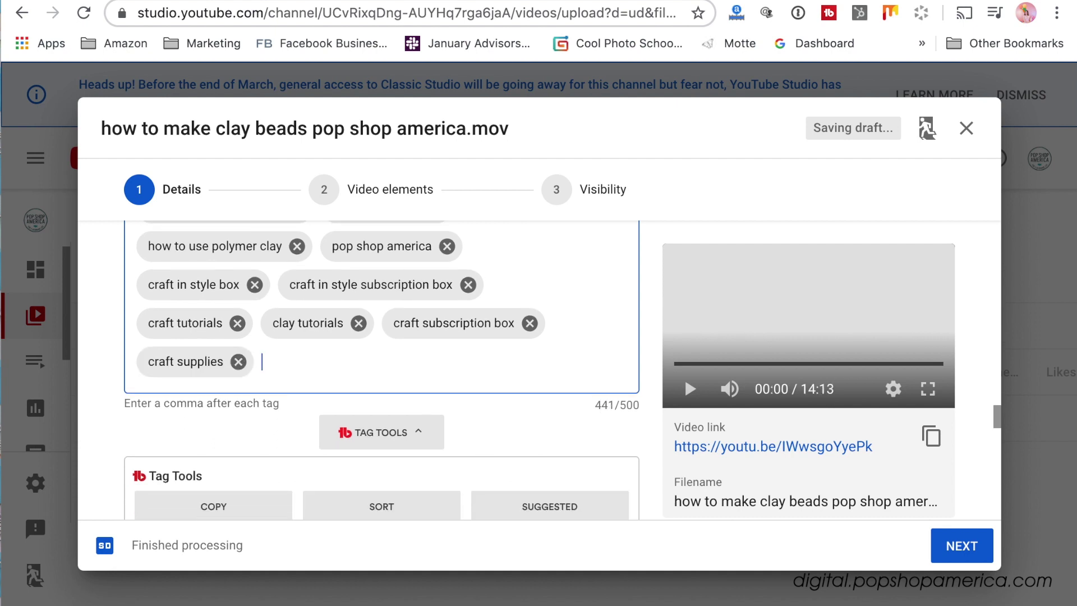
- Add the tag "clay project ideas" and the recommended tag "how to make beads" to the video
text(,clay project ideas)
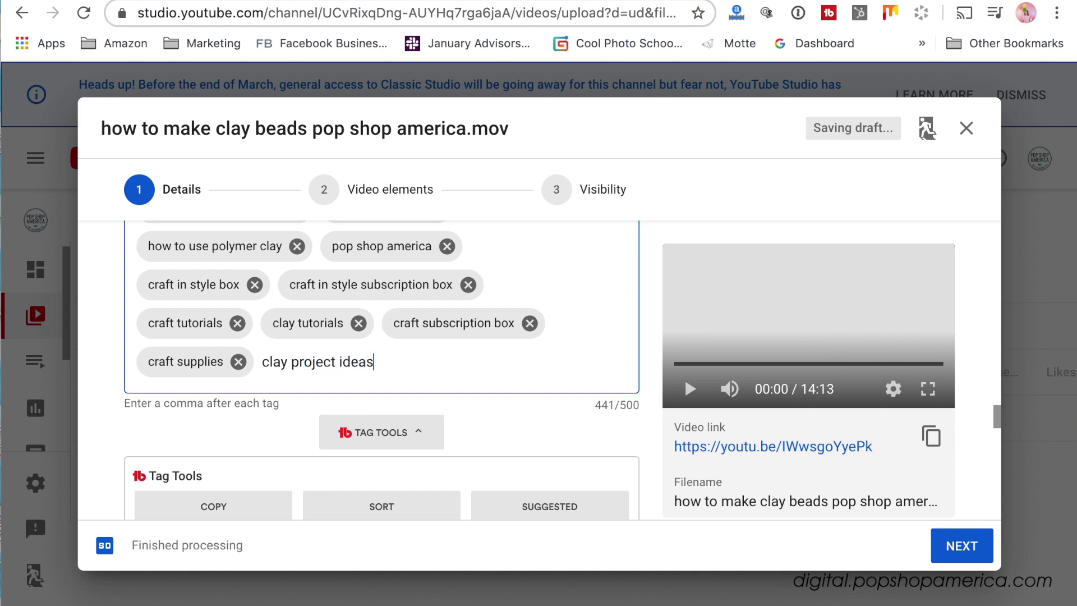
key(comma)
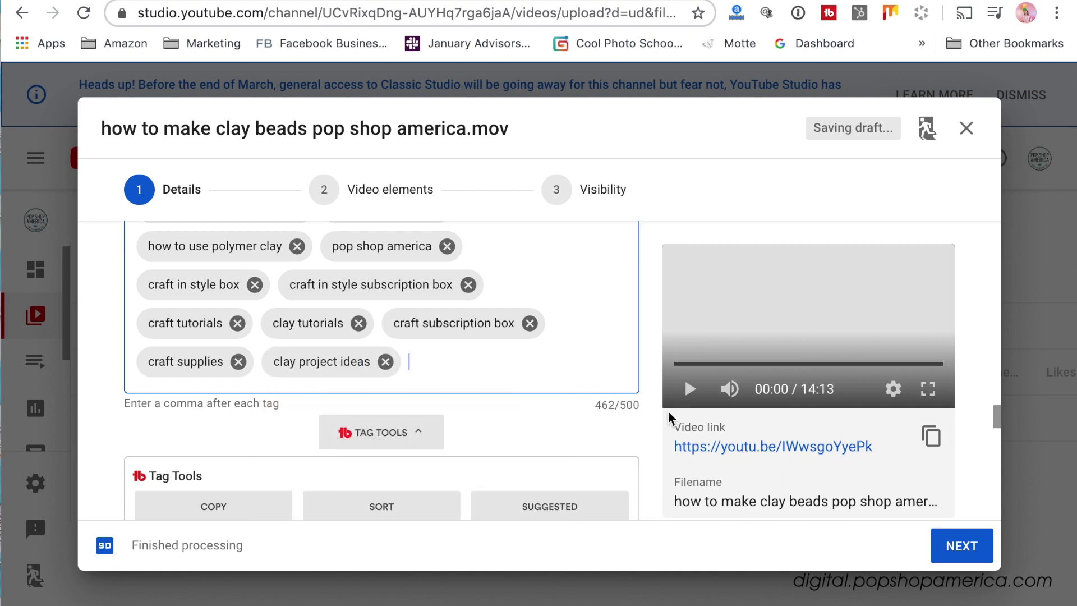
scroll(614, 401, down, 4)
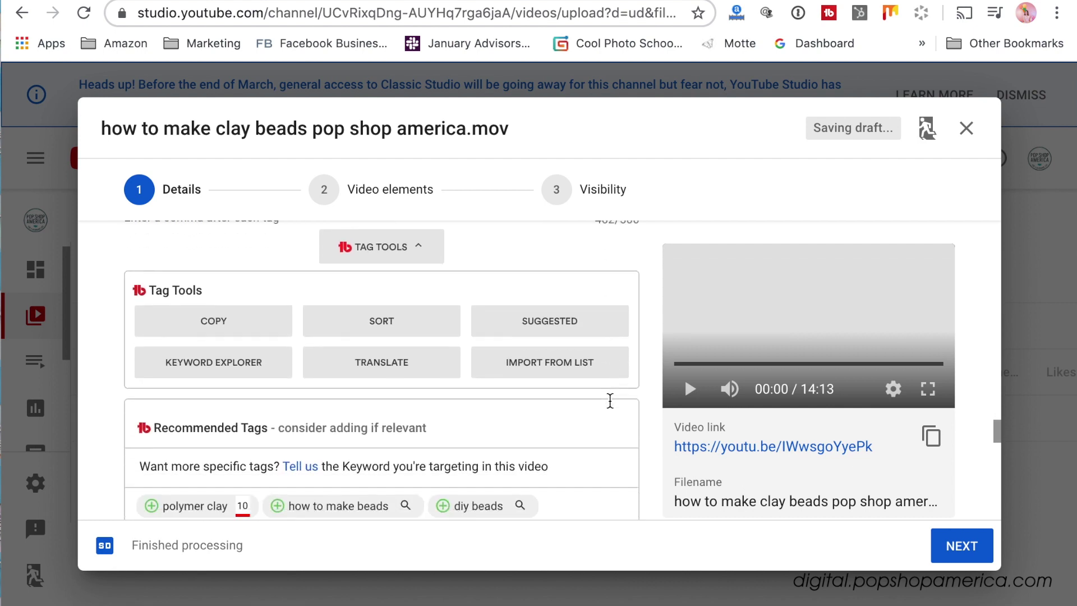
scroll(610, 400, down, 3)
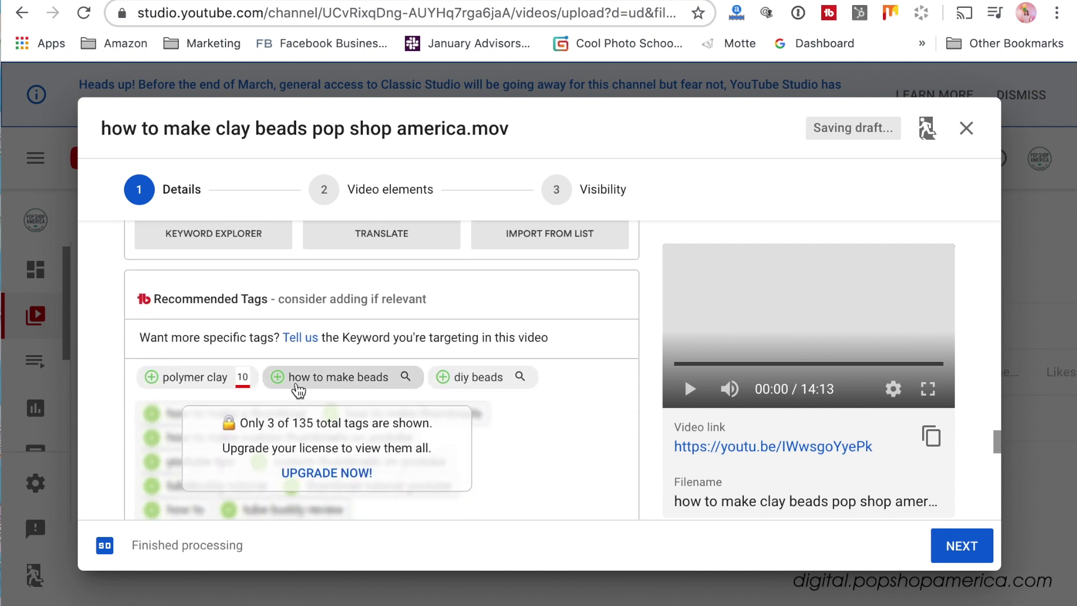
click(278, 378)
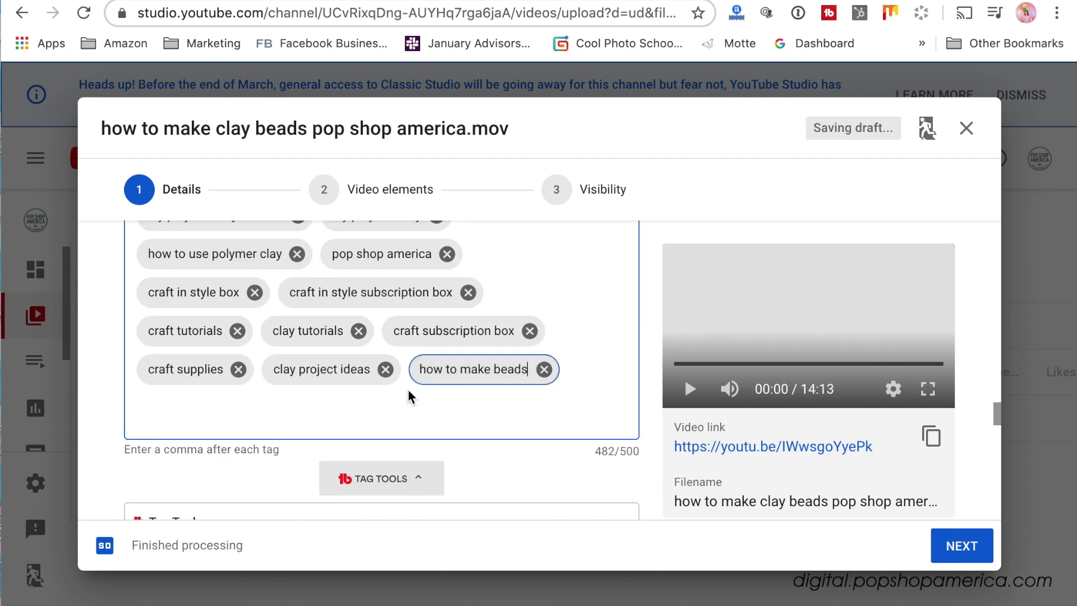
- Review the video's tag list and replace the tag "clay project ideas" with "diy beads"
scroll(408, 392, up, 3)
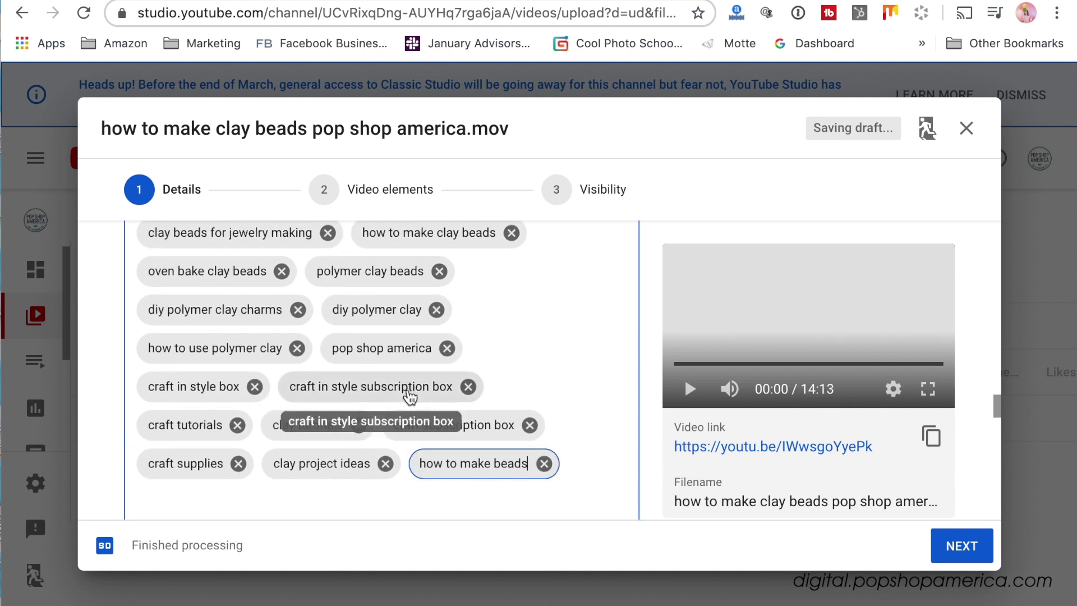
scroll(410, 396, up, 1)
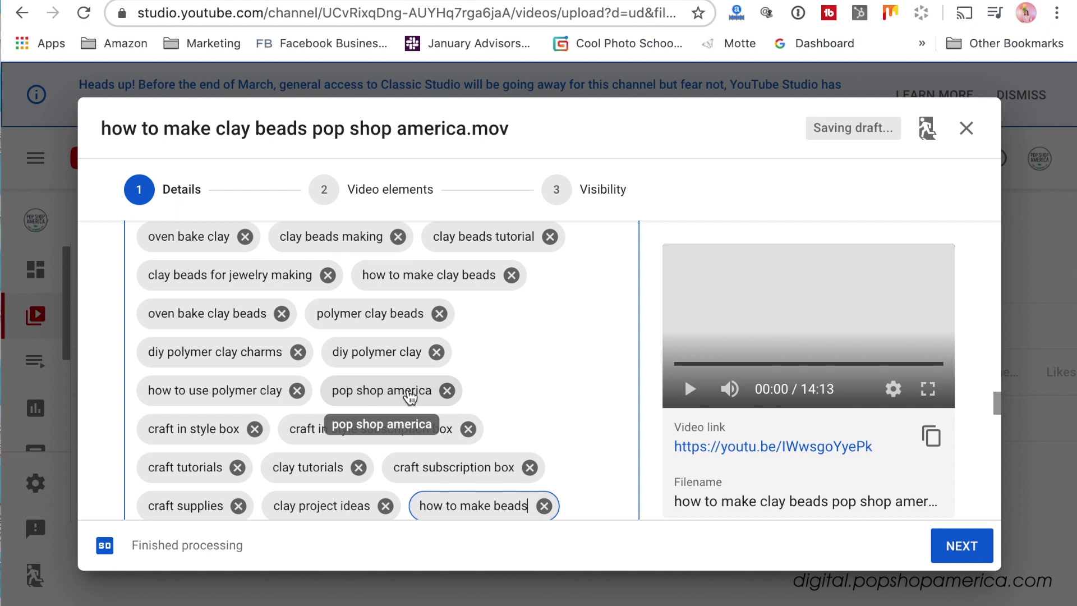
scroll(410, 396, up, 1)
scroll(408, 394, down, 5)
scroll(409, 394, up, 2)
scroll(408, 389, up, 2)
scroll(408, 389, down, 1)
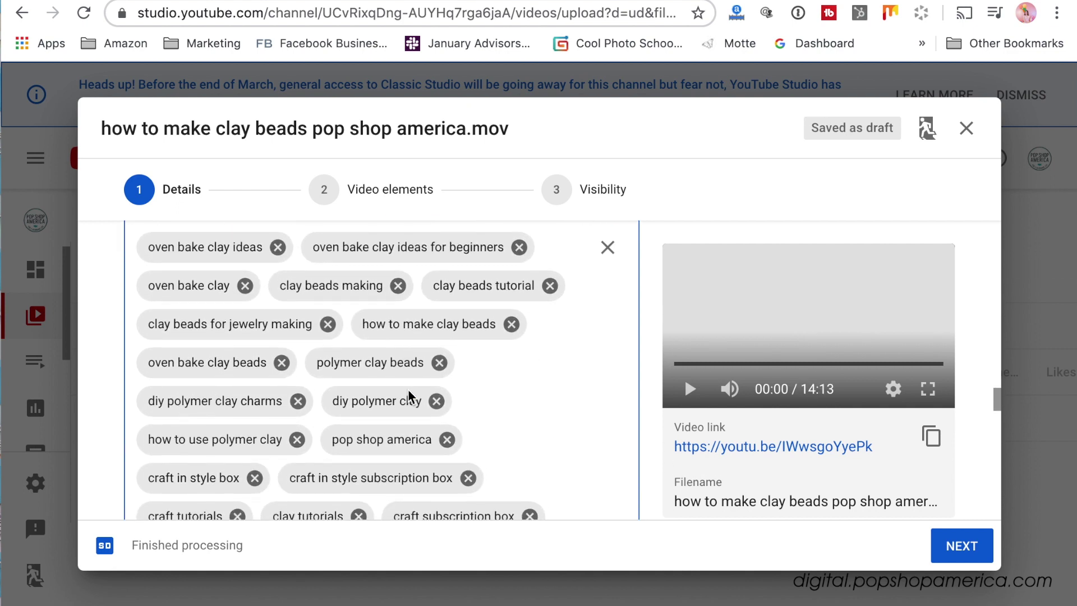
scroll(408, 393, down, 3)
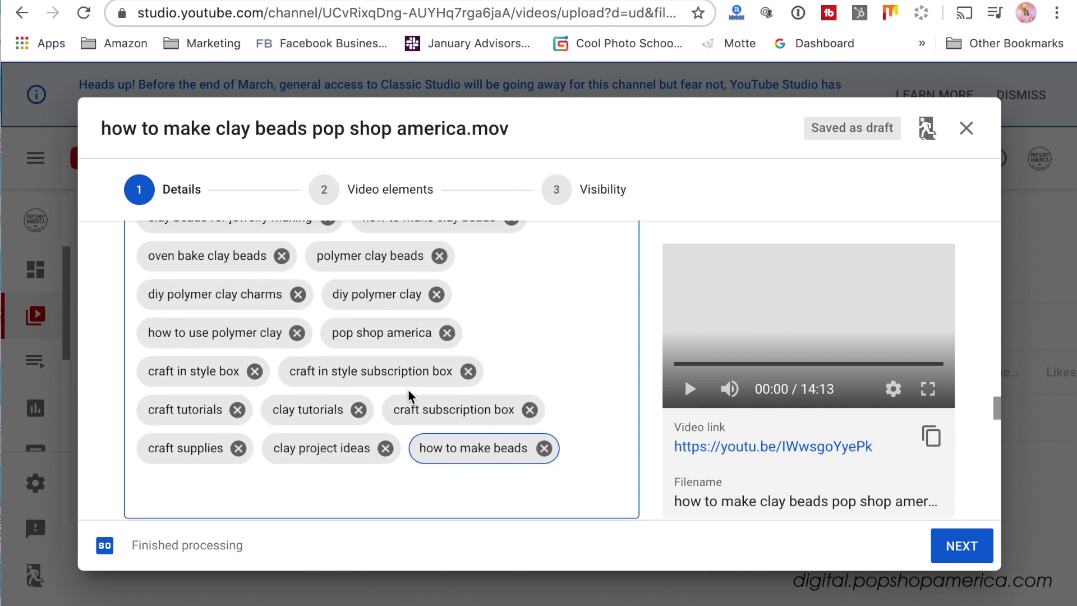
click(385, 448)
text(diy )
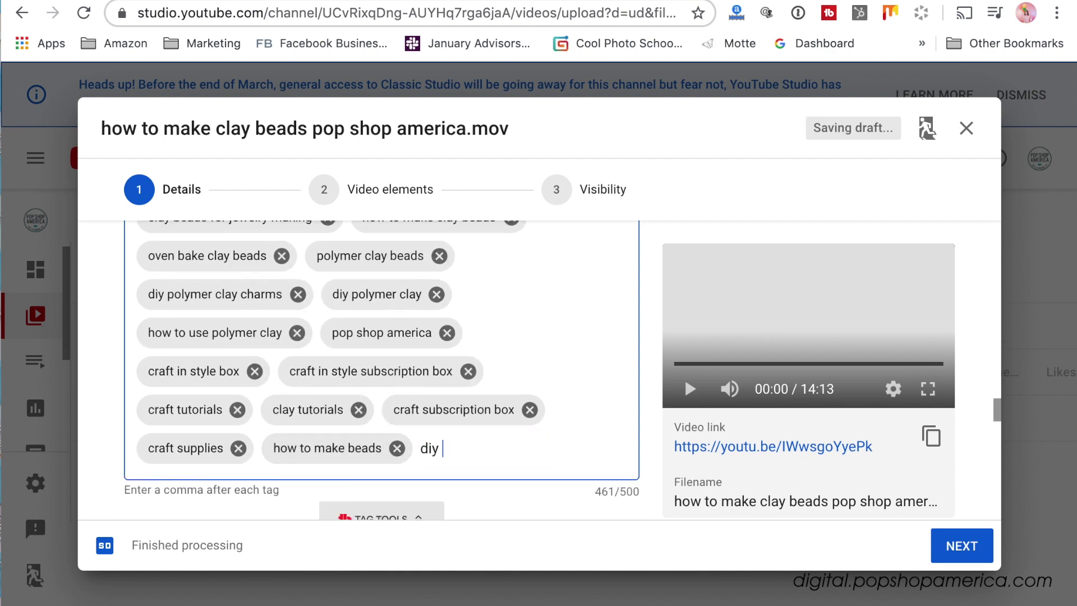
text(beads,)
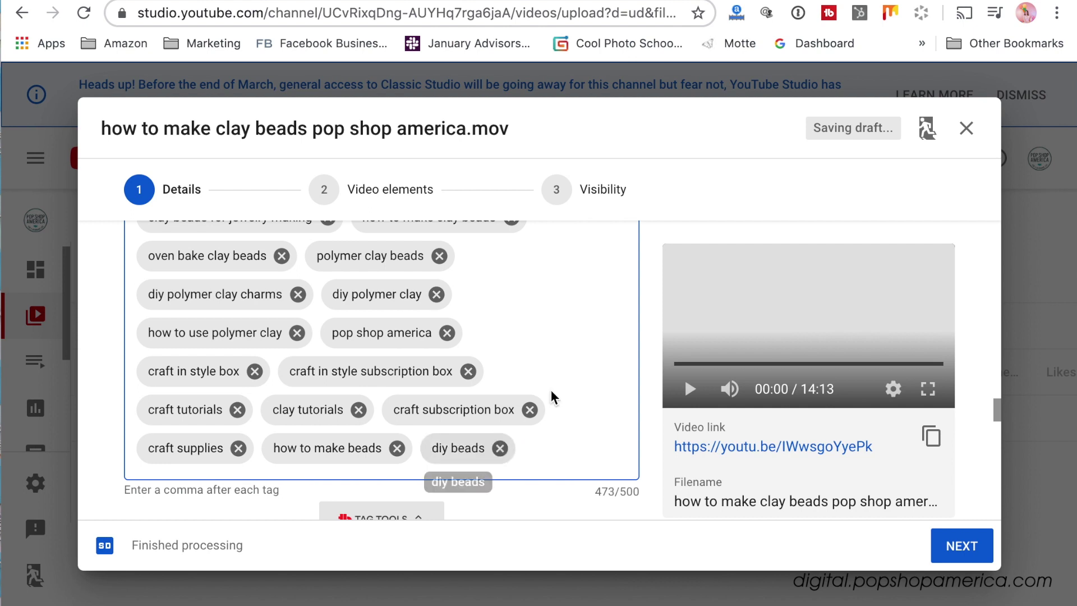
- Set the video language to English
scroll(551, 396, down, 3)
scroll(551, 392, down, 5)
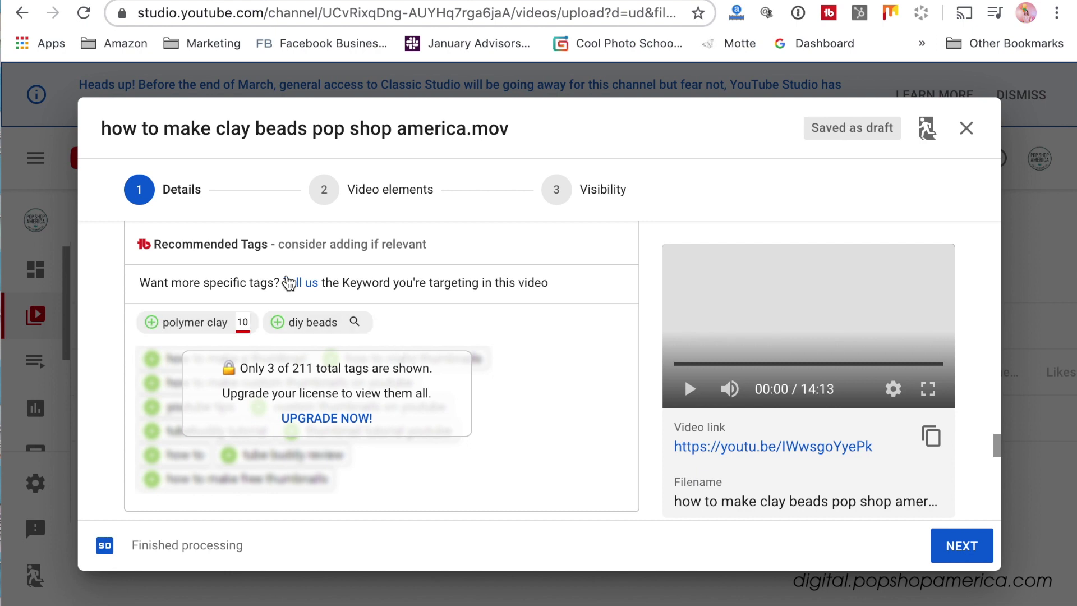
scroll(445, 446, down, 5)
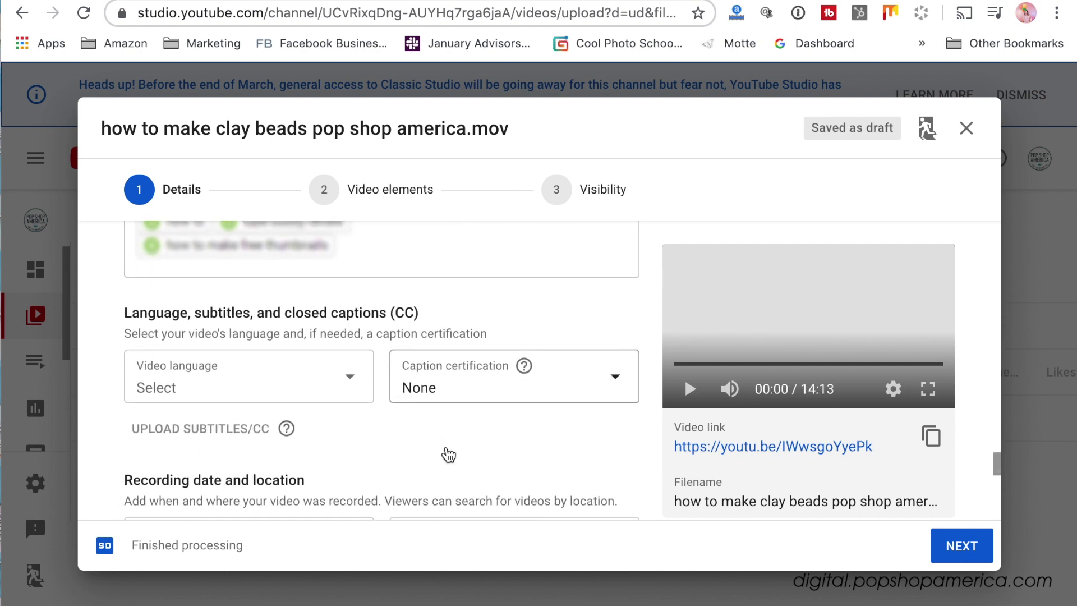
scroll(446, 449, down, 1)
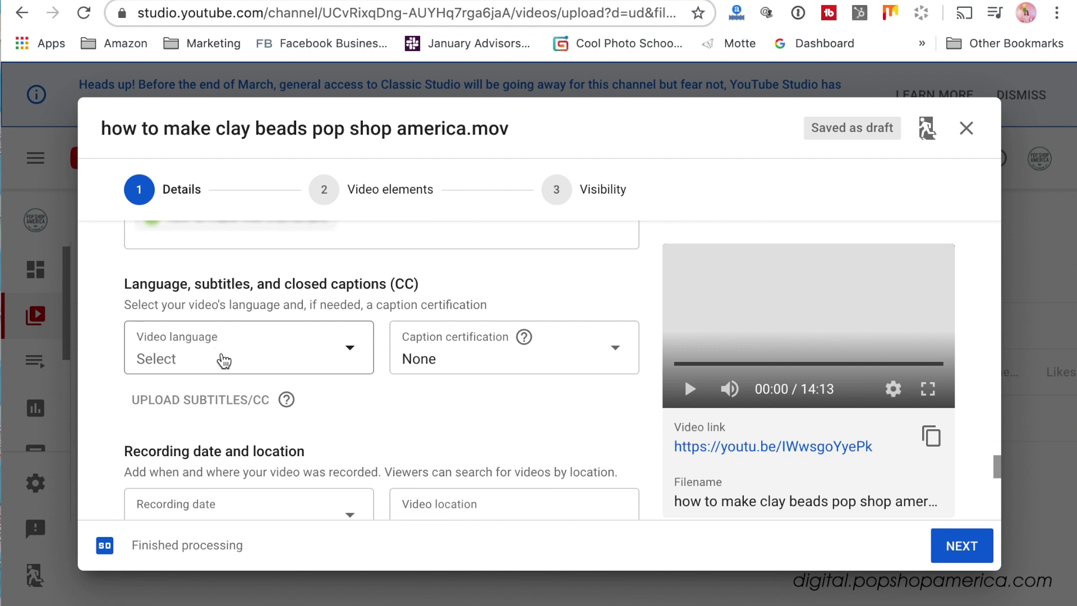
click(339, 355)
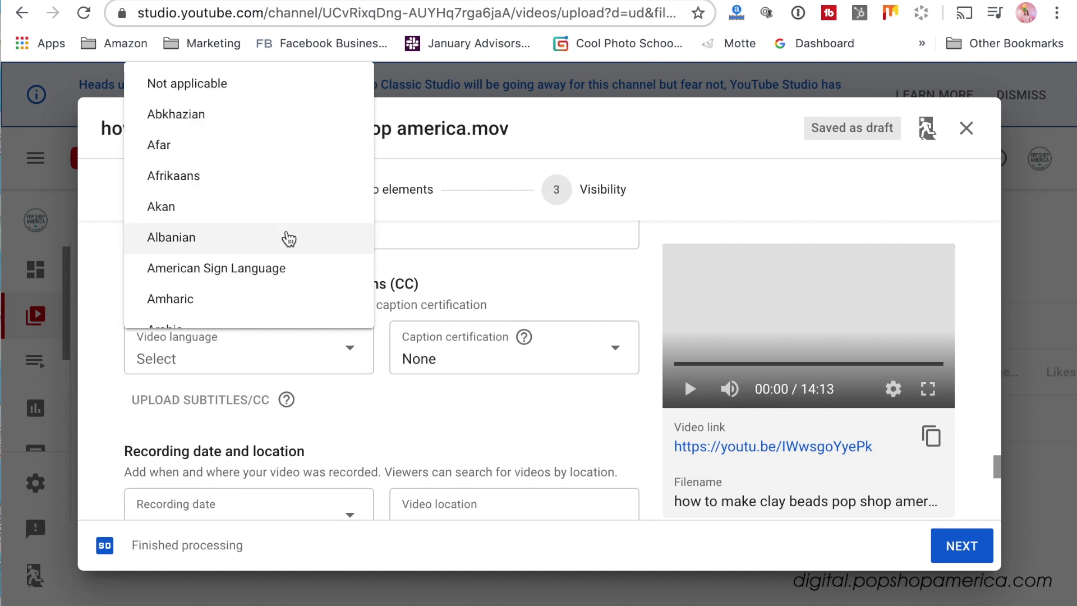
scroll(289, 238, down, 12)
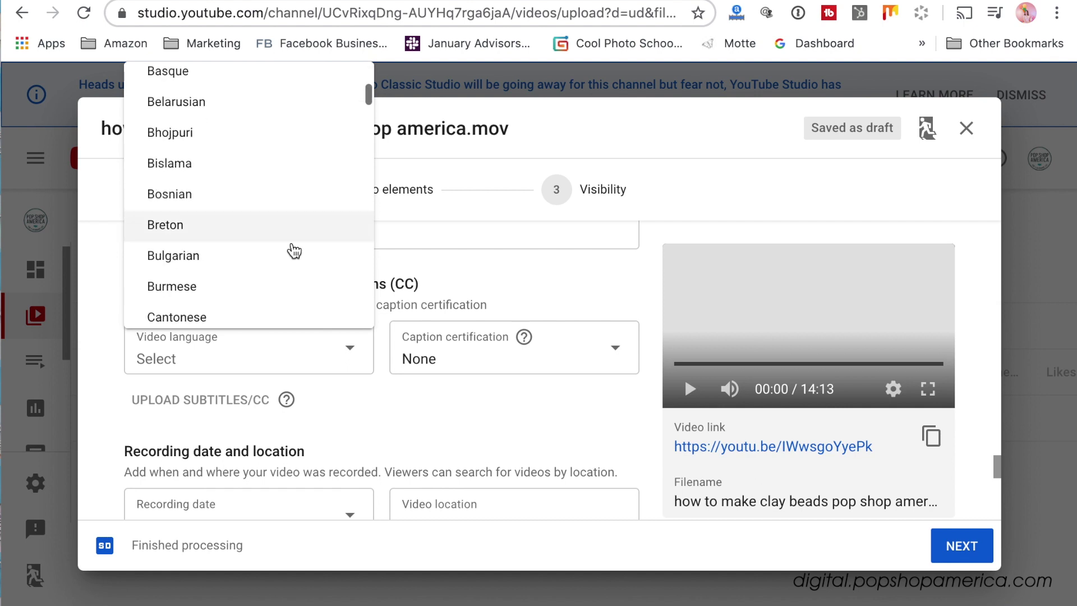
scroll(294, 251, down, 7)
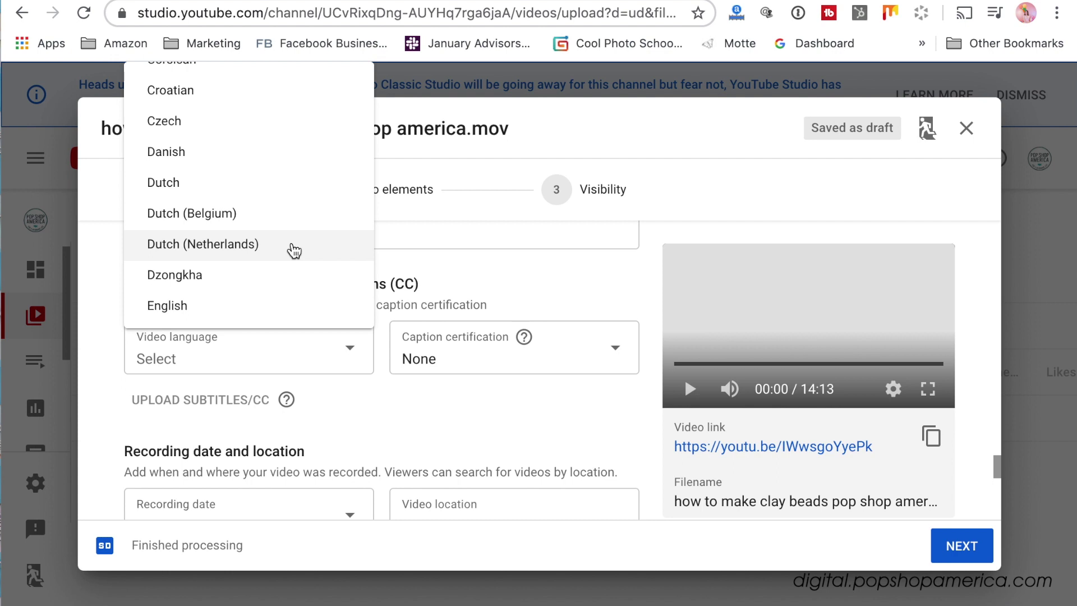
click(229, 307)
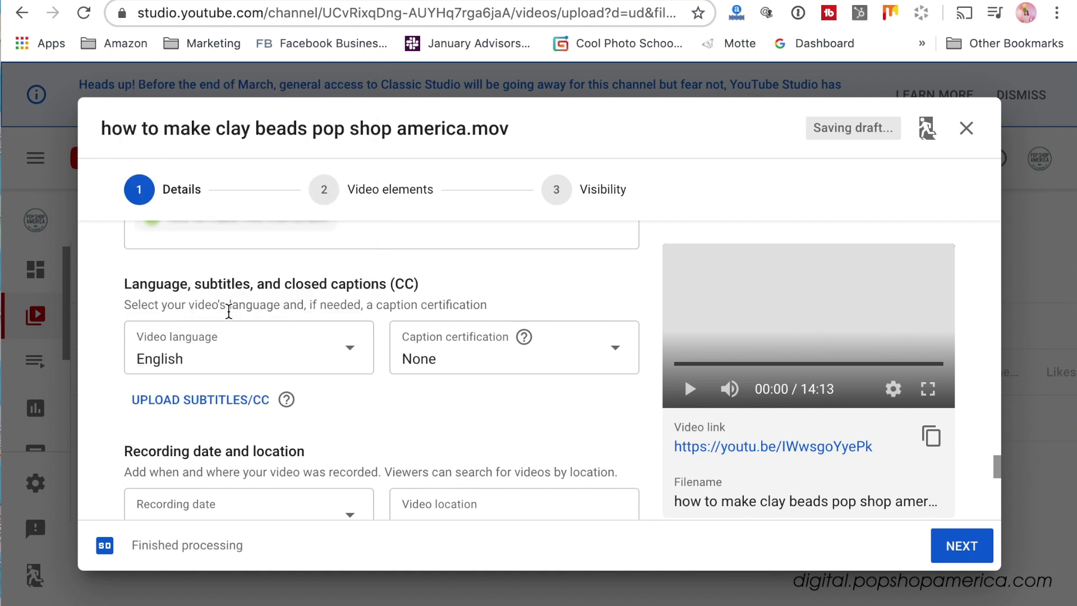
- Examine the subtitle upload, recording date and location, license, embedding and subscriber notification options of the video
scroll(310, 379, down, 2)
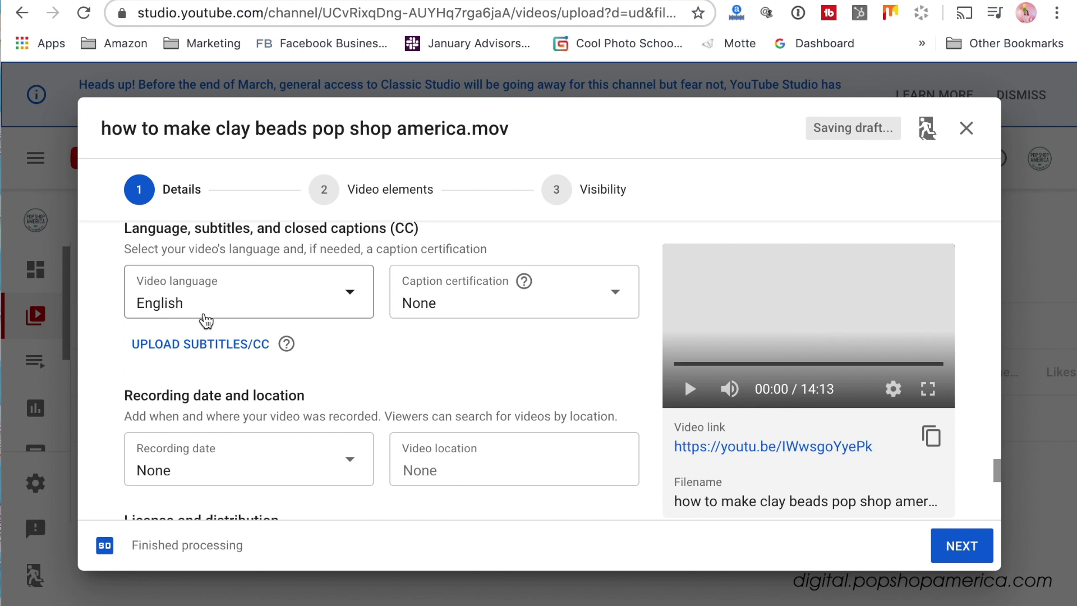
scroll(384, 348, down, 1)
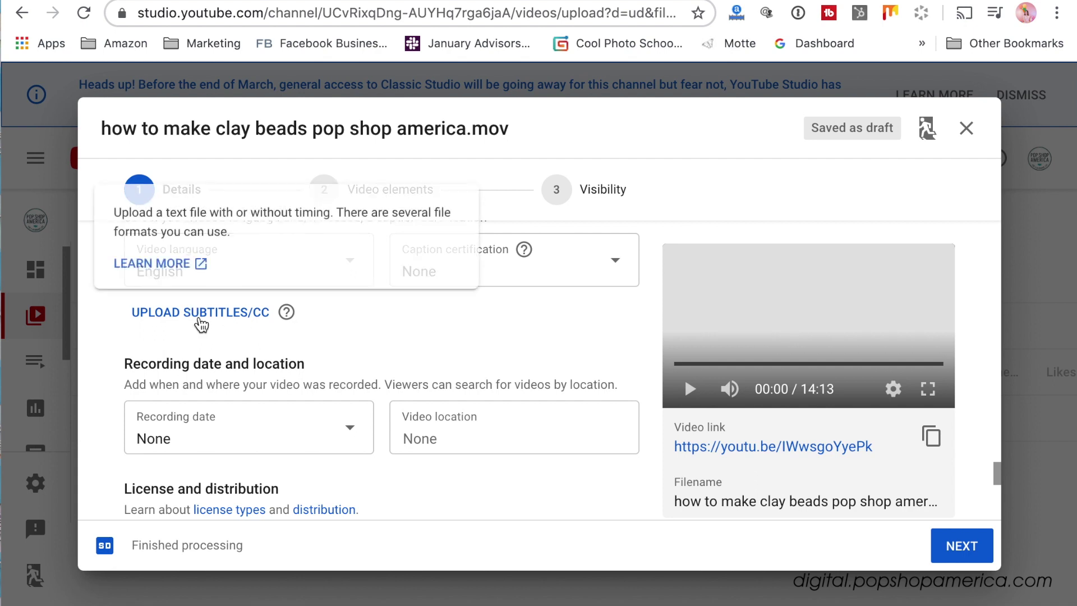
mouse_move(286, 312)
scroll(481, 316, down, 3)
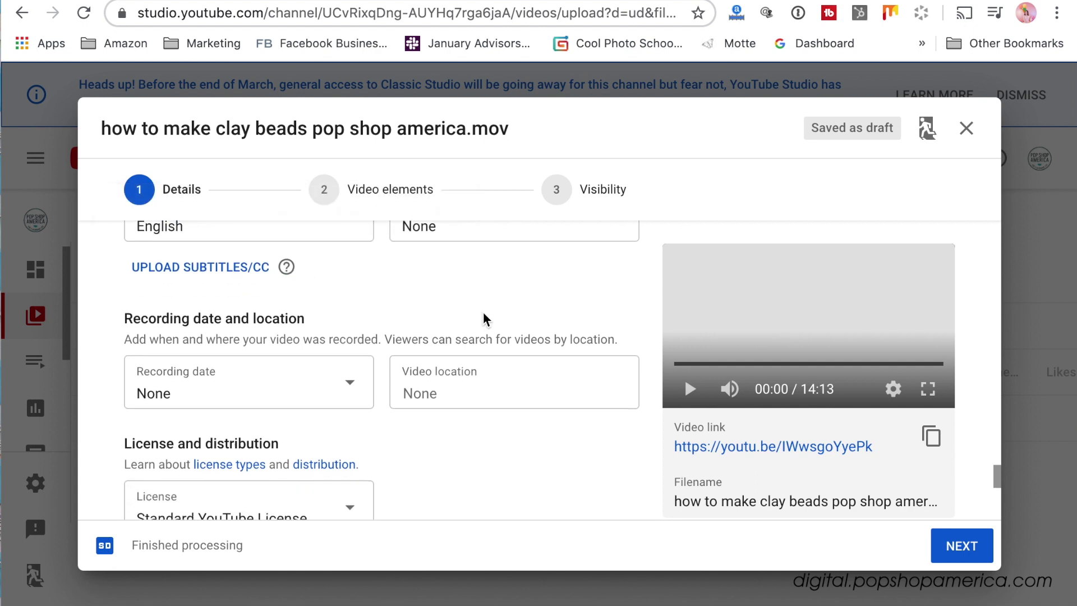
scroll(314, 450, up, 5)
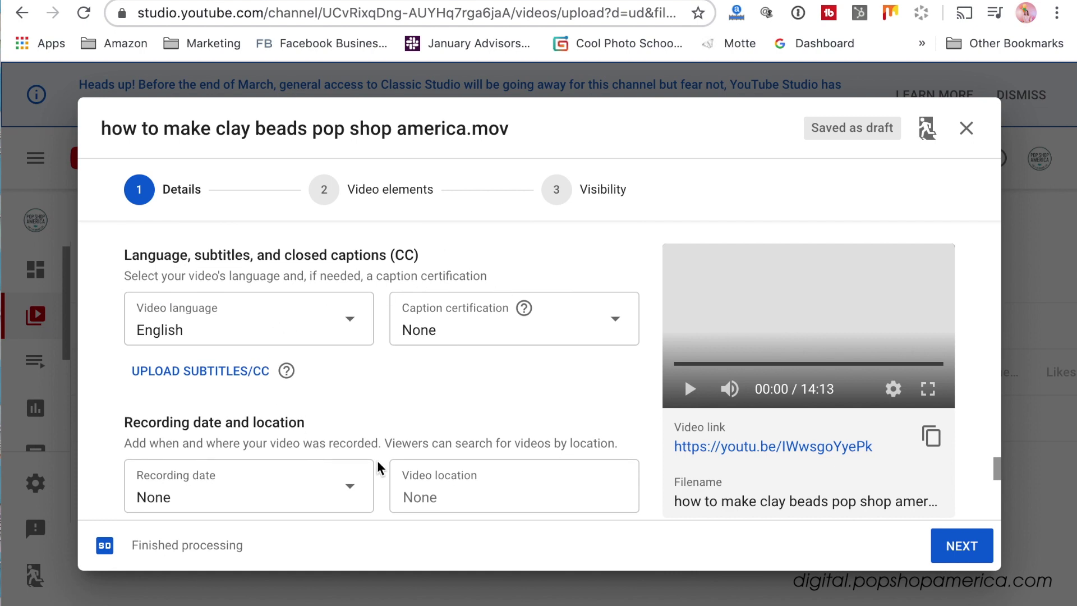
scroll(377, 460, down, 5)
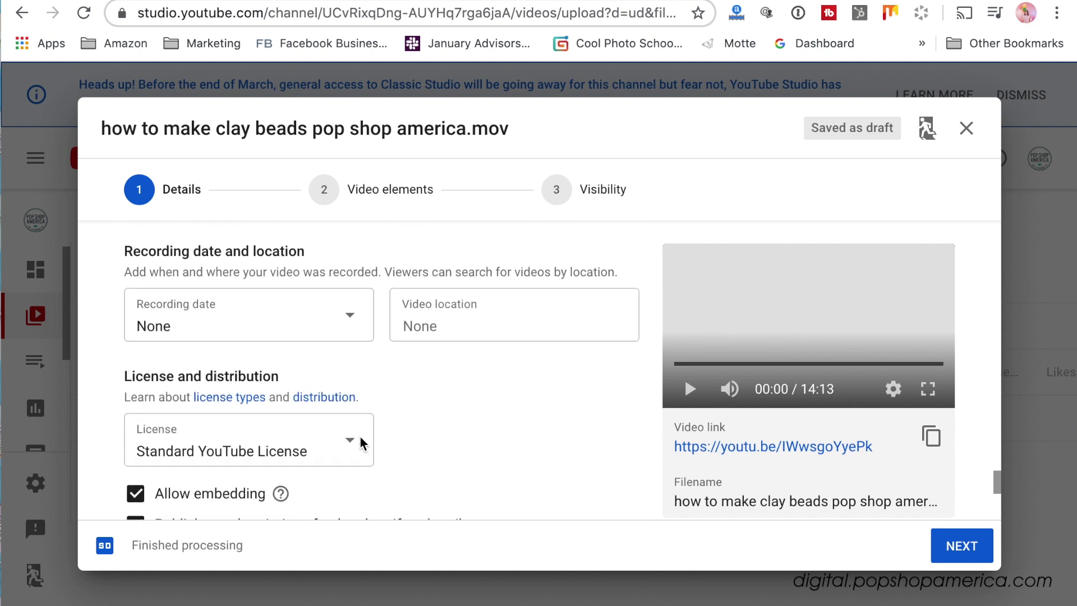
scroll(359, 442, down, 1)
scroll(428, 386, down, 2)
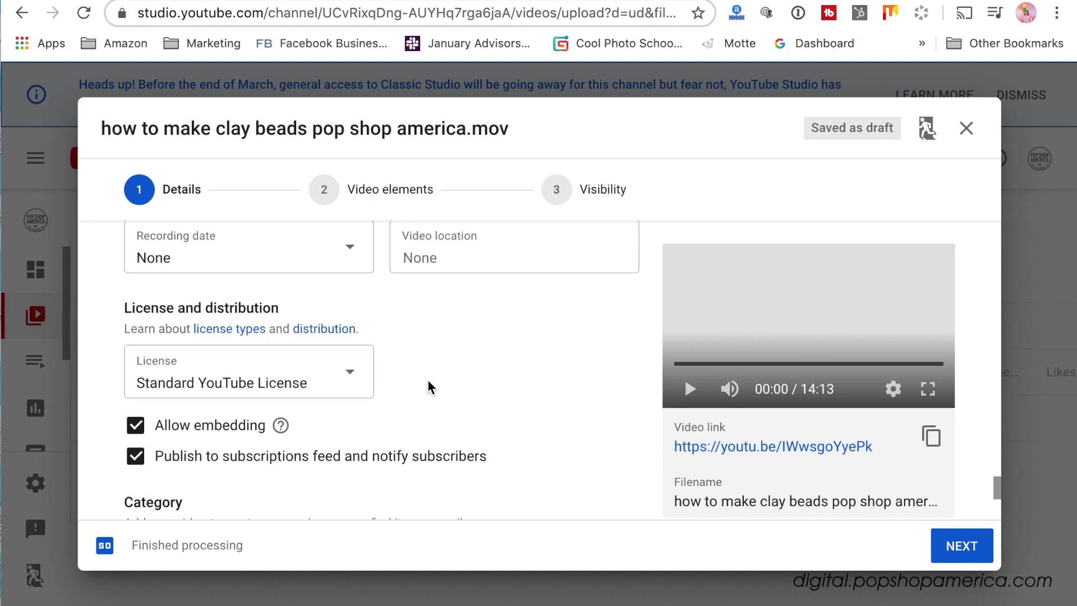
scroll(490, 437, down, 4)
scroll(490, 437, down, 2)
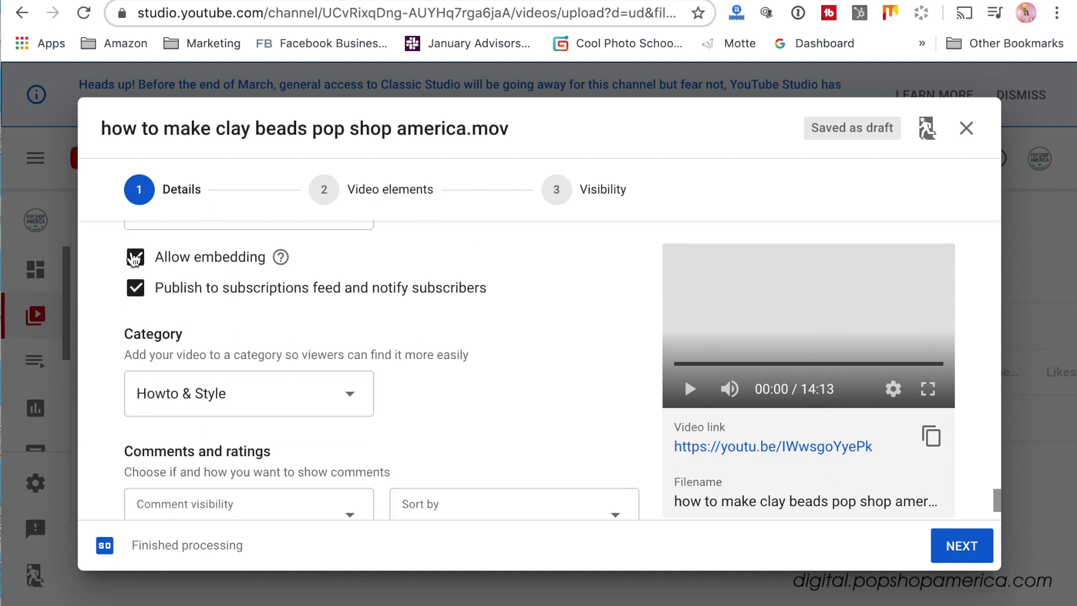
- Check the available video categories and change the category to Education
scroll(294, 365, down, 2)
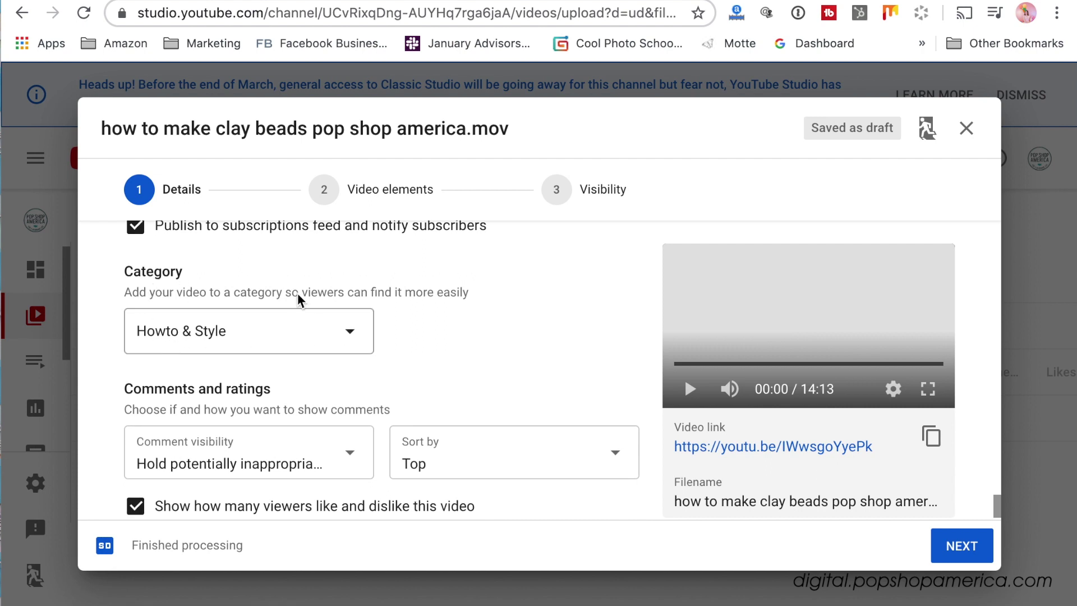
click(235, 341)
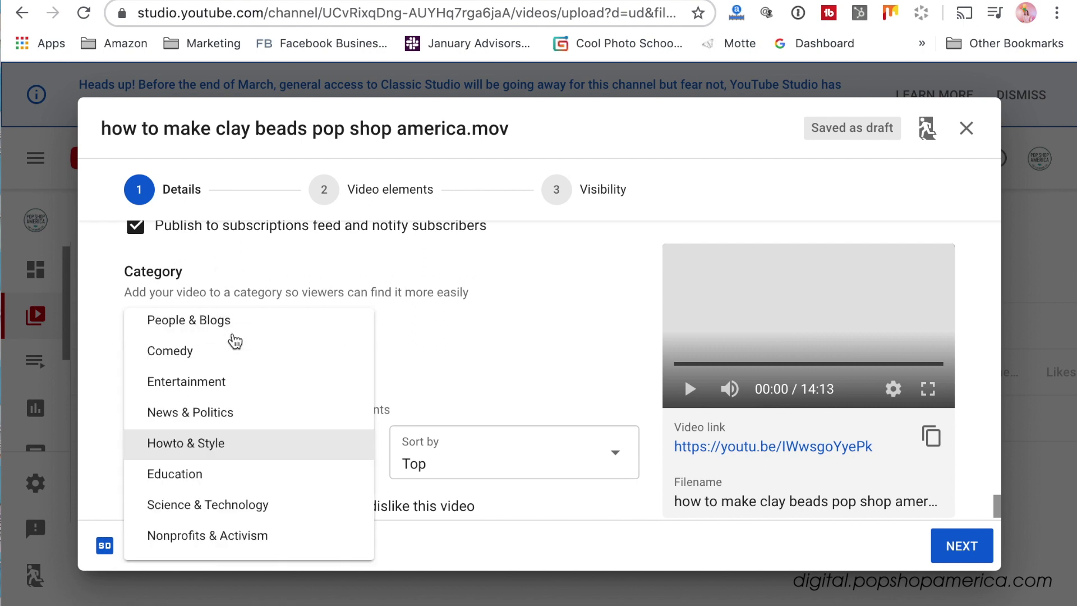
click(206, 448)
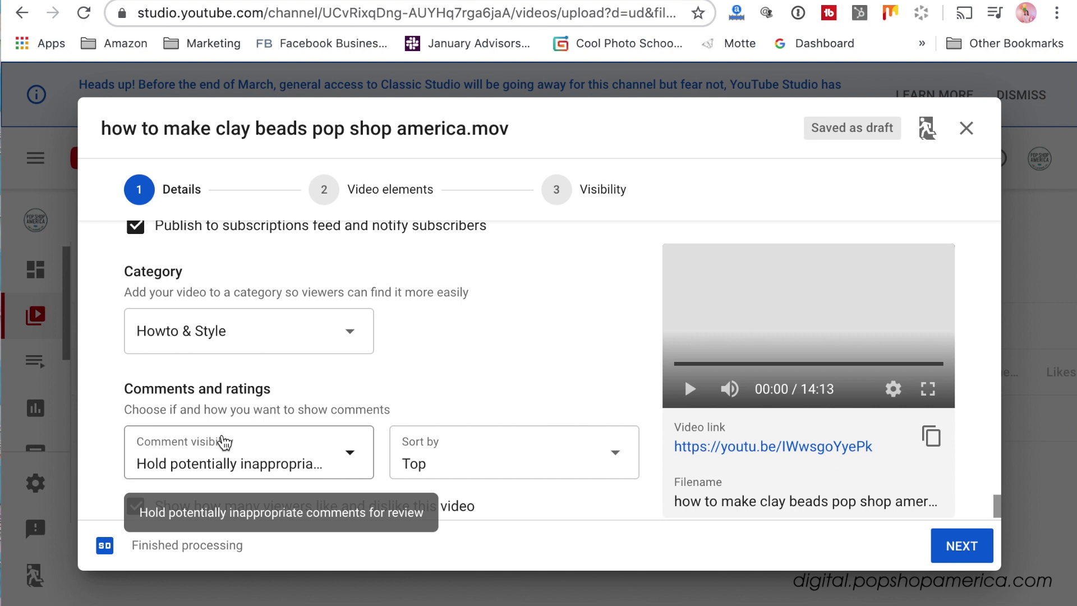
scroll(409, 378, down, 1)
click(331, 313)
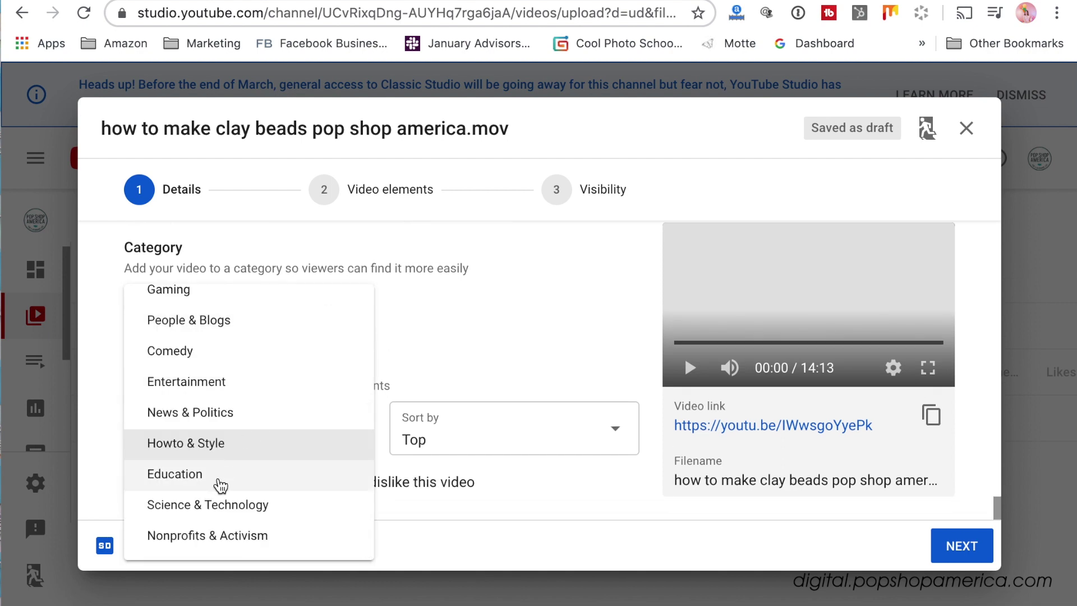
click(220, 483)
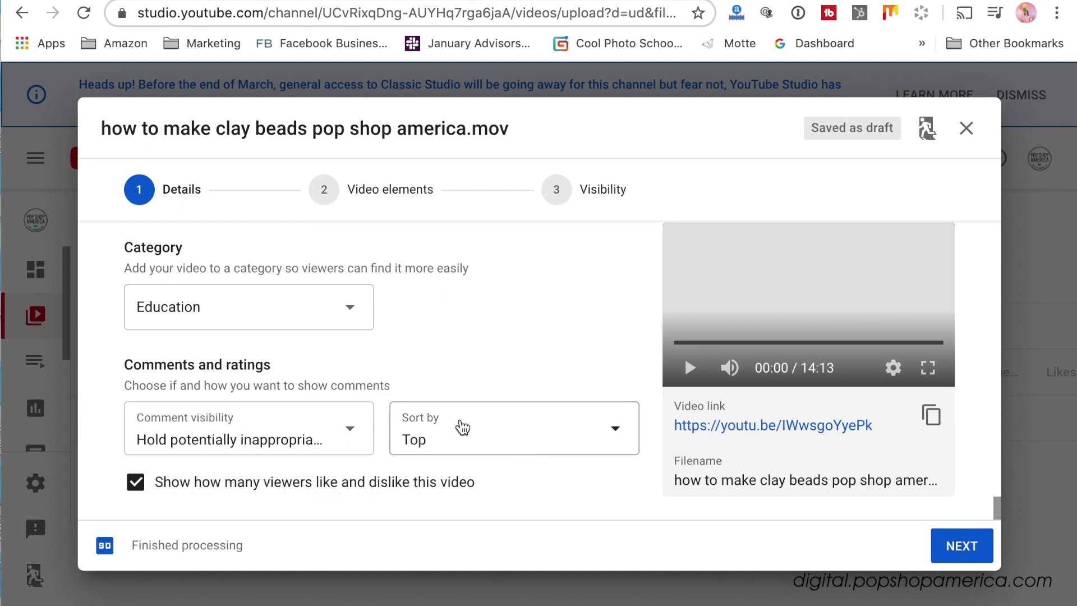
- Look back over the video details and continue to the Video elements stage, then dismiss the upgrade offer in Canva
scroll(462, 428, up, 6)
scroll(288, 364, up, 4)
scroll(287, 363, up, 6)
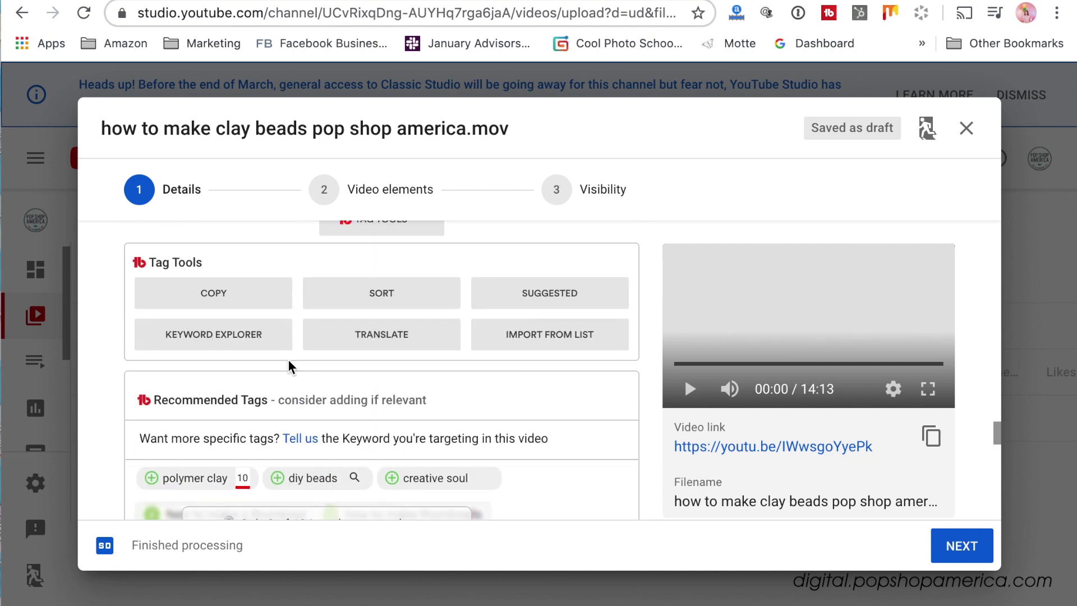
scroll(288, 366, up, 10)
scroll(289, 364, up, 10)
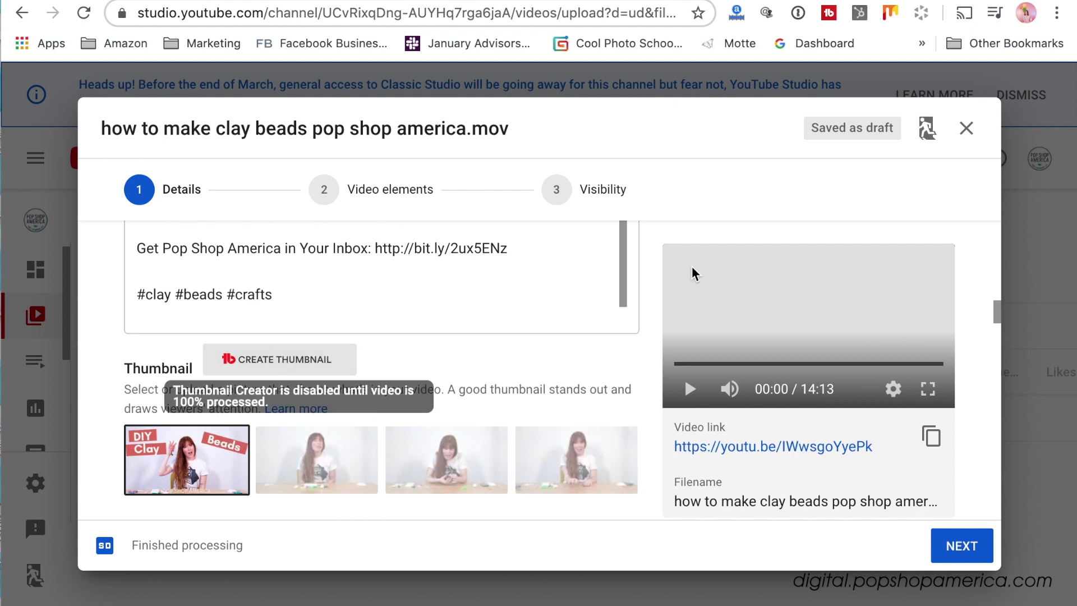
scroll(525, 269, up, 4)
scroll(524, 269, down, 4)
click(962, 546)
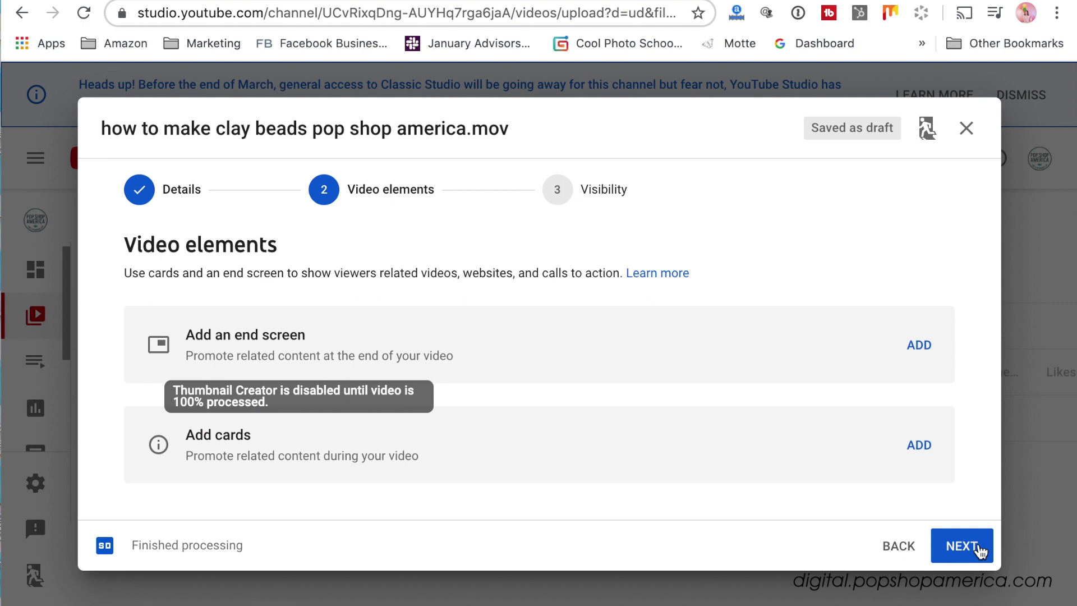
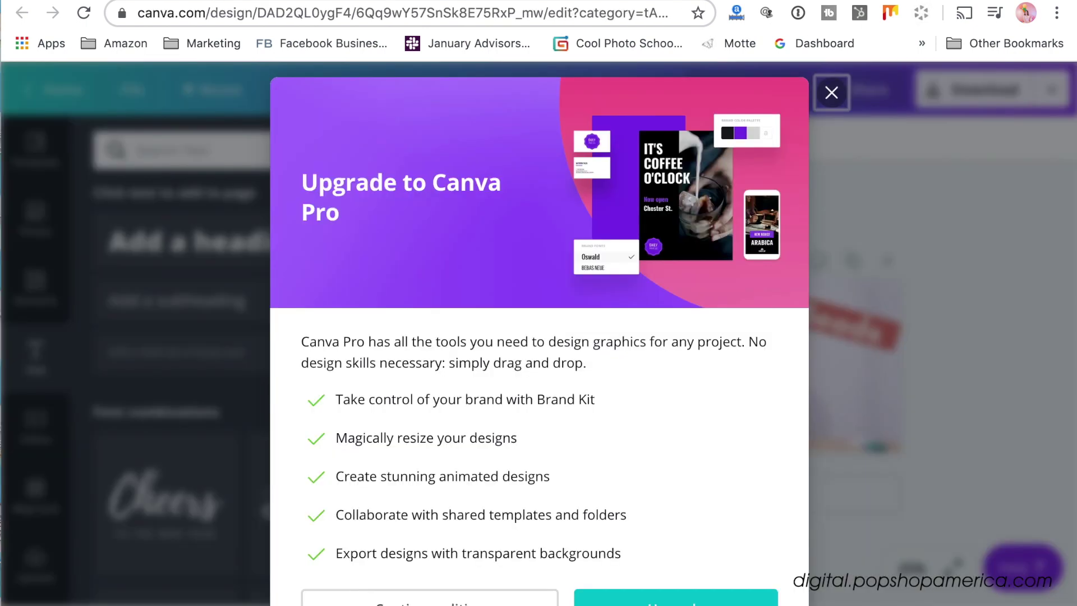
click(831, 92)
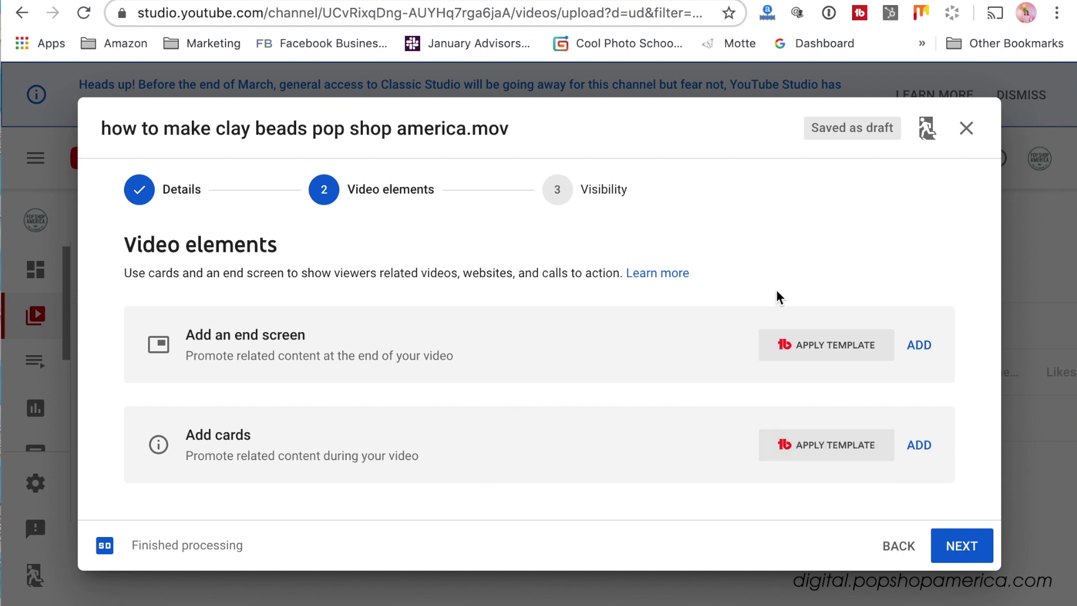
- Open the cards editor for the clay beads video, pause the preview and start a Video or Playlist card linked by URL
click(926, 448)
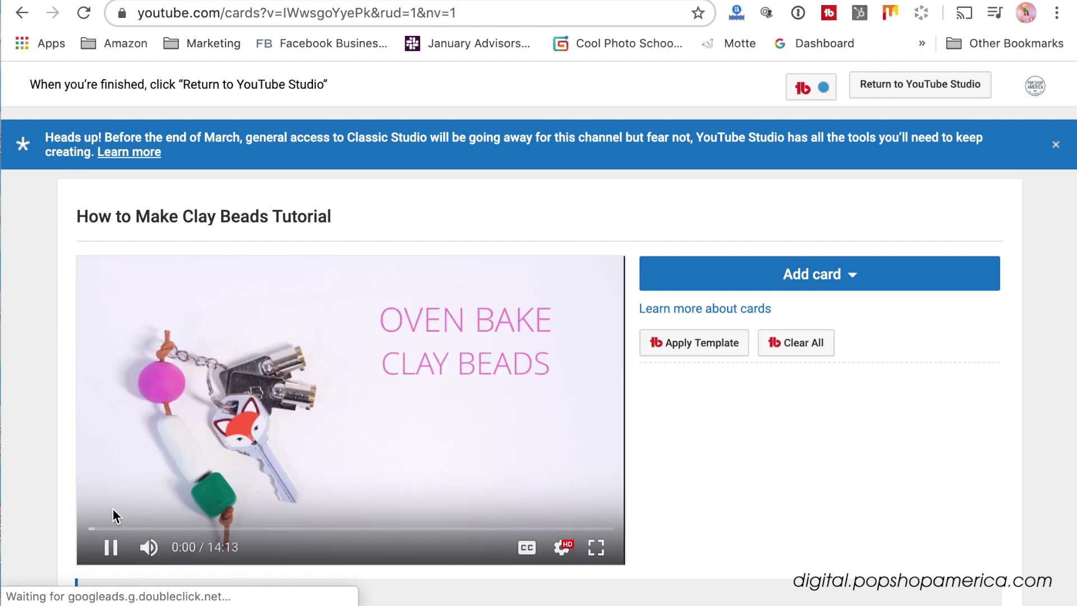
click(106, 553)
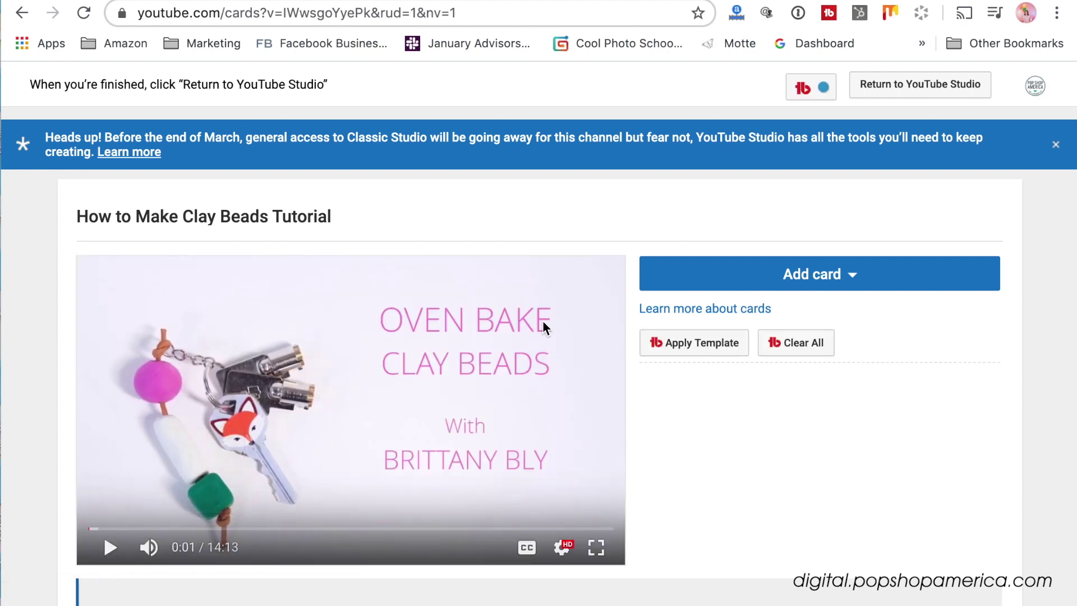
click(740, 272)
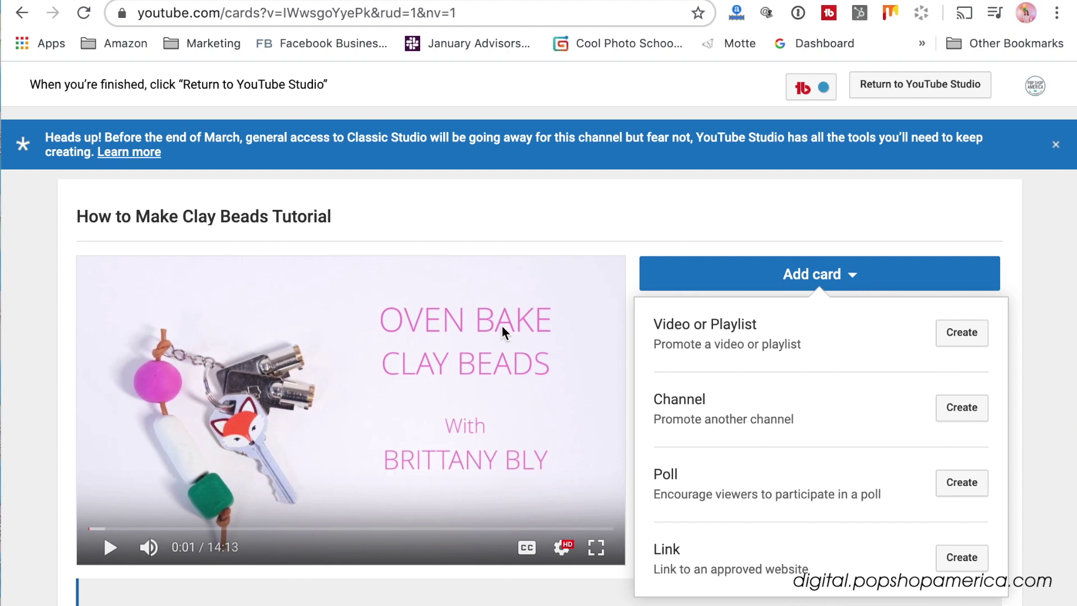
click(962, 334)
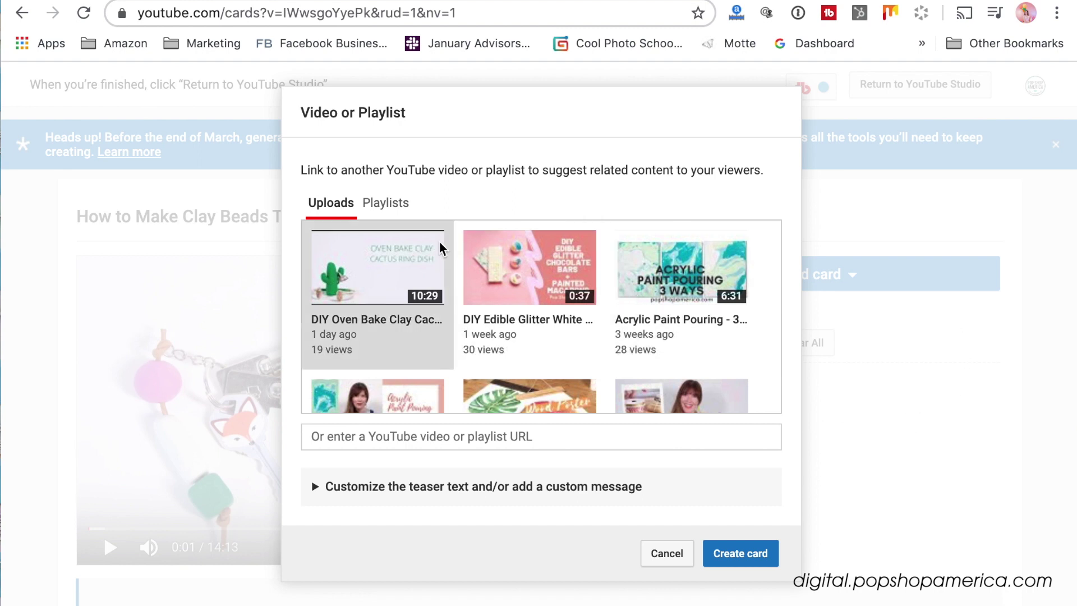
scroll(417, 274, down, 6)
click(448, 443)
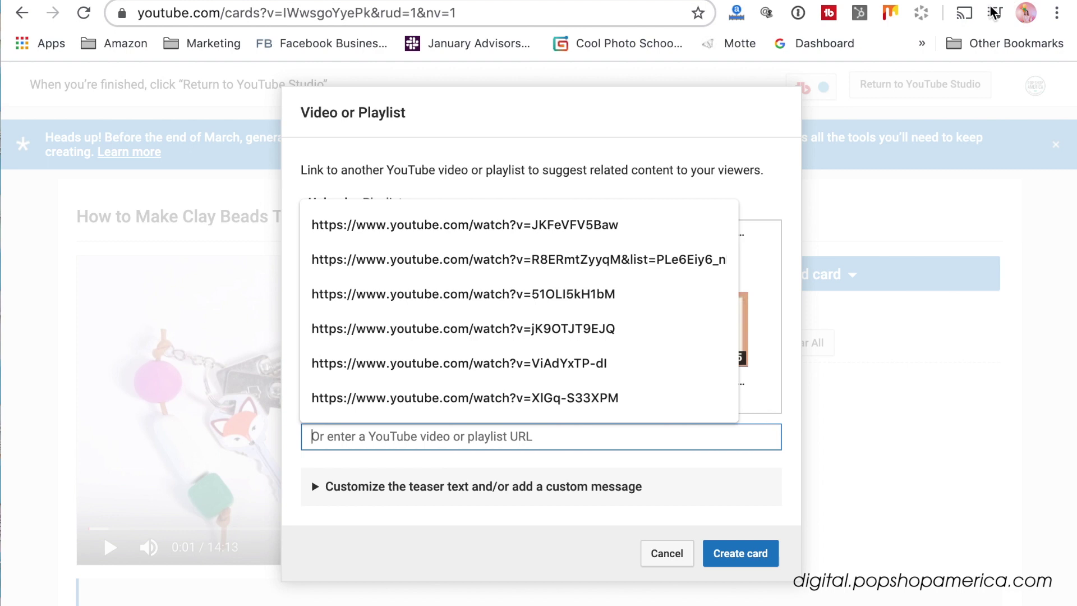
- Open the Pop Shop America YouTube channel in a new tab and show its list of uploaded videos
key(super+t)
text(youtube.com)
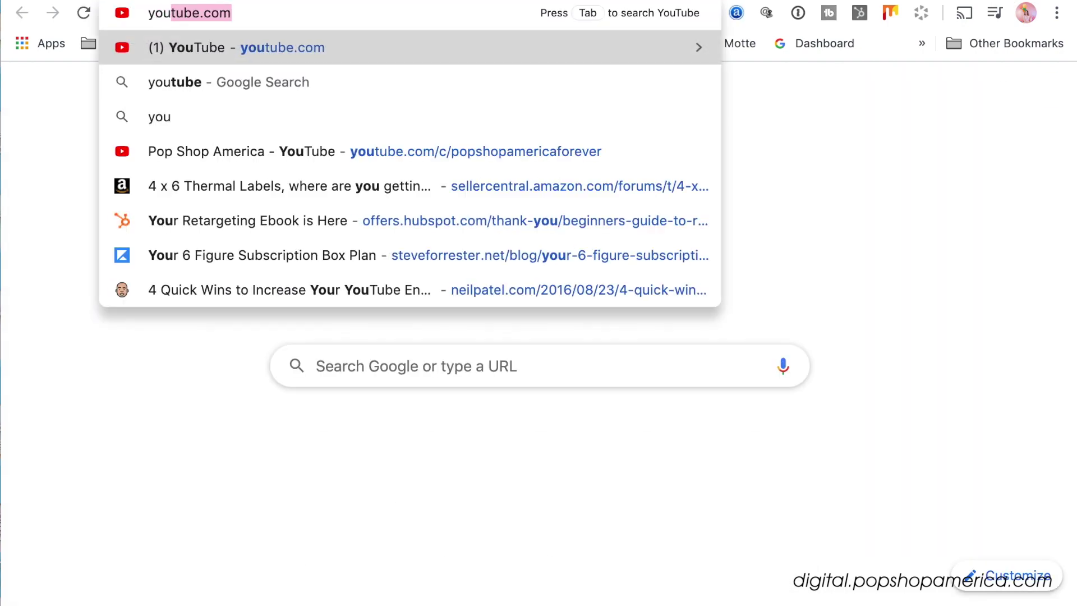
key(Down)
key(Down)
key(Down)
key(Return)
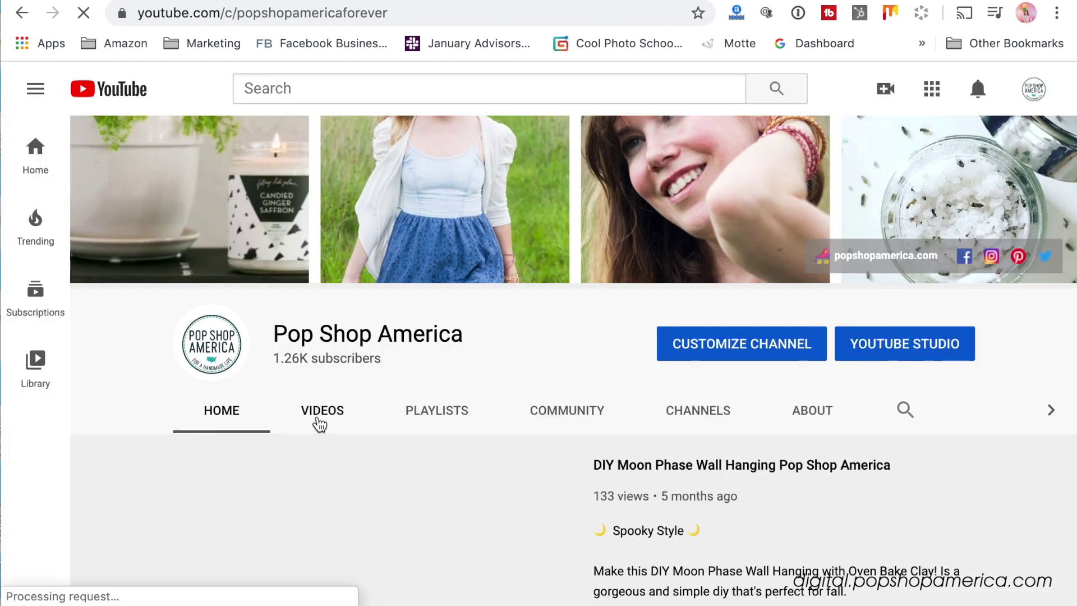
click(323, 411)
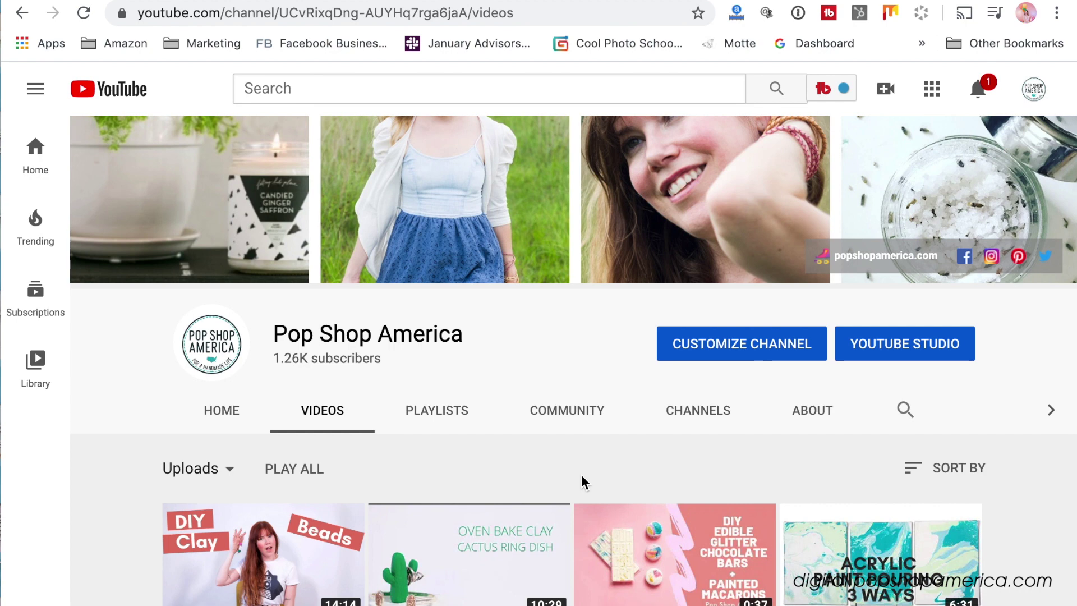
- Find the "How to Make Seed Bombs Pop Shop America" video among the channel's uploads, open it and pause playback
scroll(581, 480, down, 10)
scroll(584, 483, down, 10)
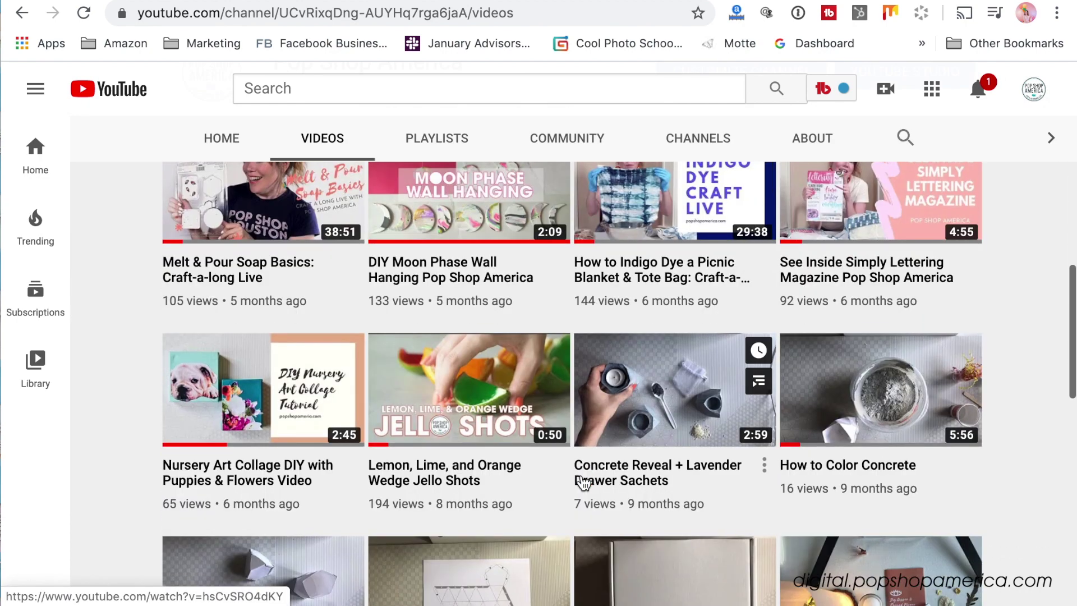
scroll(583, 481, down, 8)
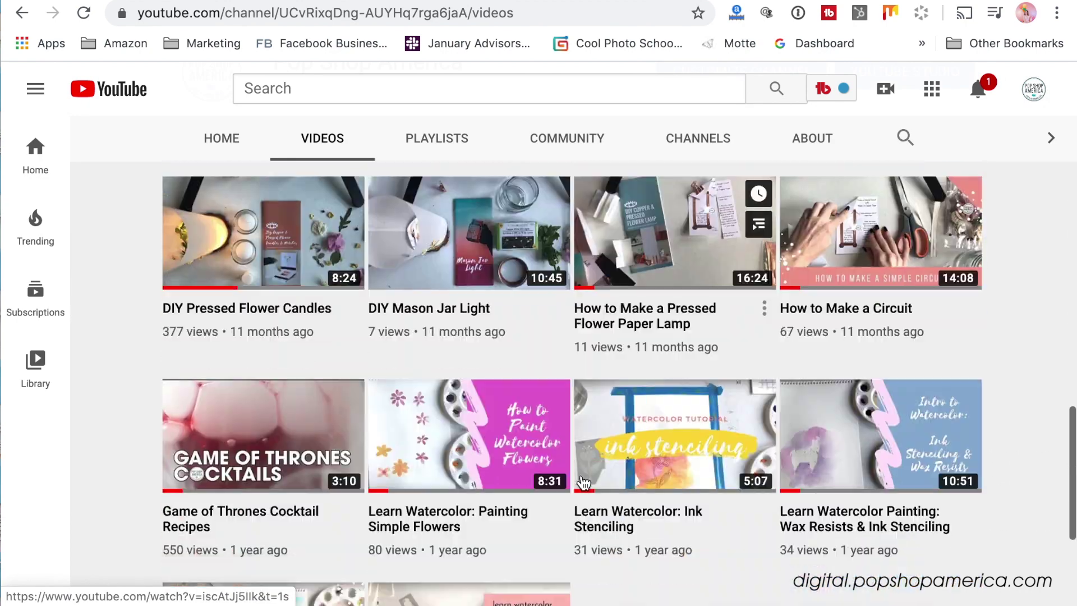
scroll(584, 483, down, 1)
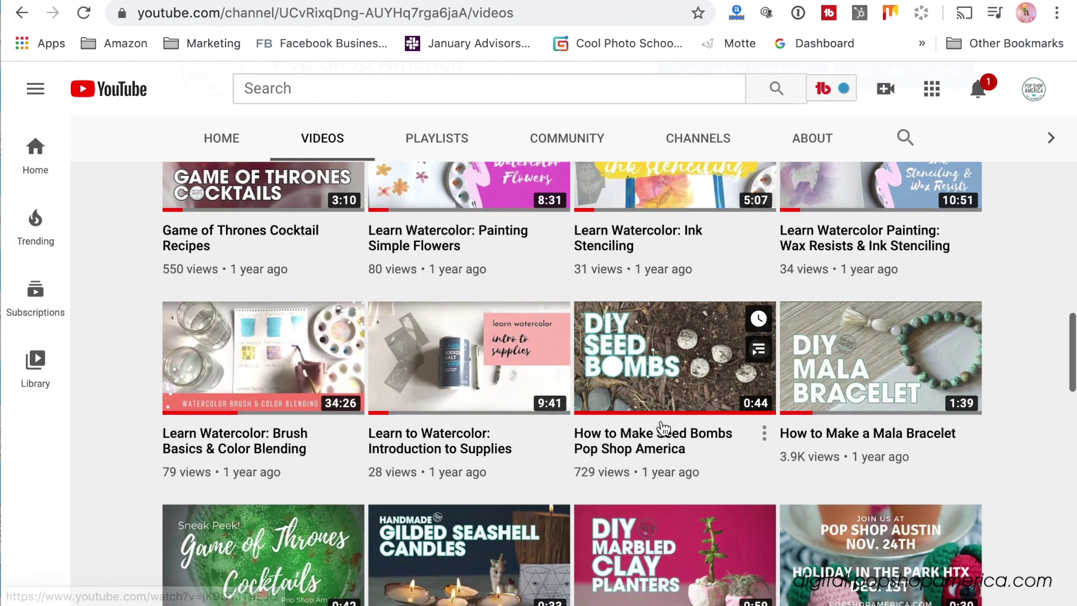
click(680, 371)
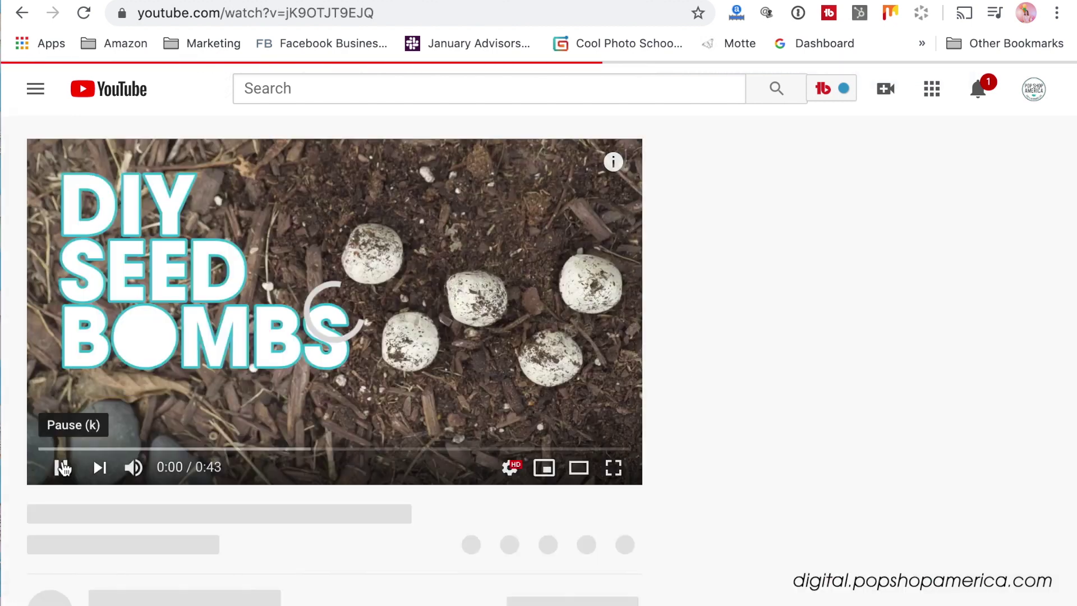
click(63, 467)
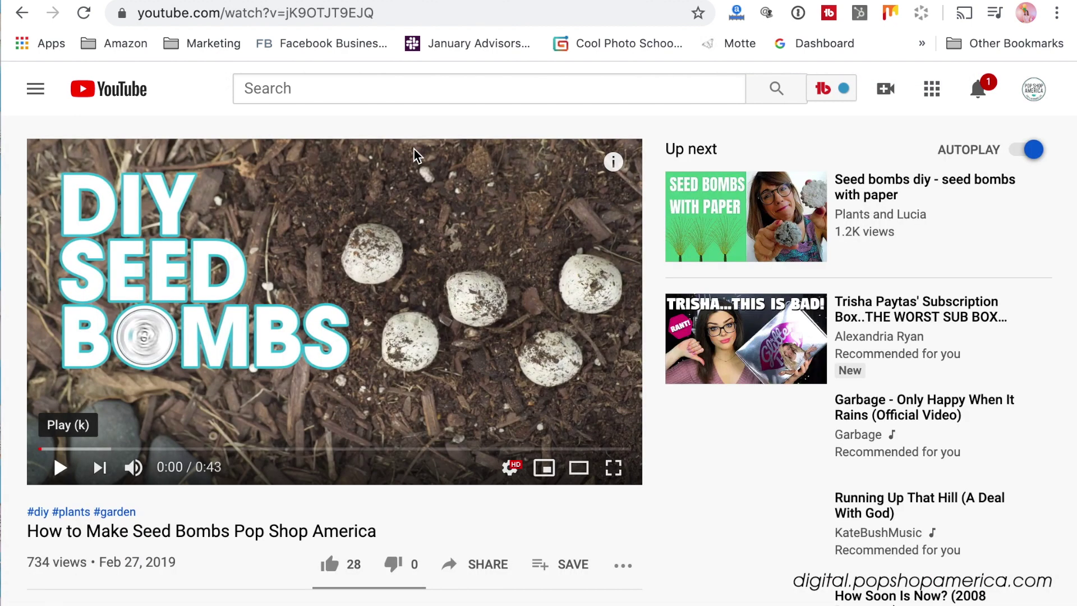
click(387, 13)
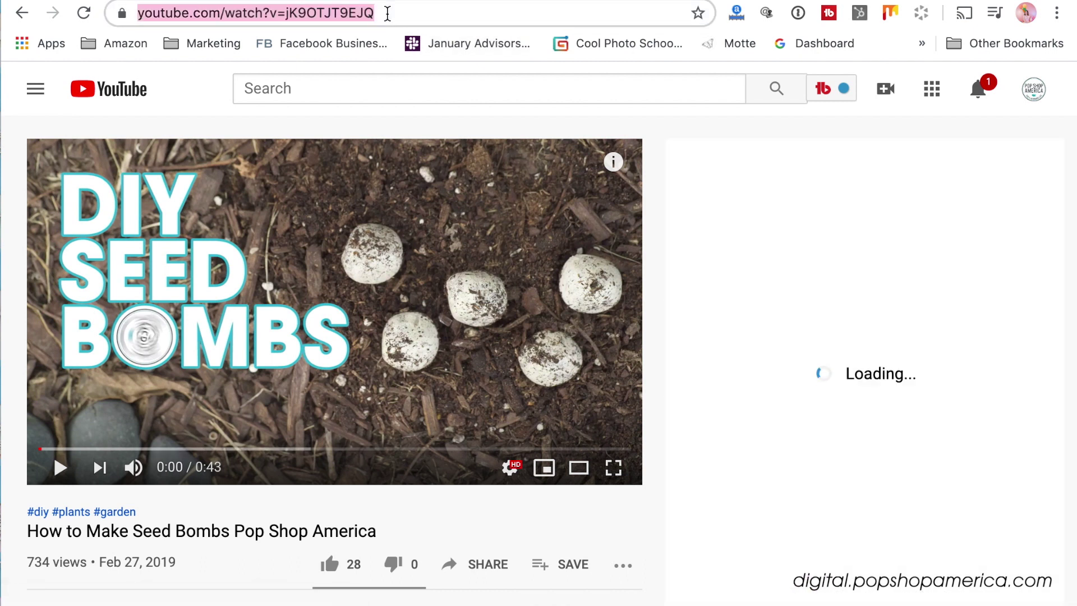
scroll(113, 550, down, 2)
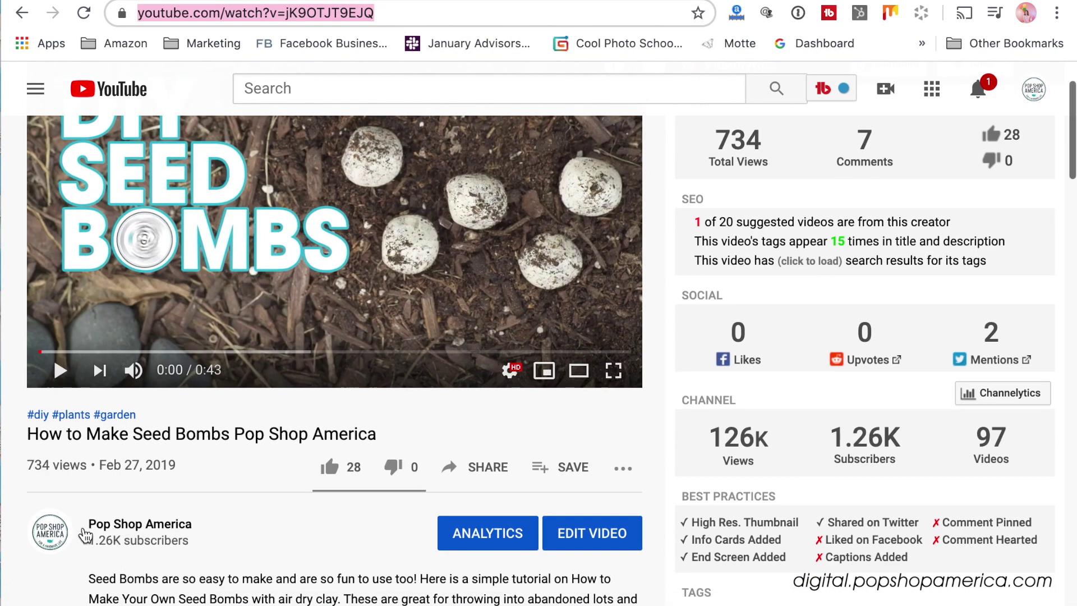
scroll(115, 459, up, 2)
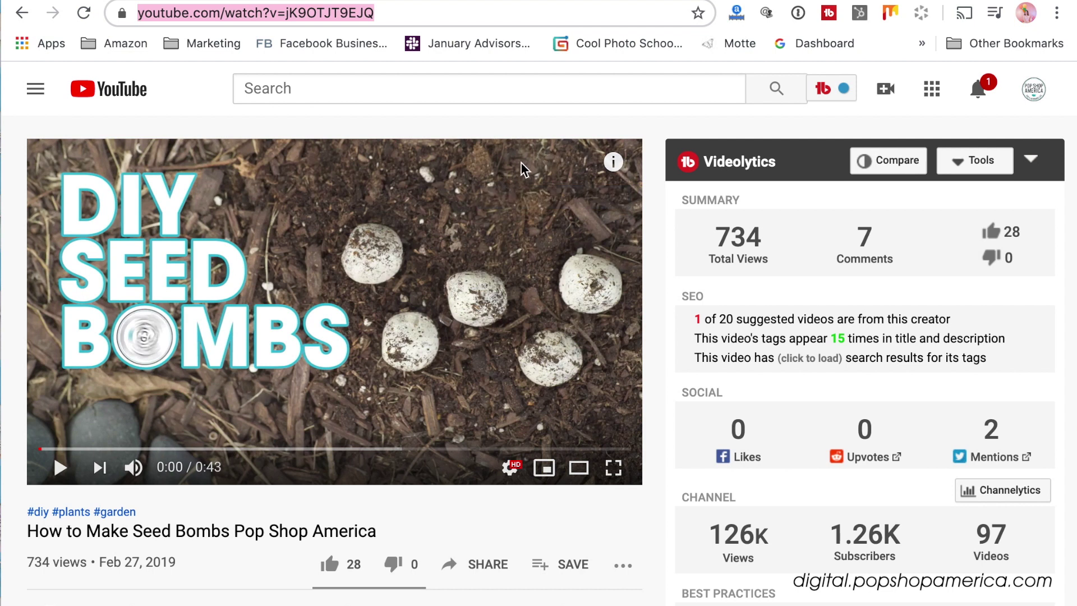
scroll(413, 446, down, 3)
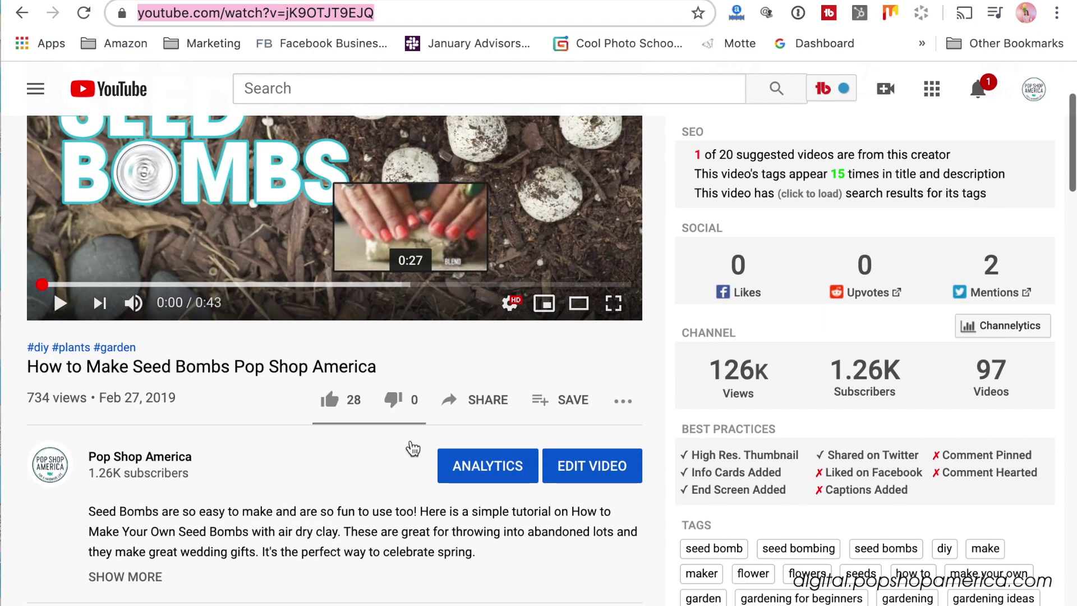
scroll(584, 471, up, 3)
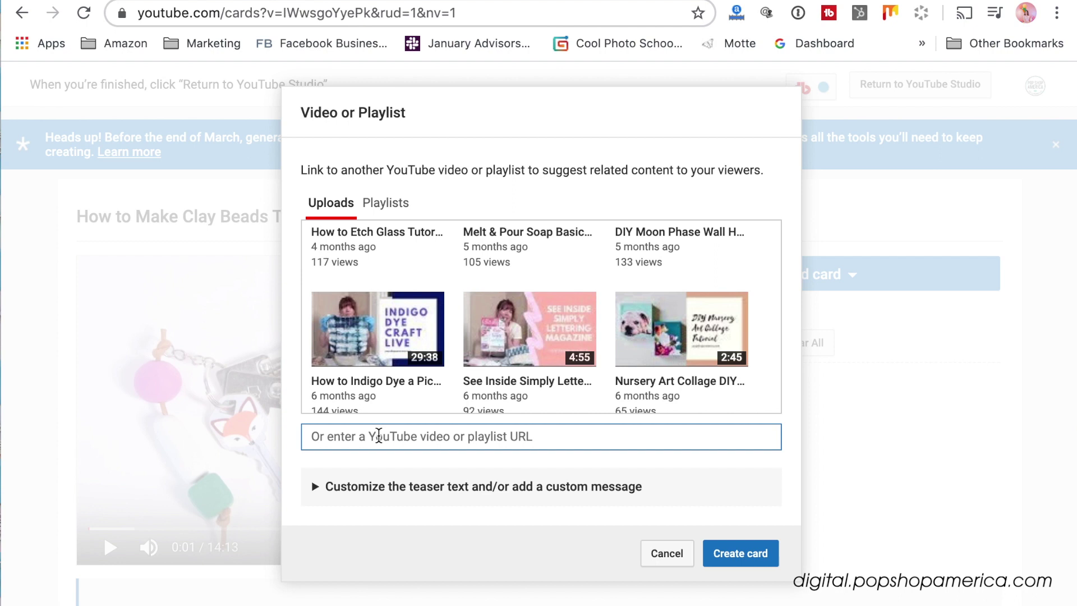
text(https://www.youtube.com/watch?v=jK9OTJT9EJQ)
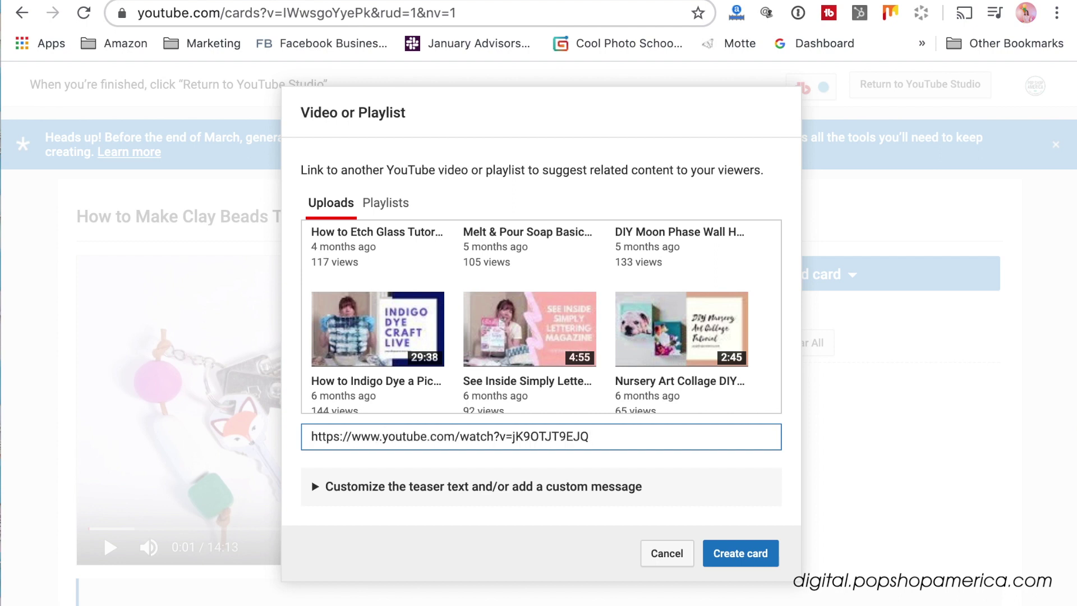
click(752, 554)
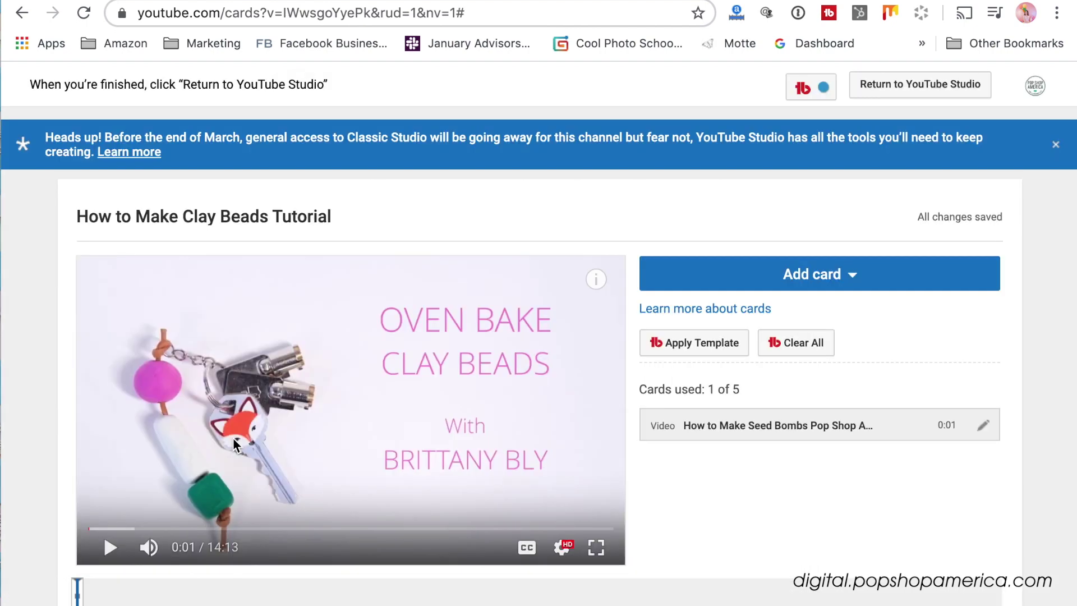
- Preview the clay beads video at 1:31, check the seed bombs card's settings without changes, and move the card's timeline marker to about 1:31
scroll(233, 438, down, 3)
mouse_move(76, 450)
mouse_down()
mouse_move(403, 464)
mouse_move(175, 471)
mouse_up()
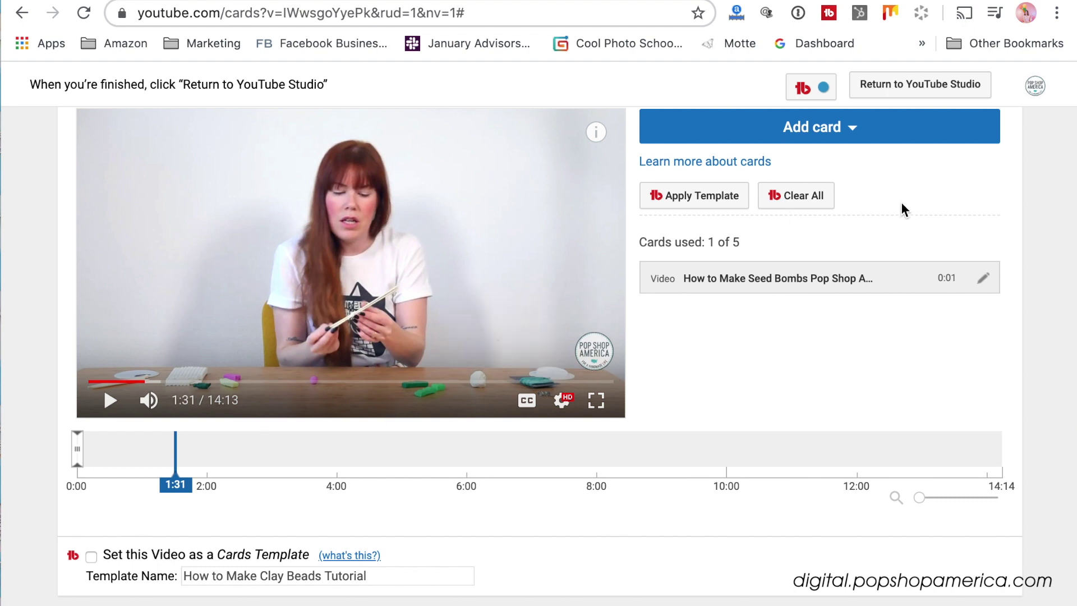
scroll(778, 313, up, 2)
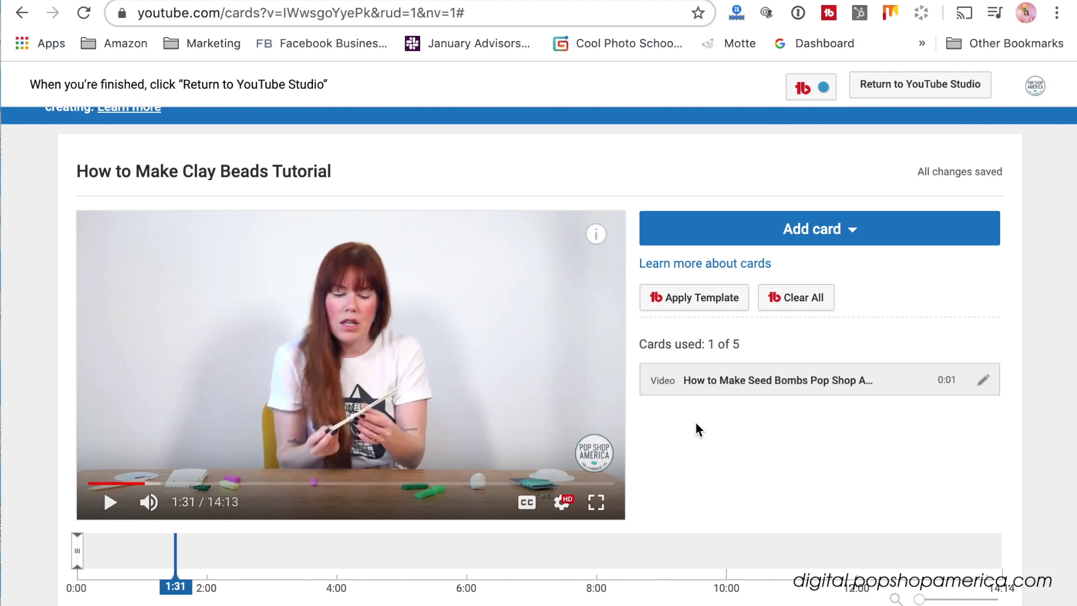
scroll(696, 425, down, 3)
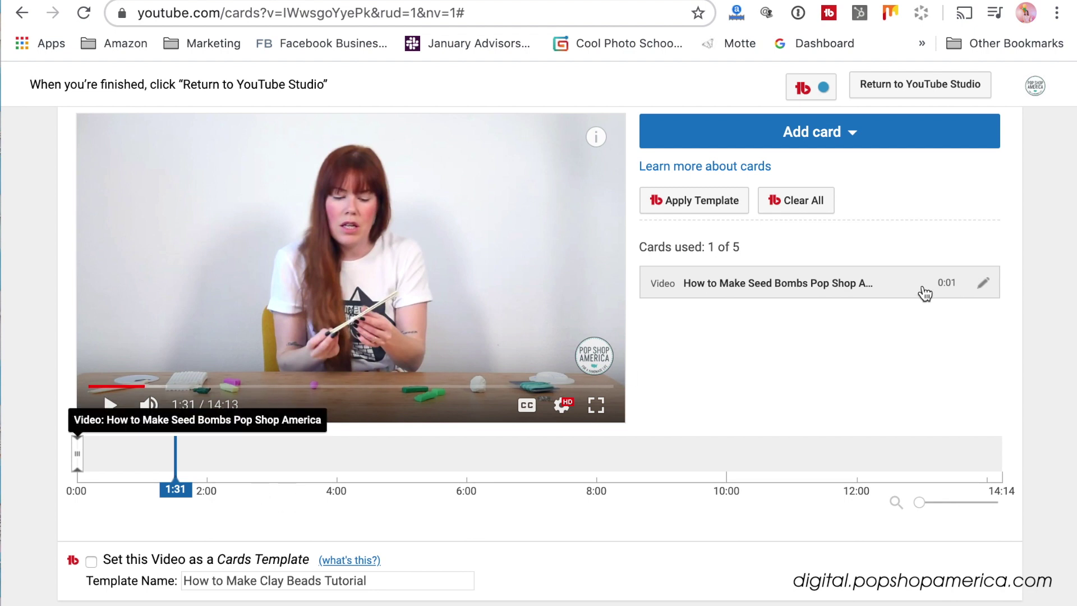
click(983, 290)
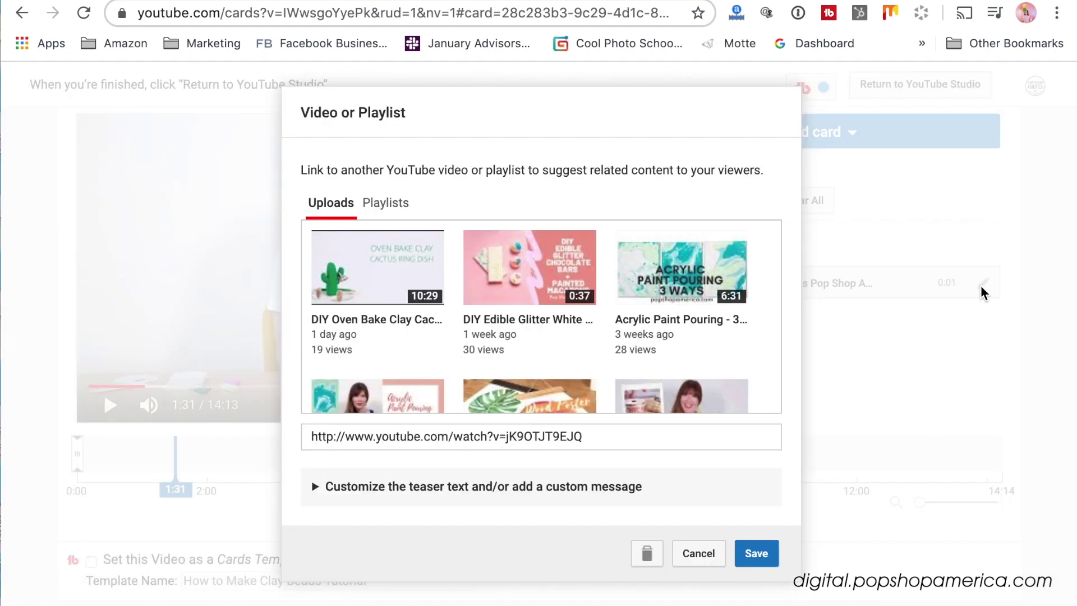
click(693, 555)
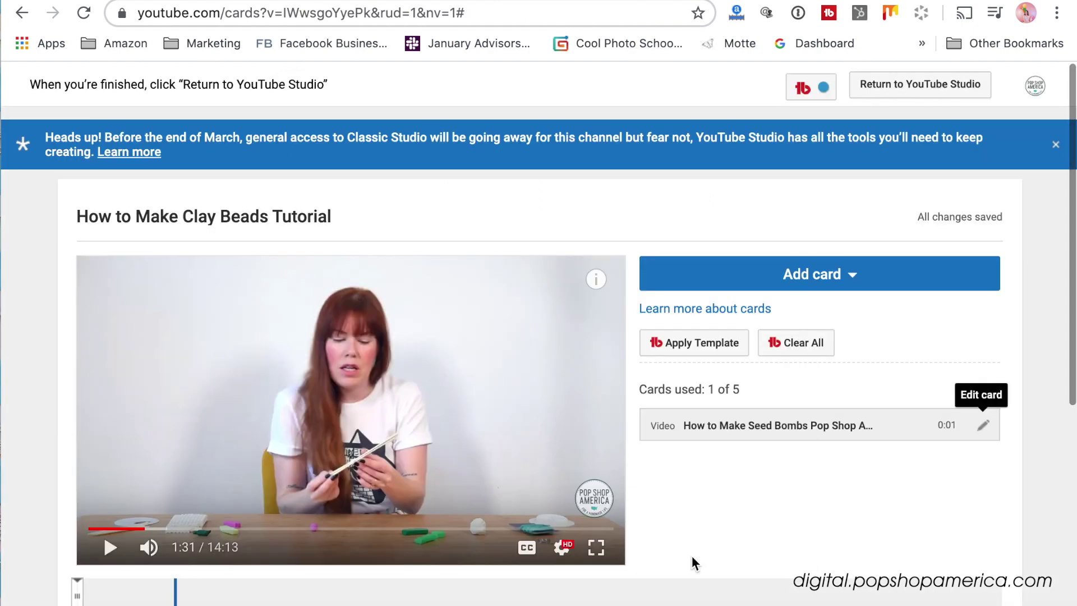
scroll(692, 561, down, 5)
drag(75, 321, 175, 323)
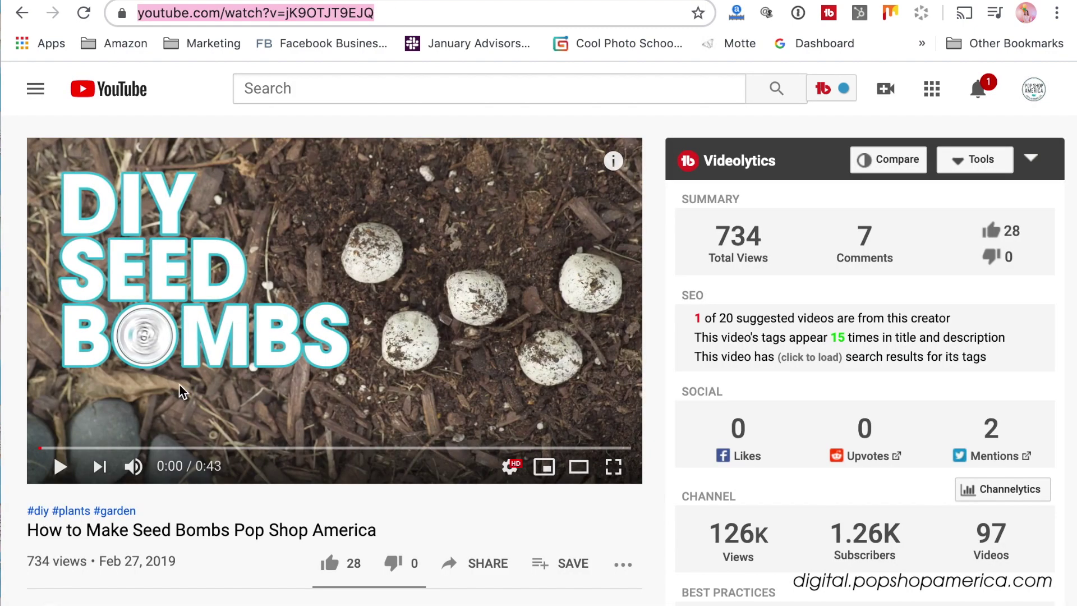
- Return to the channel's uploads, browse for another related tutorial and open the "DIY Marbled Clay Planters" video
scroll(182, 390, down, 8)
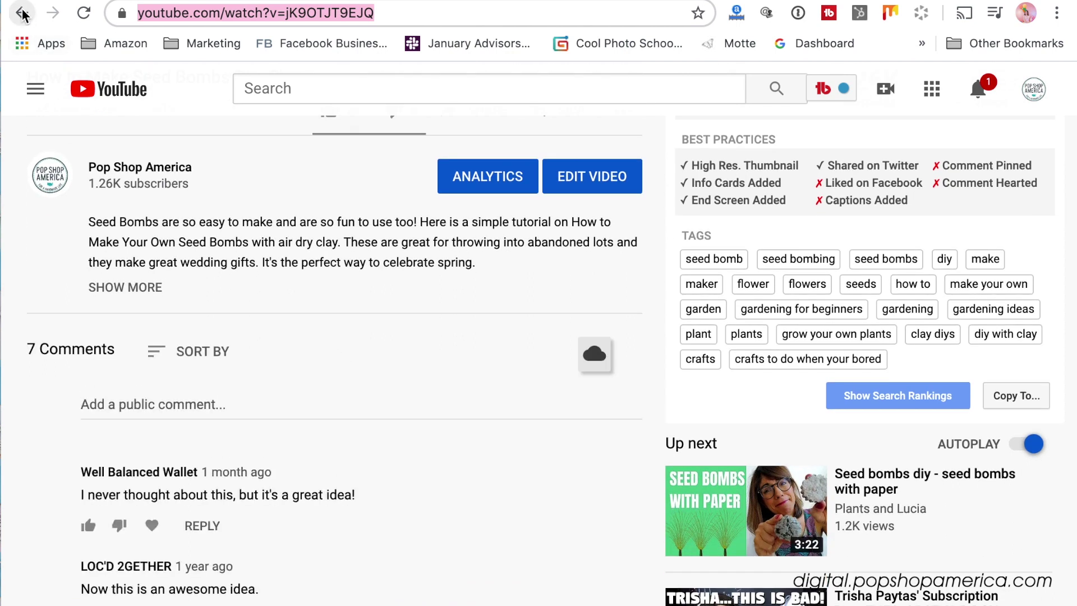
click(23, 13)
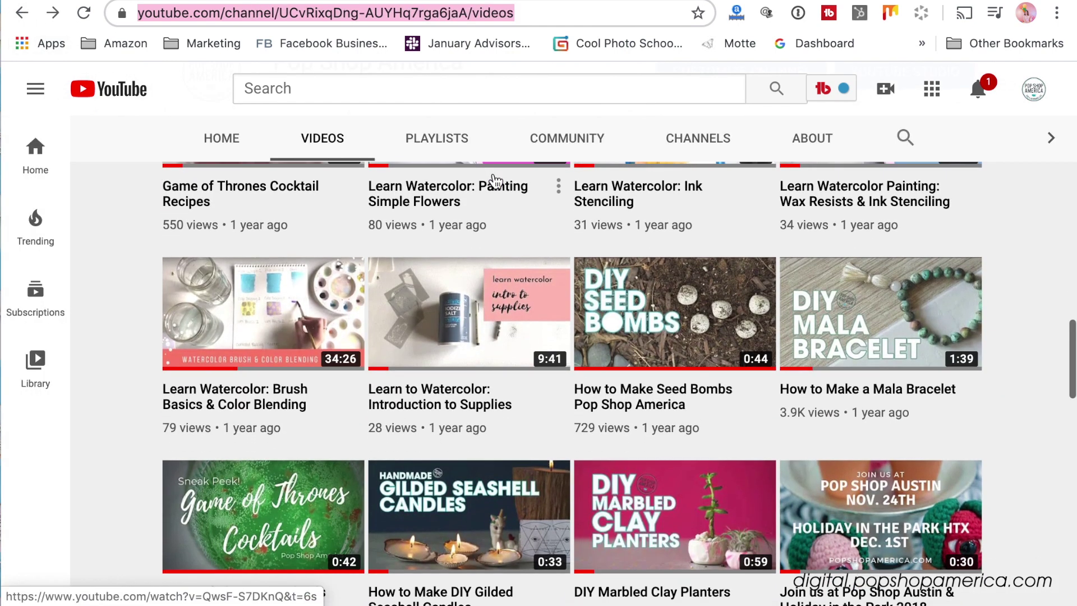
scroll(495, 179, down, 3)
scroll(707, 364, down, 3)
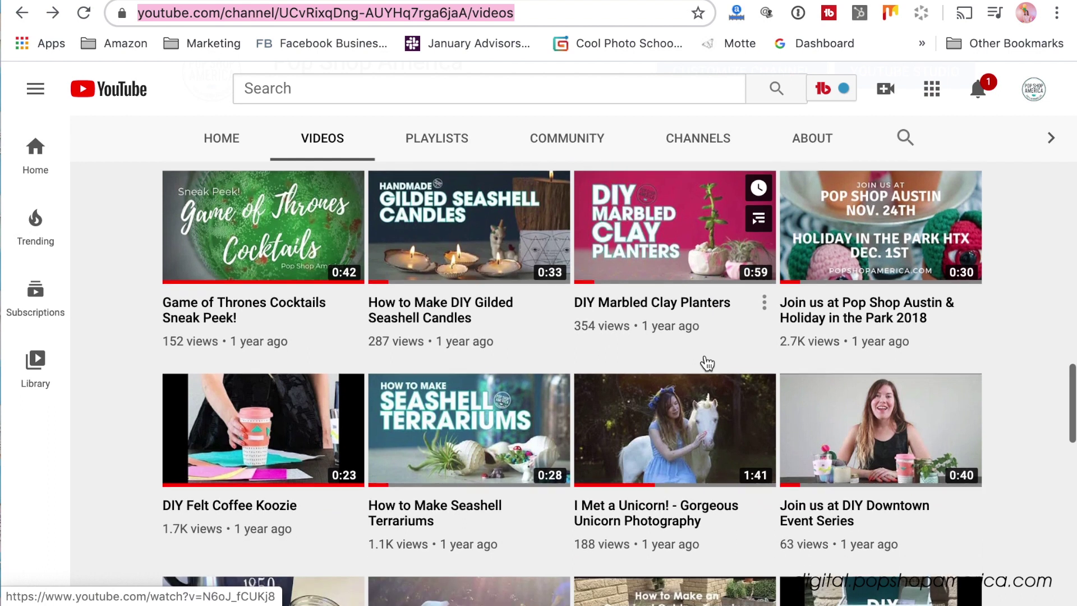
scroll(708, 363, down, 3)
scroll(707, 363, down, 4)
scroll(707, 363, down, 5)
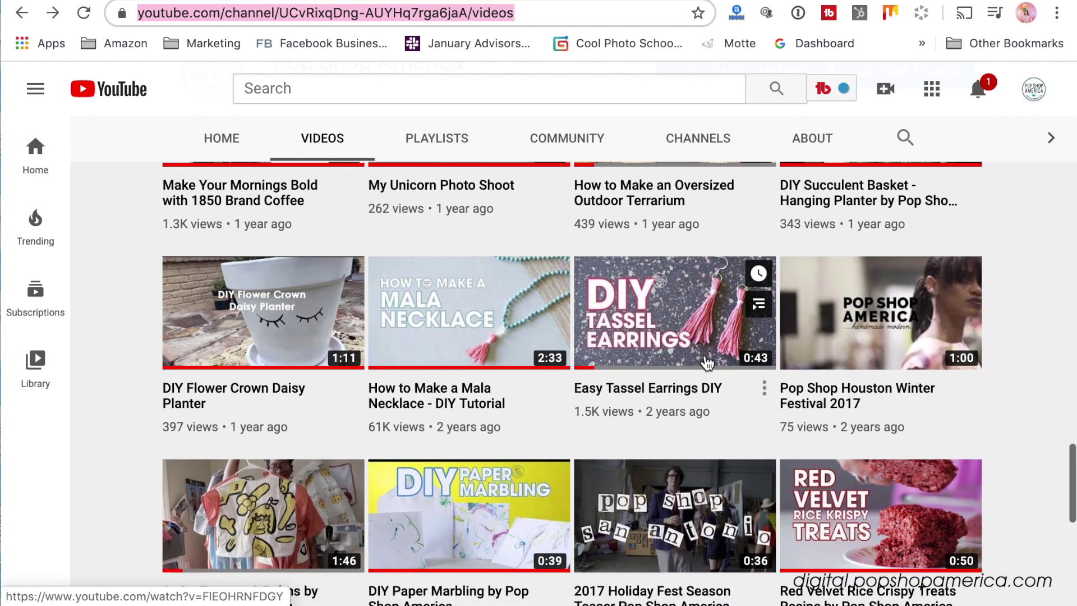
scroll(707, 364, down, 4)
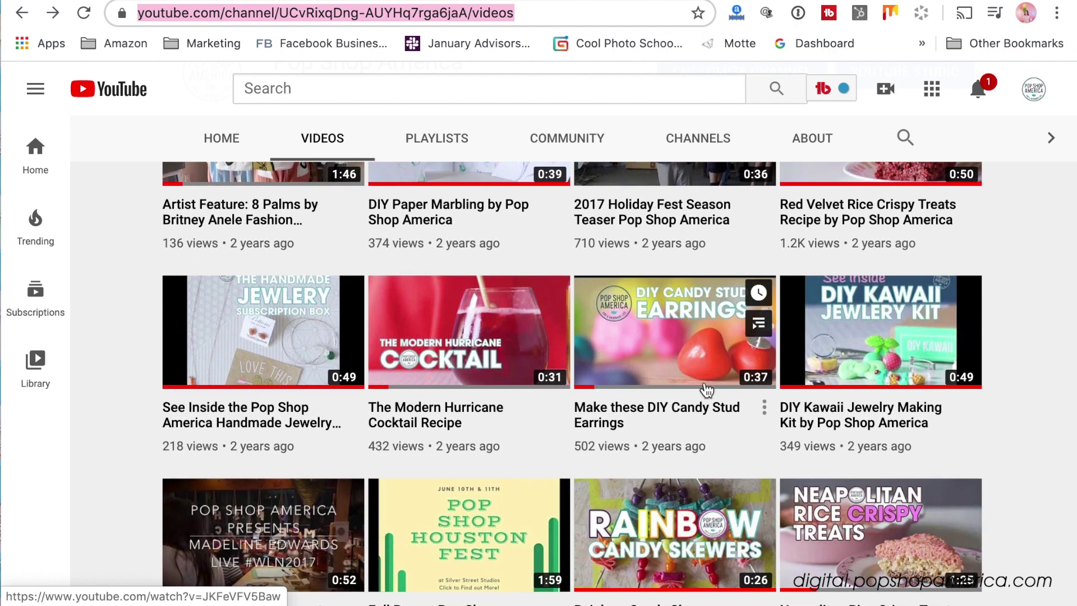
scroll(659, 437, down, 4)
scroll(660, 436, up, 3)
scroll(660, 438, down, 8)
scroll(659, 437, down, 16)
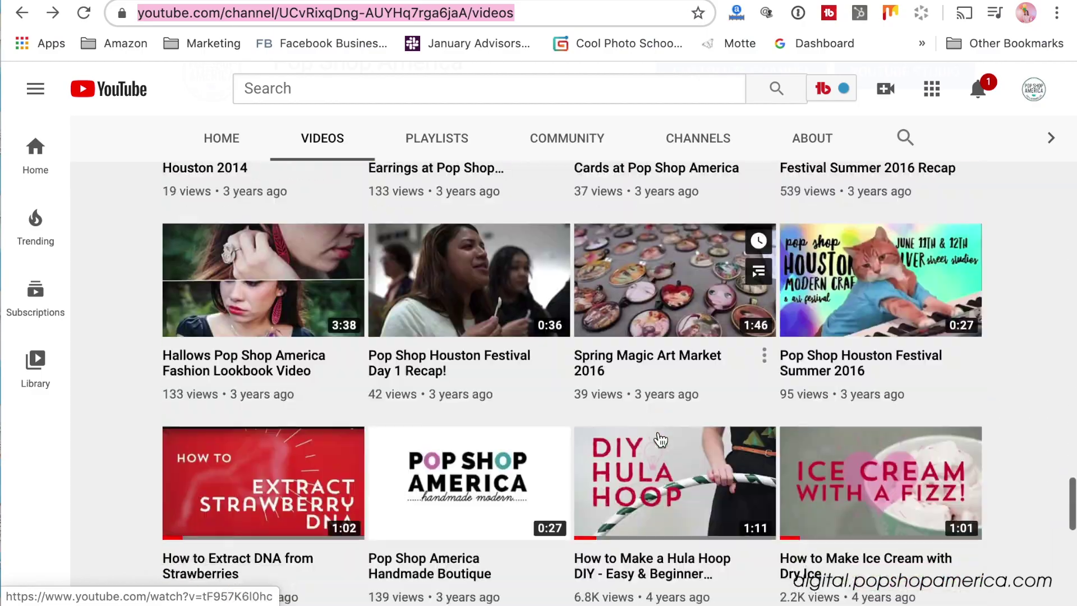
scroll(661, 439, up, 20)
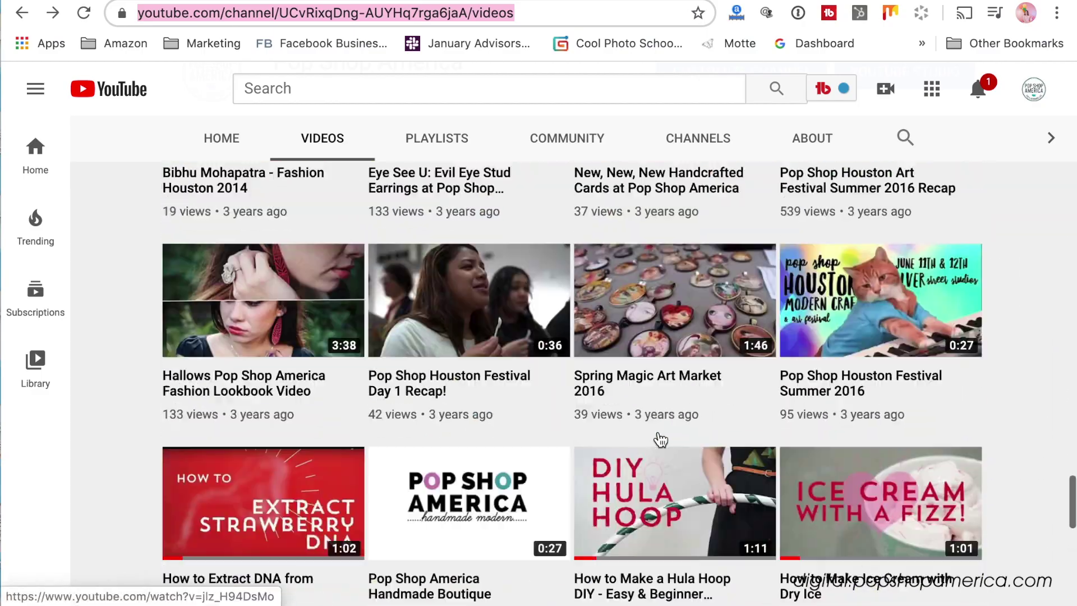
scroll(661, 438, up, 20)
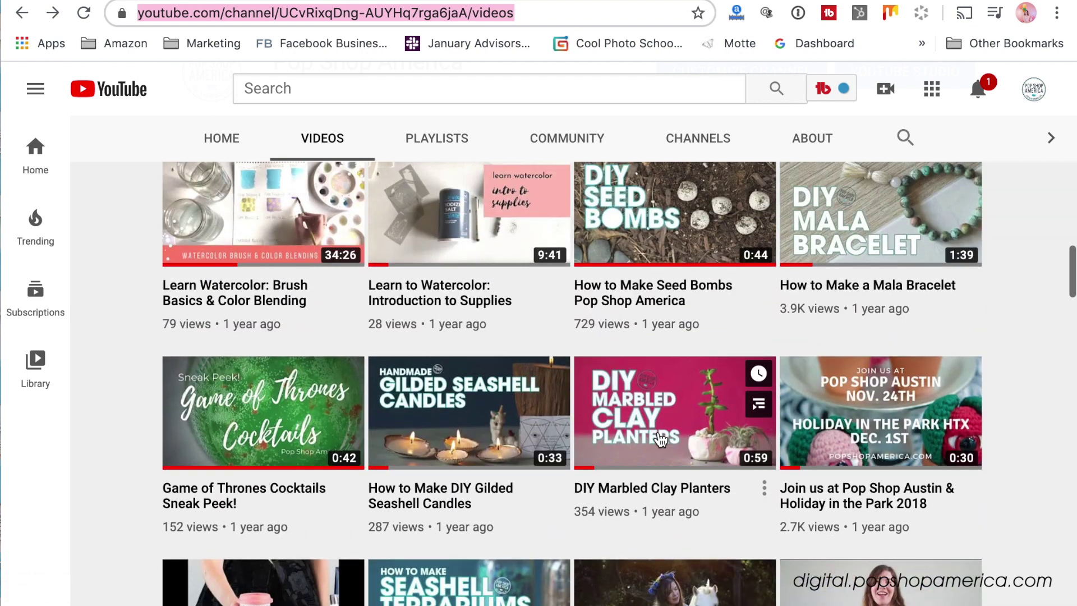
click(660, 438)
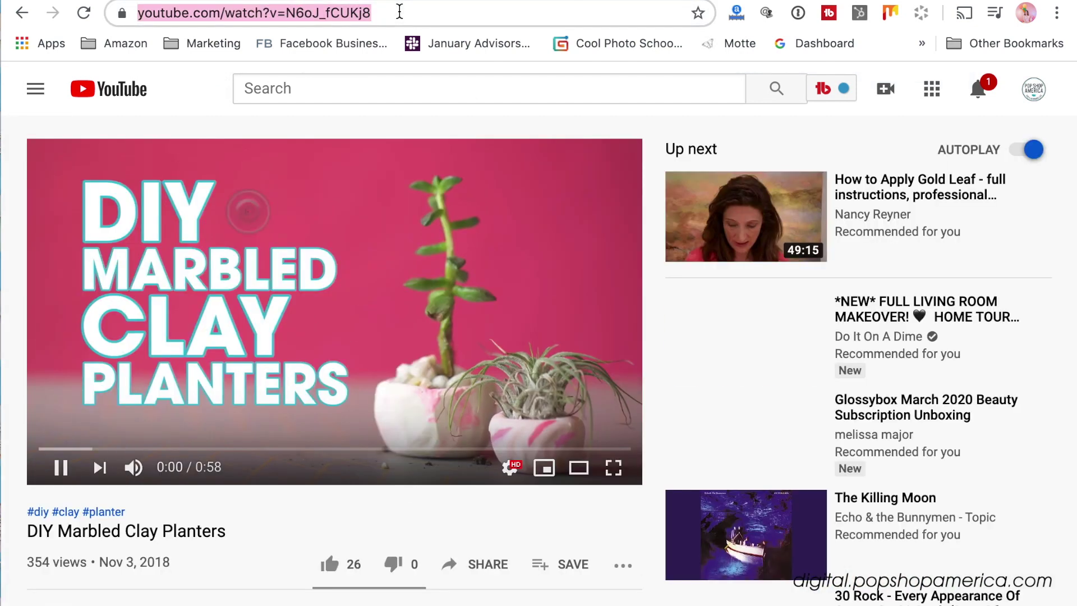
click(60, 477)
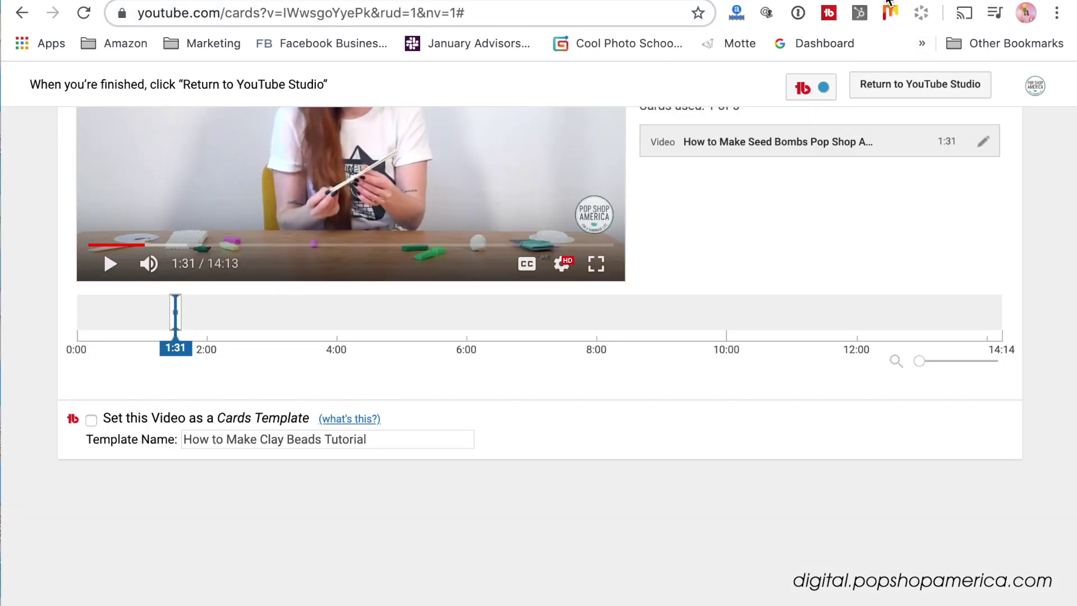
scroll(823, 267, up, 3)
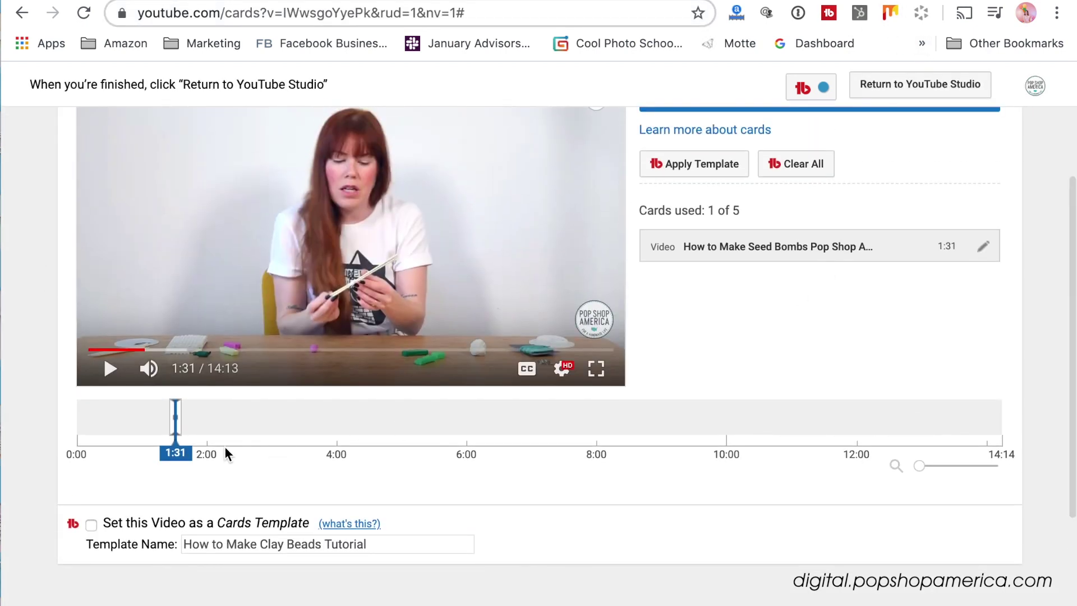
scroll(915, 269, up, 2)
click(841, 199)
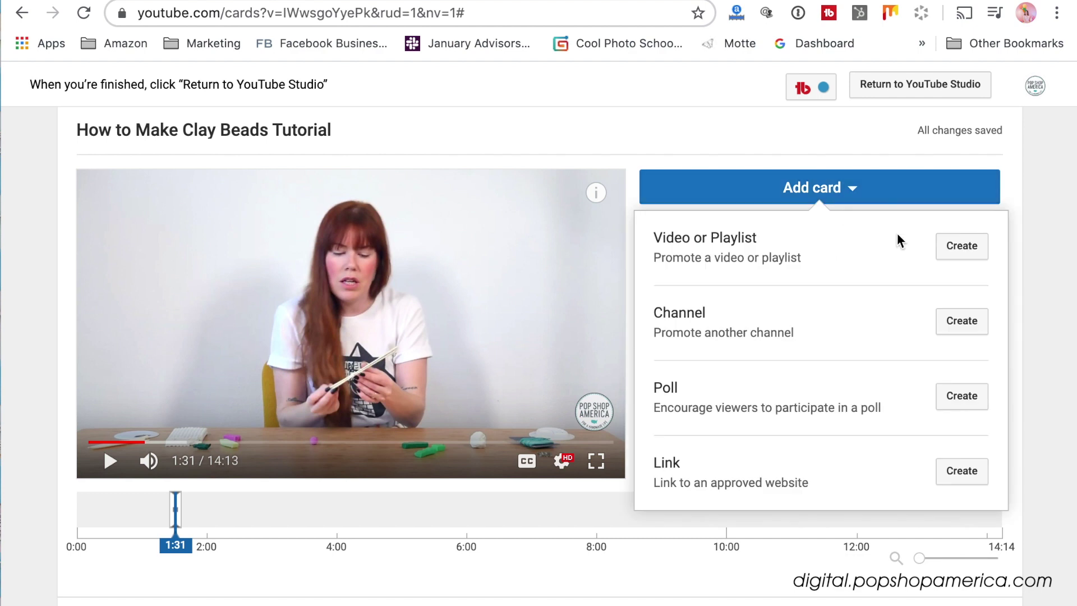
click(962, 246)
click(380, 439)
text(https://www.youtube.com/watch?v=N6oJ_fCUKj8)
click(751, 555)
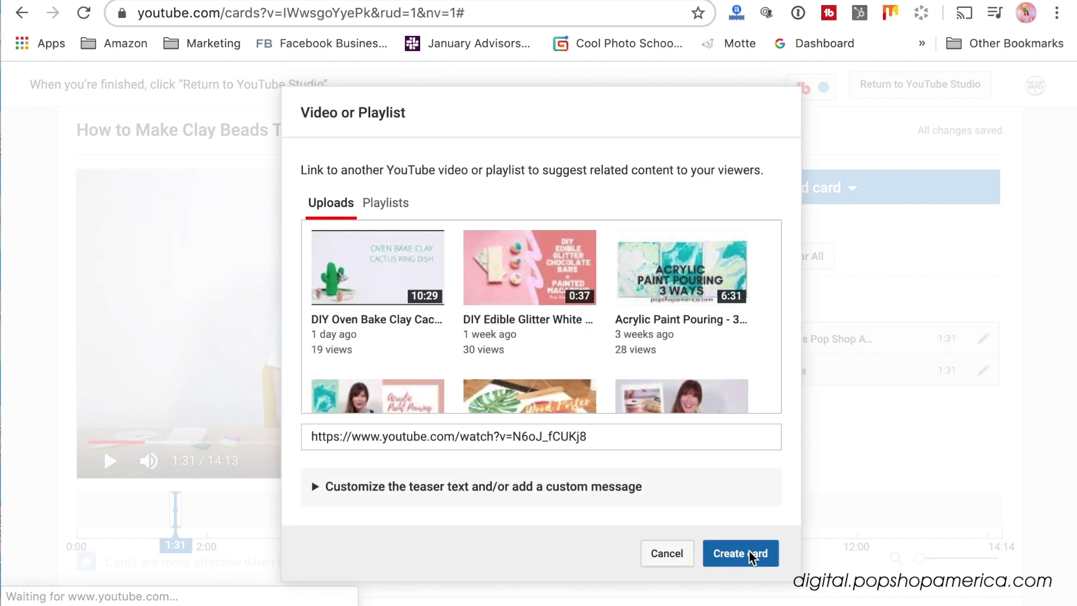
- Set the preview position to 6:56 and move the DIY Marbled Clay Planters card's timeline marker to 6:56
scroll(648, 522, down, 4)
scroll(648, 522, down, 1)
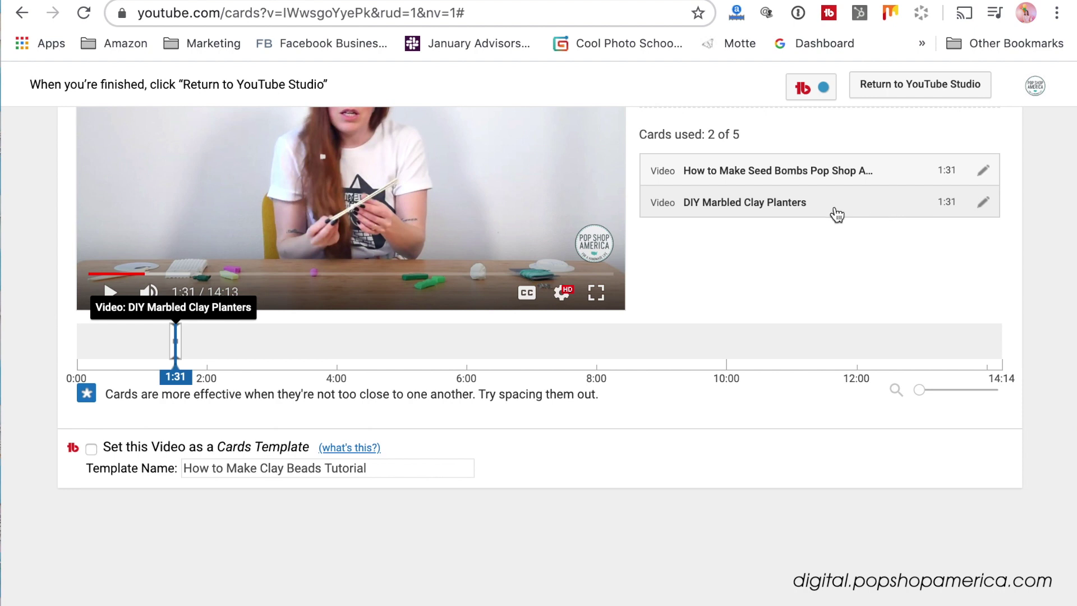
mouse_move(174, 348)
mouse_down()
mouse_move(440, 332)
mouse_move(526, 339)
mouse_up()
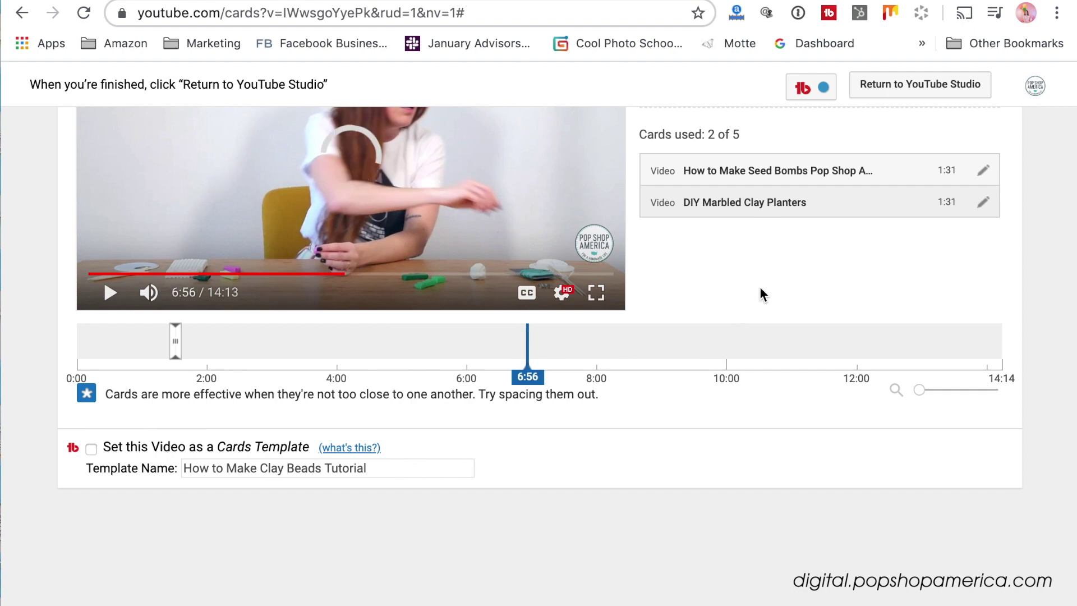
scroll(759, 294, up, 5)
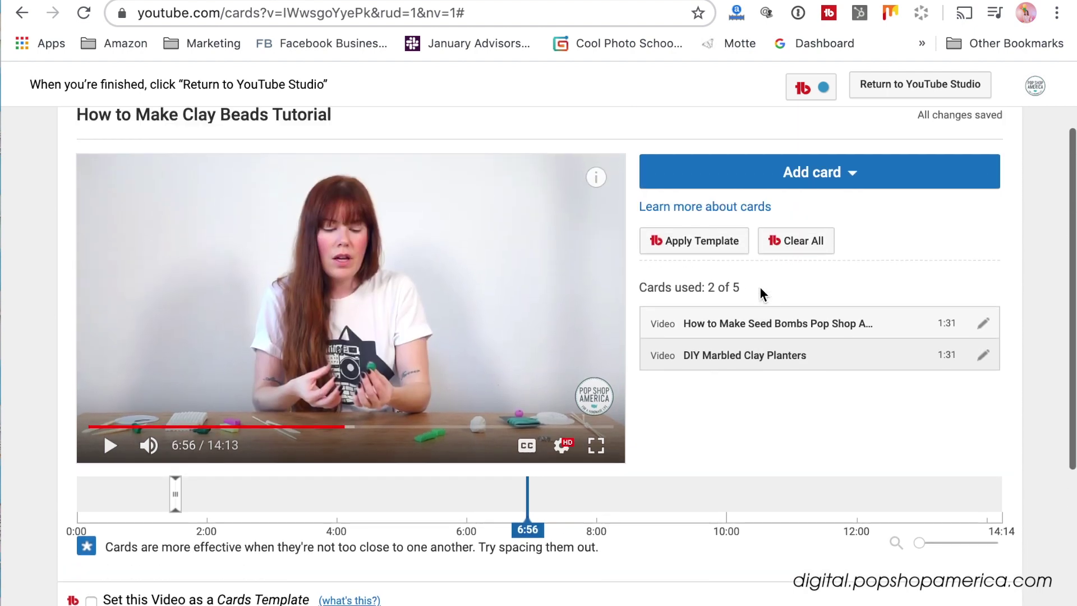
scroll(759, 287, up, 1)
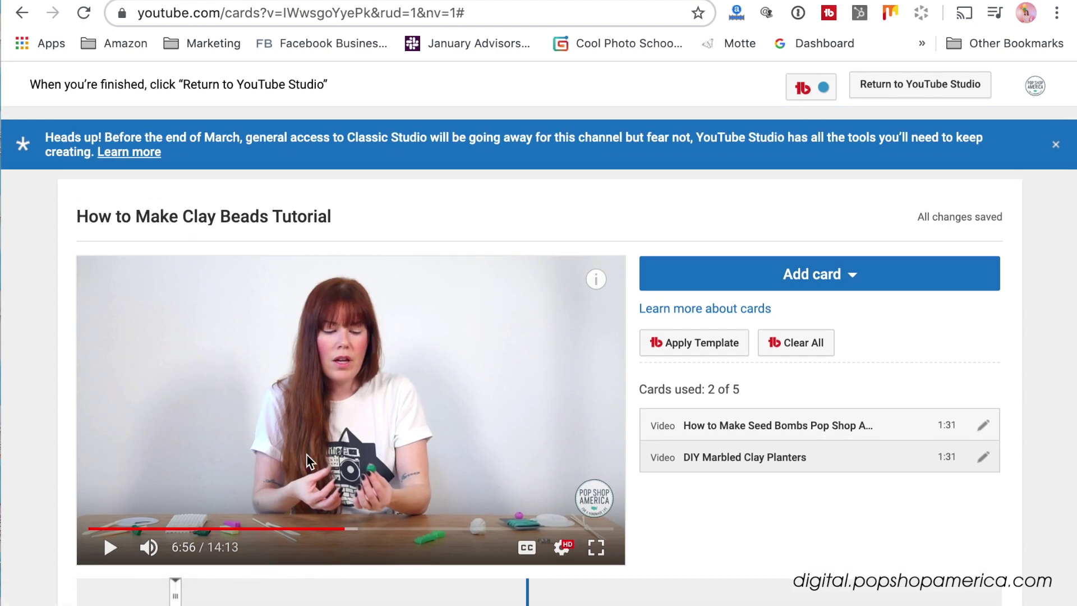
scroll(308, 461, down, 4)
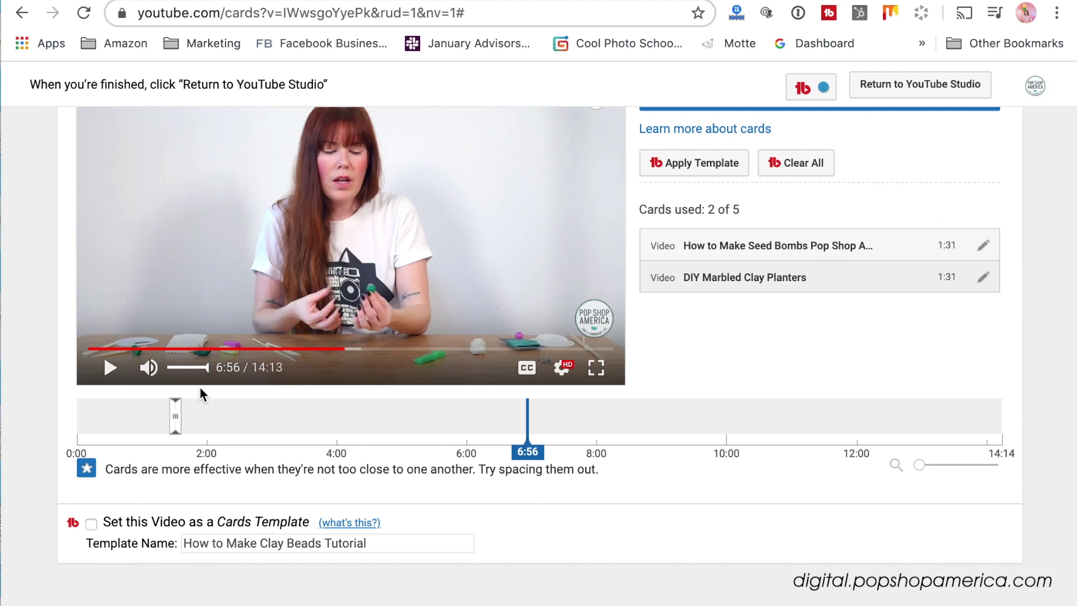
drag(173, 420, 527, 425)
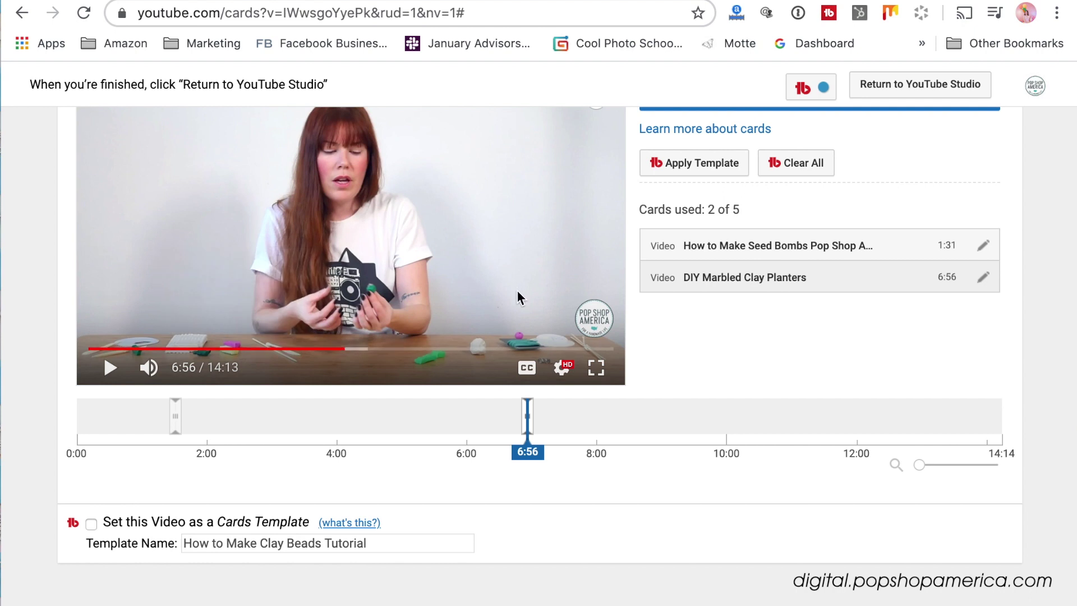
- Review the two cards and their timeline, and dismiss the Classic Studio notice above the card editor
scroll(516, 290, up, 2)
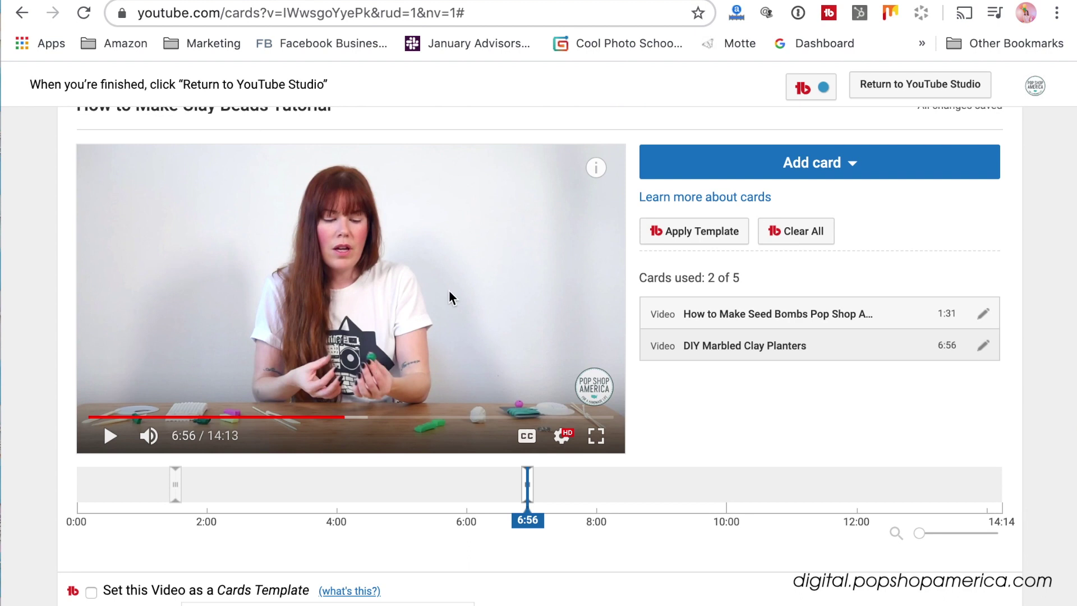
scroll(668, 387, up, 3)
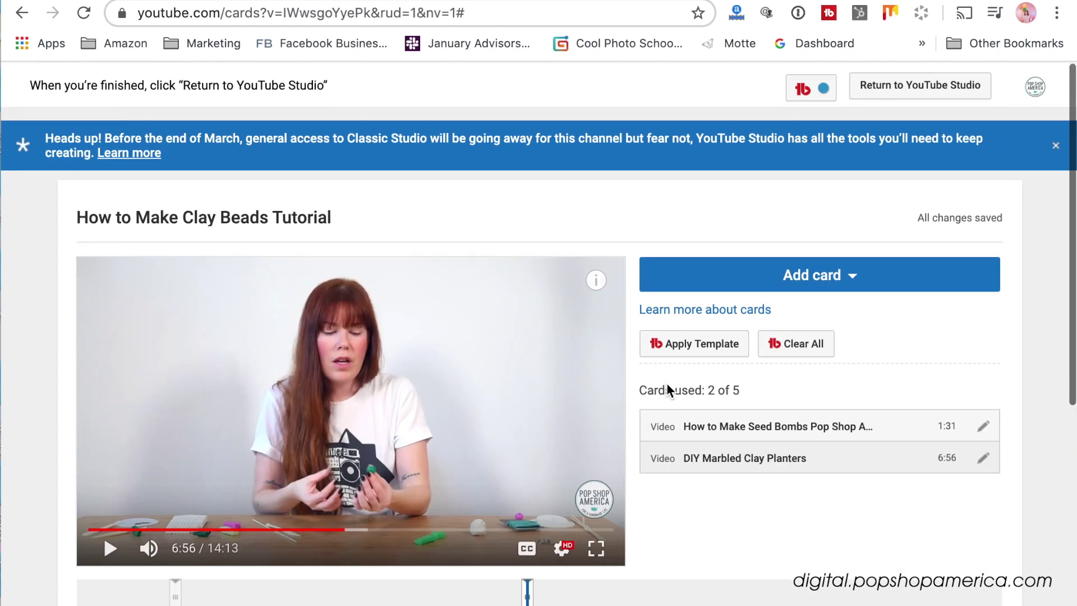
scroll(666, 383, down, 5)
scroll(666, 383, up, 5)
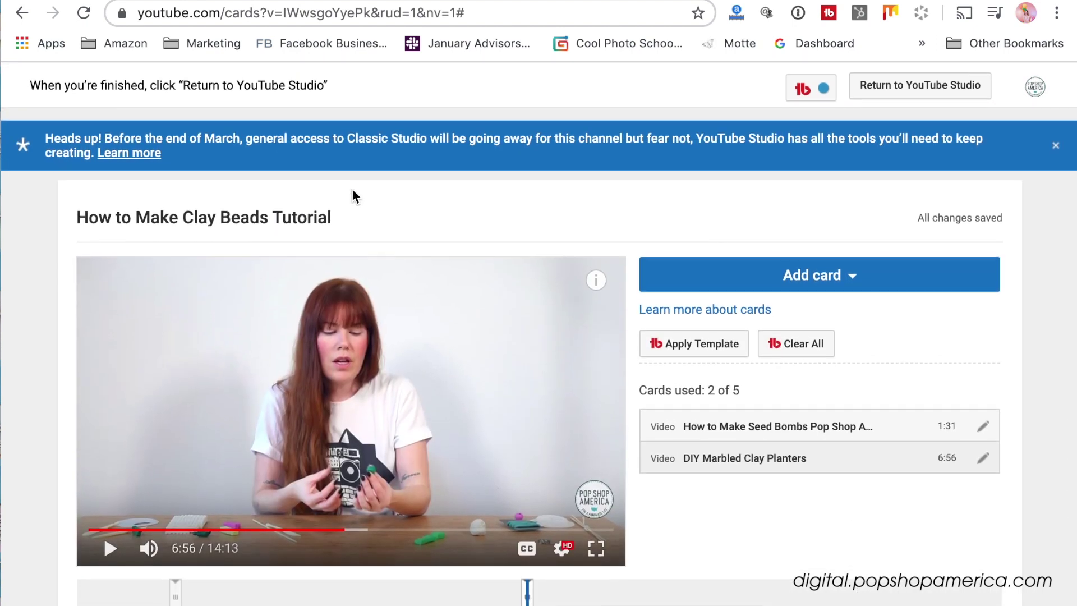
click(1055, 146)
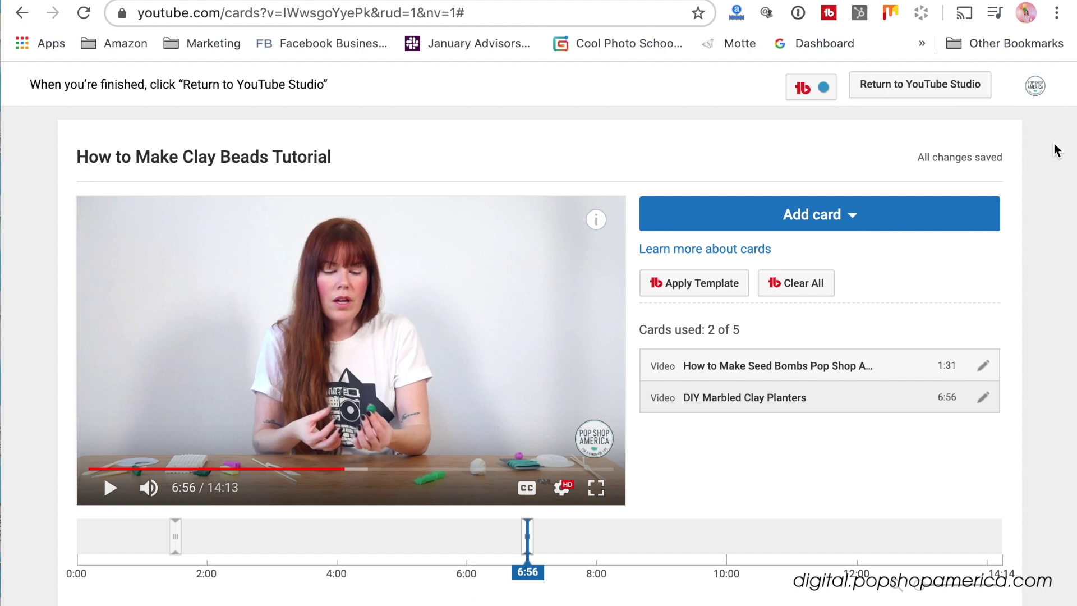
scroll(816, 307, down, 1)
scroll(816, 308, up, 1)
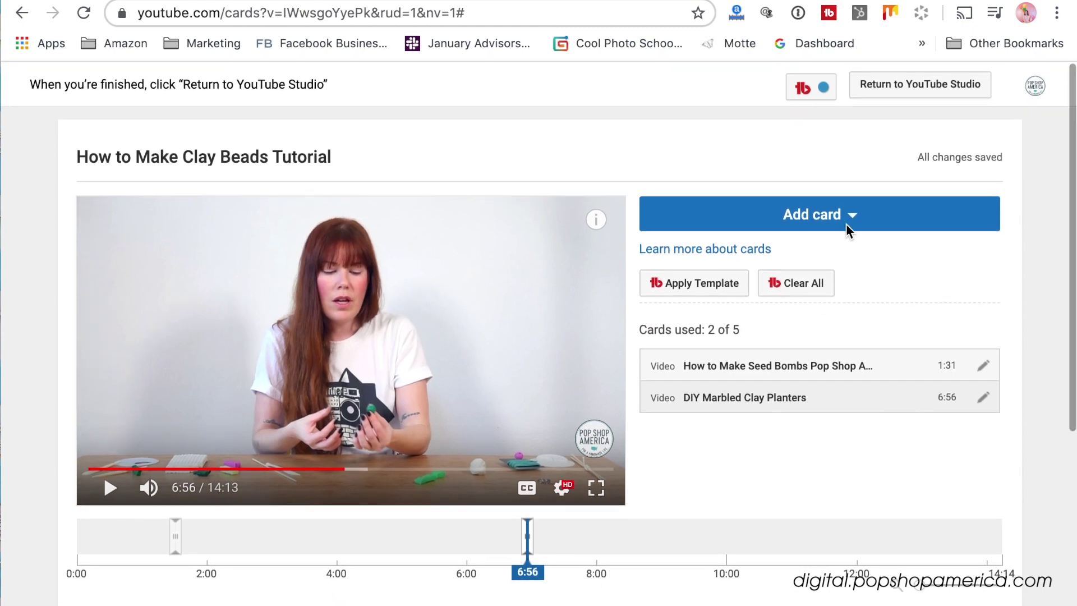
- Return to YouTube Studio and start an end screen with the "1 video or playlist, 1 subscribe" template that has the video at lower left
click(913, 85)
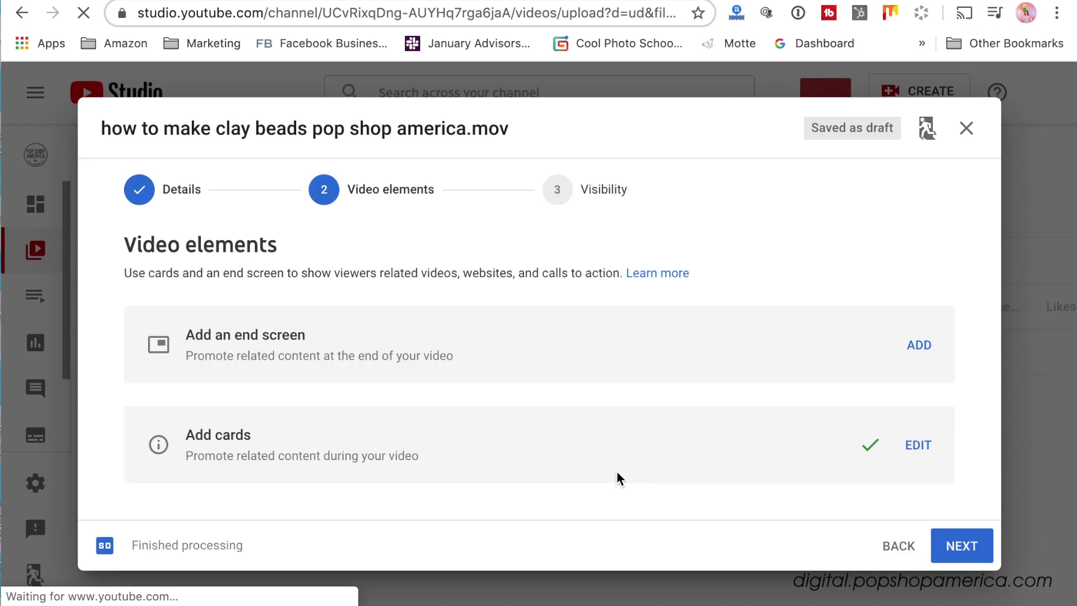
click(921, 344)
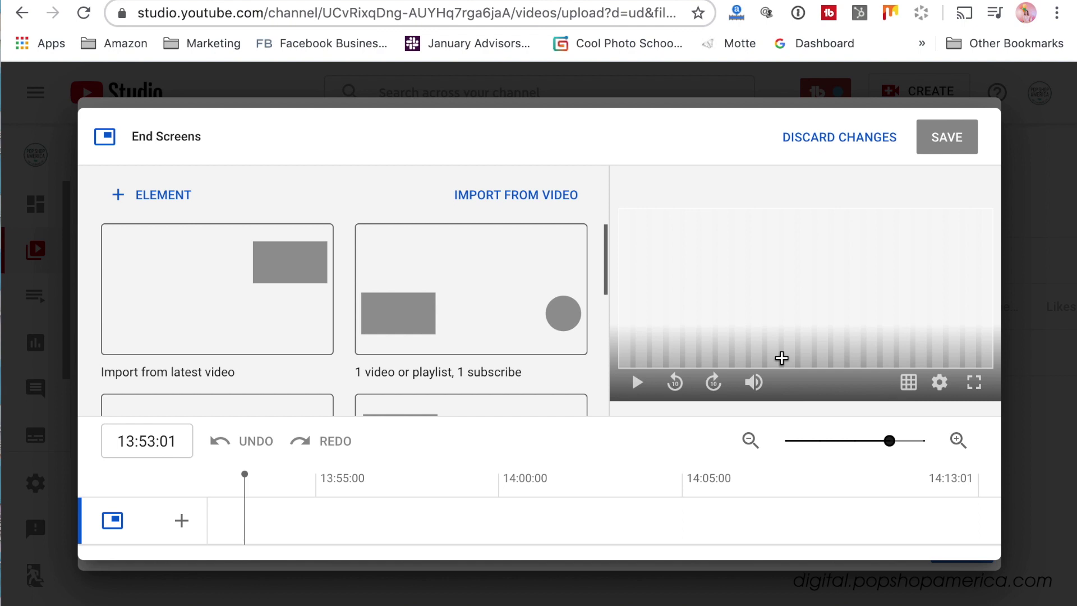
scroll(435, 319, down, 2)
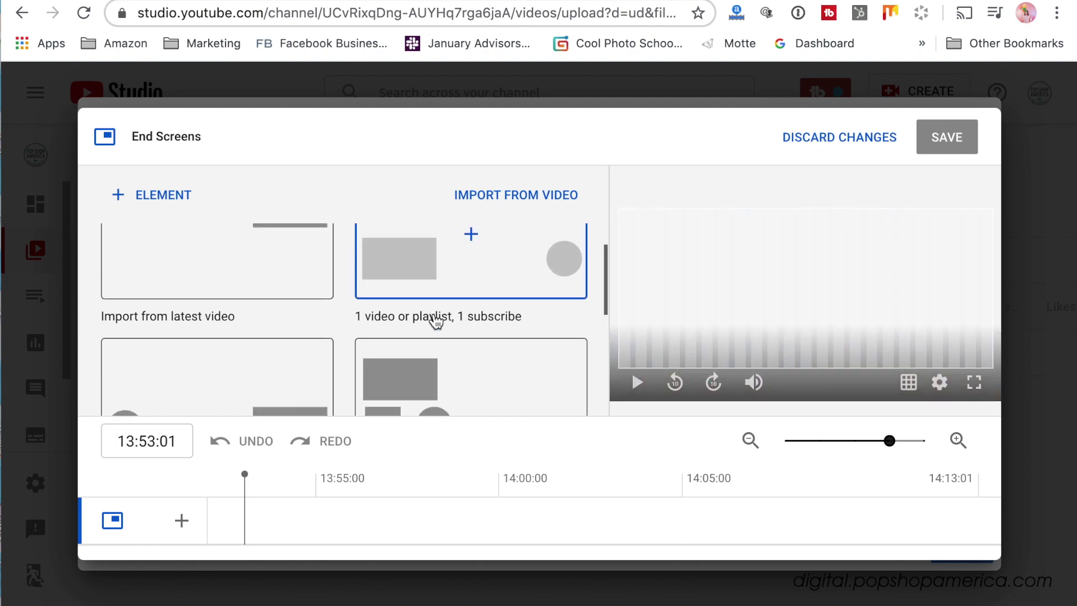
scroll(435, 320, down, 2)
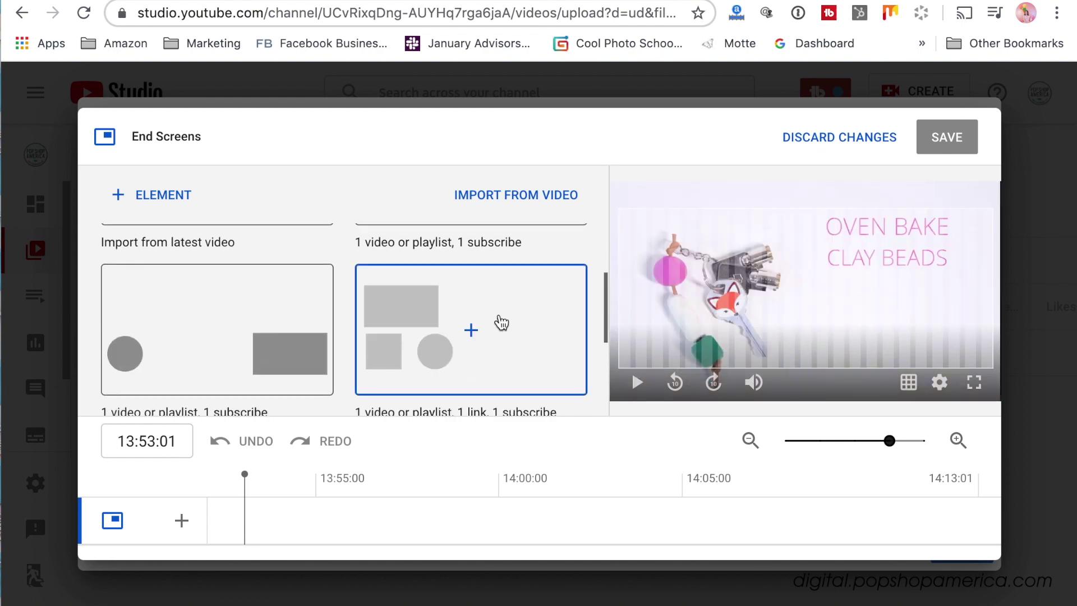
scroll(500, 323, up, 4)
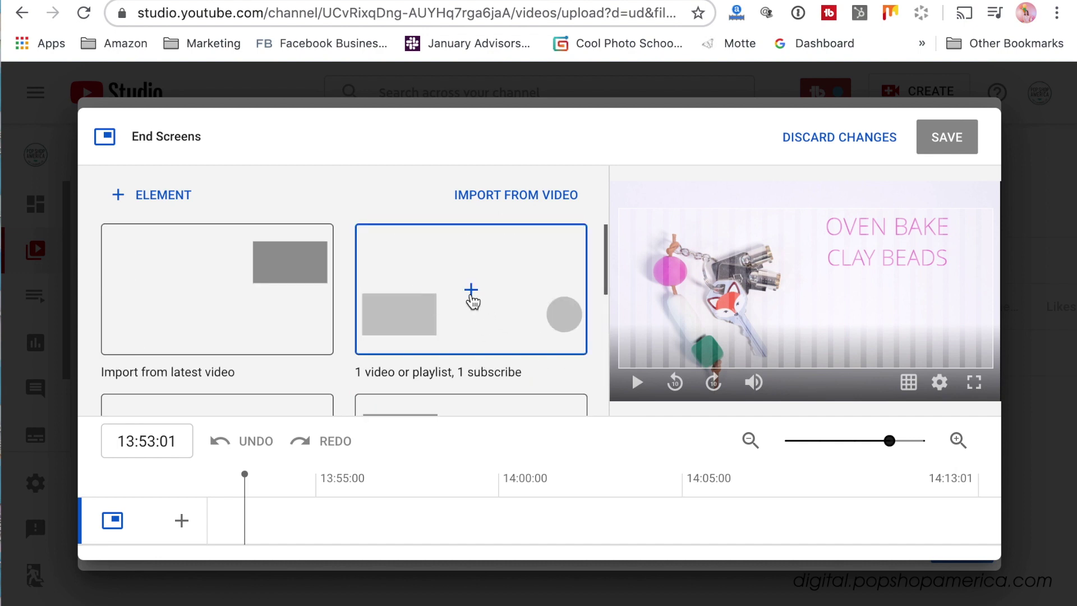
click(471, 292)
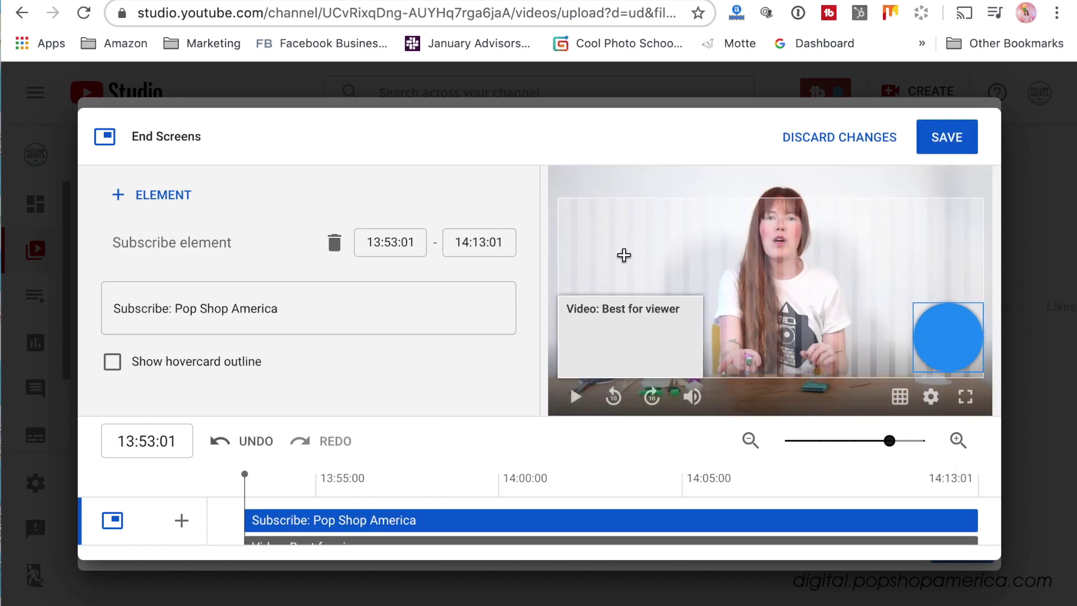
- Check the end screen's elements and timeline, add another Video element, and set it to "Choose specific video"
scroll(275, 273, down, 3)
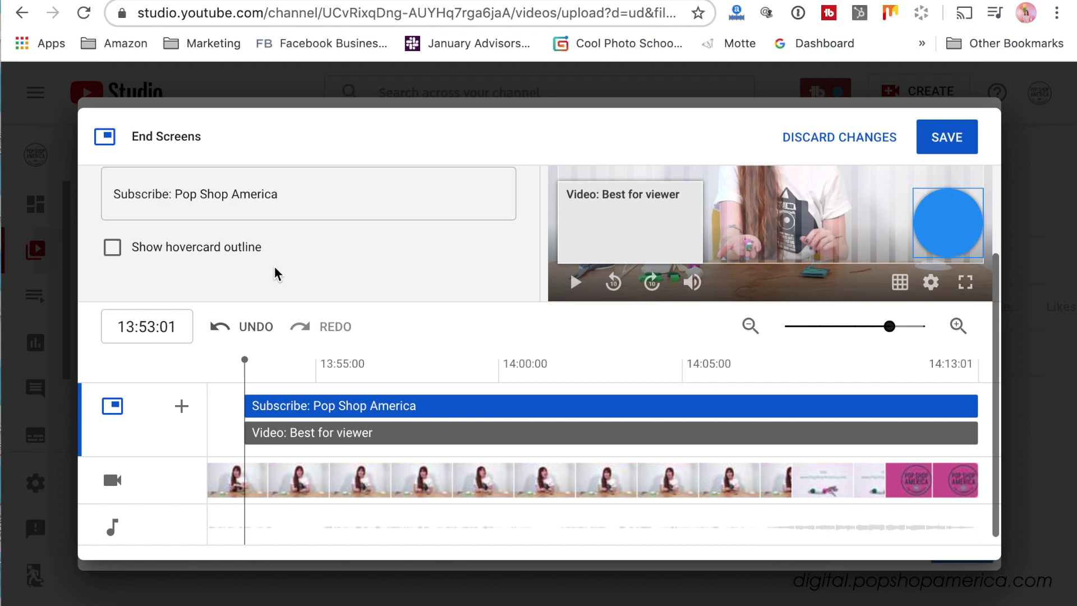
scroll(274, 274, up, 3)
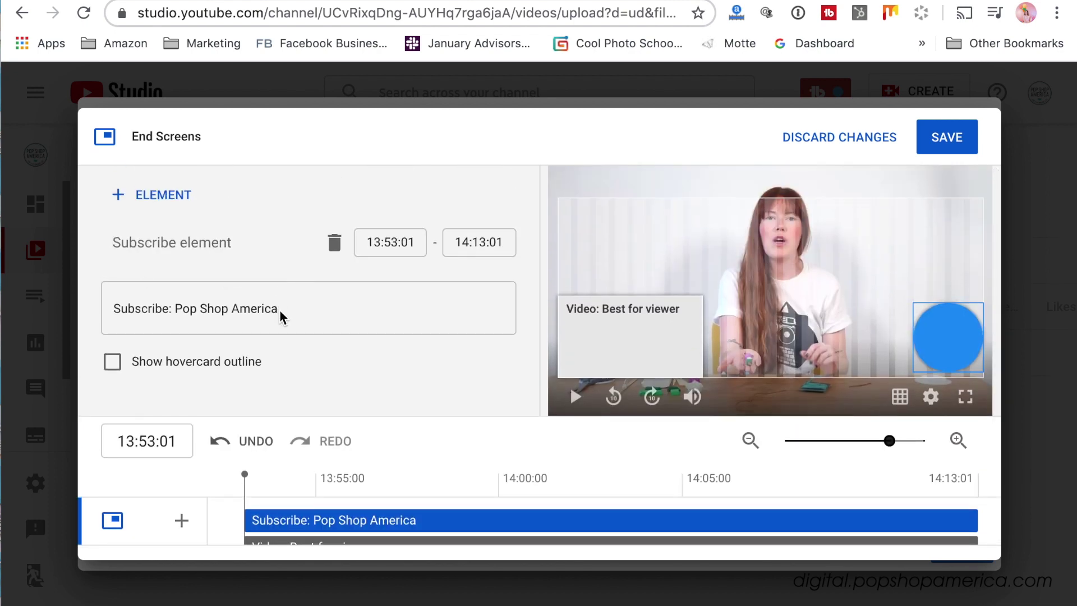
scroll(249, 282, down, 3)
scroll(248, 282, up, 3)
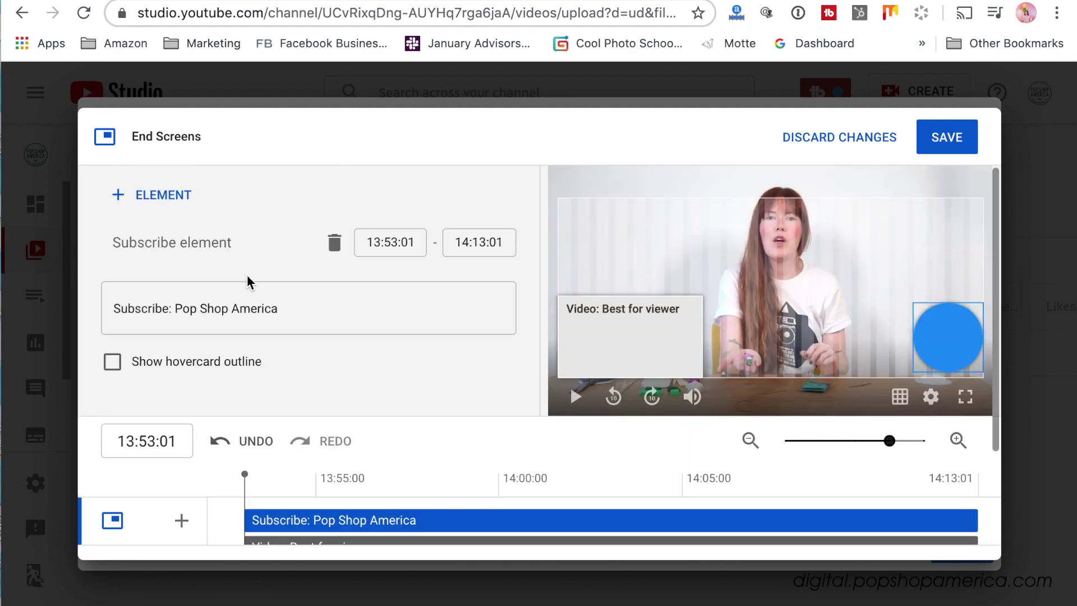
scroll(355, 452, down, 3)
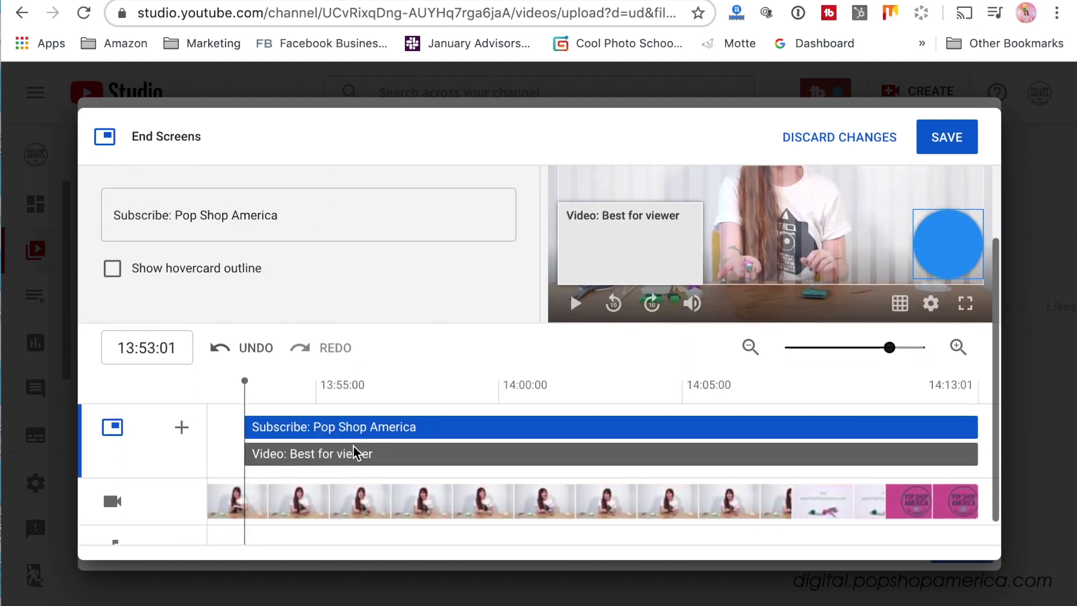
scroll(595, 397, down, 1)
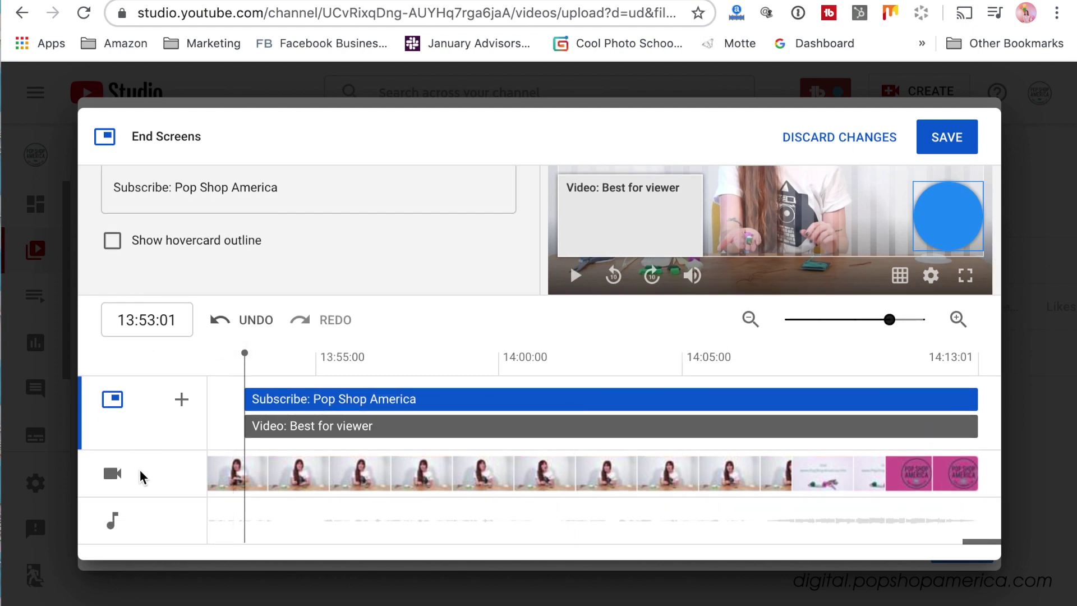
click(181, 399)
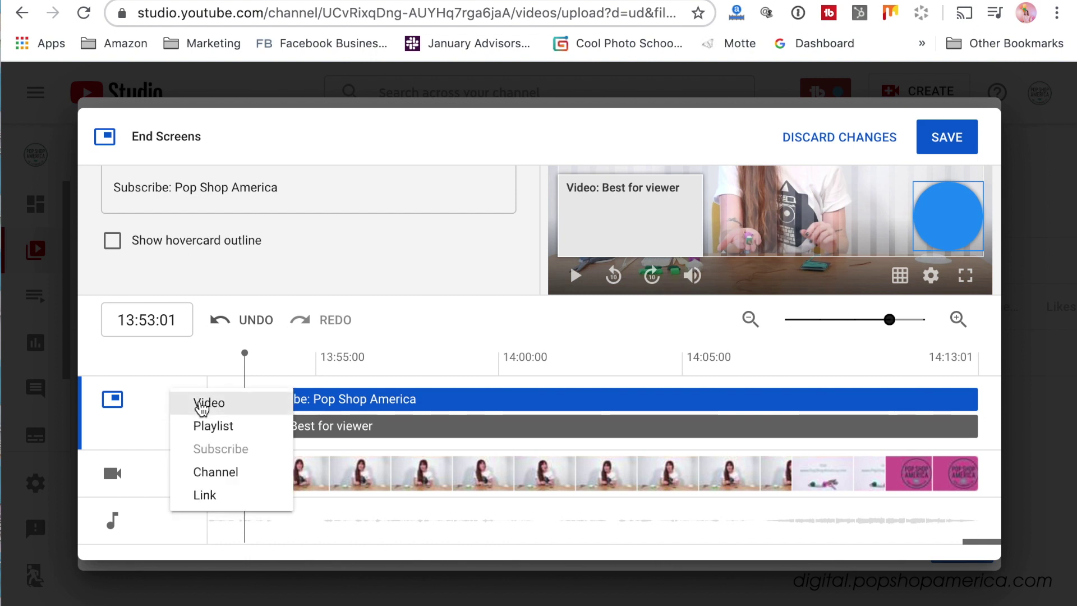
click(202, 403)
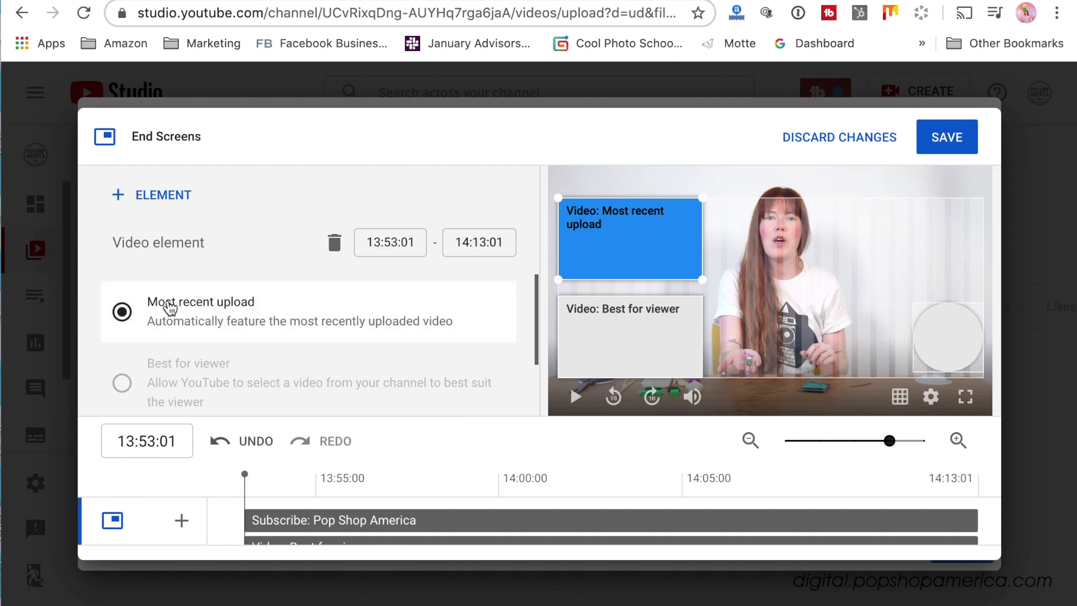
scroll(160, 335, down, 2)
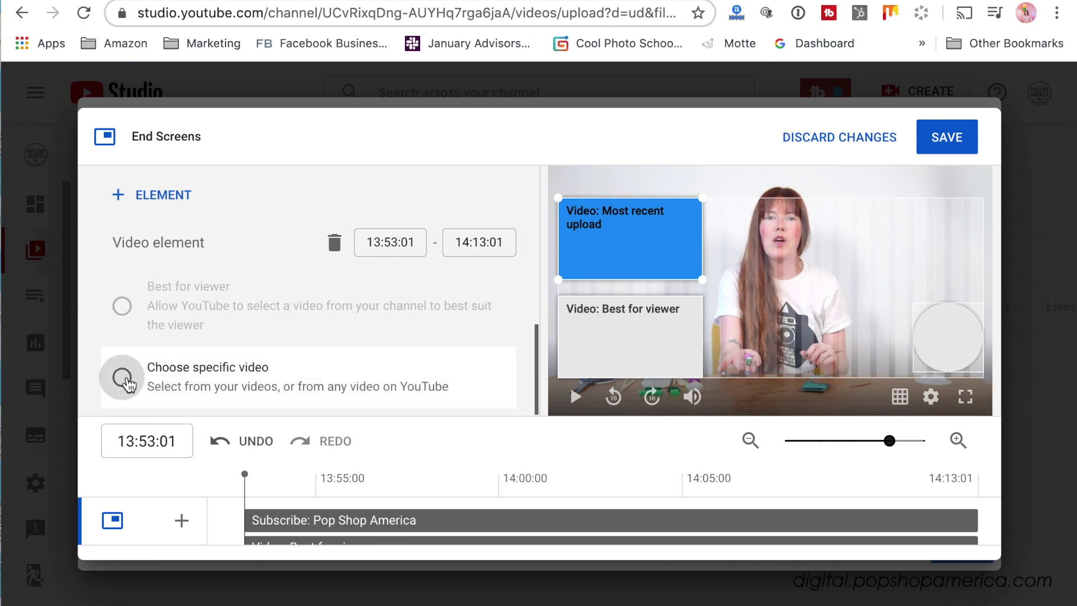
click(121, 377)
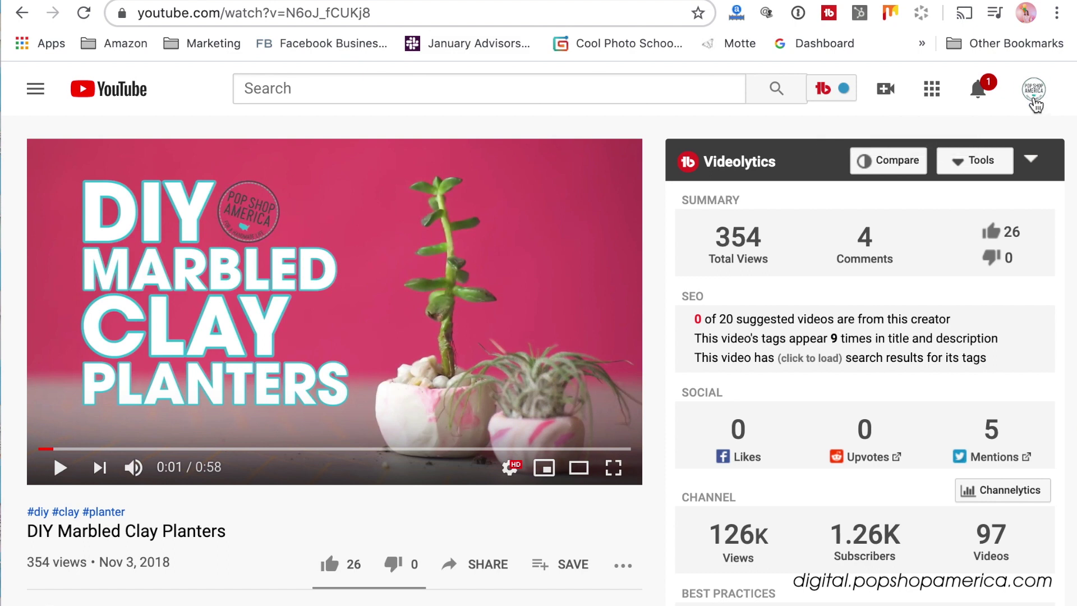
- Go back to the channel's uploads and open the "DIY Oven Bake Clay Cactus Ring Holder" video
click(1035, 104)
click(822, 183)
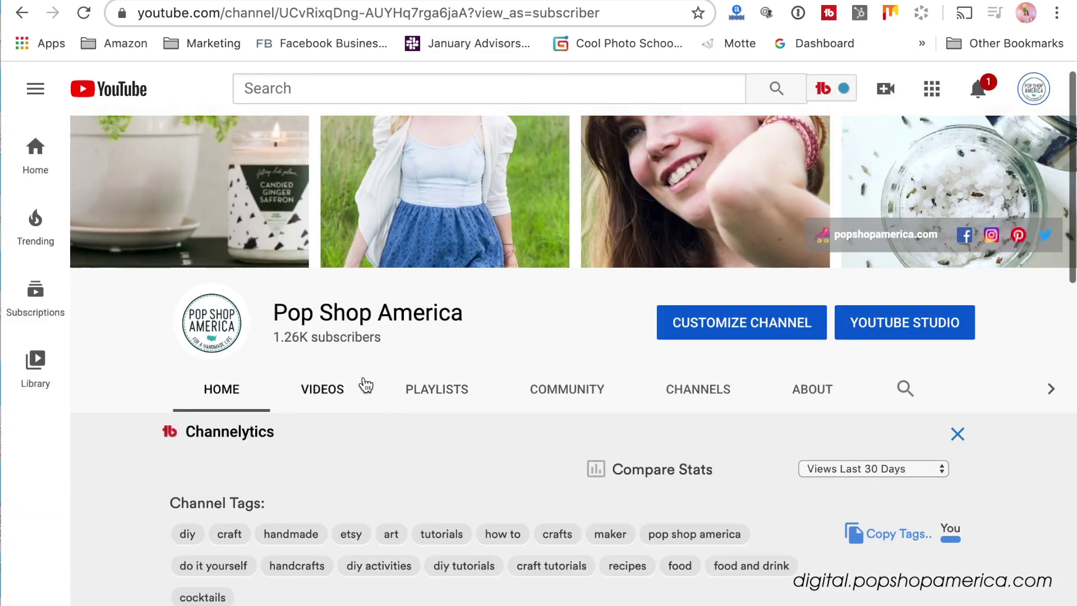
click(342, 389)
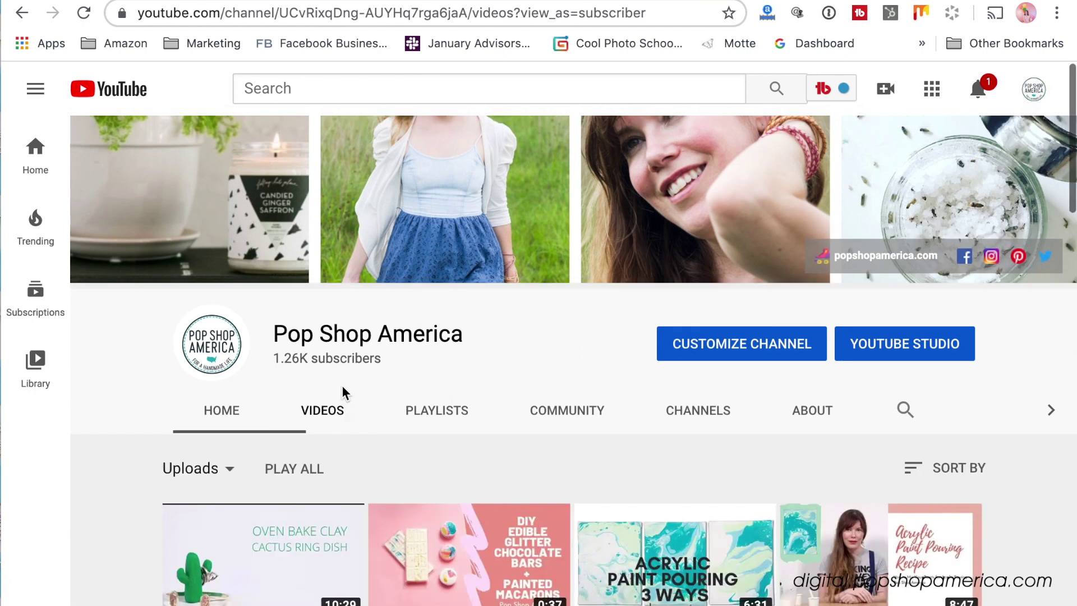
scroll(341, 384, down, 3)
click(280, 433)
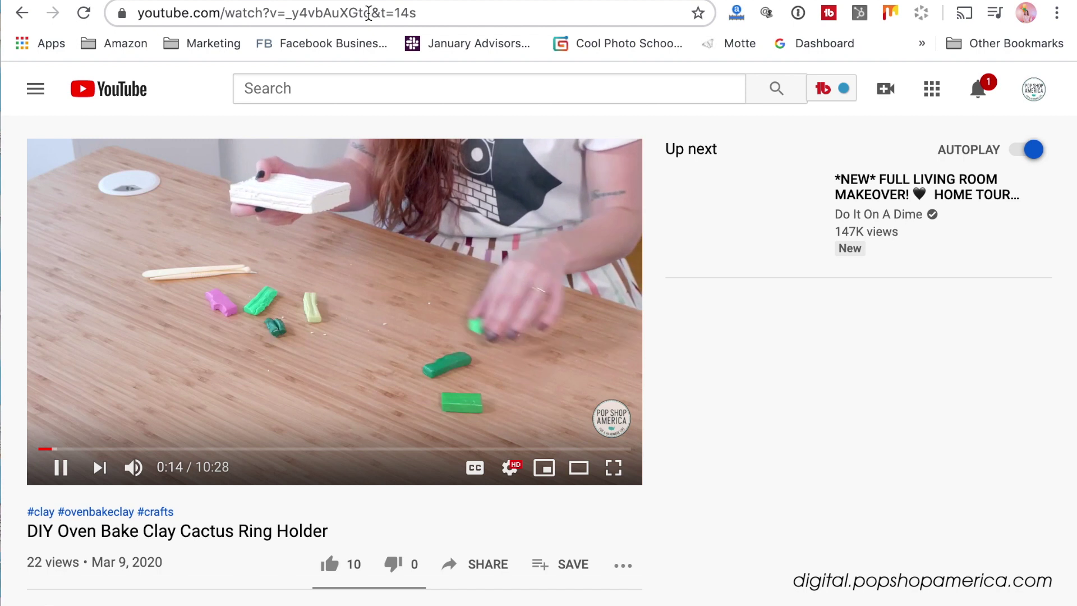
- Select the ring holder video's web address up to the time parameter and pause the video
click(365, 12)
drag(365, 12, 191, 20)
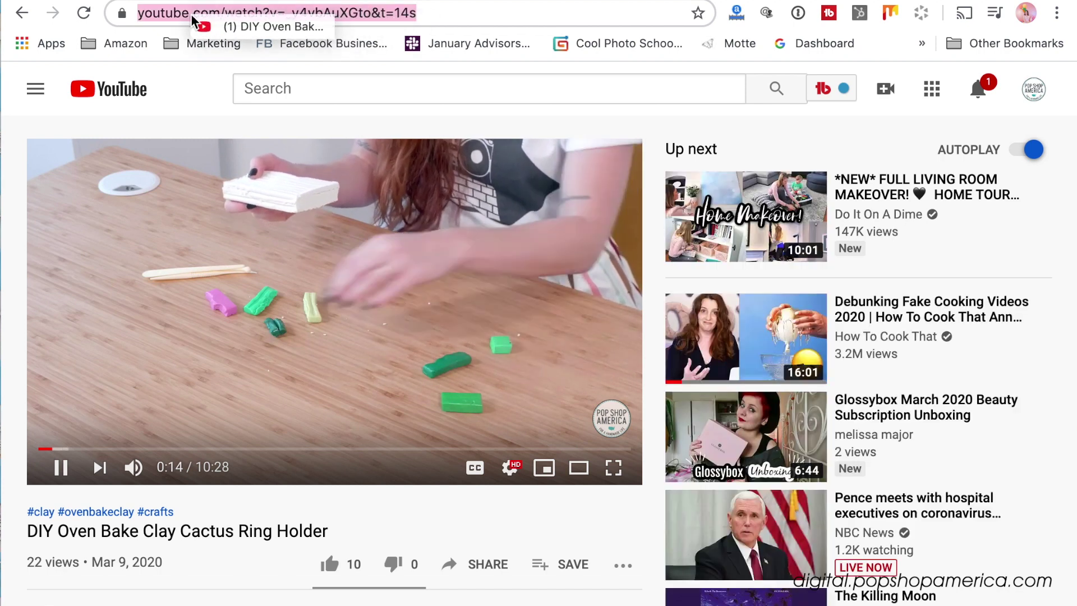
click(372, 12)
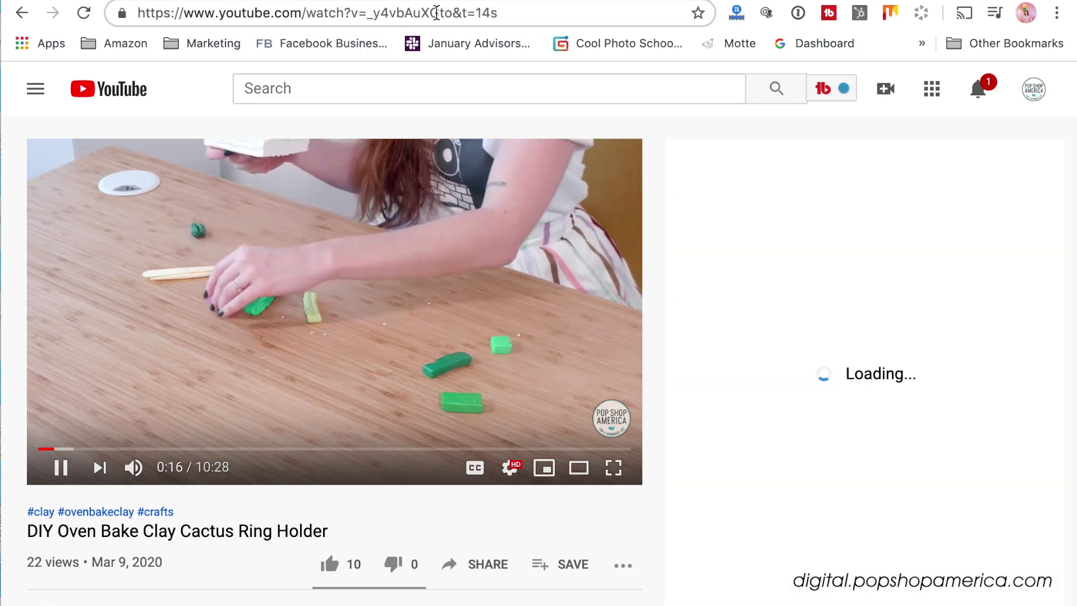
drag(453, 12, 116, 15)
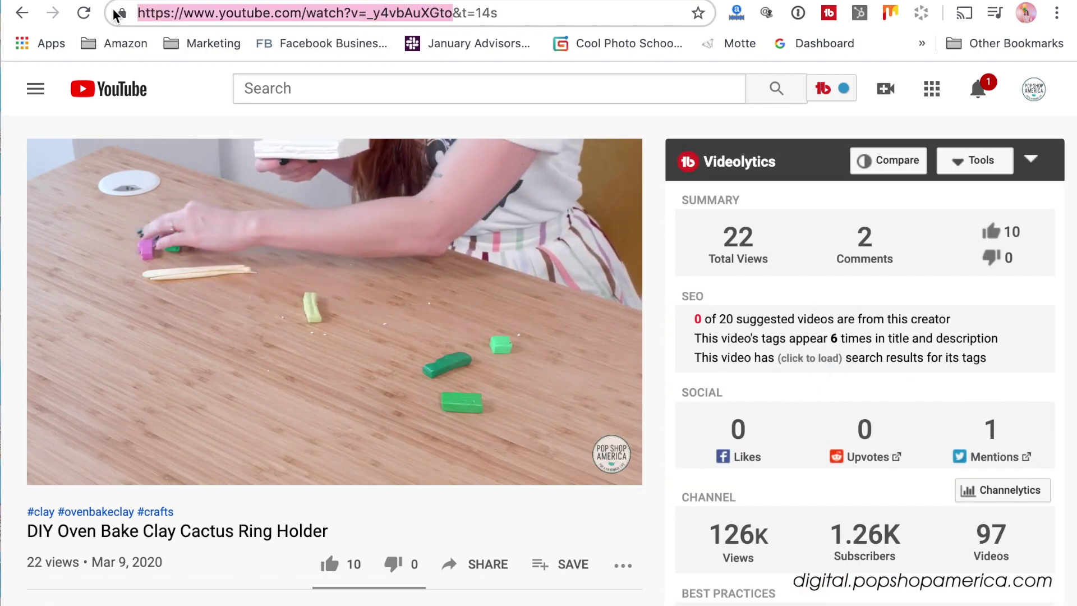
click(60, 467)
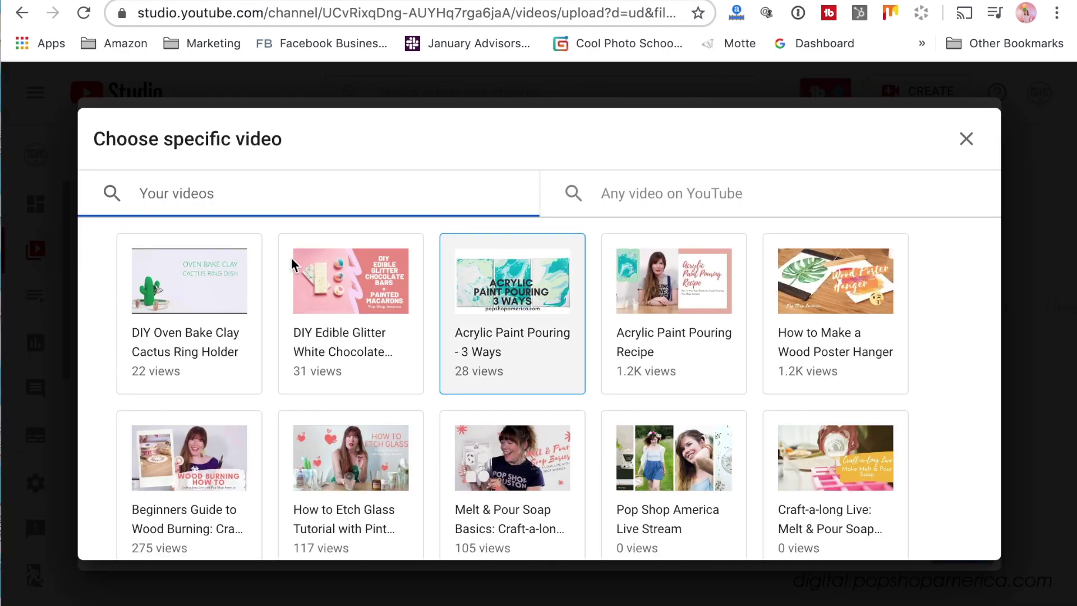
- In YouTube Studio, assign "DIY Oven Bake Clay Cactus Ring Holder" to the added Video element, review its options, and discard the end screen changes
click(187, 339)
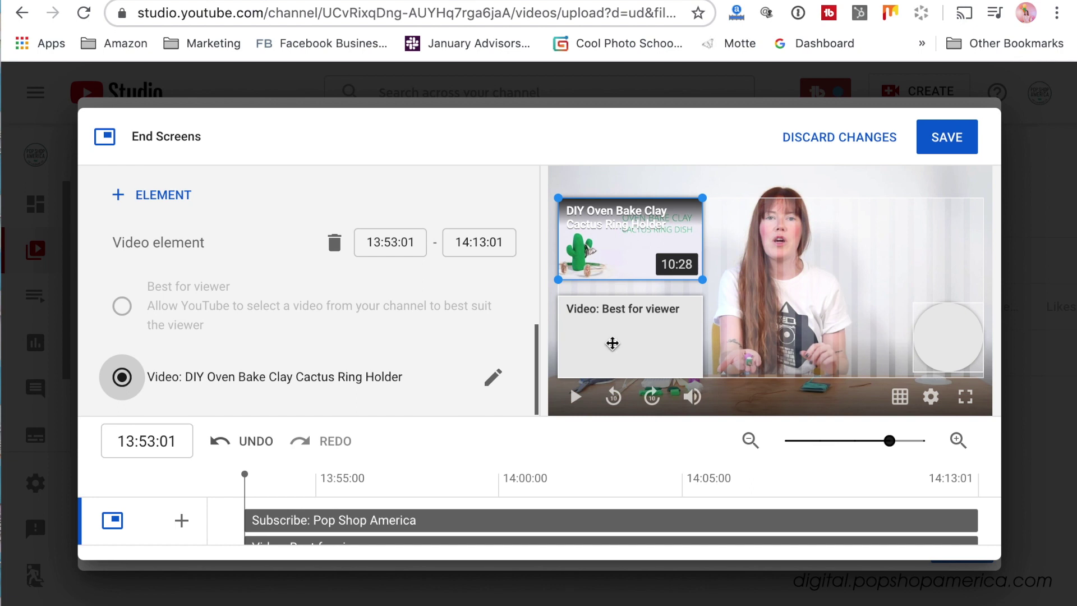
scroll(334, 328, up, 1)
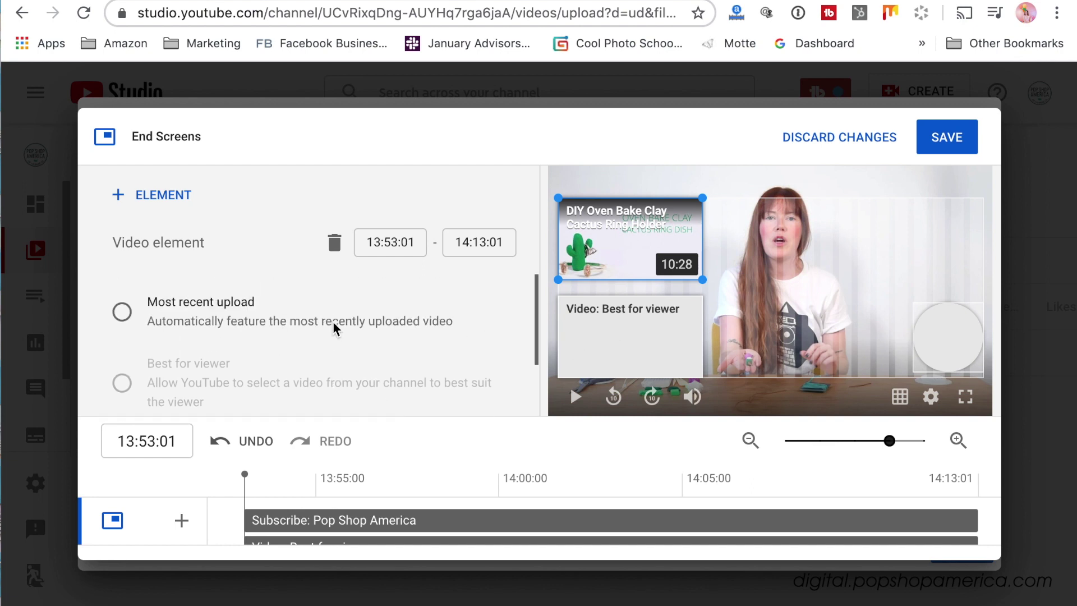
scroll(333, 328, down, 1)
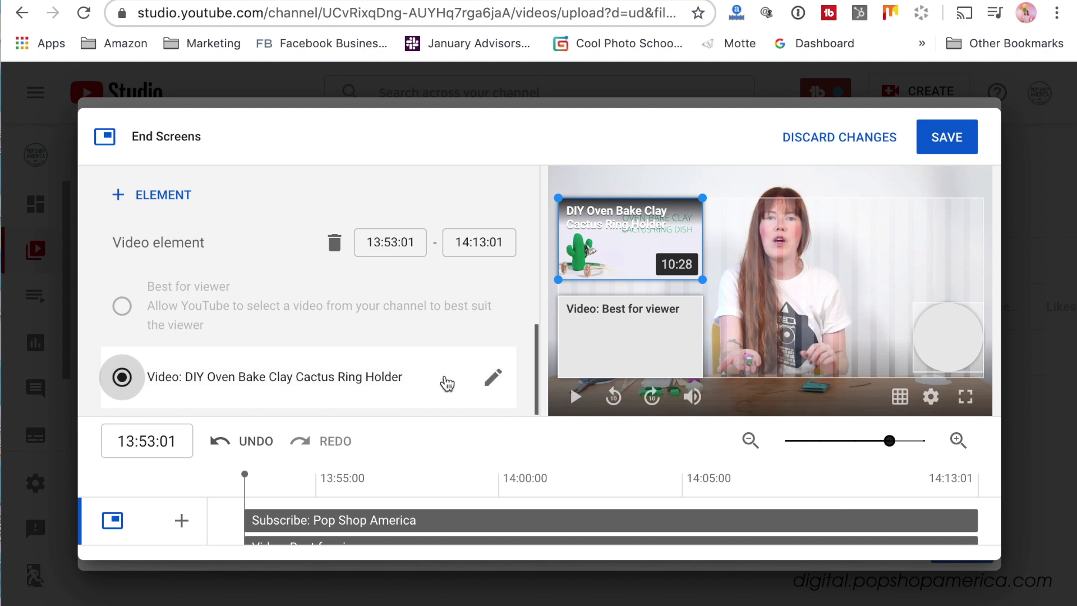
scroll(447, 385, up, 1)
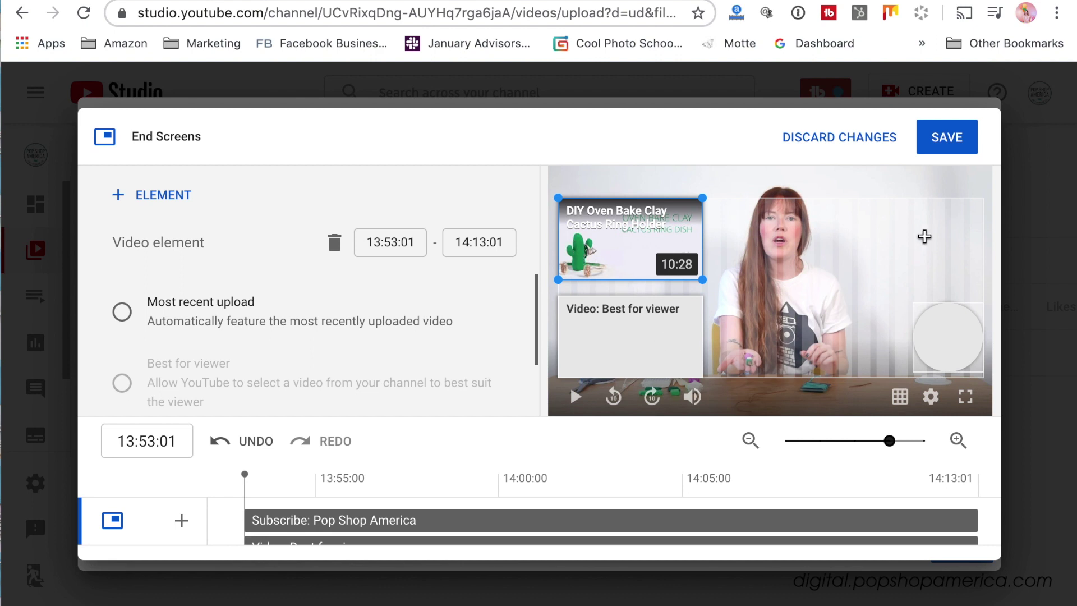
click(843, 139)
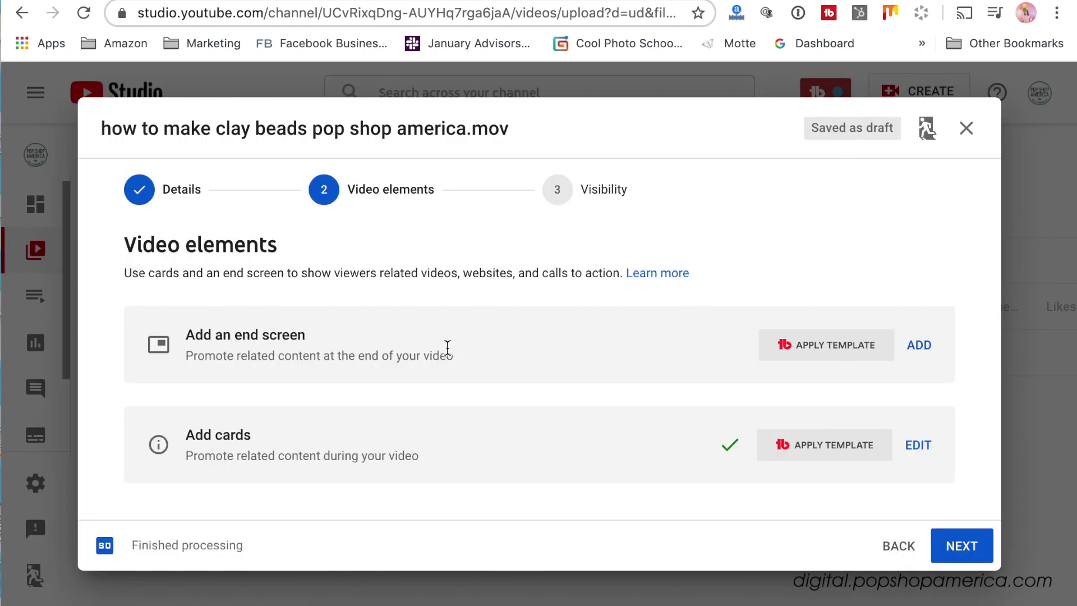
- Start a new end screen for the draft with the "1 video or playlist, 1 subscribe" template that has the video at lower left
click(920, 345)
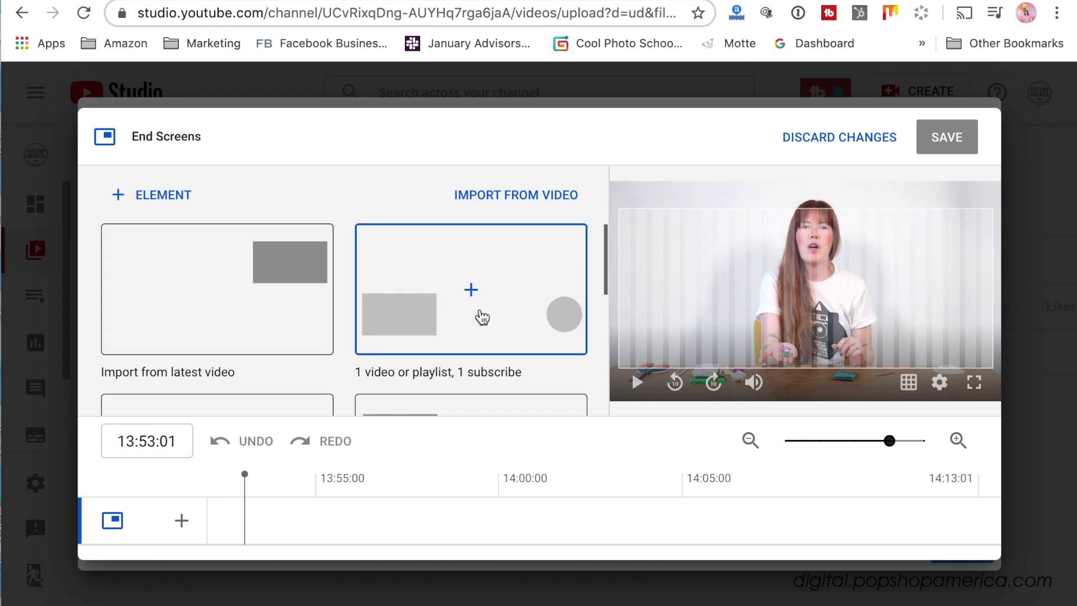
scroll(479, 289, down, 5)
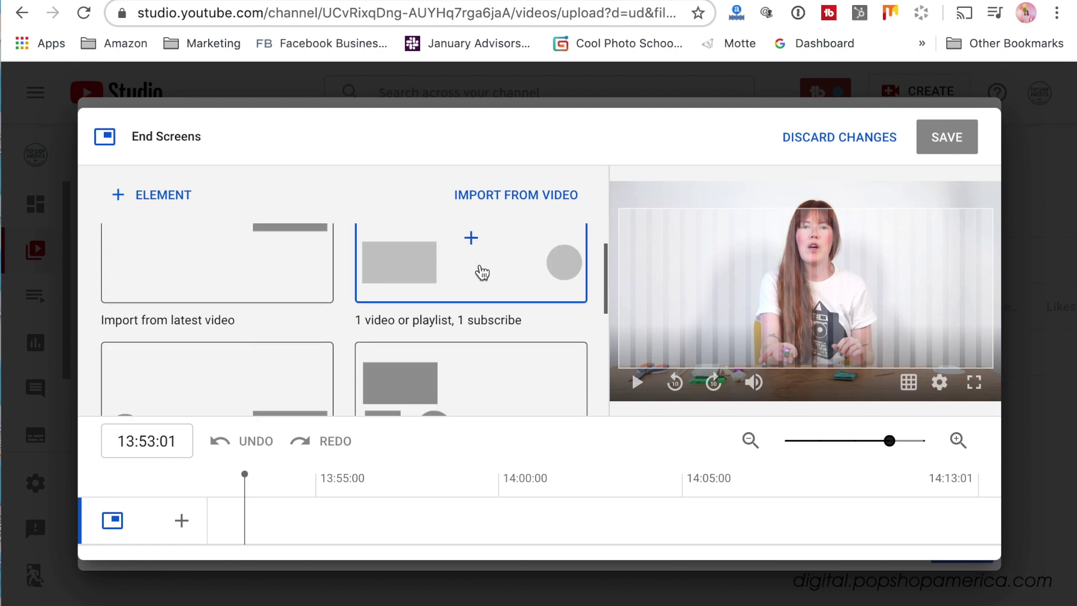
scroll(482, 272, up, 6)
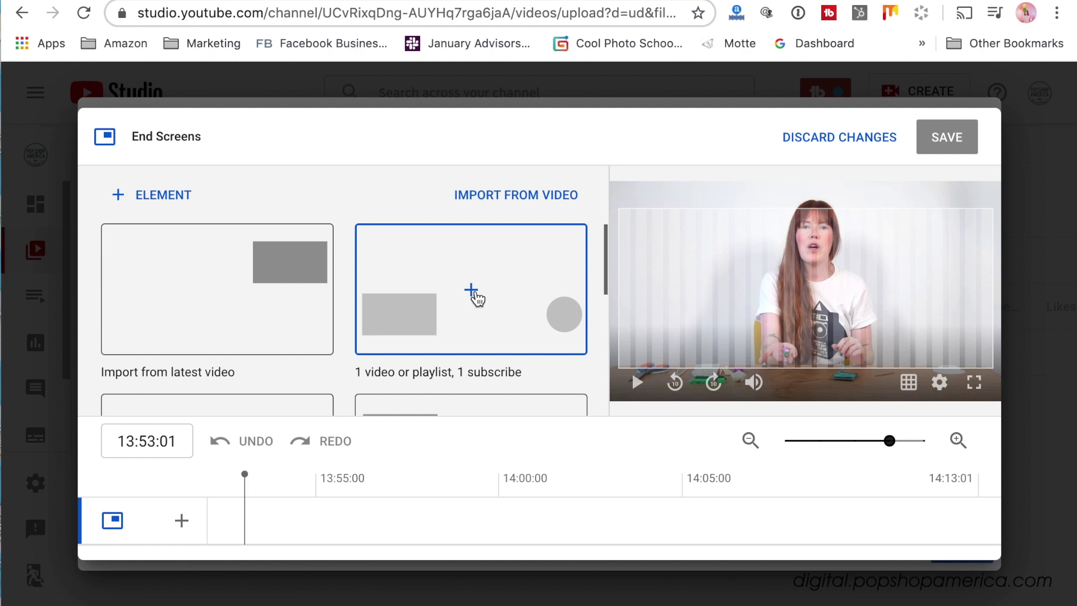
click(477, 298)
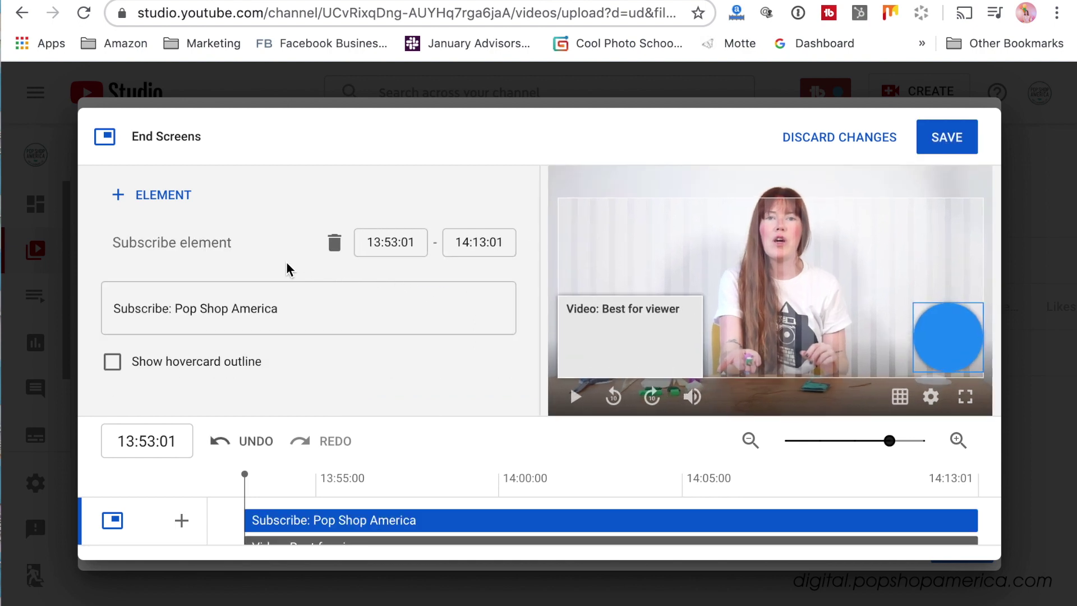
- Set the video element to the specific video "DIY Oven Bake Clay Cactus Ring Holder" and move it to the frame's upper-left corner
click(625, 331)
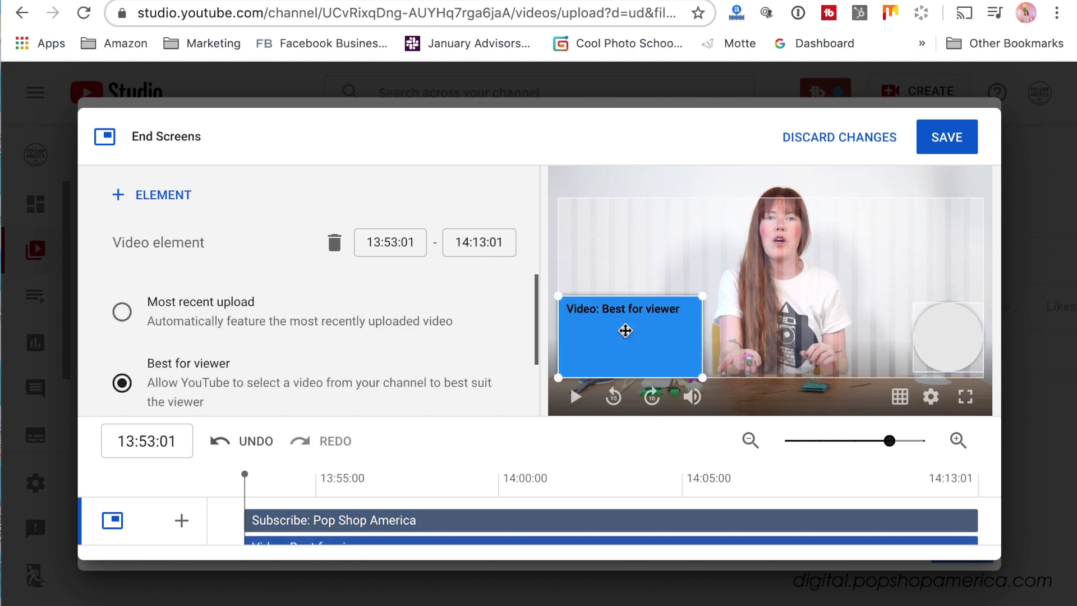
scroll(283, 313, down, 3)
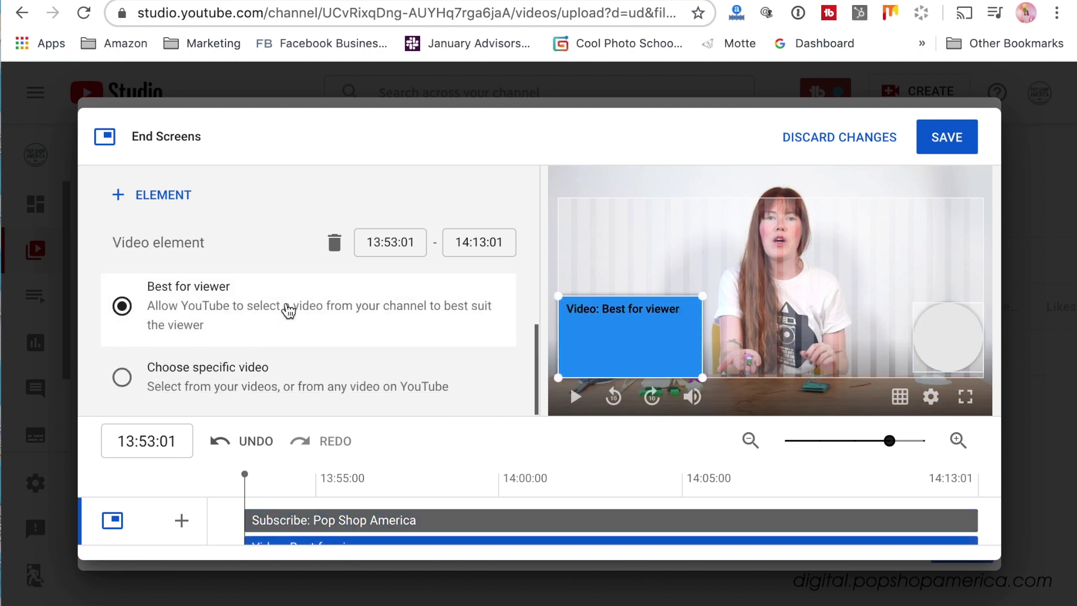
click(121, 384)
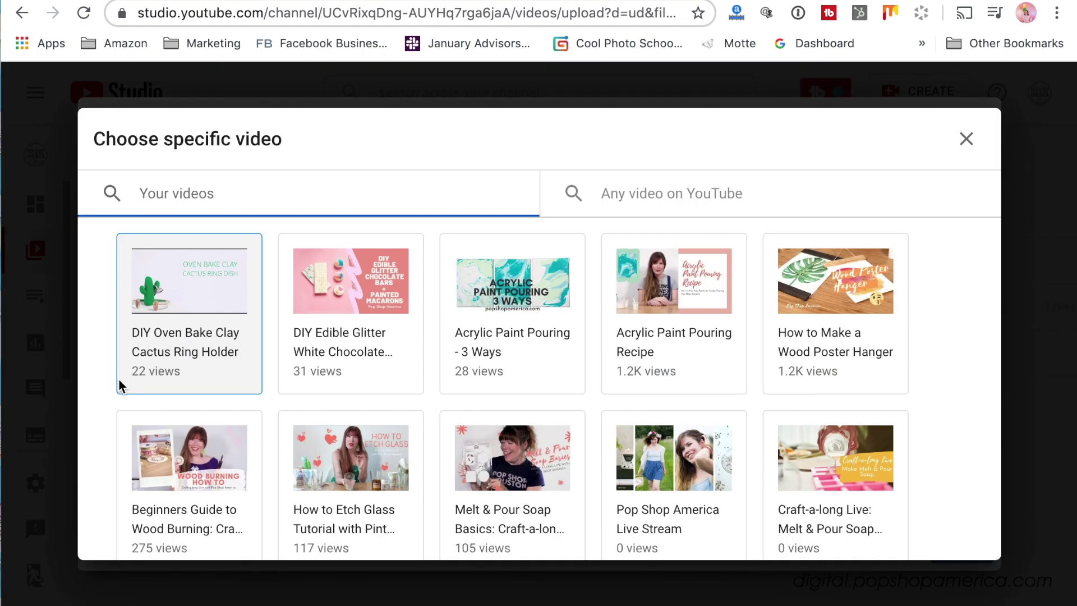
click(188, 325)
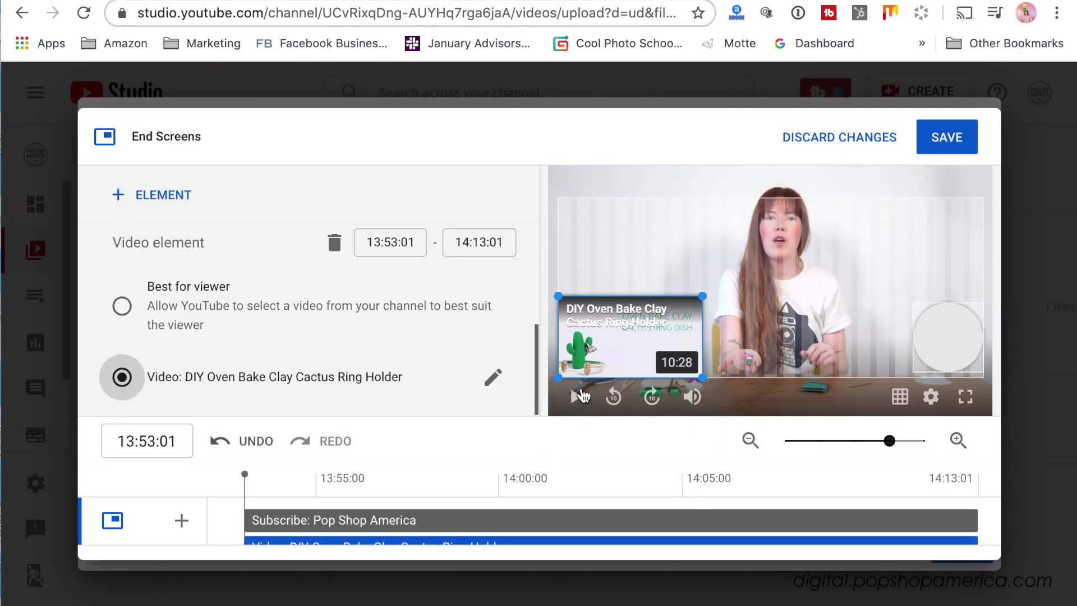
drag(608, 334, 589, 216)
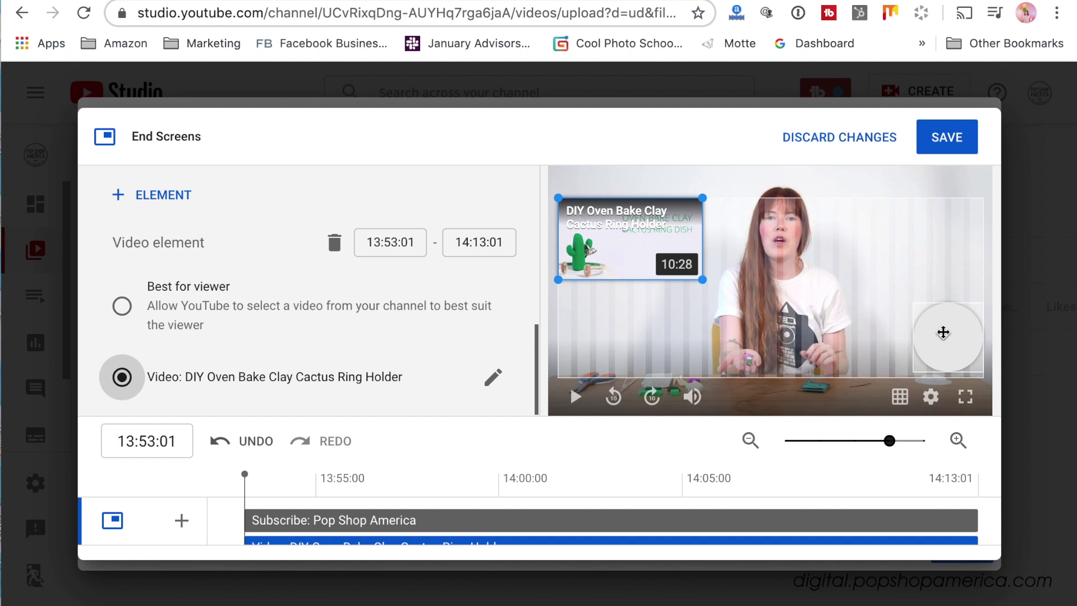
- Check the Subscribe element, preview the end screen at 13:58:21 on the timeline, and save the end screen
click(924, 320)
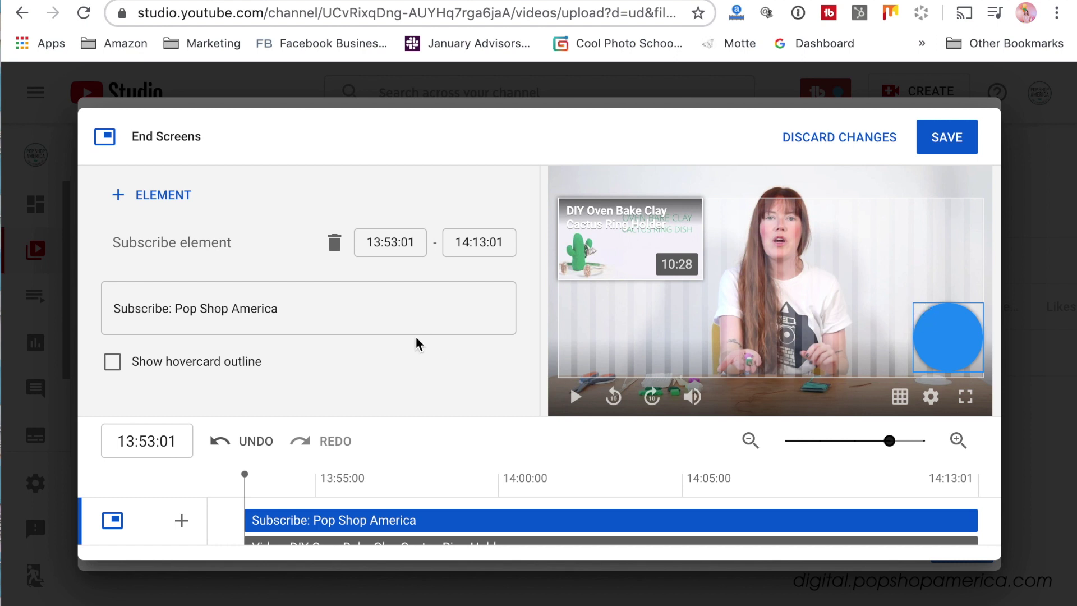
scroll(418, 343, down, 1)
scroll(418, 344, down, 2)
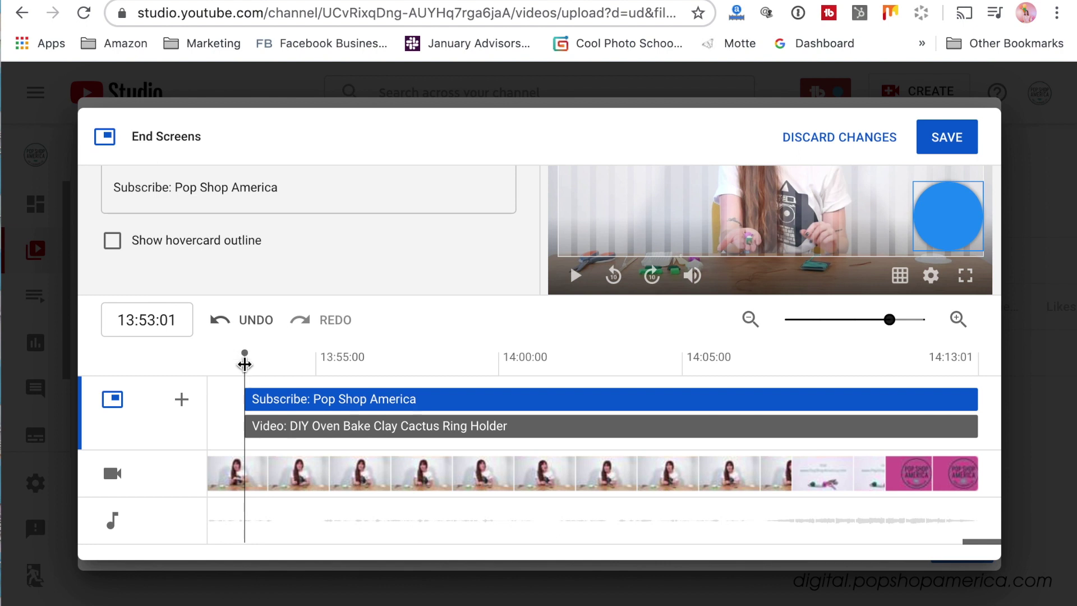
drag(259, 367, 459, 376)
scroll(630, 373, up, 2)
scroll(630, 372, left, 3)
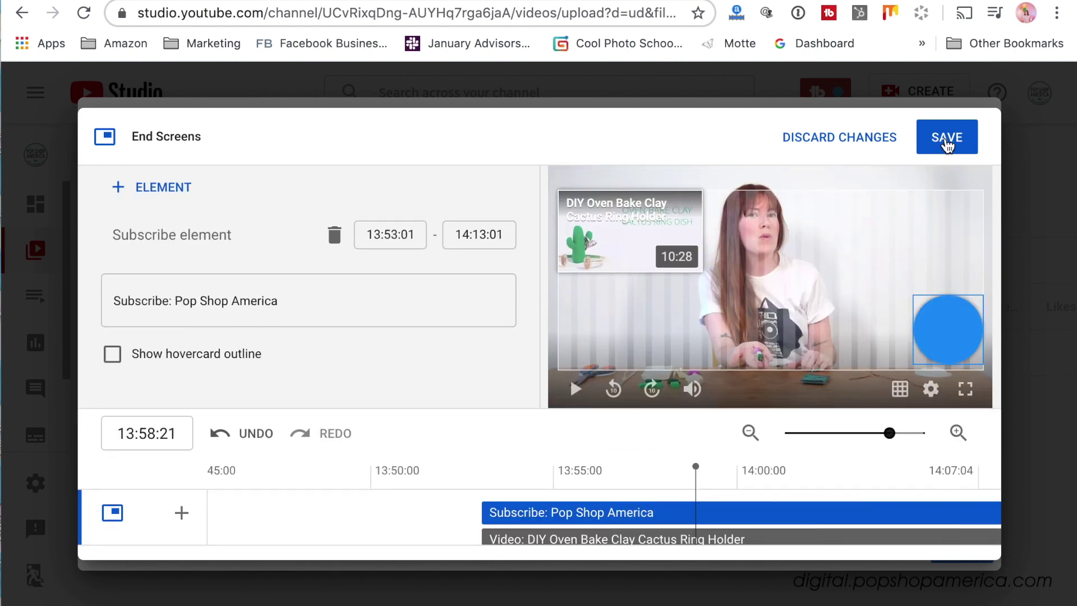
click(946, 140)
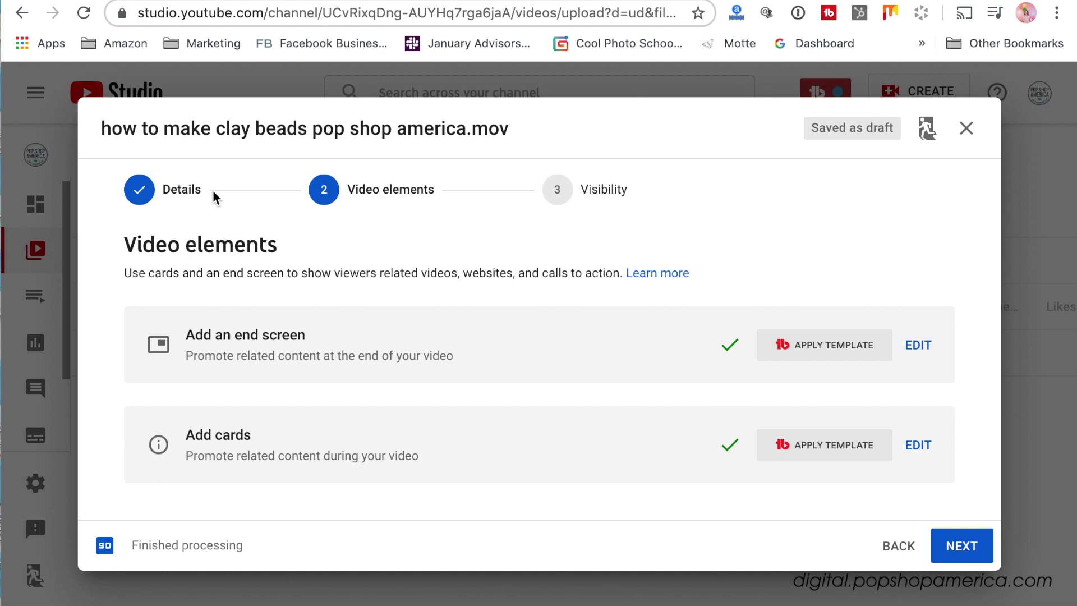
- Continue to the Visibility stage, set the video to Public, and review the schedule option and pre-publish checks
click(966, 548)
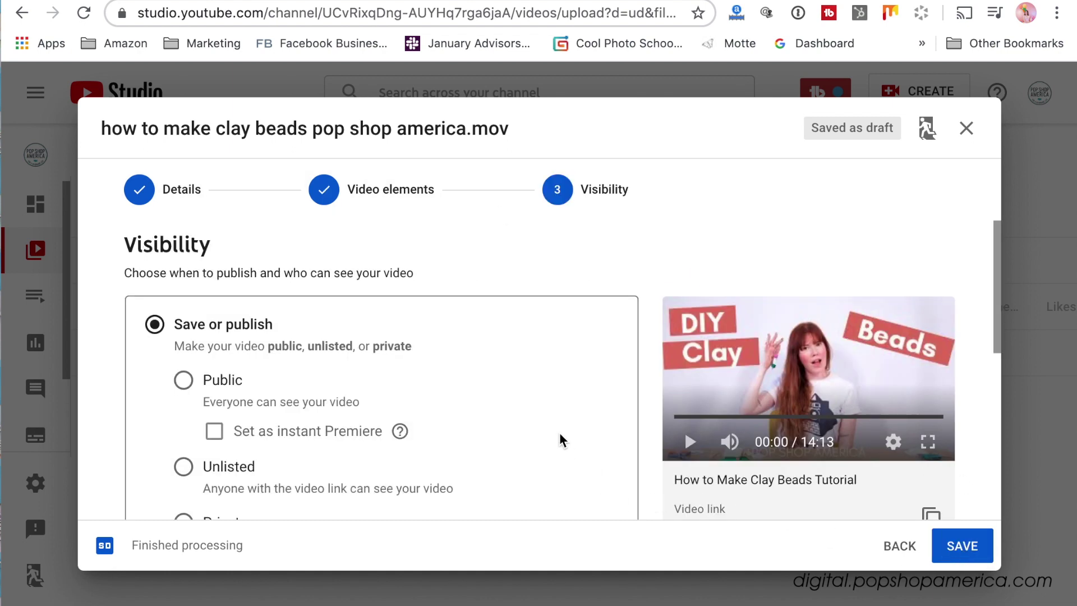
click(185, 384)
scroll(486, 370, down, 4)
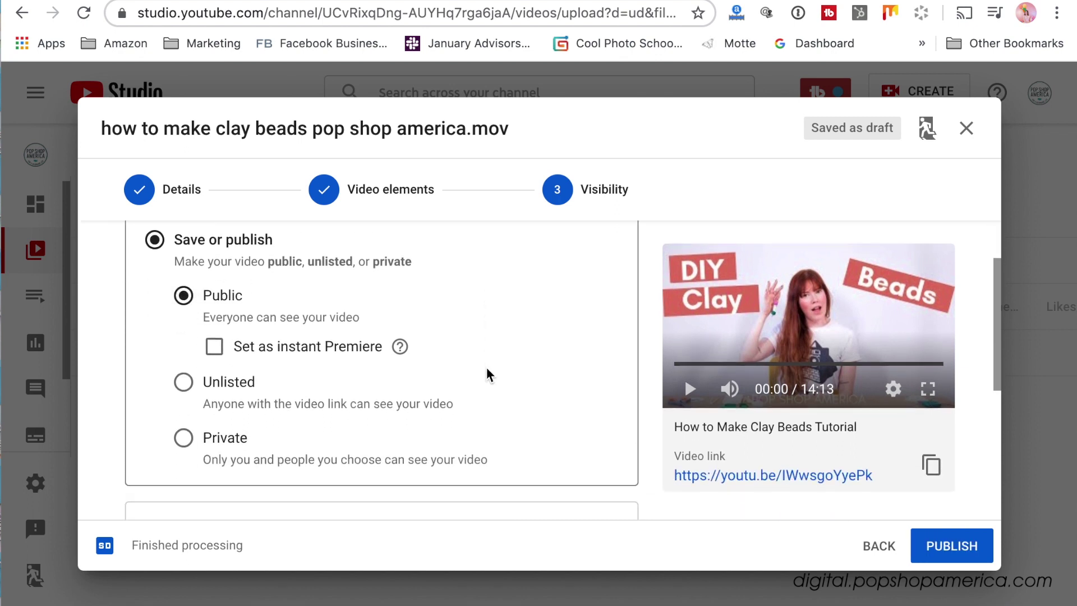
scroll(486, 366, down, 3)
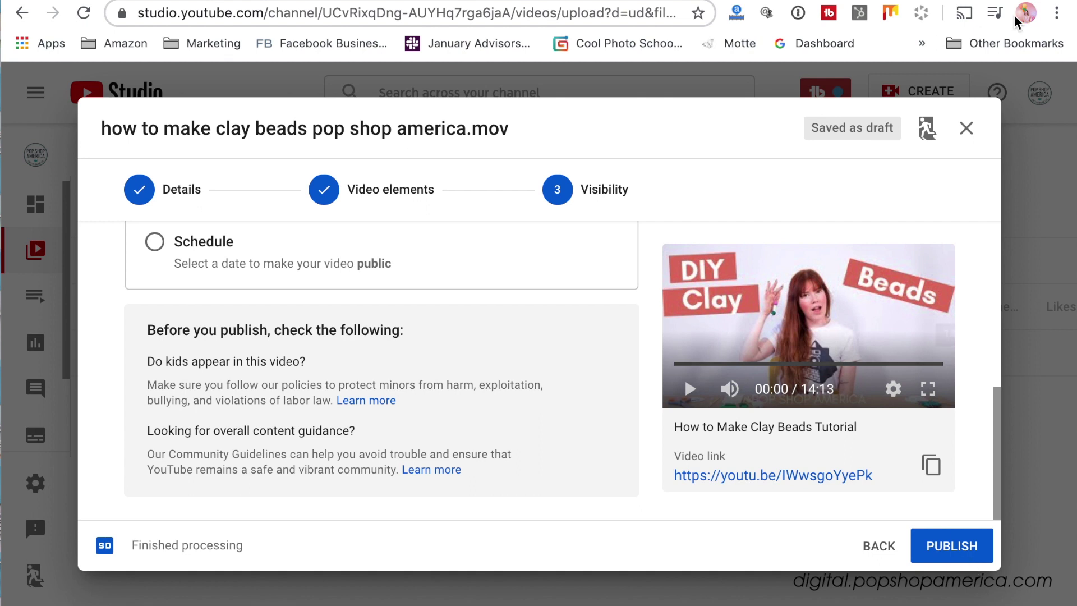
- Open popshopamerica.com in a new tab and examine the YouTube video embedded on its homepage
key(super+t)
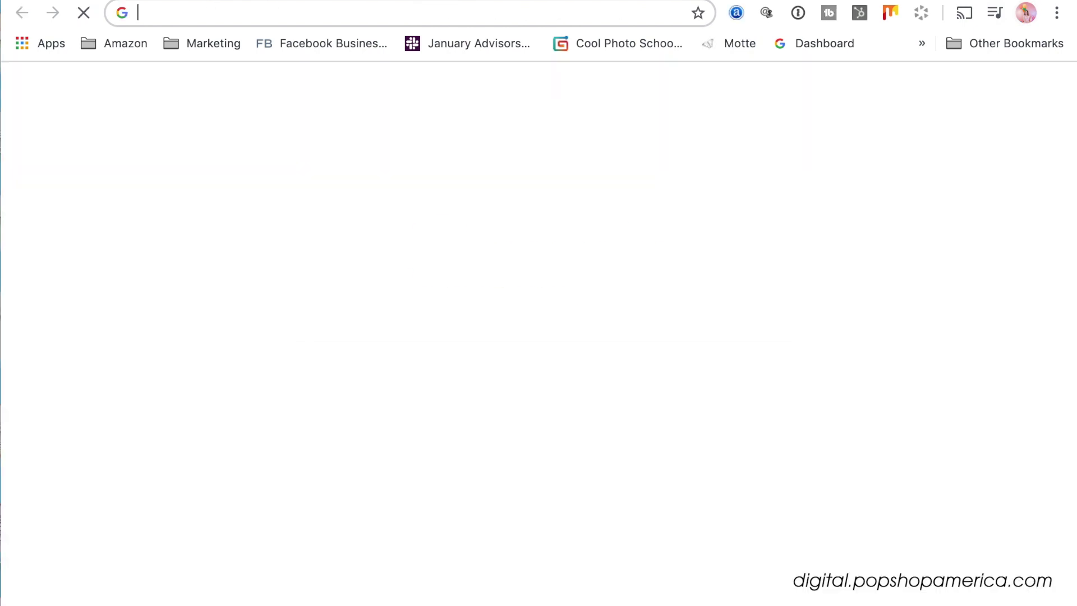
text(popshopamerica.com)
key(Return)
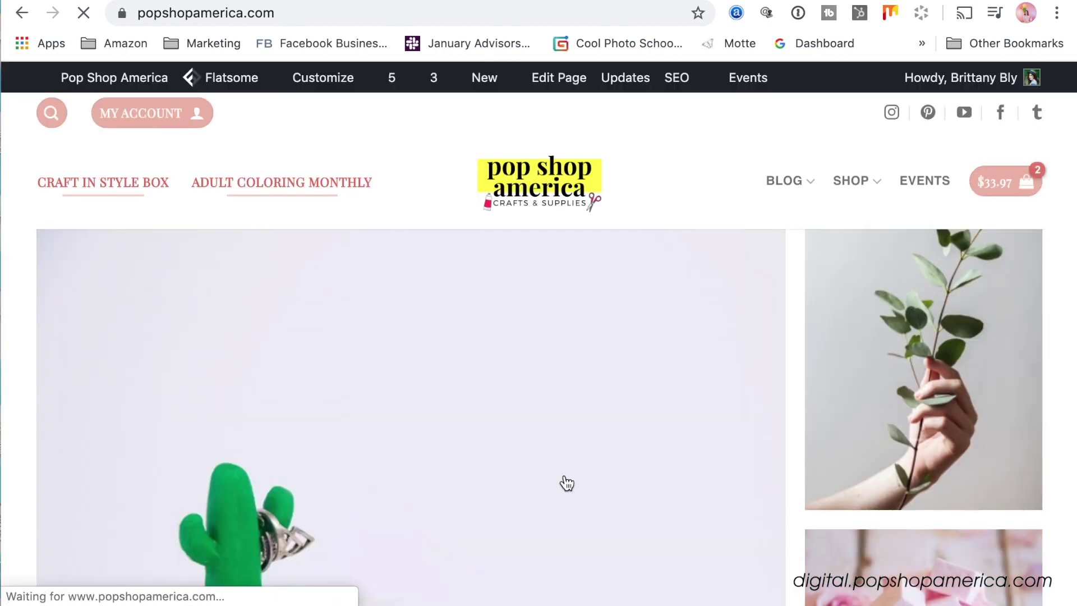
scroll(510, 362, down, 1)
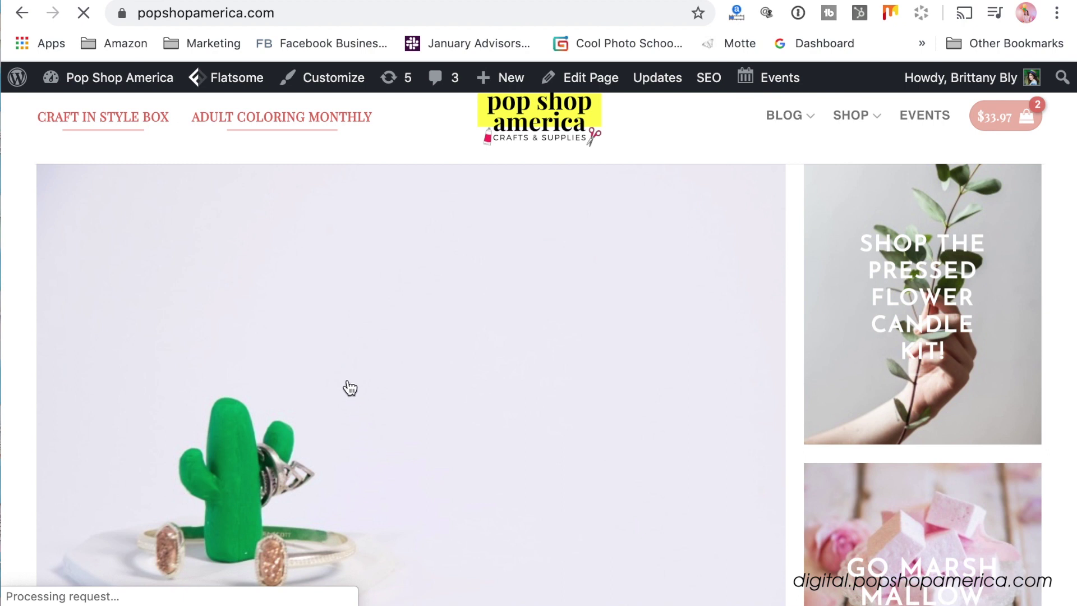
scroll(350, 388, down, 3)
scroll(350, 388, up, 4)
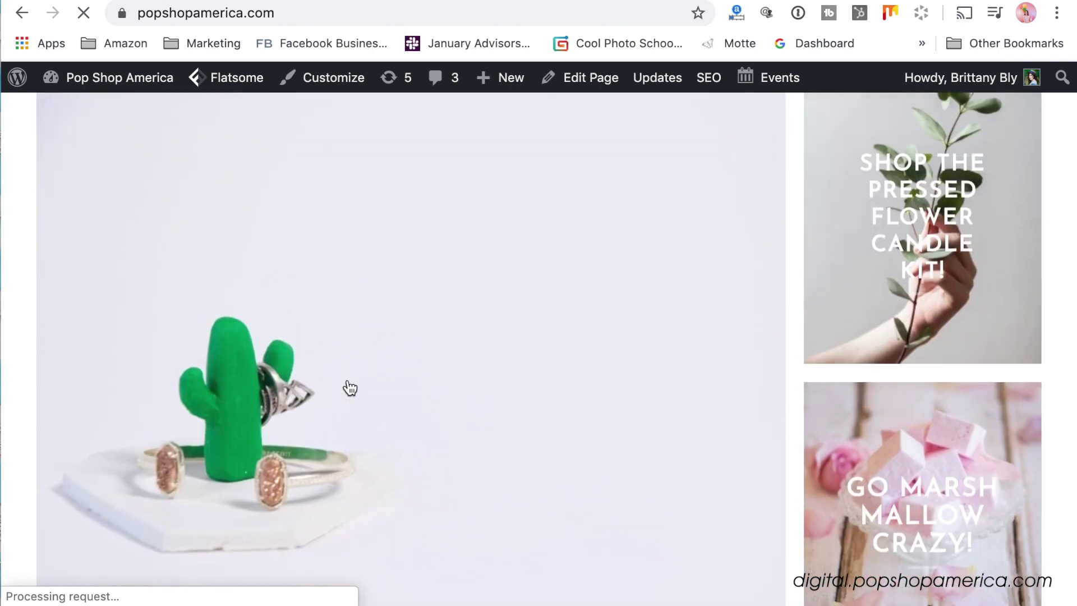
scroll(350, 388, down, 1)
scroll(350, 388, down, 2)
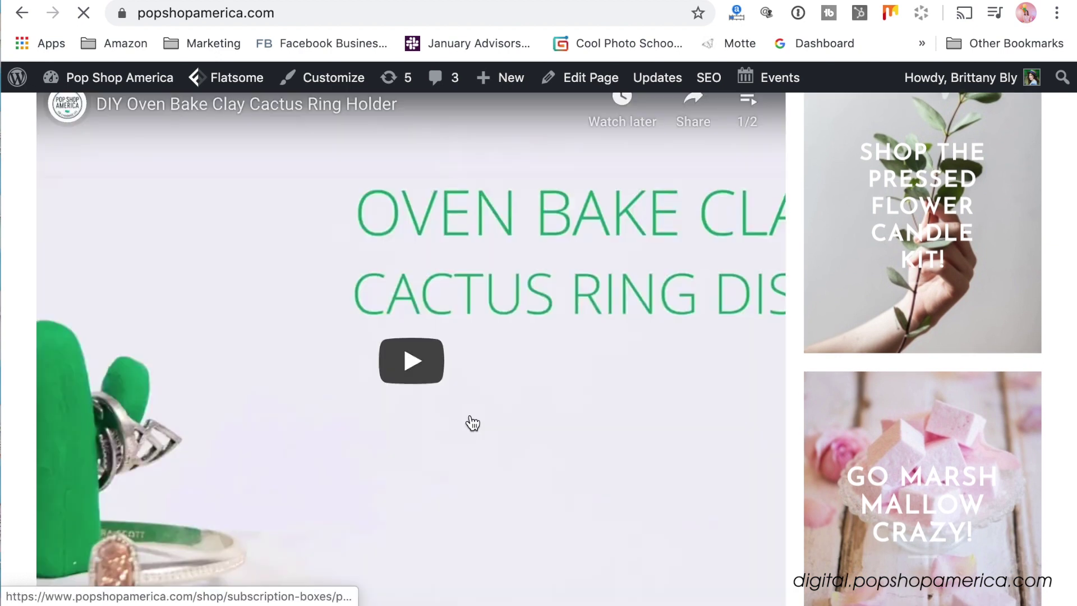
scroll(471, 422, up, 2)
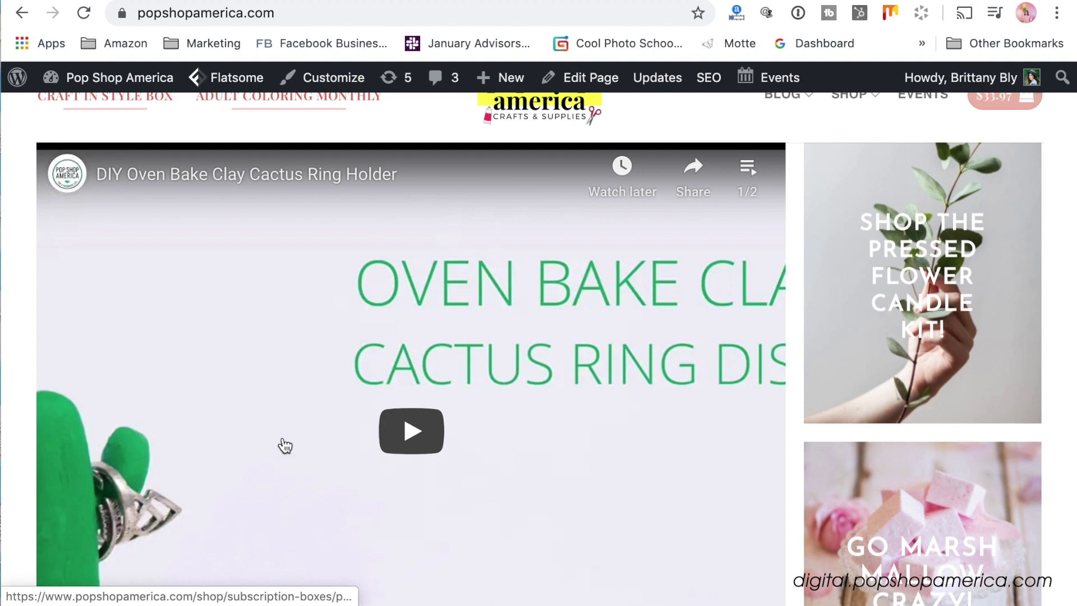
scroll(285, 446, down, 3)
scroll(285, 445, up, 3)
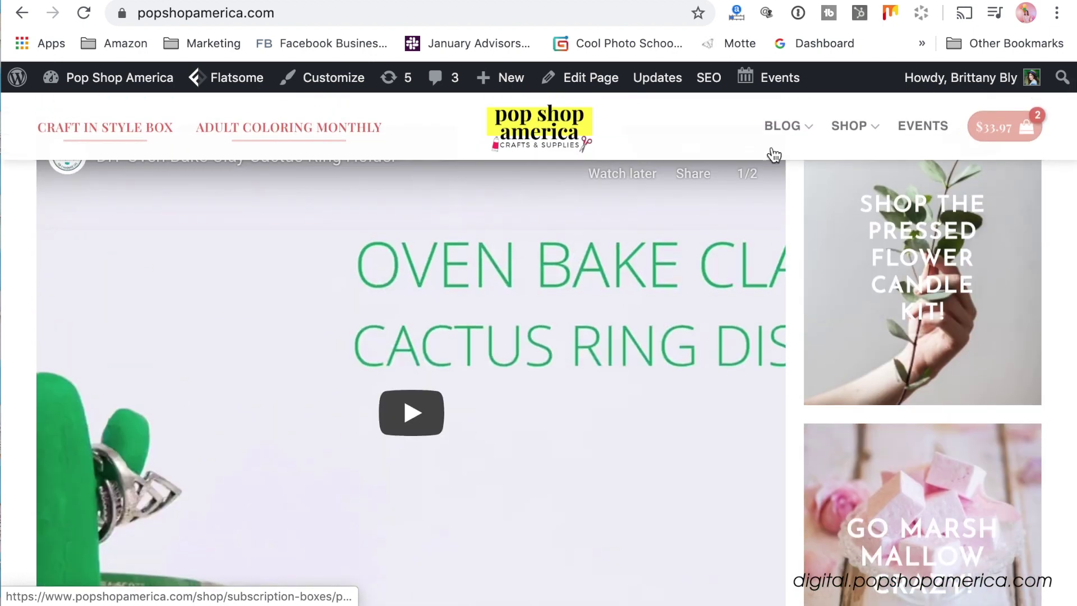
- Return to the clay beads draft's Visibility stage in YouTube Studio
click(867, 0)
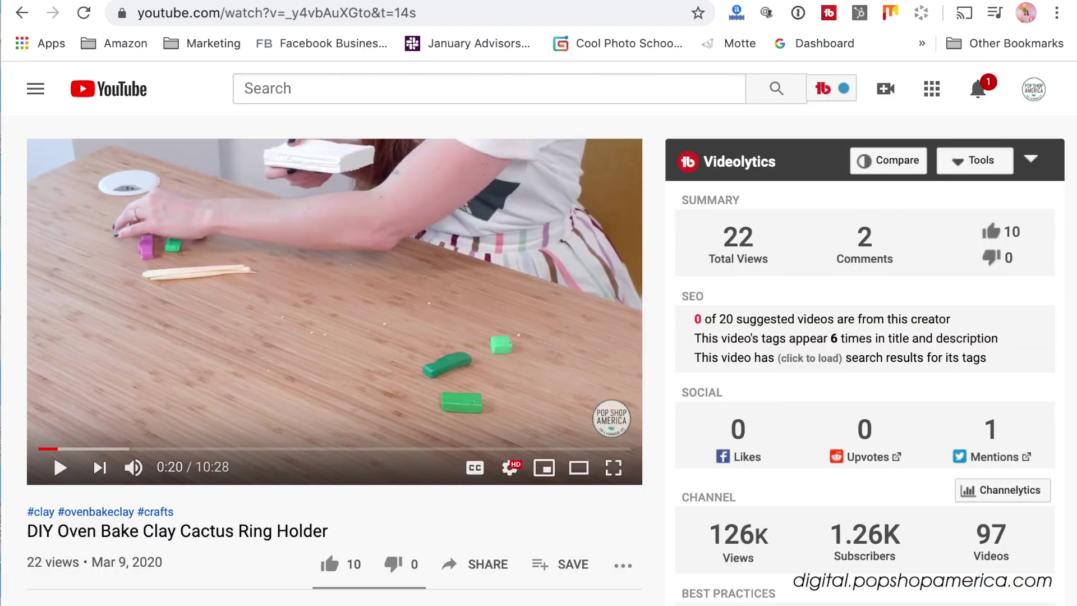
key(ctrl+shift+Tab)
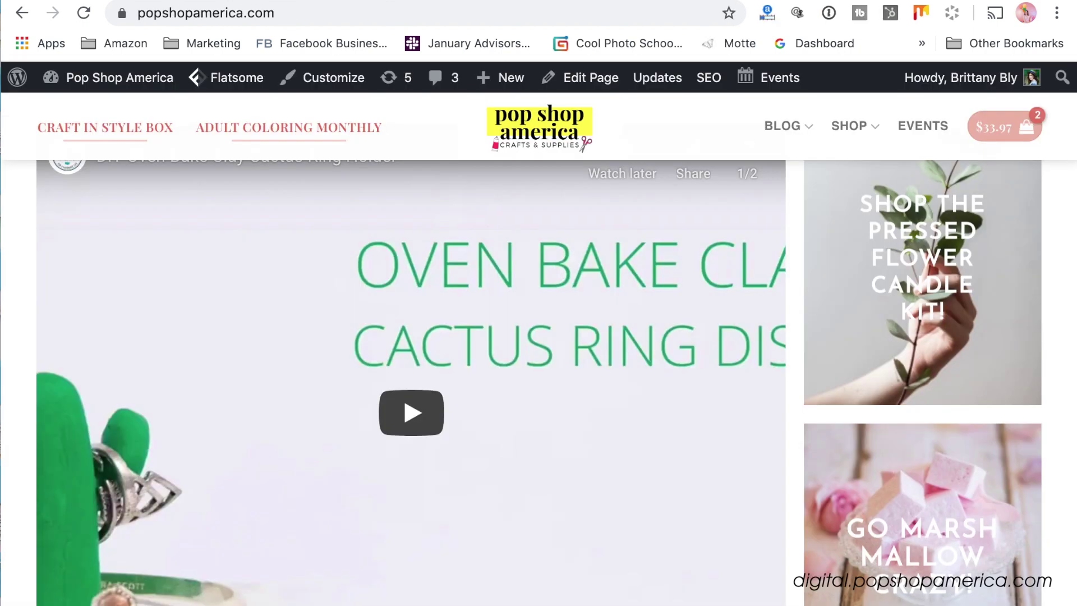
key(ctrl+shift+Tab)
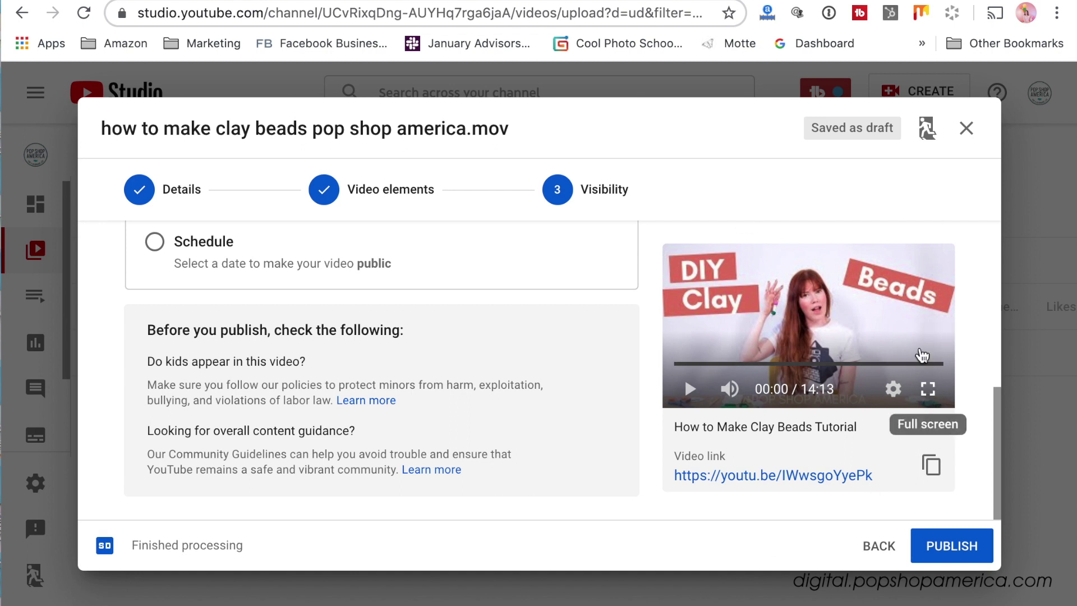
- Open the Pop Shop America YouTube channel in a new tab and examine its uploaded videos
key(super+t)
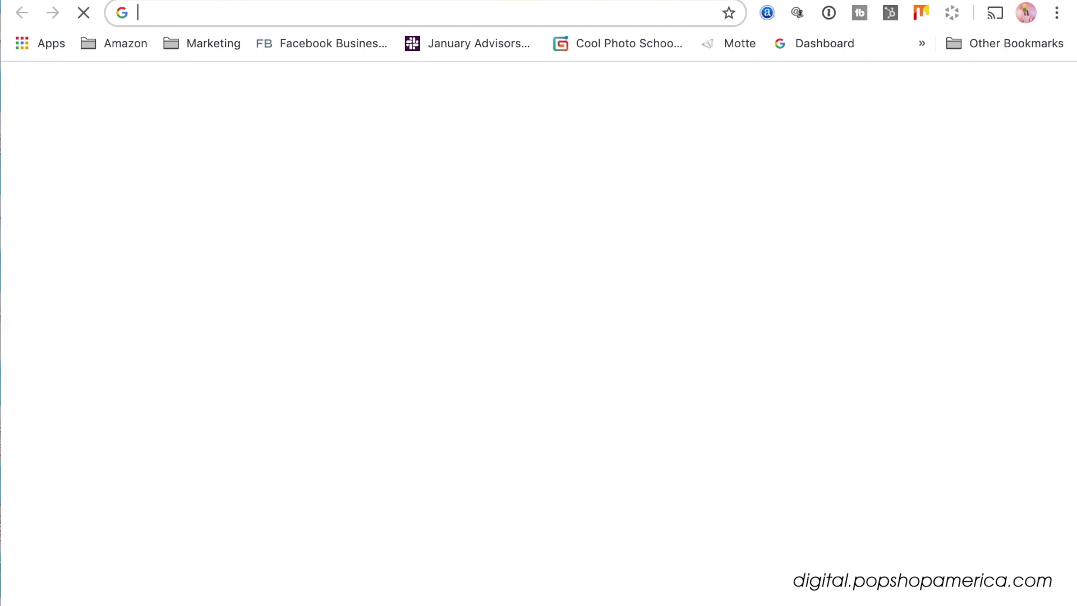
text(you)
key(BackSpace)
key(Down)
key(Up)
key(Return)
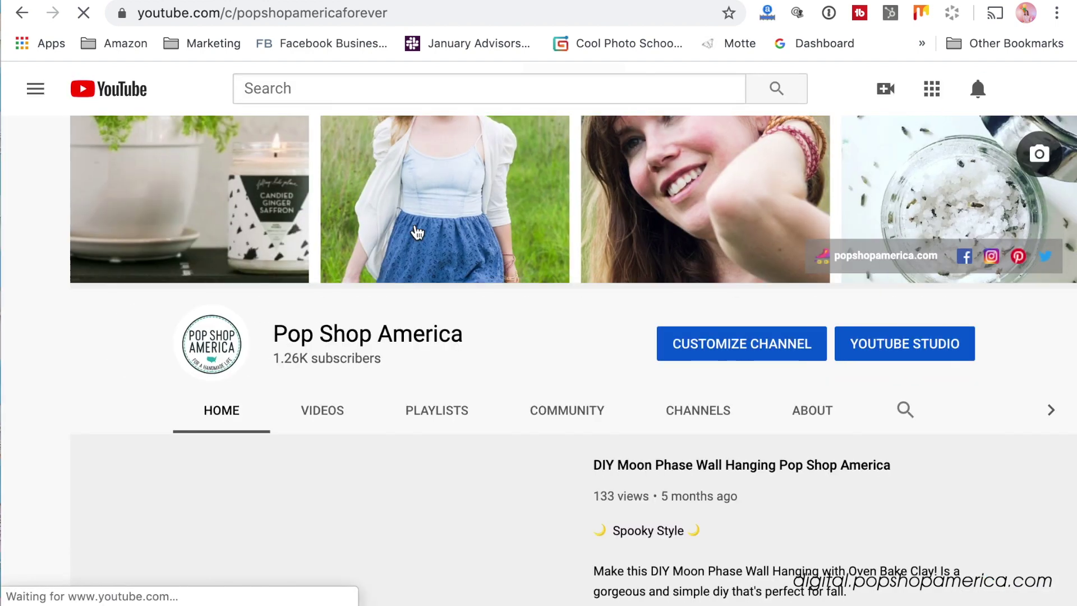
click(323, 413)
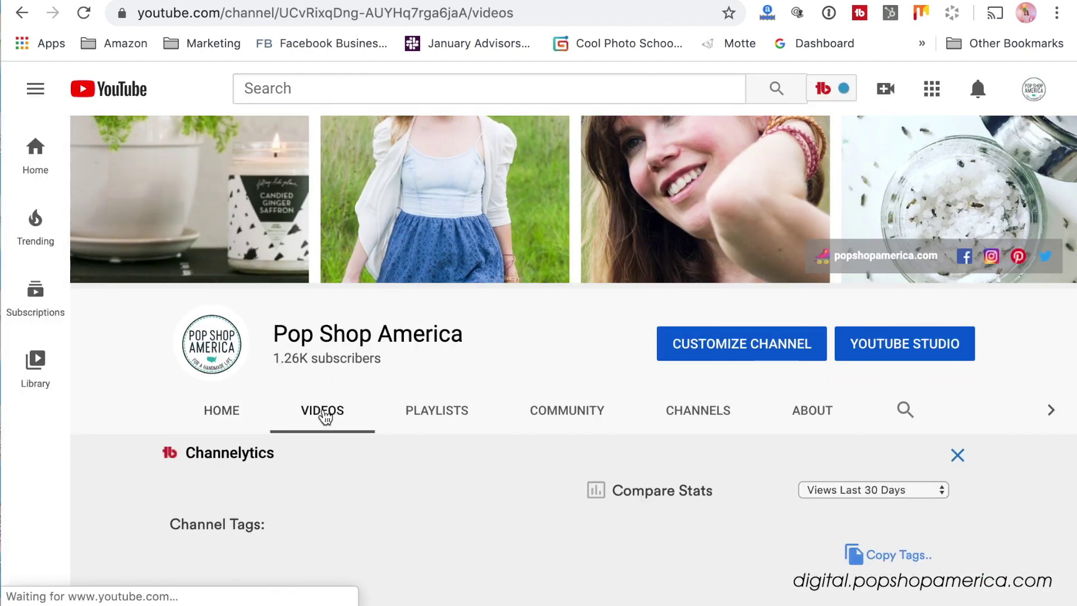
scroll(331, 432, down, 3)
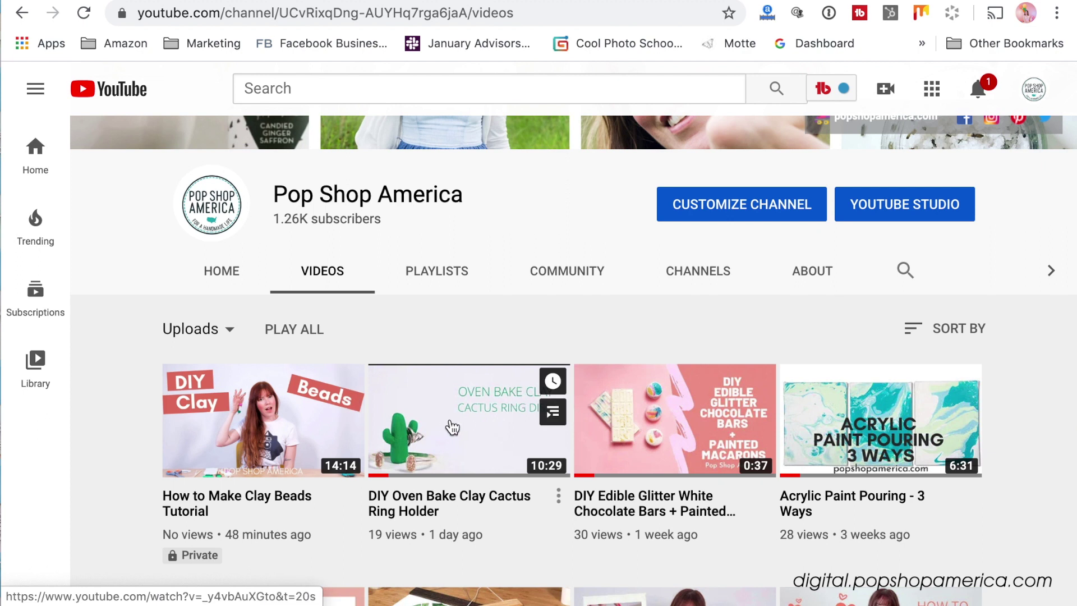
- Examine the channel's home page with its popular uploads, and pause the featured Moon Phase Wall Hanging video
click(232, 276)
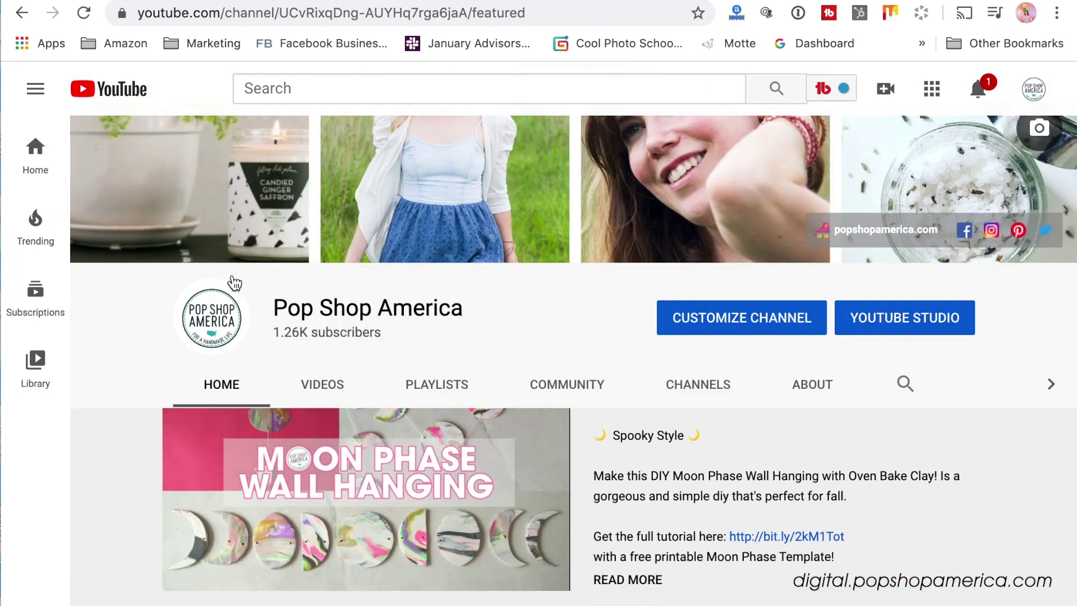
scroll(323, 475, down, 7)
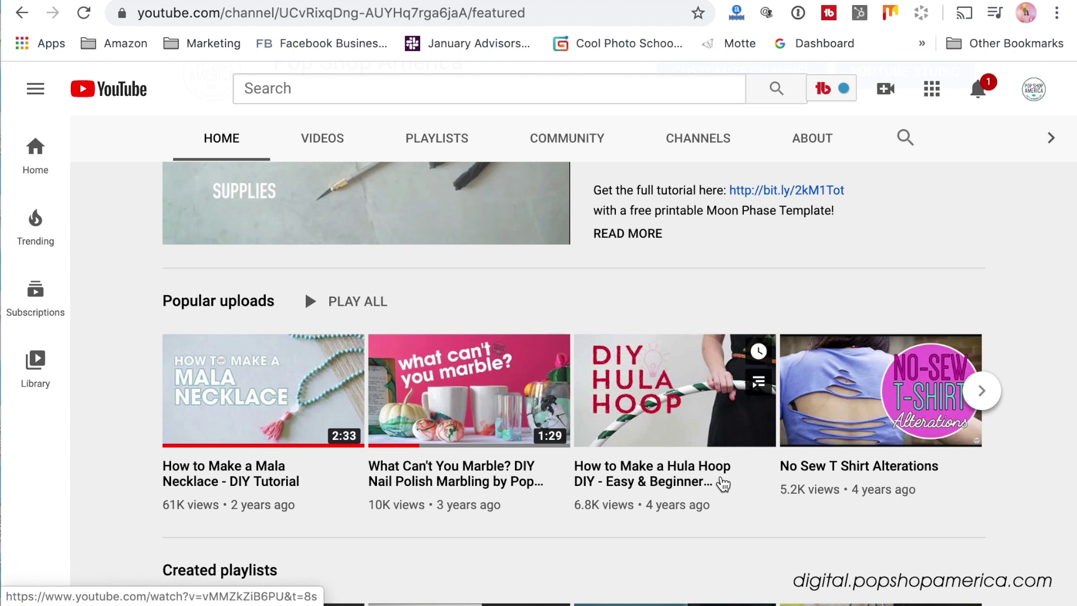
scroll(765, 386, up, 3)
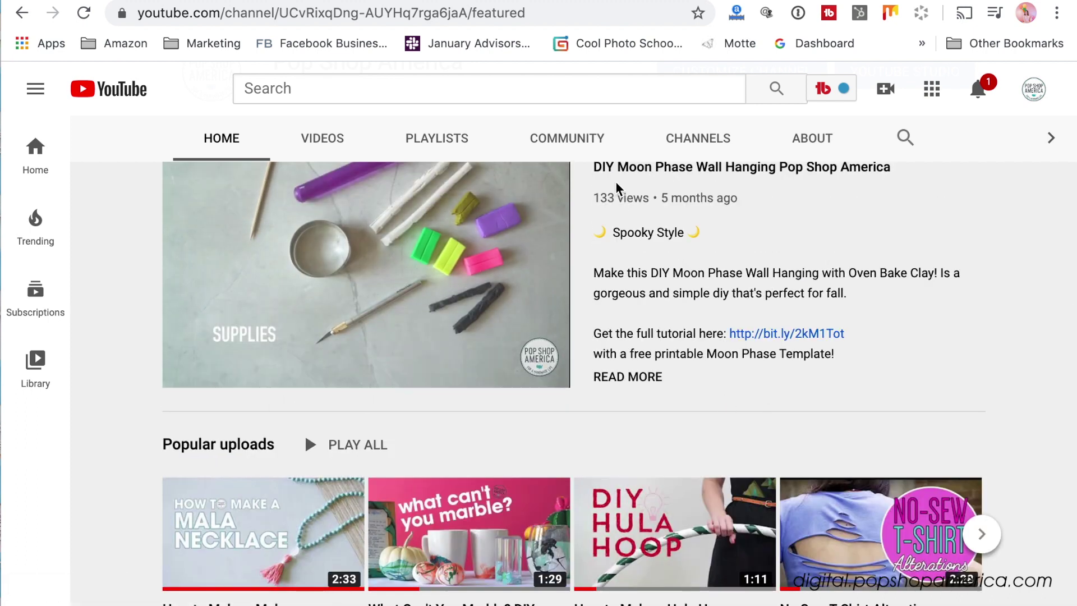
click(195, 369)
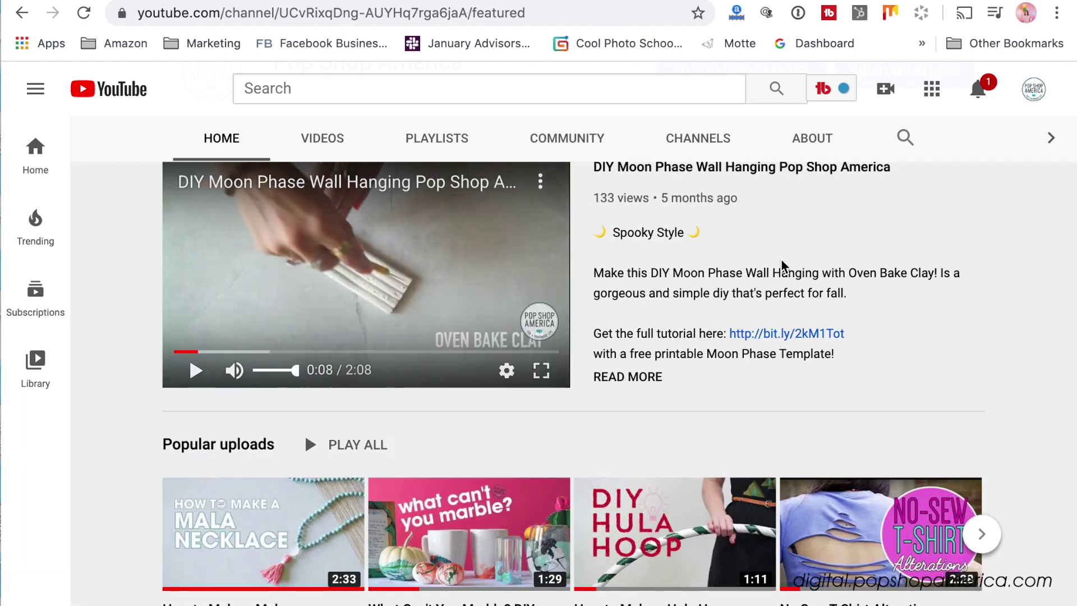
scroll(789, 341, up, 3)
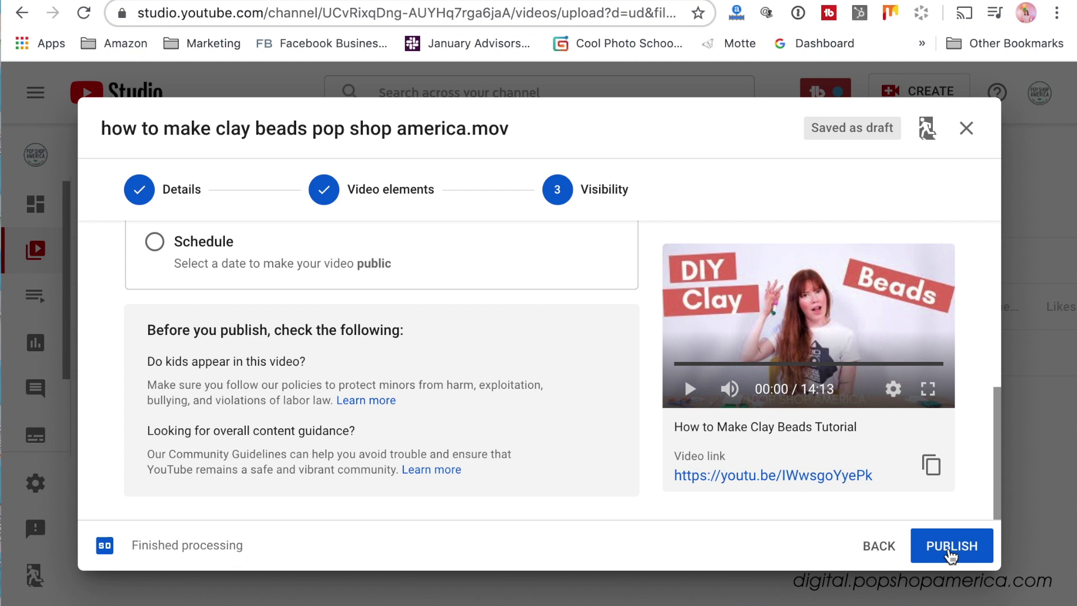
- Publish the clay beads tutorial from its draft in YouTube Studio and dismiss the sharing dialog
click(947, 550)
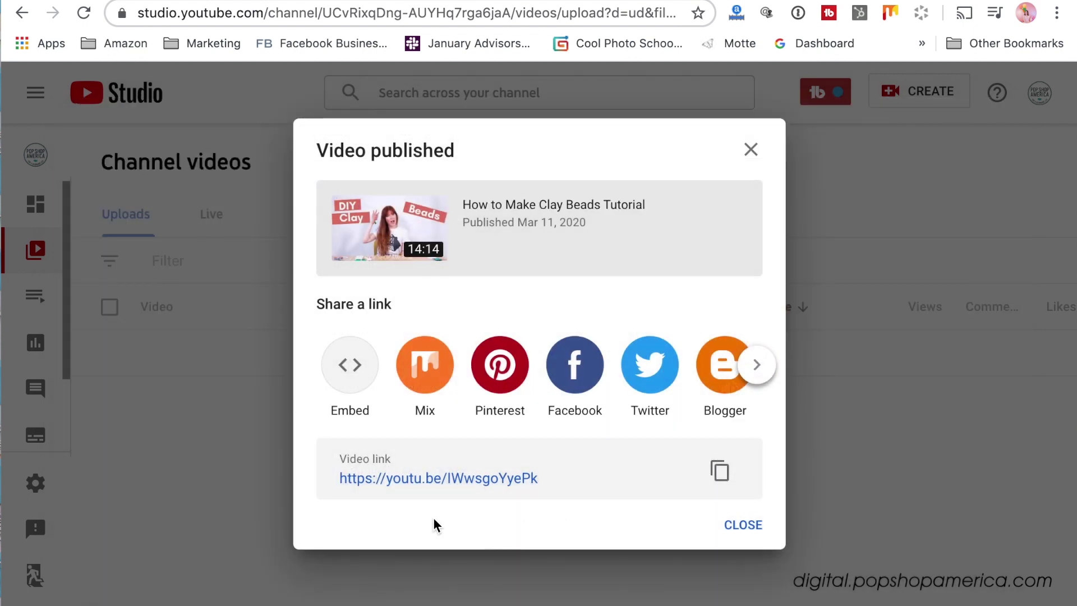
click(752, 524)
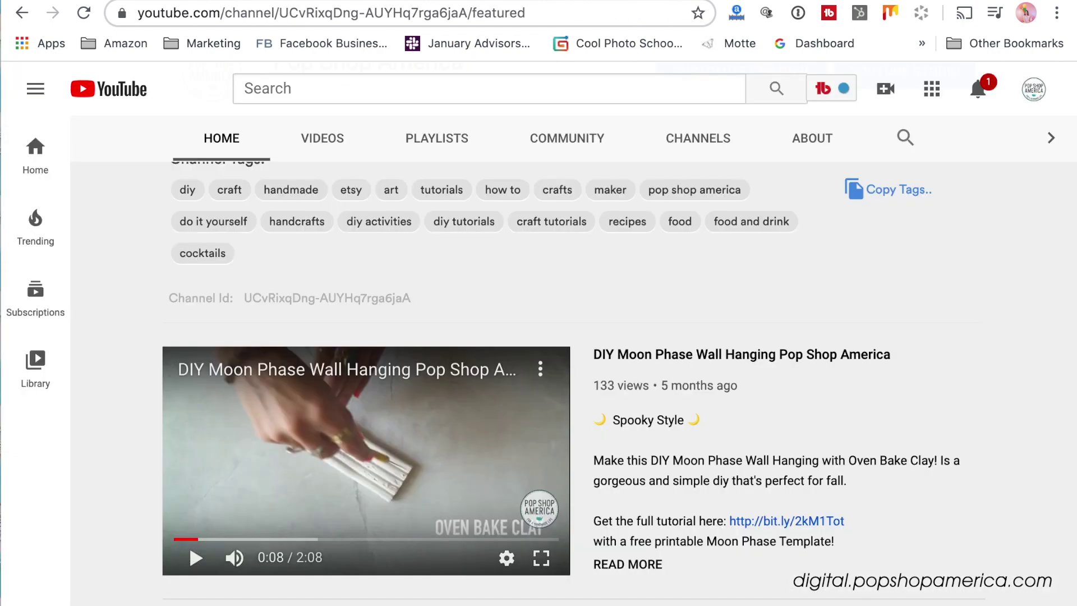
- Load digital.popshopamerica.com in the YouTube channel's tab and look over the top of its homepage
click(605, 14)
text(digital.popshopamerica.com)
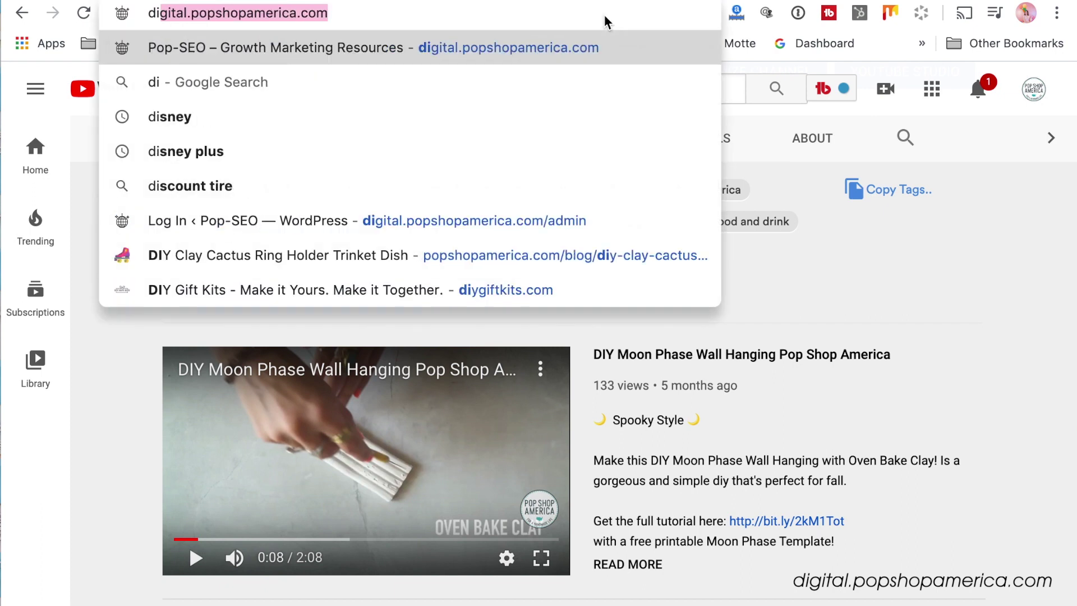
key(Right)
key(Return)
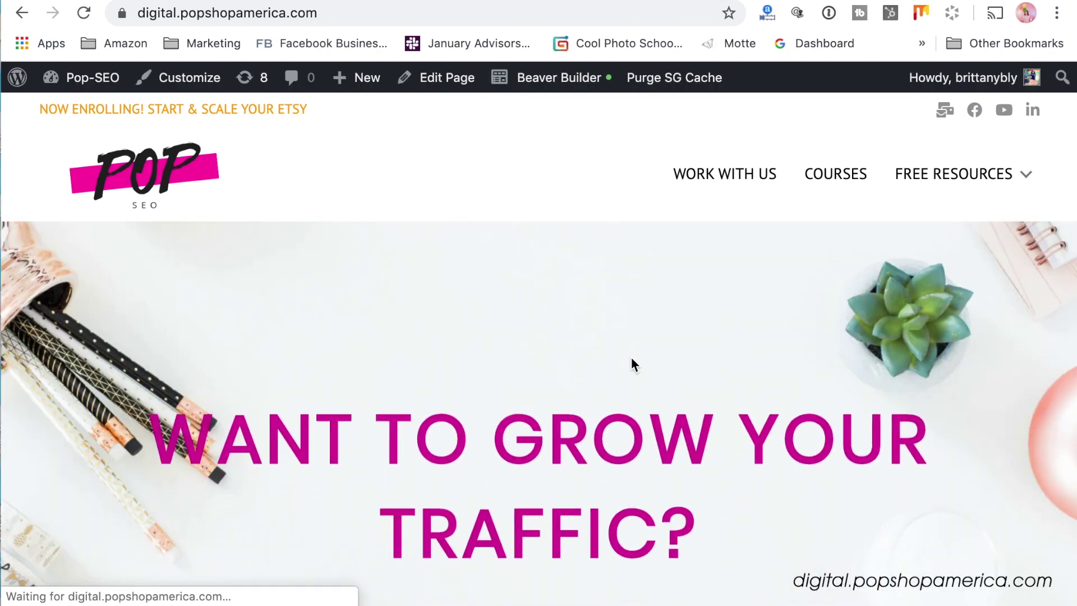
scroll(631, 356, down, 2)
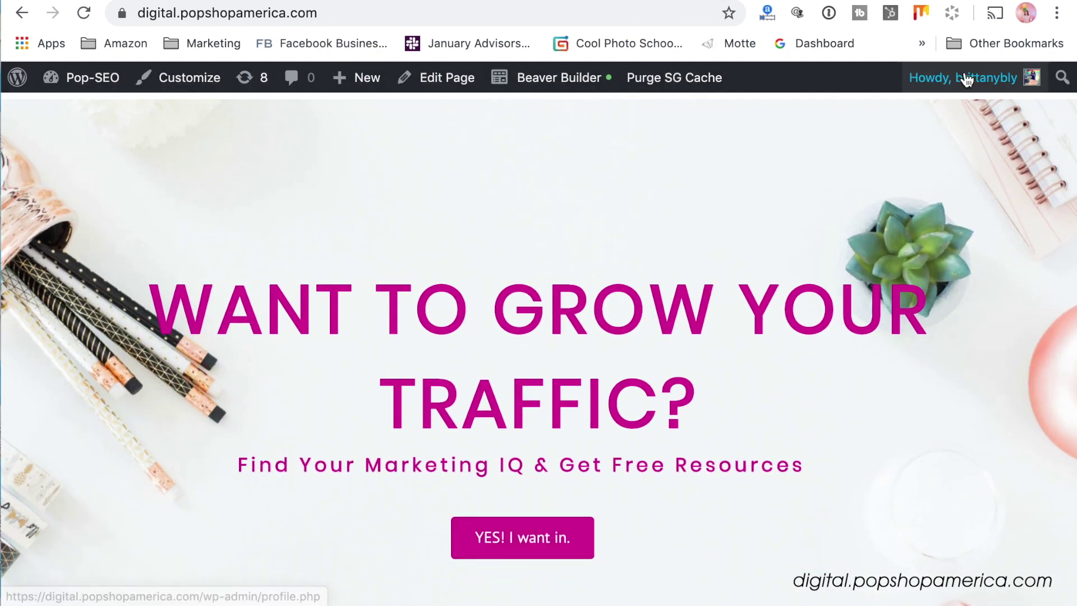
mouse_move(966, 78)
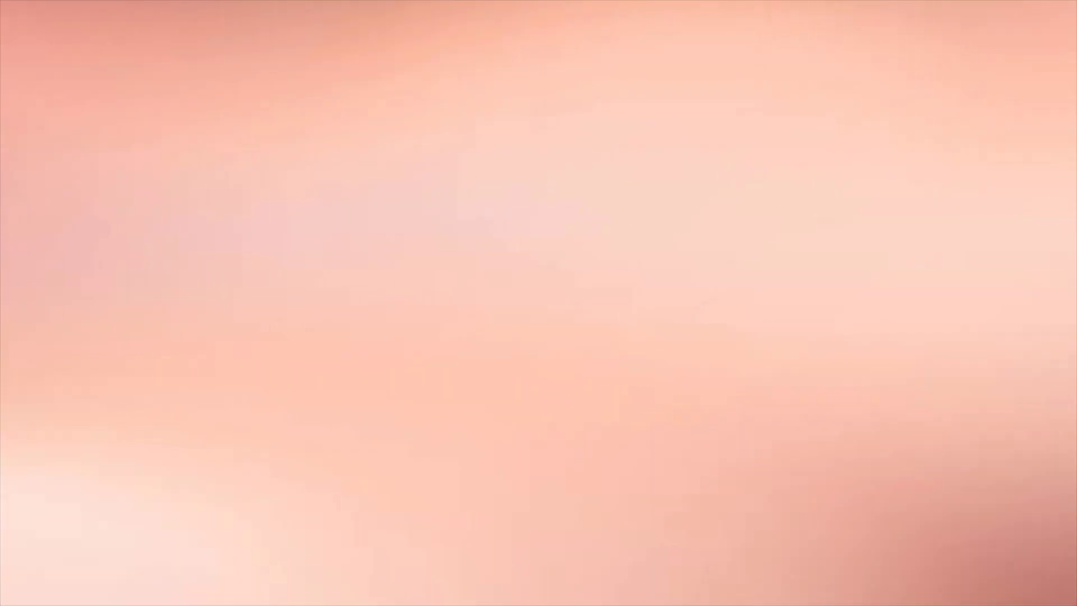